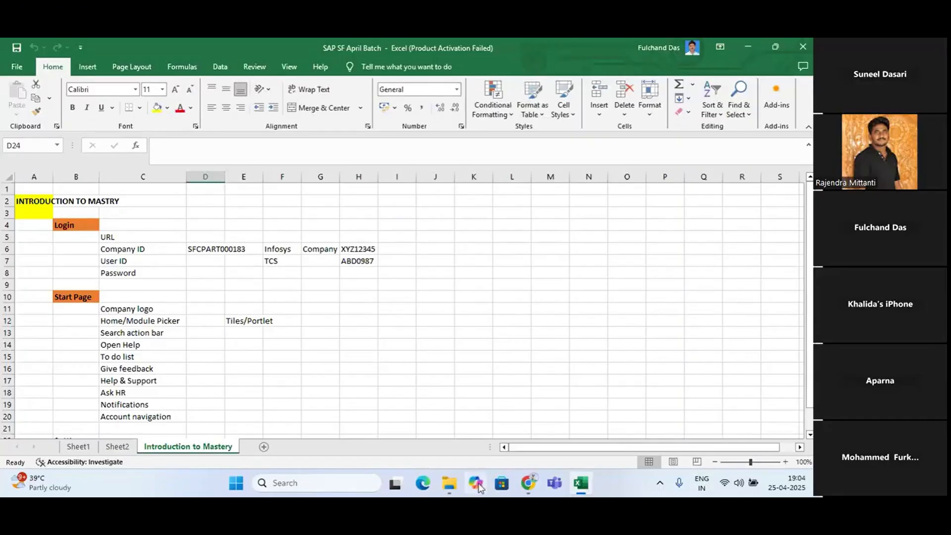
Switch to Chrome and open the bookmarked SAP SuccessFactors April login page in a new tab
{"action": "mouse_move", "coordinate": [524, 484]}
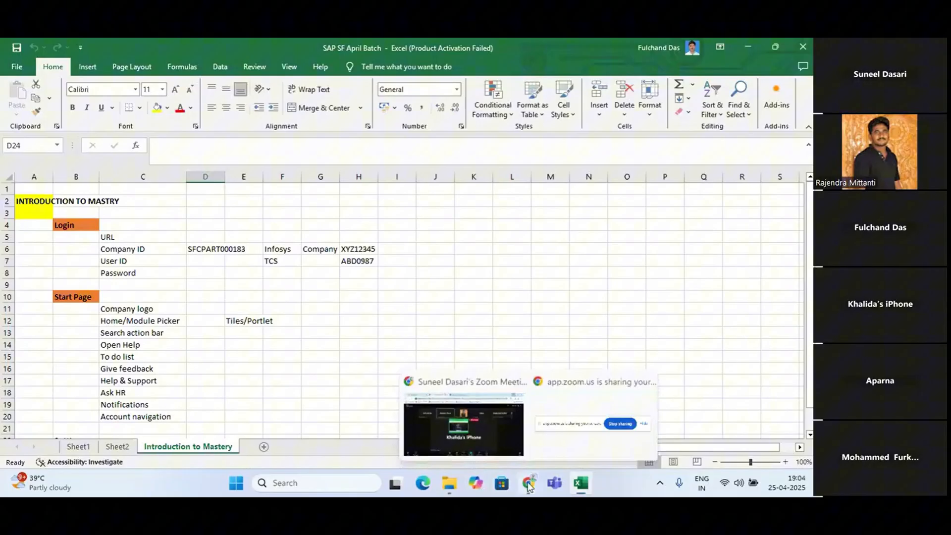
{"action": "left_click", "coordinate": [505, 435]}
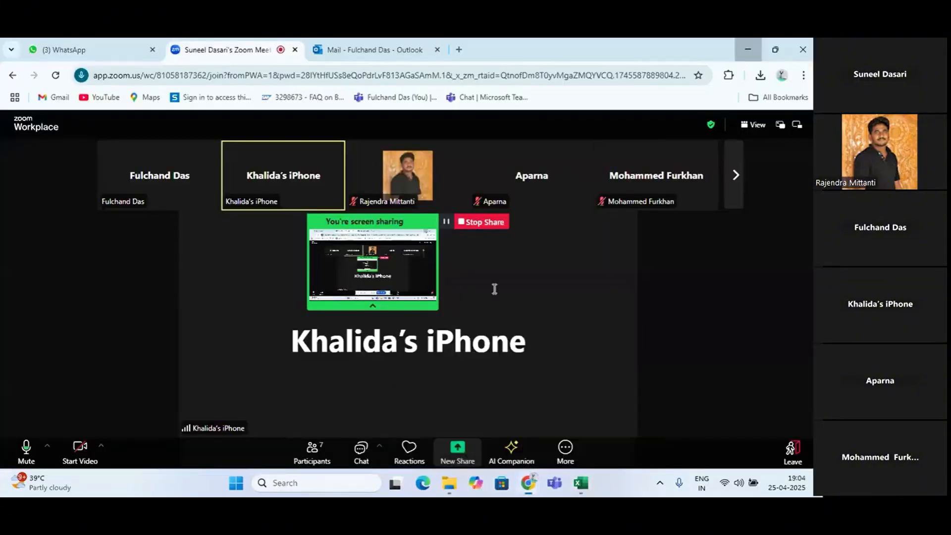
{"action": "left_click", "coordinate": [458, 49]}
{"action": "left_click", "coordinate": [778, 97]}
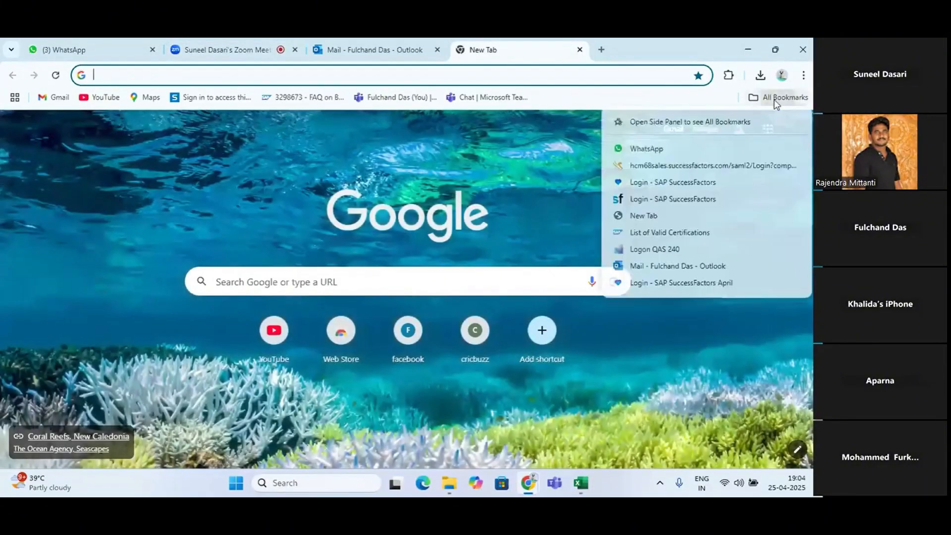
{"action": "left_click", "coordinate": [678, 282]}
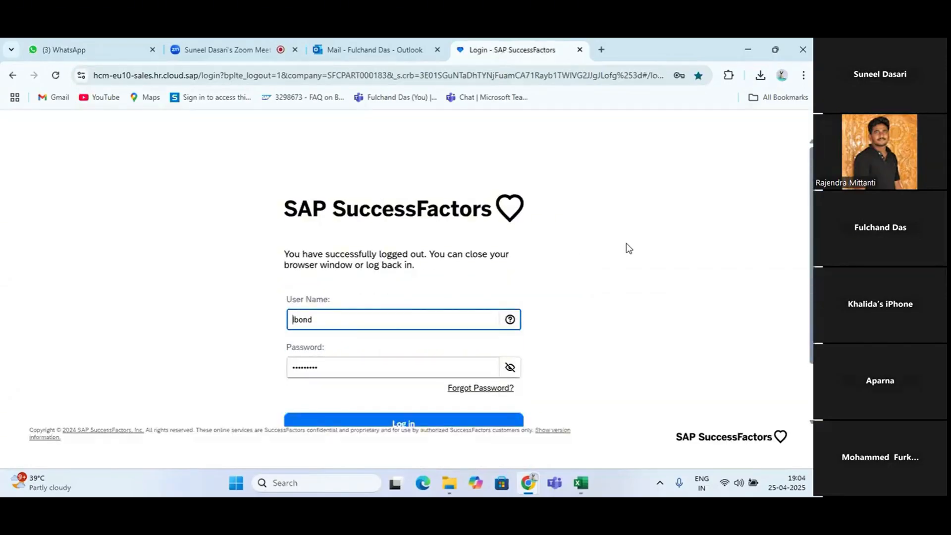
Check the company ID in the Excel notes and log in to SAP SuccessFactors with the saved credentials
{"action": "key", "text": "alt+Tab"}
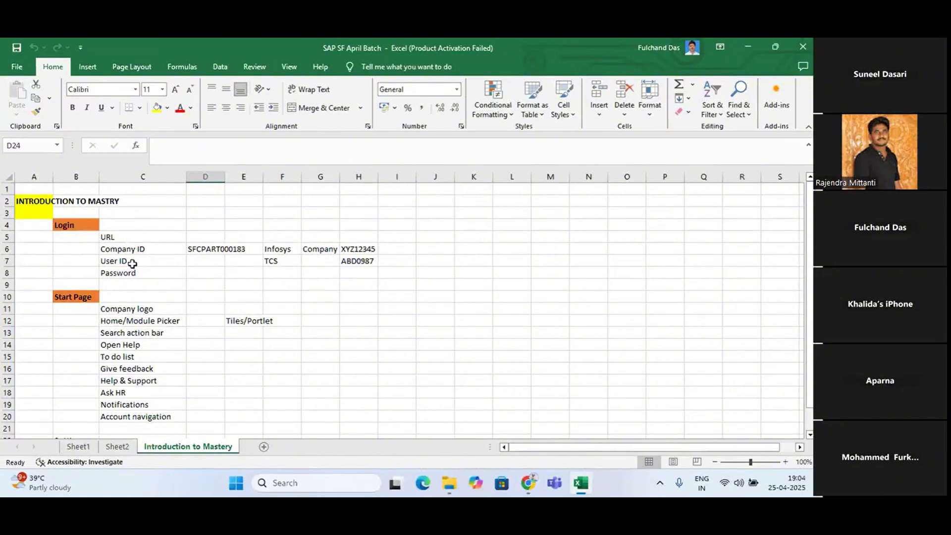
{"action": "left_click", "coordinate": [211, 251]}
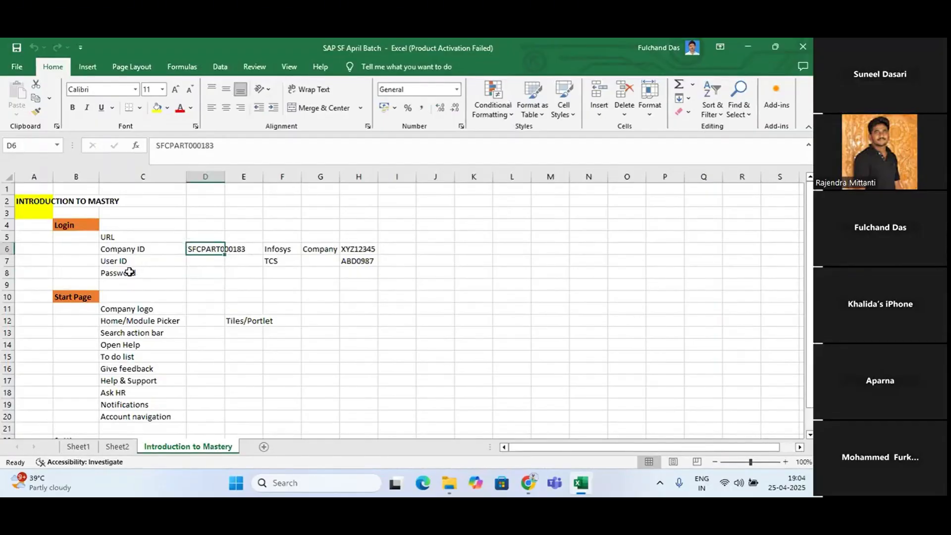
{"action": "key", "text": "alt+Tab"}
{"action": "scroll", "coordinate": [370, 341], "scroll_direction": "down", "scroll_amount": 2}
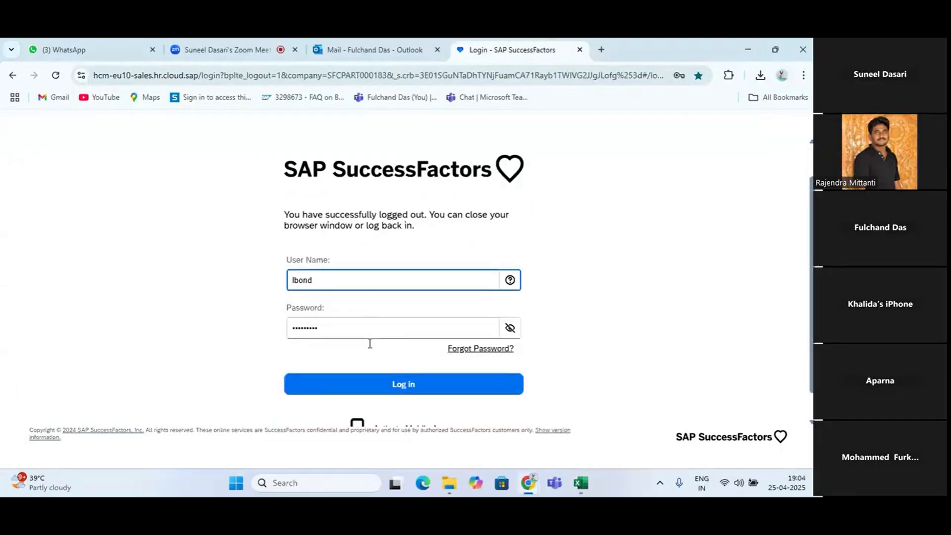
{"action": "left_click", "coordinate": [404, 354]}
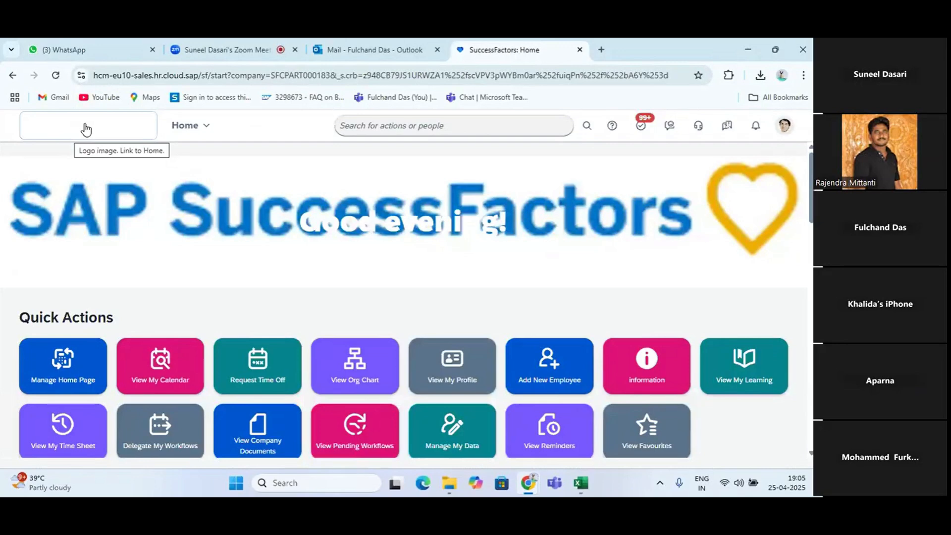
Review the home page's module list and action search, and open the account's Settings page
{"action": "left_click", "coordinate": [202, 130]}
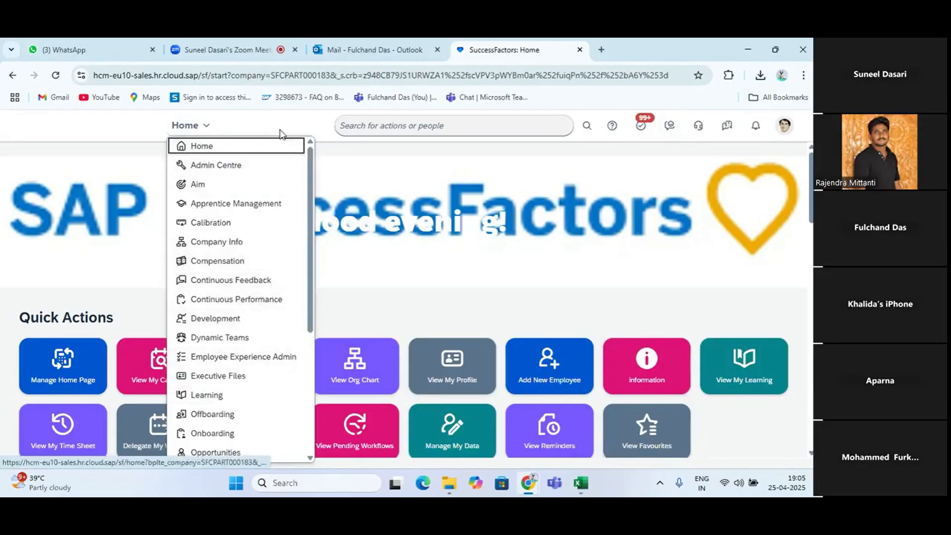
{"action": "left_click", "coordinate": [391, 125]}
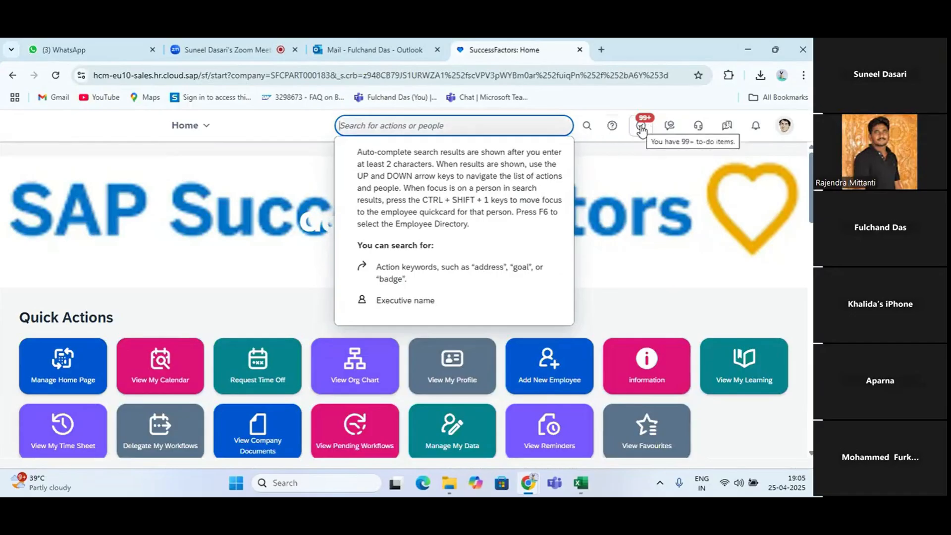
{"action": "left_click", "coordinate": [786, 128]}
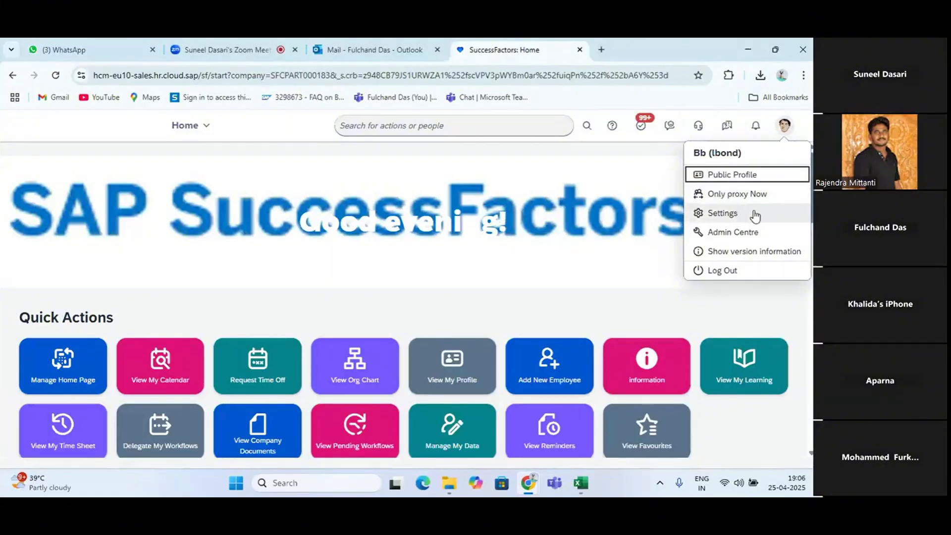
{"action": "left_click", "coordinate": [732, 214]}
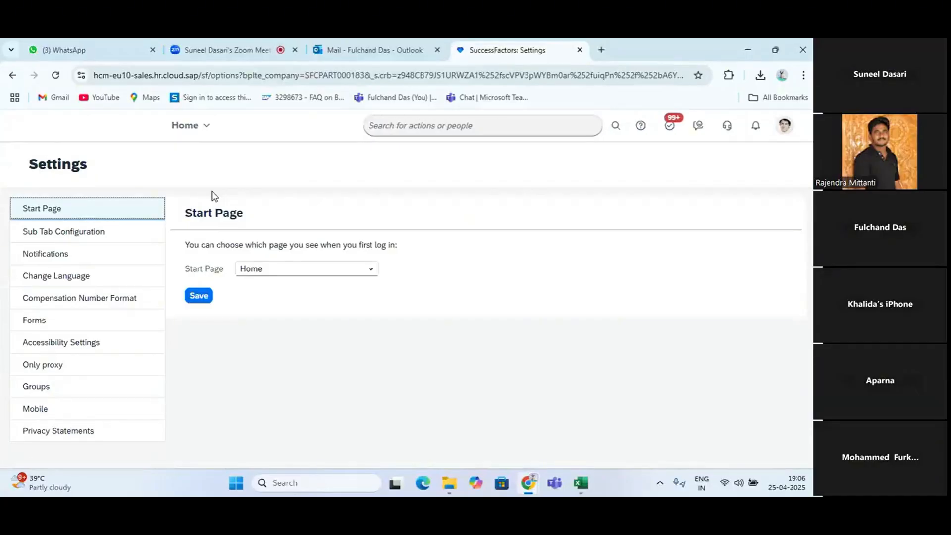
Switch to the Excel notes and enter "Reset my password" in cell D24 under the Setting section's Password entry
{"action": "key", "text": "alt+Tab"}
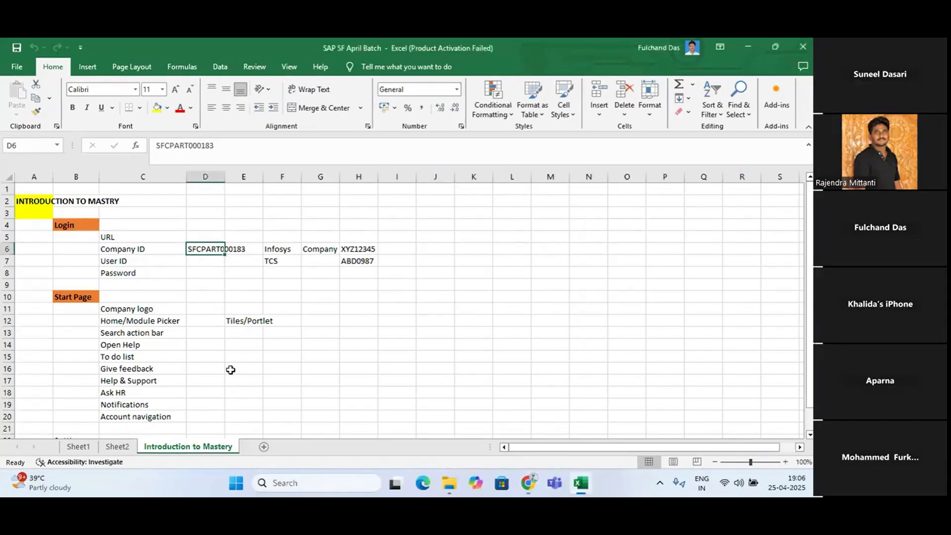
{"action": "scroll", "coordinate": [231, 370], "scroll_direction": "down", "scroll_amount": 2}
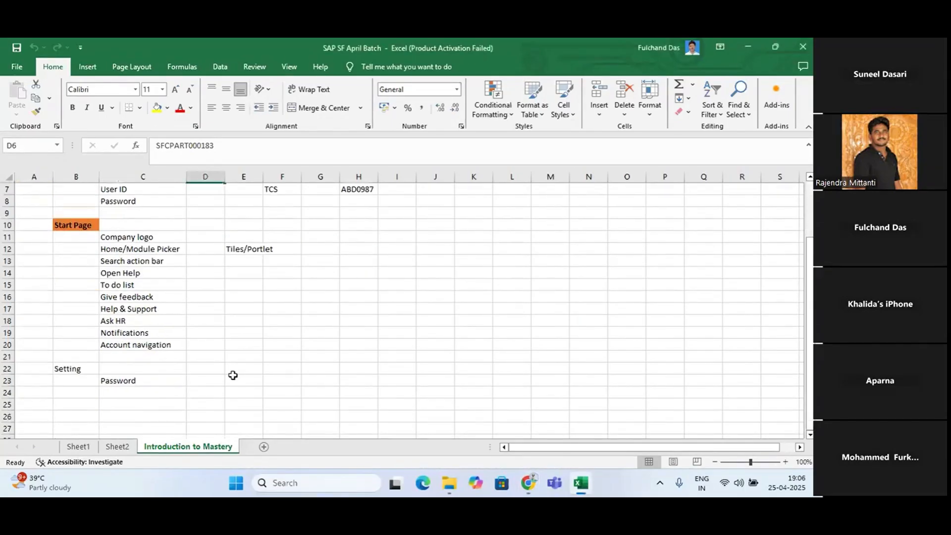
{"action": "left_click", "coordinate": [214, 382]}
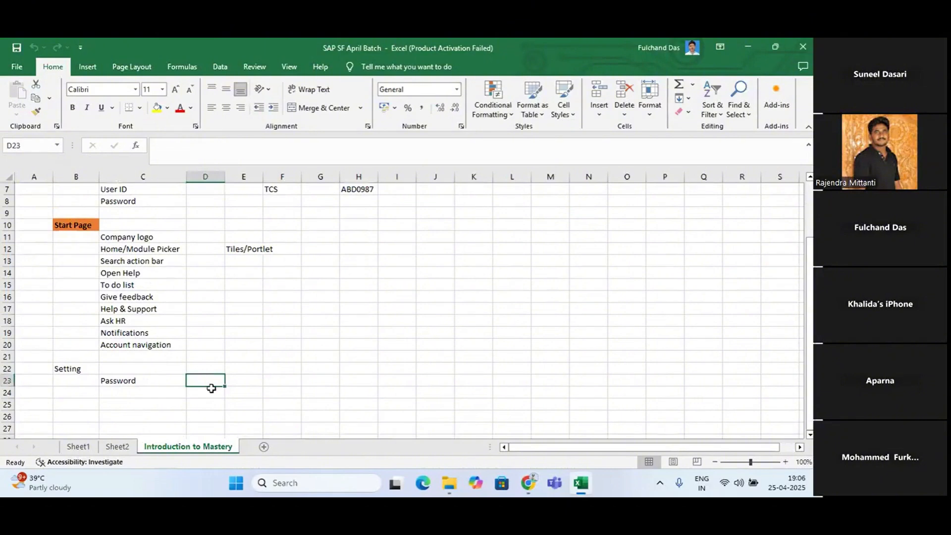
{"action": "left_click", "coordinate": [208, 402]}
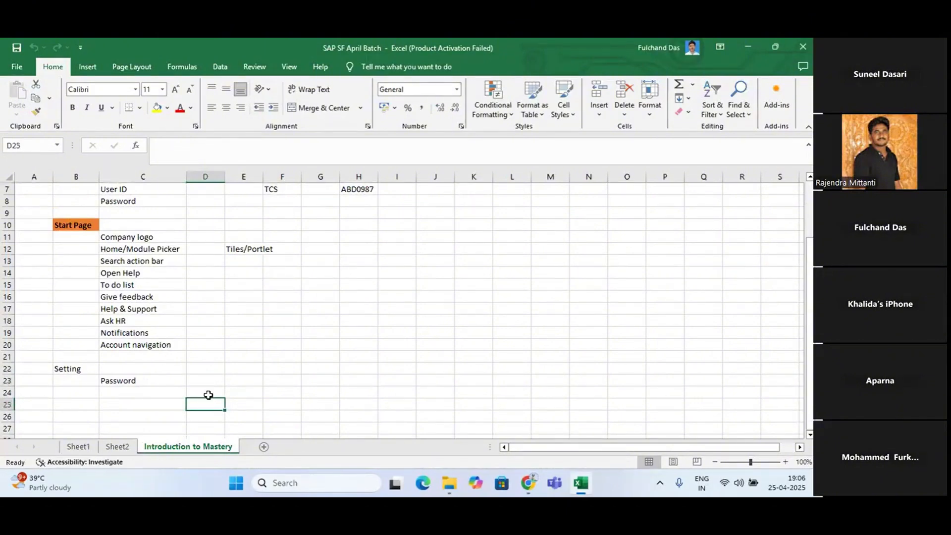
{"action": "left_click", "coordinate": [210, 392]}
{"action": "type", "text": "Res"}
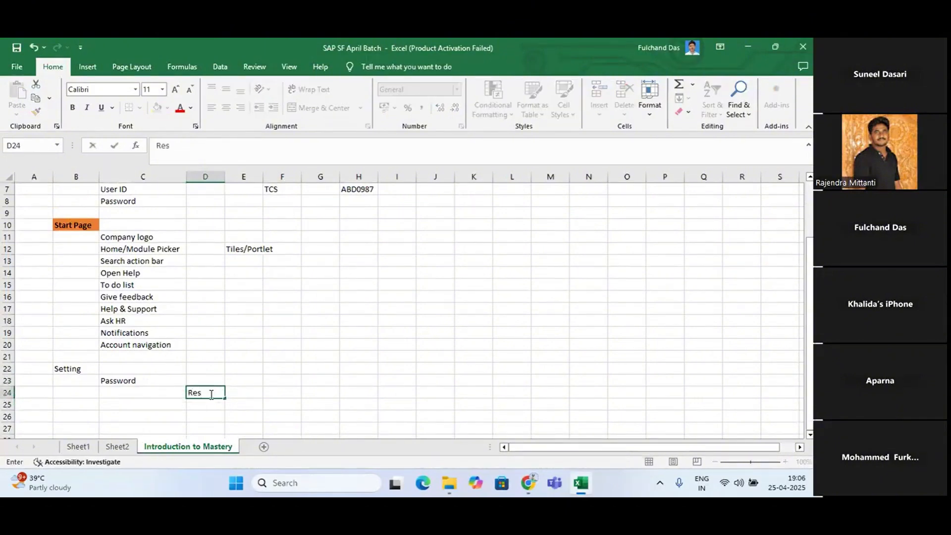
{"action": "type", "text": "et my password"}
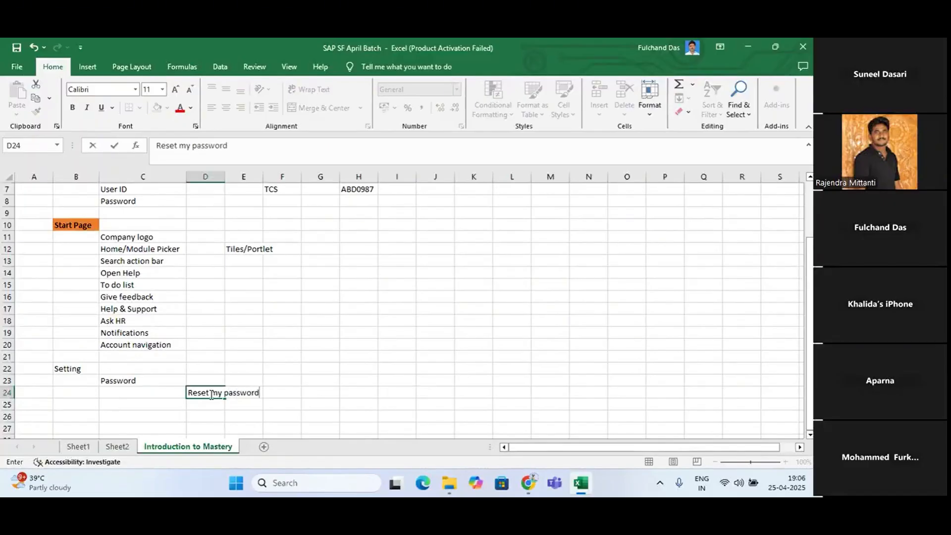
{"action": "key", "text": "Return"}
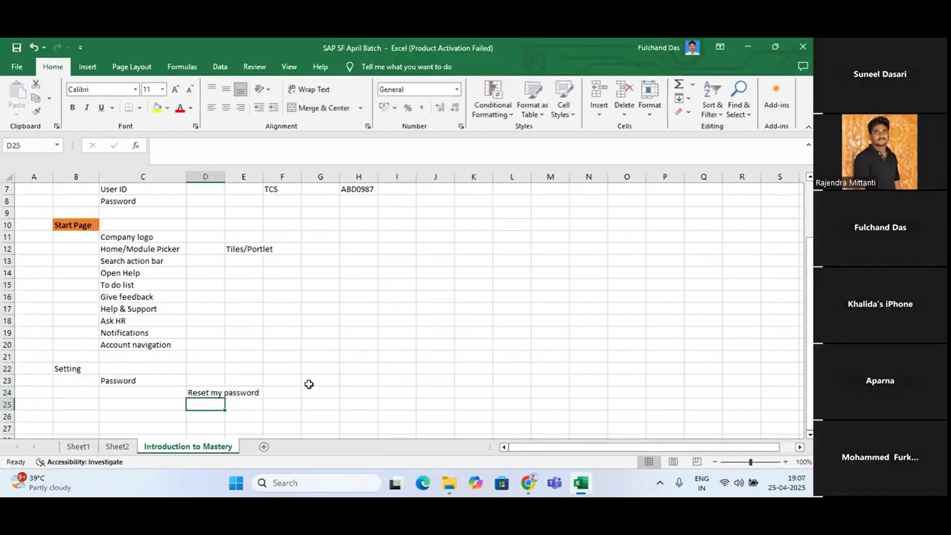
Begin the navigation path note in cell F24 with "Admin center"
{"action": "left_click", "coordinate": [290, 394]}
{"action": "type", "text": "Admin"}
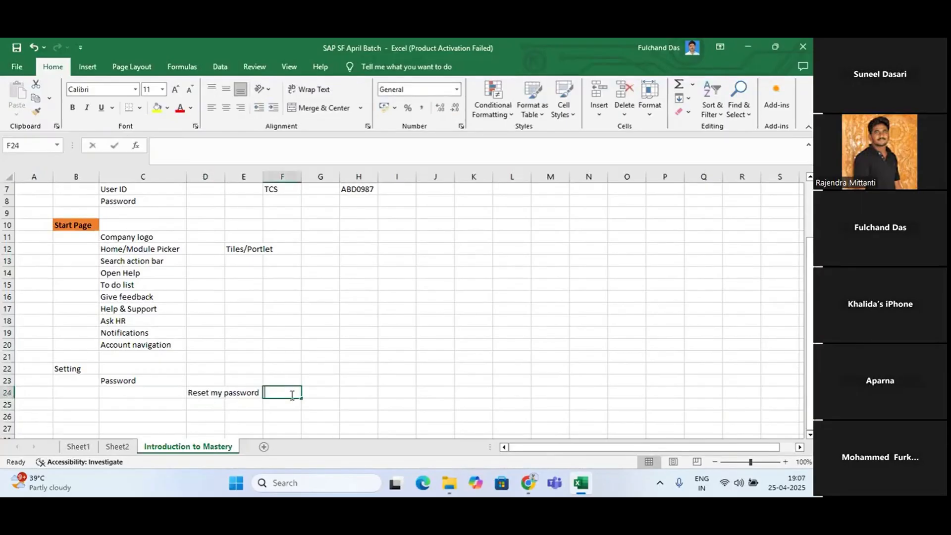
{"action": "type", "text": " center"}
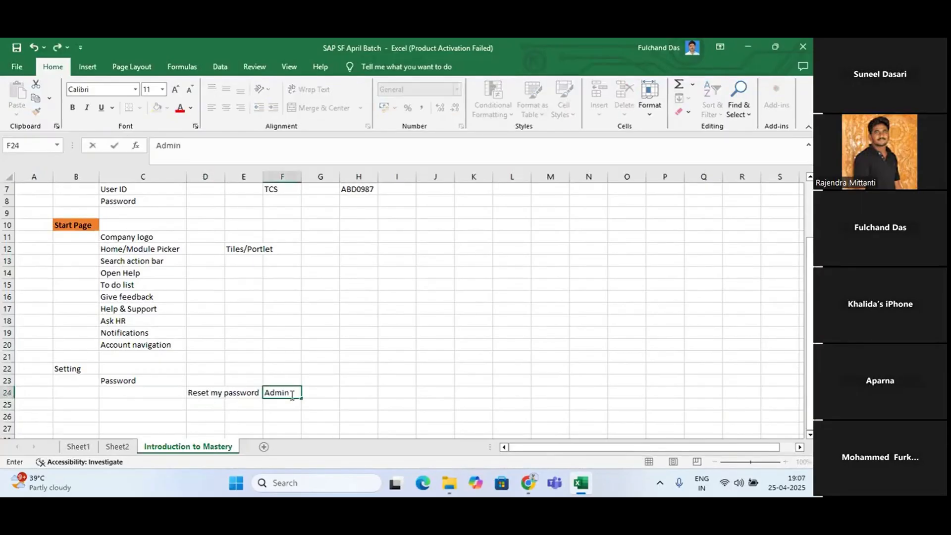
Switch to SAP SuccessFactors, show all Admin Centre tools and find the Update User Information section
{"action": "key", "text": "alt+Tab"}
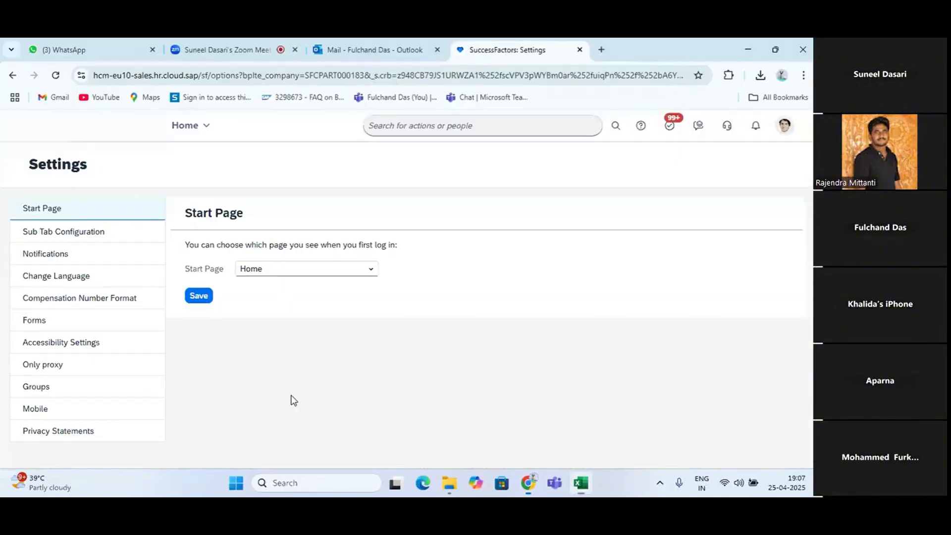
{"action": "left_click", "coordinate": [208, 125]}
{"action": "left_click", "coordinate": [209, 166]}
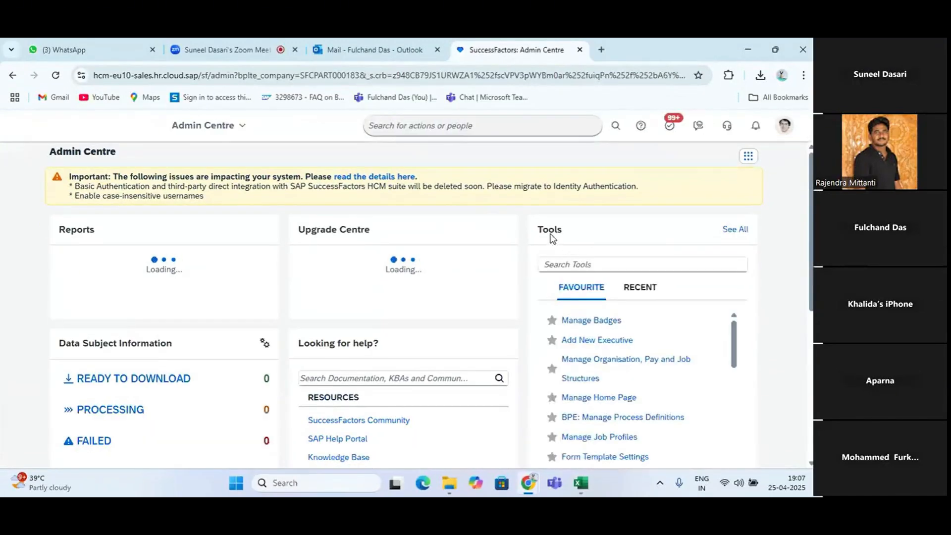
{"action": "left_click", "coordinate": [736, 232]}
{"action": "scroll", "coordinate": [408, 324], "scroll_direction": "down", "scroll_amount": 20}
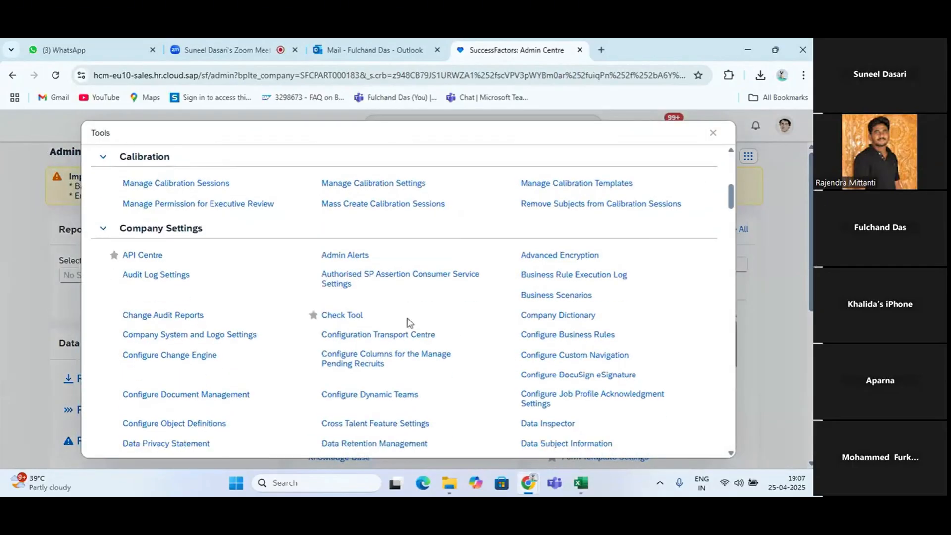
{"action": "scroll", "coordinate": [408, 324], "scroll_direction": "down", "scroll_amount": 20}
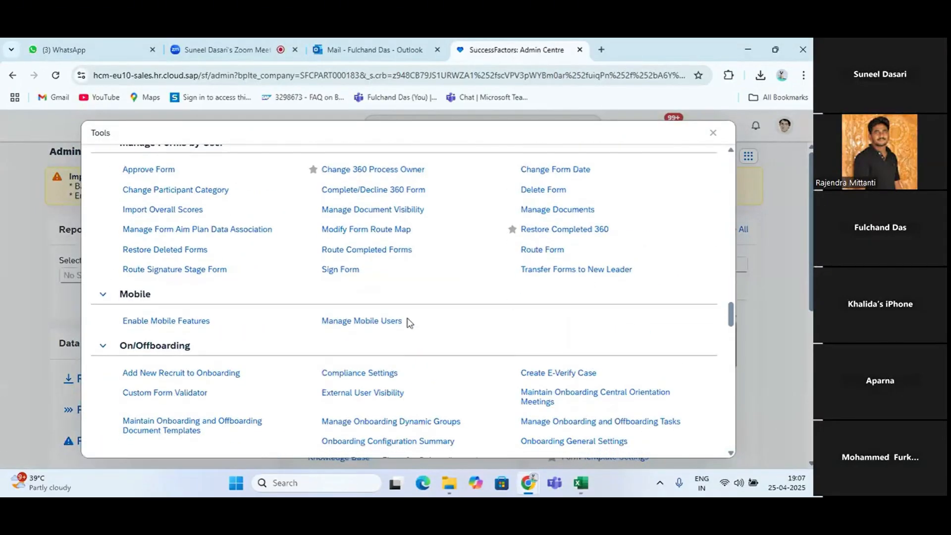
{"action": "scroll", "coordinate": [408, 324], "scroll_direction": "down", "scroll_amount": 20}
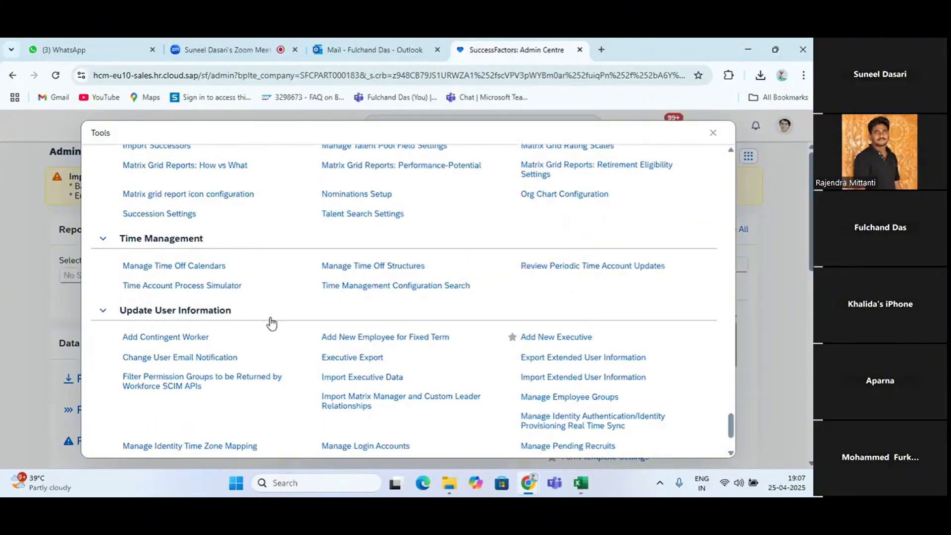
{"action": "scroll", "coordinate": [270, 323], "scroll_direction": "down", "scroll_amount": 2}
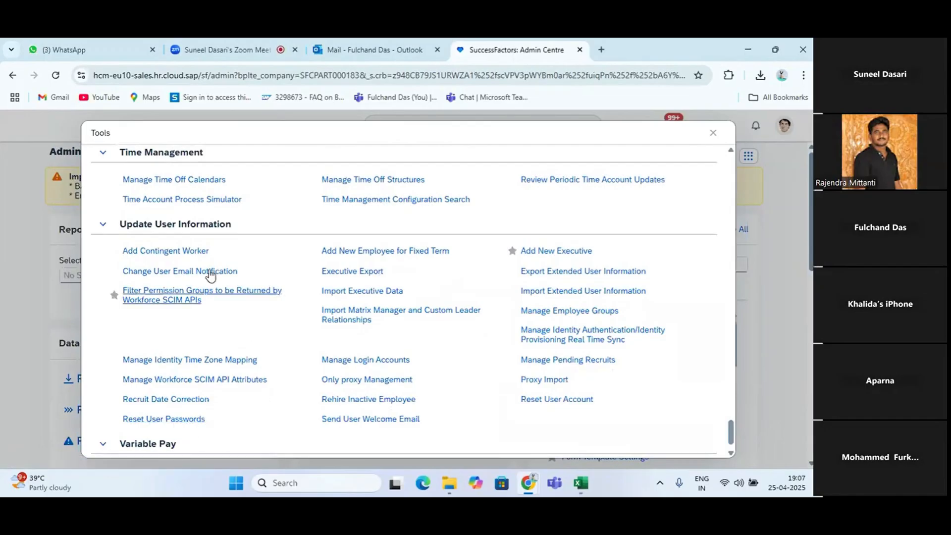
Return to Excel and complete cell F24 as "Admin center-Tools-Upadate user information - Reset User Passowrd"
{"action": "key", "text": "alt+Tab"}
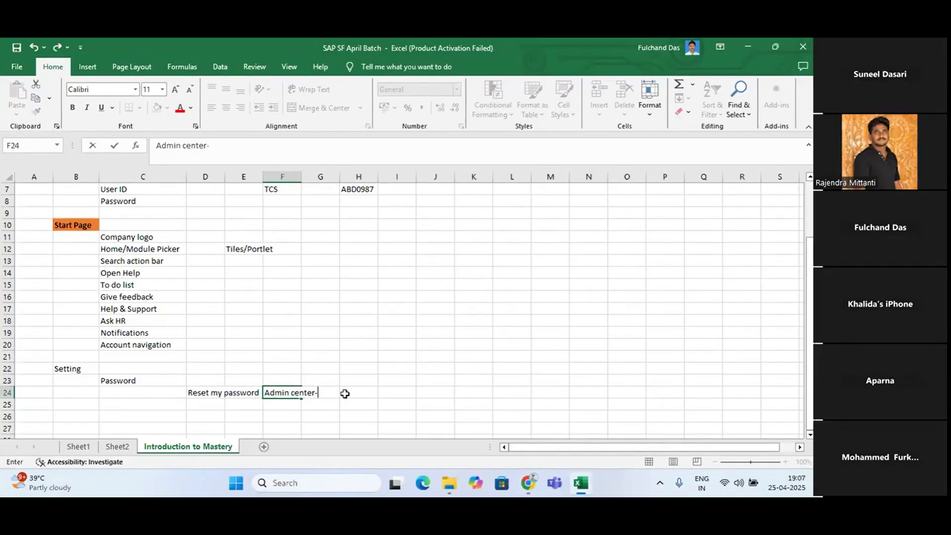
{"action": "type", "text": "-Tol"}
{"action": "type", "text": "ols"}
{"action": "type", "text": "-"}
{"action": "type", "text": ">"}
{"action": "key", "text": "alt+Tab"}
{"action": "key", "text": "alt+Tab"}
{"action": "type", "text": "Upad"}
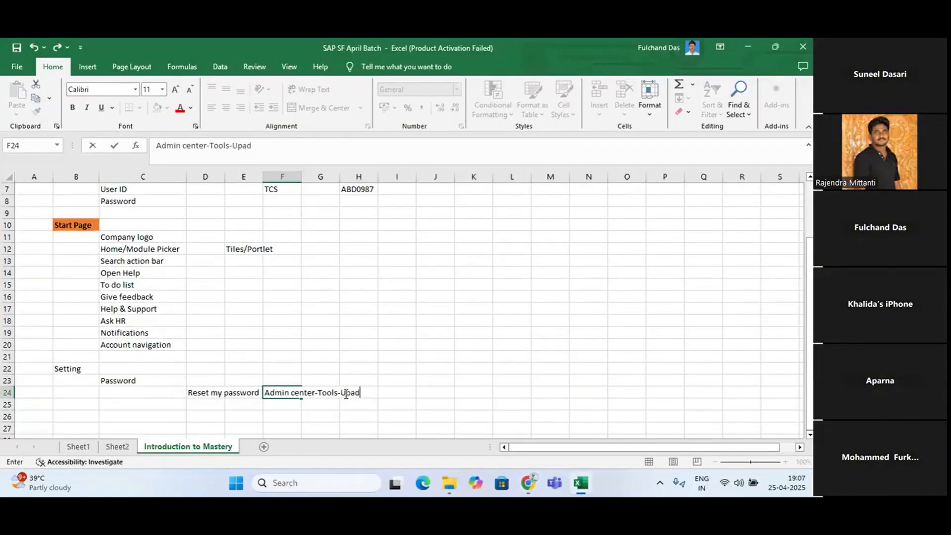
{"action": "type", "text": "ate user informa"}
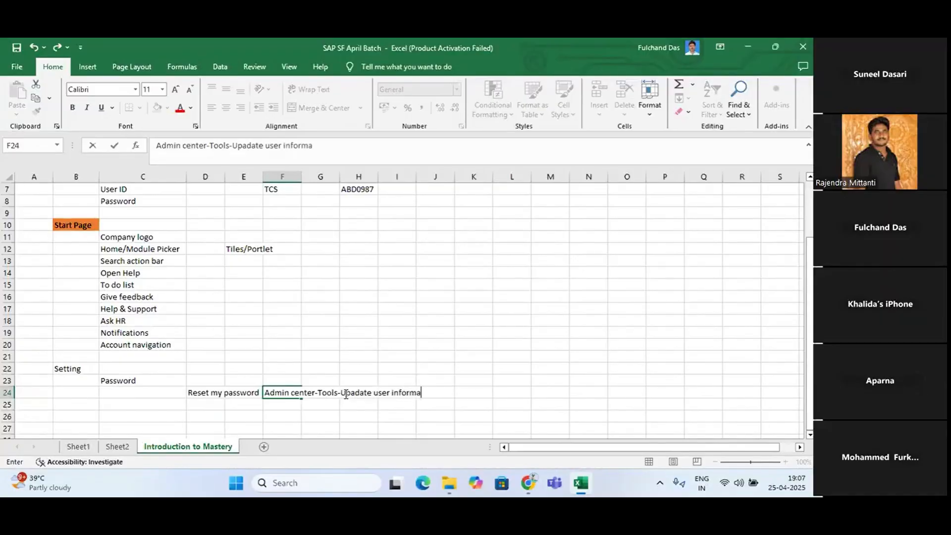
{"action": "type", "text": "tion -"}
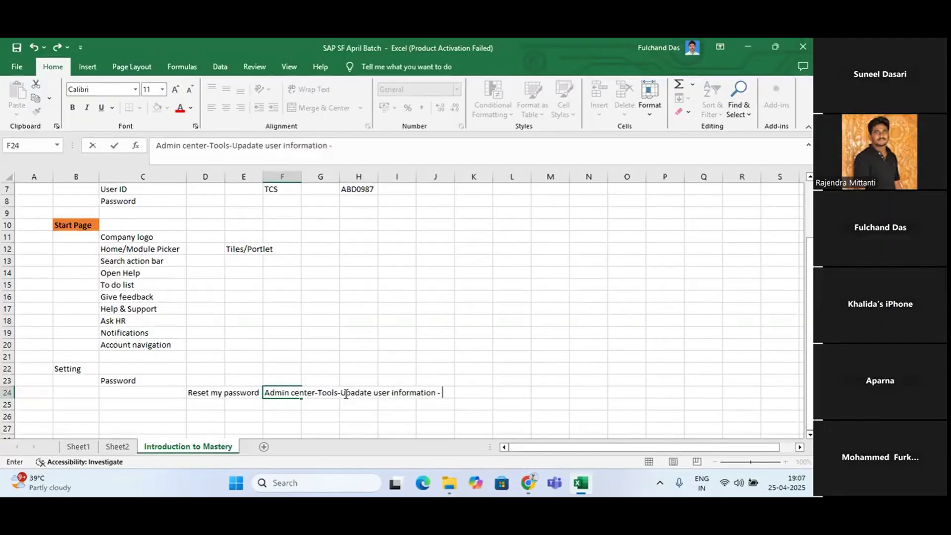
{"action": "type", "text": " Reset User"}
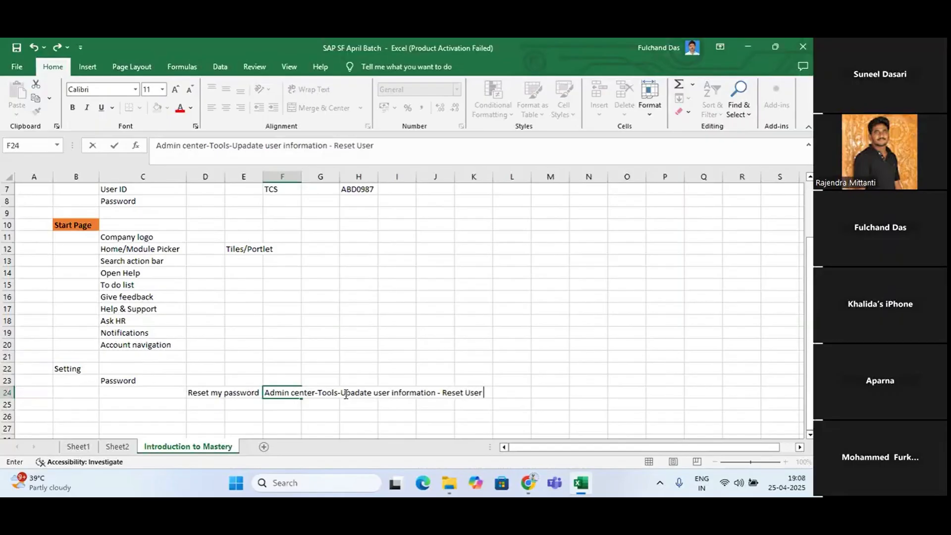
{"action": "type", "text": " Passowrd"}
{"action": "key", "text": "Return"}
Enter "Password Policy" in cell D25 and select cell F25 beside it
{"action": "left_click", "coordinate": [206, 407]}
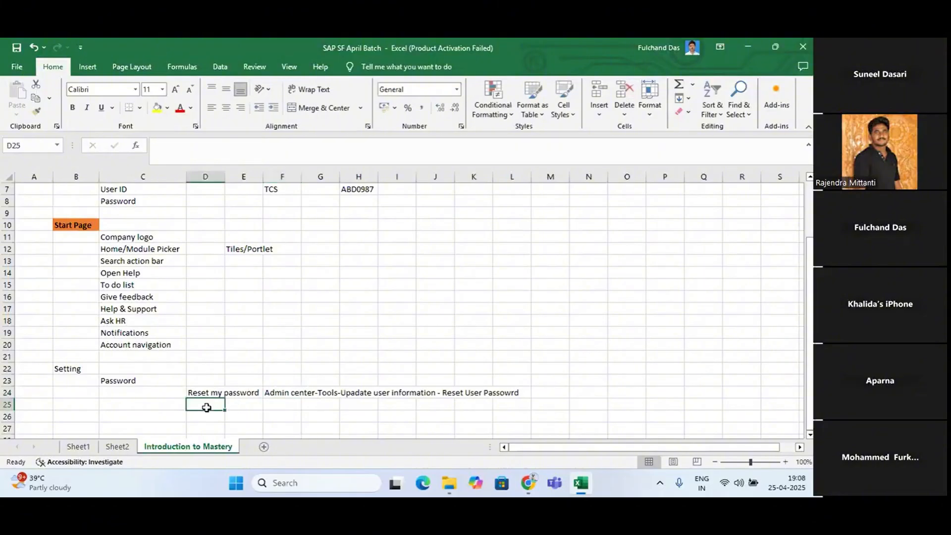
{"action": "type", "text": "Password"}
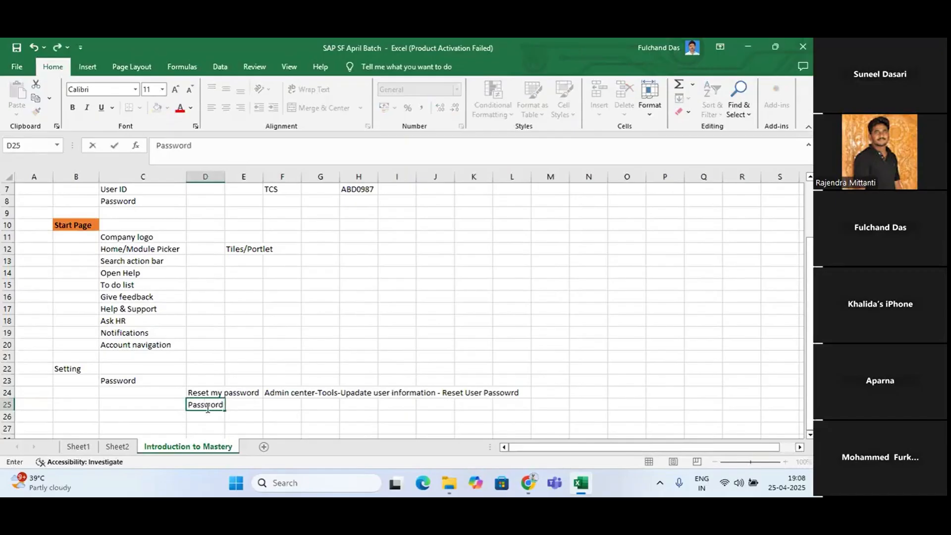
{"action": "type", "text": " Policy"}
{"action": "key", "text": "Return"}
{"action": "left_click", "coordinate": [277, 404]}
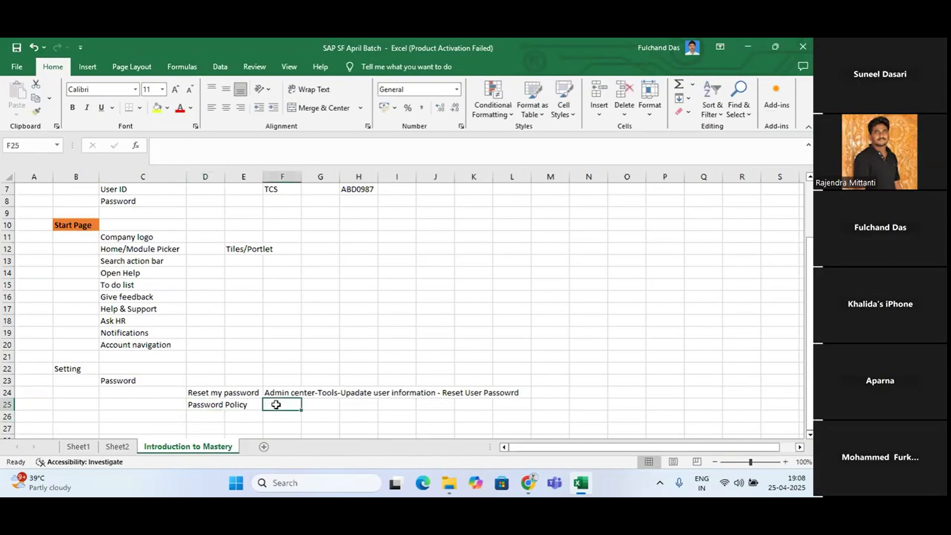
Enter "Admin center - Tools- Company Setting-password & company policy" in cell F25 as the Password Policy navigation path
{"action": "type", "text": "A"}
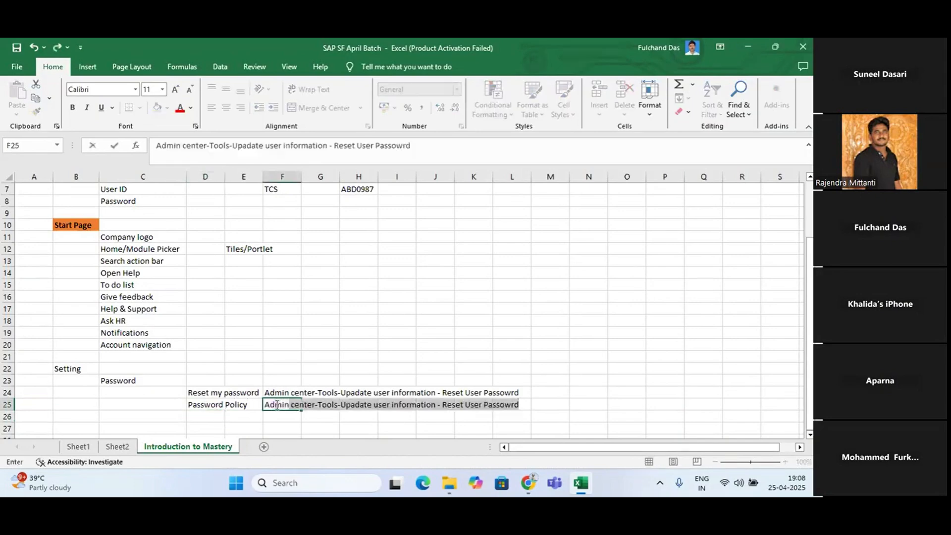
{"action": "type", "text": "dmin center "}
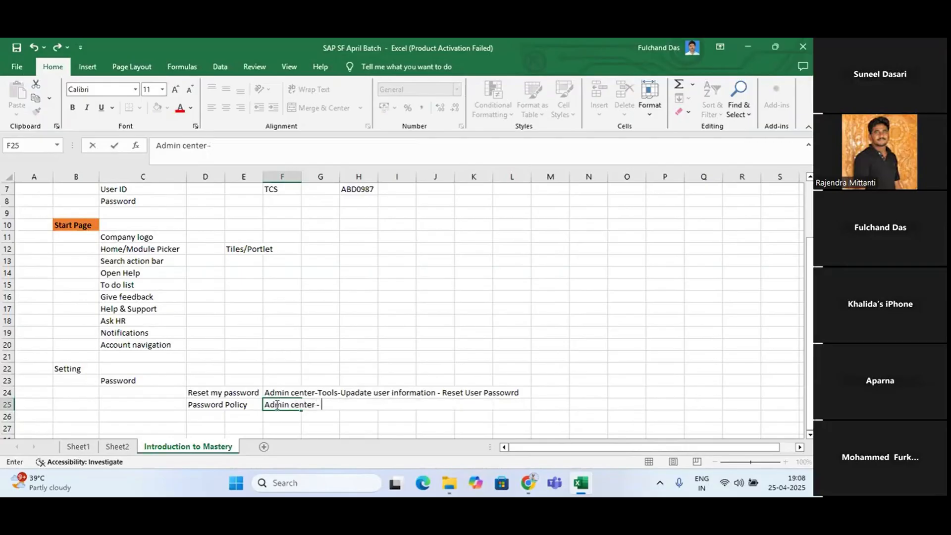
{"action": "type", "text": "- Tools- Company Se"}
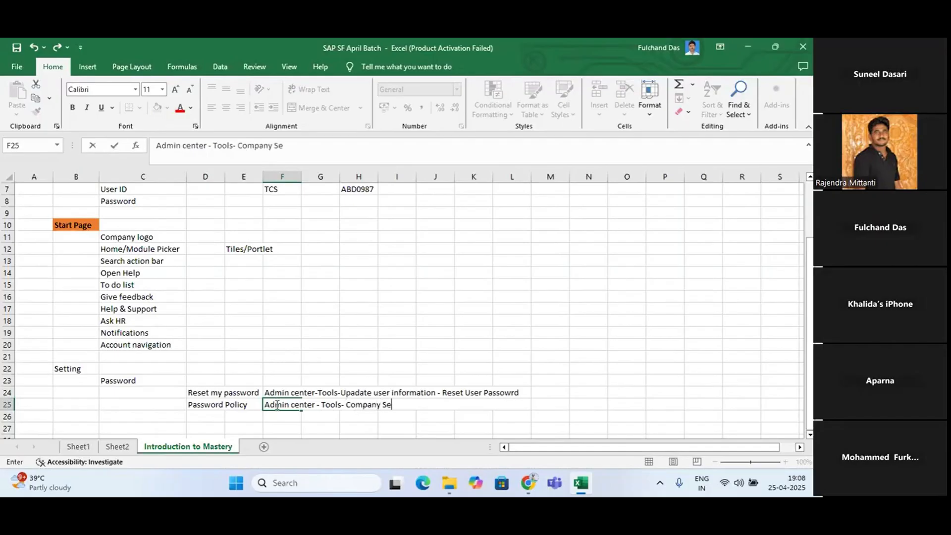
{"action": "type", "text": "eting"}
{"action": "key", "text": "BackSpace"}
{"action": "key", "text": "BackSpace"}
{"action": "key", "text": "BackSpace"}
{"action": "type", "text": "tting-passwor"}
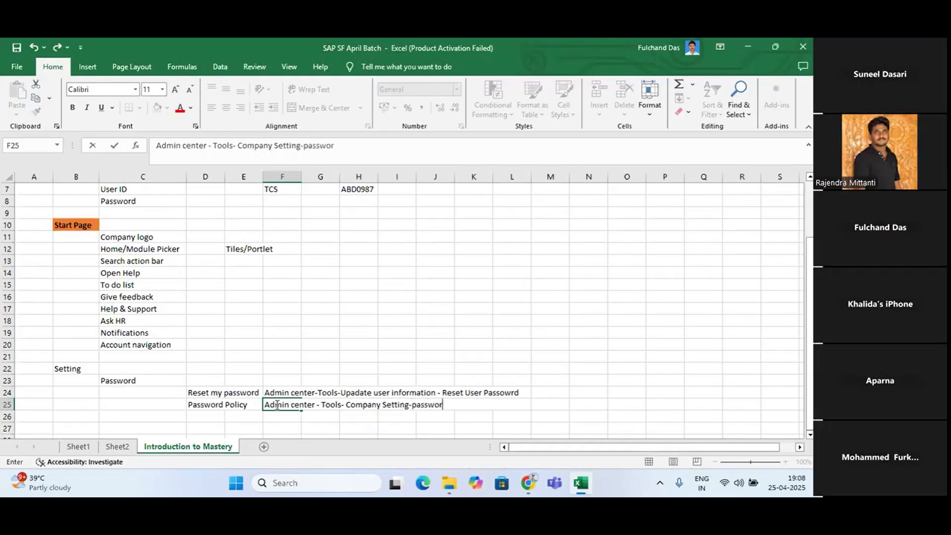
{"action": "type", "text": "d"}
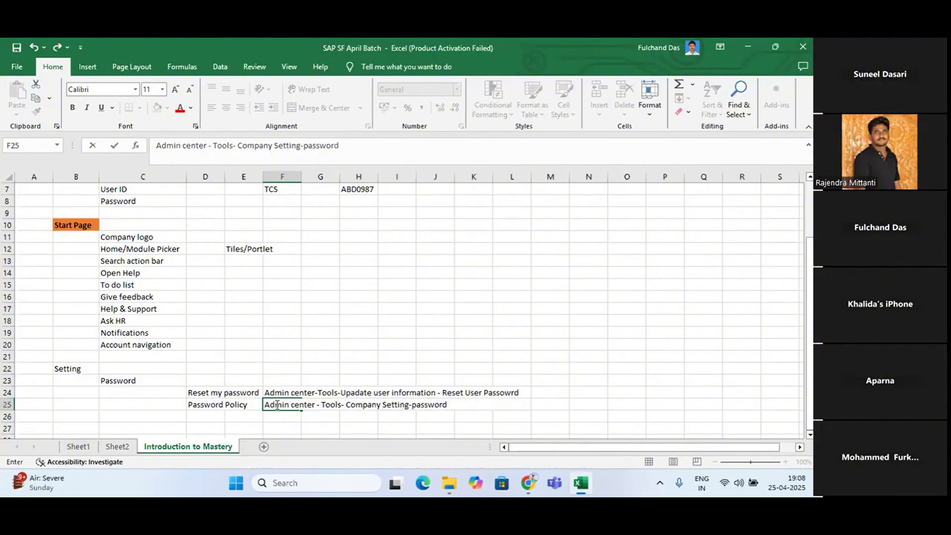
{"action": "type", "text": " & company poli"}
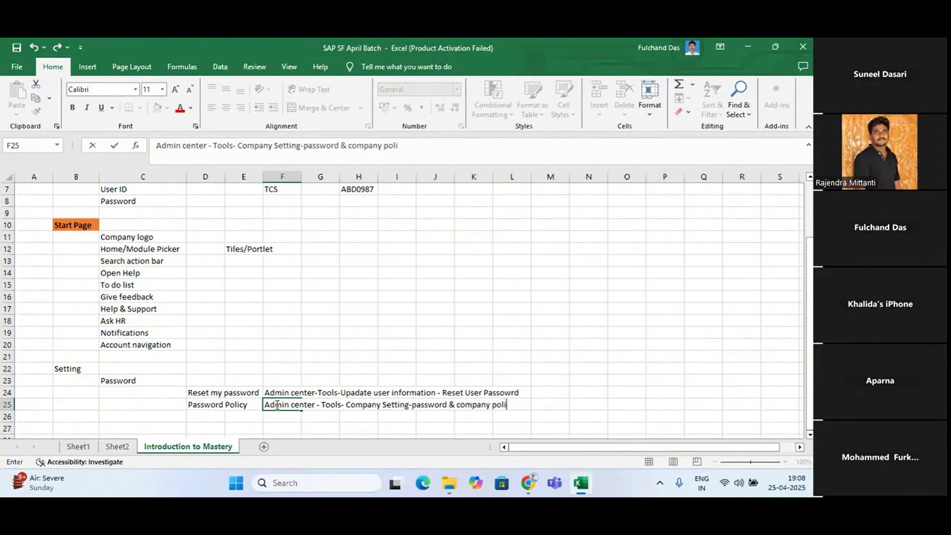
{"action": "type", "text": "cy"}
Switch to SAP SuccessFactors and find Password & Login Policy Settings under Company Settings in the Admin Centre tools list
{"action": "key", "text": "alt+Tab"}
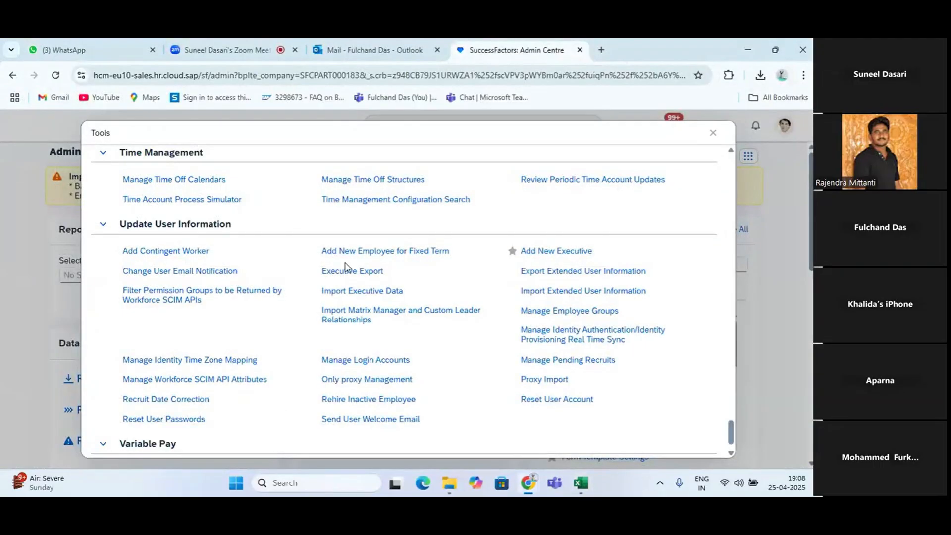
{"action": "scroll", "coordinate": [392, 296], "scroll_direction": "up", "scroll_amount": 15}
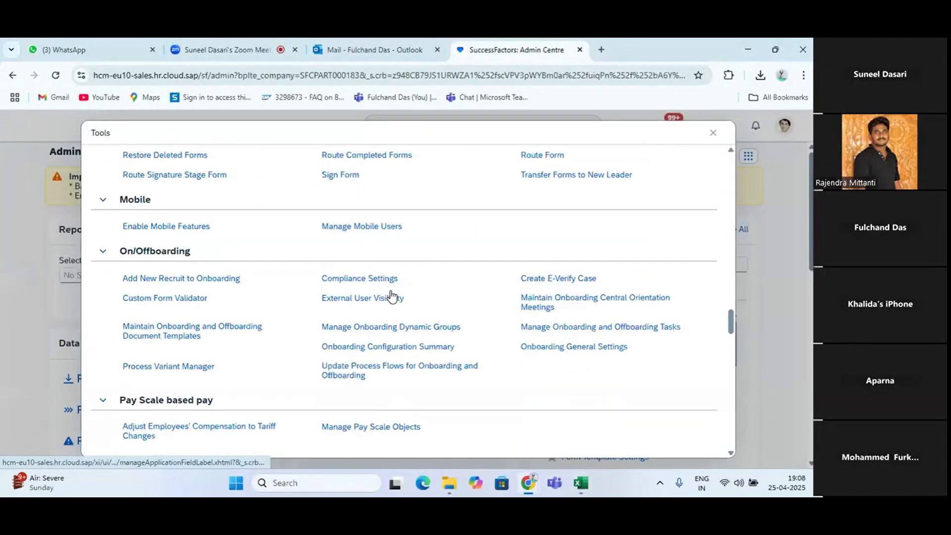
{"action": "scroll", "coordinate": [391, 296], "scroll_direction": "up", "scroll_amount": 20}
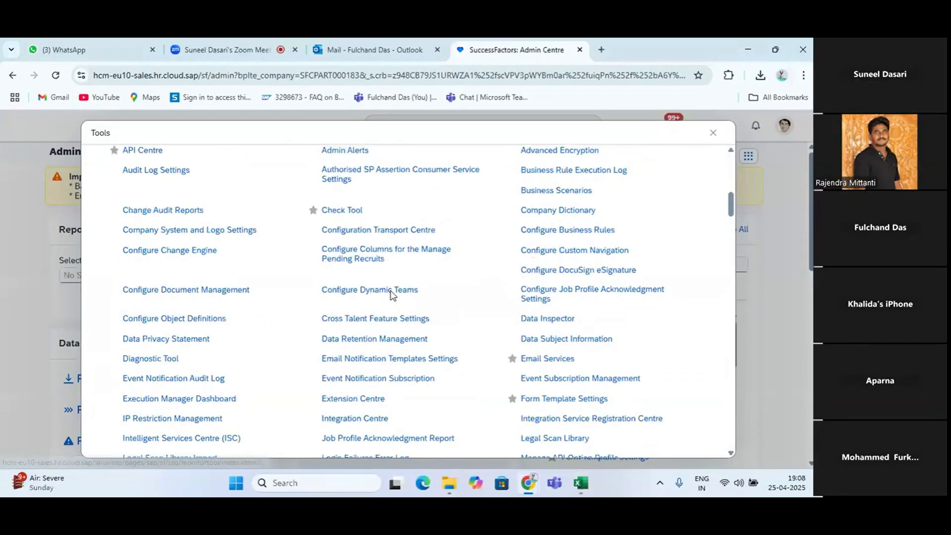
{"action": "scroll", "coordinate": [257, 395], "scroll_direction": "down", "scroll_amount": 8}
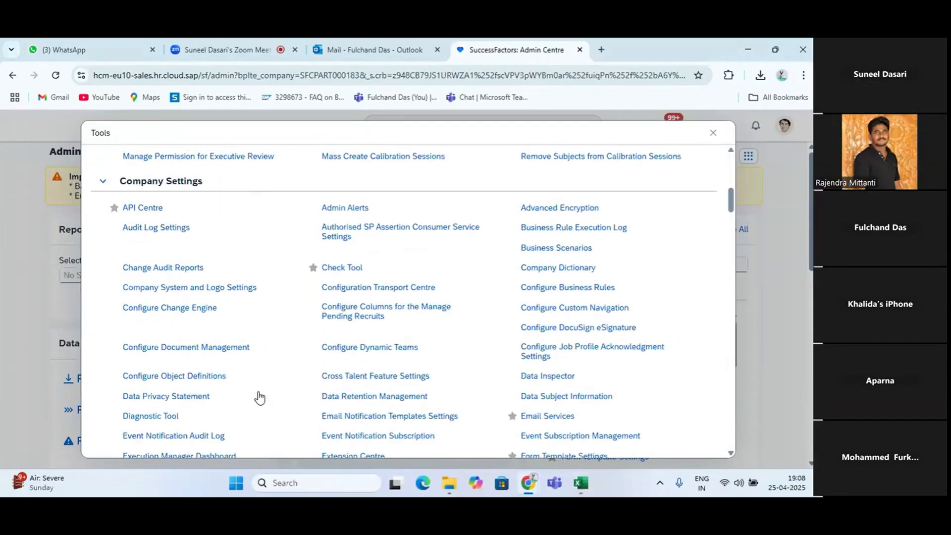
{"action": "scroll", "coordinate": [259, 396], "scroll_direction": "down", "scroll_amount": 6}
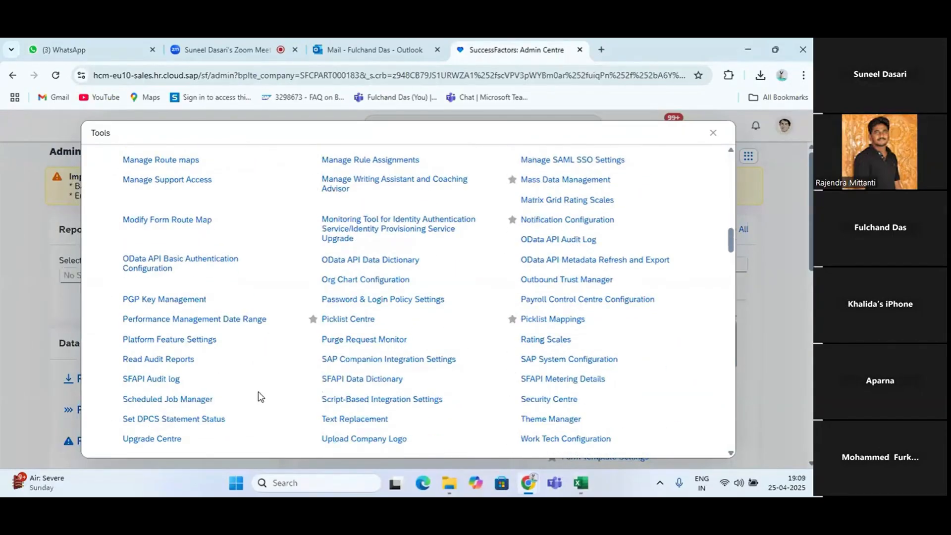
{"action": "scroll", "coordinate": [261, 397], "scroll_direction": "down", "scroll_amount": 2}
{"action": "scroll", "coordinate": [350, 288], "scroll_direction": "up", "scroll_amount": 2}
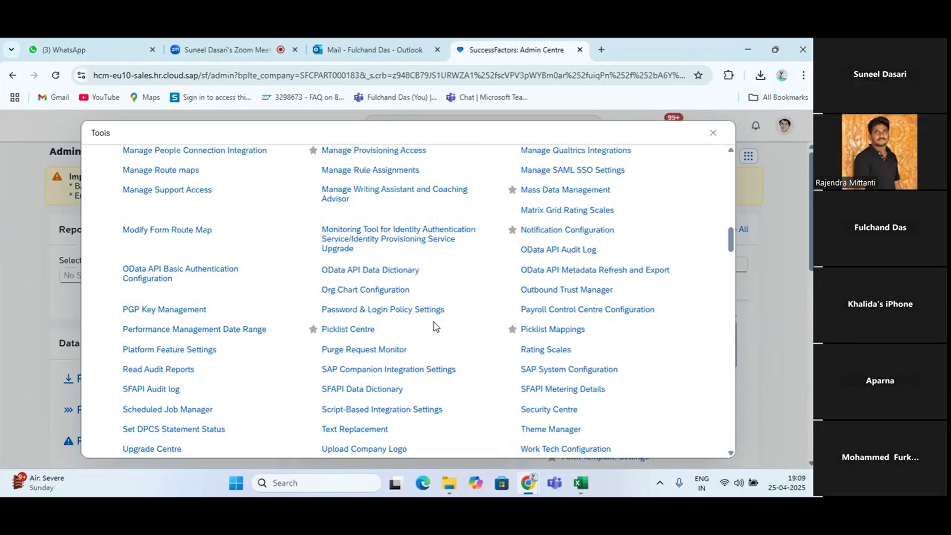
Return to Excel, finish the entry in cell F25 and select cell C26
{"action": "key", "text": "alt+Tab"}
{"action": "scroll", "coordinate": [343, 311], "scroll_direction": "down", "scroll_amount": 1}
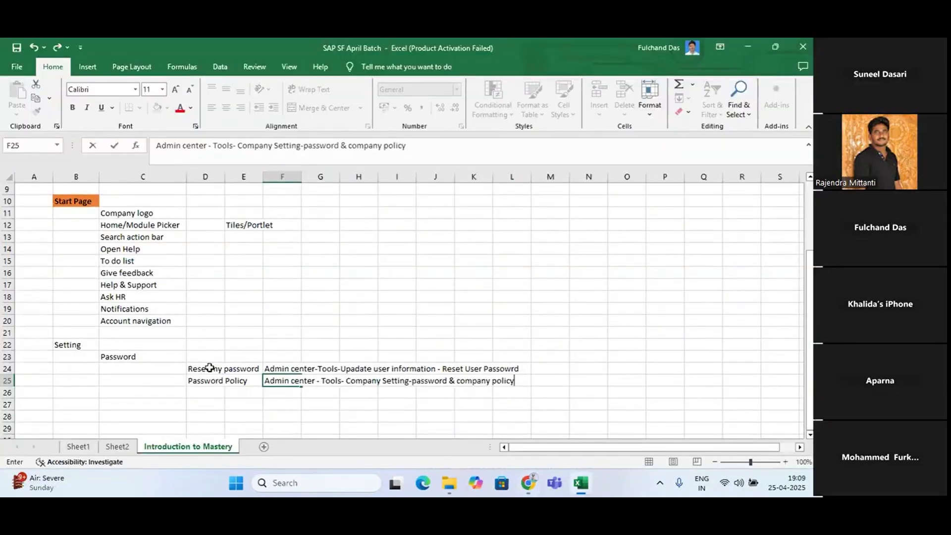
{"action": "left_click", "coordinate": [142, 396]}
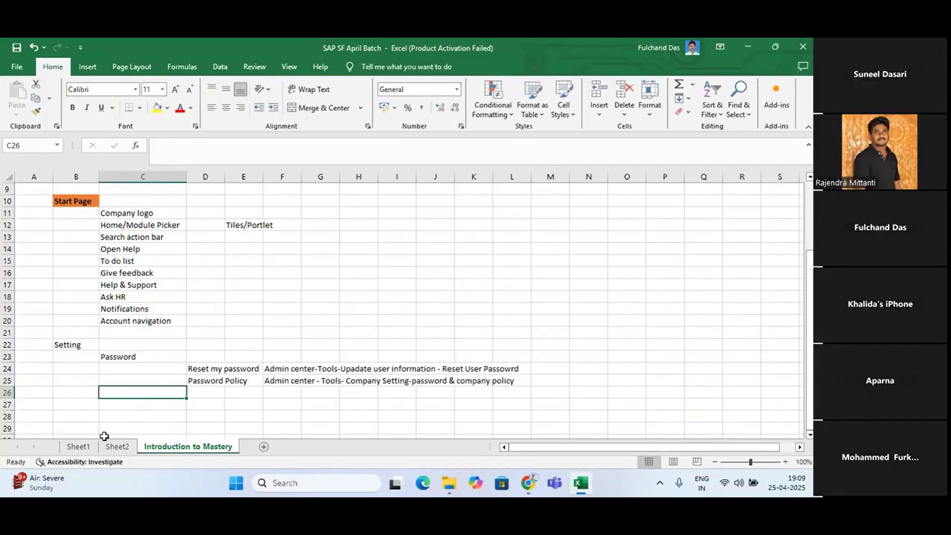
Switch to SAP SuccessFactors, close the Tools list and open the account's Settings page
{"action": "key", "text": "alt+Tab"}
{"action": "key", "text": "alt+Tab"}
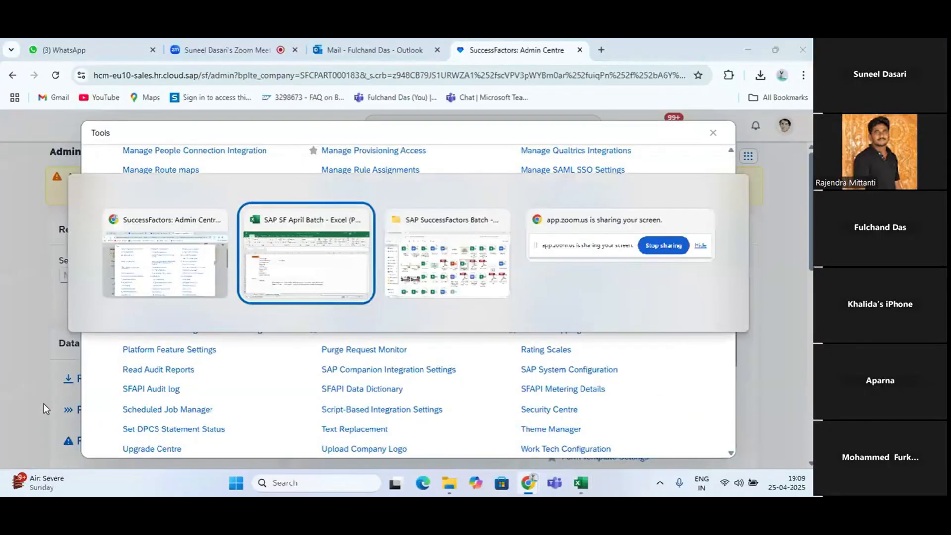
{"action": "key", "text": "alt+Tab"}
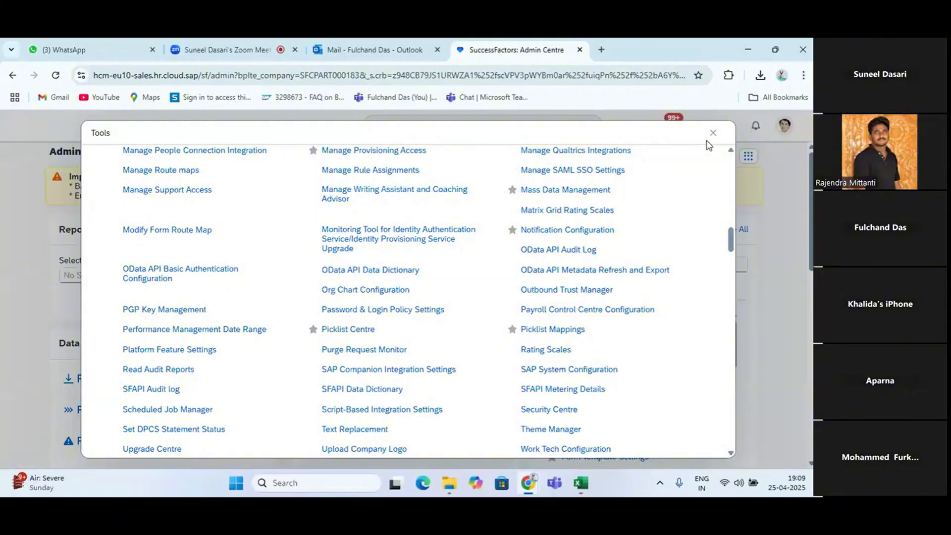
{"action": "left_click", "coordinate": [713, 132]}
{"action": "left_click", "coordinate": [784, 138]}
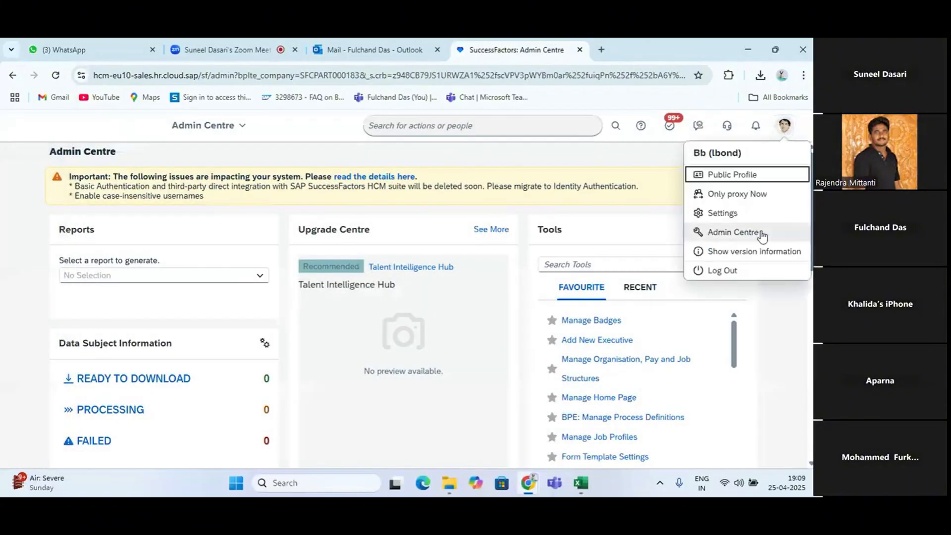
{"action": "left_click", "coordinate": [734, 215]}
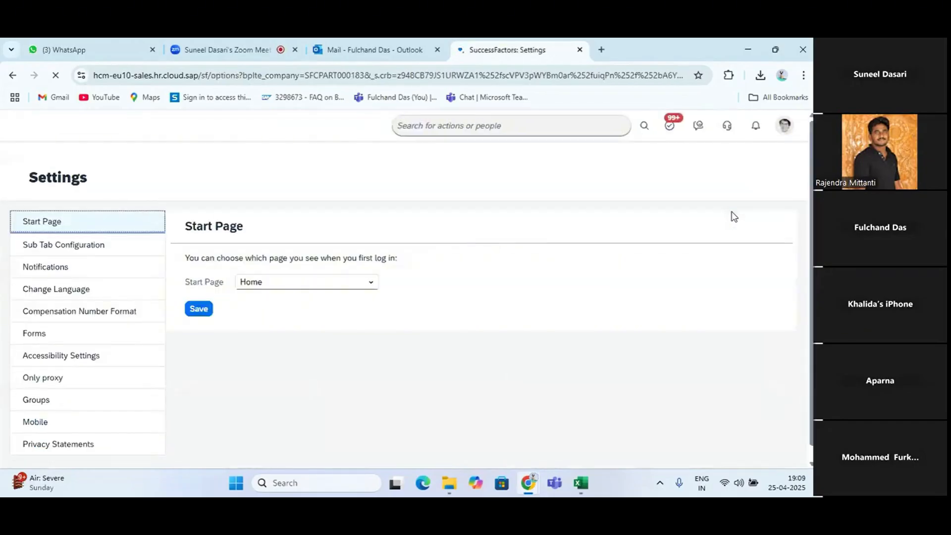
Return to Excel and enter "Start Page" in cell C26 under the Setting heading
{"action": "key", "text": "alt+Tab"}
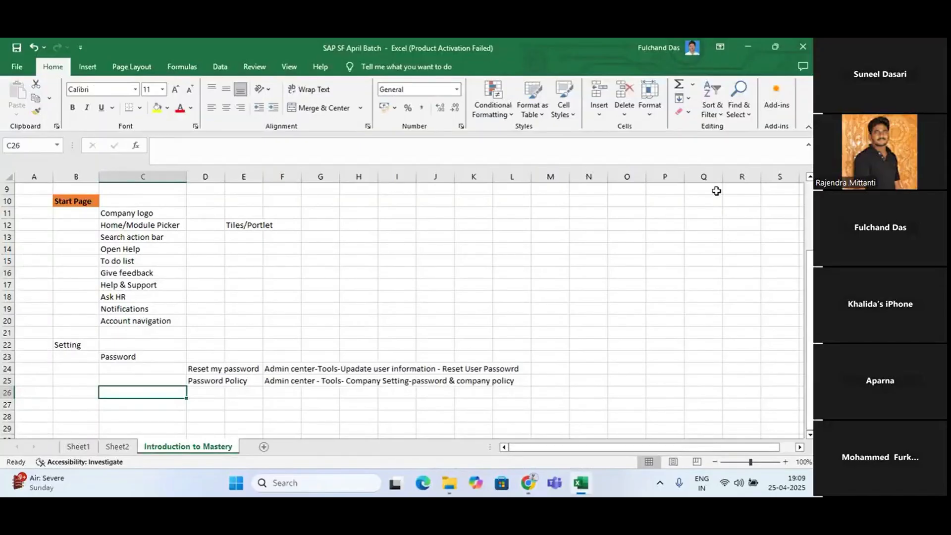
{"action": "type", "text": "Strat"}
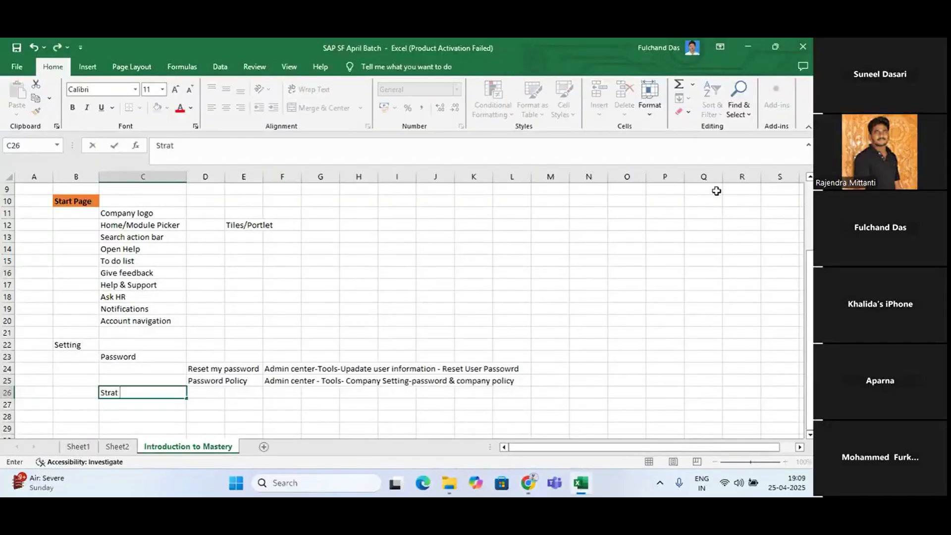
{"action": "key", "text": "BackSpace"}
{"action": "key", "text": "BackSpace"}
{"action": "key", "text": "BackSpace"}
{"action": "key", "text": "BackSpace"}
{"action": "type", "text": "art Page"}
{"action": "key", "text": "Return"}
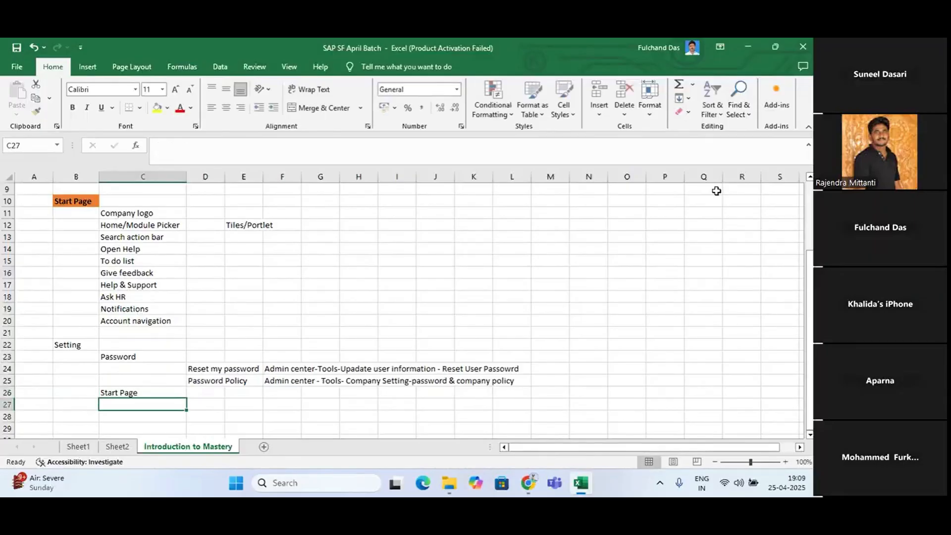
Enter "Sub Tab configuration" in cell C27
{"action": "type", "text": "Su"}
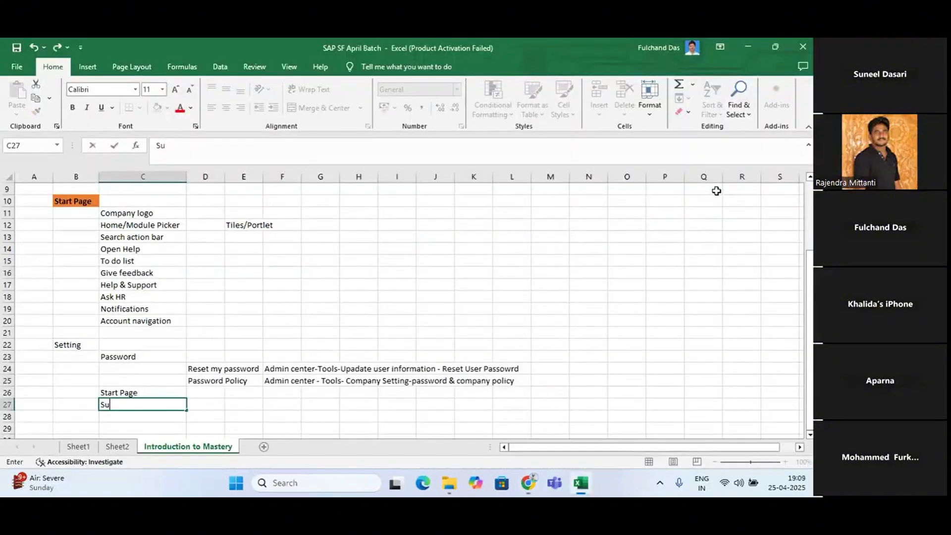
{"action": "type", "text": "b Tab config"}
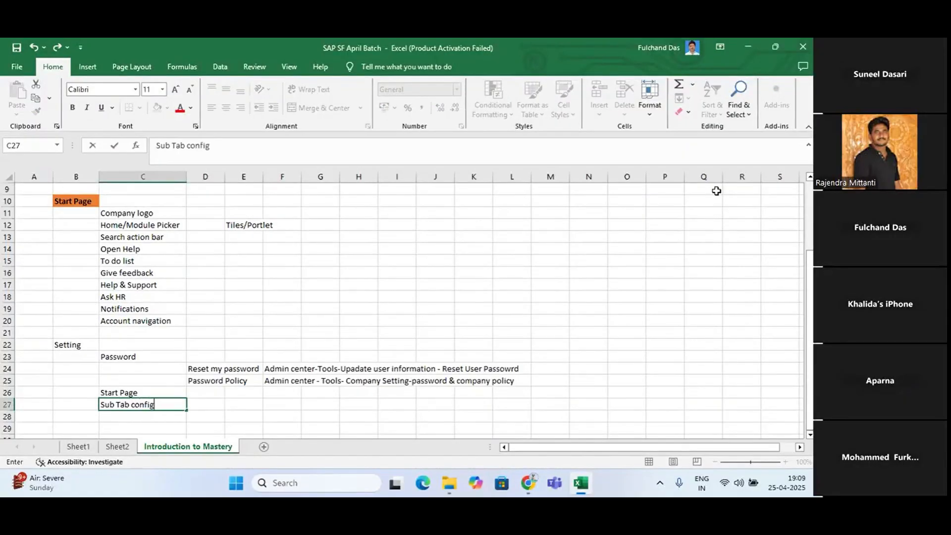
{"action": "type", "text": "uration"}
{"action": "key", "text": "Return"}
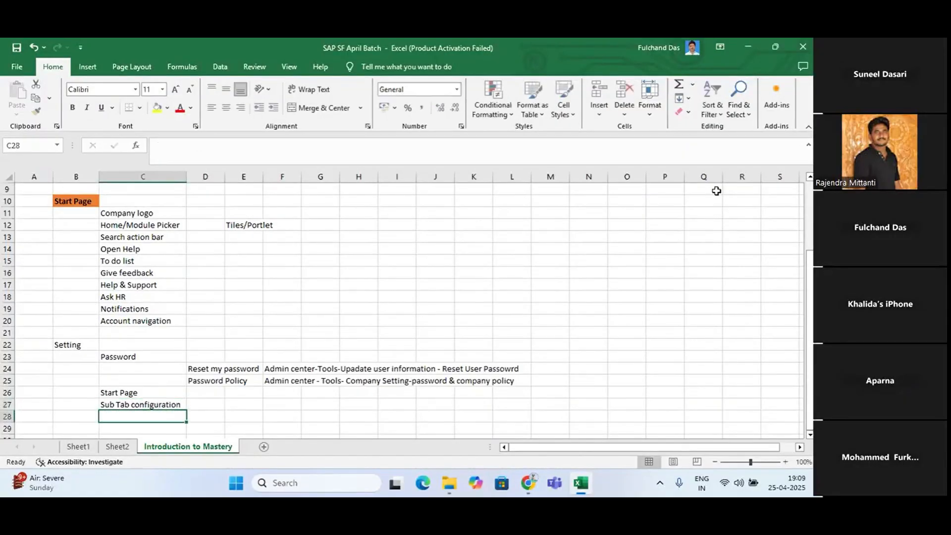
Check the SAP SuccessFactors settings list and enter "Notification" in cell C28 of the Excel notes
{"action": "key", "text": "alt+Tab"}
{"action": "key", "text": "alt+Tab"}
{"action": "type", "text": "Notifi"}
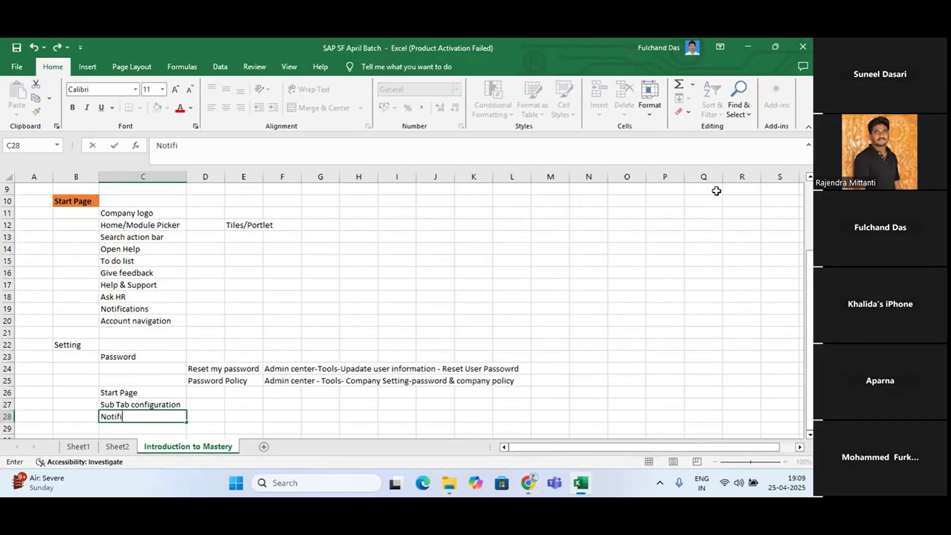
{"action": "type", "text": "cation"}
{"action": "key", "text": "Return"}
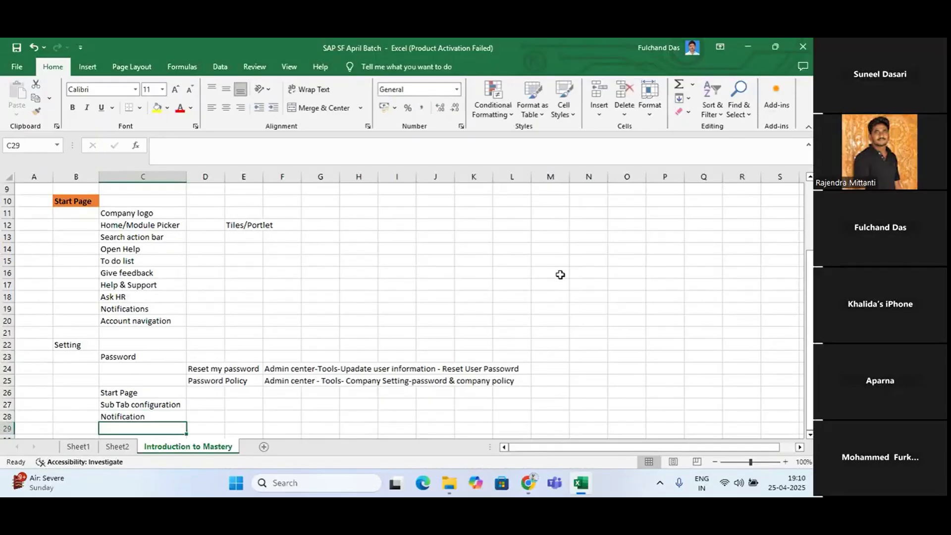
Switch to SAP SuccessFactors, view the Notifications settings and go to the Admin Centre
{"action": "key", "text": "alt+Tab"}
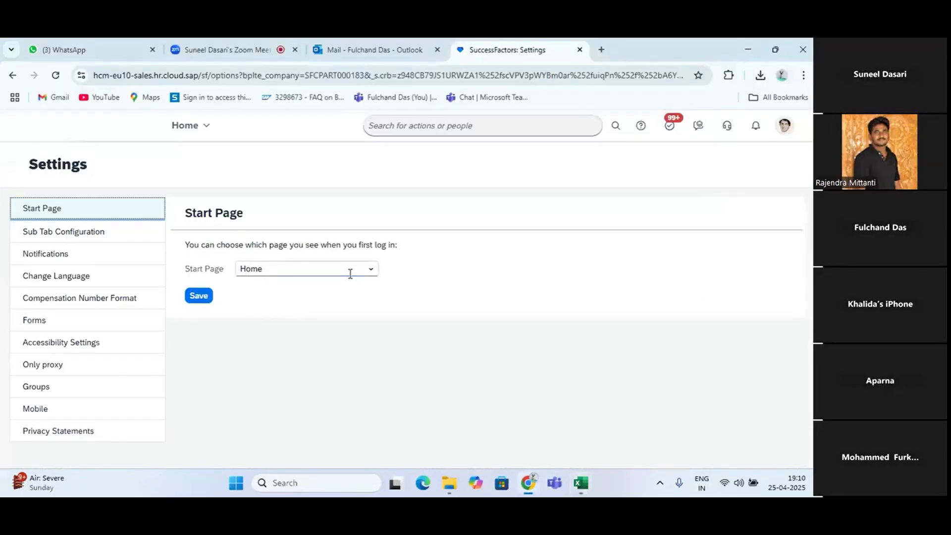
{"action": "left_click", "coordinate": [105, 253]}
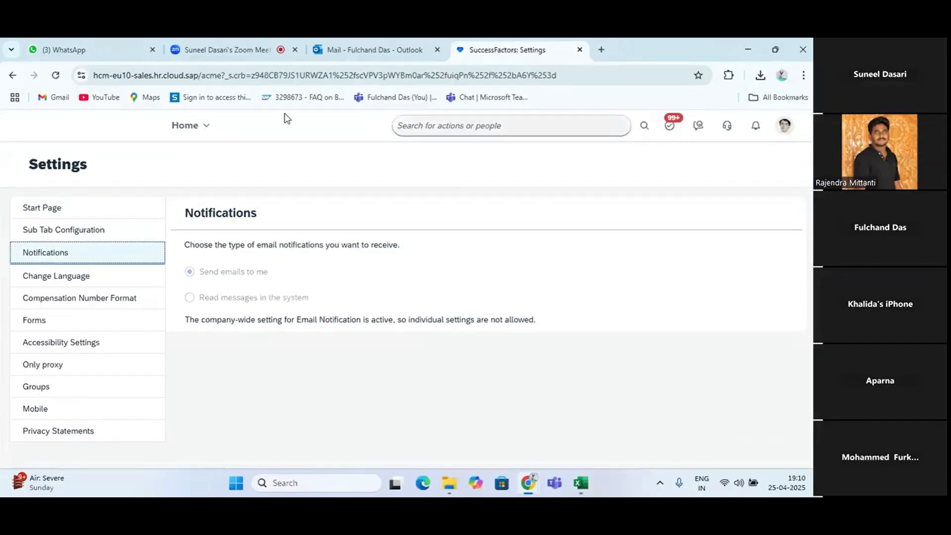
{"action": "left_click", "coordinate": [205, 126]}
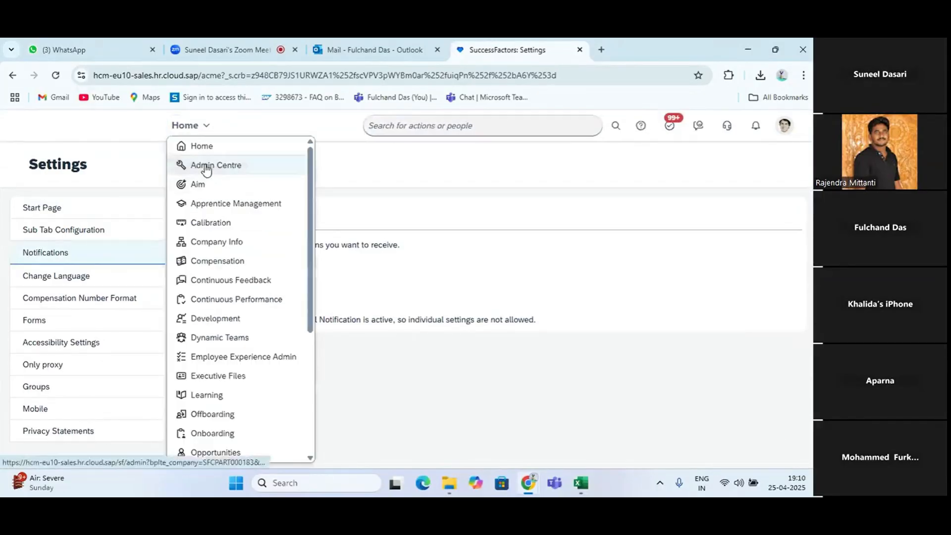
{"action": "left_click", "coordinate": [206, 166]}
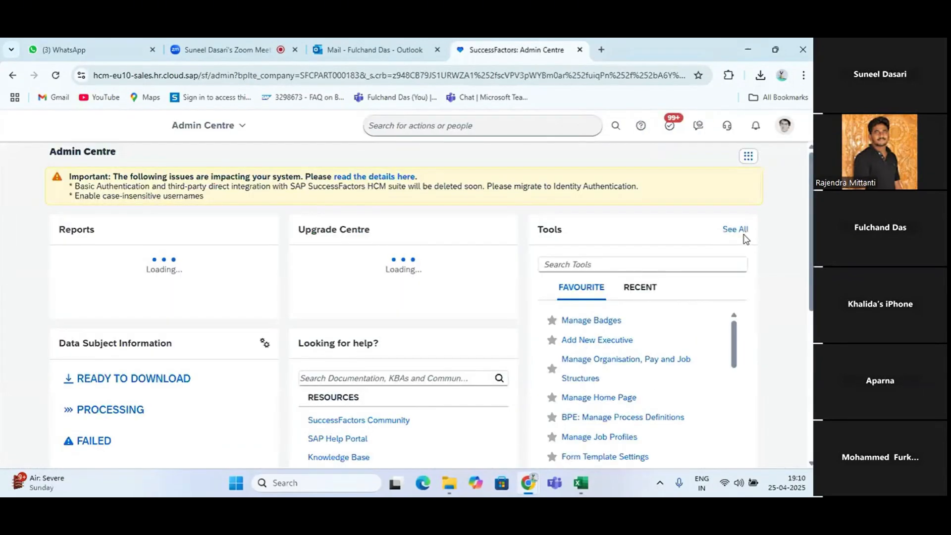
Show all Admin Centre tools and find Email Notification Templates Settings under Company Settings
{"action": "left_click", "coordinate": [736, 230]}
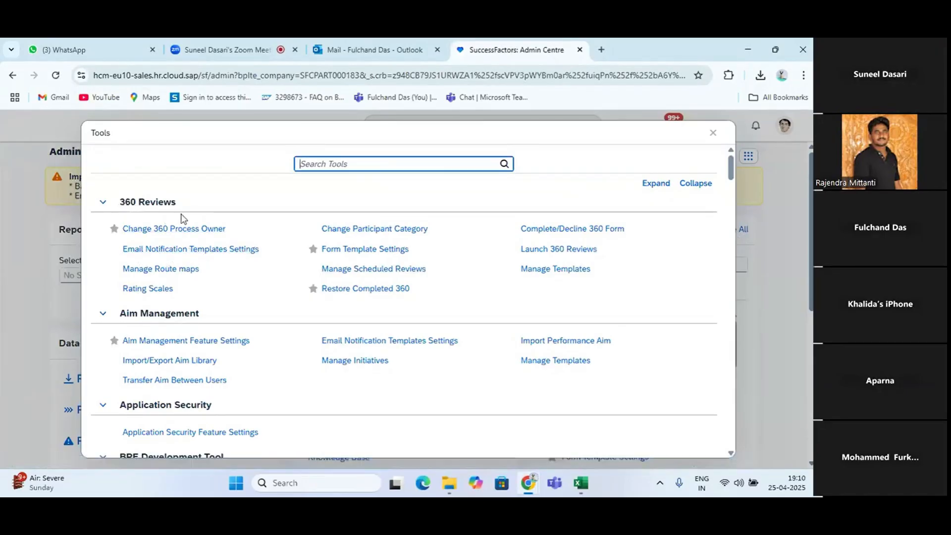
{"action": "scroll", "coordinate": [275, 316], "scroll_direction": "down", "scroll_amount": 2}
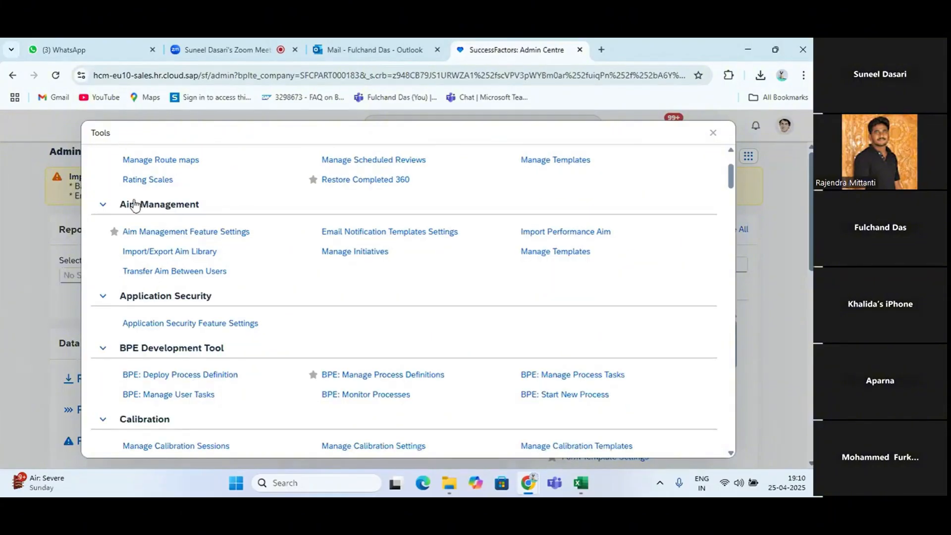
{"action": "scroll", "coordinate": [274, 406], "scroll_direction": "down", "scroll_amount": 4}
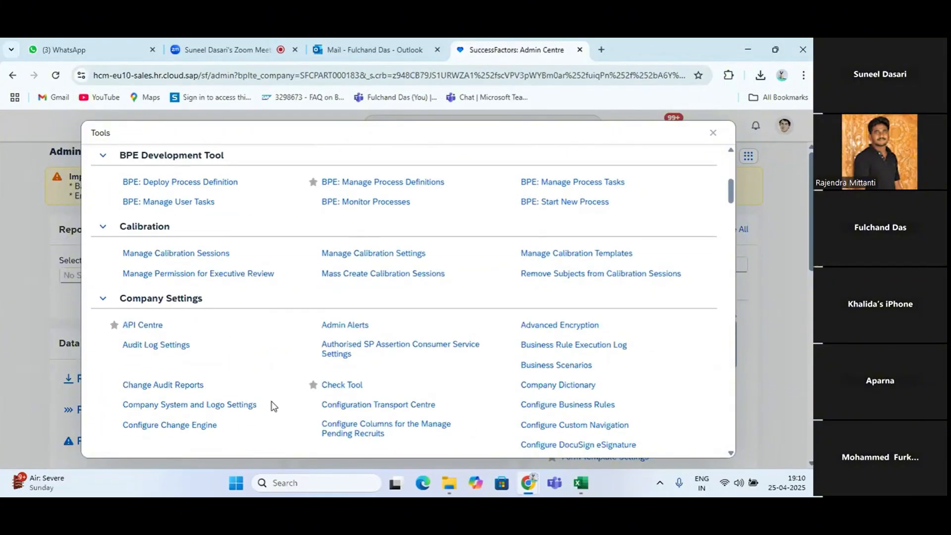
{"action": "scroll", "coordinate": [273, 406], "scroll_direction": "down", "scroll_amount": 5}
{"action": "scroll", "coordinate": [274, 406], "scroll_direction": "down", "scroll_amount": 2}
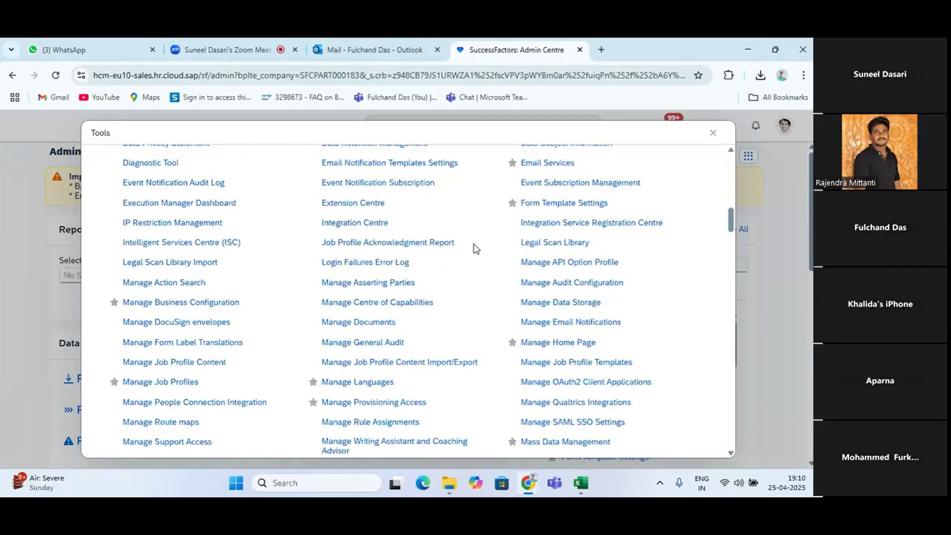
{"action": "scroll", "coordinate": [365, 206], "scroll_direction": "up", "scroll_amount": 1}
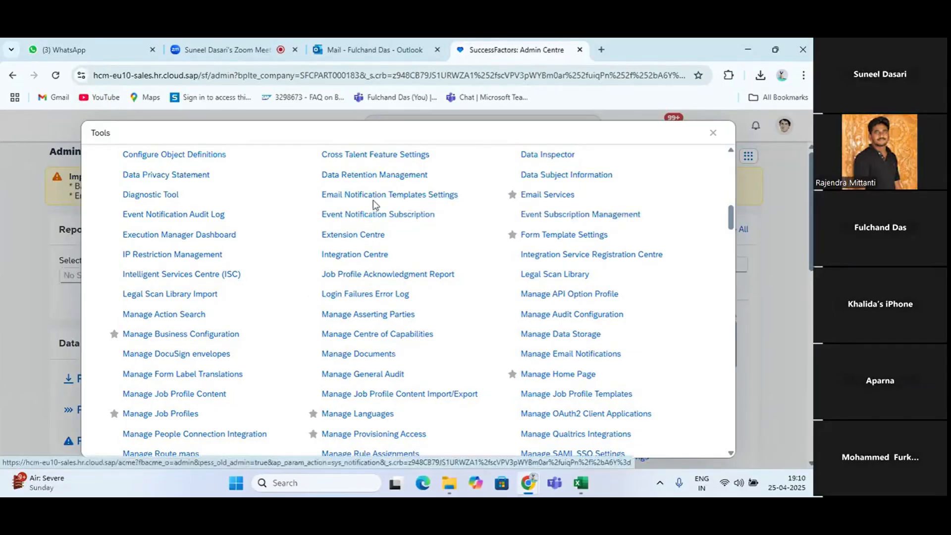
Switch to the Excel notes and enter "Email notofication template setting" in cell D29
{"action": "key", "text": "alt+Tab"}
{"action": "left_click", "coordinate": [209, 426]}
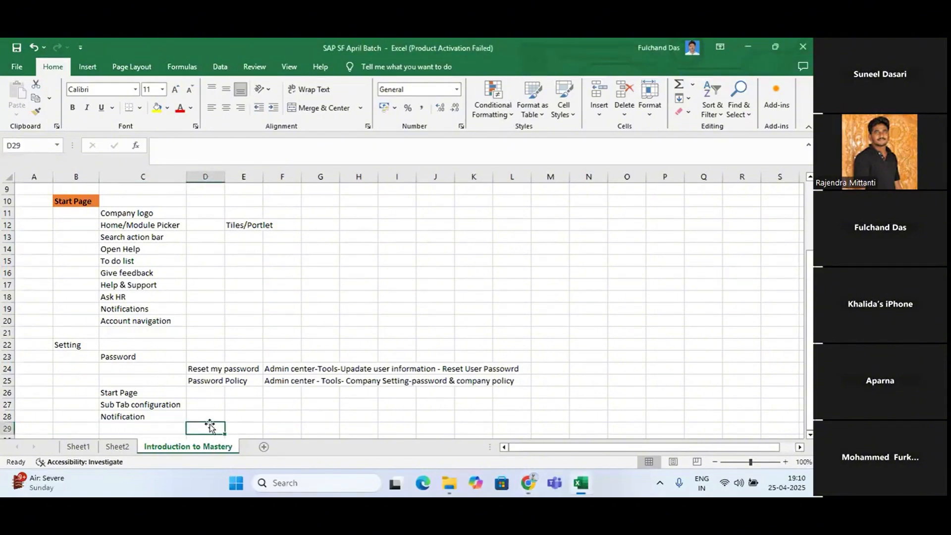
{"action": "type", "text": "Email"}
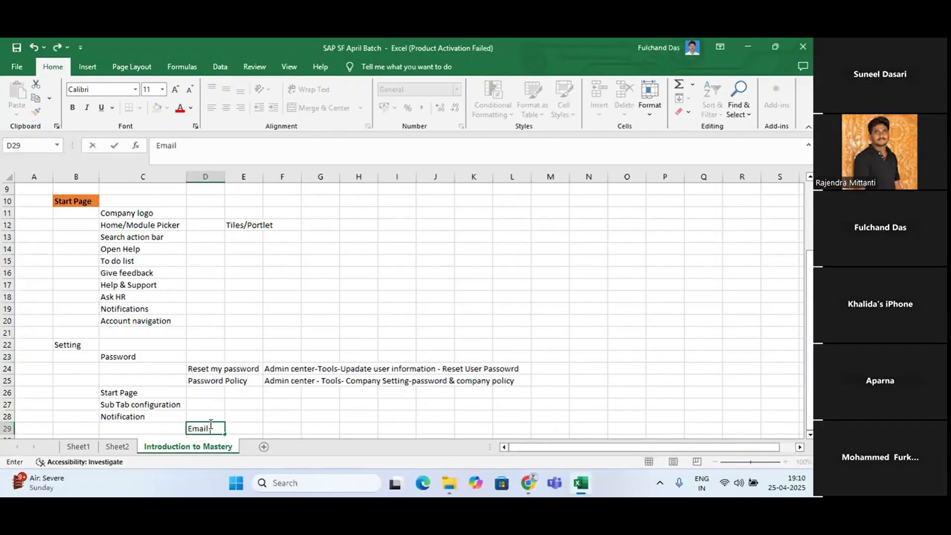
{"action": "type", "text": " notofication templ"}
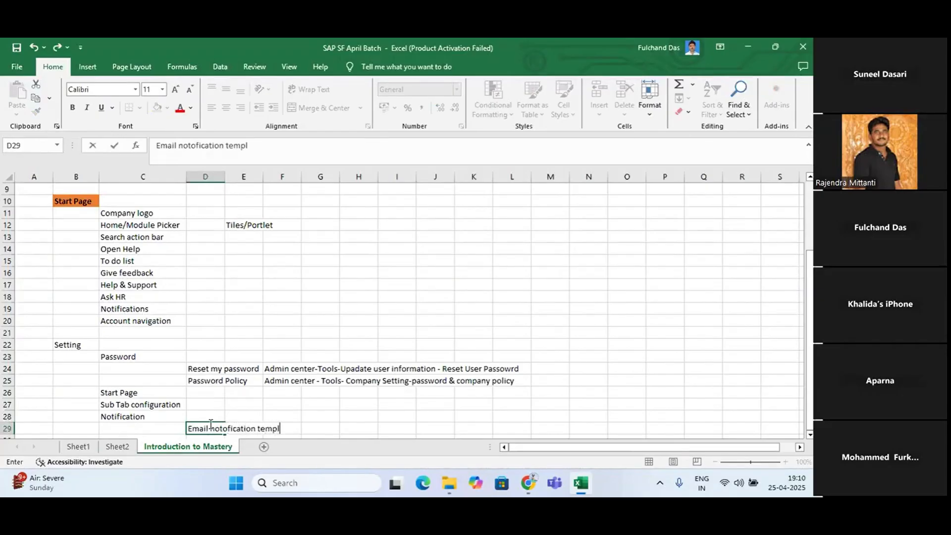
{"action": "type", "text": "ate setting"}
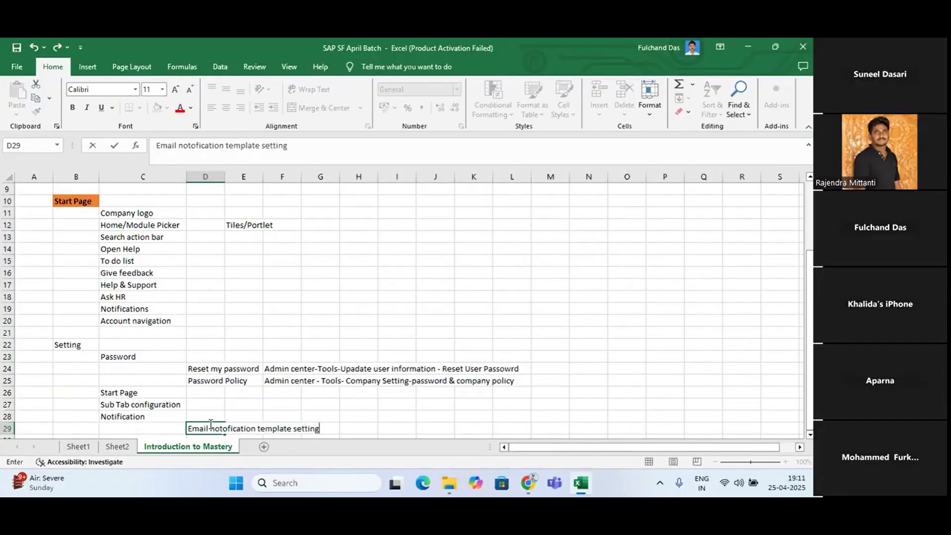
Correct the misspelled second word in cell D29 to "notification"
{"action": "left_click", "coordinate": [193, 145]}
{"action": "key", "text": "BackSpace"}
{"action": "type", "text": "i"}
{"action": "key", "text": "Return"}
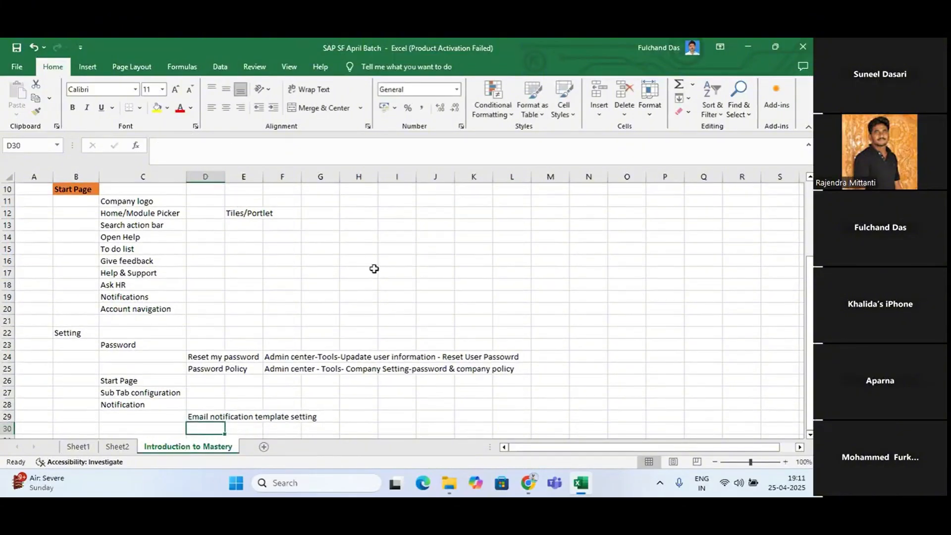
Copy the Reset my password navigation path from cell F24 into cell F29
{"action": "left_click", "coordinate": [330, 418]}
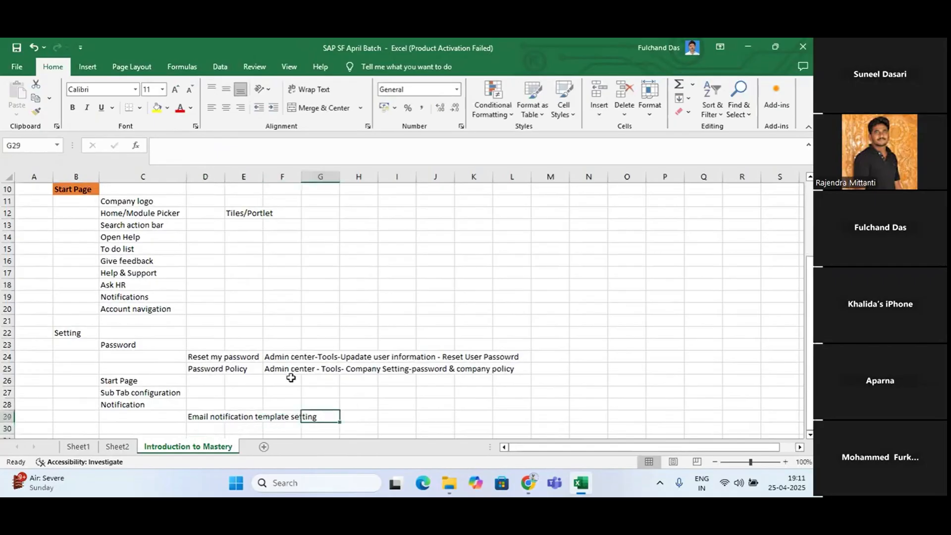
{"action": "left_click", "coordinate": [282, 356]}
{"action": "key", "text": "ctrl+c"}
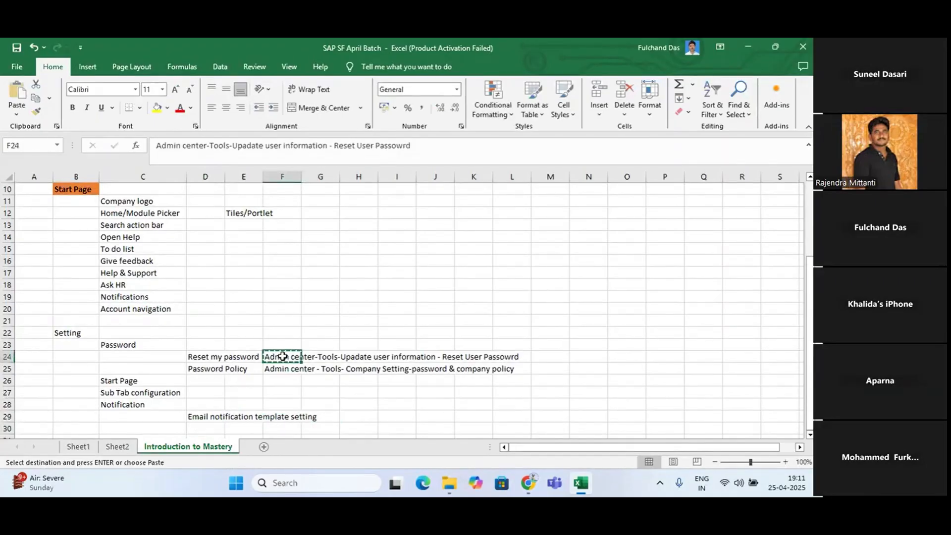
{"action": "left_click", "coordinate": [276, 416]}
{"action": "key", "text": "ctrl+v"}
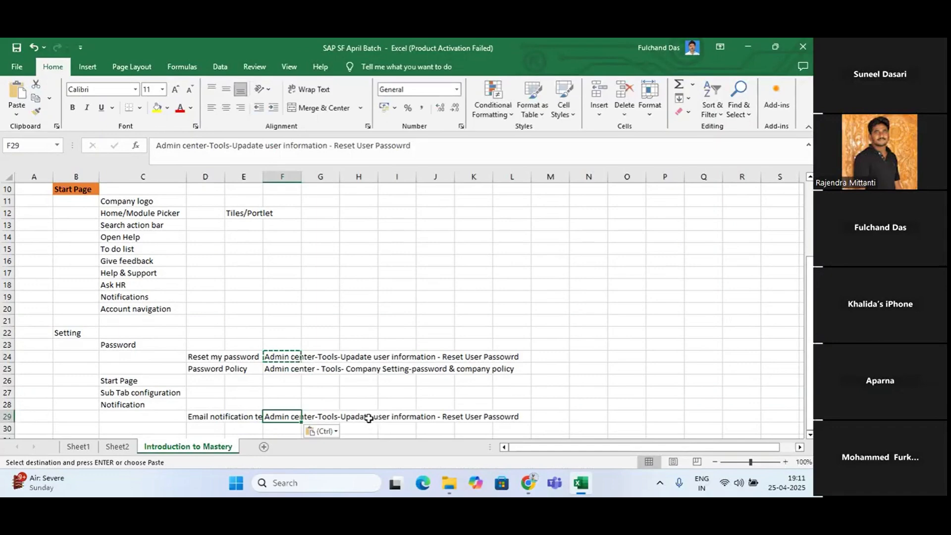
{"action": "left_click", "coordinate": [366, 416]}
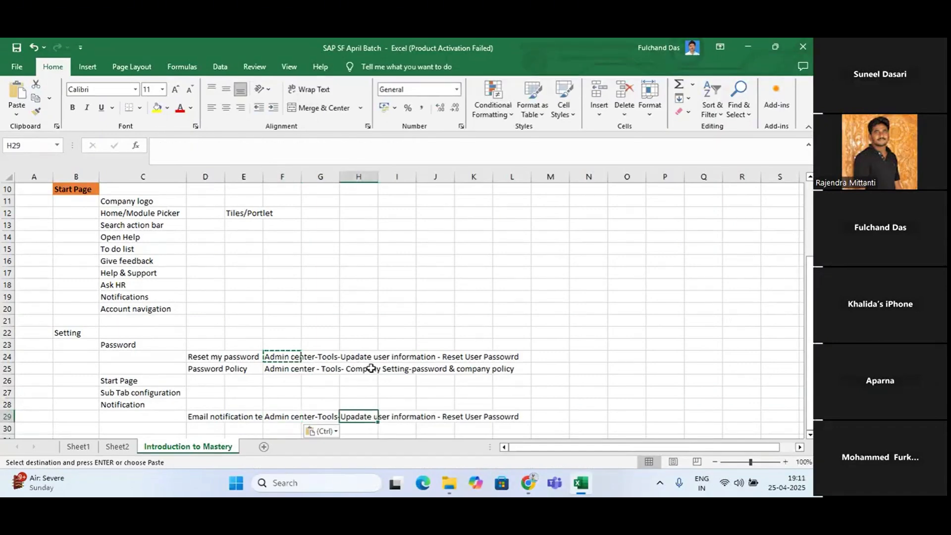
Trim the path in cell F29 and extend it to read "Admin center-Tool-Company setting"
{"action": "left_click", "coordinate": [272, 416]}
{"action": "left_click", "coordinate": [423, 148]}
{"action": "key", "text": "BackSpace"}
{"action": "key", "text": "BackSpace"}
{"action": "key", "text": "BackSpace"}
{"action": "key", "text": "BackSpace"}
{"action": "key", "text": "BackSpace"}
{"action": "key", "text": "BackSpace"}
{"action": "key", "text": "BackSpace"}
{"action": "key", "text": "BackSpace"}
{"action": "key", "text": "BackSpace"}
{"action": "key", "text": "BackSpace"}
{"action": "key", "text": "BackSpace"}
{"action": "key", "text": "BackSpace"}
{"action": "key", "text": "BackSpace"}
{"action": "key", "text": "BackSpace"}
{"action": "key", "text": "BackSpace"}
{"action": "key", "text": "BackSpace"}
{"action": "key", "text": "BackSpace"}
{"action": "key", "text": "BackSpace"}
{"action": "key", "text": "BackSpace"}
{"action": "key", "text": "BackSpace"}
{"action": "key", "text": "BackSpace"}
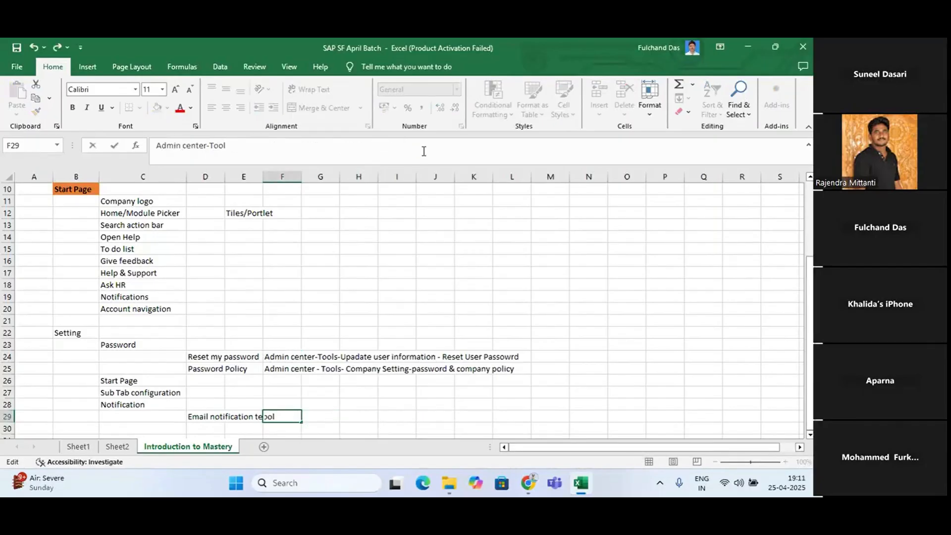
{"action": "type", "text": "-Company setting"}
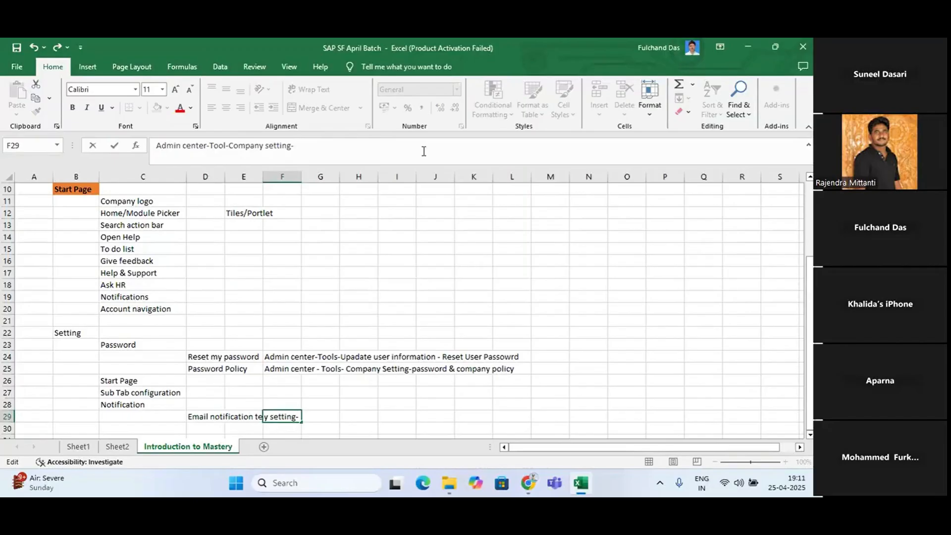
Complete the path in cell F29 by appending "- Email notification template setting"
{"action": "type", "text": "- Email notoiification t"}
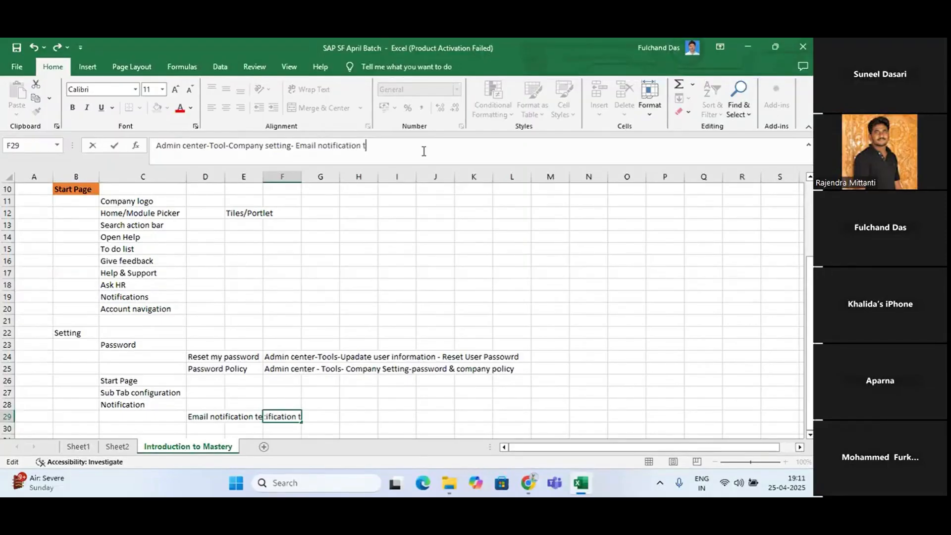
{"action": "type", "text": "emple"}
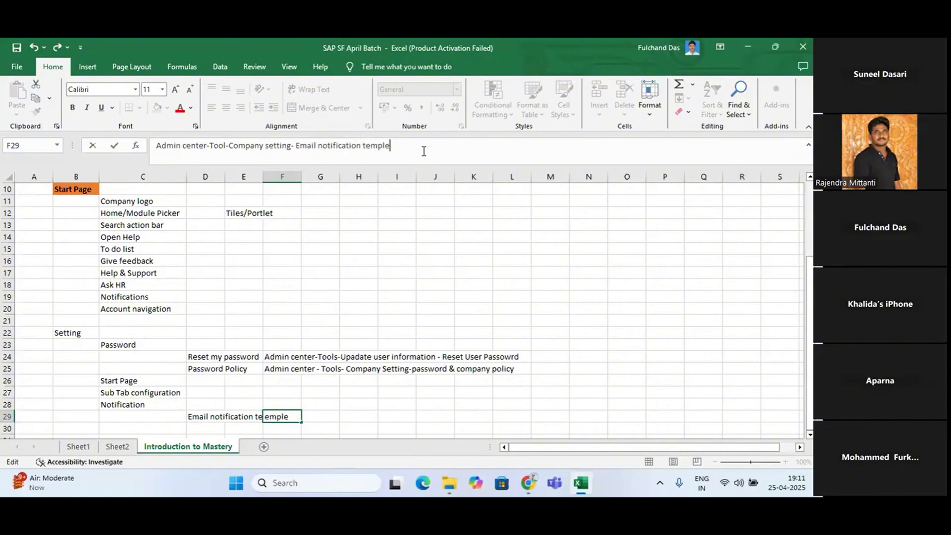
{"action": "type", "text": "tte setting"}
{"action": "key", "text": "Return"}
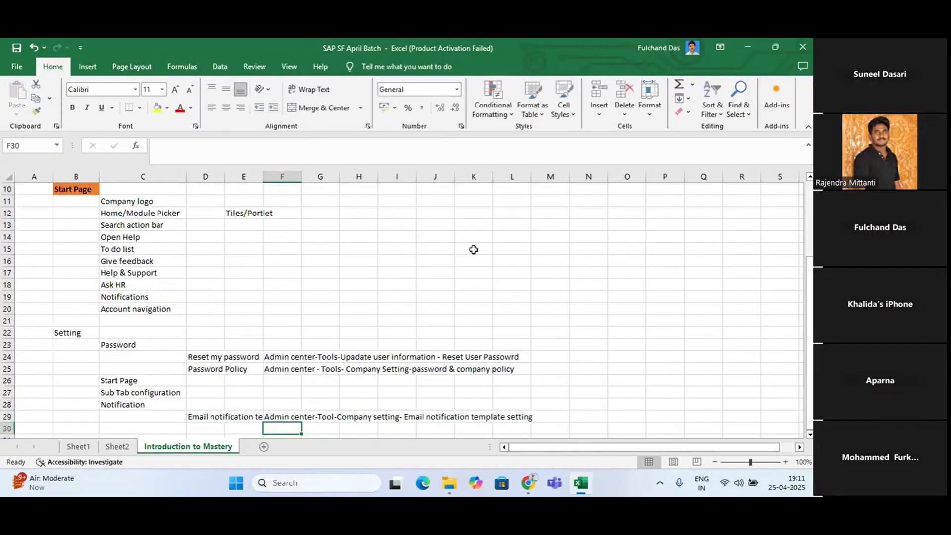
Switch to SAP SuccessFactors, open Email Notification Templates Settings and look through the list of notification templates
{"action": "key", "text": "alt+Tab"}
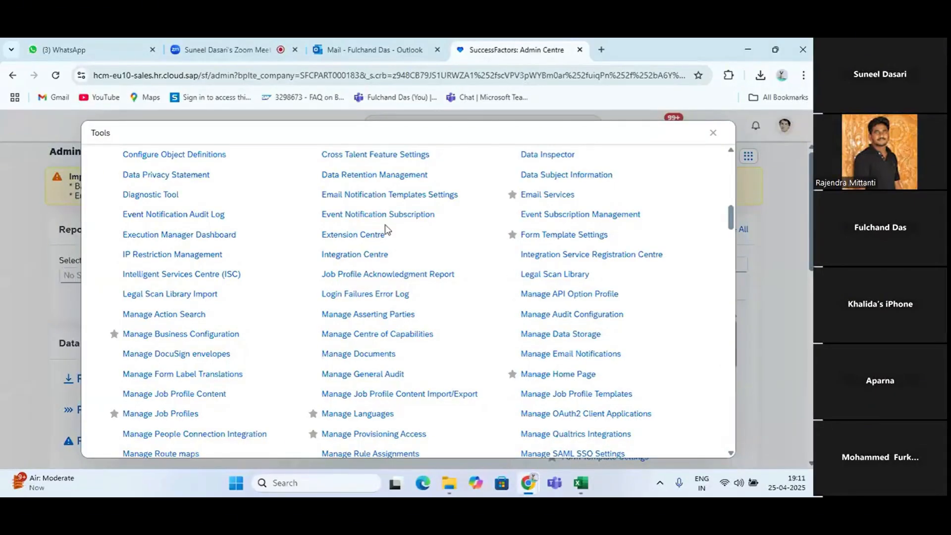
{"action": "left_click", "coordinate": [368, 196]}
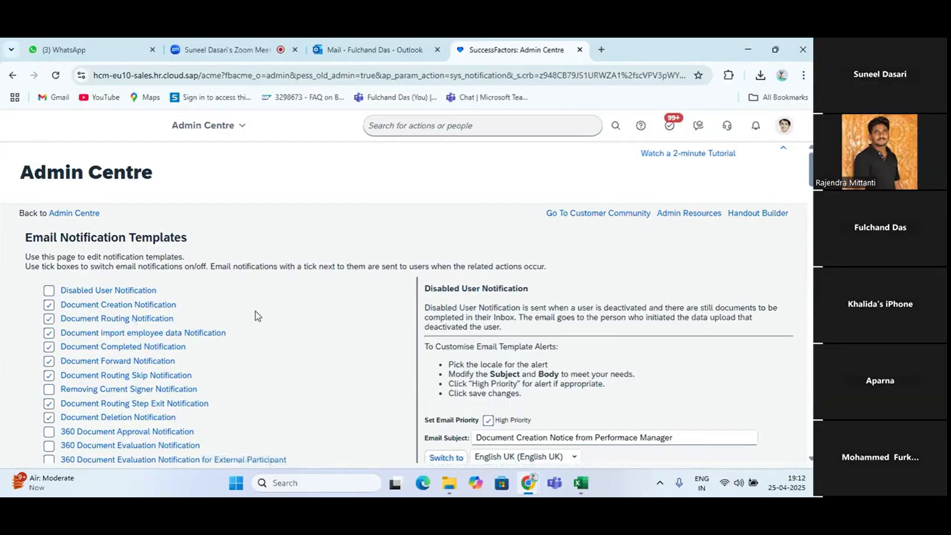
{"action": "scroll", "coordinate": [282, 356], "scroll_direction": "down", "scroll_amount": 5}
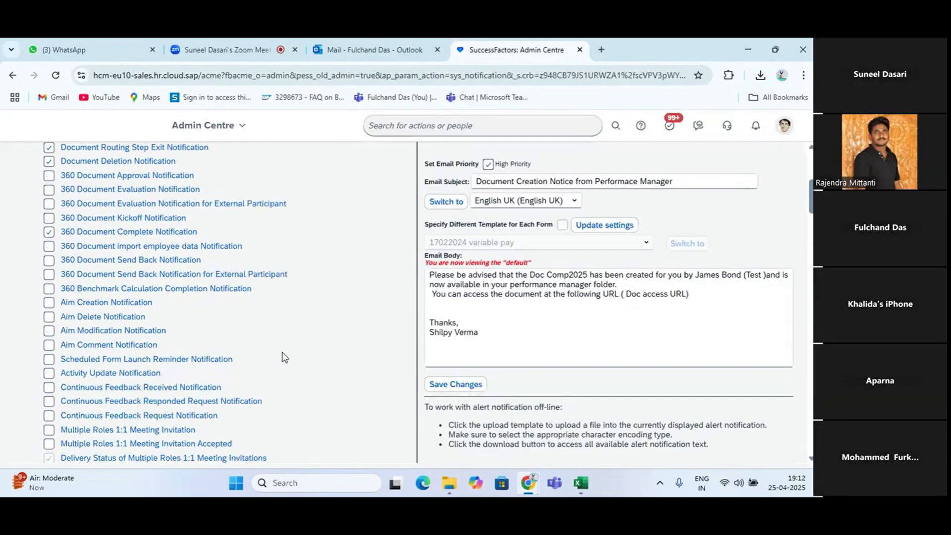
{"action": "scroll", "coordinate": [285, 357], "scroll_direction": "down", "scroll_amount": 20}
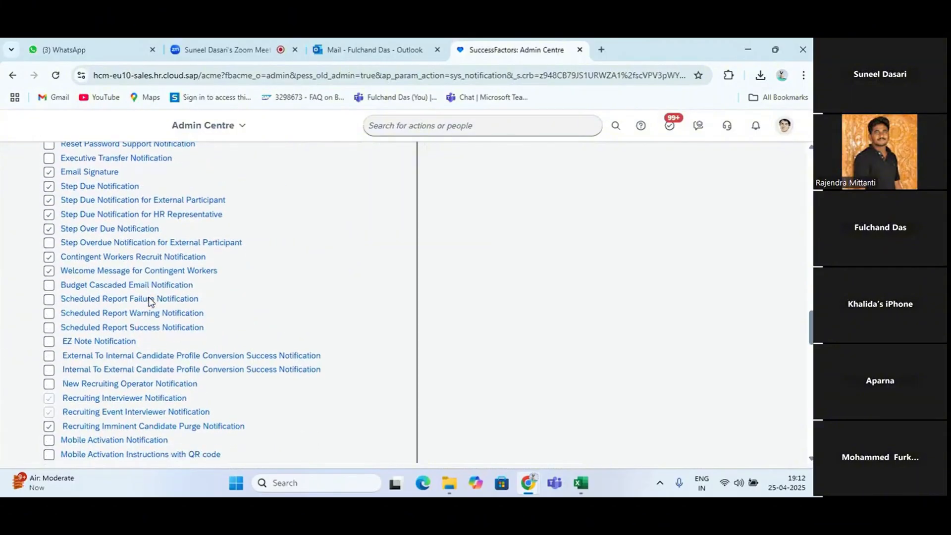
{"action": "scroll", "coordinate": [150, 303], "scroll_direction": "up", "scroll_amount": 1}
{"action": "scroll", "coordinate": [149, 301], "scroll_direction": "up", "scroll_amount": 1}
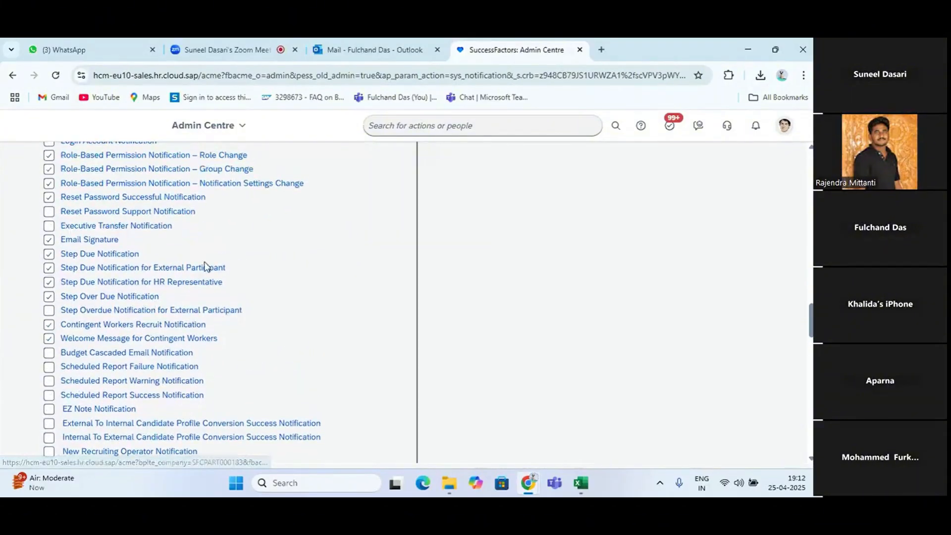
{"action": "scroll", "coordinate": [207, 265], "scroll_direction": "down", "scroll_amount": 5}
{"action": "scroll", "coordinate": [205, 266], "scroll_direction": "down", "scroll_amount": 7}
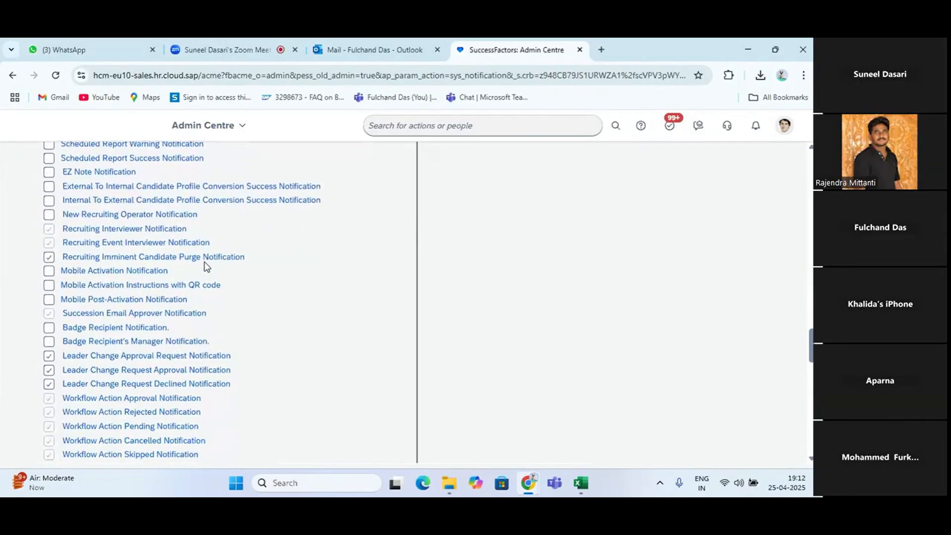
{"action": "scroll", "coordinate": [207, 266], "scroll_direction": "up", "scroll_amount": 13}
{"action": "scroll", "coordinate": [207, 266], "scroll_direction": "up", "scroll_amount": 2}
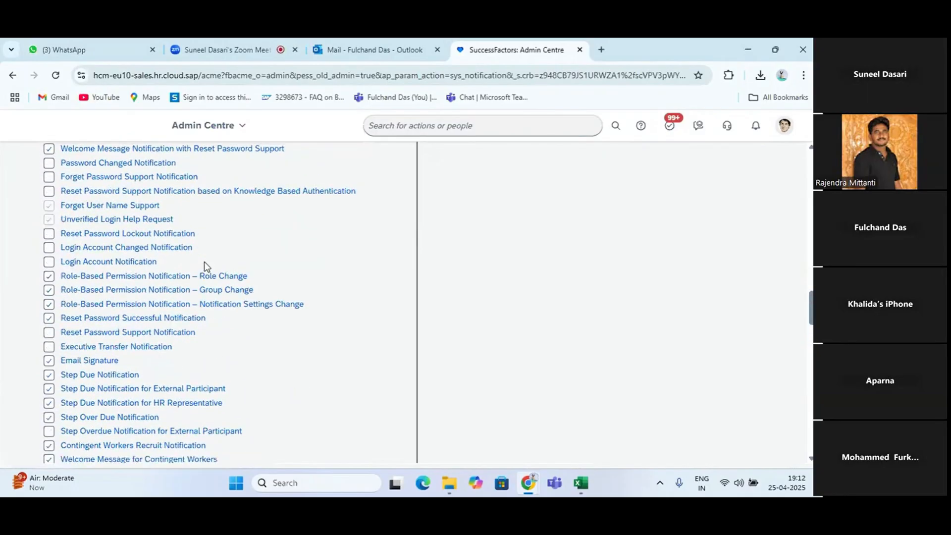
{"action": "scroll", "coordinate": [207, 266], "scroll_direction": "up", "scroll_amount": 3}
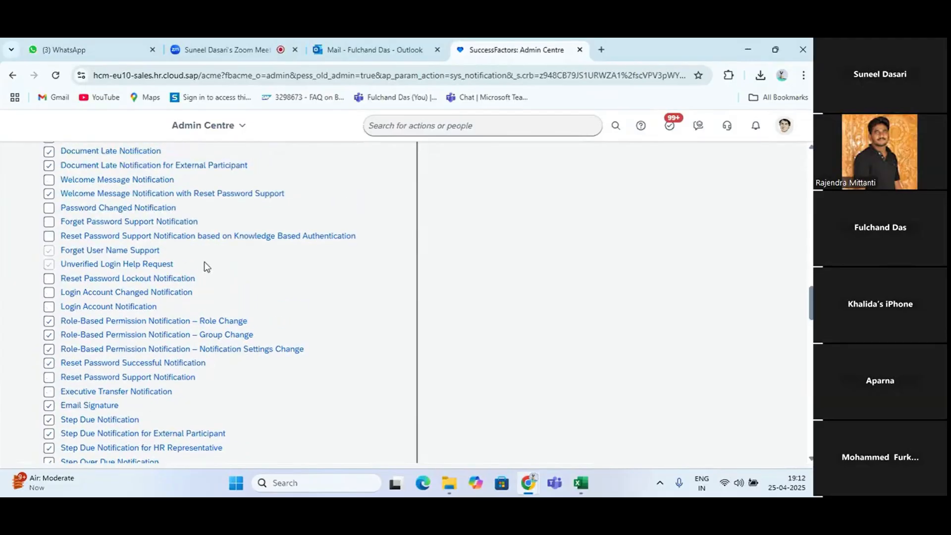
{"action": "scroll", "coordinate": [206, 267], "scroll_direction": "up", "scroll_amount": 1}
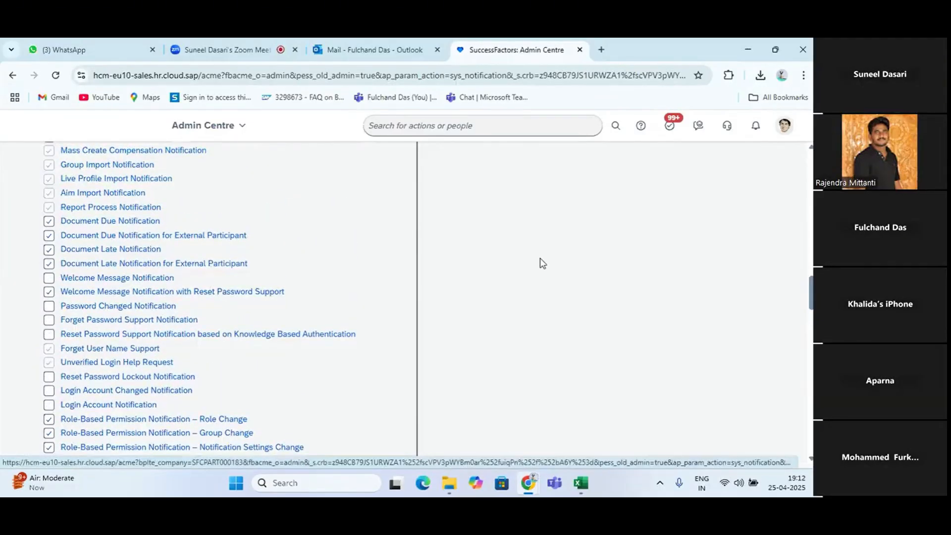
Search the page for "welcom", open the Welcome Message Notification template and review its email subject, body and upload options
{"action": "key", "text": "ctrl+f"}
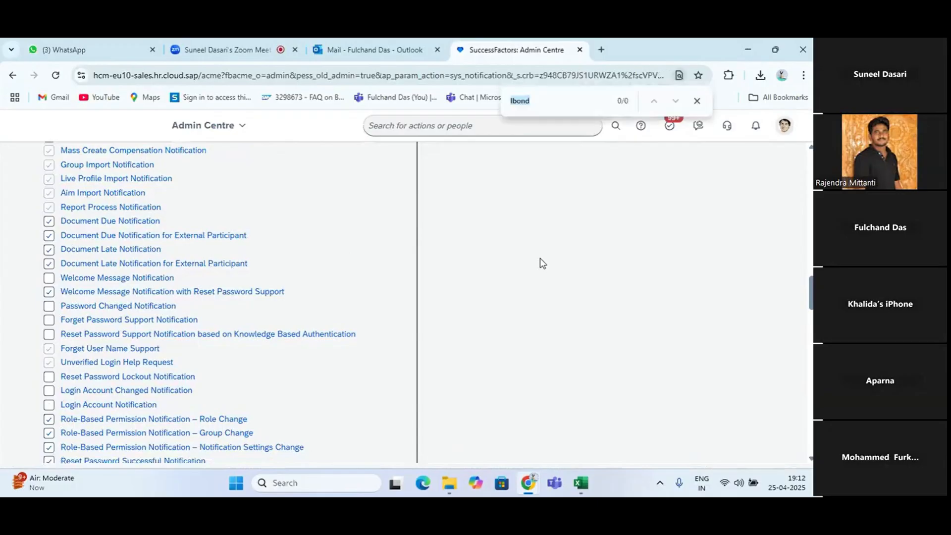
{"action": "key", "text": "BackSpace"}
{"action": "type", "text": "welcom"}
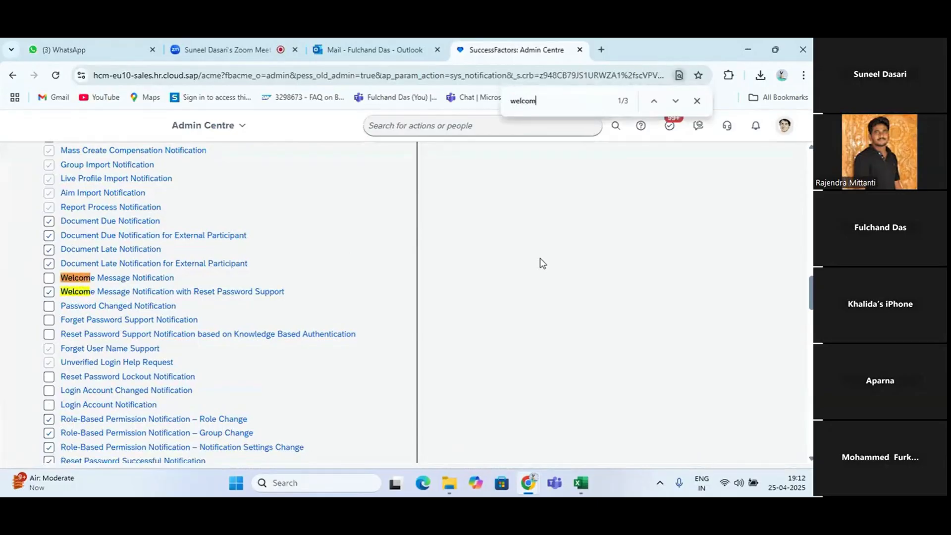
{"action": "left_click", "coordinate": [104, 281]}
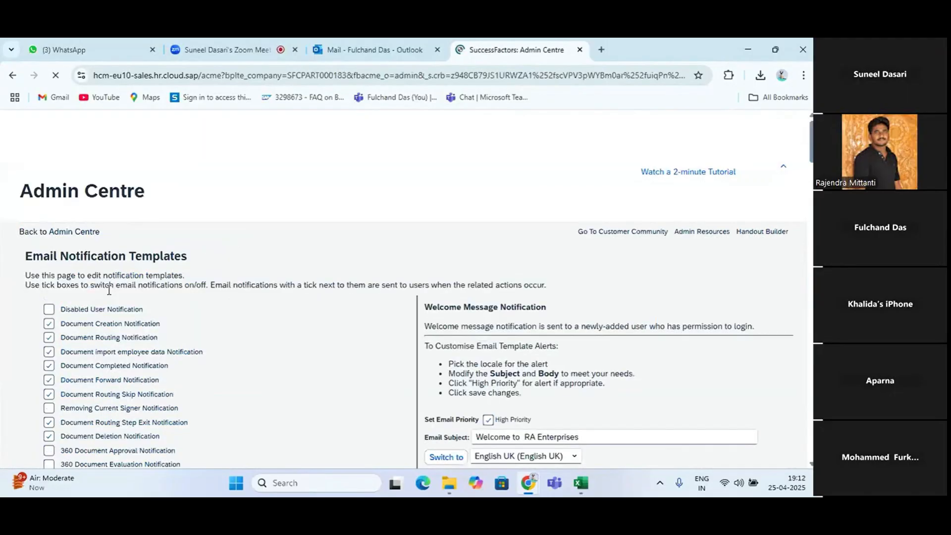
{"action": "scroll", "coordinate": [609, 389], "scroll_direction": "down", "scroll_amount": 4}
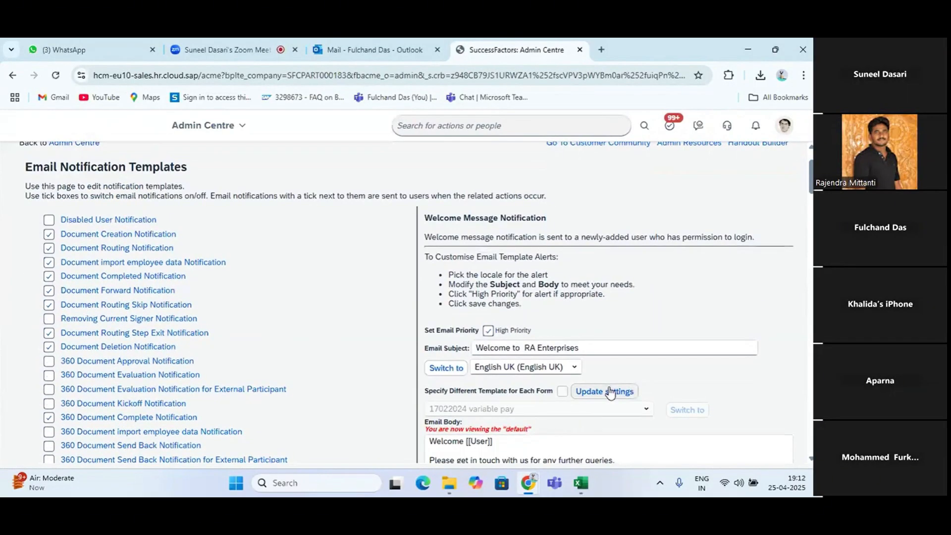
{"action": "scroll", "coordinate": [609, 387], "scroll_direction": "down", "scroll_amount": 5}
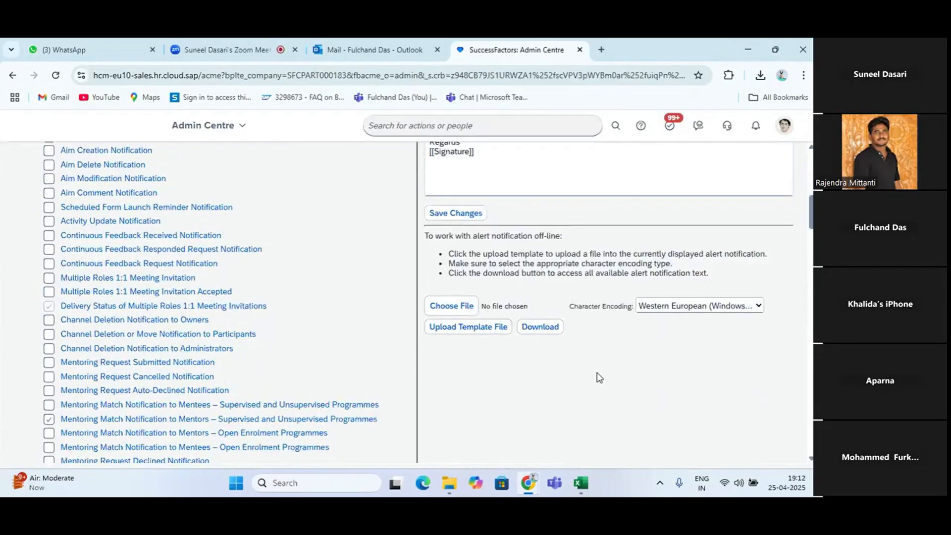
Duplicate the browser tab showing the Email Notification Templates page
{"action": "right_click", "coordinate": [568, 55]}
{"action": "left_click", "coordinate": [610, 160]}
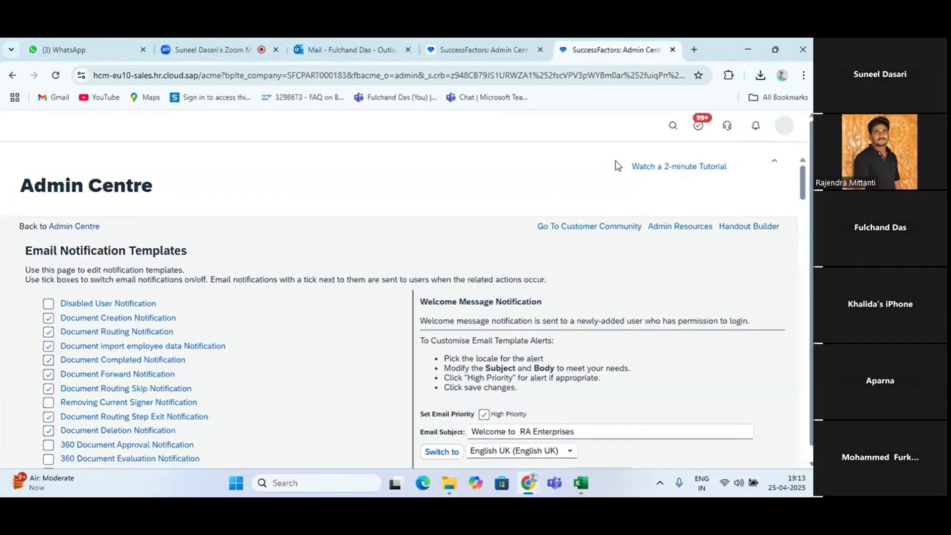
{"action": "left_click", "coordinate": [455, 125]}
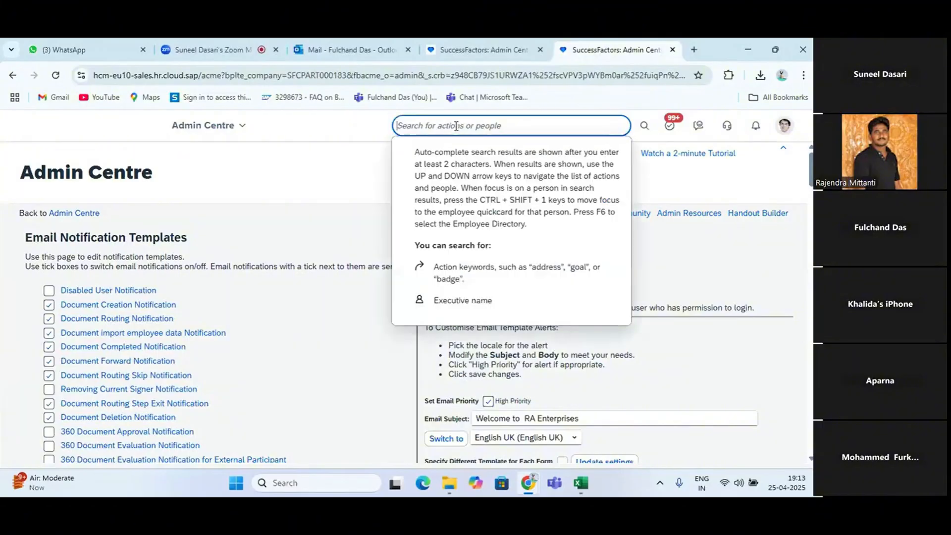
{"action": "type", "text": "man"}
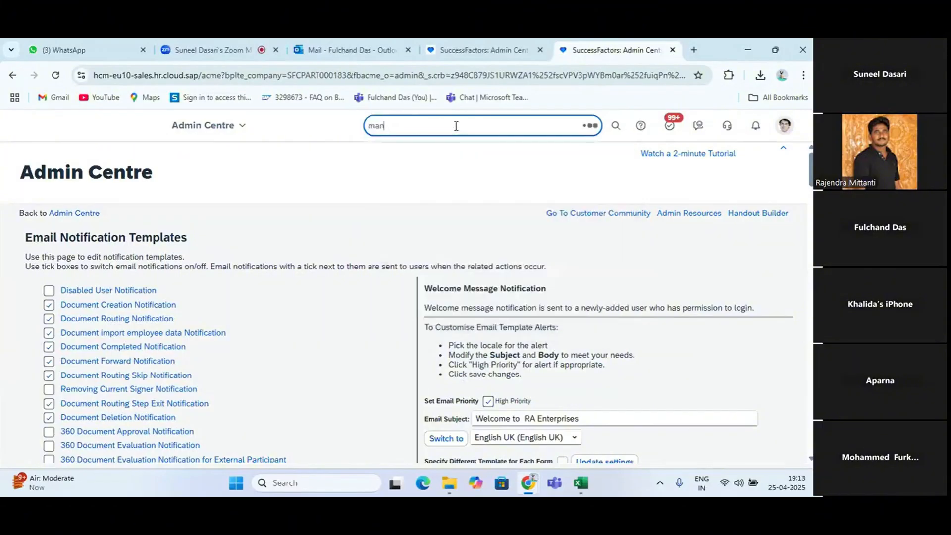
{"action": "key", "text": "BackSpace"}
{"action": "key", "text": "BackSpace"}
{"action": "key", "text": "BackSpace"}
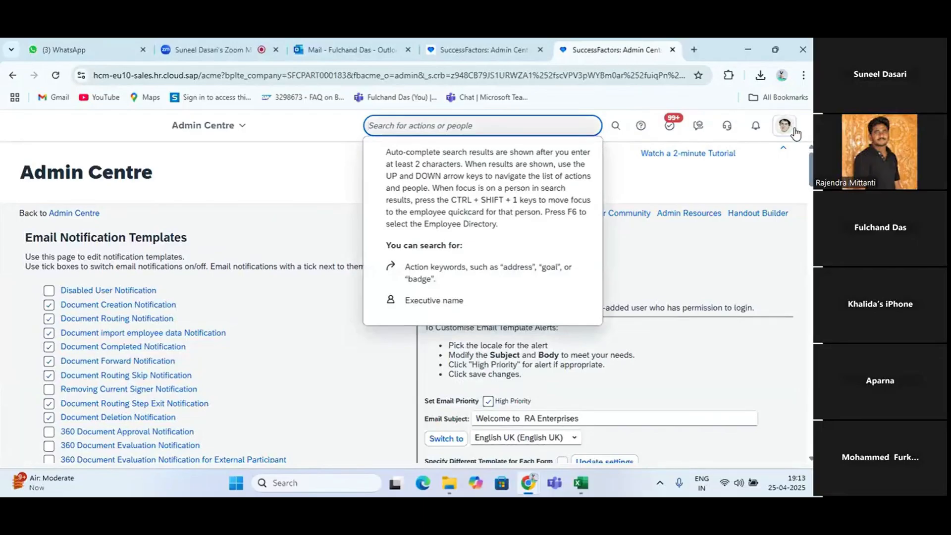
Go to the Admin Centre, show all tools and open Send User Welcome Email under Update User Information
{"action": "left_click", "coordinate": [227, 127]}
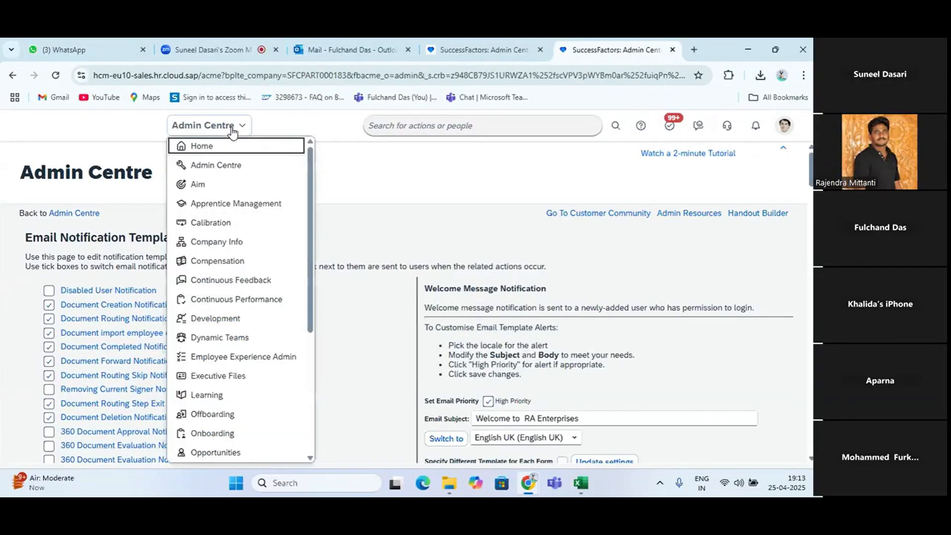
{"action": "left_click", "coordinate": [227, 168]}
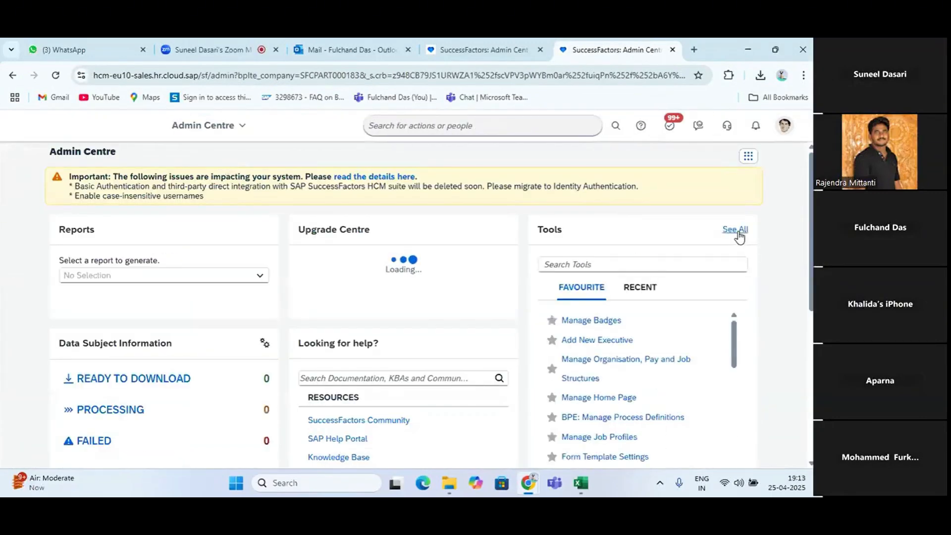
{"action": "left_click", "coordinate": [739, 231]}
{"action": "scroll", "coordinate": [528, 303], "scroll_direction": "down", "scroll_amount": 20}
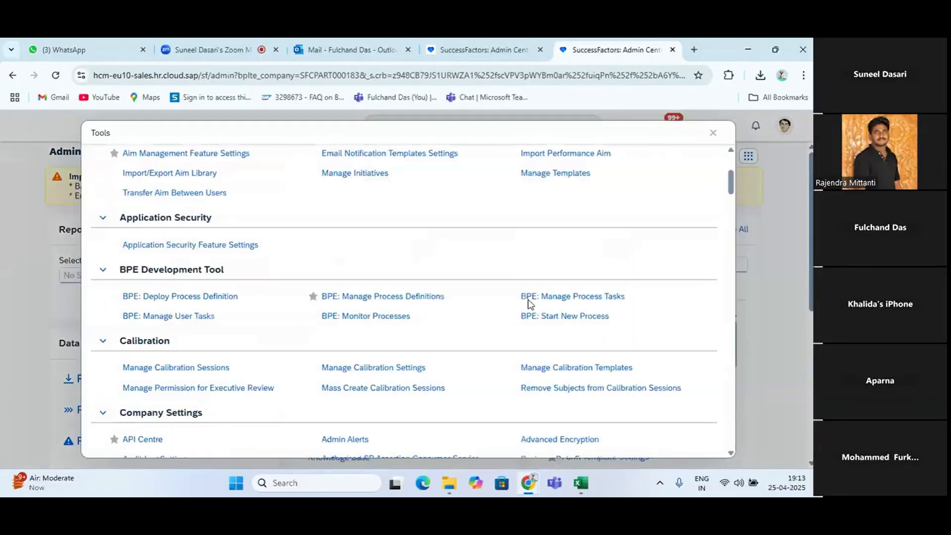
{"action": "scroll", "coordinate": [325, 357], "scroll_direction": "down", "scroll_amount": 20}
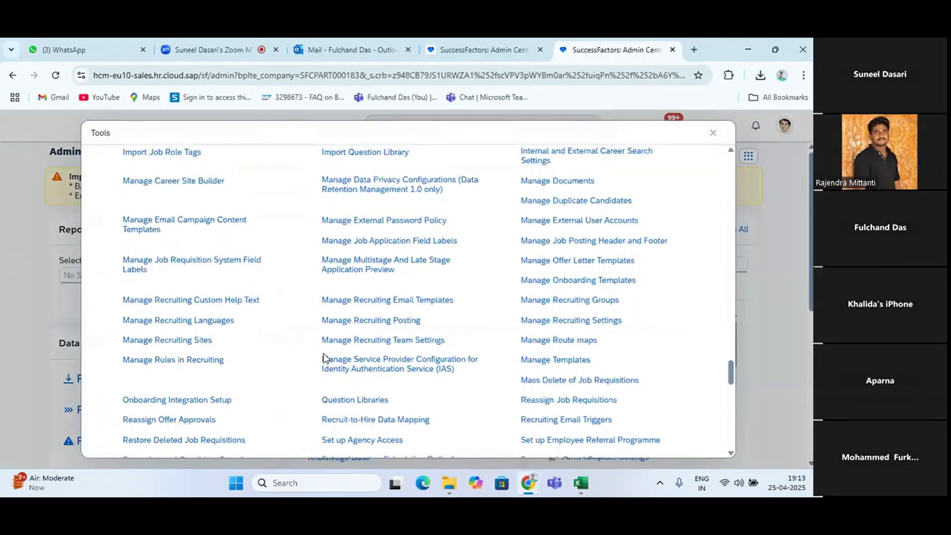
{"action": "scroll", "coordinate": [324, 356], "scroll_direction": "down", "scroll_amount": 11}
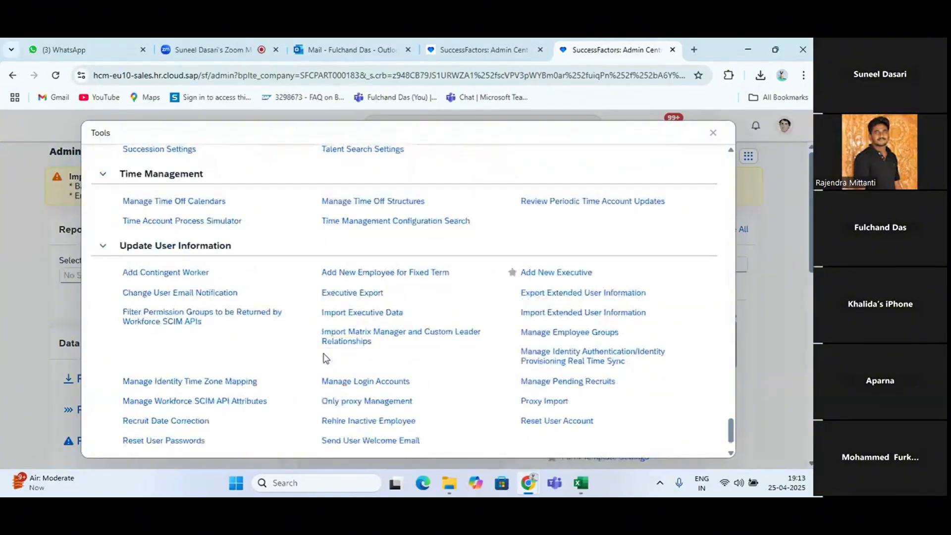
{"action": "scroll", "coordinate": [325, 357], "scroll_direction": "up", "scroll_amount": 1}
{"action": "scroll", "coordinate": [441, 384], "scroll_direction": "down", "scroll_amount": 2}
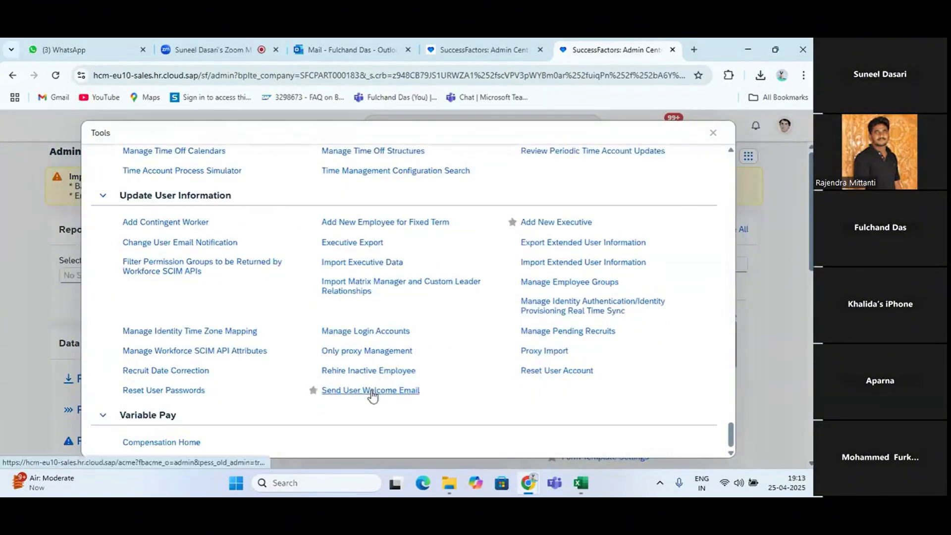
{"action": "left_click", "coordinate": [372, 395]}
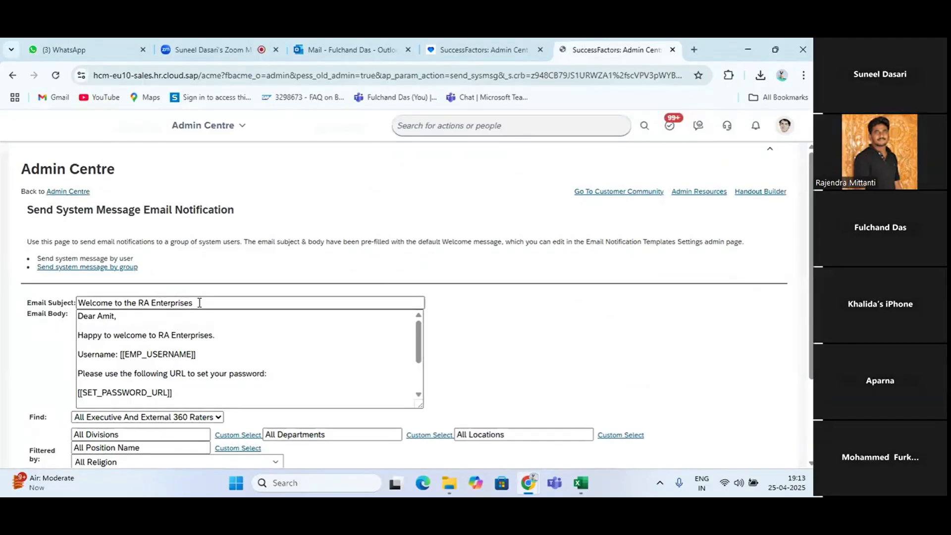
Compare the prefilled subject and body of the Send System Message Email Notification page with the Welcome Message Notification template
{"action": "key", "text": "alt+Tab"}
{"action": "key", "text": "alt+Tab"}
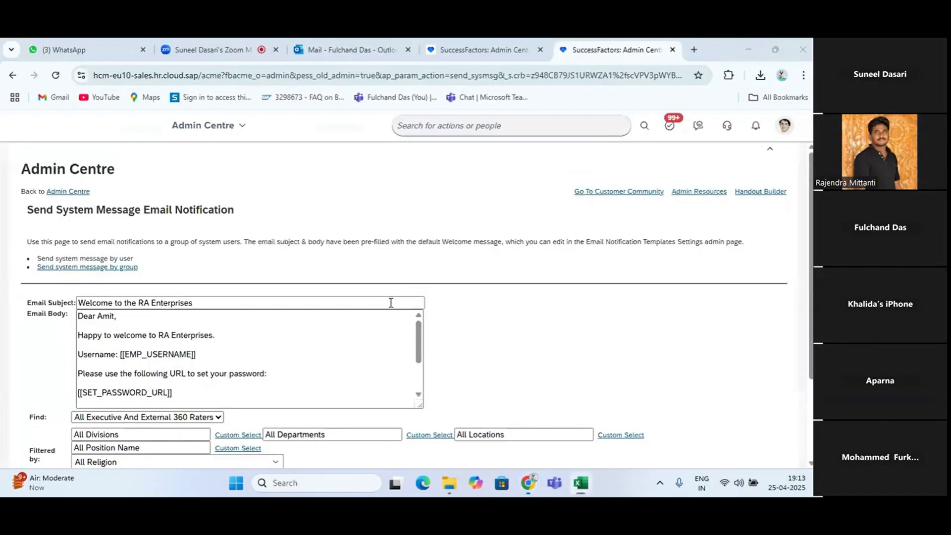
{"action": "left_click", "coordinate": [523, 49]}
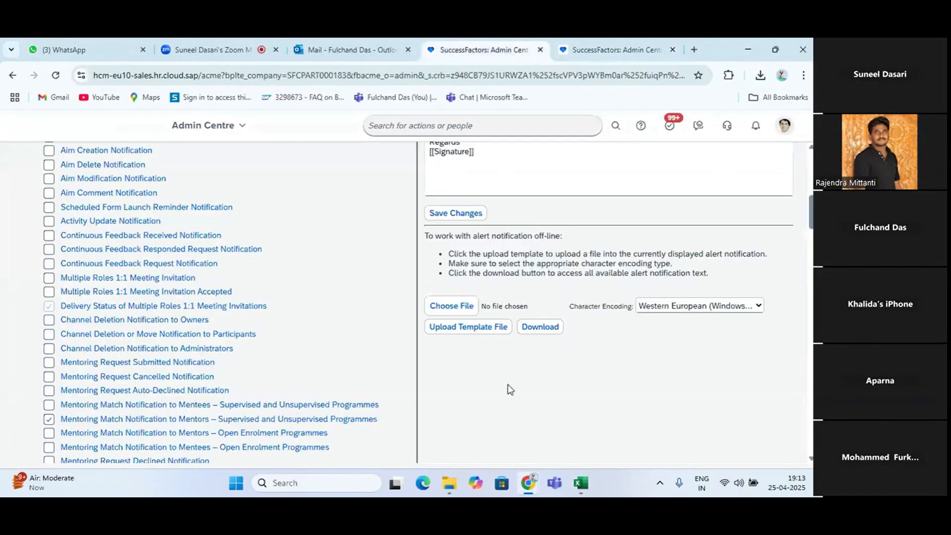
{"action": "scroll", "coordinate": [526, 303], "scroll_direction": "up", "scroll_amount": 5}
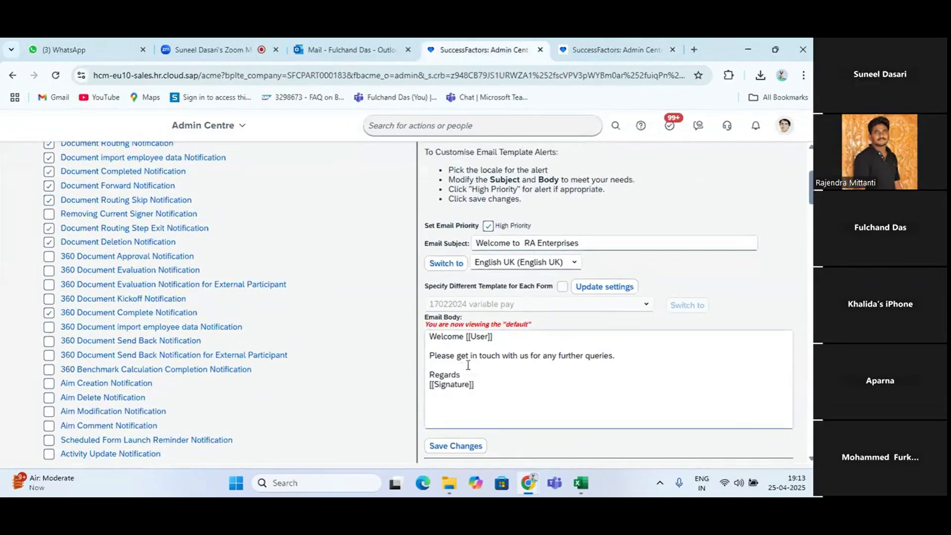
{"action": "key", "text": "alt+Tab"}
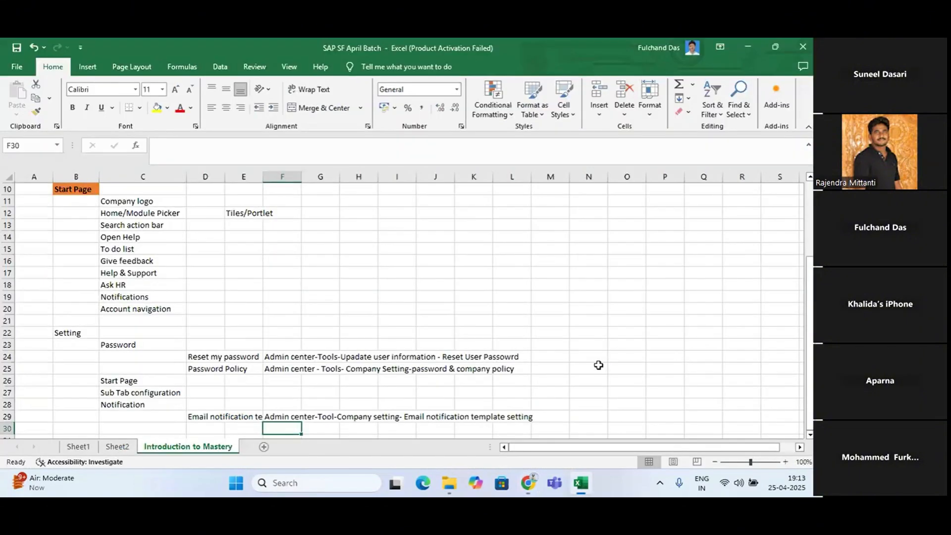
{"action": "key", "text": "alt+Tab"}
{"action": "key", "text": "Tab"}
{"action": "key", "text": "alt+Tab"}
{"action": "key", "text": "alt+Tab"}
{"action": "key", "text": "Tab"}
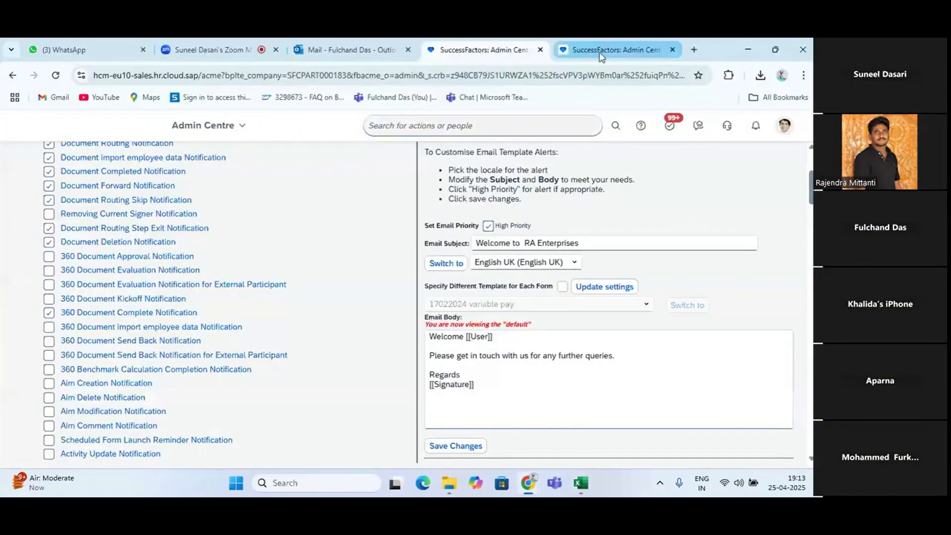
{"action": "left_click", "coordinate": [616, 49]}
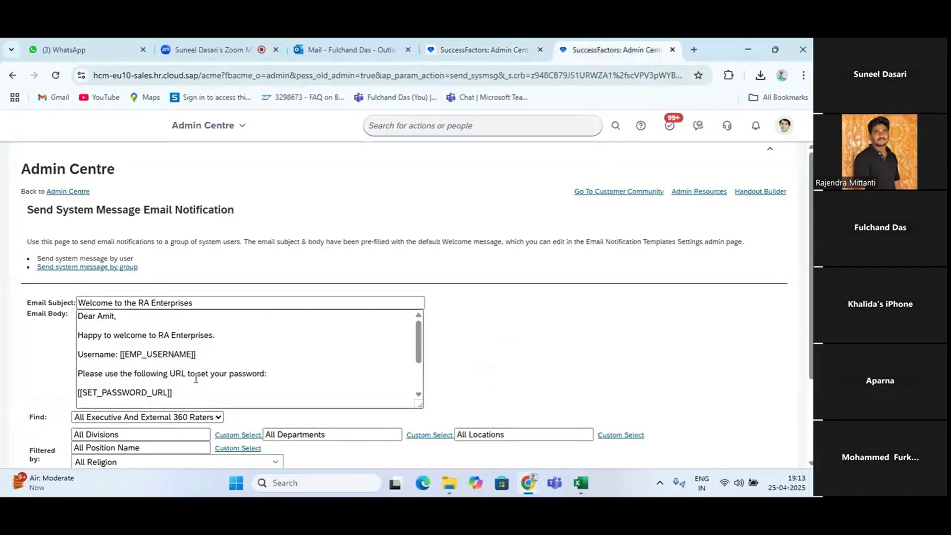
{"action": "key", "text": "alt+Tab"}
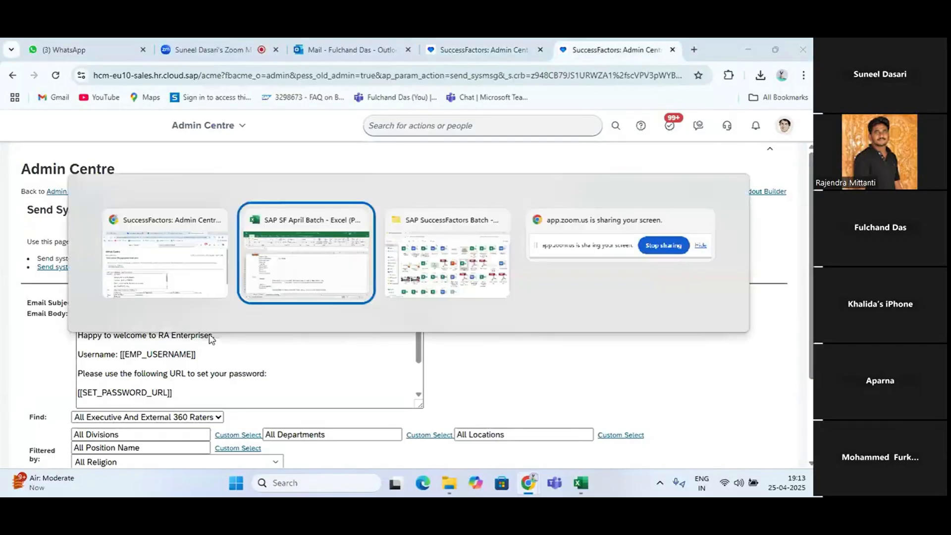
{"action": "key", "text": "alt+Tab"}
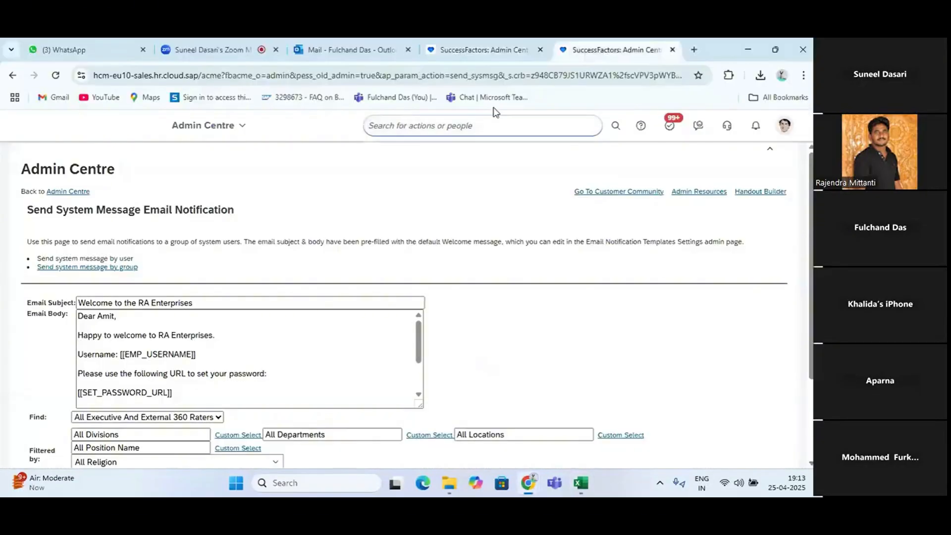
Return to the Email Notification Templates page, reopen the Welcome Message Notification template and review its subject and body
{"action": "left_click", "coordinate": [483, 49]}
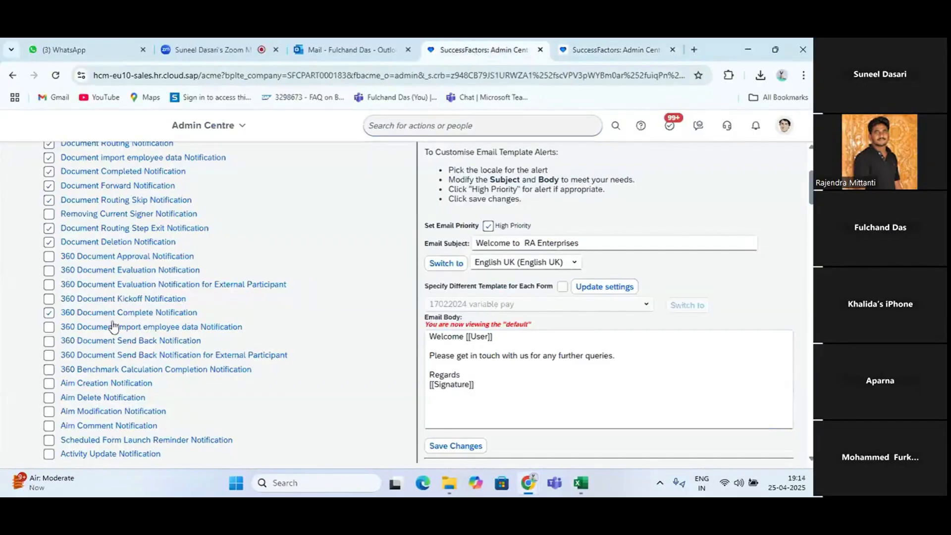
{"action": "scroll", "coordinate": [209, 267], "scroll_direction": "up", "scroll_amount": 3}
{"action": "scroll", "coordinate": [209, 266], "scroll_direction": "down", "scroll_amount": 20}
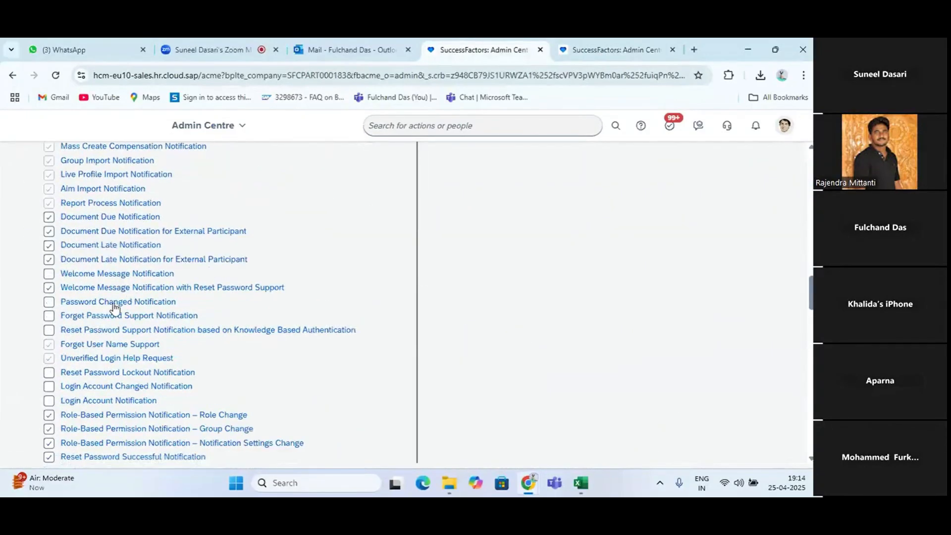
{"action": "left_click", "coordinate": [113, 276]}
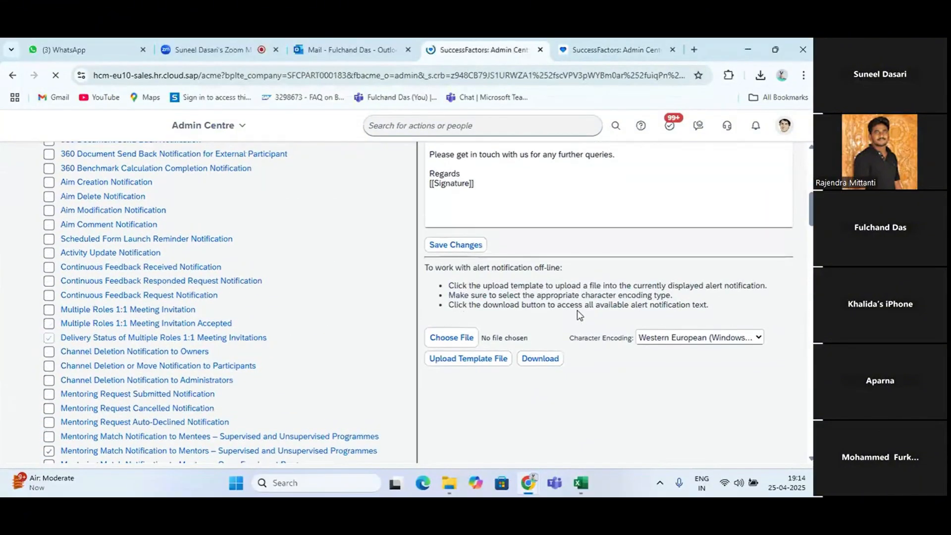
{"action": "scroll", "coordinate": [562, 345], "scroll_direction": "down", "scroll_amount": 3}
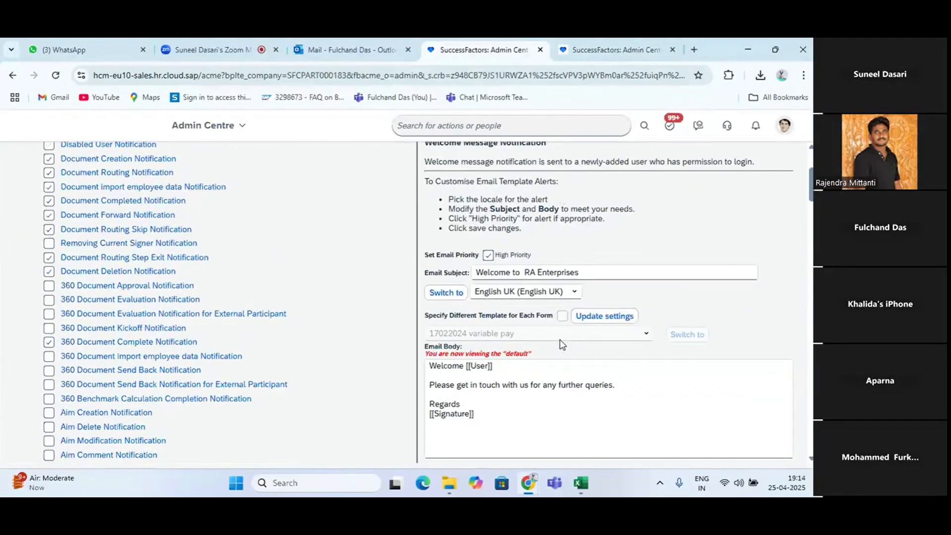
Open the Welcome Message Notification with Reset Password Support template and review its description, email subject and body
{"action": "scroll", "coordinate": [278, 331], "scroll_direction": "down", "scroll_amount": 12}
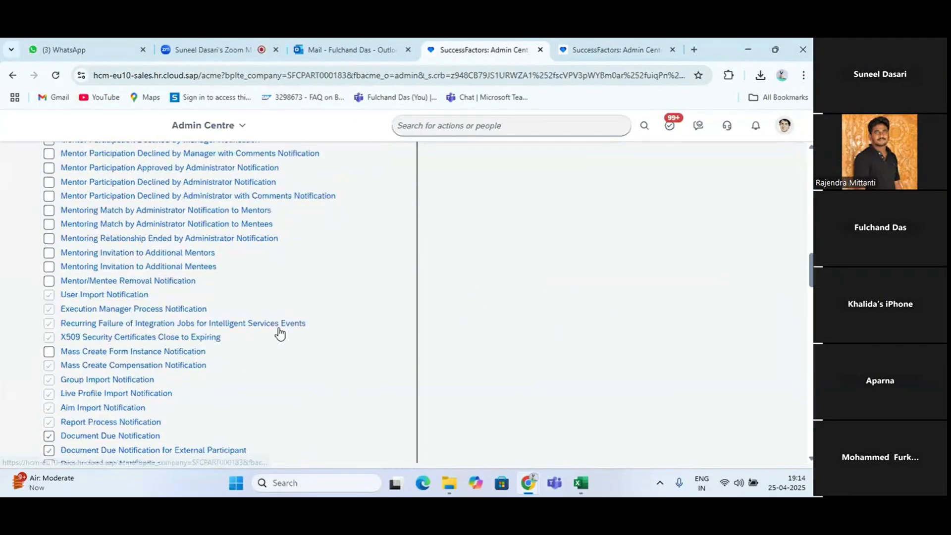
{"action": "scroll", "coordinate": [279, 331], "scroll_direction": "up", "scroll_amount": 3}
{"action": "scroll", "coordinate": [278, 328], "scroll_direction": "up", "scroll_amount": 5}
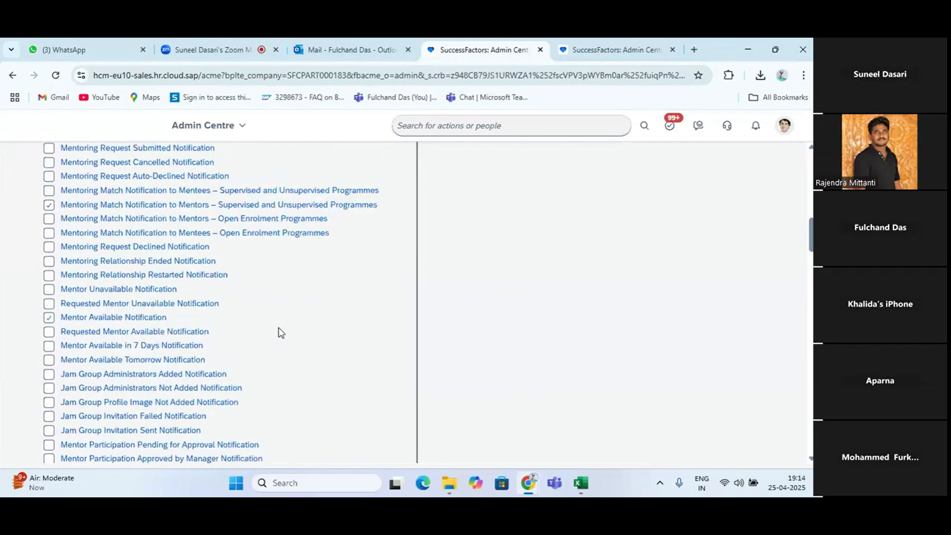
{"action": "scroll", "coordinate": [278, 327], "scroll_direction": "down", "scroll_amount": 8}
{"action": "scroll", "coordinate": [278, 328], "scroll_direction": "down", "scroll_amount": 5}
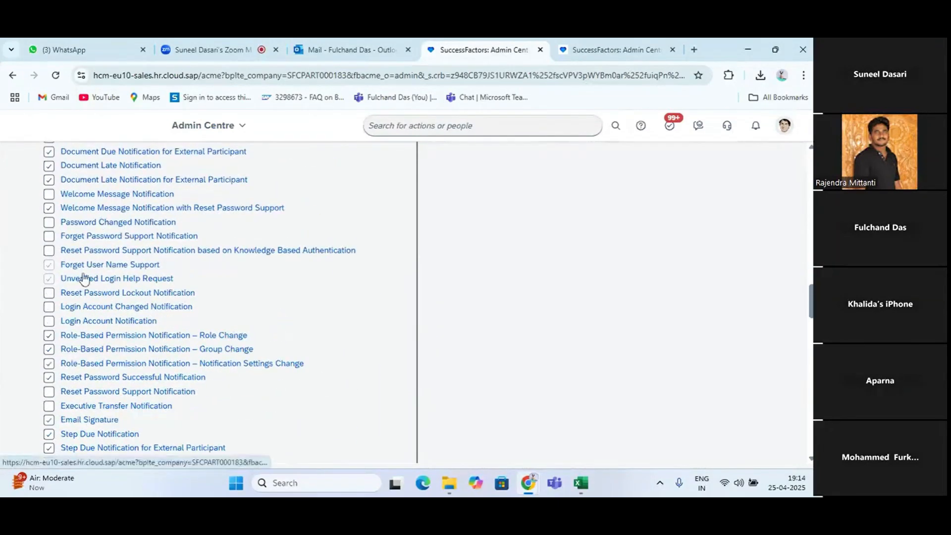
{"action": "left_click", "coordinate": [132, 211]}
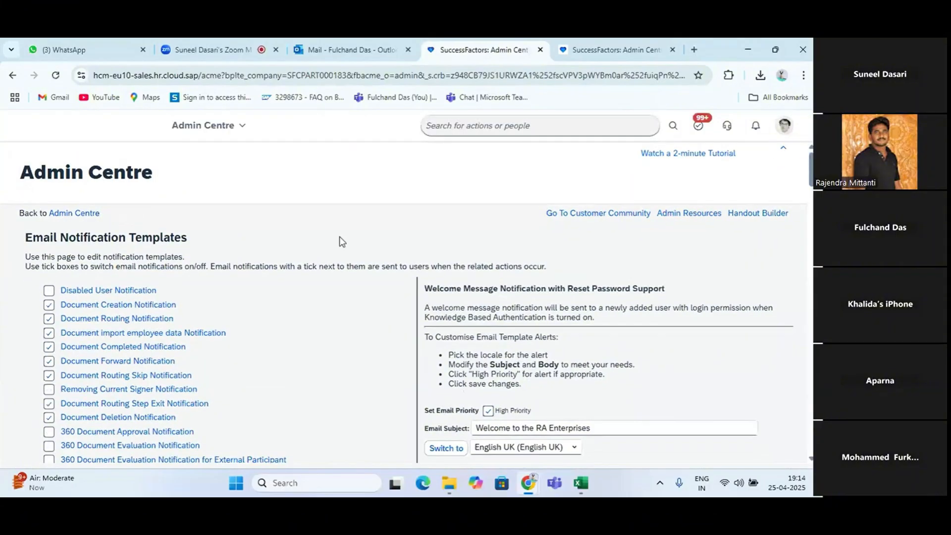
{"action": "scroll", "coordinate": [397, 432], "scroll_direction": "down", "scroll_amount": 3}
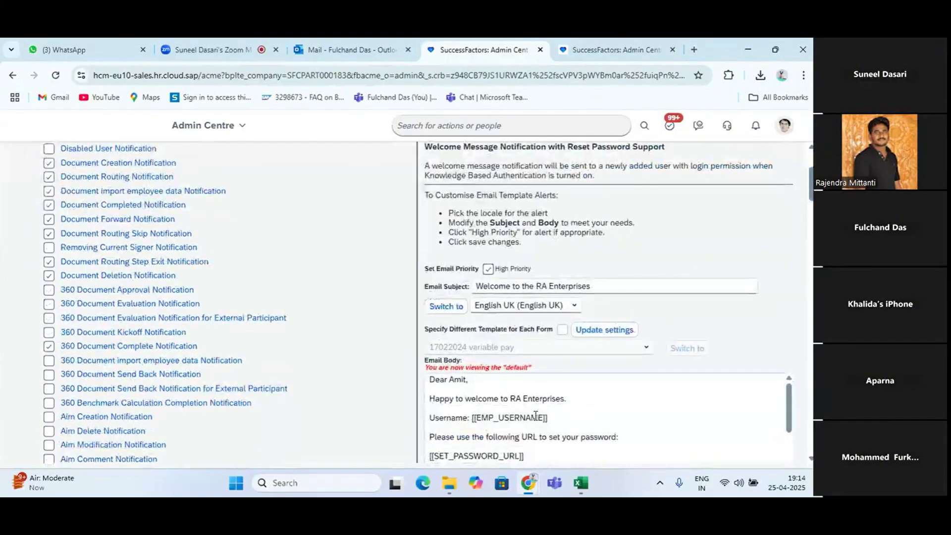
{"action": "scroll", "coordinate": [592, 395], "scroll_direction": "up", "scroll_amount": 2}
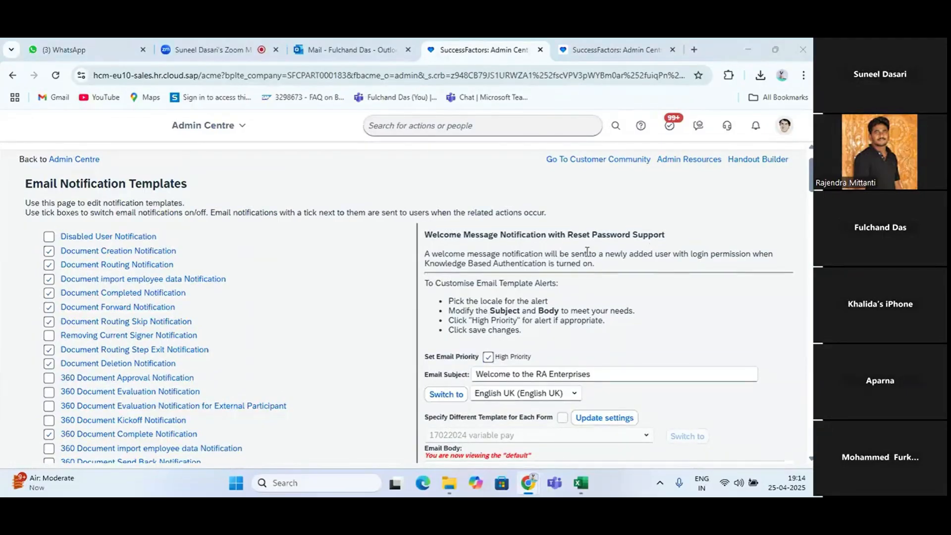
{"action": "key", "text": "alt+Tab"}
{"action": "key", "text": "alt+Tab"}
{"action": "scroll", "coordinate": [542, 375], "scroll_direction": "down", "scroll_amount": 2}
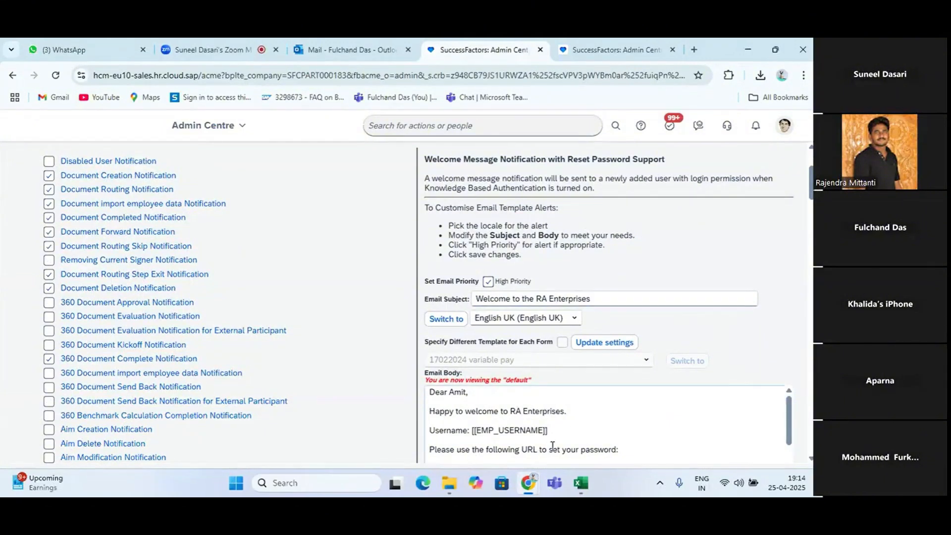
{"action": "scroll", "coordinate": [614, 429], "scroll_direction": "down", "scroll_amount": 2}
{"action": "scroll", "coordinate": [614, 429], "scroll_direction": "up", "scroll_amount": 2}
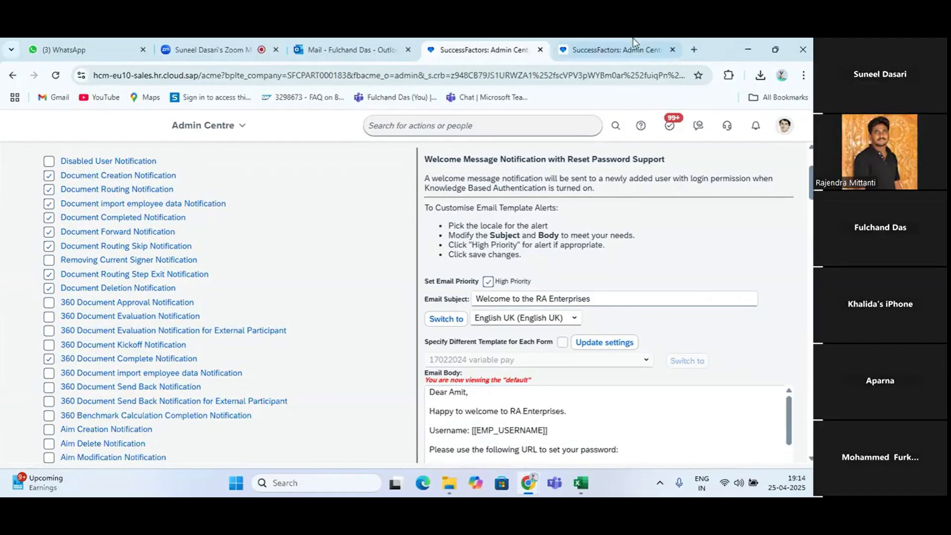
From the Send System Message Email Notification page, open the signed-in account's public profile and continue to the full People Profile
{"action": "left_click", "coordinate": [609, 47]}
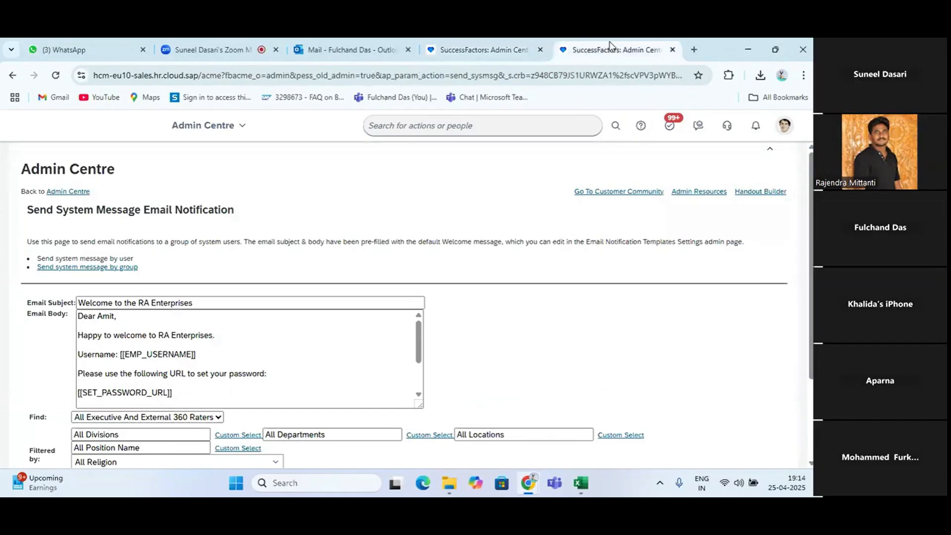
{"action": "left_click", "coordinate": [783, 126]}
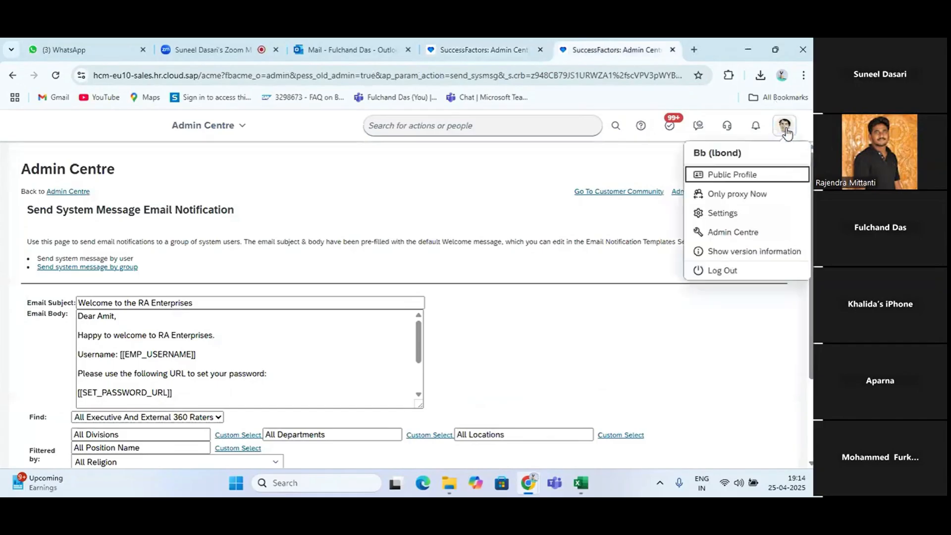
{"action": "left_click", "coordinate": [722, 178]}
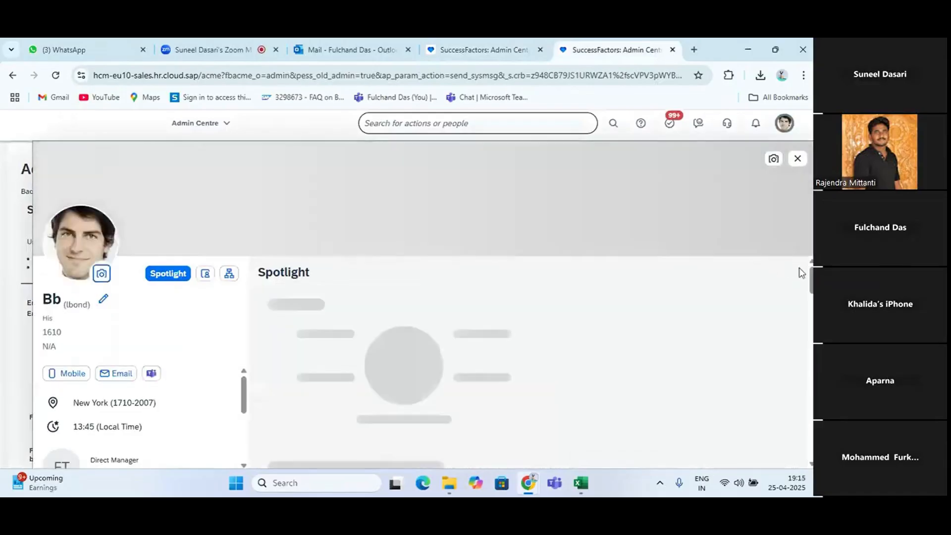
{"action": "left_click", "coordinate": [781, 275]}
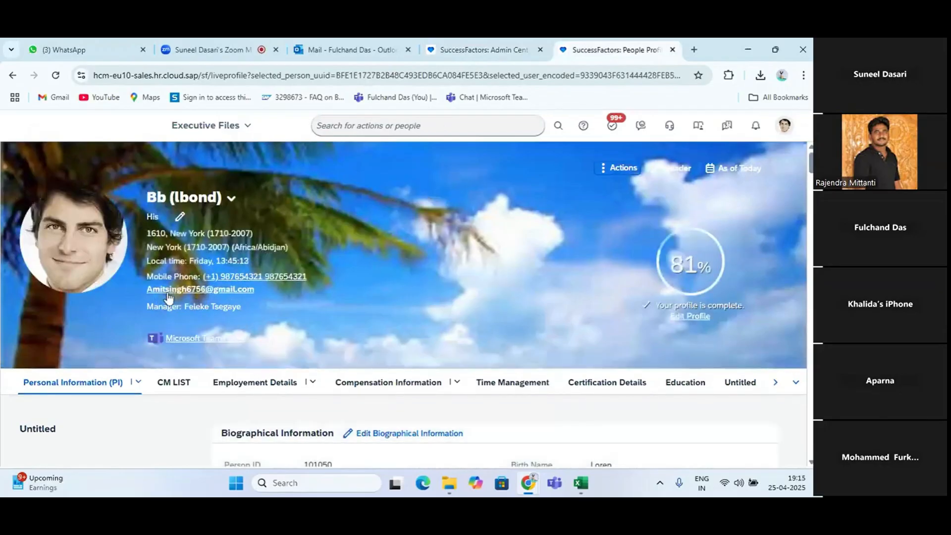
Duplicate the browser tab showing the Welcome Message Notification with Reset Password Support template
{"action": "left_click", "coordinate": [496, 49]}
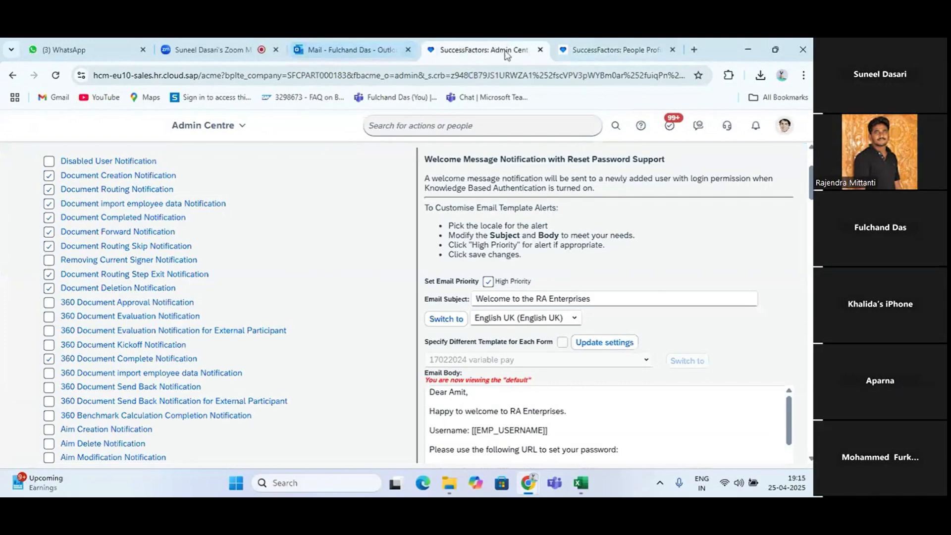
{"action": "right_click", "coordinate": [476, 53]}
{"action": "left_click", "coordinate": [517, 157]}
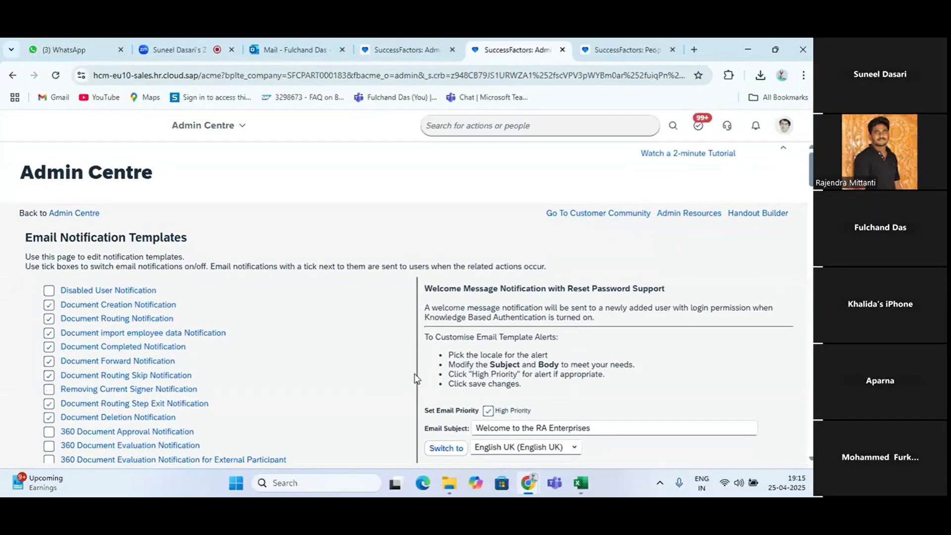
Return to the Admin Centre home, list all tools and open Send User Welcome Email under Update User Information
{"action": "left_click", "coordinate": [214, 136]}
{"action": "left_click", "coordinate": [214, 162]}
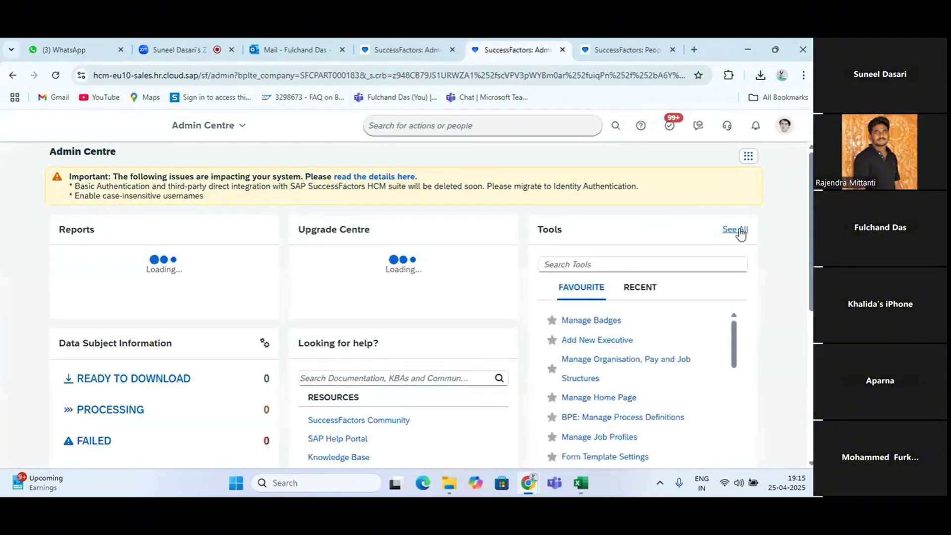
{"action": "left_click", "coordinate": [737, 229]}
{"action": "scroll", "coordinate": [404, 303], "scroll_direction": "down", "scroll_amount": 10}
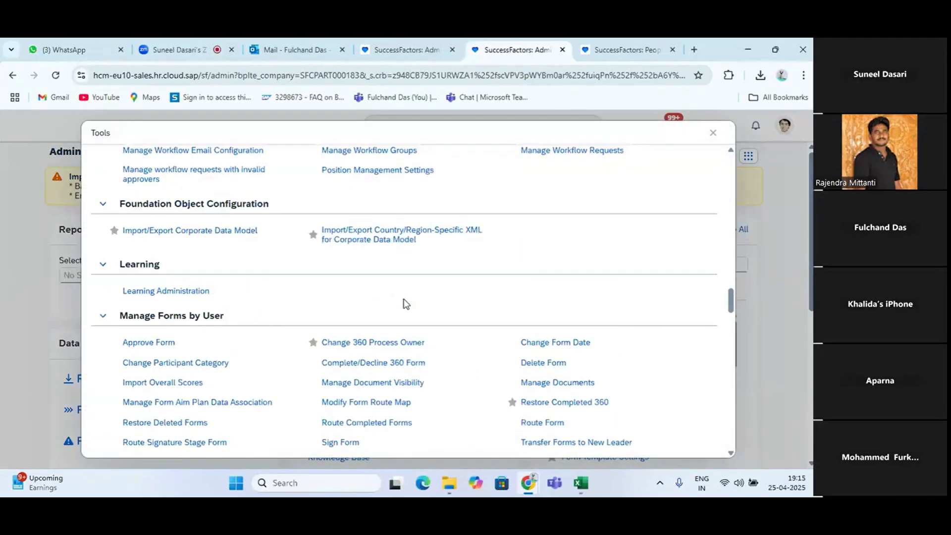
{"action": "scroll", "coordinate": [405, 303], "scroll_direction": "down", "scroll_amount": 15}
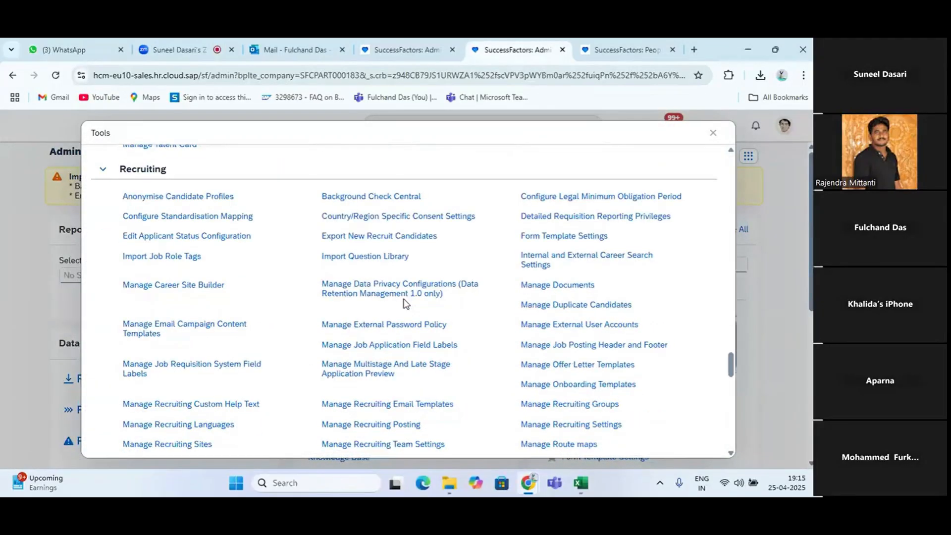
{"action": "scroll", "coordinate": [405, 303], "scroll_direction": "down", "scroll_amount": 15}
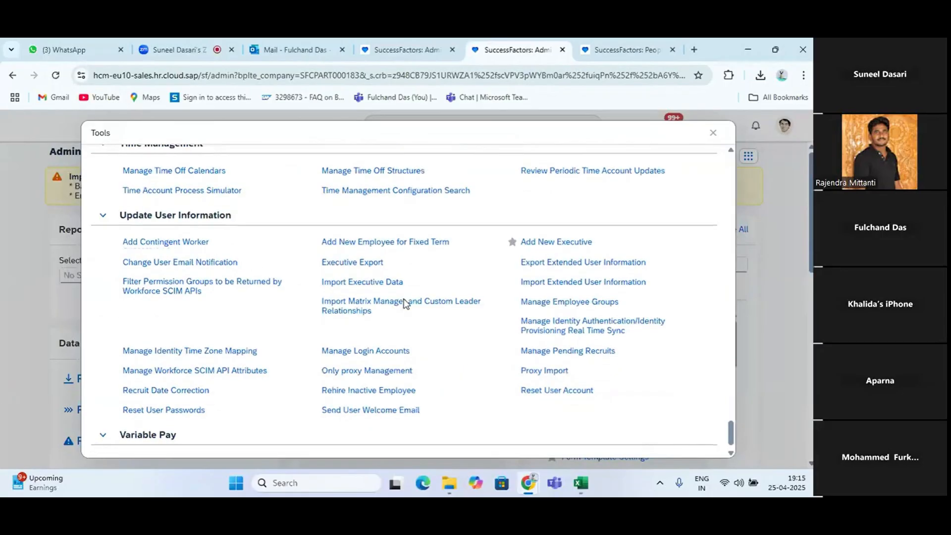
{"action": "left_click", "coordinate": [355, 415]}
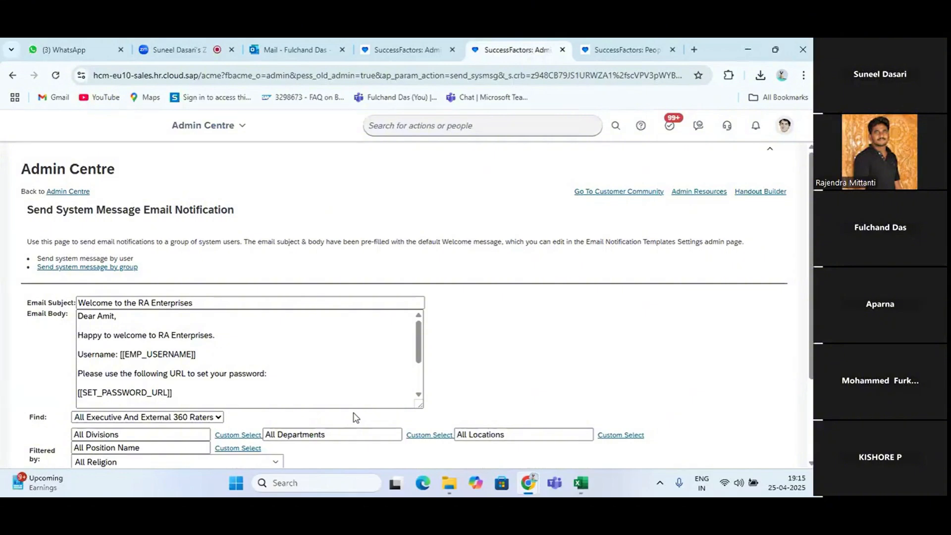
On the signed-in user's People Profile, open the Contact Information block for editing
{"action": "left_click", "coordinate": [622, 50]}
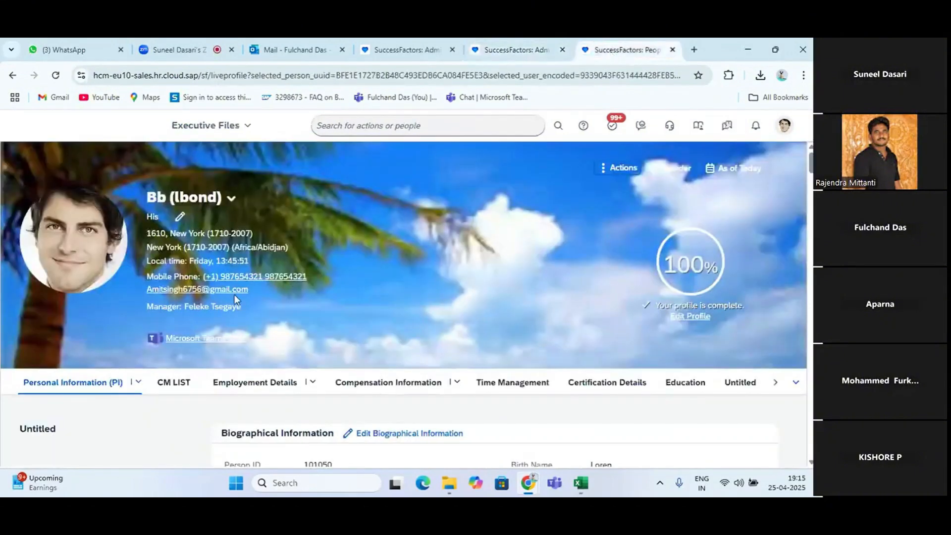
{"action": "scroll", "coordinate": [506, 407], "scroll_direction": "down", "scroll_amount": 2}
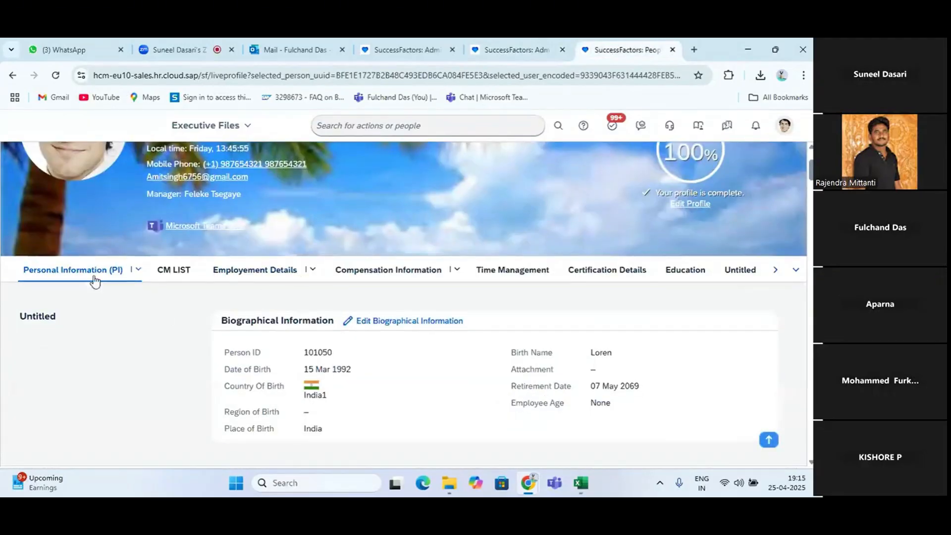
{"action": "scroll", "coordinate": [340, 367], "scroll_direction": "down", "scroll_amount": 5}
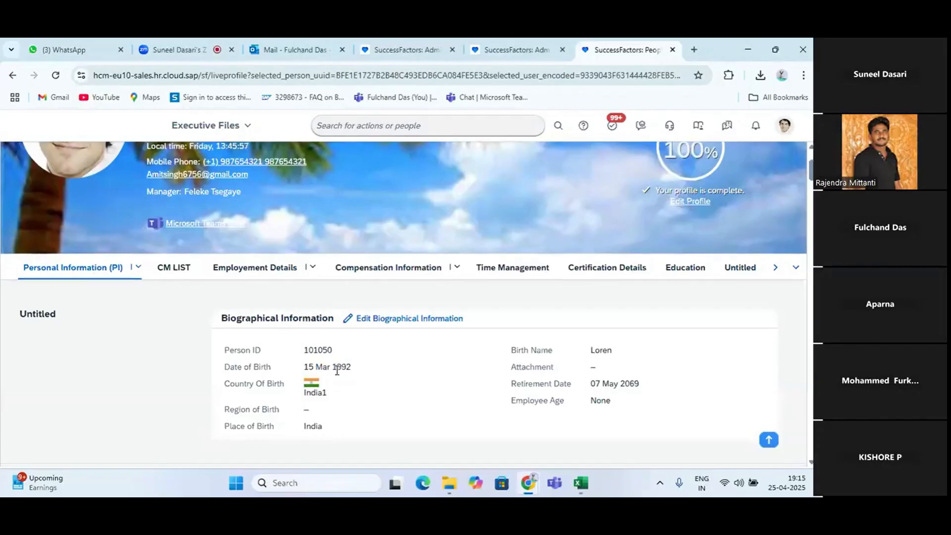
{"action": "scroll", "coordinate": [337, 374], "scroll_direction": "down", "scroll_amount": 8}
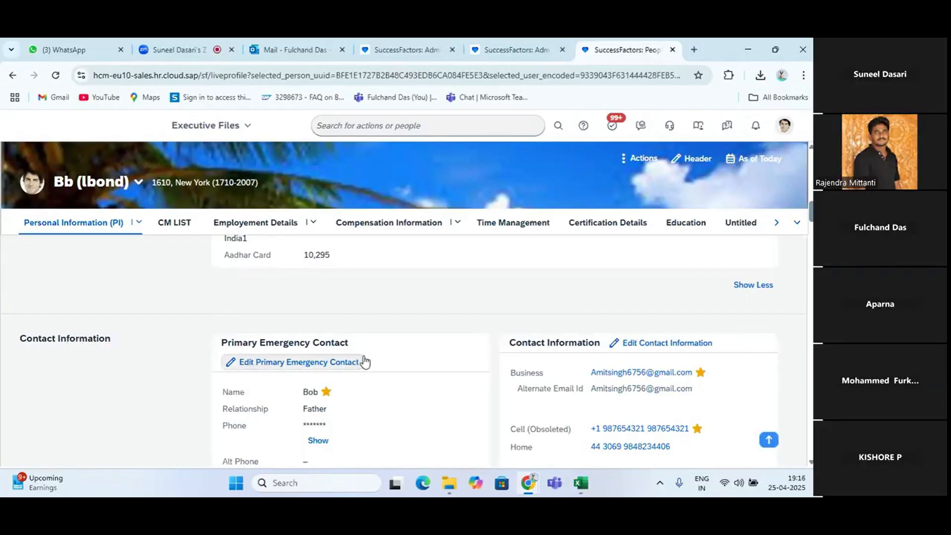
{"action": "scroll", "coordinate": [367, 360], "scroll_direction": "down", "scroll_amount": 1}
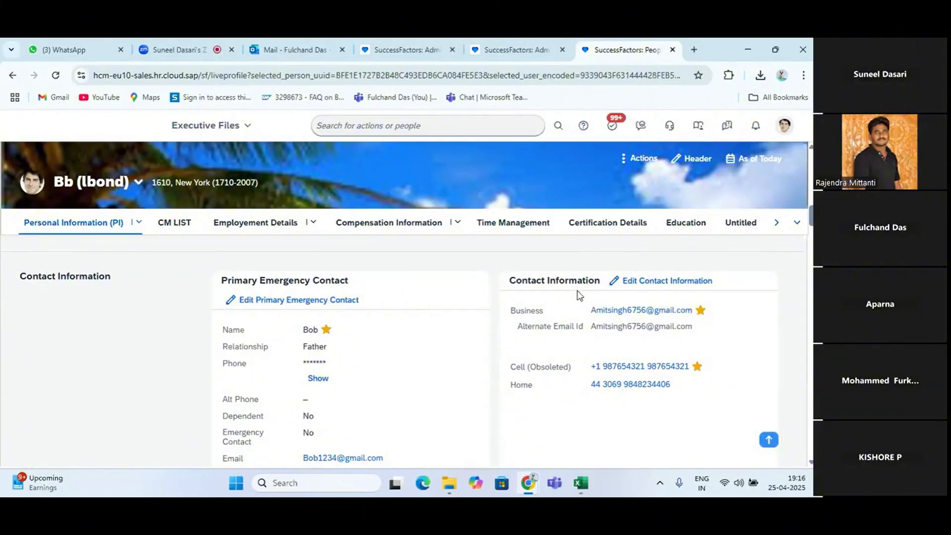
{"action": "left_click", "coordinate": [642, 281]}
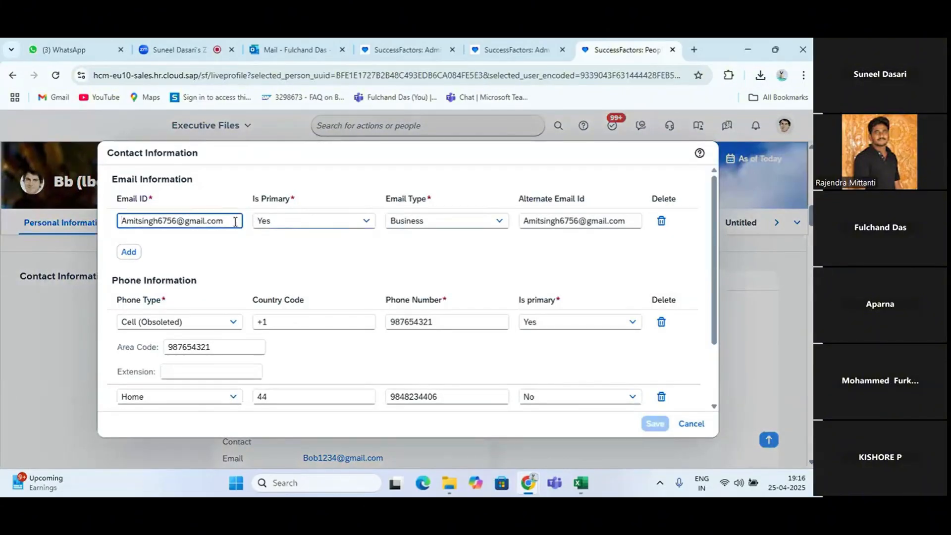
Replace the primary business email address in the Contact Information with the personal email address and save the change
{"action": "left_click_drag", "start_coordinate": [235, 221], "coordinate": [14, 212]}
{"action": "key", "text": "BackSpace"}
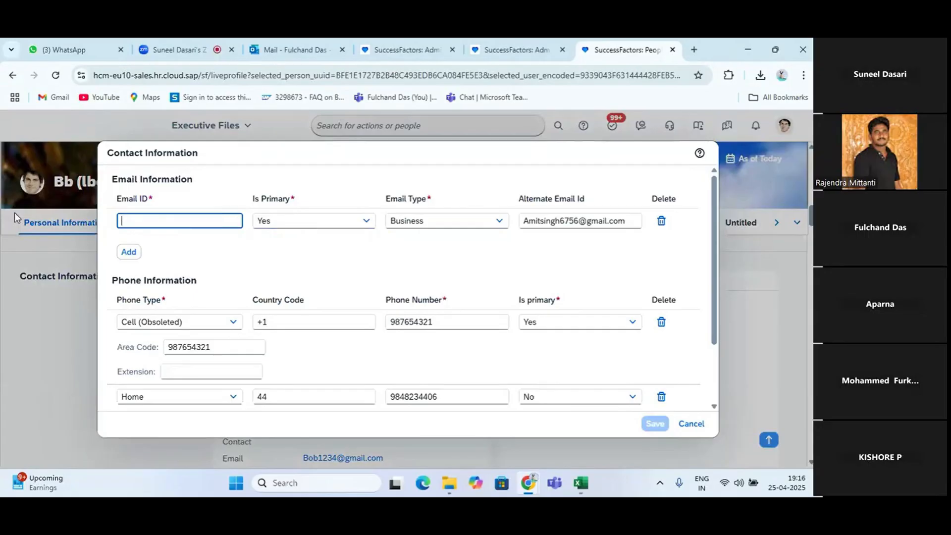
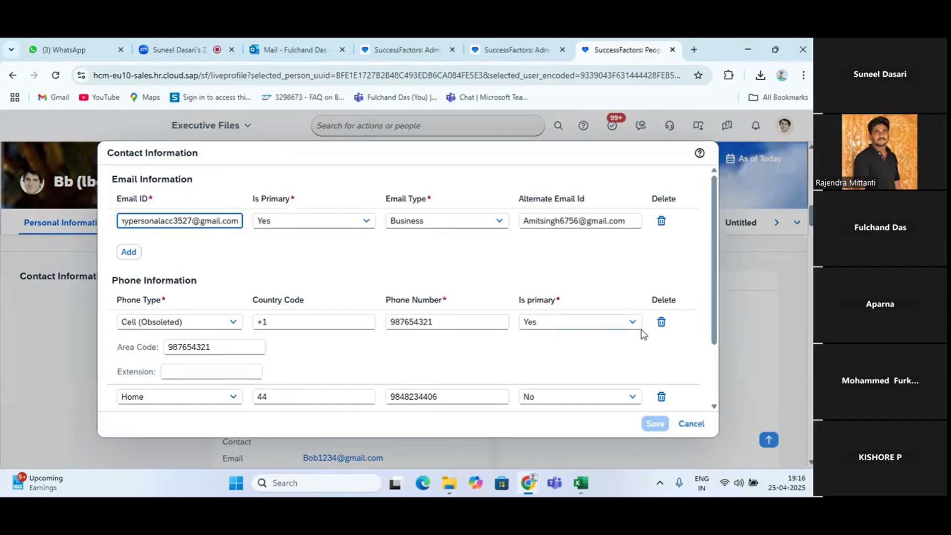
{"action": "left_click", "coordinate": [662, 427]}
{"action": "left_click", "coordinate": [655, 424]}
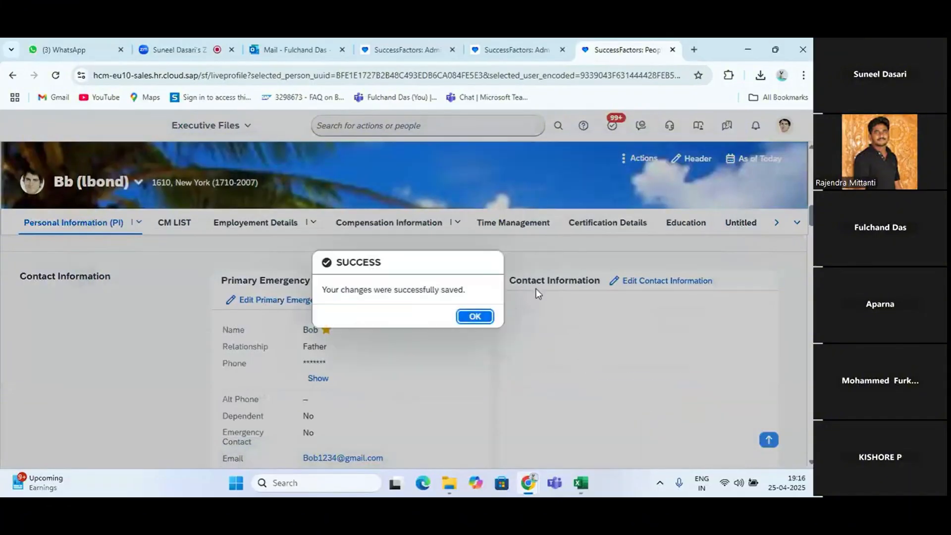
{"action": "left_click", "coordinate": [474, 316]}
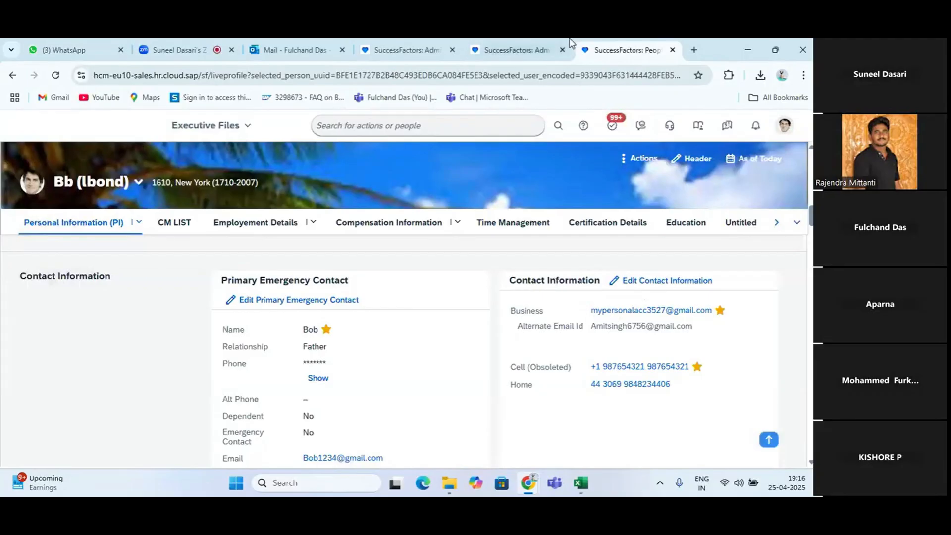
On the Send System Message Email Notification page, review the welcome email body and user search fields, and check the signed-in account's username
{"action": "left_click", "coordinate": [504, 51]}
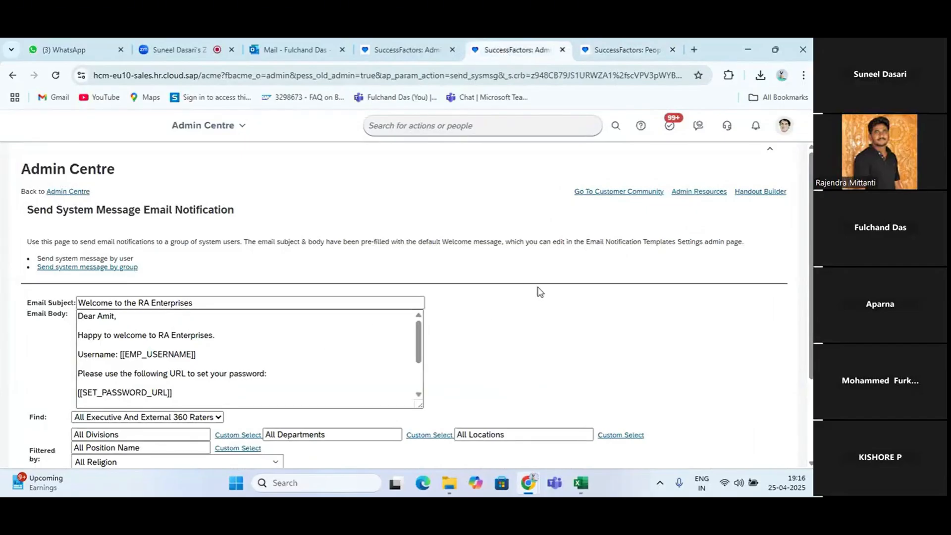
{"action": "scroll", "coordinate": [198, 349], "scroll_direction": "down", "scroll_amount": 3}
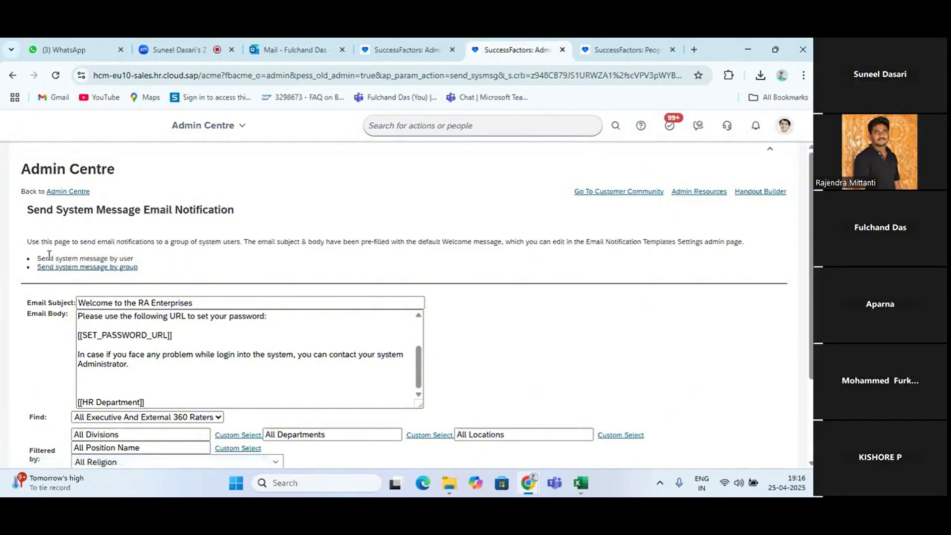
{"action": "scroll", "coordinate": [153, 263], "scroll_direction": "down", "scroll_amount": 2}
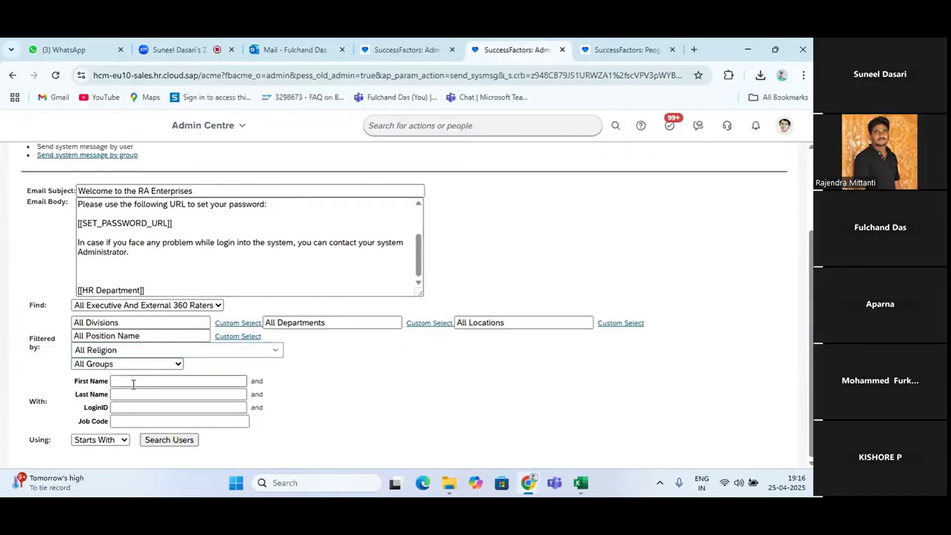
{"action": "left_click", "coordinate": [140, 408]}
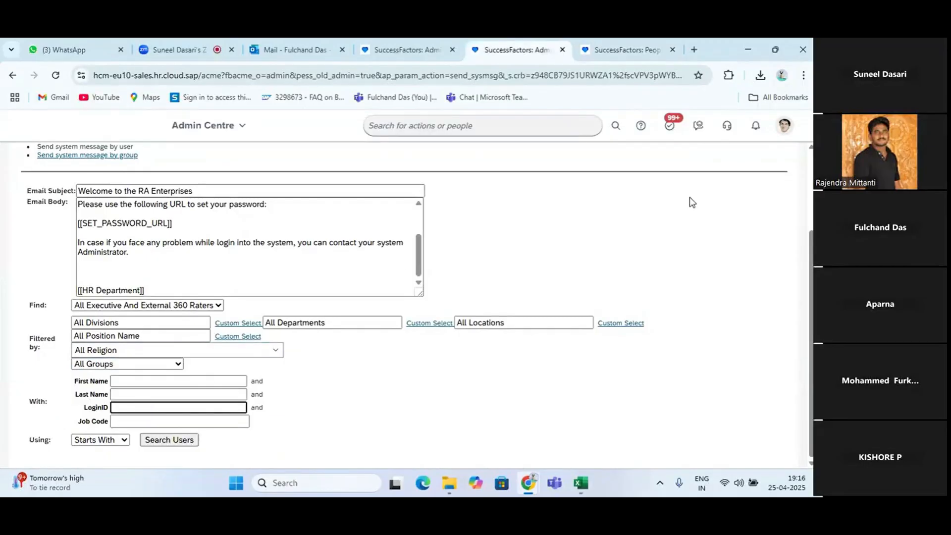
{"action": "left_click", "coordinate": [784, 125]}
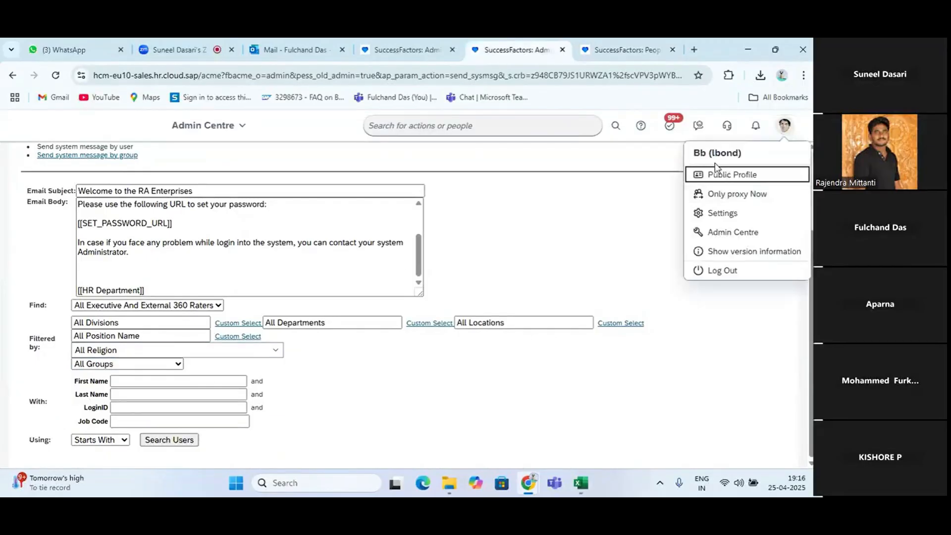
{"action": "left_click", "coordinate": [513, 227]}
Find the signed-in user by login ID and send them the welcome system message
{"action": "left_click", "coordinate": [140, 407]}
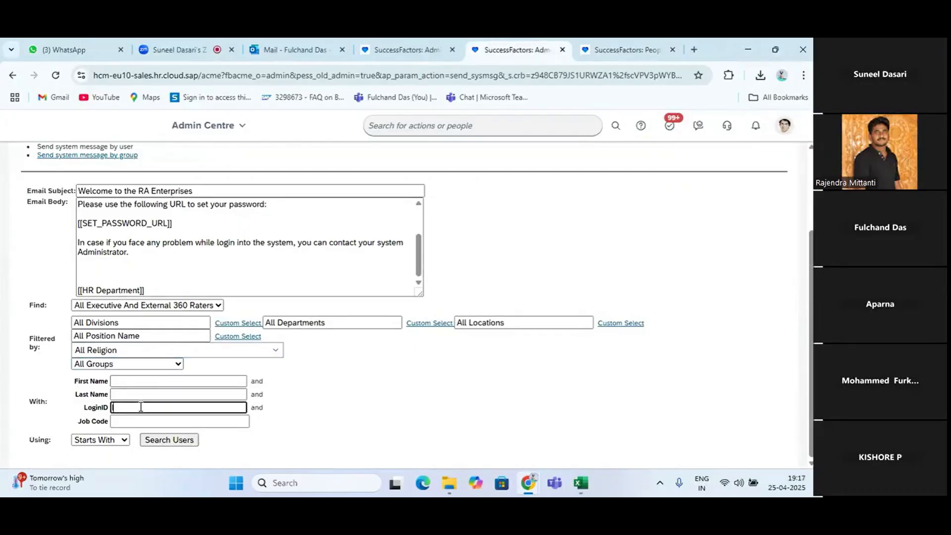
{"action": "type", "text": "Lbond"}
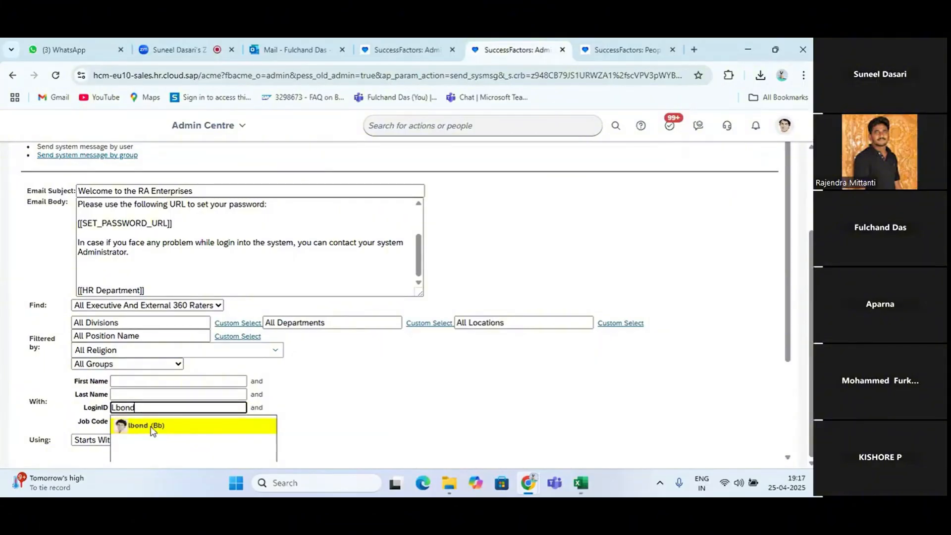
{"action": "left_click", "coordinate": [157, 429]}
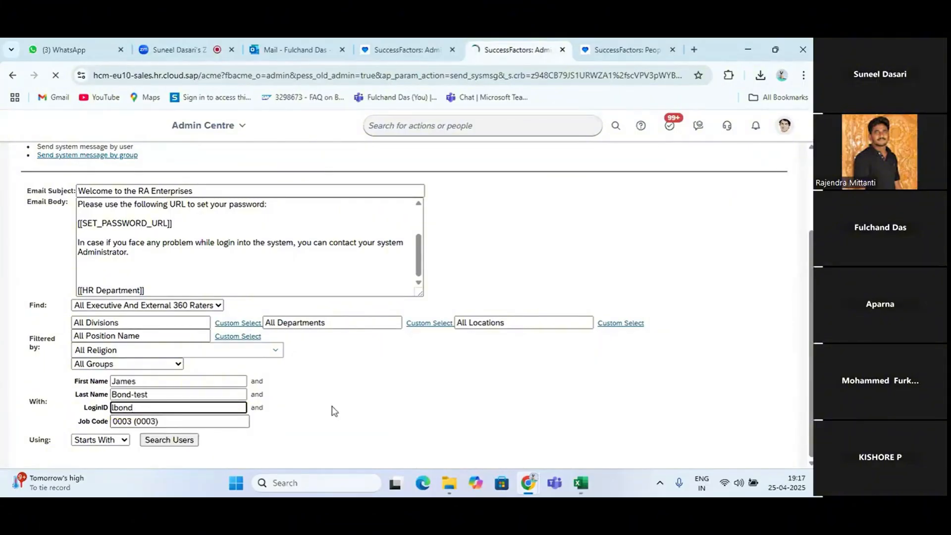
{"action": "left_click", "coordinate": [168, 439]}
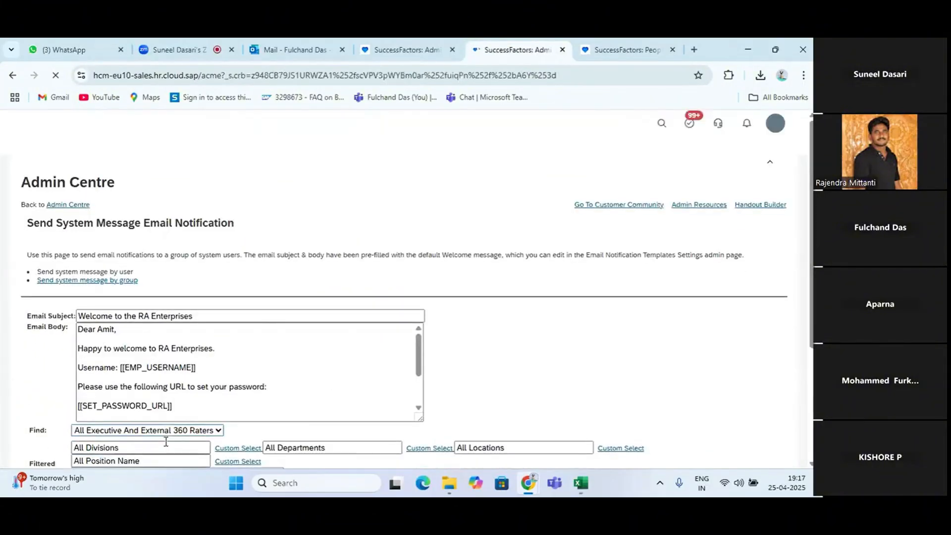
{"action": "scroll", "coordinate": [166, 446], "scroll_direction": "down", "scroll_amount": 3}
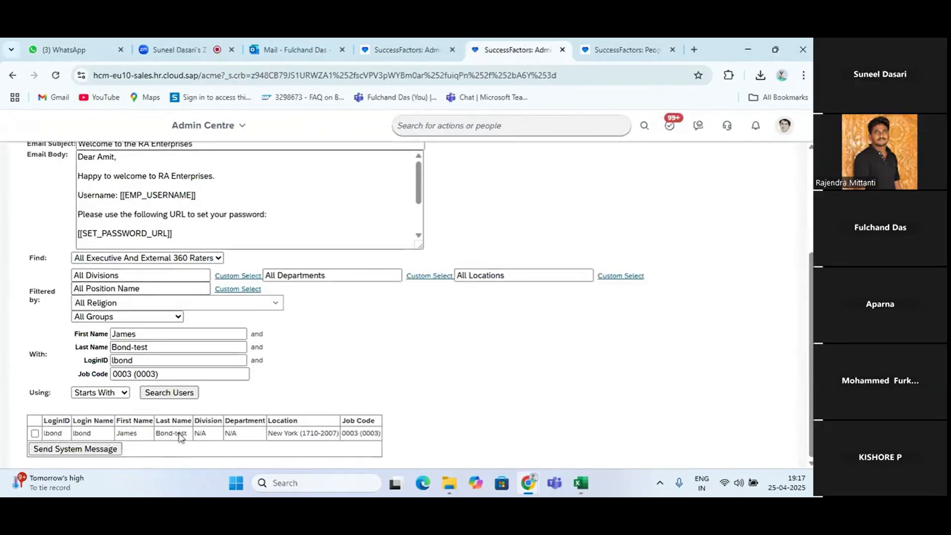
{"action": "left_click", "coordinate": [78, 449]}
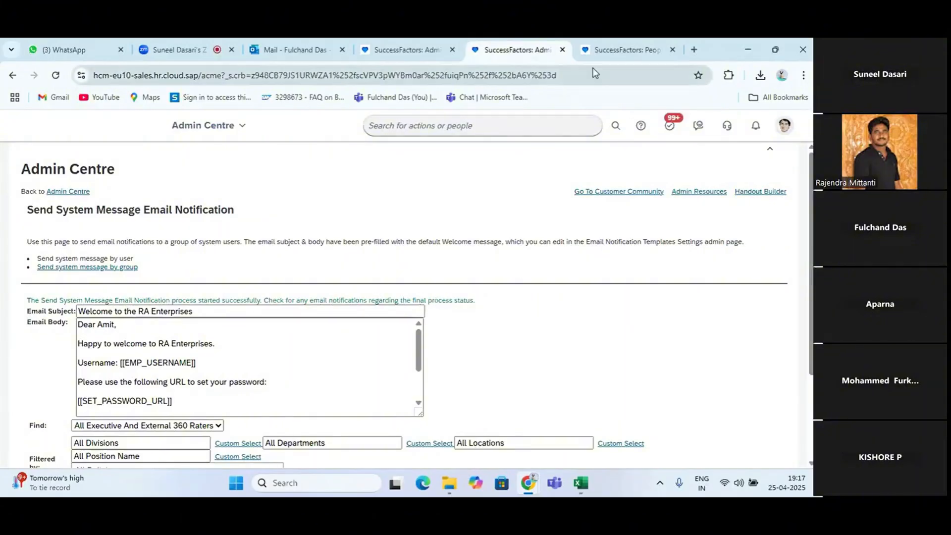
Open a new browser tab and check which Google account is signed in
{"action": "left_click", "coordinate": [628, 55]}
{"action": "left_click", "coordinate": [693, 50]}
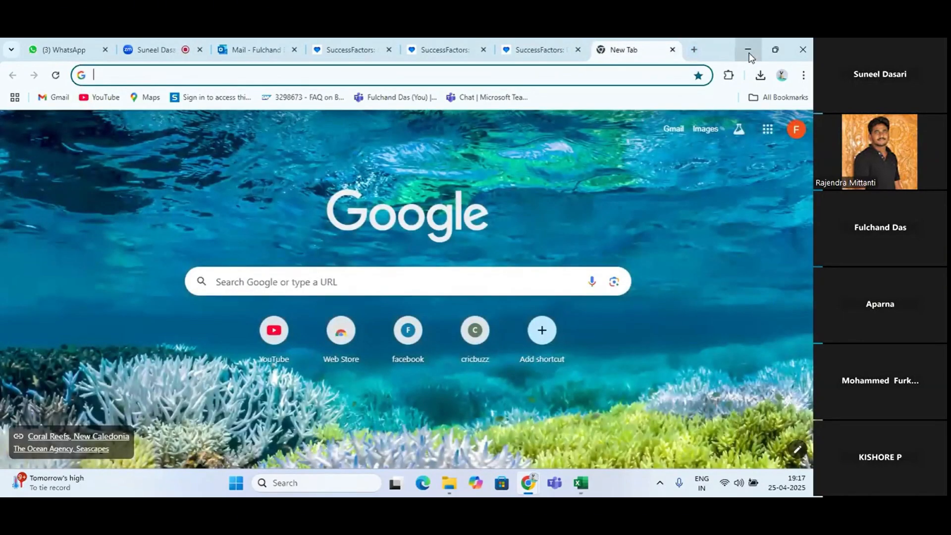
{"action": "left_click", "coordinate": [798, 134]}
{"action": "left_click", "coordinate": [539, 159]}
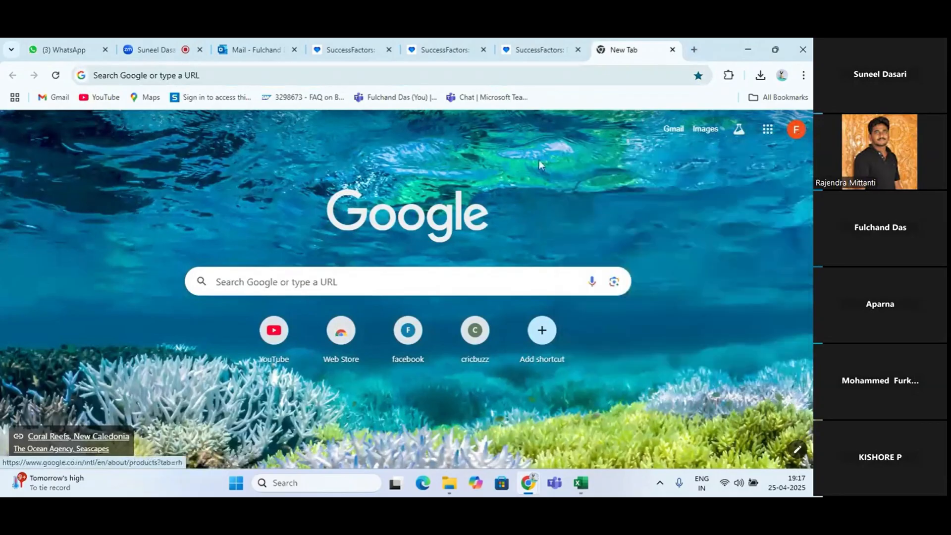
Open a new Chrome window and check the Google account used there
{"action": "left_click", "coordinate": [530, 485]}
{"action": "right_click", "coordinate": [531, 484]}
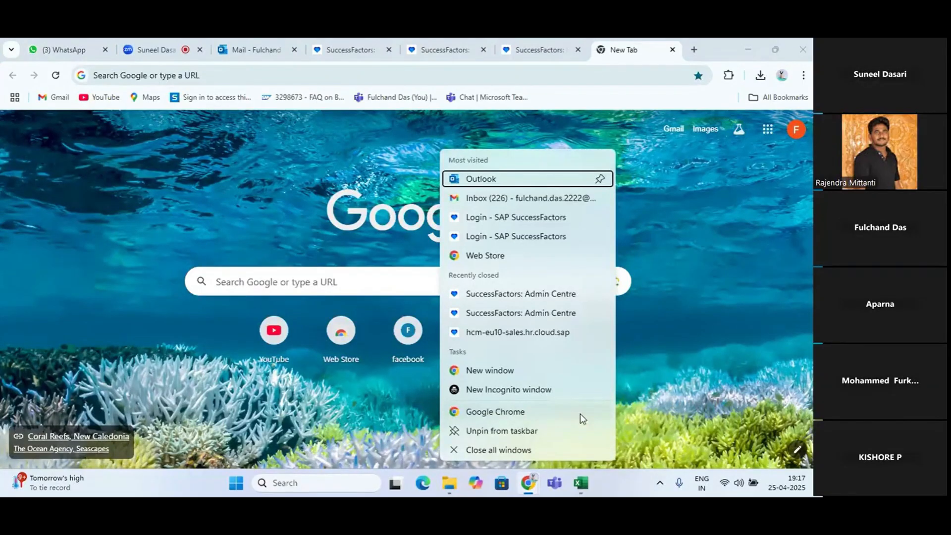
{"action": "left_click", "coordinate": [485, 372]}
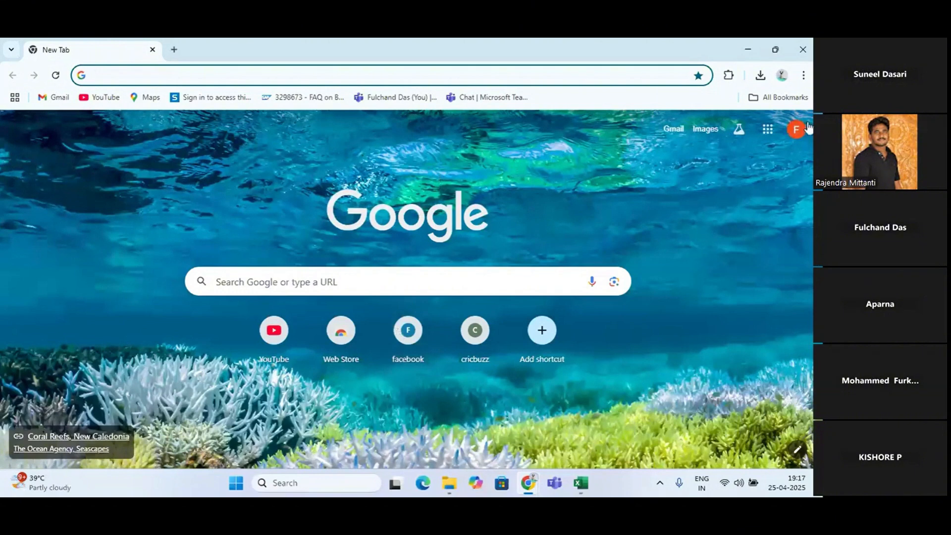
{"action": "left_click", "coordinate": [795, 133]}
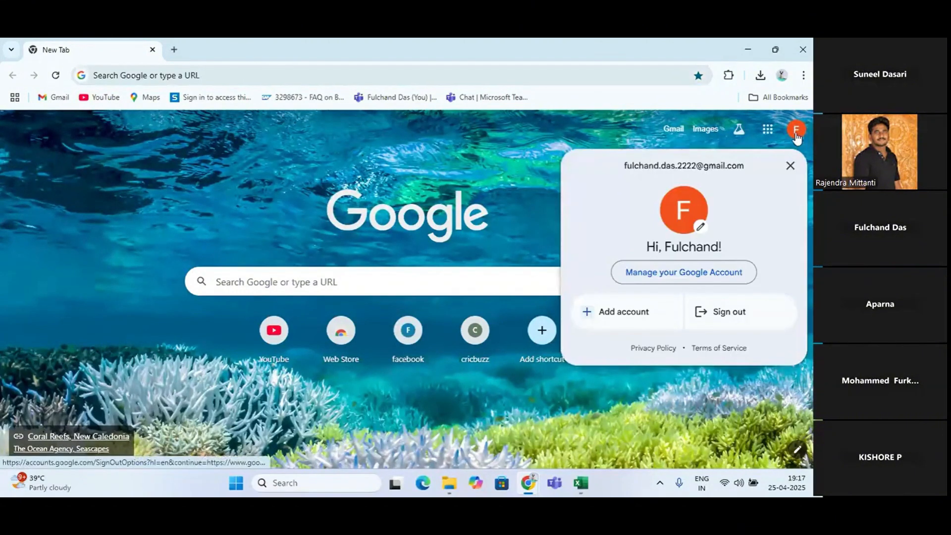
{"action": "left_click", "coordinate": [459, 200]}
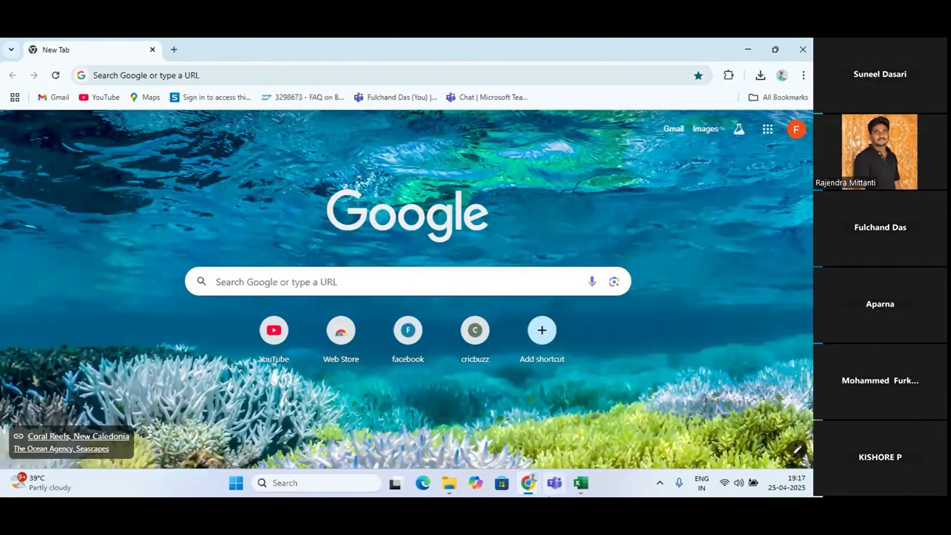
Search Windows for "goo" and launch Google Chrome to bring up its profile chooser
{"action": "left_click", "coordinate": [311, 490]}
{"action": "type", "text": "goo"}
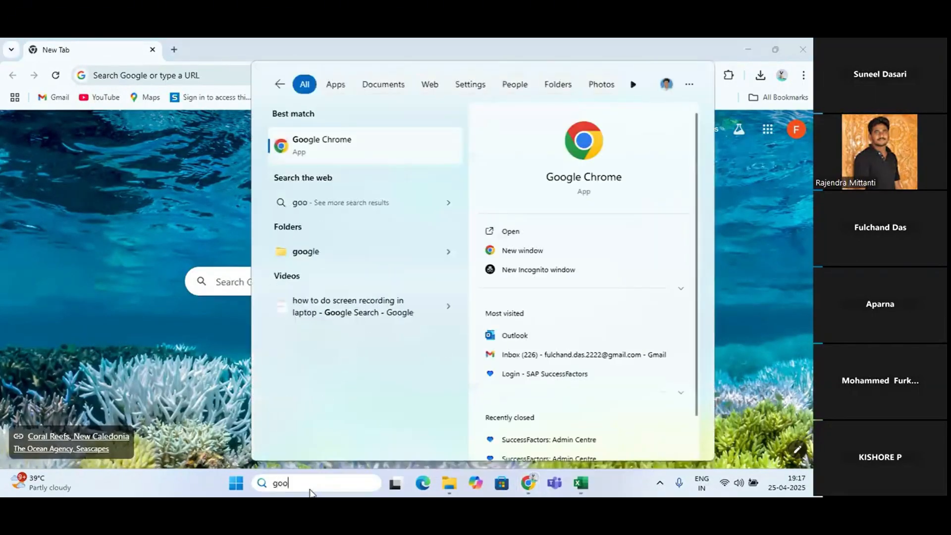
{"action": "left_click", "coordinate": [337, 161]}
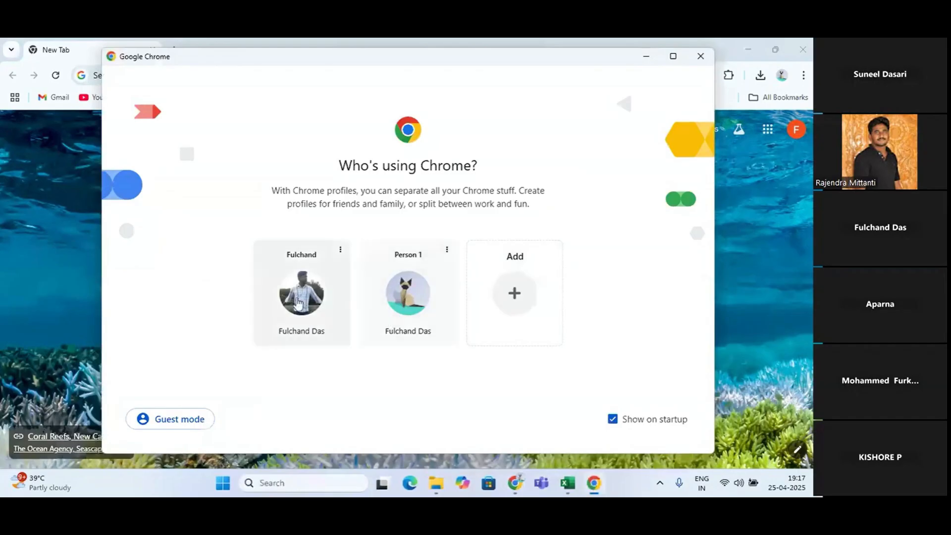
Open Gmail in the first Chrome profile and read the "Welcome to the RA Enterprises" email
{"action": "left_click", "coordinate": [298, 303]}
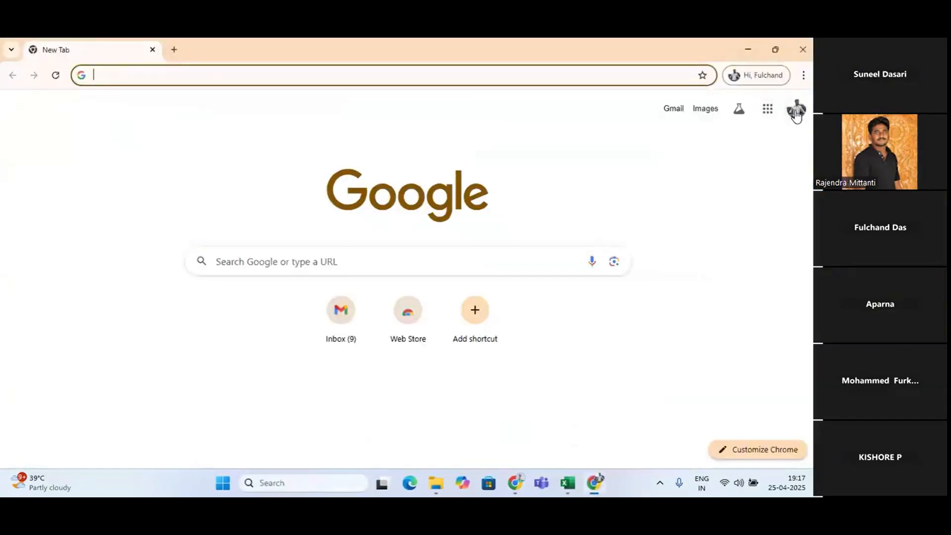
{"action": "left_click", "coordinate": [673, 109]}
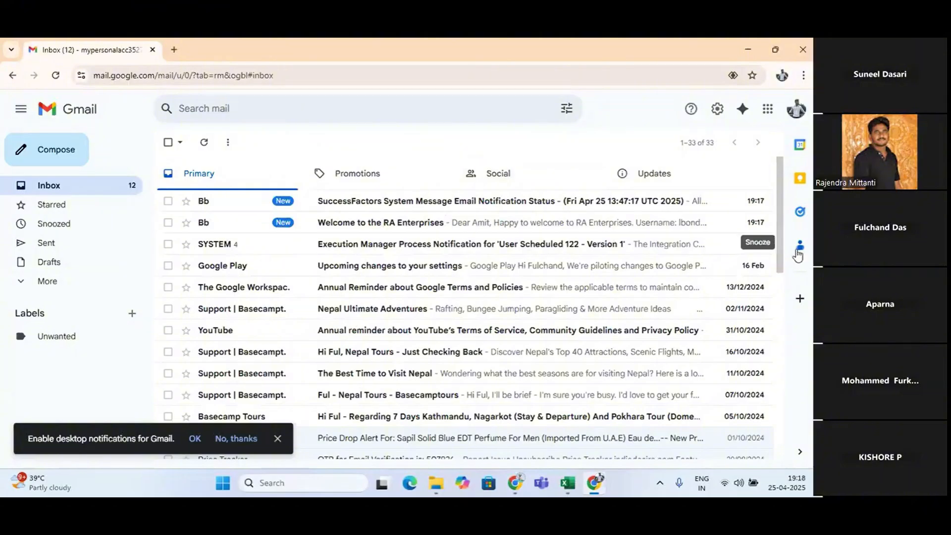
{"action": "left_click", "coordinate": [369, 224]}
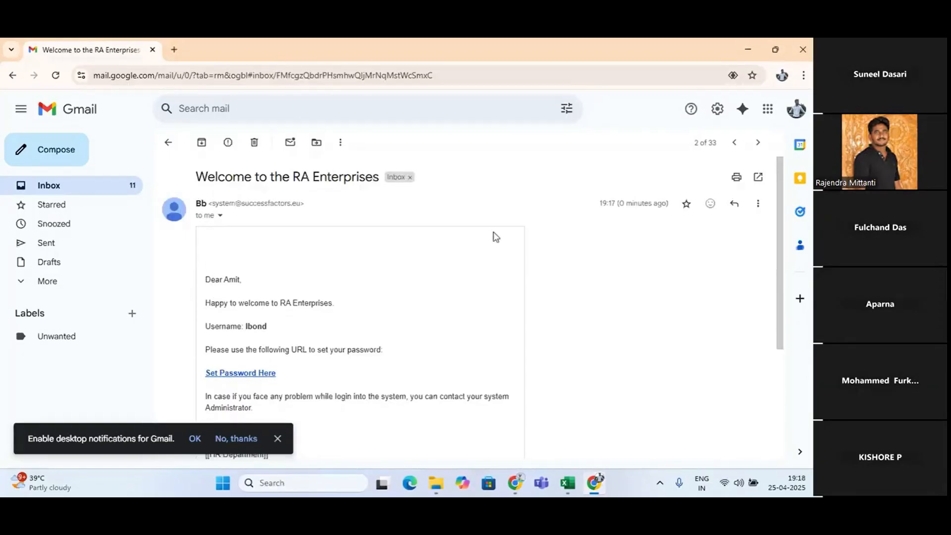
Switch back to the SuccessFactors window and review the welcome message template on the Email Notification Templates page
{"action": "key", "text": "alt+Tab"}
{"action": "key", "text": "alt+Tab"}
{"action": "key", "text": "alt+Tab"}
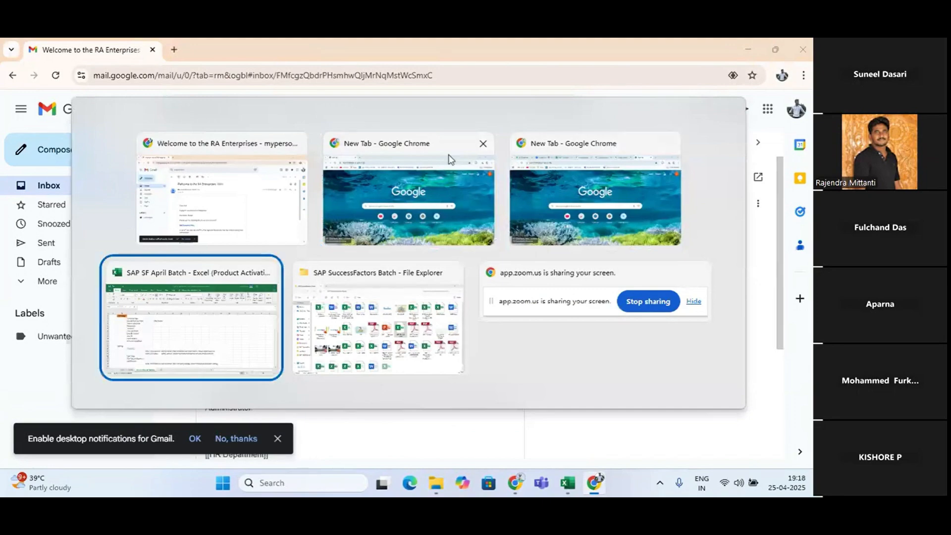
{"action": "left_click", "coordinate": [445, 157]}
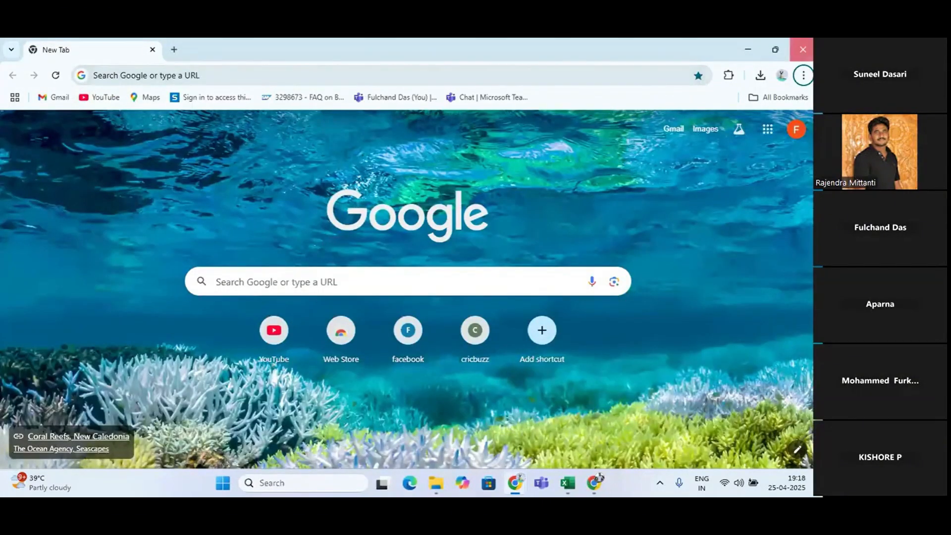
{"action": "key", "text": "alt+Tab"}
{"action": "key", "text": "alt+Tab"}
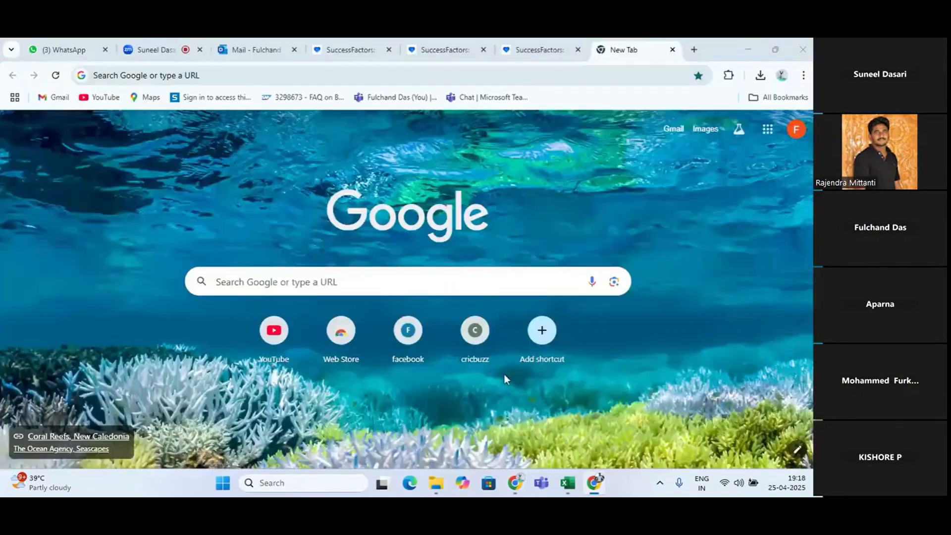
{"action": "left_click", "coordinate": [535, 50]}
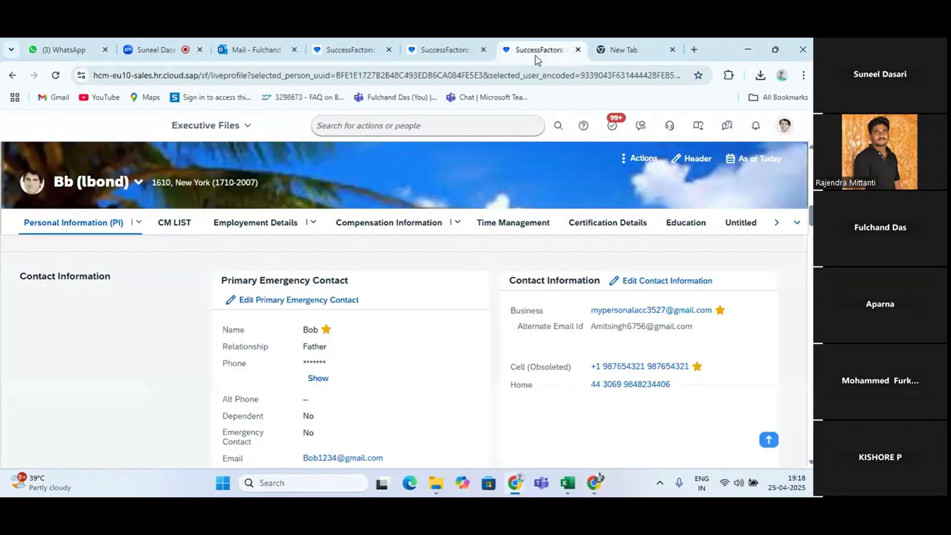
{"action": "left_click", "coordinate": [445, 50]}
{"action": "left_click", "coordinate": [347, 47]}
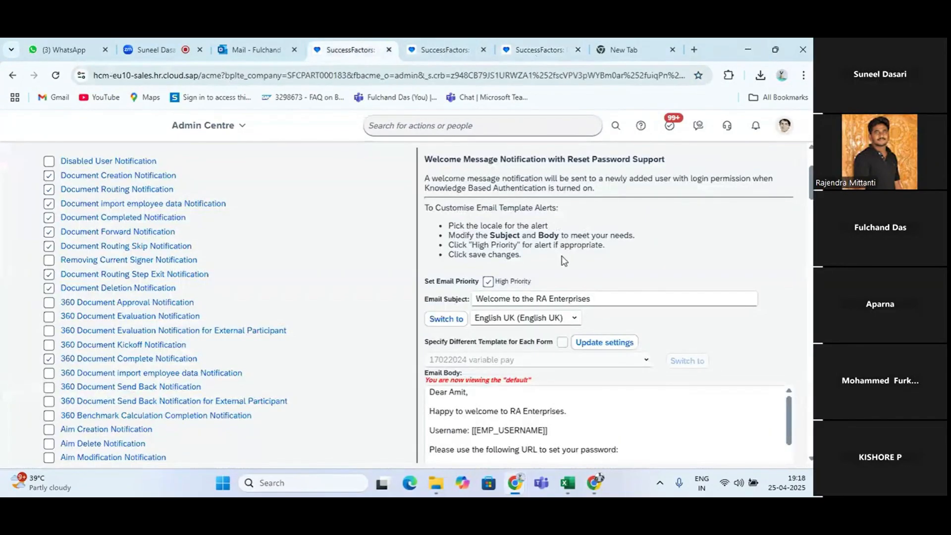
{"action": "scroll", "coordinate": [570, 359], "scroll_direction": "down", "scroll_amount": 1}
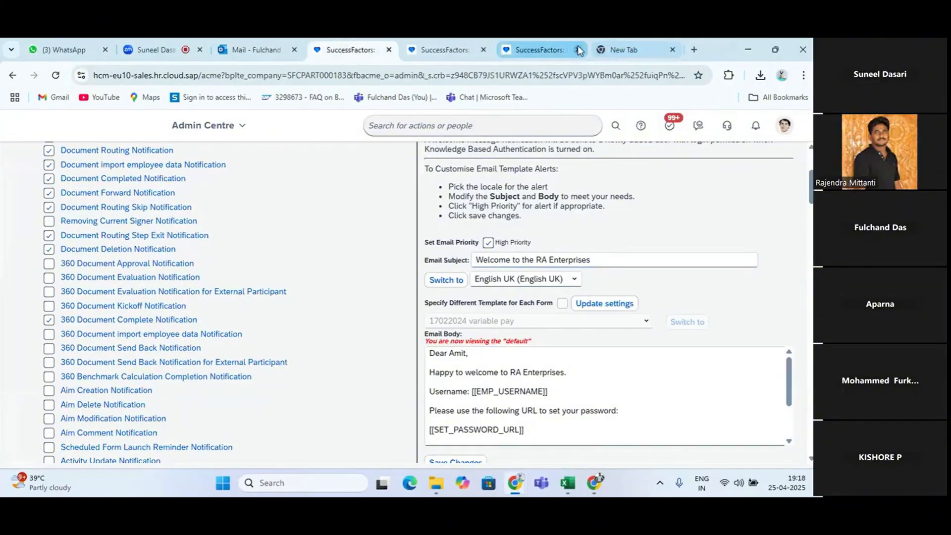
Return to the welcome email in Gmail, view the page behind its Set Password Here link, and close that page
{"action": "key", "text": "alt+Tab"}
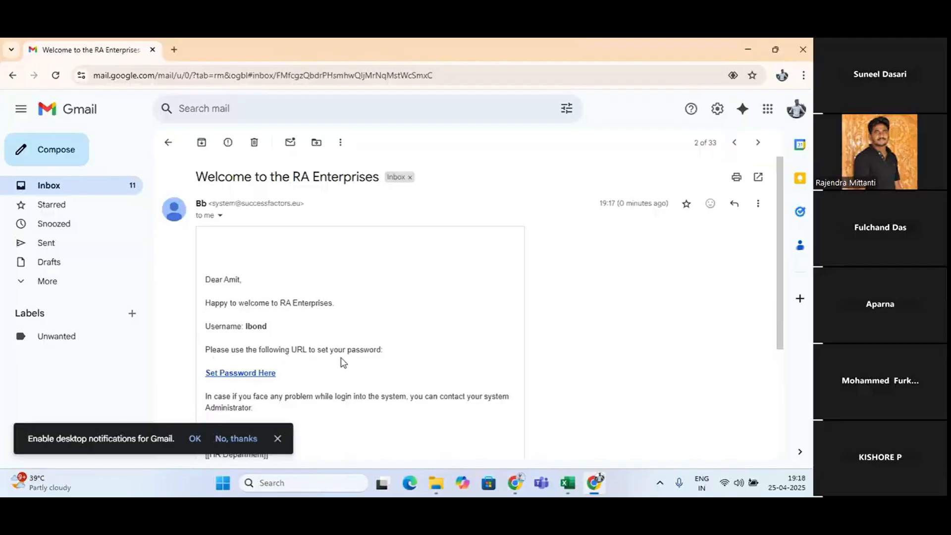
{"action": "scroll", "coordinate": [237, 377], "scroll_direction": "down", "scroll_amount": 1}
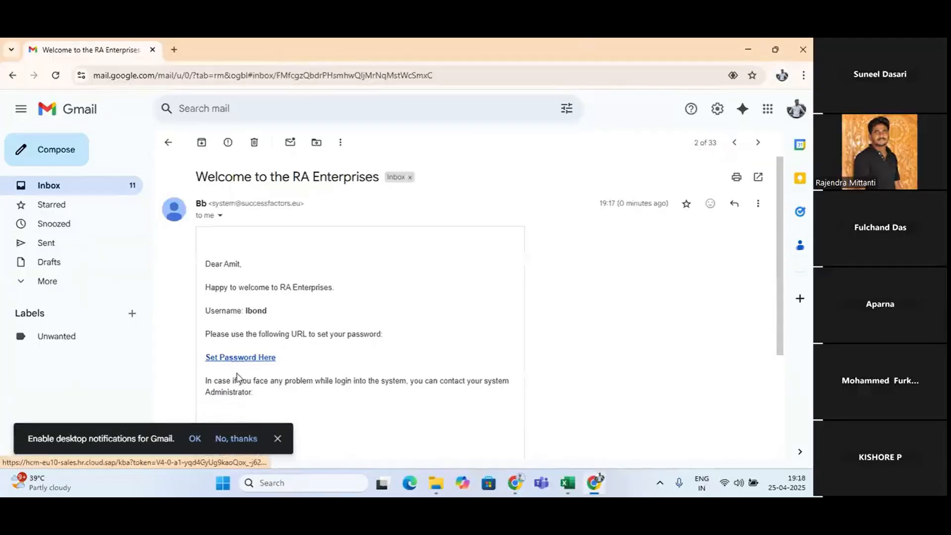
{"action": "scroll", "coordinate": [237, 377], "scroll_direction": "up", "scroll_amount": 1}
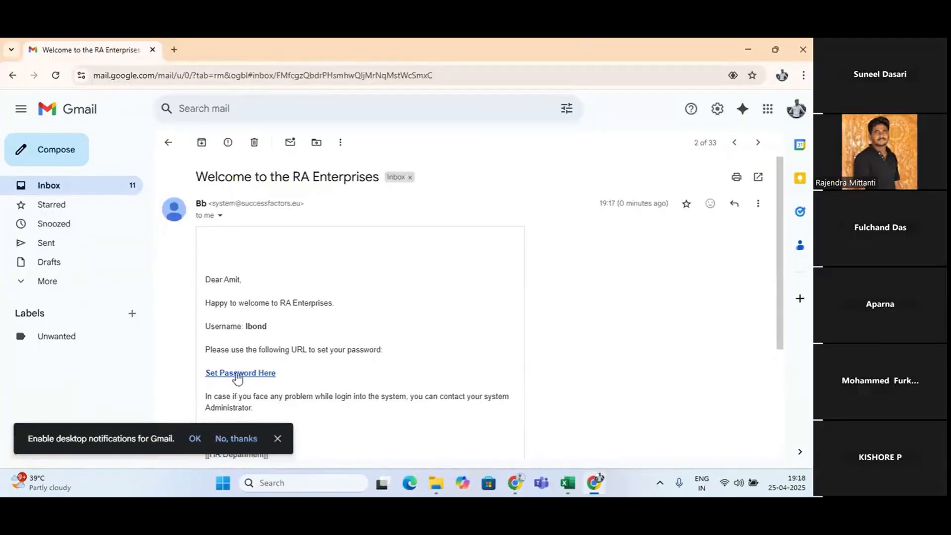
{"action": "left_click", "coordinate": [238, 374]}
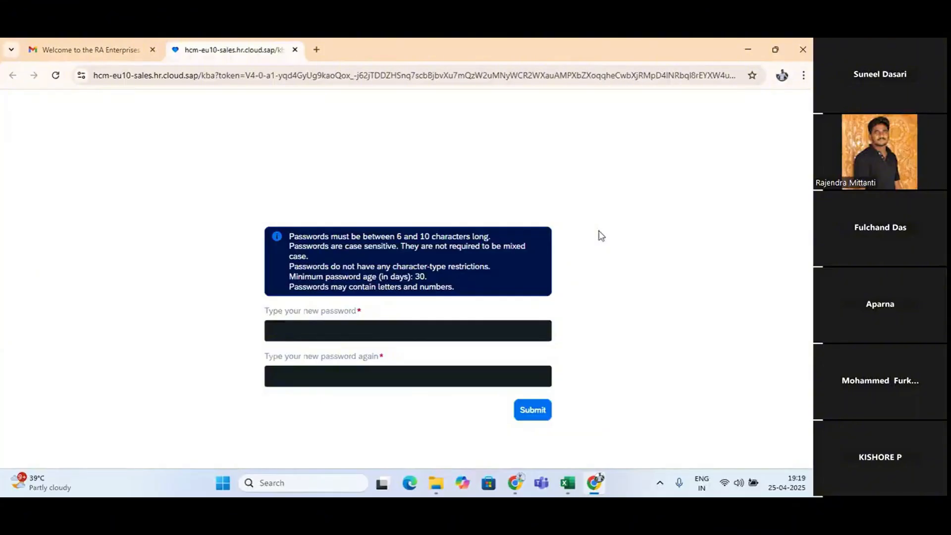
{"action": "left_click", "coordinate": [295, 50]}
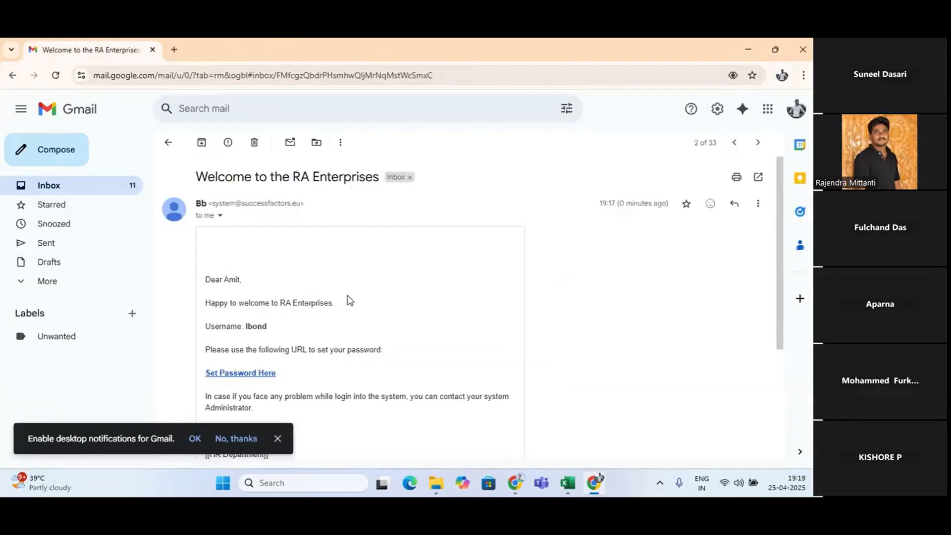
Switch to the SuccessFactors welcome message template and download its notification text
{"action": "key", "text": "alt+Tab"}
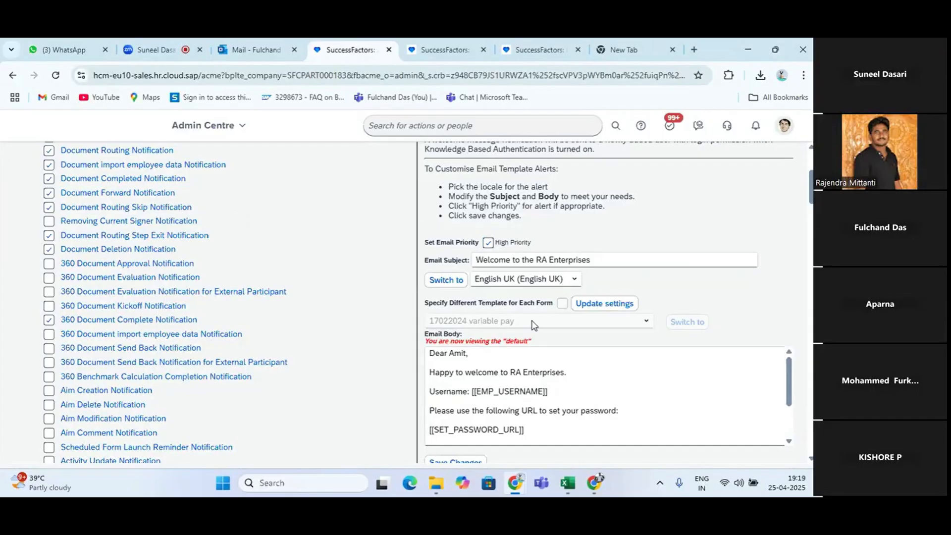
{"action": "scroll", "coordinate": [532, 320], "scroll_direction": "down", "scroll_amount": 2}
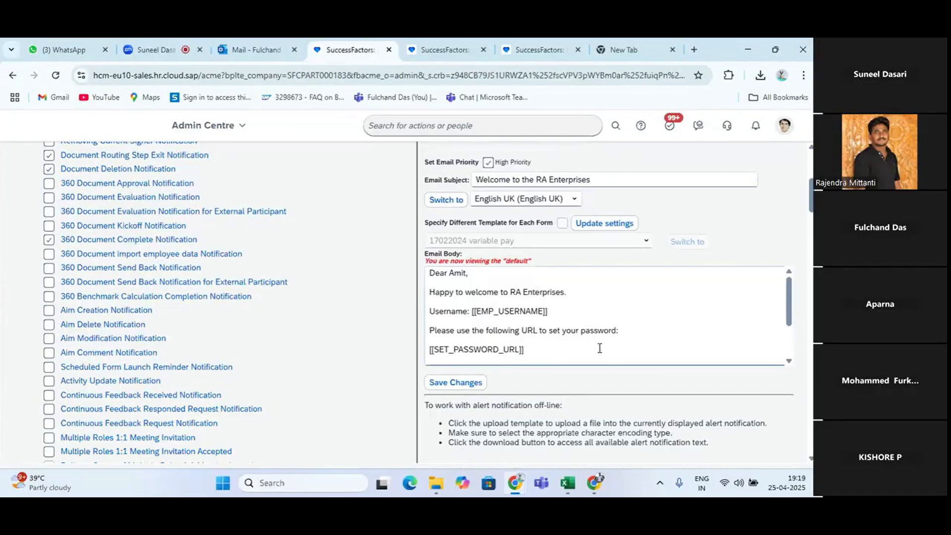
{"action": "scroll", "coordinate": [599, 346], "scroll_direction": "down", "scroll_amount": 8}
{"action": "scroll", "coordinate": [461, 319], "scroll_direction": "up", "scroll_amount": 2}
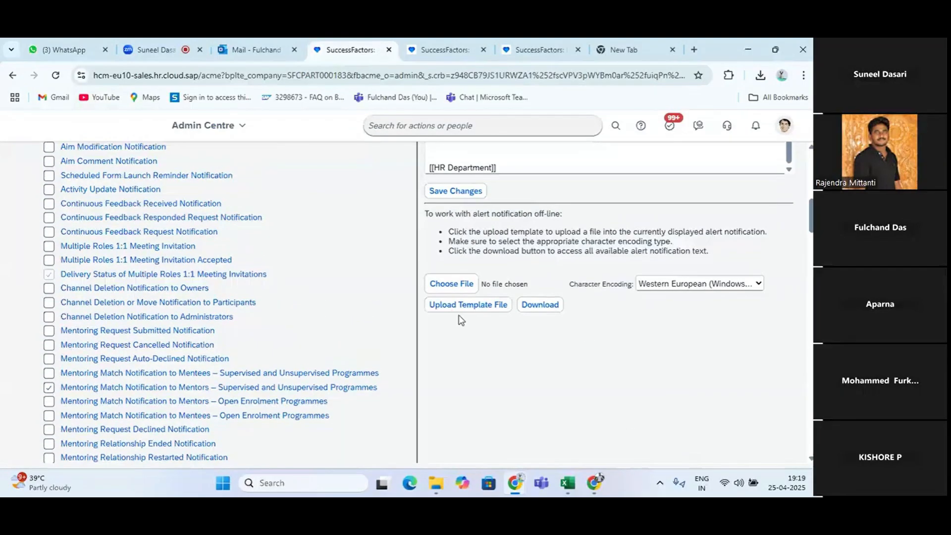
{"action": "left_click", "coordinate": [540, 304]}
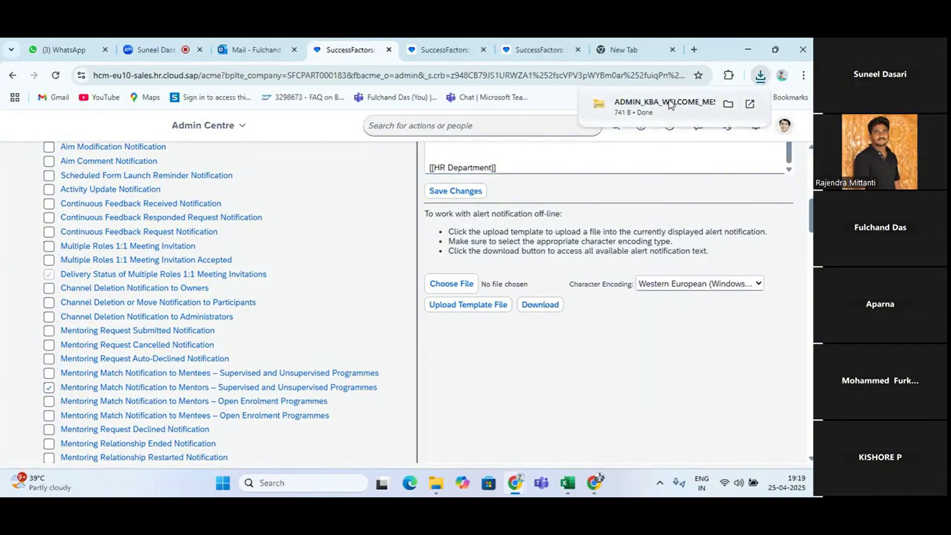
Change the welcome template's email subject to "Welcome to the SuccessFactor Employee Central"
{"action": "scroll", "coordinate": [627, 239], "scroll_direction": "up", "scroll_amount": 4}
{"action": "left_click", "coordinate": [598, 177]}
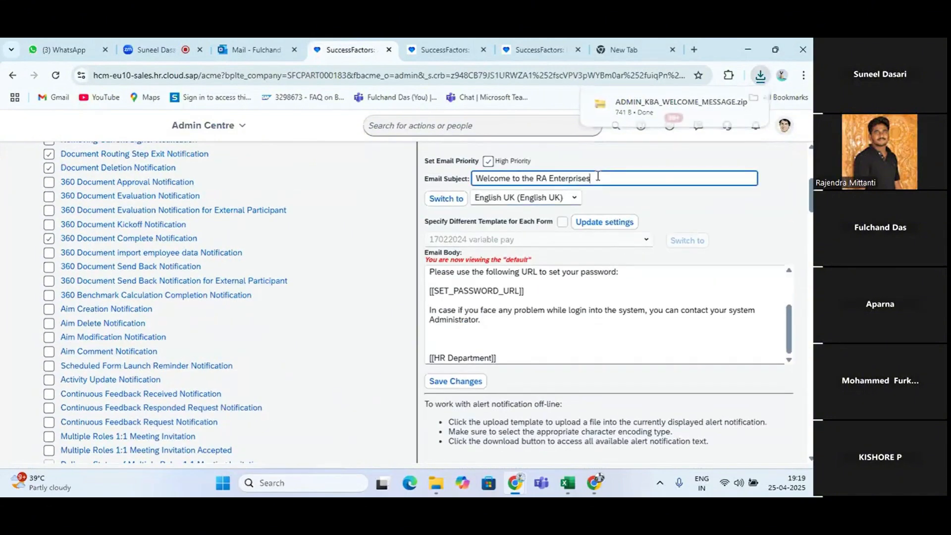
{"action": "key", "text": "BackSpace"}
{"action": "key", "text": "BackSpace"}
{"action": "key", "text": "BackSpace"}
{"action": "key", "text": "BackSpace"}
{"action": "key", "text": "BackSpace"}
{"action": "key", "text": "BackSpace"}
{"action": "key", "text": "BackSpace"}
{"action": "key", "text": "BackSpace"}
{"action": "key", "text": "BackSpace"}
{"action": "key", "text": "BackSpace"}
{"action": "key", "text": "BackSpace"}
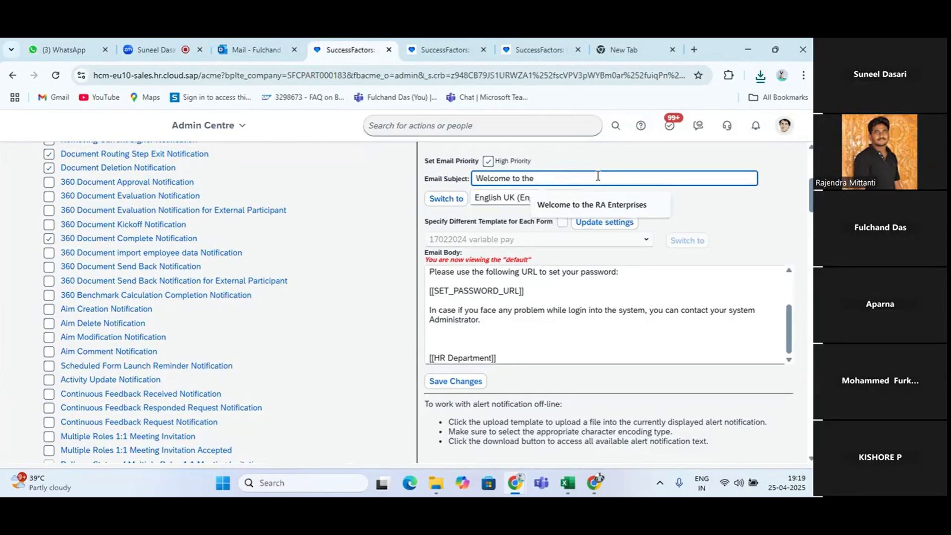
{"action": "type", "text": "Su"}
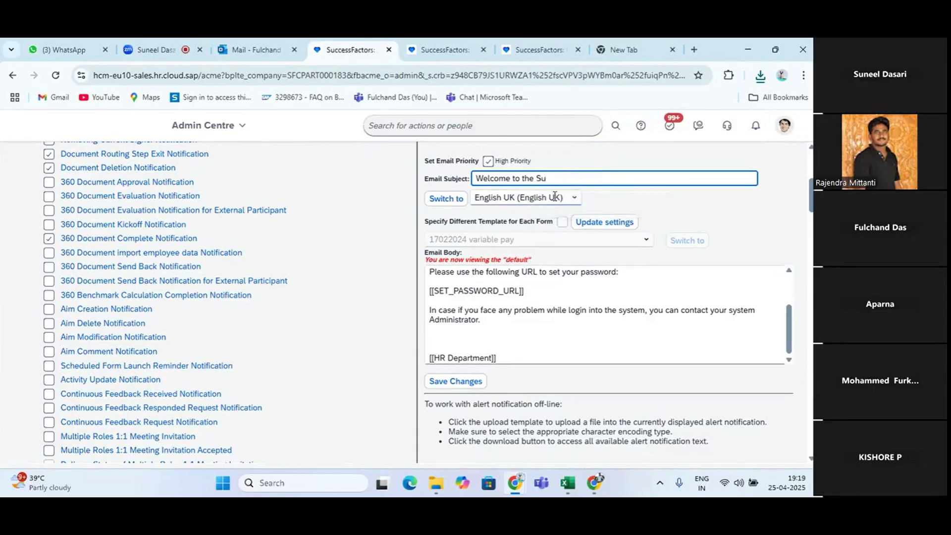
{"action": "type", "text": "ccessFactor Employee "}
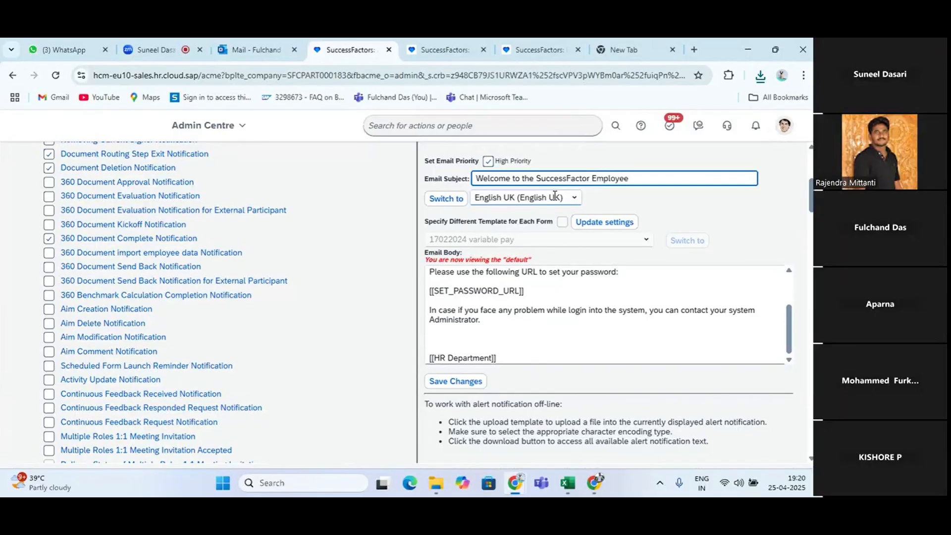
{"action": "type", "text": "Central"}
Change the greeting in the template's email body to "Dear User,"
{"action": "scroll", "coordinate": [613, 281], "scroll_direction": "up", "scroll_amount": 5}
{"action": "left_click", "coordinate": [492, 272]}
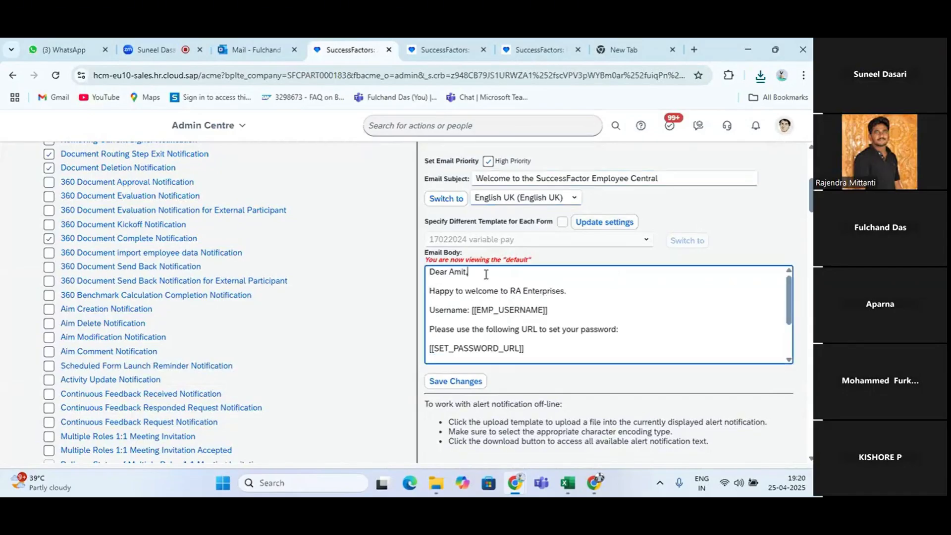
{"action": "key", "text": "BackSpace"}
{"action": "key", "text": "BackSpace"}
{"action": "key", "text": "BackSpace"}
{"action": "key", "text": "BackSpace"}
{"action": "key", "text": "BackSpace"}
{"action": "type", "text": "User,"}
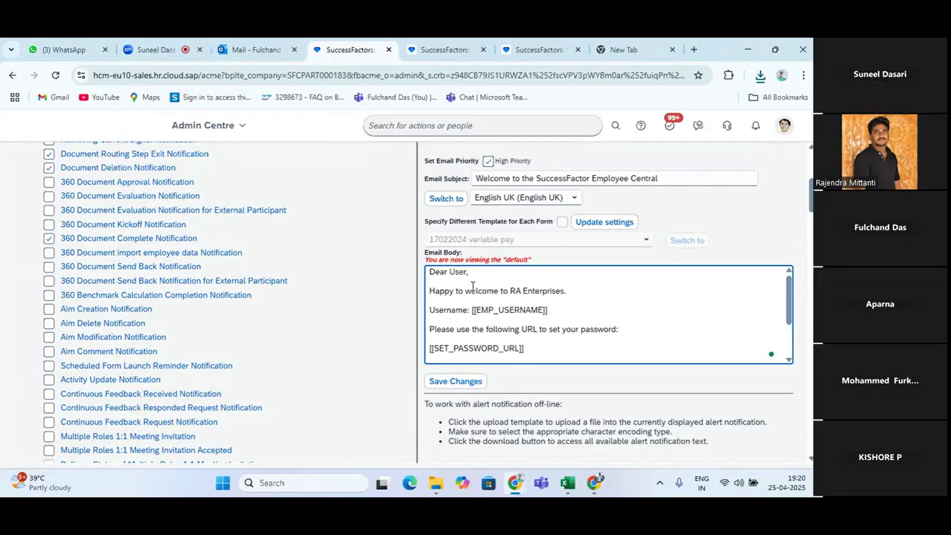
Reword the body's welcome line to "Happy to welcome to SuccessFactor Employee Central"
{"action": "left_click", "coordinate": [567, 291]}
{"action": "key", "text": "BackSpace"}
{"action": "key", "text": "BackSpace"}
{"action": "key", "text": "BackSpace"}
{"action": "key", "text": "BackSpace"}
{"action": "key", "text": "BackSpace"}
{"action": "key", "text": "BackSpace"}
{"action": "key", "text": "BackSpace"}
{"action": "key", "text": "BackSpace"}
{"action": "key", "text": "BackSpace"}
{"action": "key", "text": "BackSpace"}
{"action": "key", "text": "BackSpace"}
{"action": "key", "text": "BackSpace"}
{"action": "key", "text": "BackSpace"}
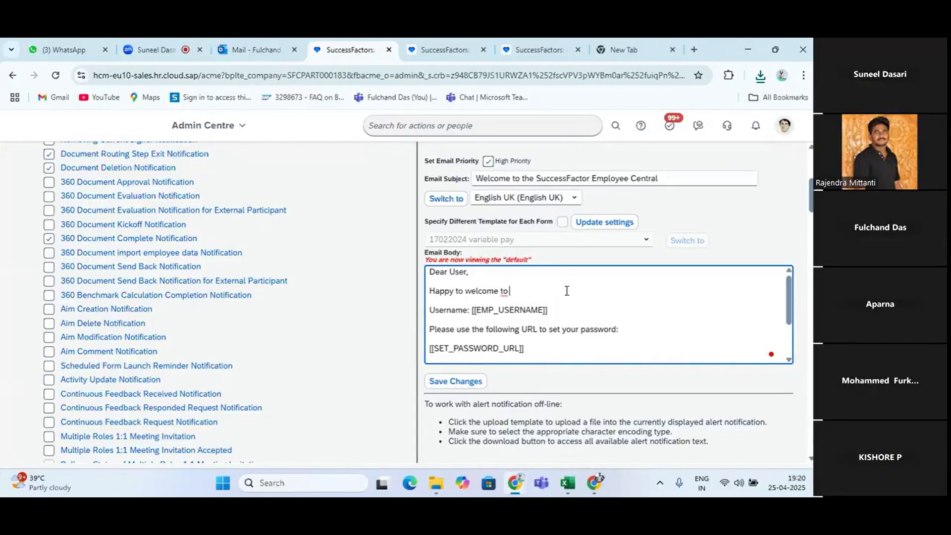
{"action": "type", "text": "Success"}
{"action": "type", "text": "Factoir"}
{"action": "type", "text": "r"}
{"action": "type", "text": " Employee "}
{"action": "type", "text": "Central"}
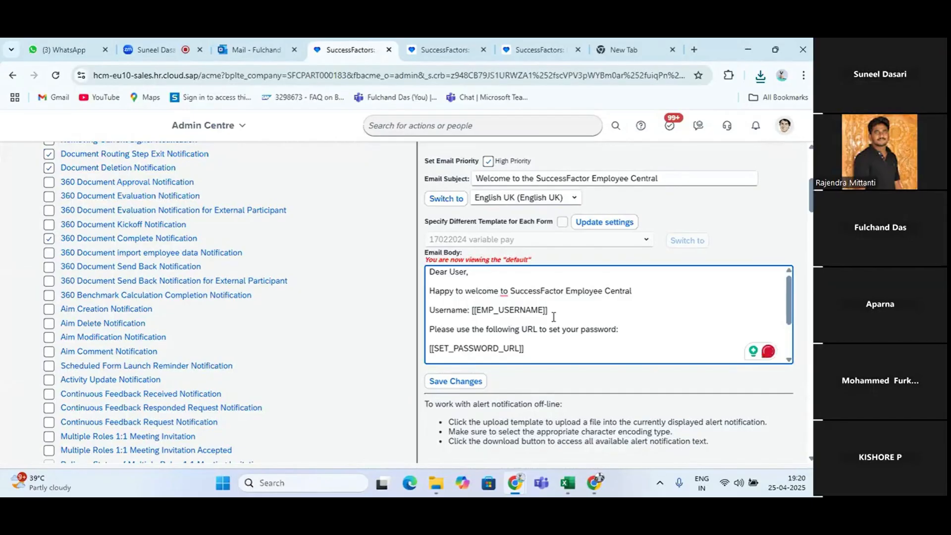
Add the closing "Thanks & regards" above the HR Department line and save the template changes
{"action": "right_click", "coordinate": [544, 349]}
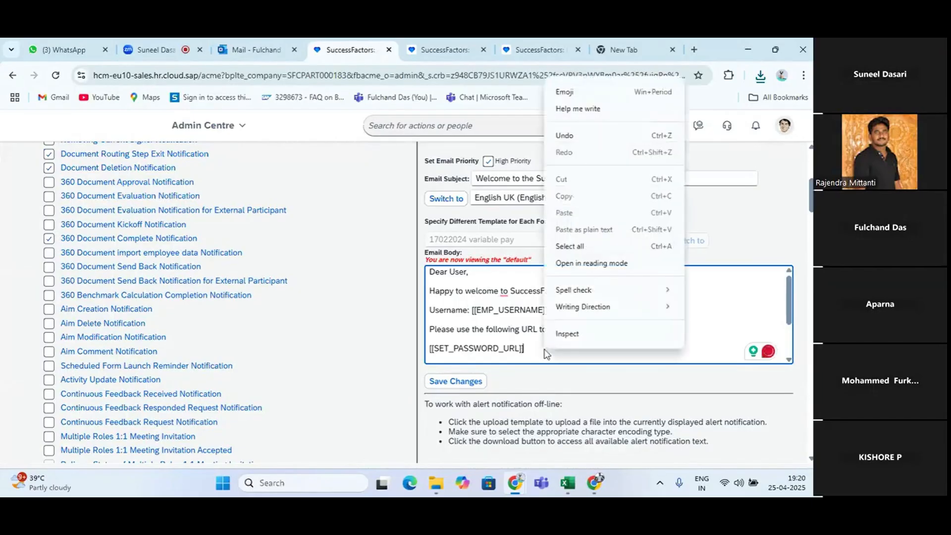
{"action": "left_click", "coordinate": [629, 349]}
{"action": "scroll", "coordinate": [630, 349], "scroll_direction": "down", "scroll_amount": 1}
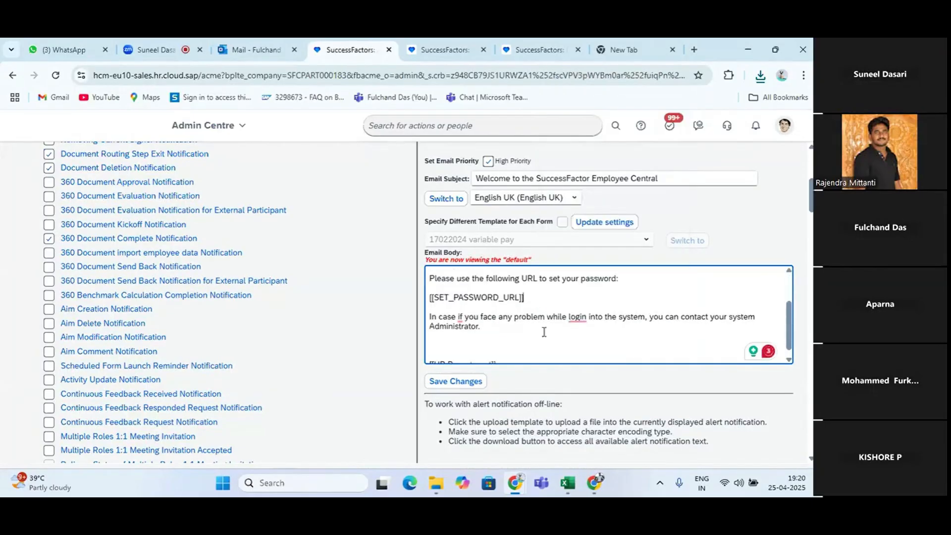
{"action": "scroll", "coordinate": [543, 334], "scroll_direction": "down", "scroll_amount": 1}
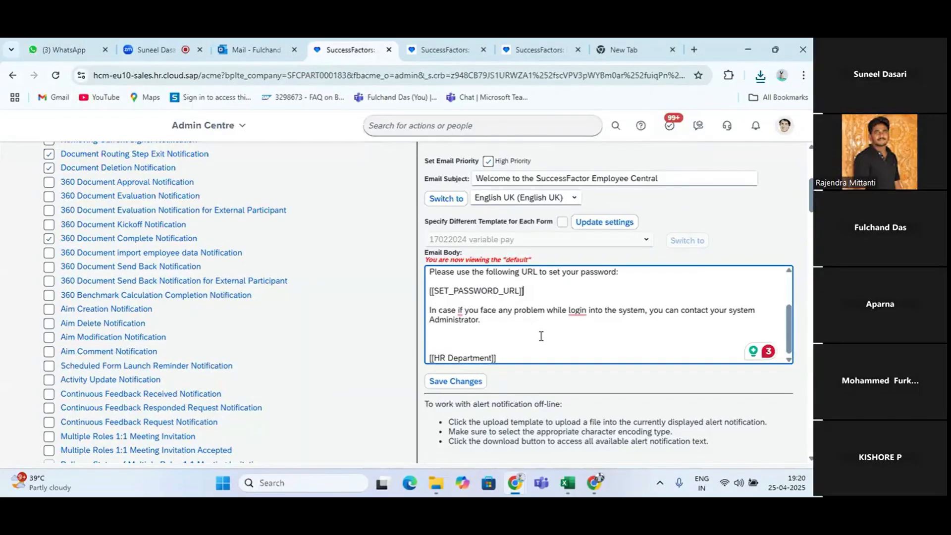
{"action": "left_click", "coordinate": [510, 357]}
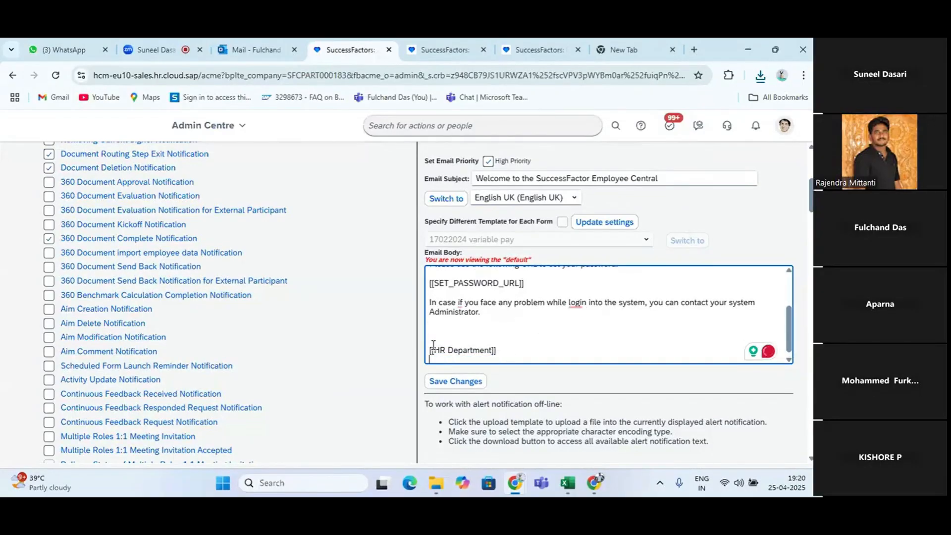
{"action": "type", "text": "Thanks"}
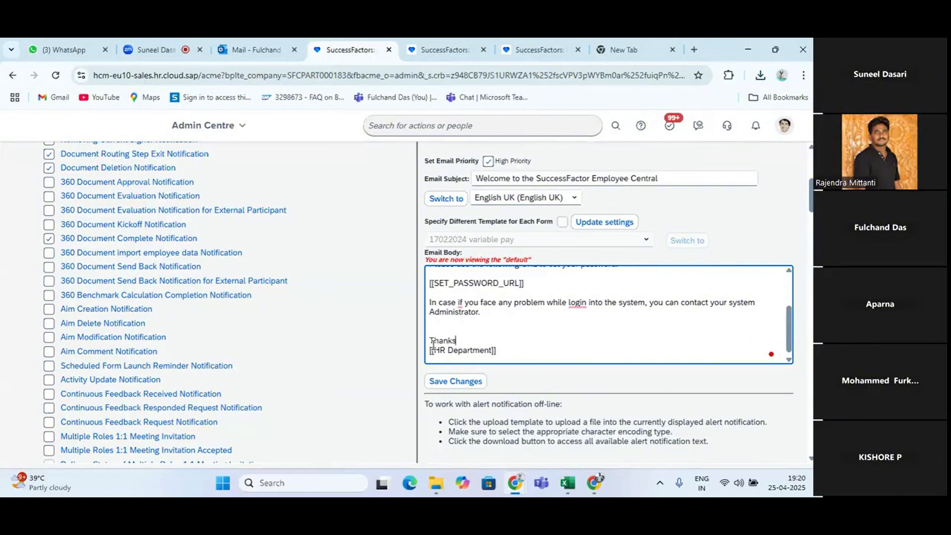
{"action": "type", "text": " & regards."}
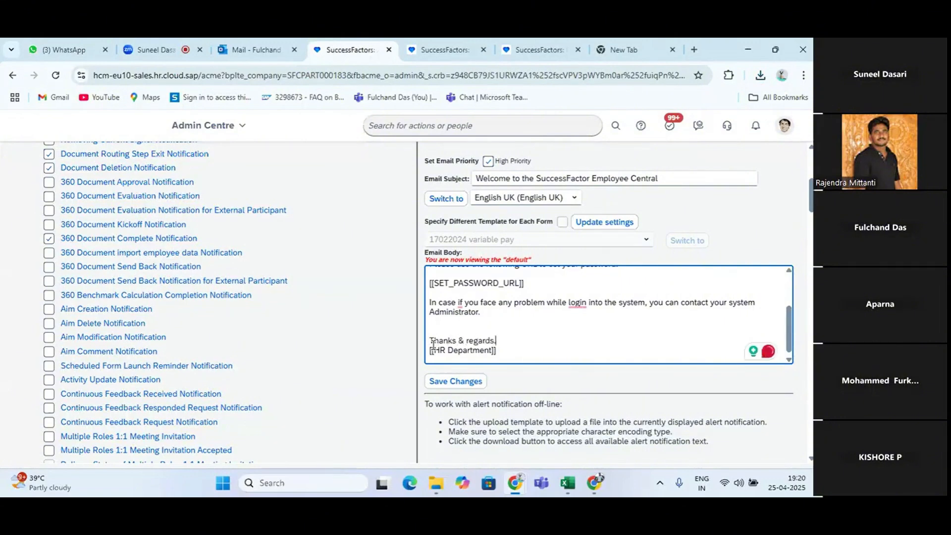
{"action": "left_click", "coordinate": [468, 383]}
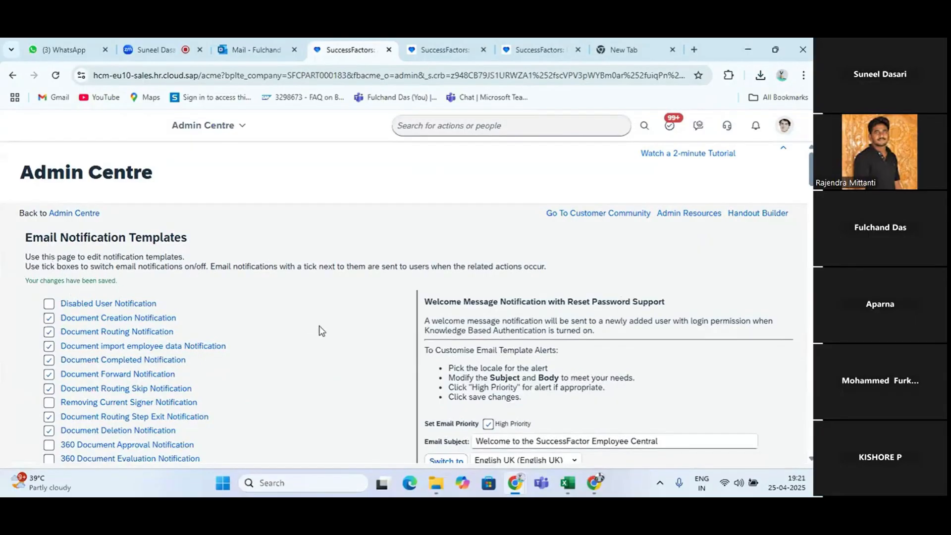
Go to the Send System Message Email Notification page and check its prefilled subject, body and user search criteria
{"action": "left_click", "coordinate": [462, 53]}
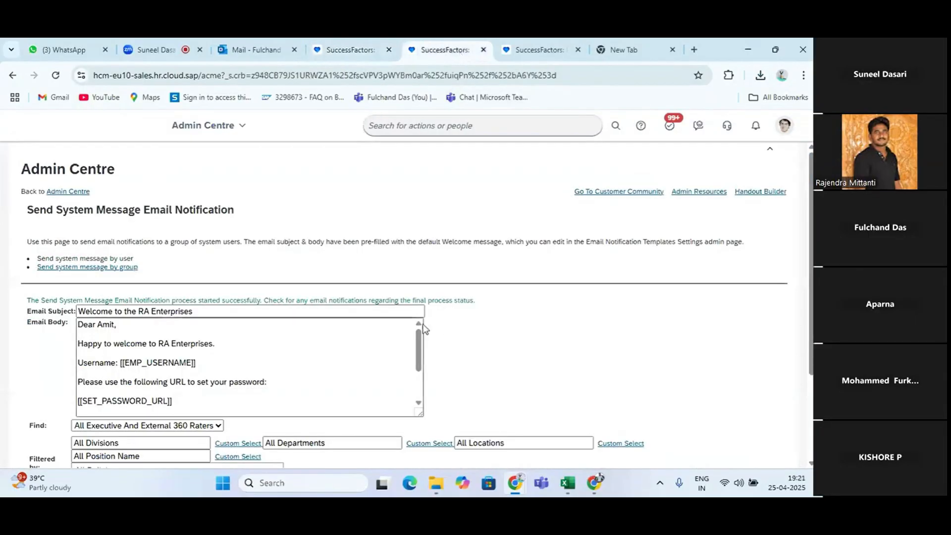
{"action": "scroll", "coordinate": [414, 342], "scroll_direction": "down", "scroll_amount": 2}
{"action": "scroll", "coordinate": [505, 375], "scroll_direction": "down", "scroll_amount": 3}
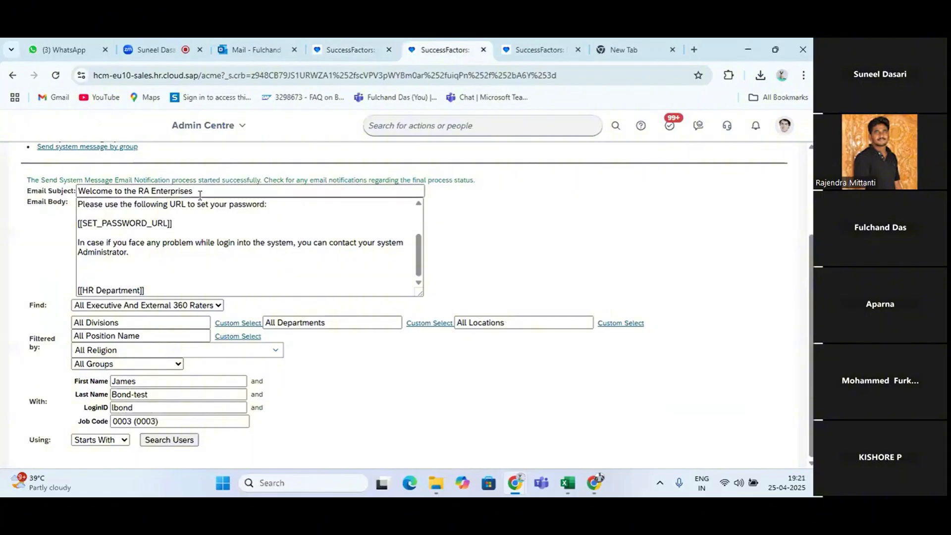
Reload the Send System Message Email Notification page and agree to resubmit its form
{"action": "scroll", "coordinate": [200, 196], "scroll_direction": "up", "scroll_amount": 3}
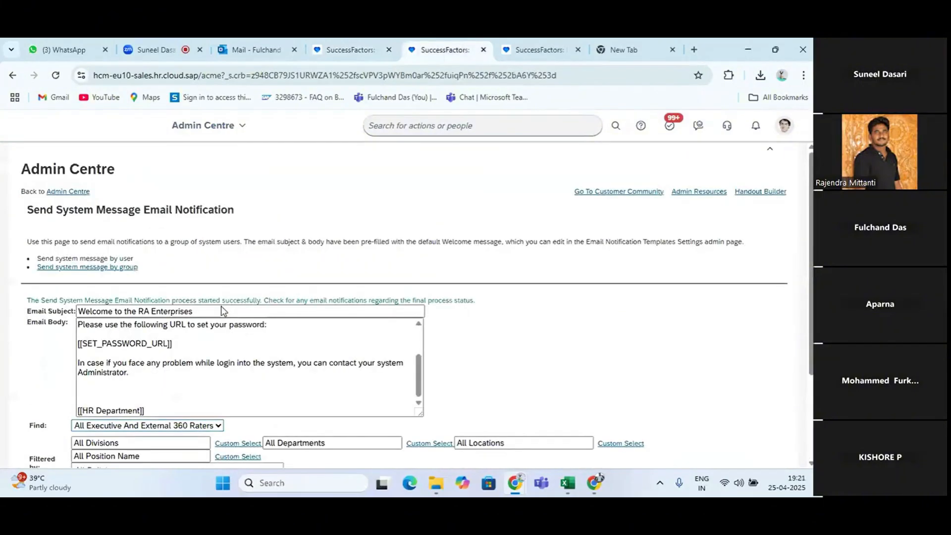
{"action": "left_click", "coordinate": [55, 75]}
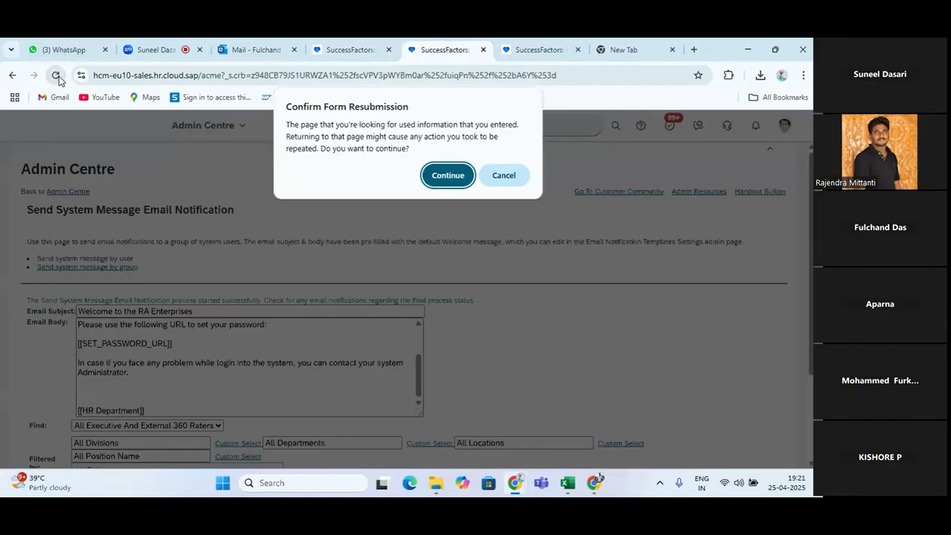
{"action": "left_click", "coordinate": [449, 176]}
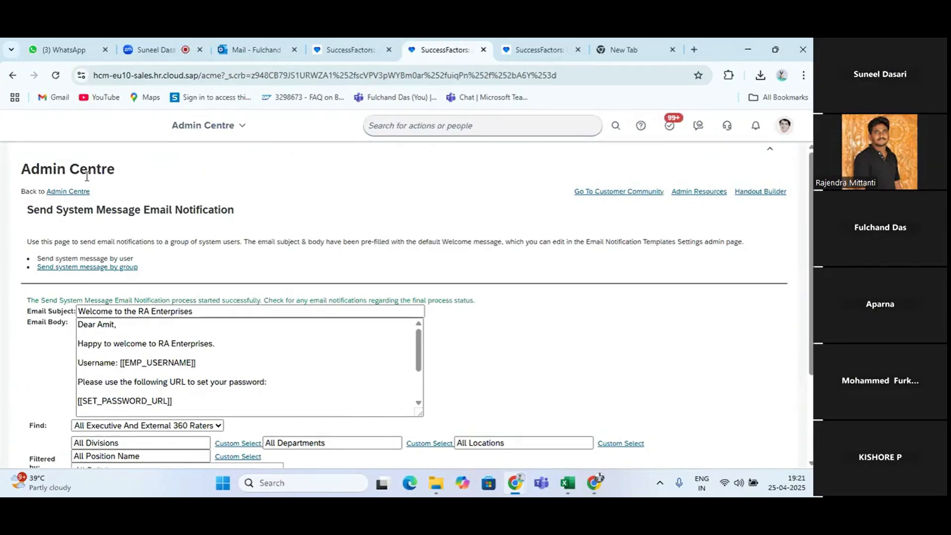
Return to the Admin Centre and open Send User Welcome Email from the Update User Information tools
{"action": "left_click", "coordinate": [74, 193]}
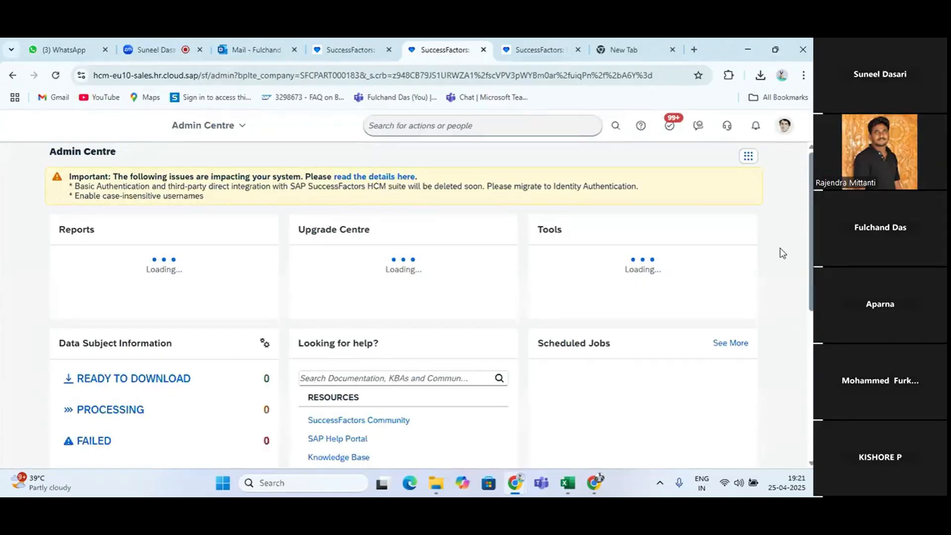
{"action": "left_click", "coordinate": [740, 232]}
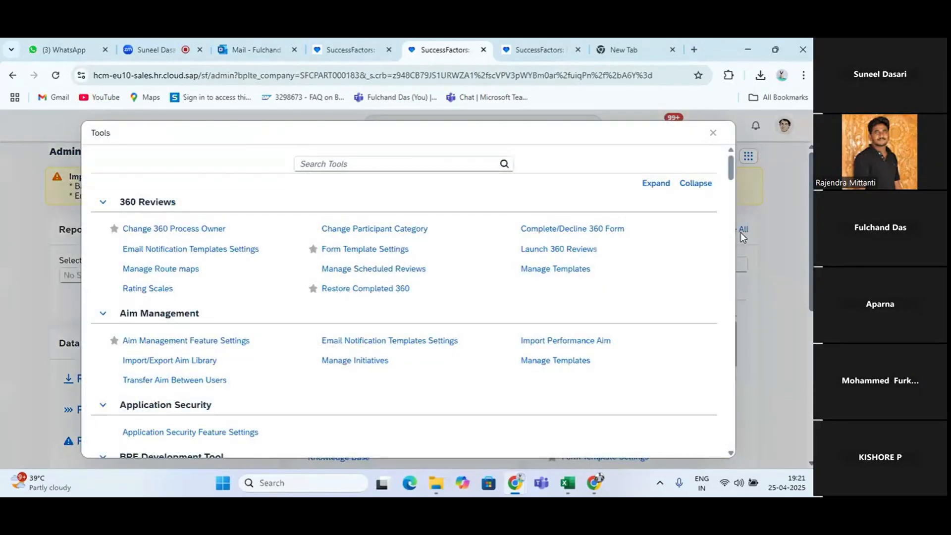
{"action": "scroll", "coordinate": [398, 332], "scroll_direction": "down", "scroll_amount": 10}
{"action": "scroll", "coordinate": [398, 332], "scroll_direction": "down", "scroll_amount": 10}
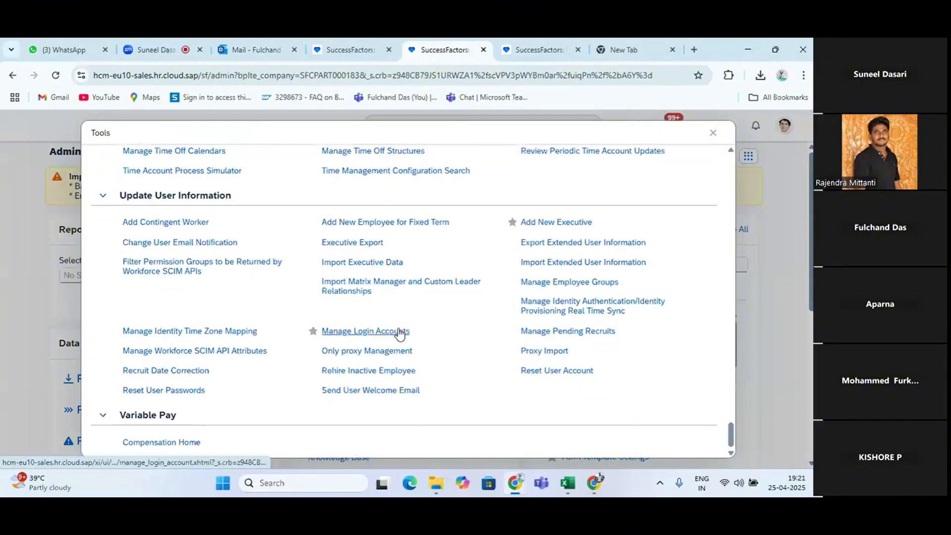
{"action": "left_click", "coordinate": [366, 395]}
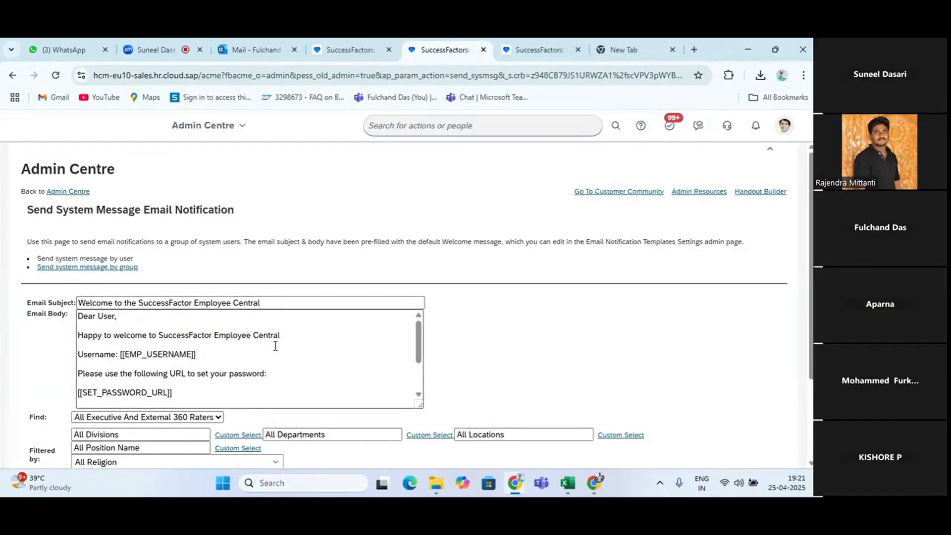
Search for the test employee by login ID, accepting the matching suggestion to fill in the remaining user criteria
{"action": "scroll", "coordinate": [225, 383], "scroll_direction": "down", "scroll_amount": 1}
{"action": "scroll", "coordinate": [332, 375], "scroll_direction": "down", "scroll_amount": 2}
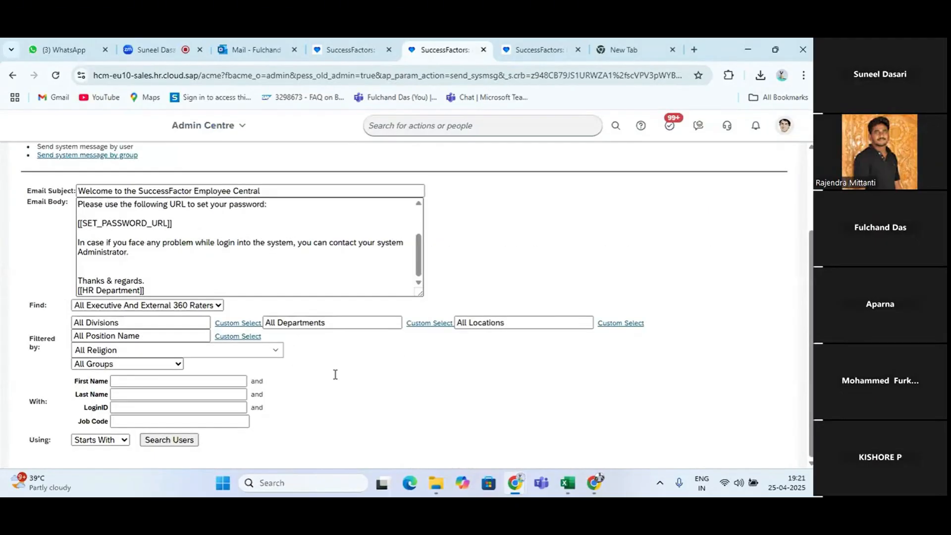
{"action": "left_click", "coordinate": [138, 407]}
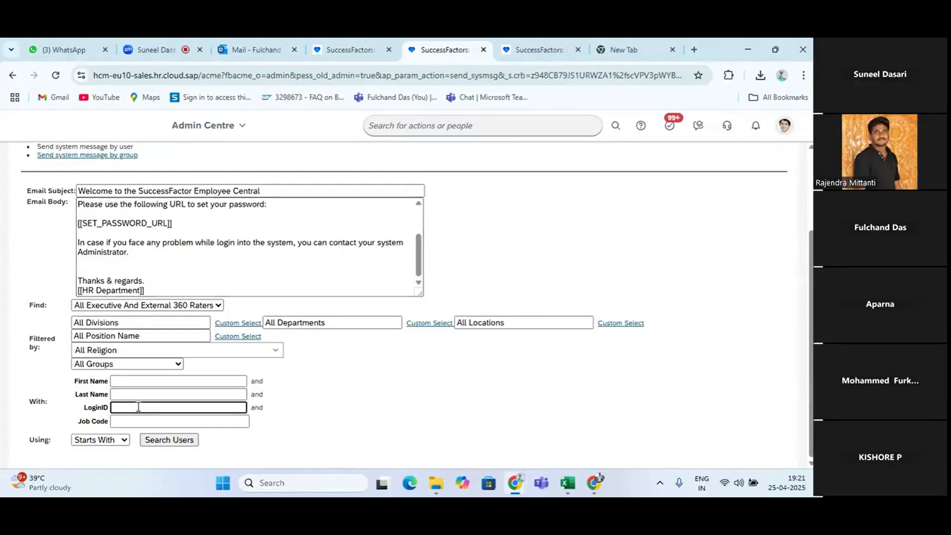
{"action": "type", "text": "L"}
{"action": "key", "text": "BackSpace"}
{"action": "type", "text": "lonond"}
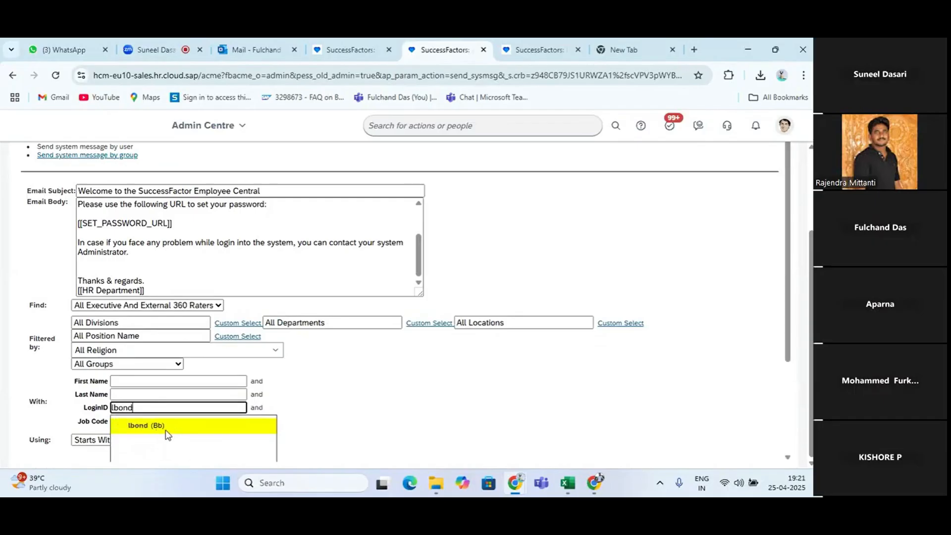
{"action": "left_click", "coordinate": [169, 426]}
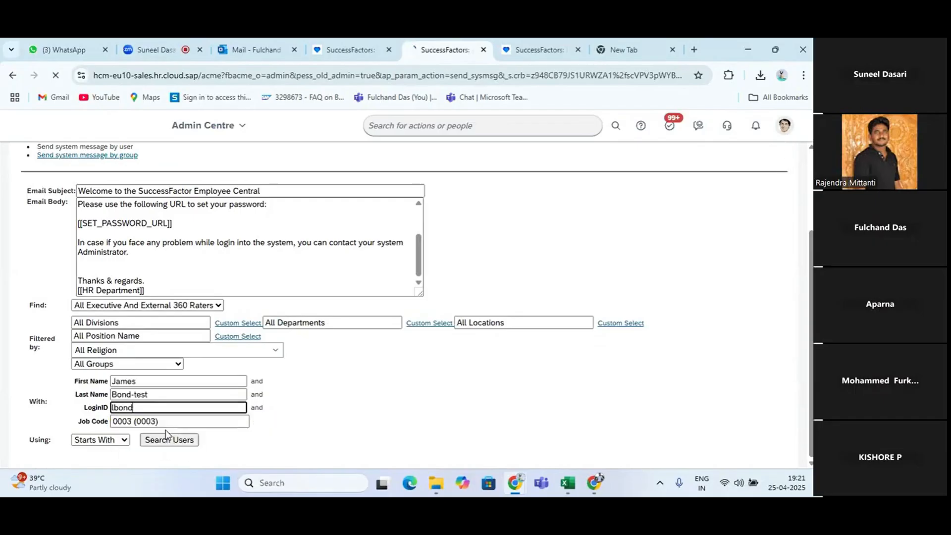
{"action": "left_click", "coordinate": [168, 437]}
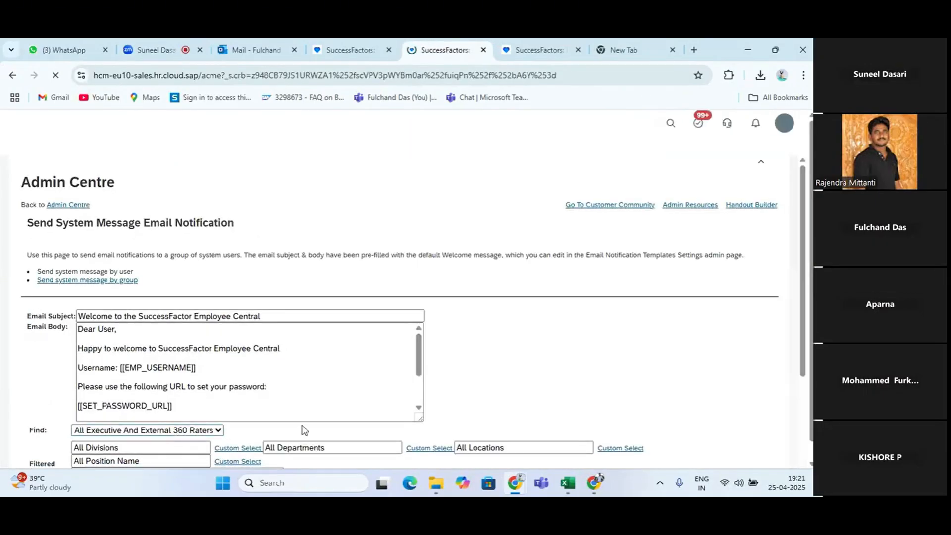
Select the test employee in the search results and send them the system message
{"action": "scroll", "coordinate": [302, 430], "scroll_direction": "down", "scroll_amount": 4}
{"action": "left_click", "coordinate": [35, 435]}
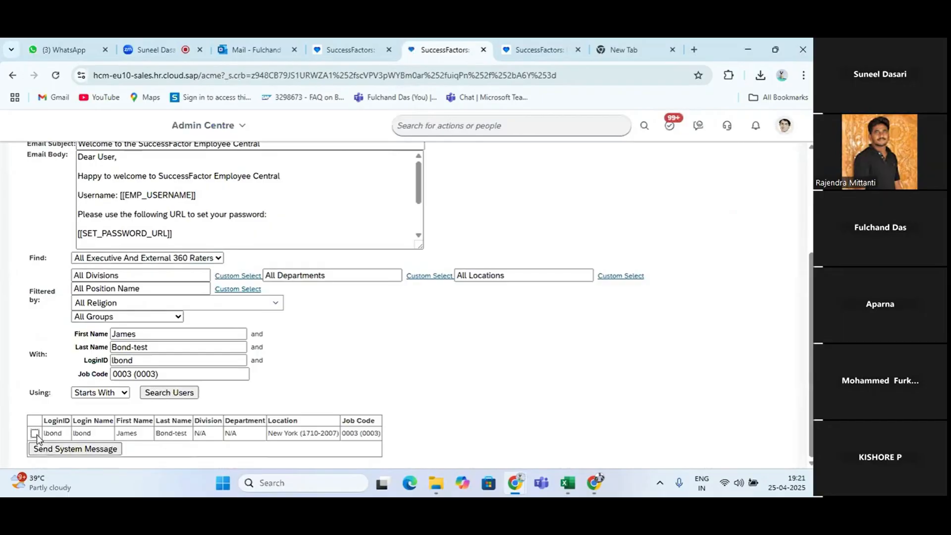
{"action": "left_click", "coordinate": [66, 449]}
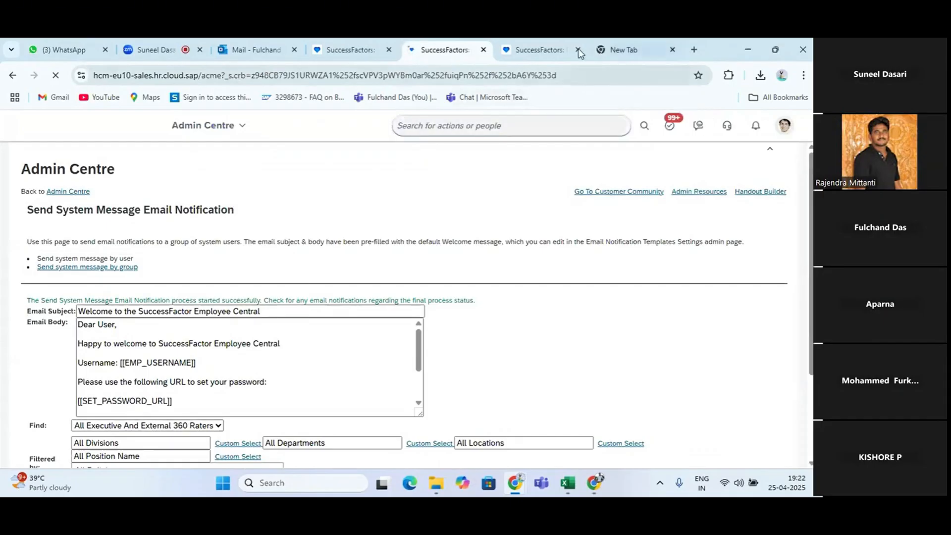
Switch to Gmail, refresh the inbox and read the new "Welcome to the SuccessFactor Employee Central" email through its closing lines
{"action": "left_click", "coordinate": [601, 481]}
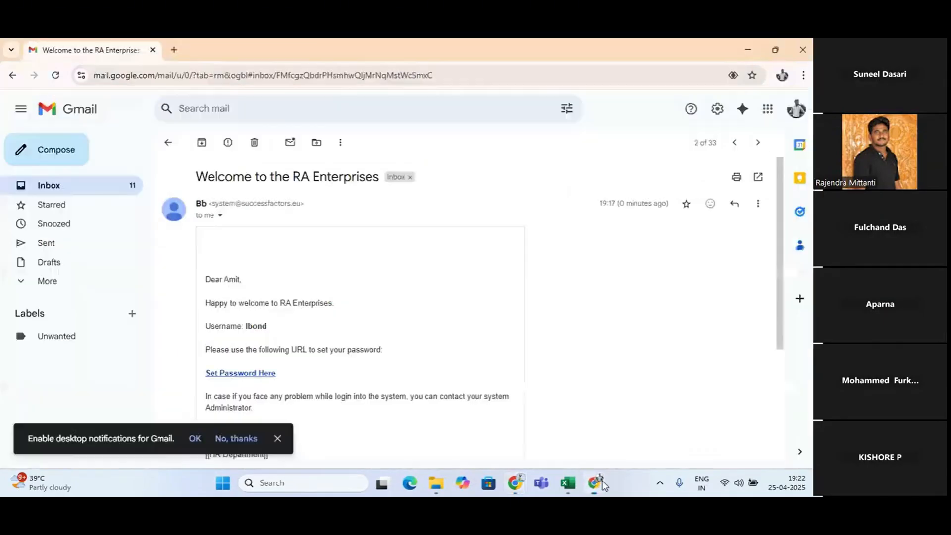
{"action": "left_click", "coordinate": [13, 76]}
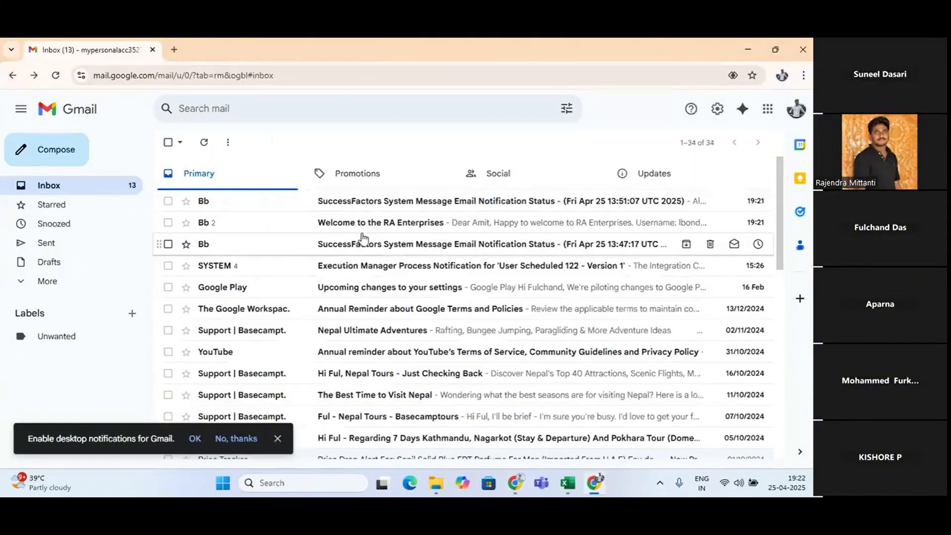
{"action": "left_click", "coordinate": [55, 77]}
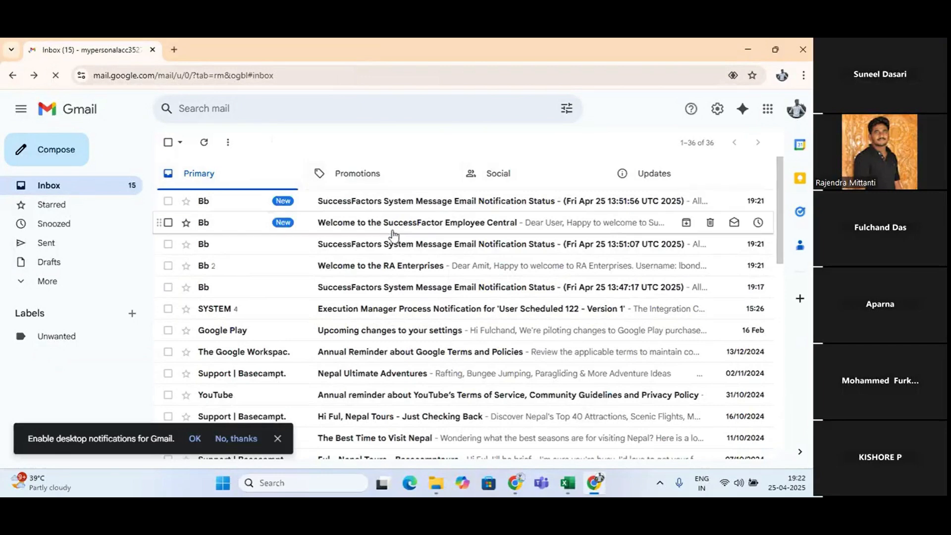
{"action": "left_click", "coordinate": [349, 224]}
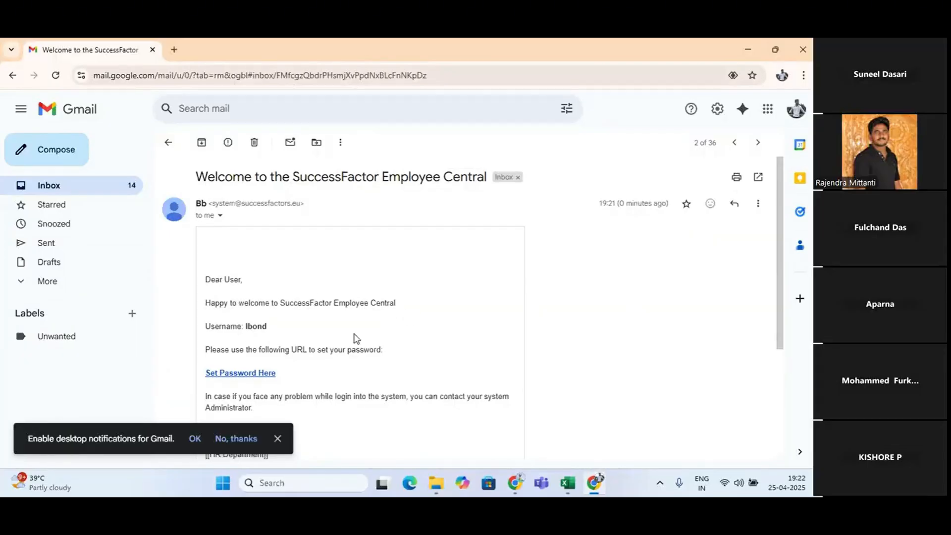
{"action": "scroll", "coordinate": [299, 333], "scroll_direction": "down", "scroll_amount": 2}
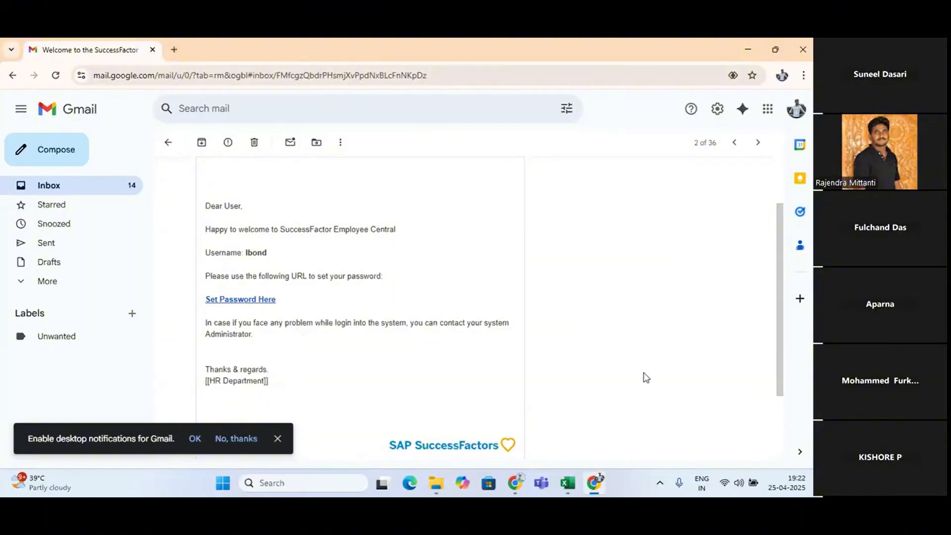
{"action": "key", "text": "alt+Tab"}
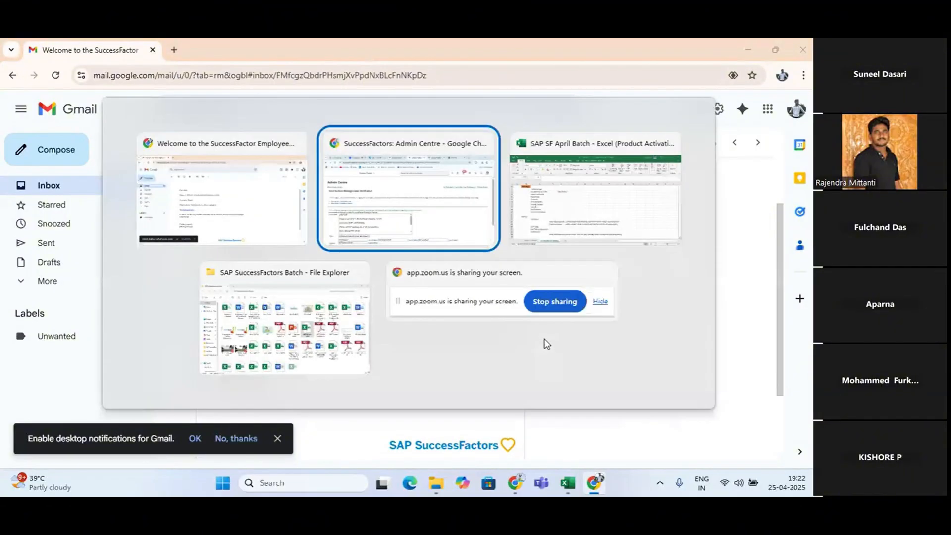
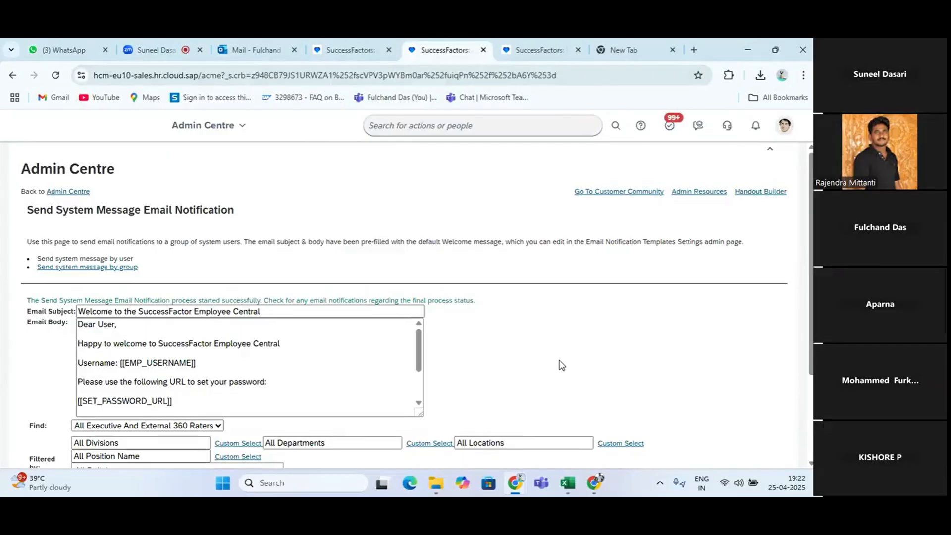
From the Email Notification Templates page's recent downloads, open the ADMIN_KBA_WELCOME_MESSAGE archive and read its template file in the text editor
{"action": "left_click", "coordinate": [347, 47]}
{"action": "left_click", "coordinate": [760, 76]}
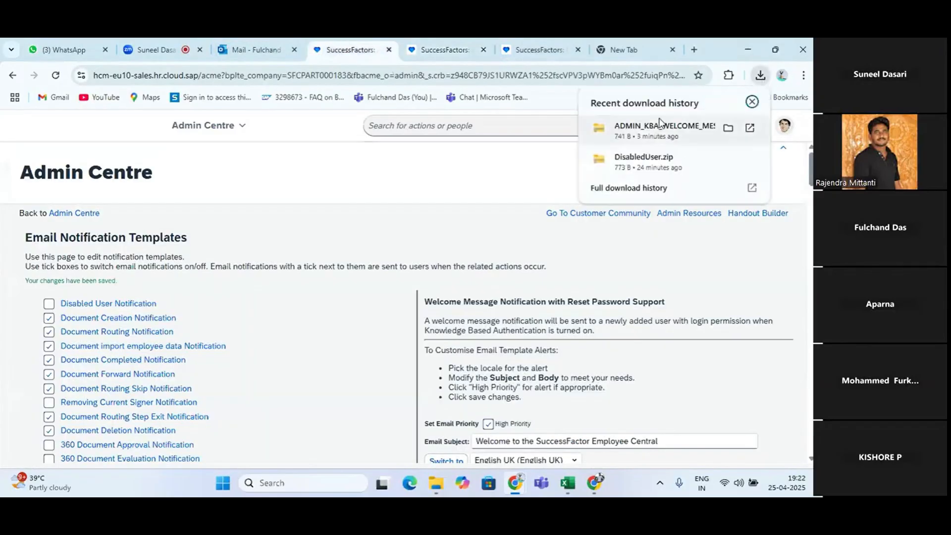
{"action": "left_click", "coordinate": [643, 126]}
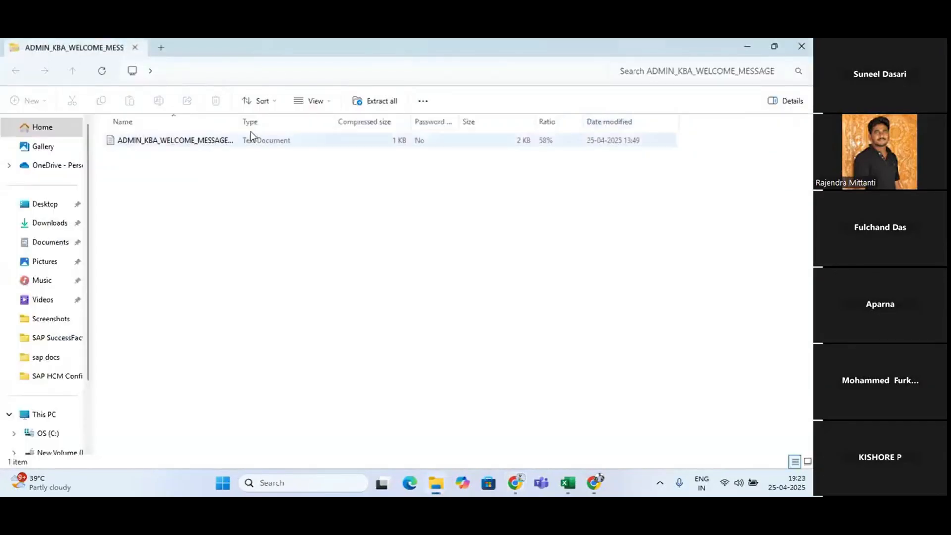
{"action": "double_click", "coordinate": [191, 141]}
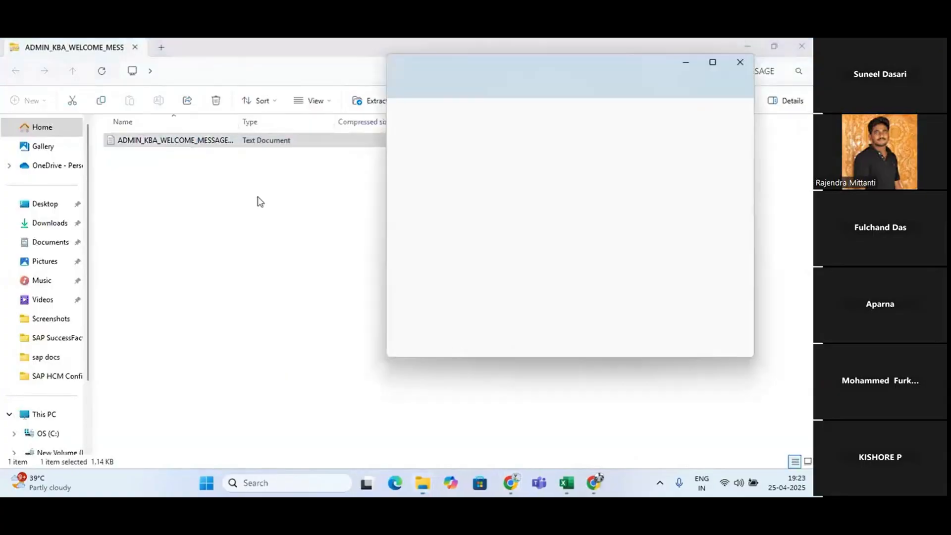
{"action": "left_click", "coordinate": [713, 62]}
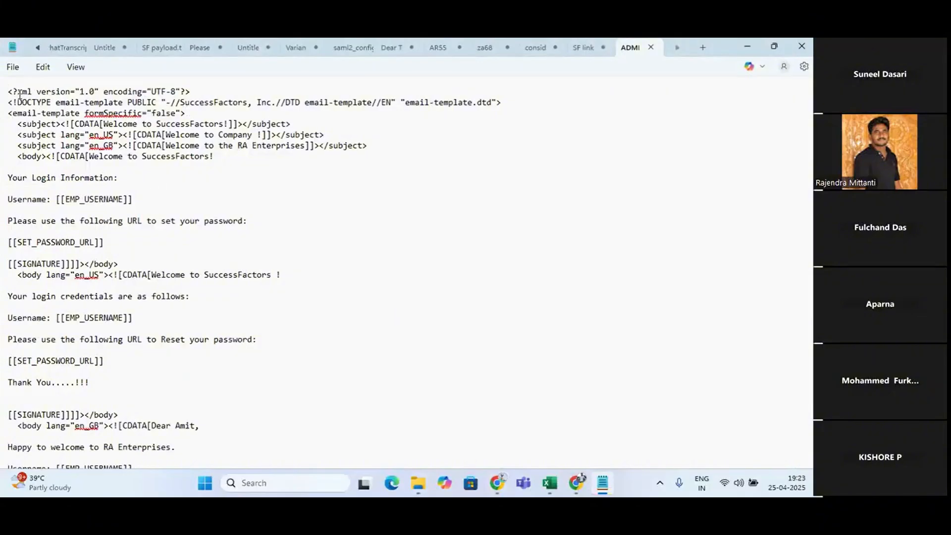
{"action": "left_click_drag", "start_coordinate": [18, 92], "coordinate": [78, 100]}
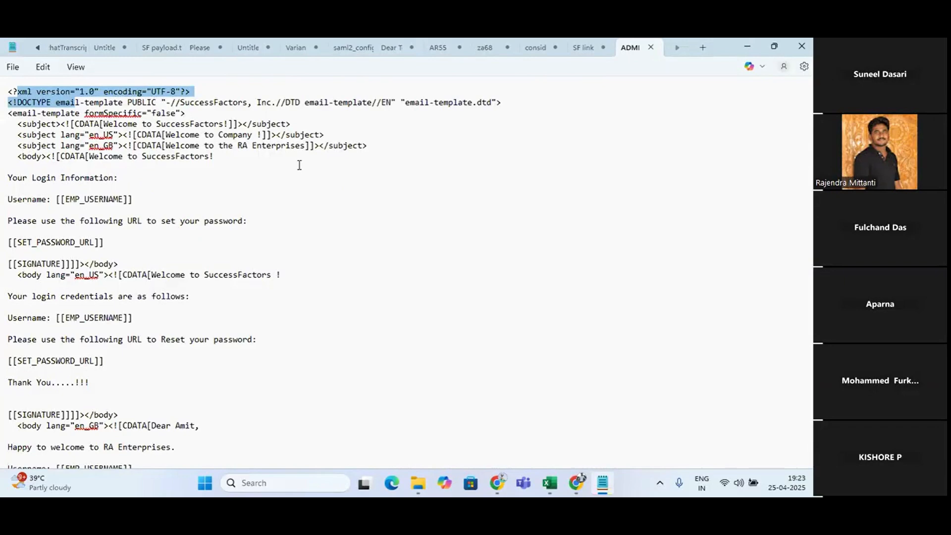
Close the template text file and return to the Email Notification Templates page to view its offline upload and download options
{"action": "left_click", "coordinate": [651, 48]}
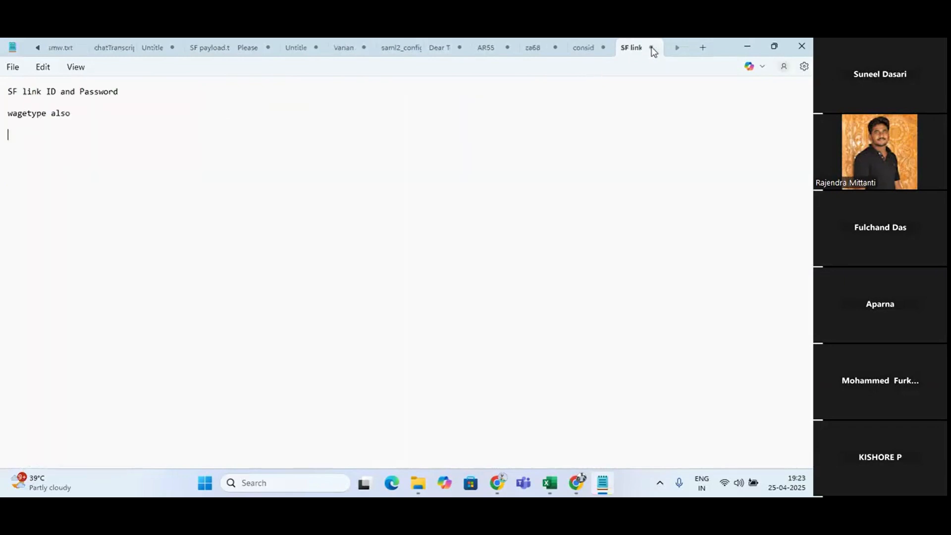
{"action": "left_click", "coordinate": [745, 48]}
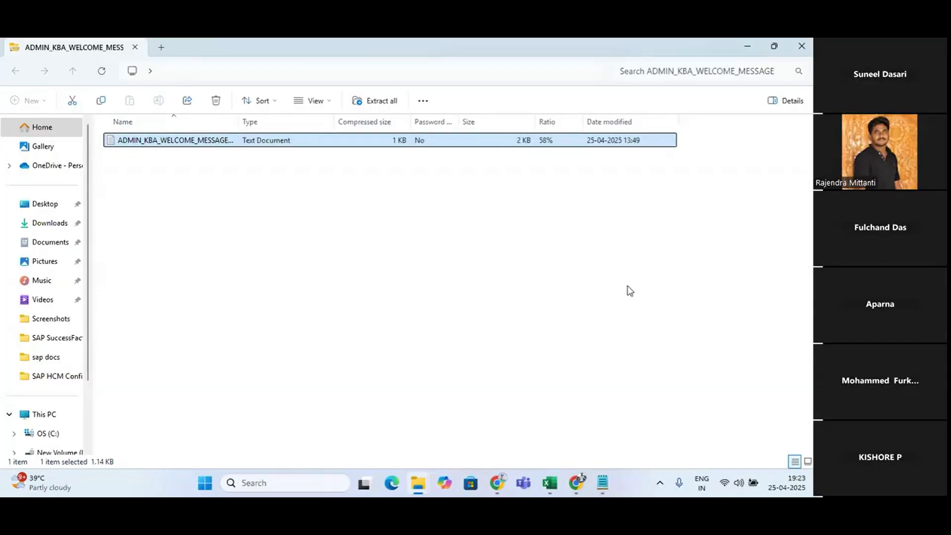
{"action": "left_click", "coordinate": [750, 46]}
{"action": "scroll", "coordinate": [583, 286], "scroll_direction": "down", "scroll_amount": 8}
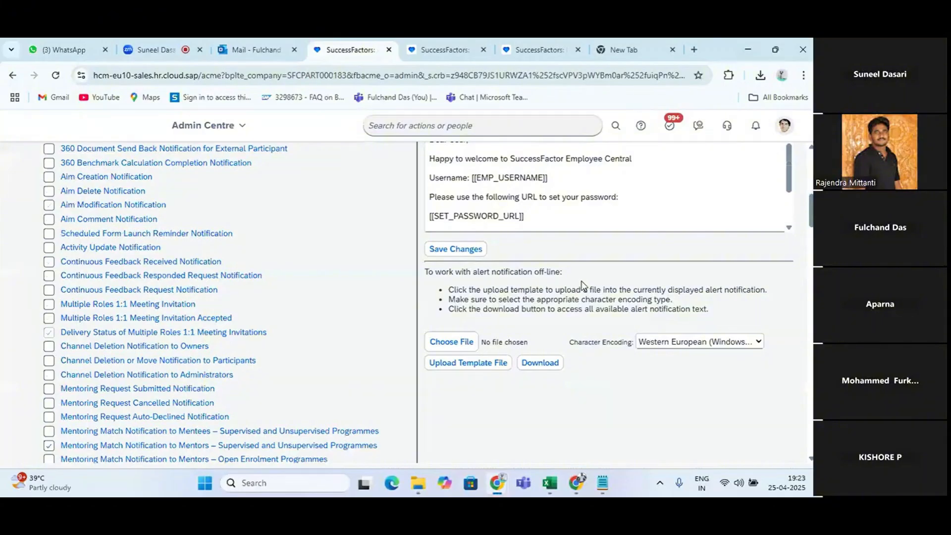
{"action": "scroll", "coordinate": [582, 286], "scroll_direction": "up", "scroll_amount": 4}
{"action": "scroll", "coordinate": [584, 287], "scroll_direction": "up", "scroll_amount": 5}
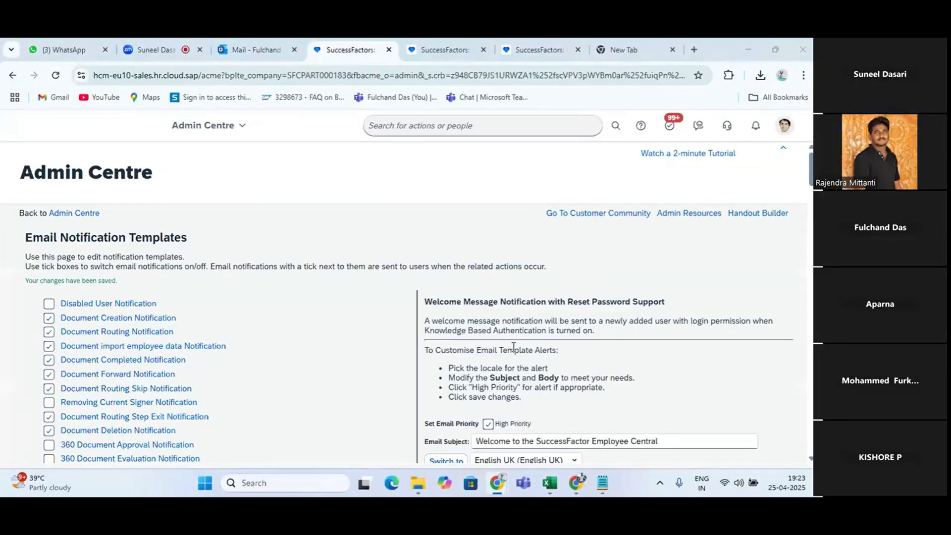
Switch to the Excel notes workbook and enter "Change Language" in cell C30 of the Introduction to Mastery sheet
{"action": "key", "text": "alt+Tab"}
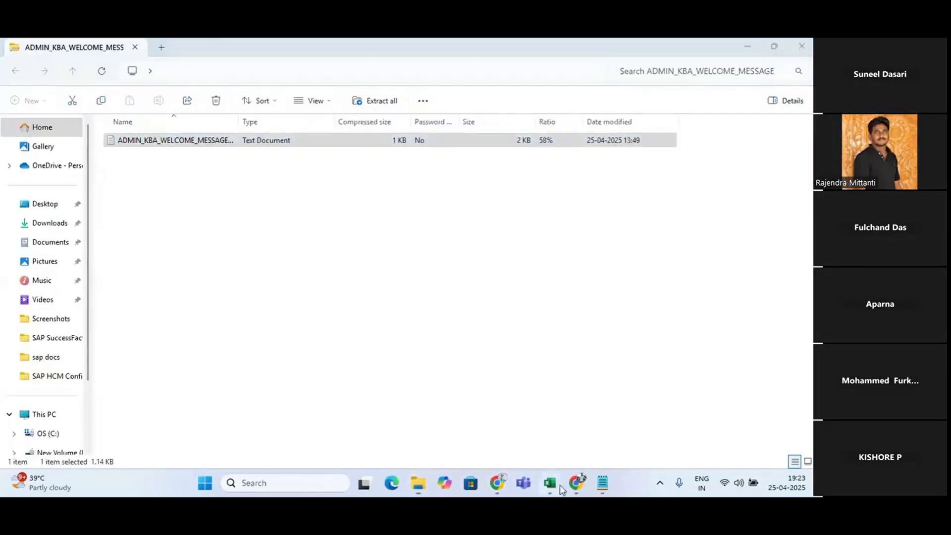
{"action": "left_click", "coordinate": [551, 484]}
{"action": "scroll", "coordinate": [204, 348], "scroll_direction": "down", "scroll_amount": 2}
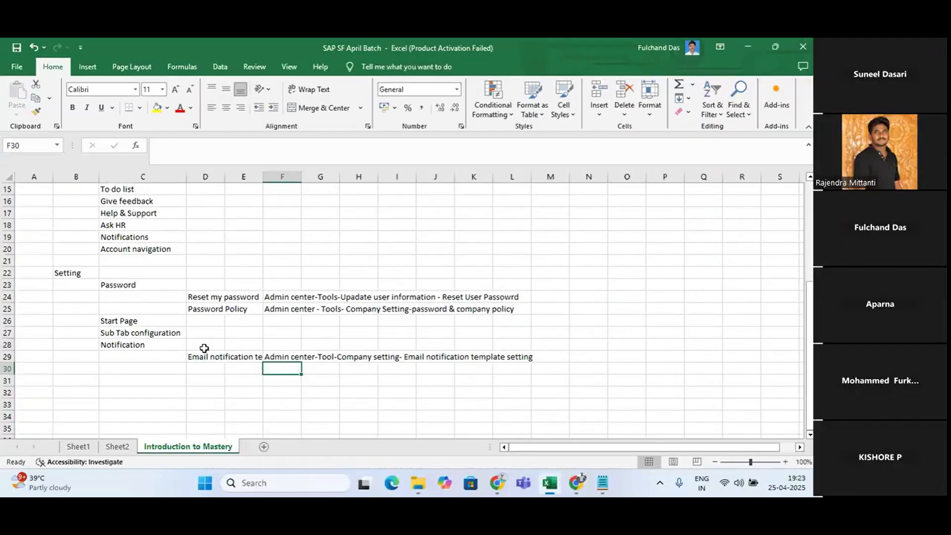
{"action": "left_click", "coordinate": [140, 371]}
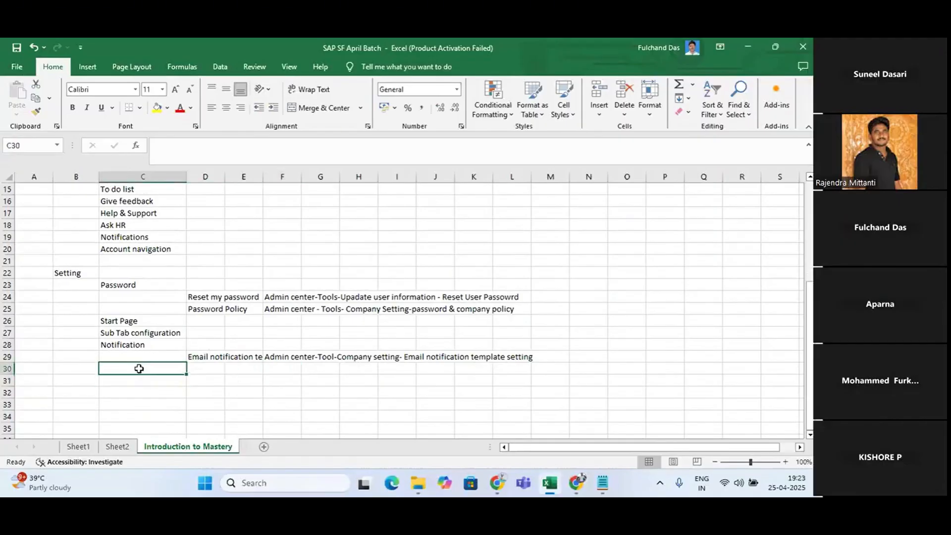
{"action": "type", "text": "Change"}
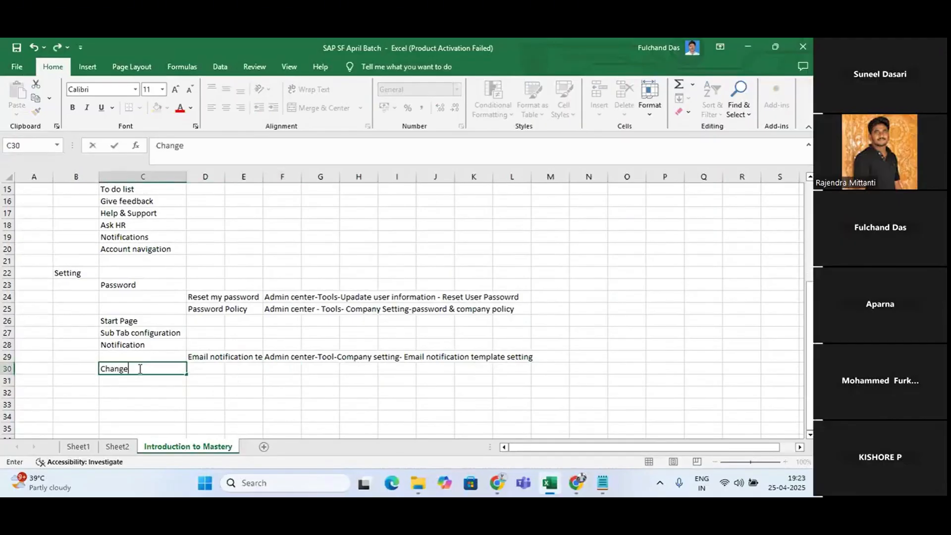
{"action": "type", "text": " Language"}
{"action": "key", "text": "Return"}
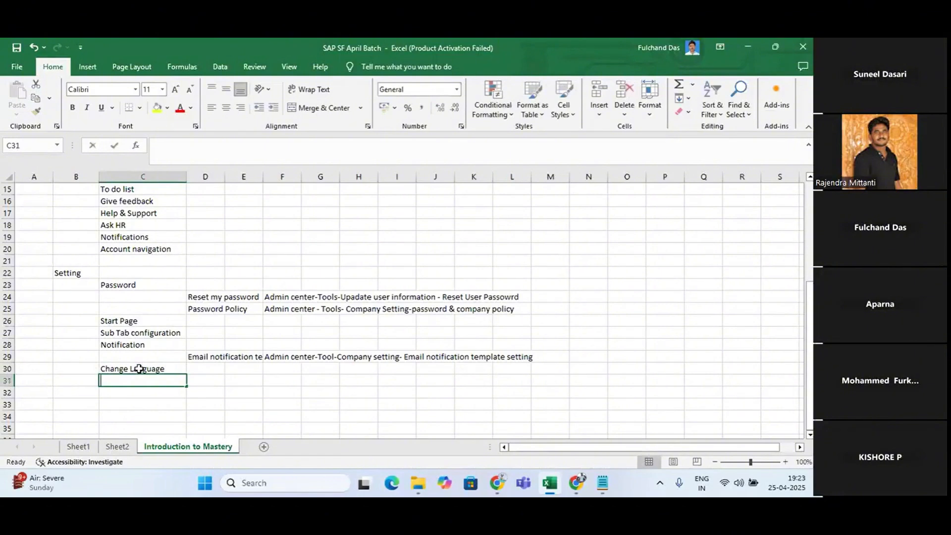
Enter "Compensation Format" in cell C31
{"action": "type", "text": "Compensat"}
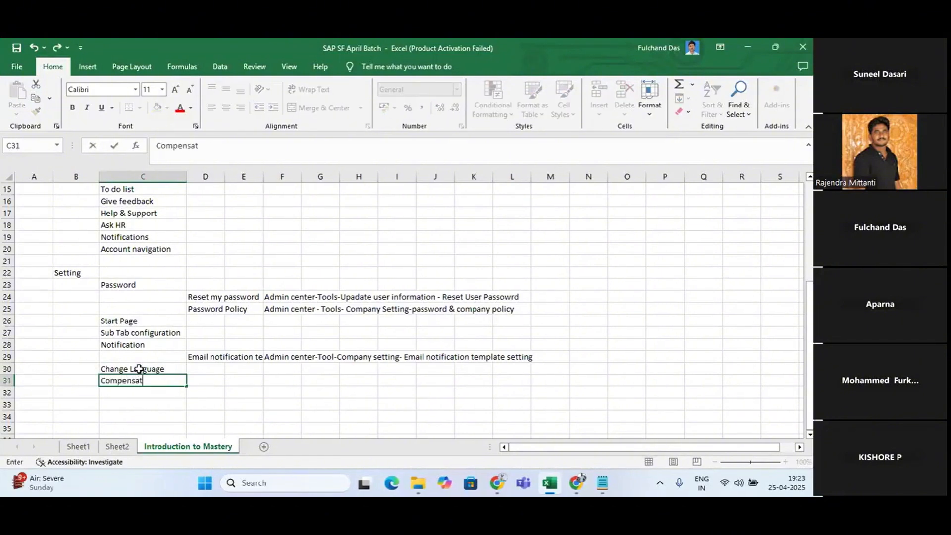
{"action": "type", "text": "ion Format"}
{"action": "key", "text": "Return"}
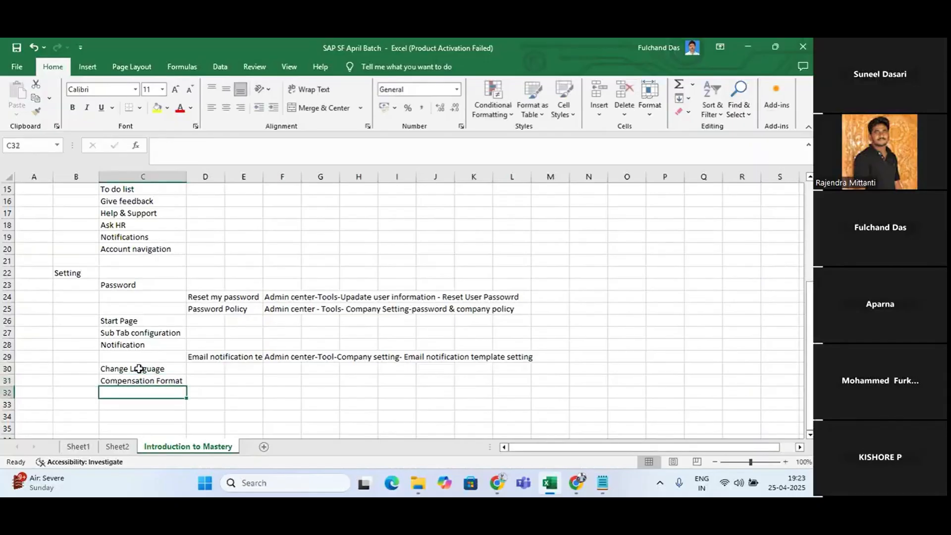
Enter "Acessibility setting" in cell C32
{"action": "type", "text": "A"}
{"action": "key", "text": "BackSpace"}
{"action": "key", "text": "BackSpace"}
{"action": "key", "text": "BackSpace"}
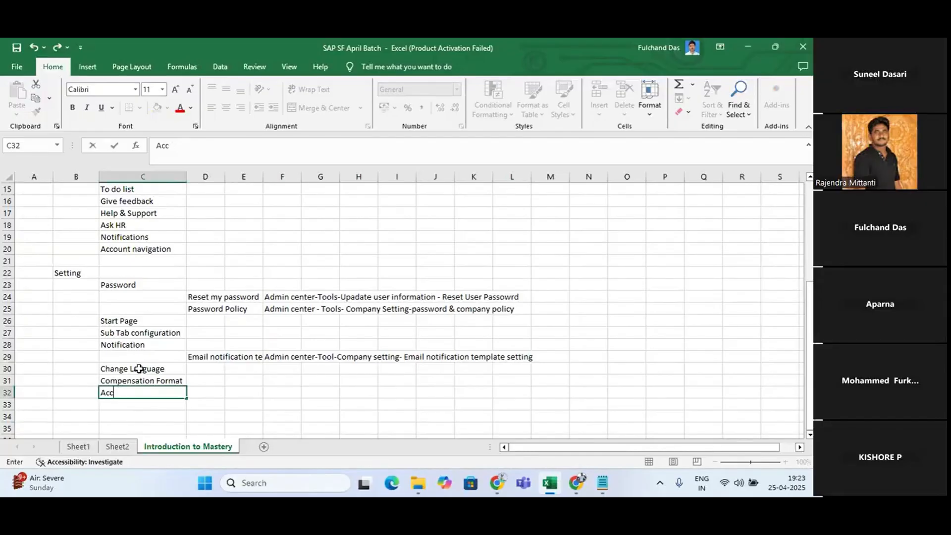
{"action": "type", "text": "essibility"}
{"action": "key", "text": "BackSpace"}
{"action": "key", "text": "BackSpace"}
{"action": "type", "text": "ty setting"}
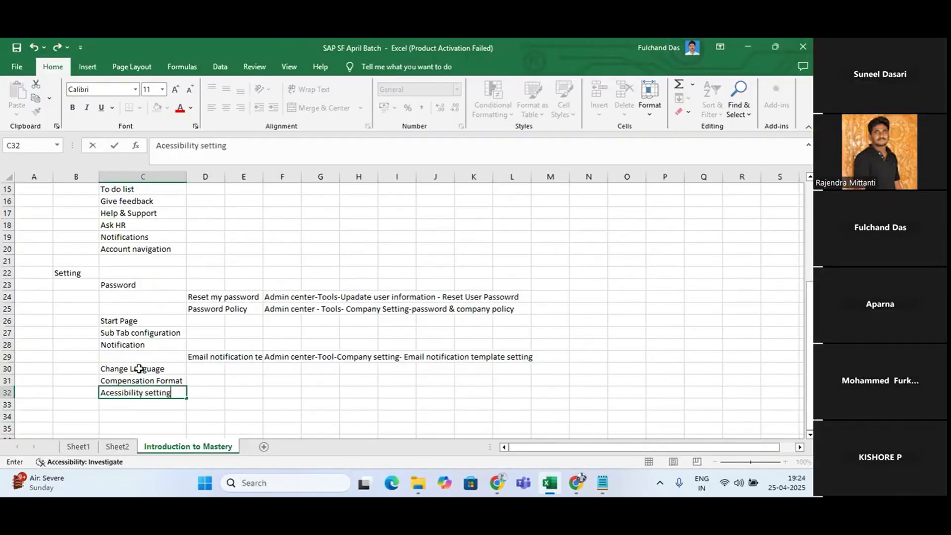
{"action": "key", "text": "Return"}
Switch back to SuccessFactors in Chrome and view the Only proxy section of the account settings
{"action": "key", "text": "alt+Tab"}
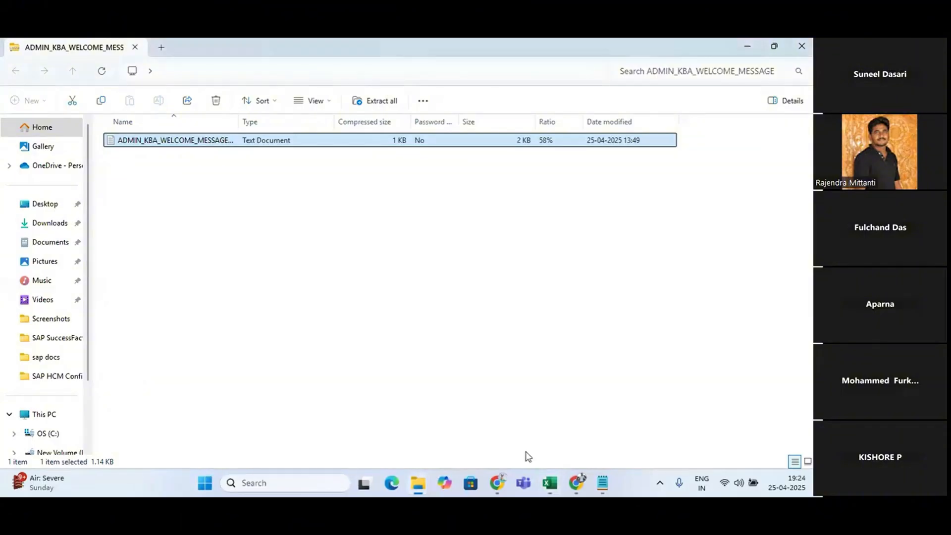
{"action": "left_click", "coordinate": [497, 483]}
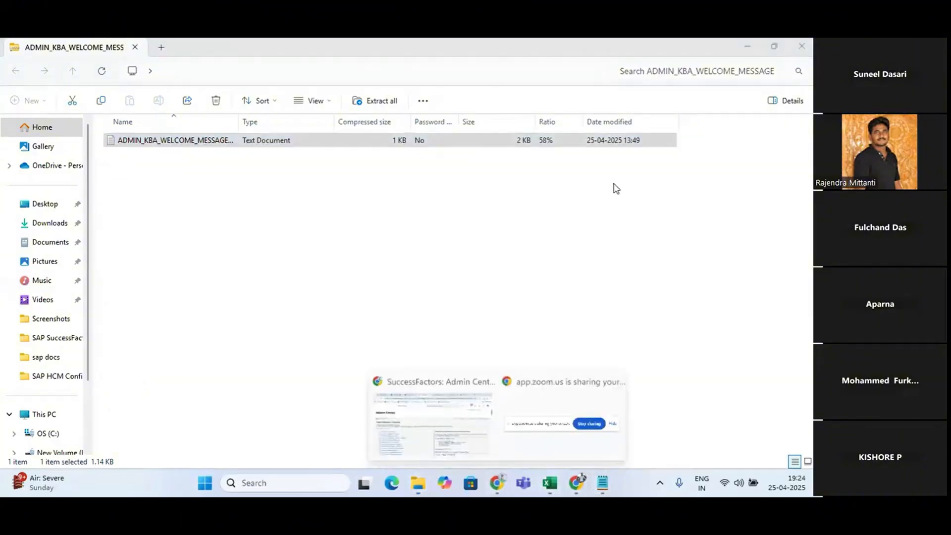
{"action": "left_click", "coordinate": [476, 411]}
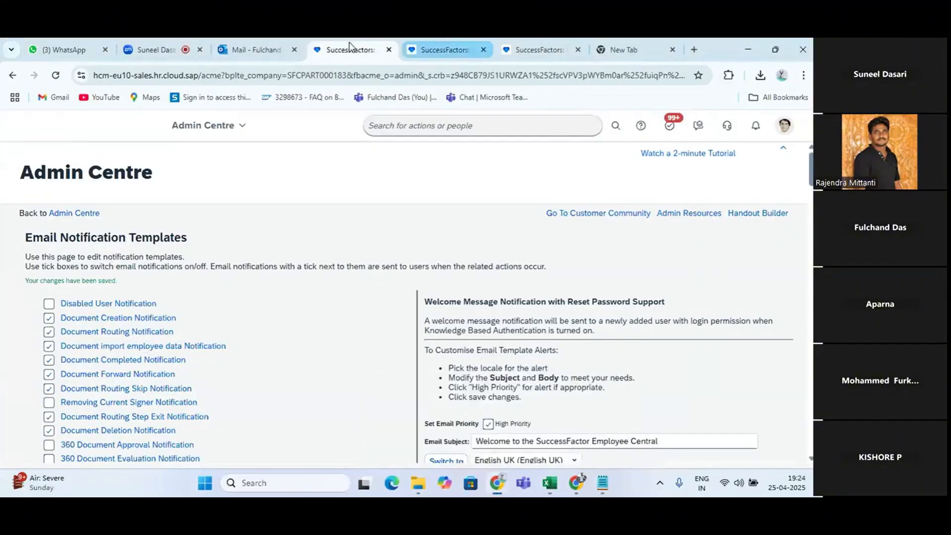
{"action": "left_click", "coordinate": [441, 47]}
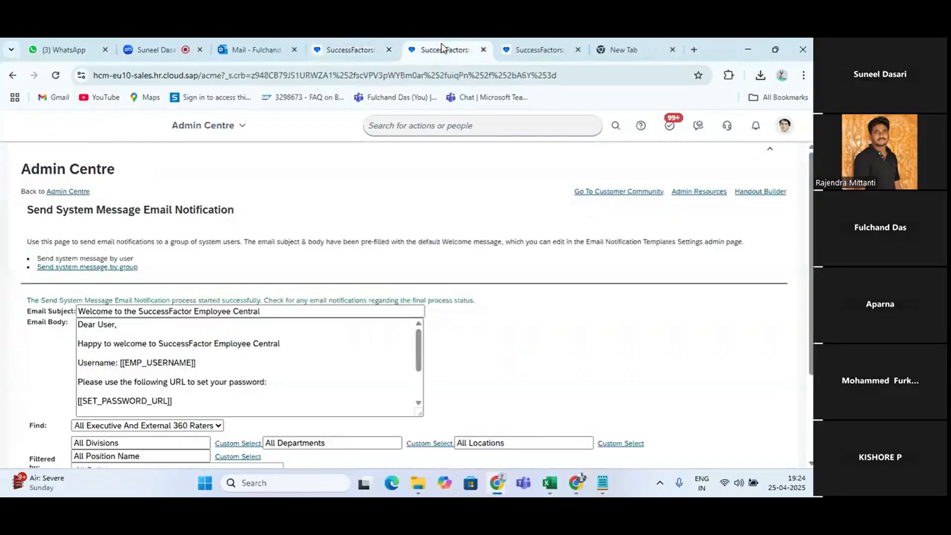
{"action": "left_click", "coordinate": [784, 125]}
{"action": "left_click", "coordinate": [735, 216]}
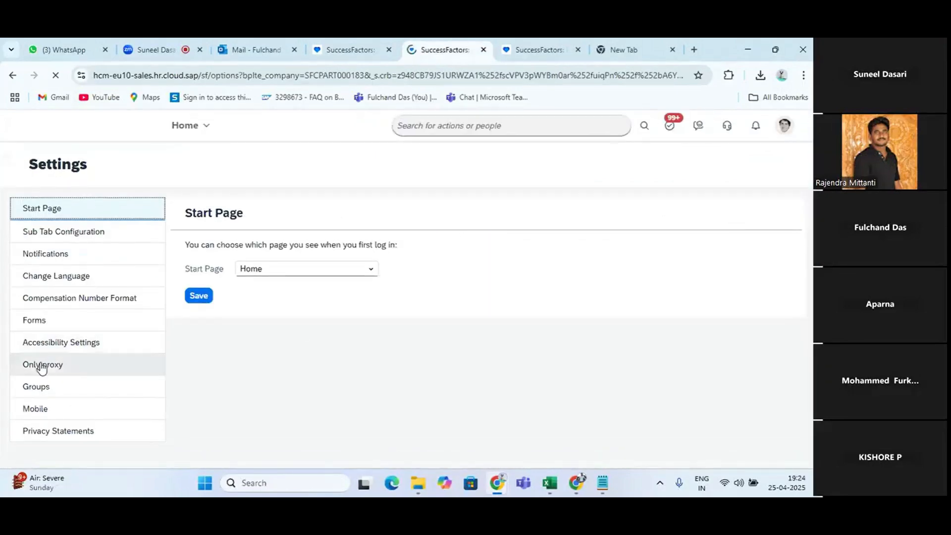
{"action": "left_click", "coordinate": [18, 370]}
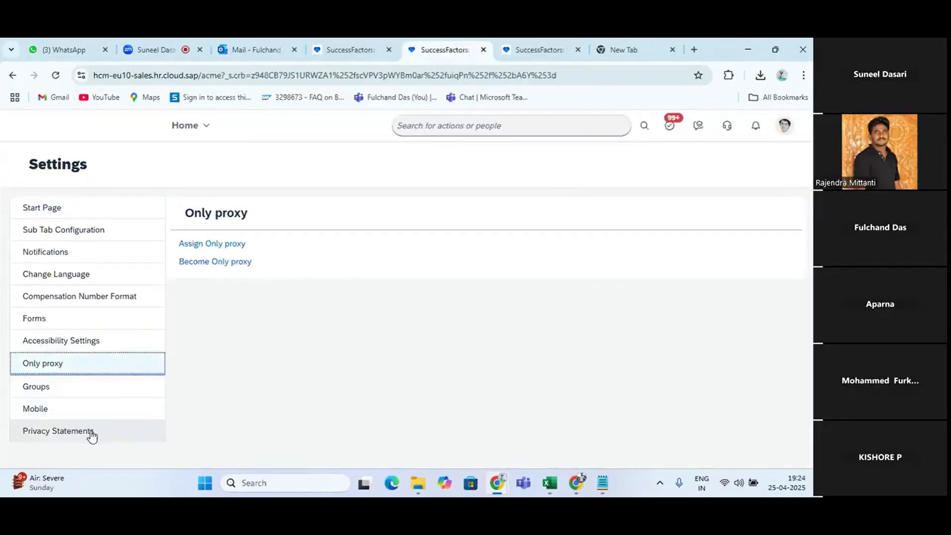
Go to the Admin Centre and try to generate the Job Information report, dismissing the resulting message
{"action": "left_click", "coordinate": [784, 125]}
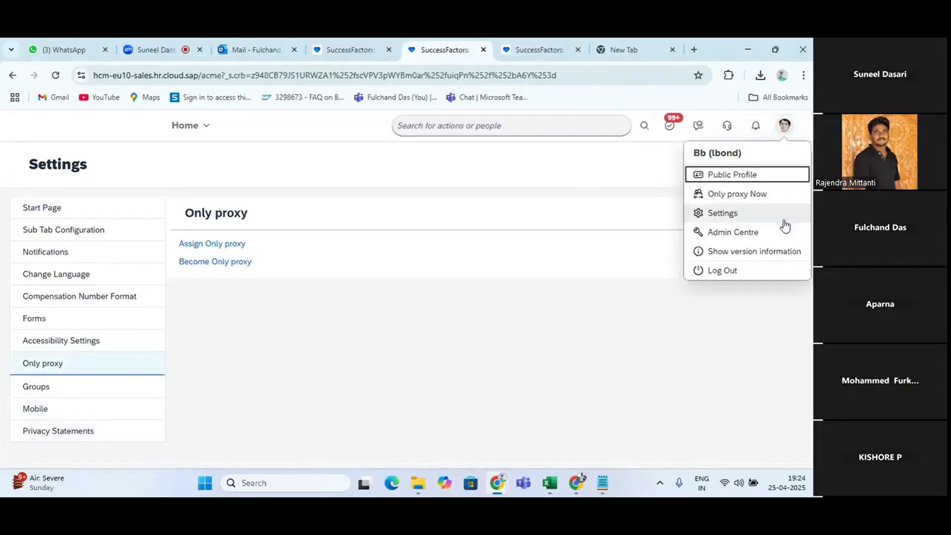
{"action": "left_click", "coordinate": [738, 243]}
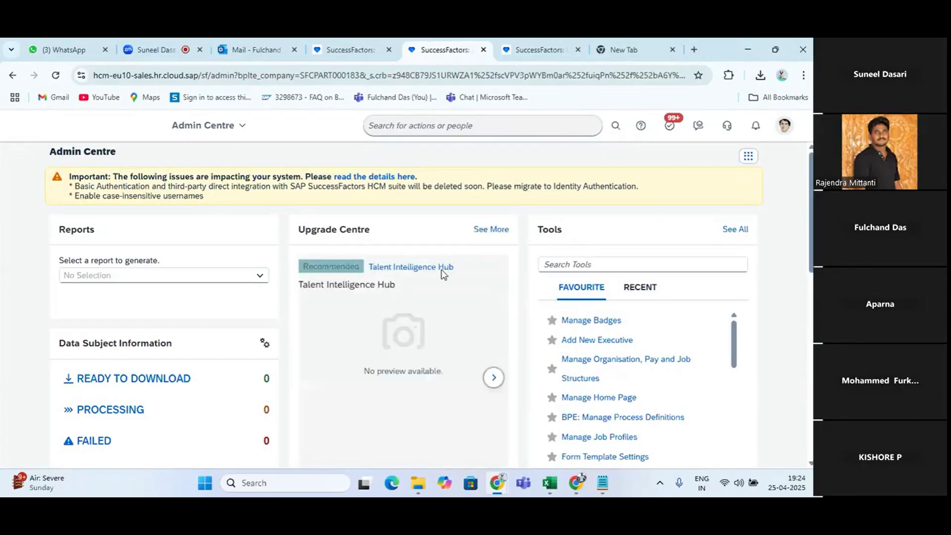
{"action": "left_click", "coordinate": [259, 276]}
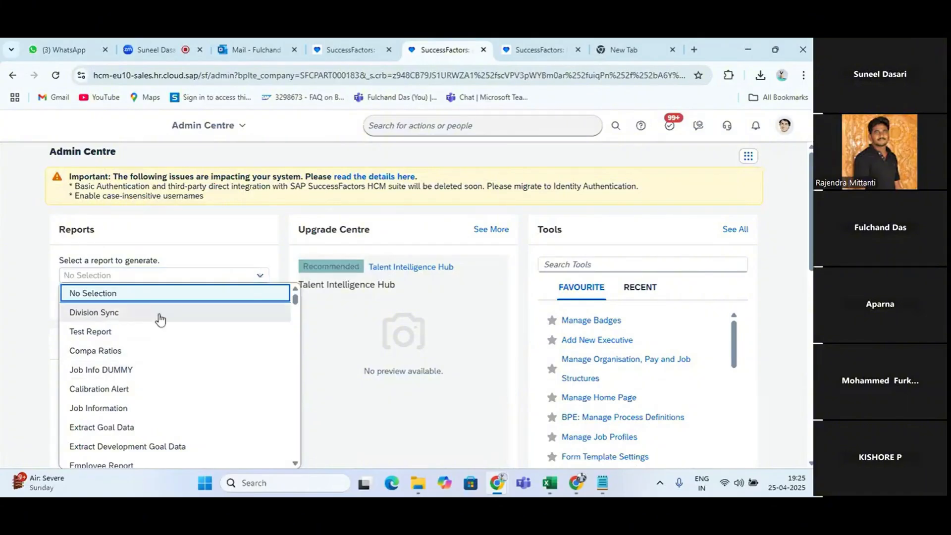
{"action": "left_click", "coordinate": [97, 411]}
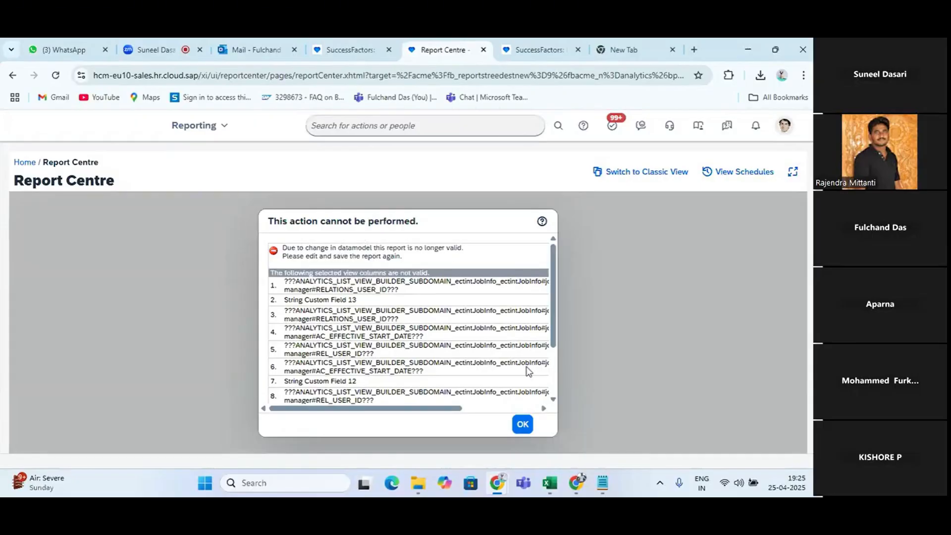
{"action": "left_click", "coordinate": [525, 427]}
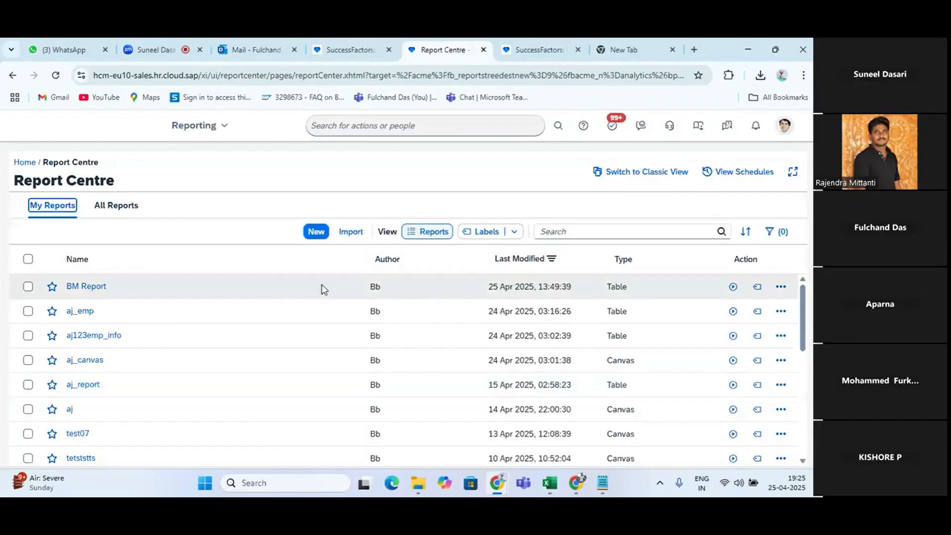
Look through the My Reports list in the Report Centre and return to the Admin Centre
{"action": "scroll", "coordinate": [130, 378], "scroll_direction": "down", "scroll_amount": 8}
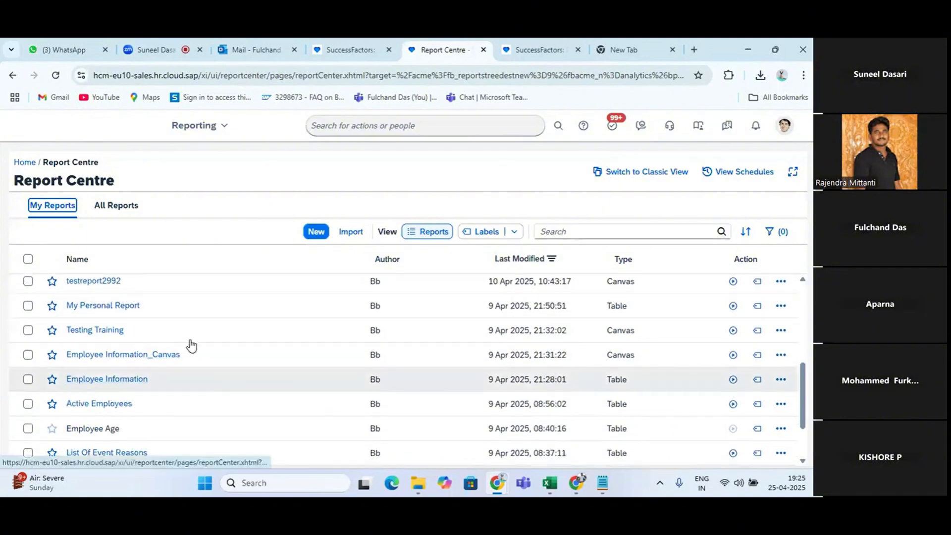
{"action": "left_click", "coordinate": [217, 132]}
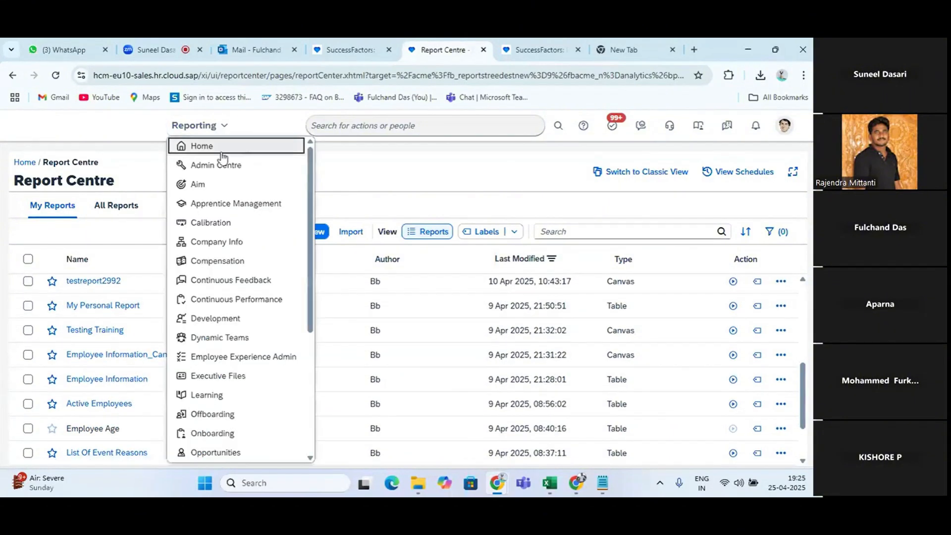
{"action": "left_click", "coordinate": [222, 165]}
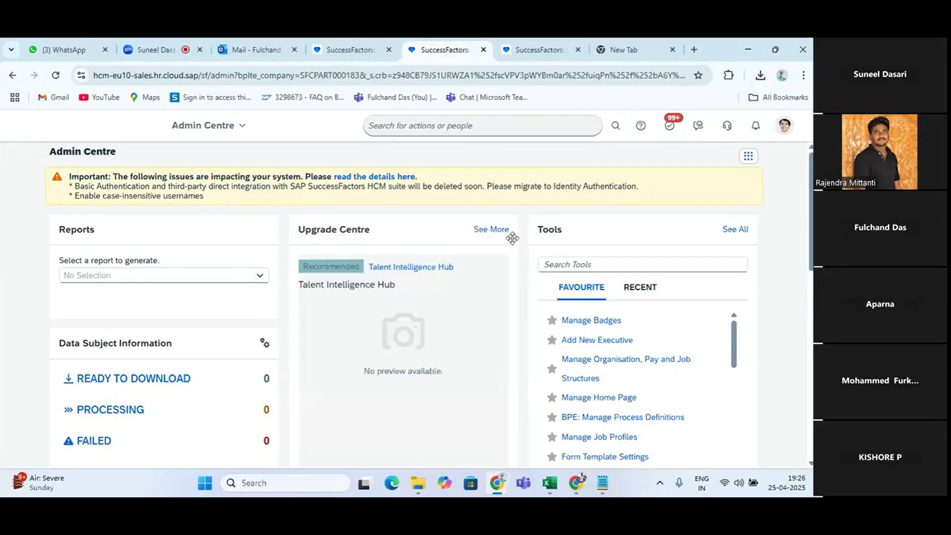
View the full Upgrade Centre, and back in the Admin Centre open the complete list of tools
{"action": "left_click", "coordinate": [489, 236]}
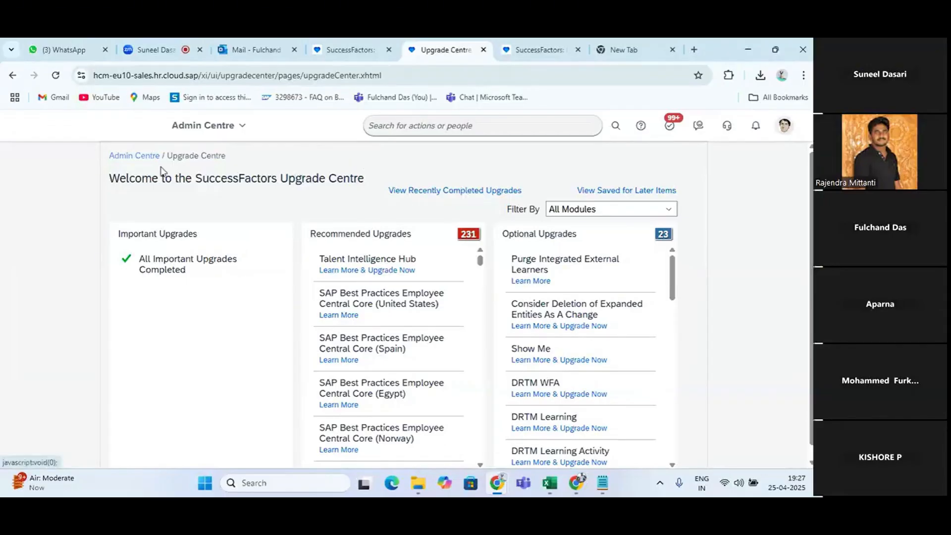
{"action": "left_click", "coordinate": [147, 156]}
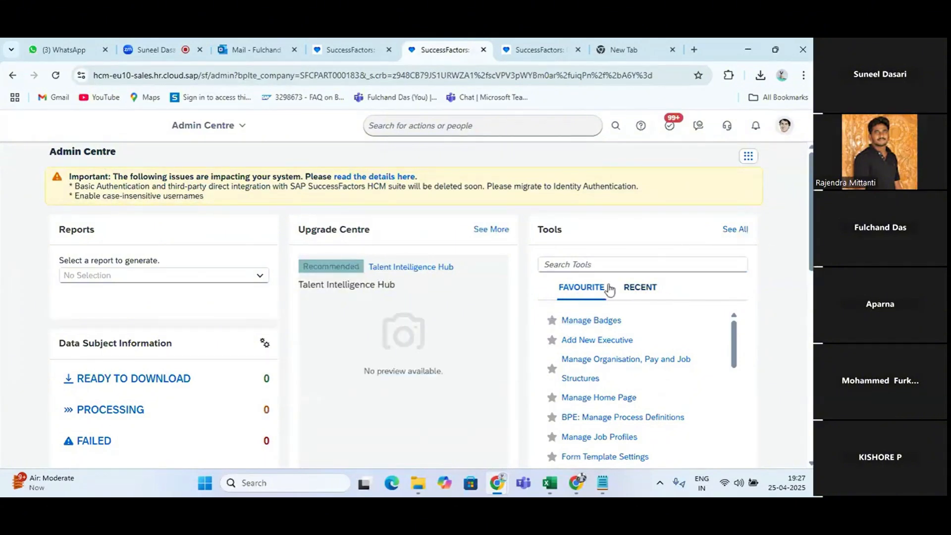
{"action": "left_click", "coordinate": [736, 230]}
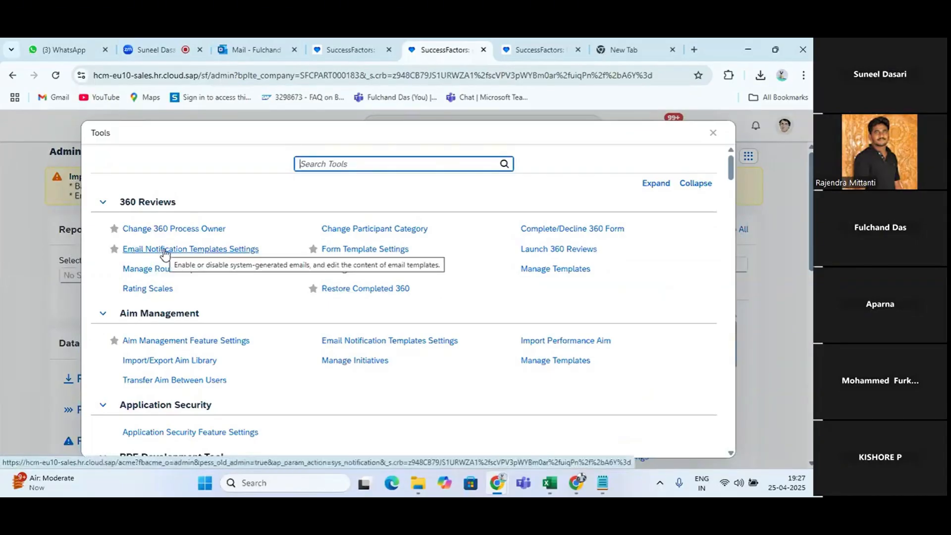
Add Email Notification Templates Settings under 360 Reviews to the favourites, close the tools list, and look through the favourite tools
{"action": "left_click", "coordinate": [115, 250]}
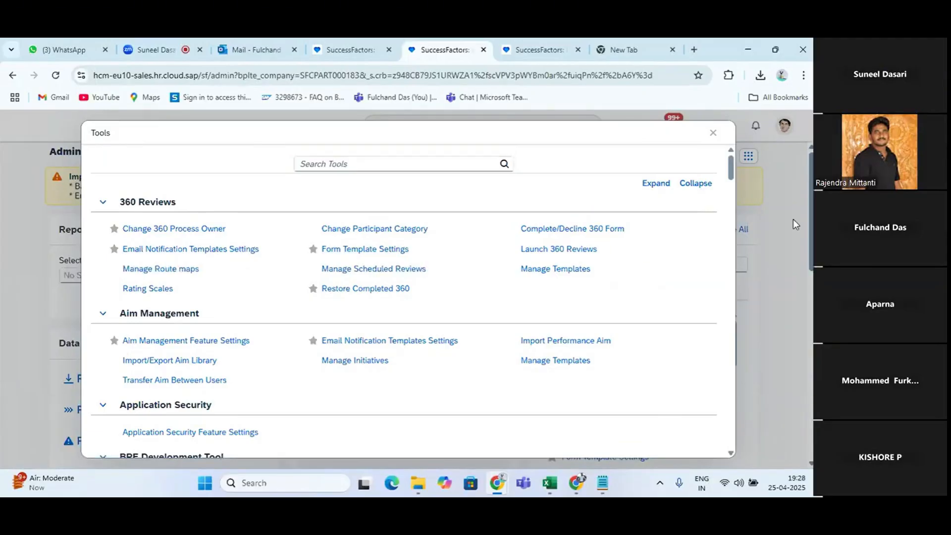
{"action": "left_click", "coordinate": [713, 133]}
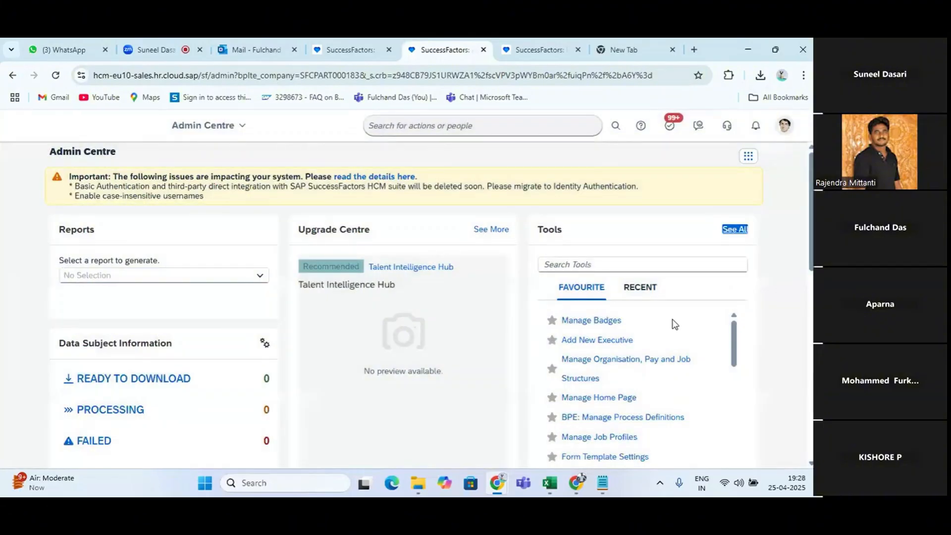
{"action": "scroll", "coordinate": [653, 397], "scroll_direction": "down", "scroll_amount": 5}
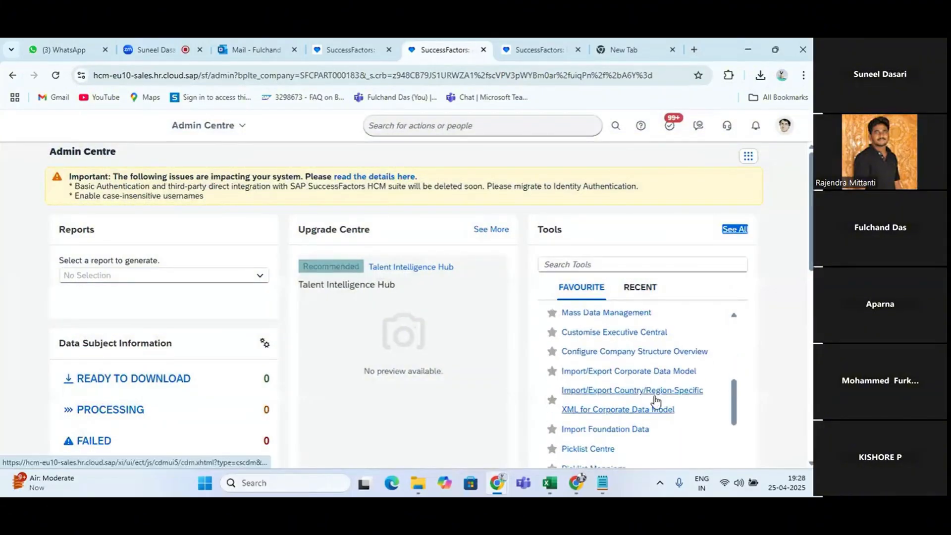
{"action": "scroll", "coordinate": [655, 400], "scroll_direction": "down", "scroll_amount": 3}
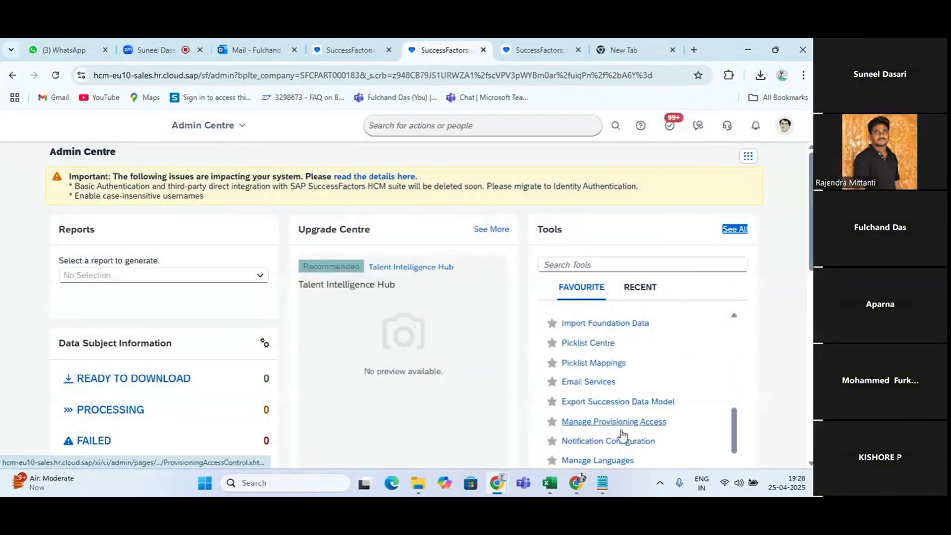
{"action": "scroll", "coordinate": [621, 385], "scroll_direction": "down", "scroll_amount": 3}
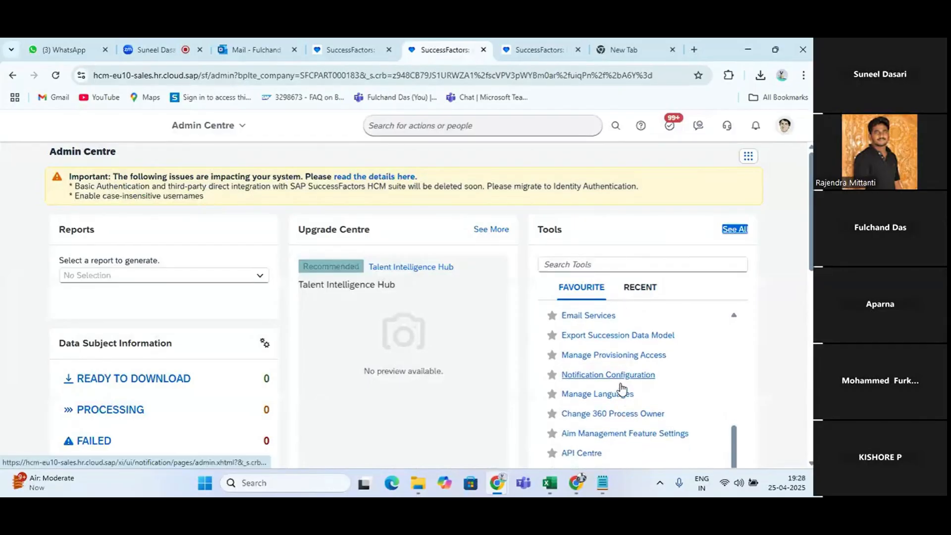
{"action": "scroll", "coordinate": [622, 389], "scroll_direction": "up", "scroll_amount": 6}
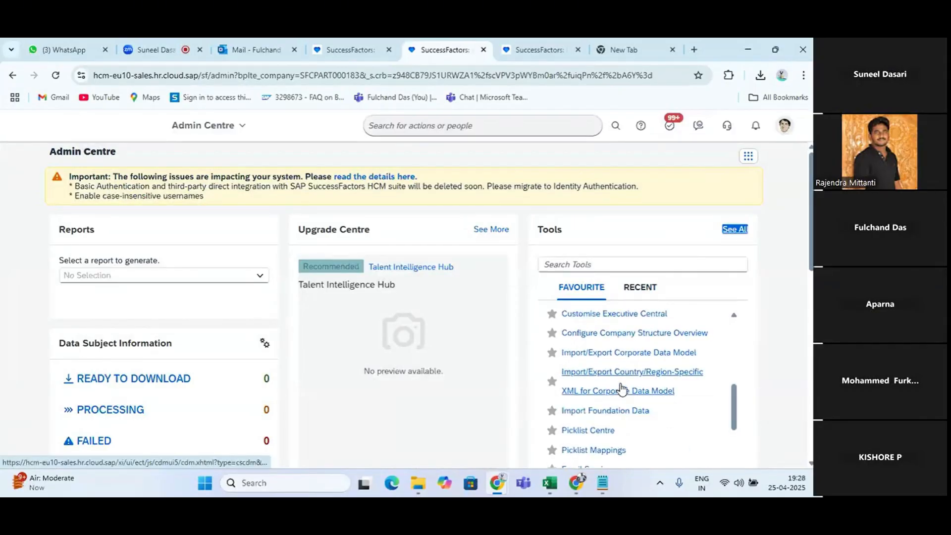
{"action": "scroll", "coordinate": [622, 388], "scroll_direction": "up", "scroll_amount": 6}
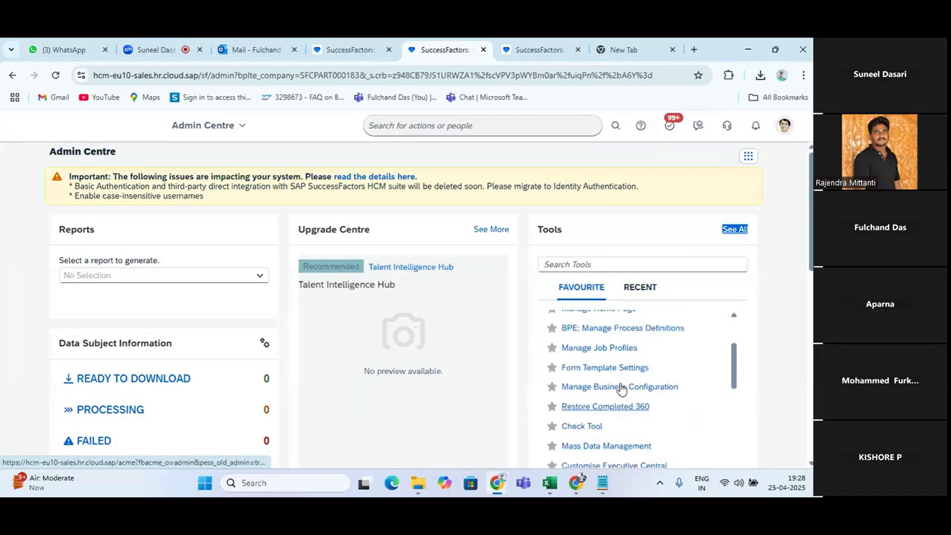
{"action": "scroll", "coordinate": [622, 389], "scroll_direction": "up", "scroll_amount": 2}
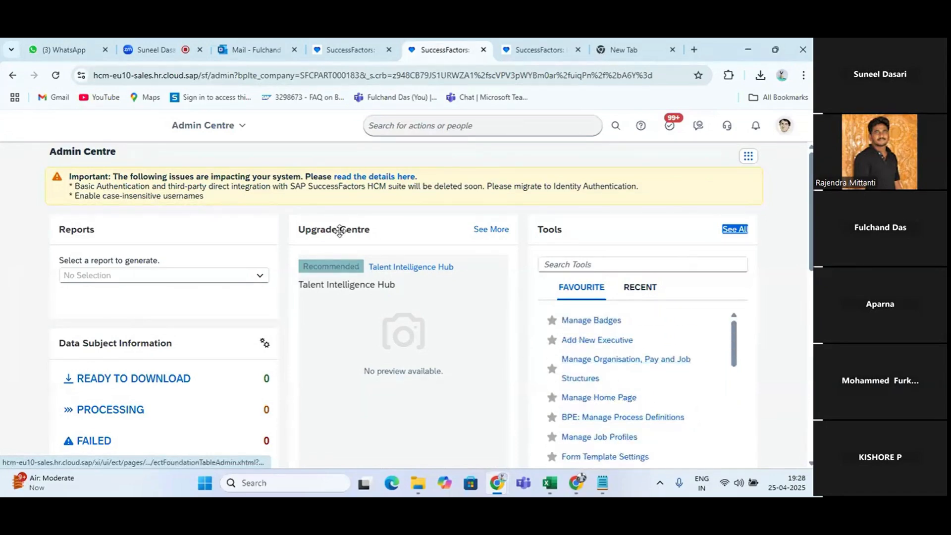
Reload the Admin Centre and remove Notification Configuration from the favourite tools
{"action": "left_click", "coordinate": [61, 78]}
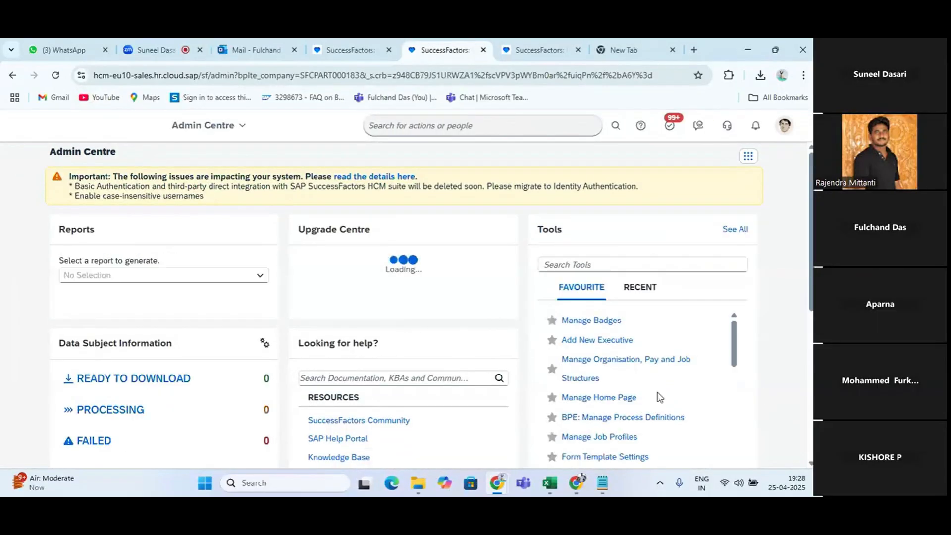
{"action": "scroll", "coordinate": [657, 396], "scroll_direction": "down", "scroll_amount": 3}
{"action": "scroll", "coordinate": [658, 397], "scroll_direction": "down", "scroll_amount": 5}
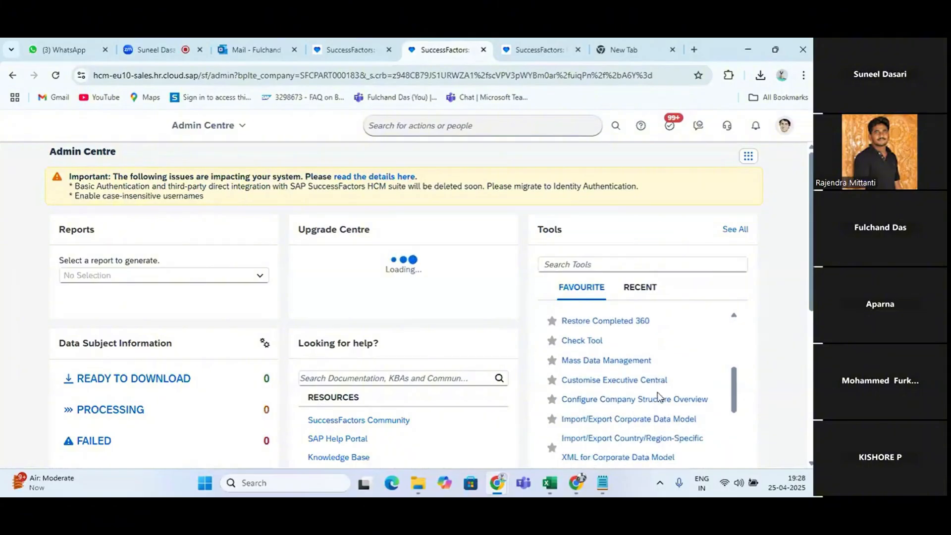
{"action": "scroll", "coordinate": [659, 397], "scroll_direction": "down", "scroll_amount": 3}
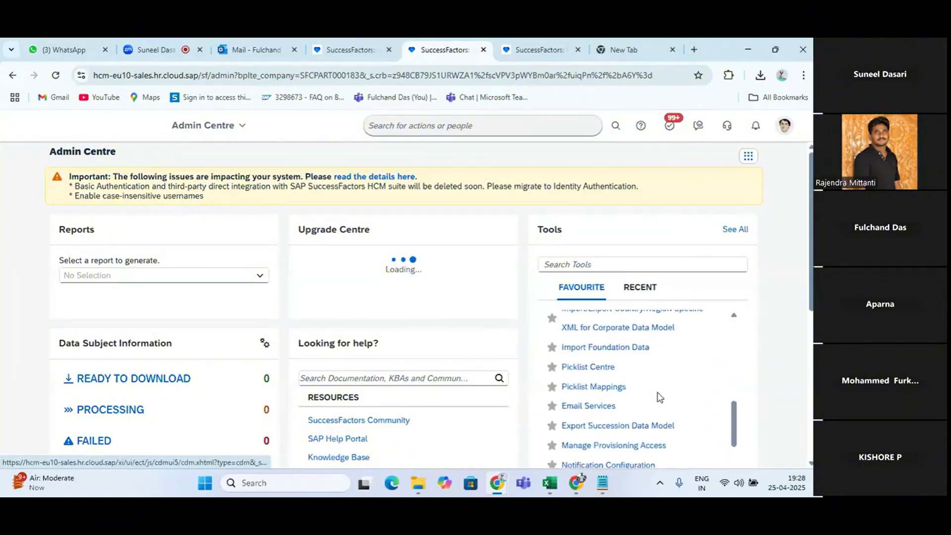
{"action": "scroll", "coordinate": [658, 396], "scroll_direction": "down", "scroll_amount": 5}
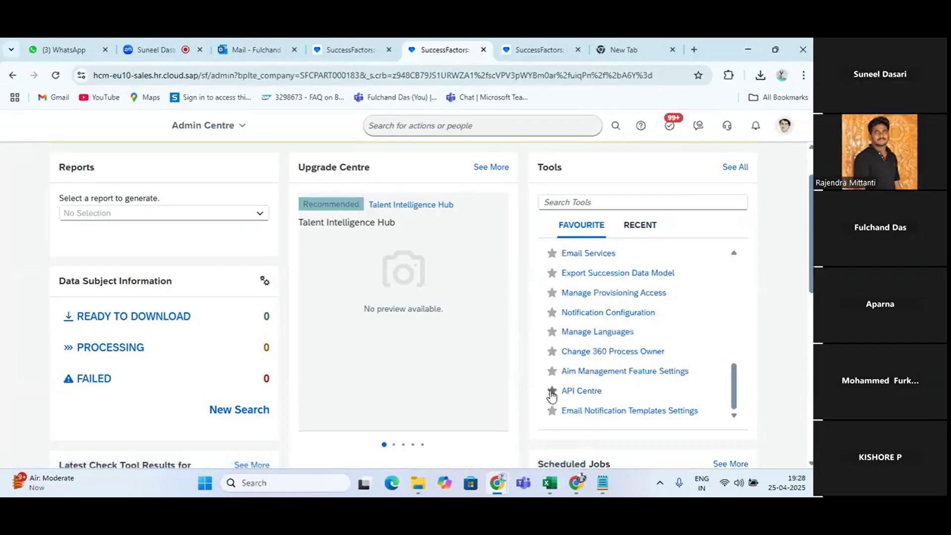
{"action": "left_click", "coordinate": [550, 314]}
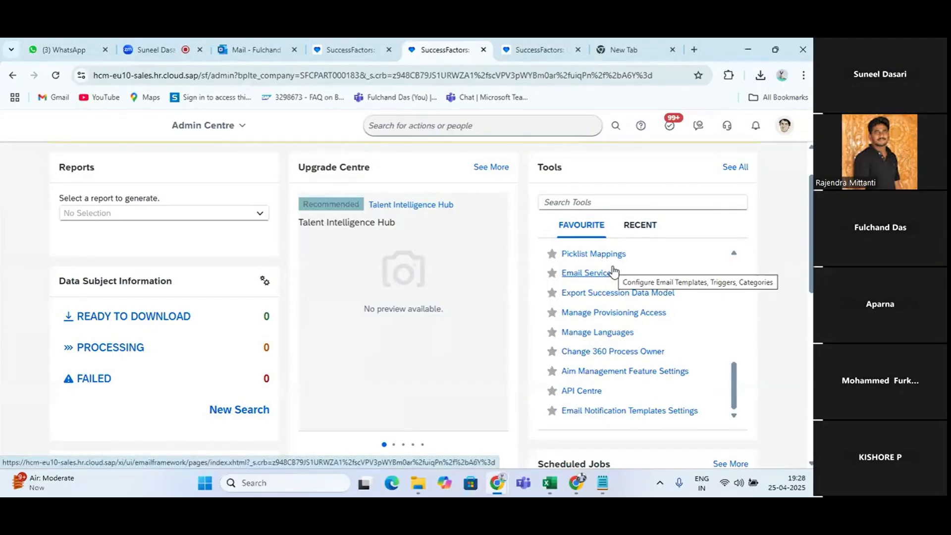
Look over the Check Tool results, help resources, Scheduled Jobs and Integration Centre tiles further down the Admin Centre
{"action": "scroll", "coordinate": [370, 363], "scroll_direction": "down", "scroll_amount": 3}
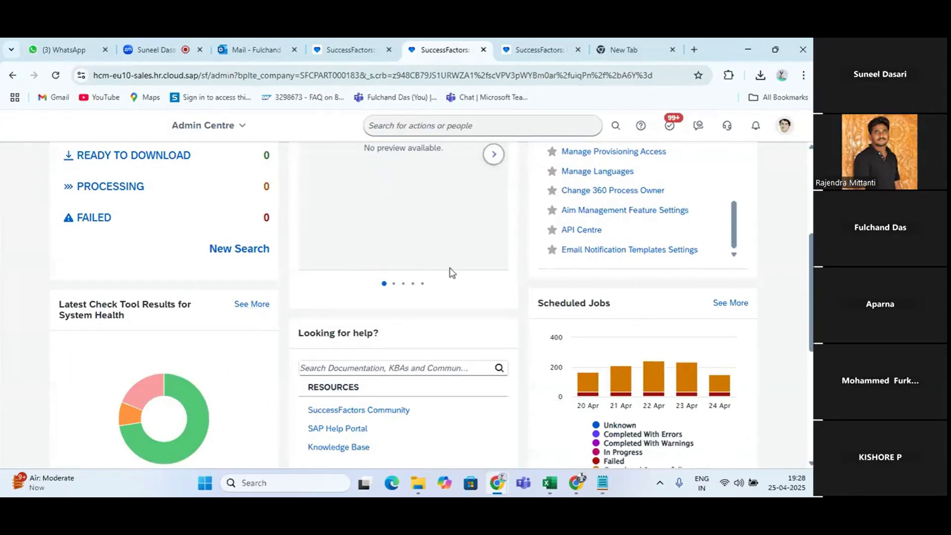
{"action": "scroll", "coordinate": [452, 249], "scroll_direction": "down", "scroll_amount": 5}
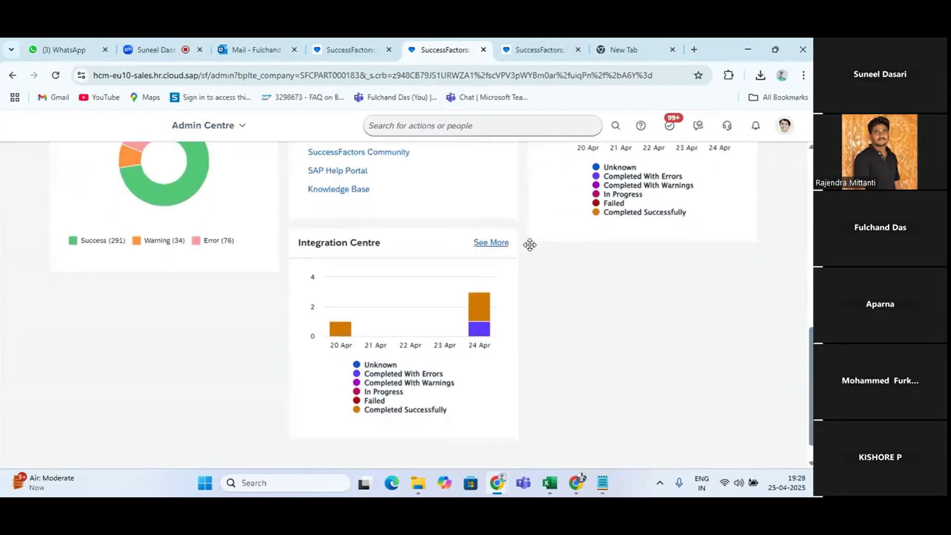
{"action": "scroll", "coordinate": [544, 258], "scroll_direction": "up", "scroll_amount": 8}
{"action": "scroll", "coordinate": [581, 270], "scroll_direction": "down", "scroll_amount": 3}
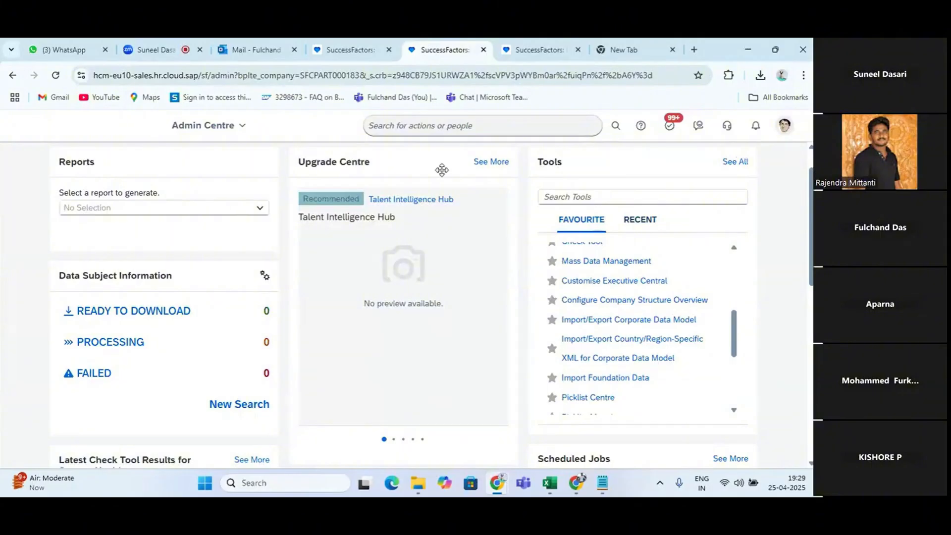
{"action": "scroll", "coordinate": [442, 170], "scroll_direction": "up", "scroll_amount": 1}
Show the SuccessFactors version information from the account options and highlight the date part of the release number
{"action": "left_click", "coordinate": [784, 126]}
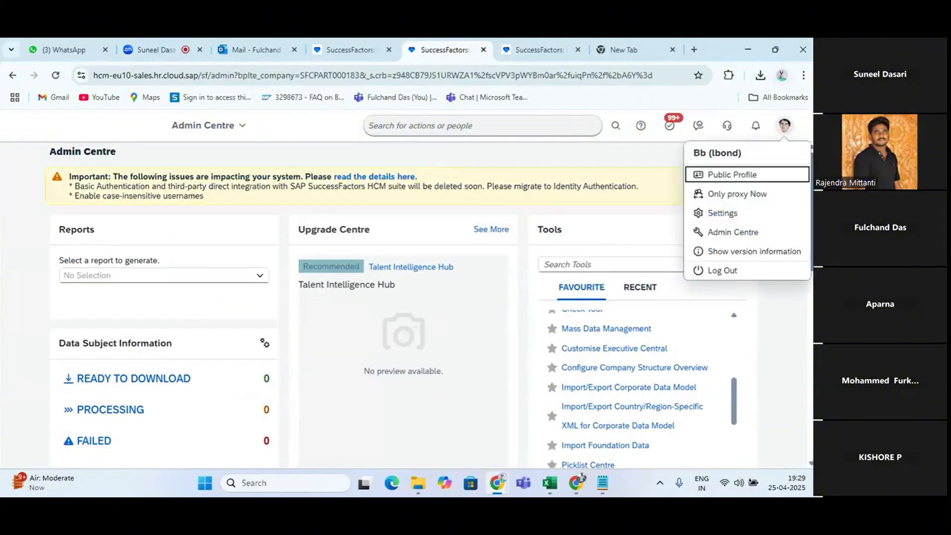
{"action": "left_click", "coordinate": [724, 252]}
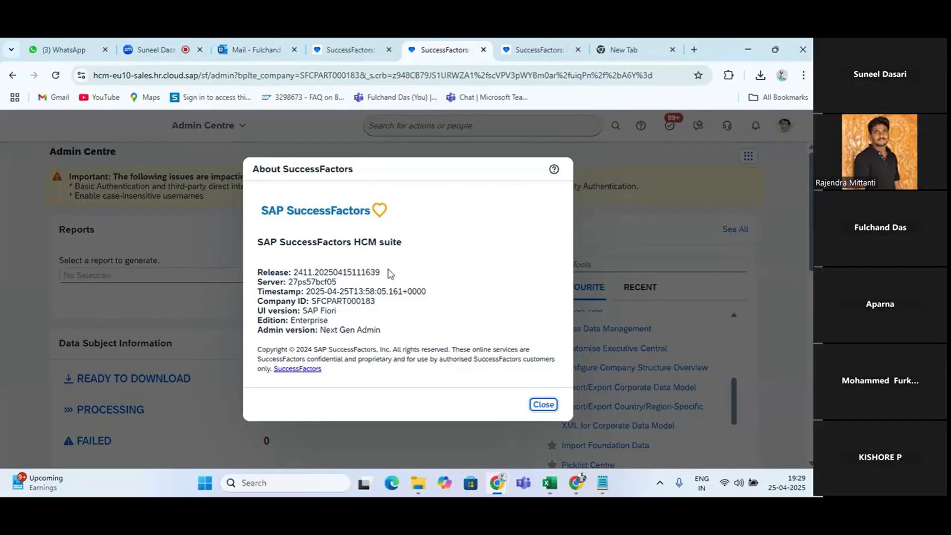
{"action": "left_click_drag", "start_coordinate": [314, 272], "coordinate": [389, 274]}
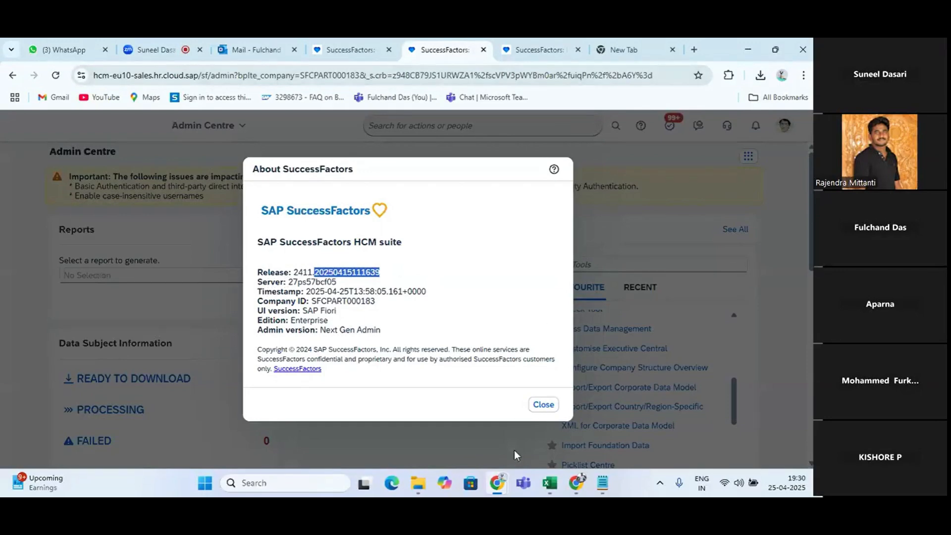
Open SAP Logon from the desktop, view the application server in the GMA GED connection's properties, and close SAP Logon
{"action": "key", "text": "super+d"}
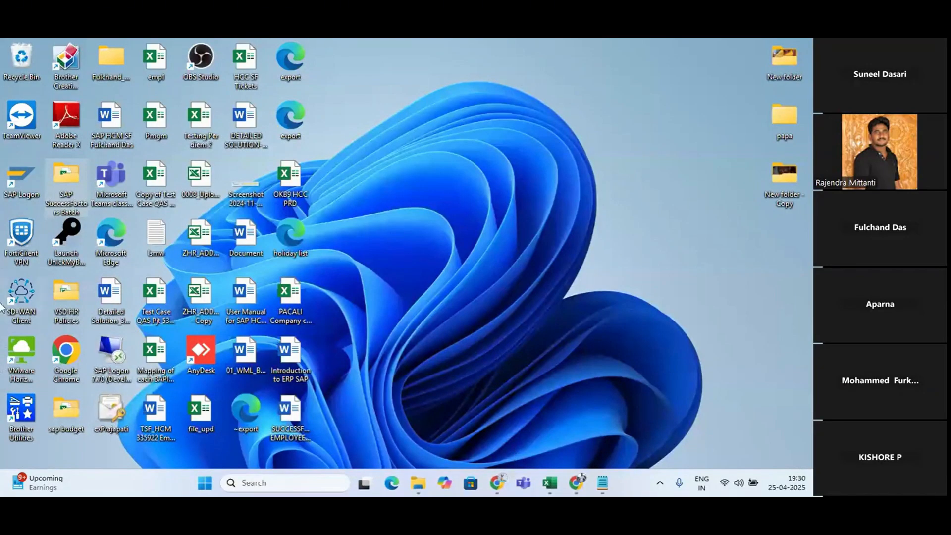
{"action": "double_click", "coordinate": [25, 186]}
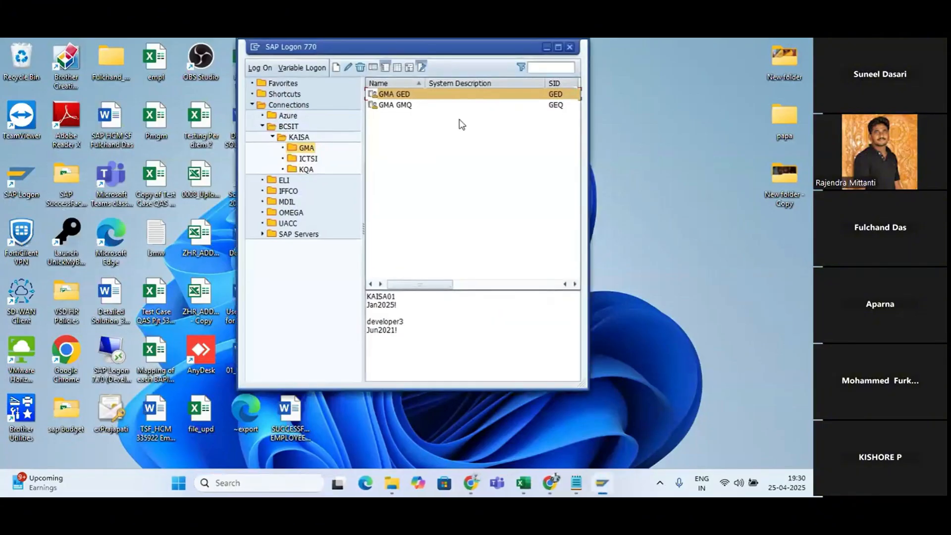
{"action": "left_click", "coordinate": [349, 65]}
{"action": "left_click_drag", "start_coordinate": [465, 212], "coordinate": [341, 214]}
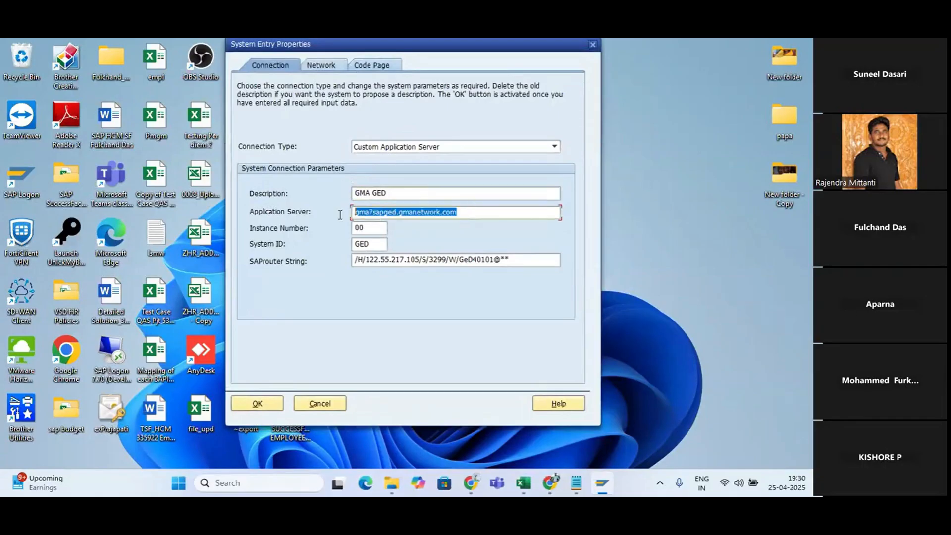
{"action": "left_click", "coordinate": [592, 45]}
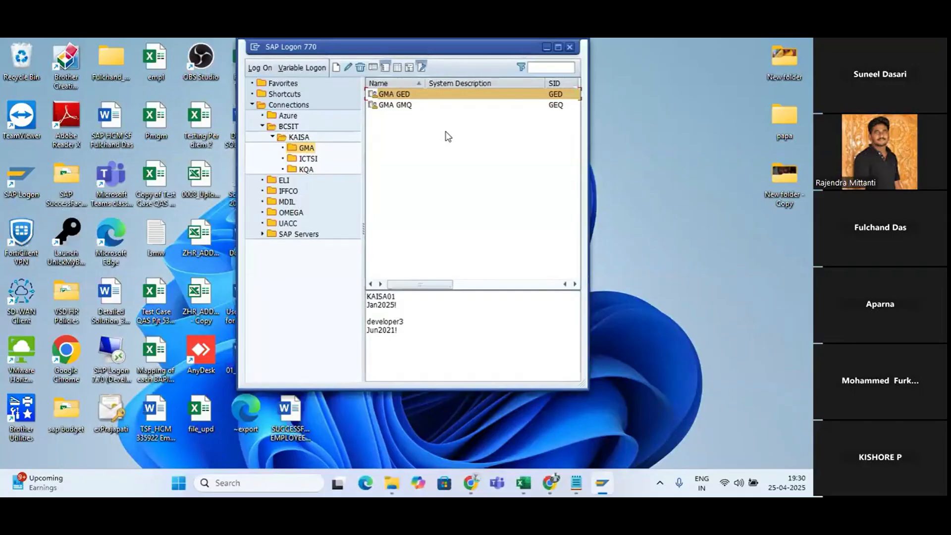
{"action": "left_click", "coordinate": [570, 47]}
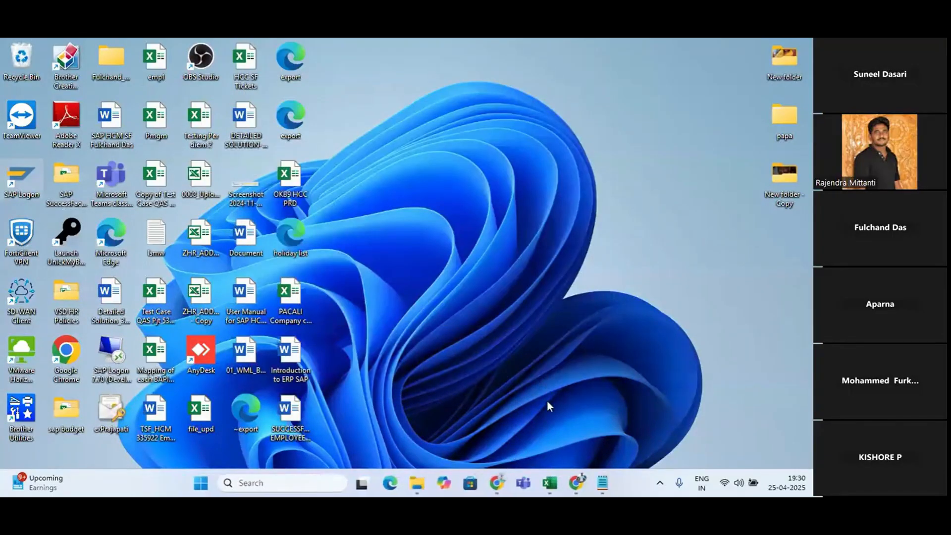
Switch back to SuccessFactors in Chrome and compare the server and company ID in the version information with the web address
{"action": "mouse_move", "coordinate": [499, 483]}
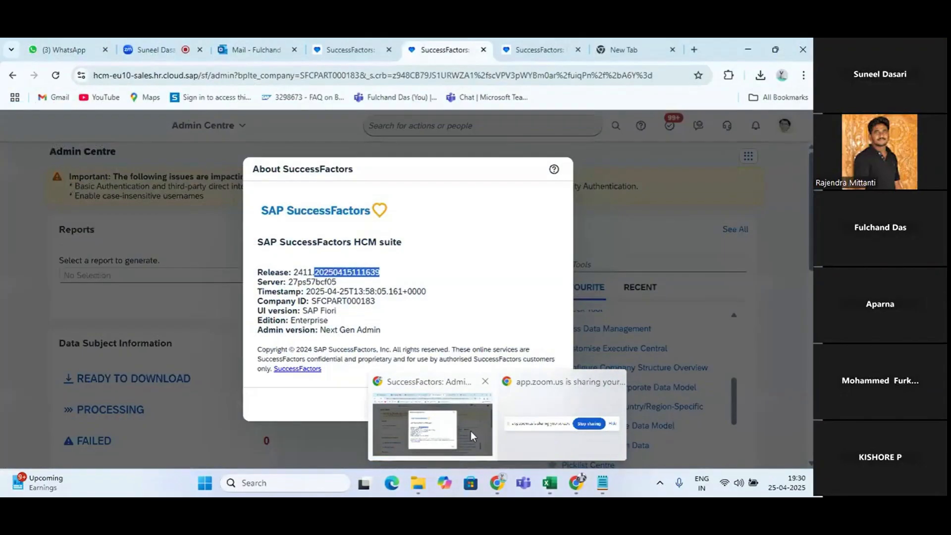
{"action": "left_click", "coordinate": [471, 431]}
{"action": "left_click_drag", "start_coordinate": [337, 282], "coordinate": [302, 282]}
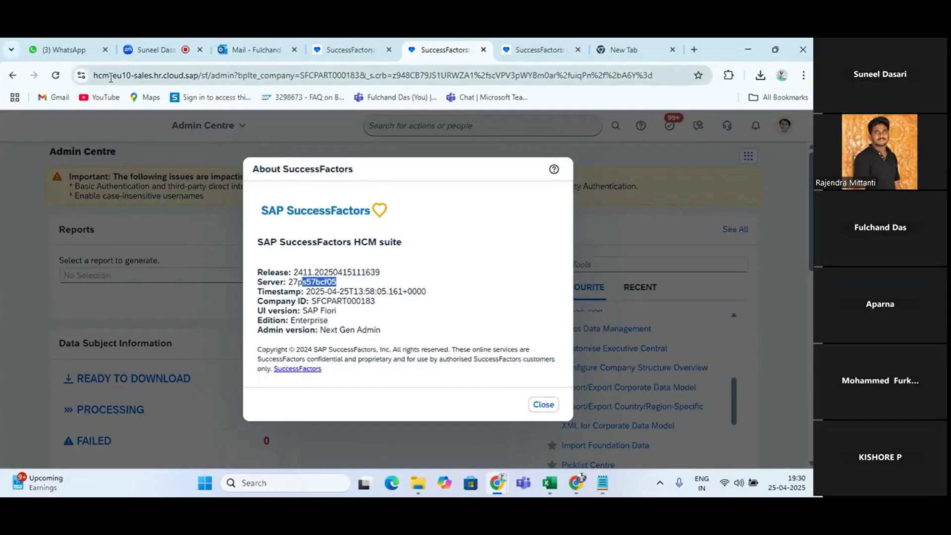
{"action": "left_click_drag", "start_coordinate": [113, 76], "coordinate": [131, 81]}
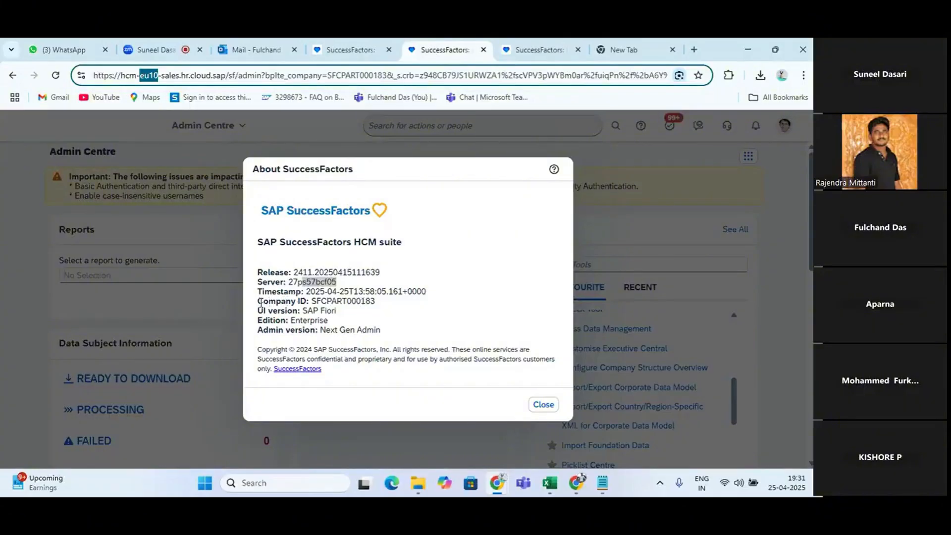
{"action": "left_click_drag", "start_coordinate": [258, 301], "coordinate": [367, 312]}
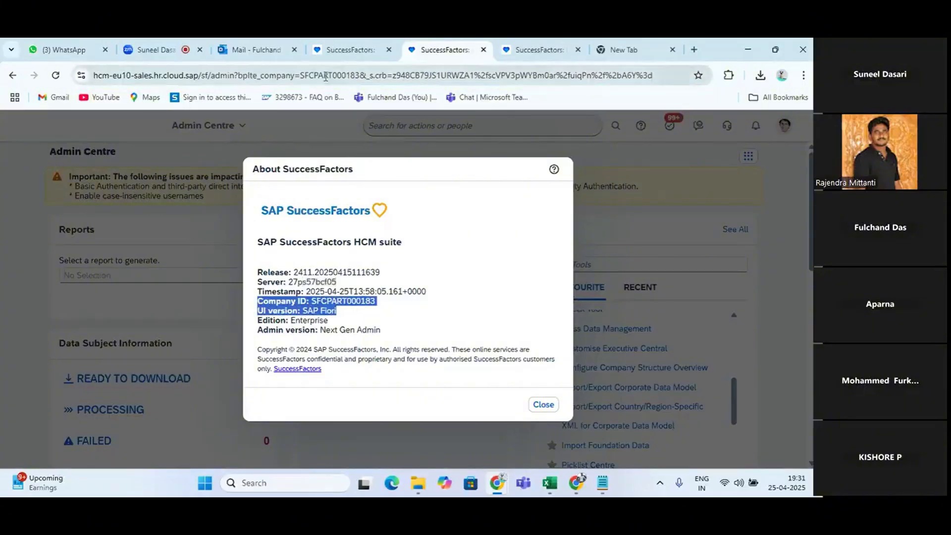
{"action": "left_click_drag", "start_coordinate": [301, 75], "coordinate": [361, 78]}
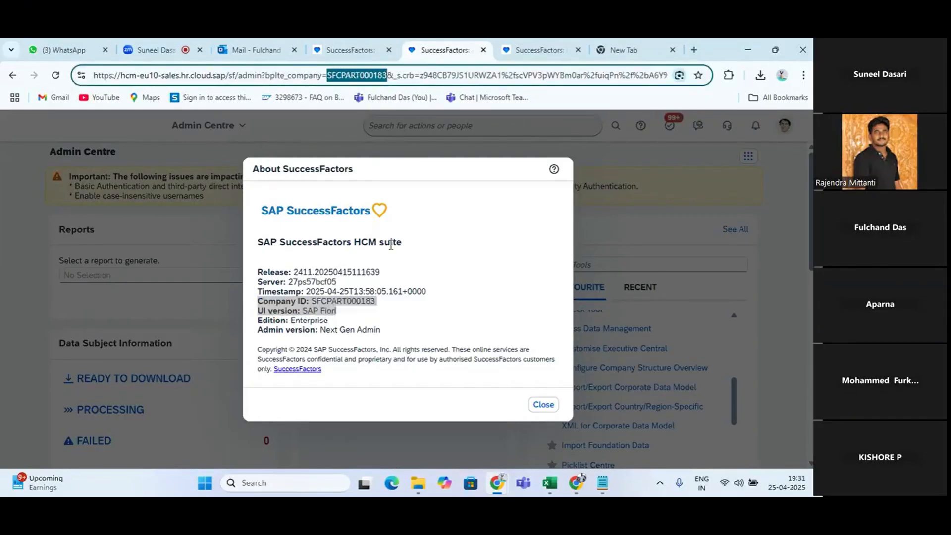
{"action": "left_click", "coordinate": [380, 306]}
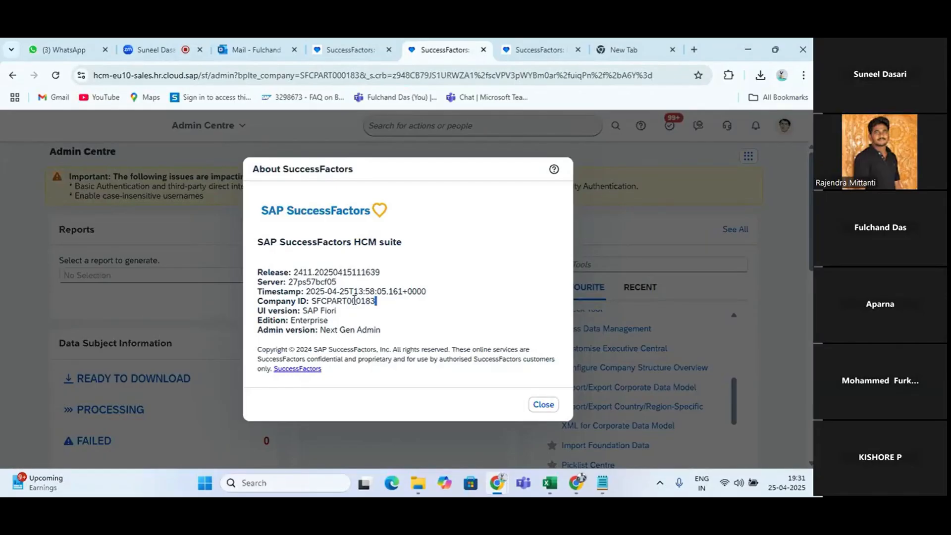
Switch to the SAP SF April Batch workbook in Excel and go to the empty rows below the Setting notes
{"action": "key", "text": "alt+Tab"}
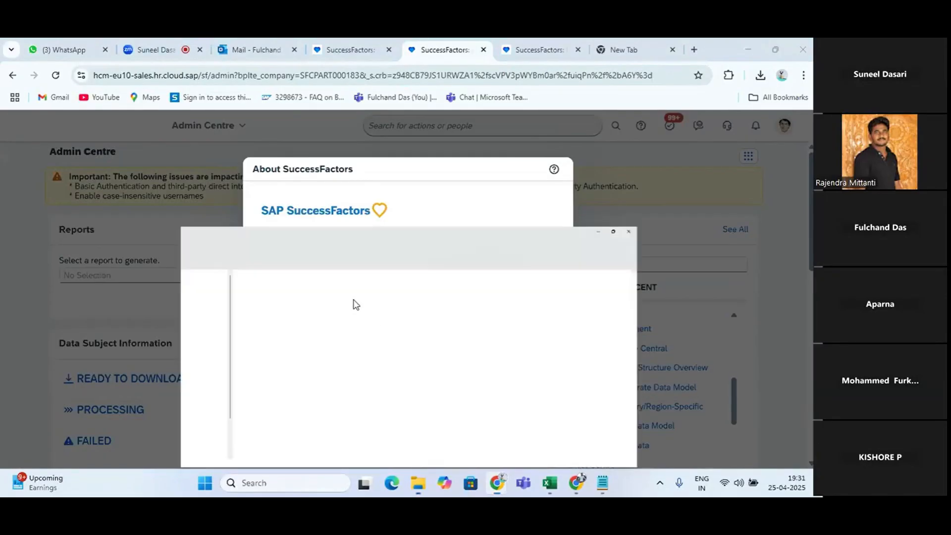
{"action": "key", "text": "alt+Tab"}
{"action": "key", "text": "alt+Tab"}
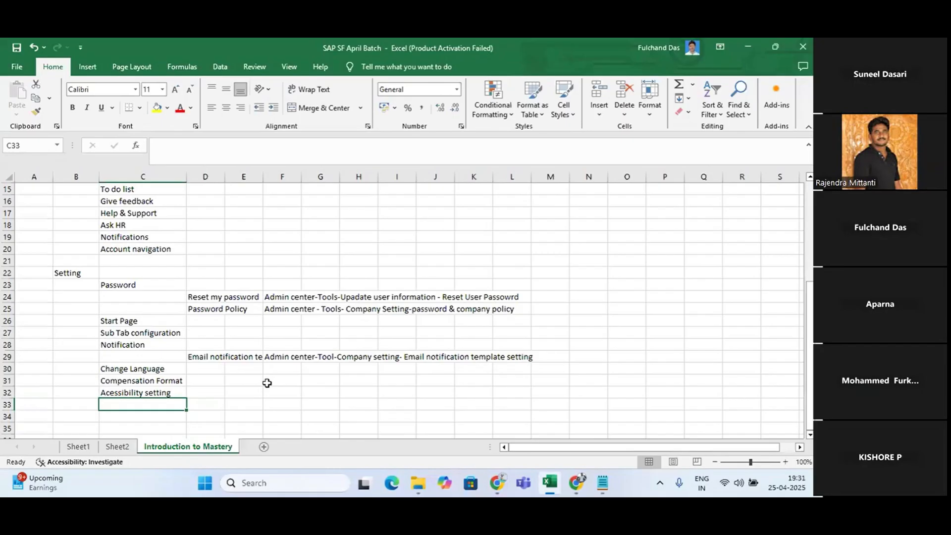
{"action": "scroll", "coordinate": [252, 389], "scroll_direction": "down", "scroll_amount": 2}
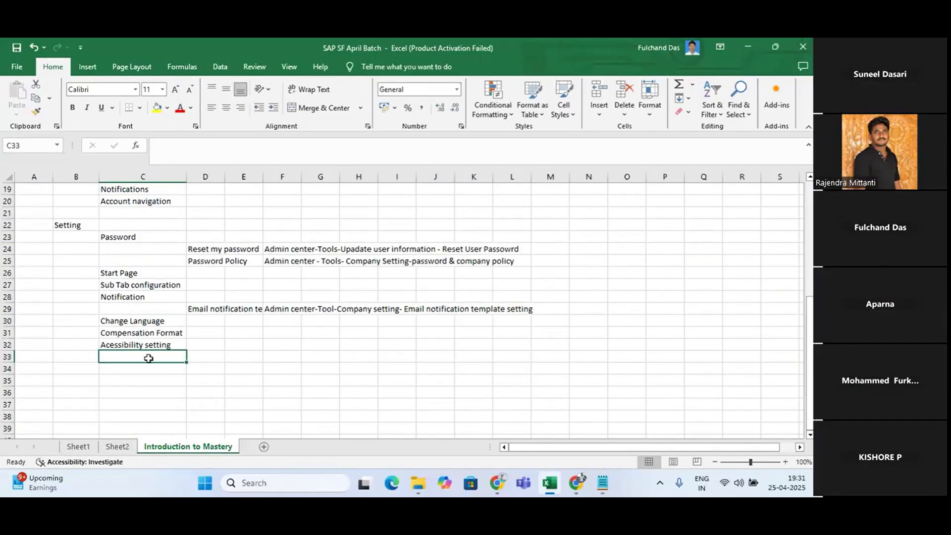
{"action": "left_click", "coordinate": [125, 405]}
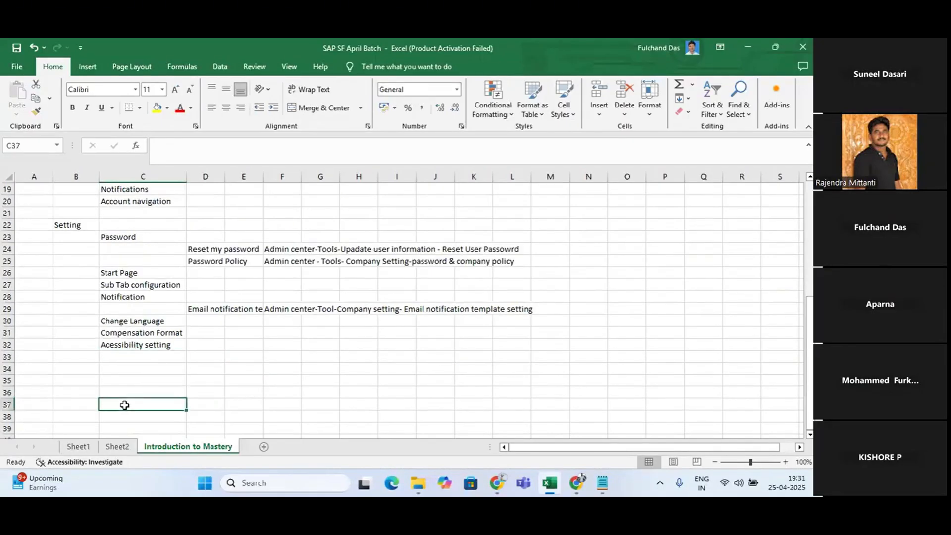
{"action": "type", "text": "About"}
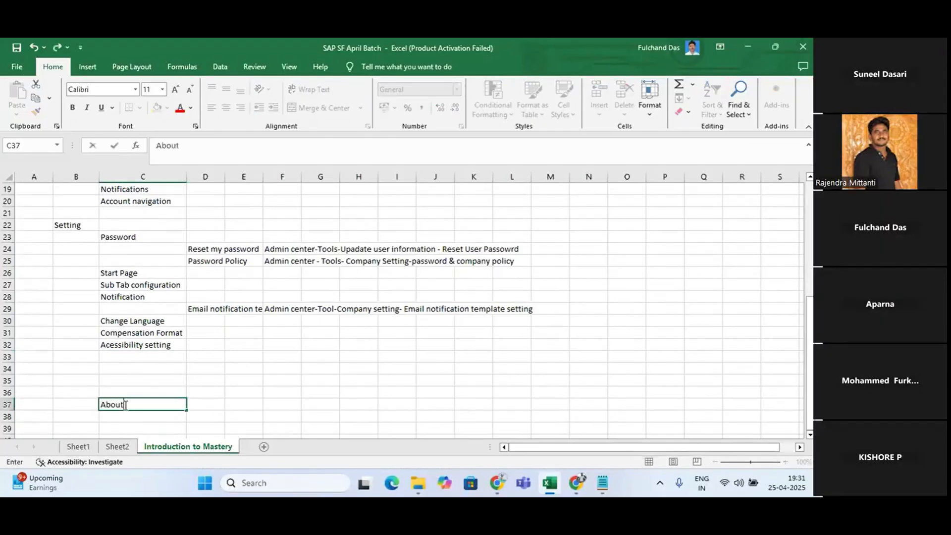
{"action": "type", "text": " S"}
{"action": "key", "text": "BackSpace"}
{"action": "key", "text": "BackSpace"}
{"action": "key", "text": "BackSpace"}
{"action": "key", "text": "BackSpace"}
{"action": "key", "text": "BackSpace"}
{"action": "key", "text": "BackSpace"}
{"action": "key", "text": "BackSpace"}
Enter the heading "About System" in cell B37 of the Introduction to Mastery sheet
{"action": "left_click", "coordinate": [78, 405]}
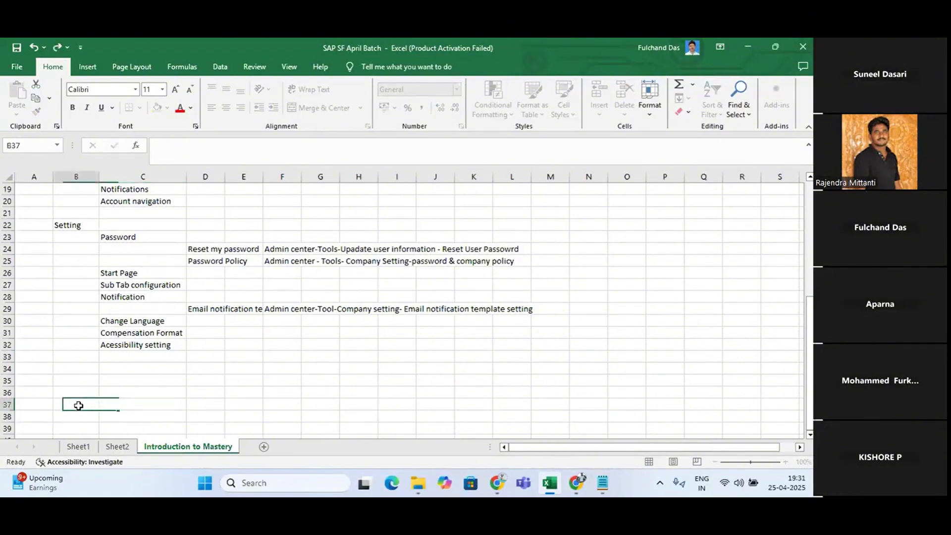
{"action": "type", "text": "About"}
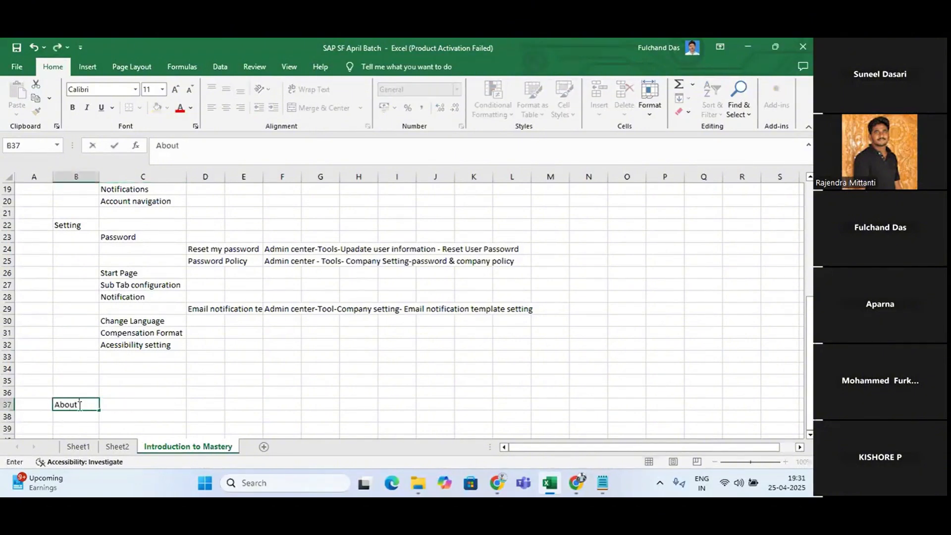
{"action": "type", "text": " System"}
{"action": "key", "text": "Return"}
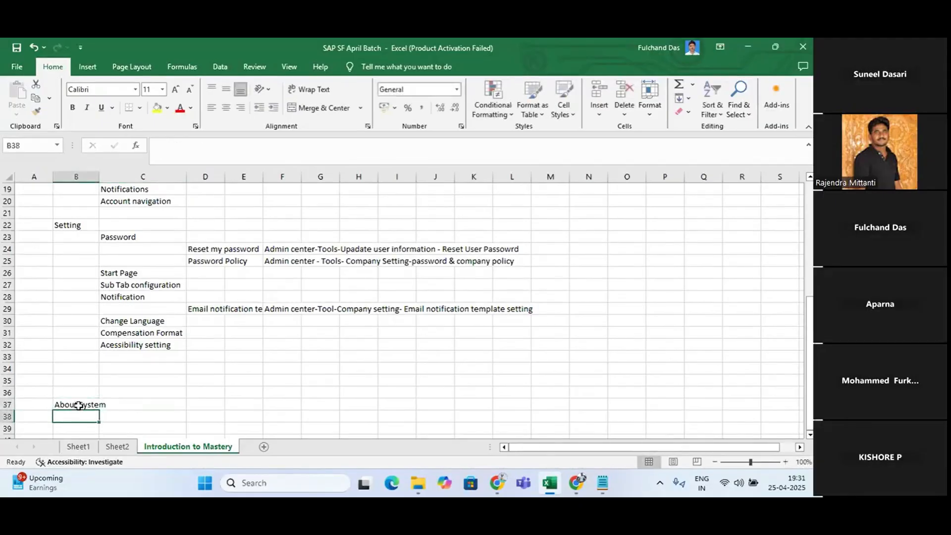
Add "Release Date" in C38 as the first item under the About System heading
{"action": "left_click", "coordinate": [126, 419]}
{"action": "key", "text": "alt+Tab"}
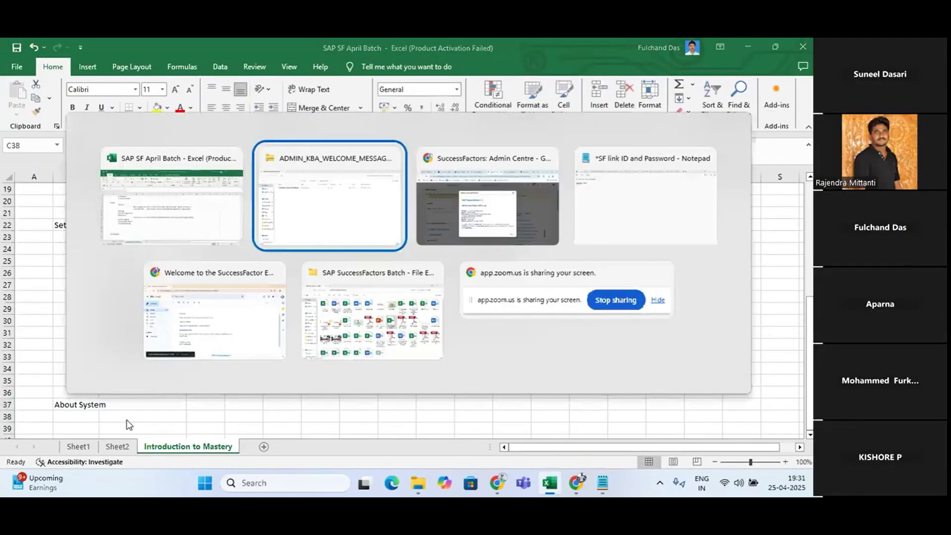
{"action": "key", "text": "alt+Tab"}
{"action": "key", "text": "alt+Tab"}
{"action": "key", "text": "alt+Tab"}
{"action": "key", "text": "alt+Tab"}
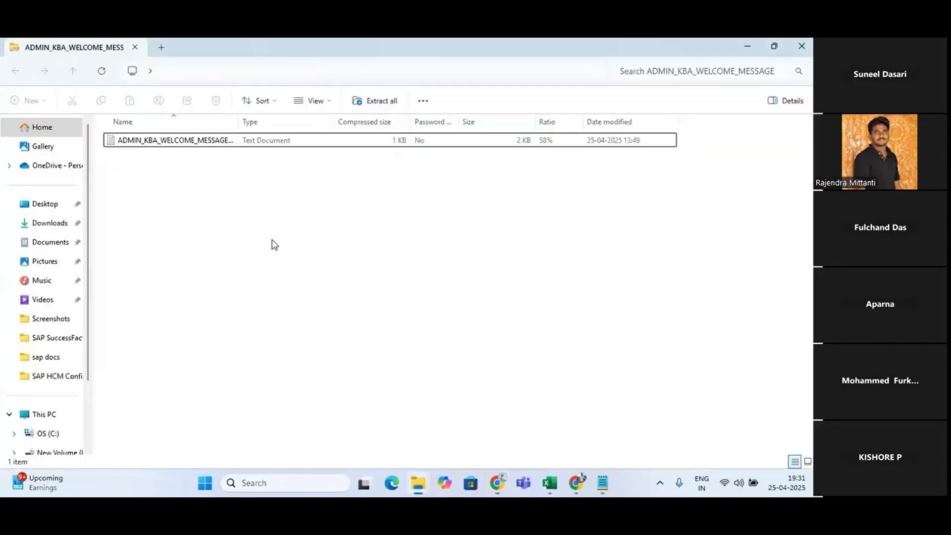
{"action": "type", "text": "Re"}
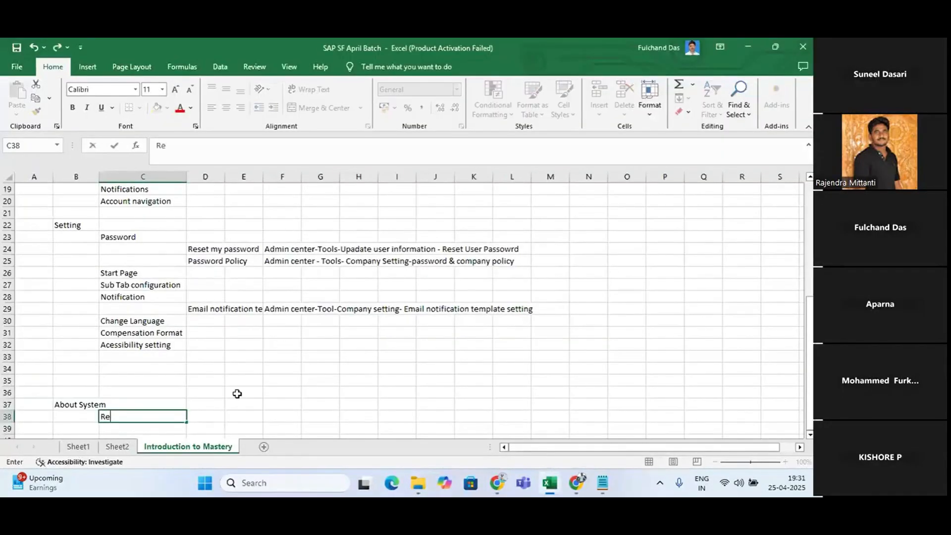
{"action": "type", "text": "lease Date"}
{"action": "key", "text": "Return"}
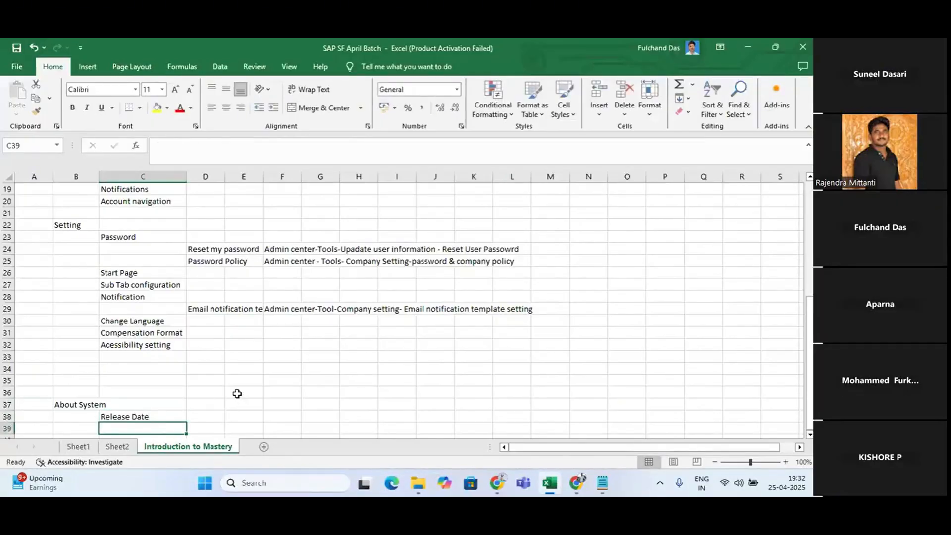
Check the version information in SuccessFactors, return to Excel and enter "Server Details" in C39
{"action": "key", "text": "alt+Tab"}
{"action": "key", "text": "alt+Tab"}
{"action": "key", "text": "Tab"}
{"action": "key", "text": "alt+Tab"}
{"action": "key", "text": "Tab"}
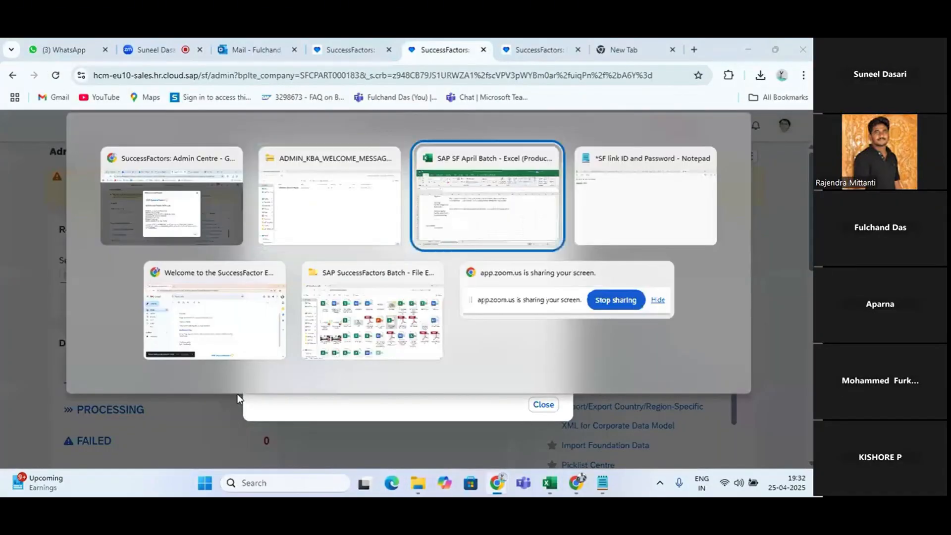
{"action": "key", "text": "alt+Tab"}
{"action": "key", "text": "alt+Tab"}
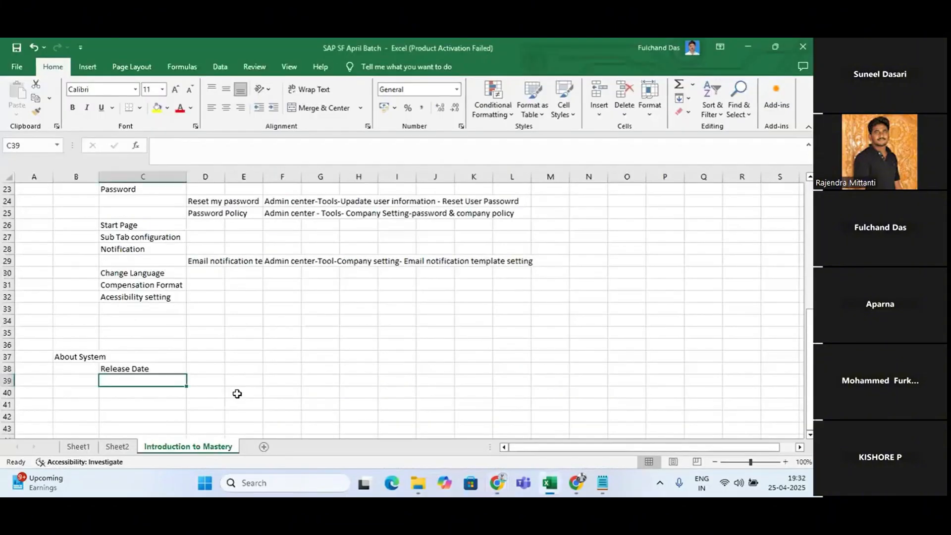
{"action": "type", "text": "Server"}
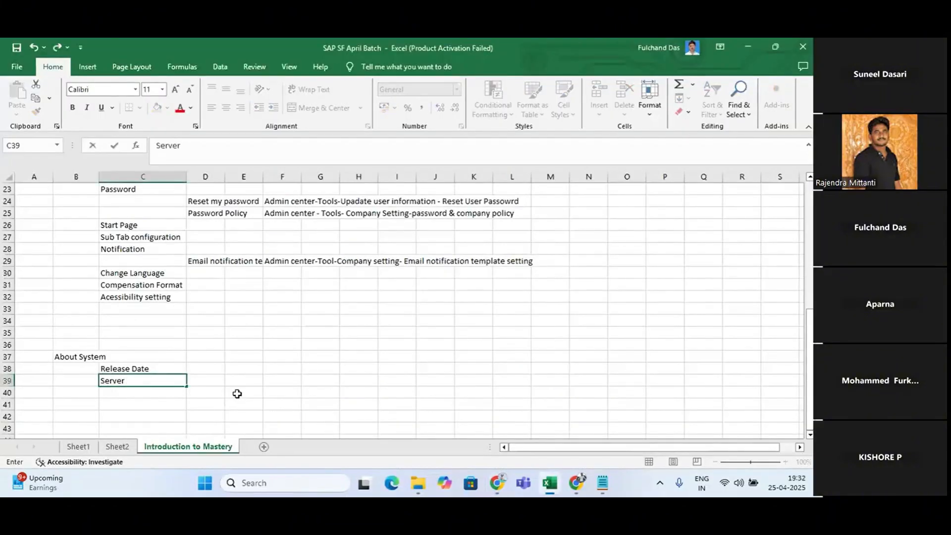
{"action": "type", "text": " Detail"}
{"action": "type", "text": "s"}
{"action": "key", "text": "Return"}
Consult the SuccessFactors version information again and enter "Timestamp" in C40 and "Compnay ID" in C41
{"action": "key", "text": "alt+Tab"}
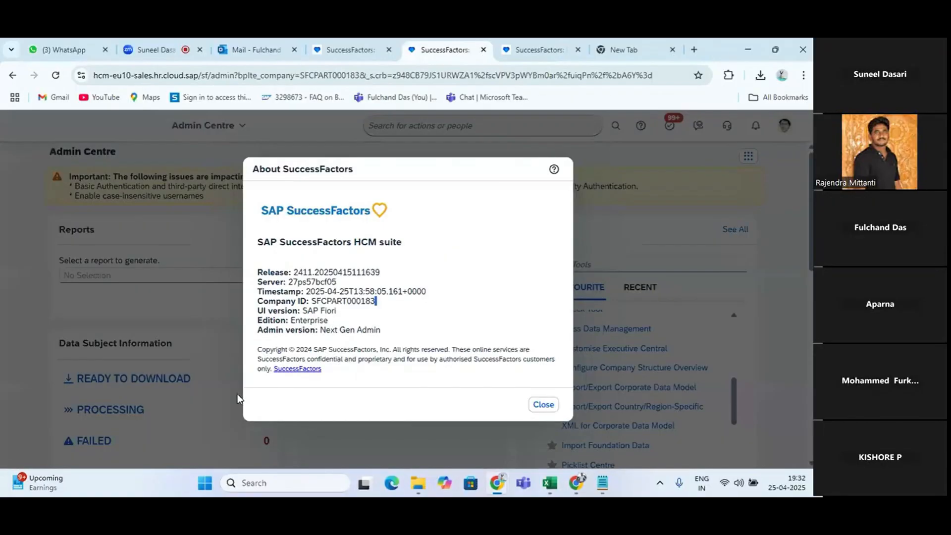
{"action": "key", "text": "alt+Tab"}
{"action": "type", "text": "Tim"}
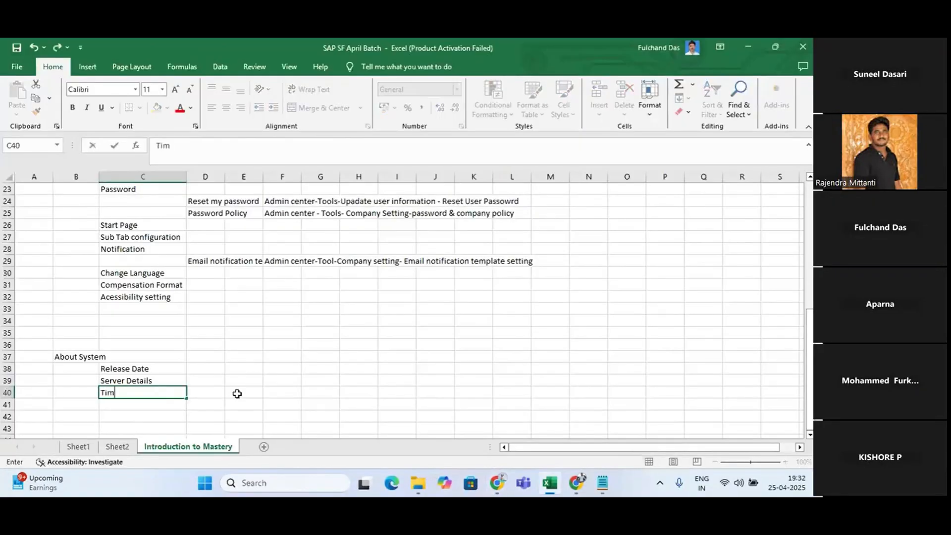
{"action": "type", "text": "estamp"}
{"action": "key", "text": "Return"}
{"action": "type", "text": "Compna"}
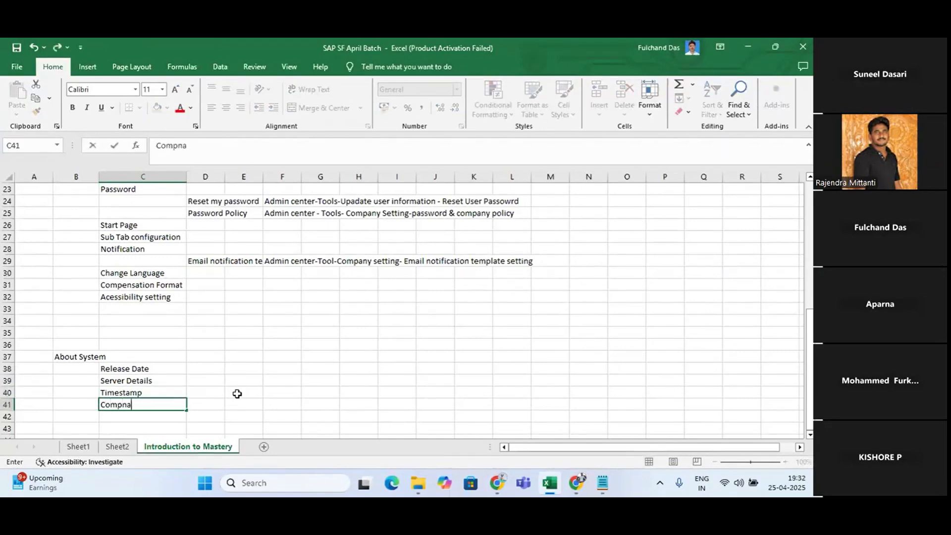
{"action": "type", "text": "y ID"}
{"action": "key", "text": "Return"}
Check the next line of the version information in SuccessFactors and enter "UI Version" in C42 in Excel
{"action": "key", "text": "alt+Tab"}
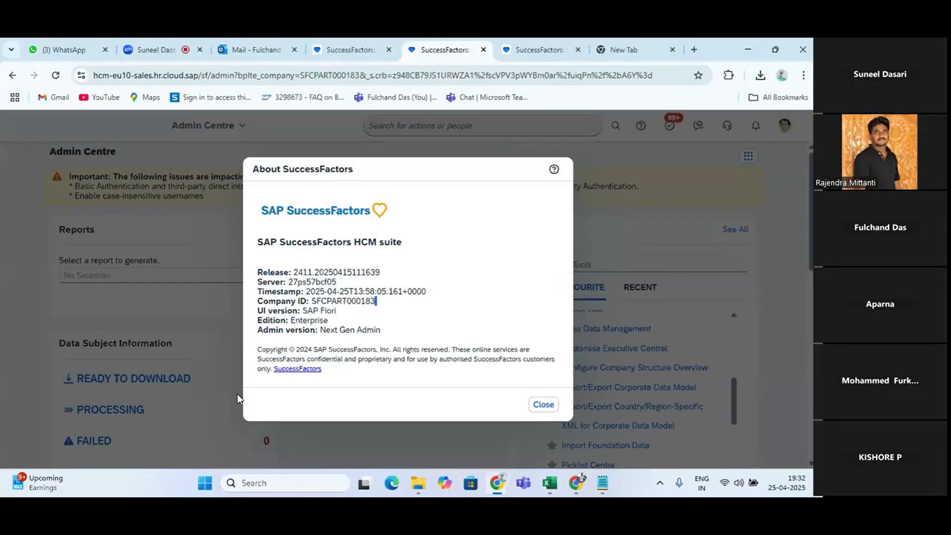
{"action": "key", "text": "alt+Tab"}
{"action": "type", "text": "U"}
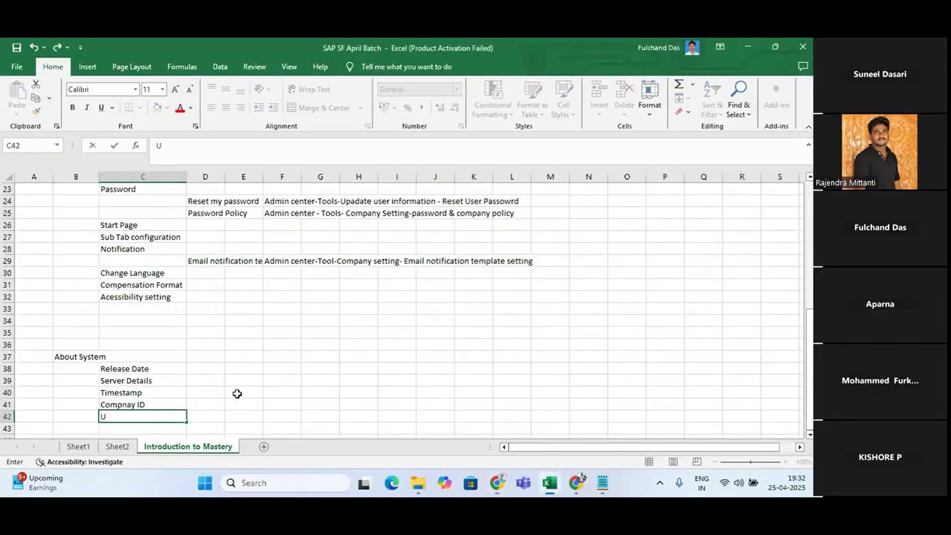
{"action": "type", "text": "I Version"}
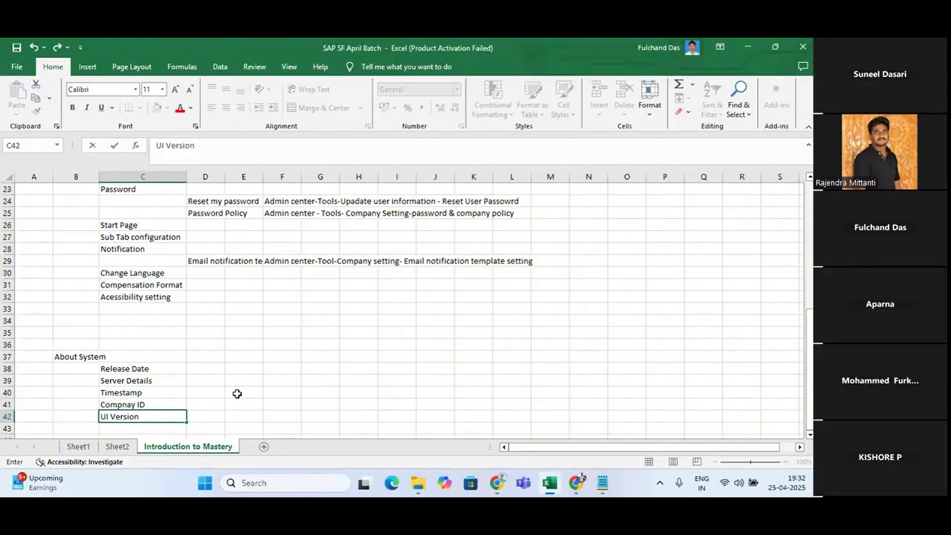
Enter "SAP Fiori" in D42 beside the UI Version item
{"action": "left_click", "coordinate": [210, 417]}
{"action": "type", "text": "sAP"}
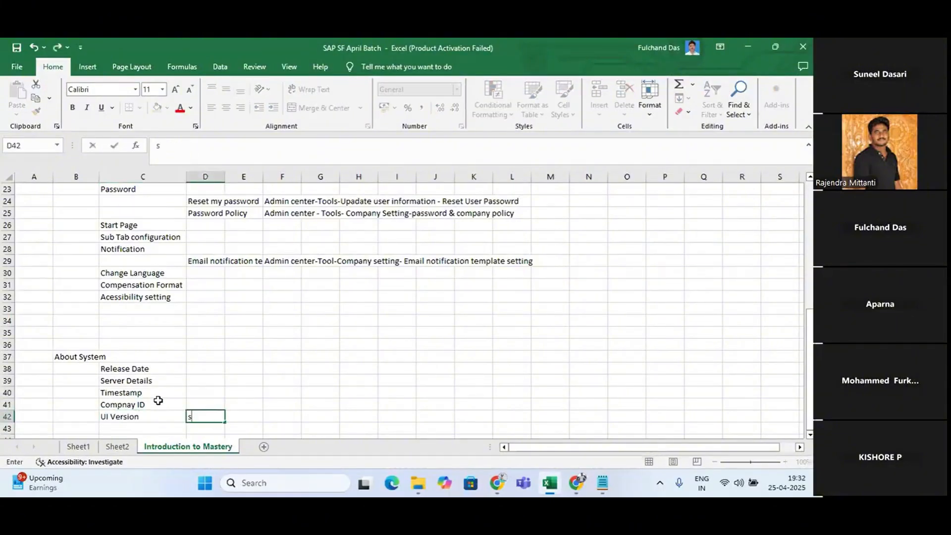
{"action": "key", "text": "BackSpace"}
{"action": "key", "text": "BackSpace"}
{"action": "key", "text": "BackSpace"}
{"action": "type", "text": "SAP Fiori"}
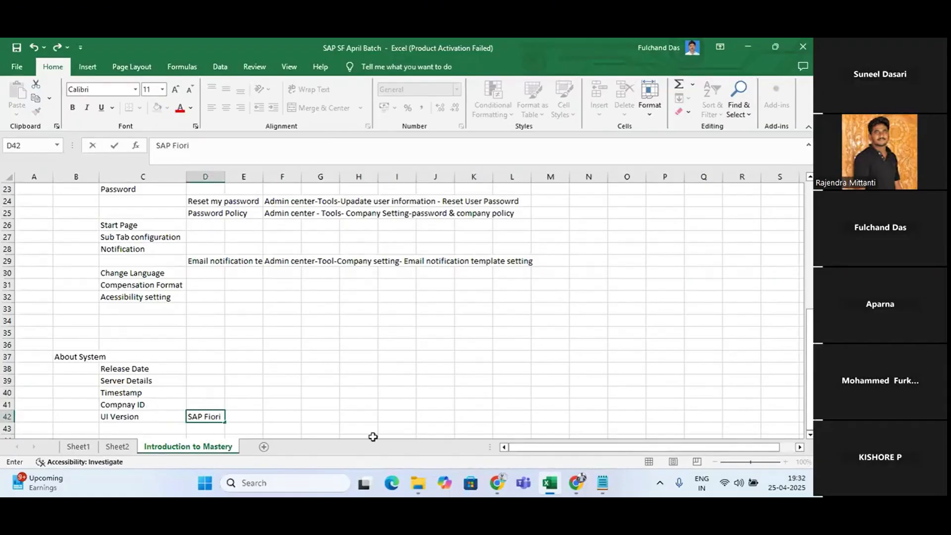
Switch to Chrome, open the SuccessFactors Home page from the Email Notification Templates page, and look over its quick actions, approvals and surveys
{"action": "left_click", "coordinate": [498, 485]}
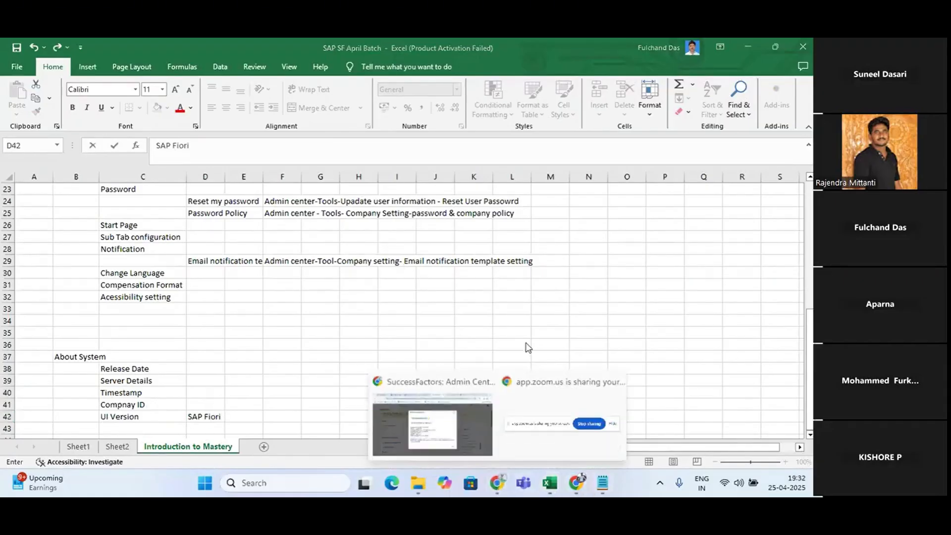
{"action": "left_click", "coordinate": [433, 423]}
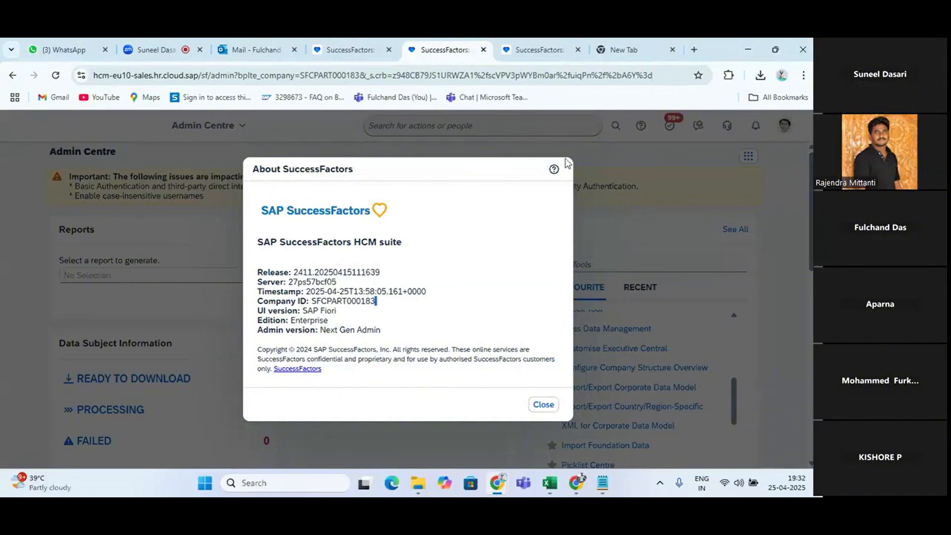
{"action": "left_click", "coordinate": [554, 171]}
{"action": "left_click", "coordinate": [379, 50]}
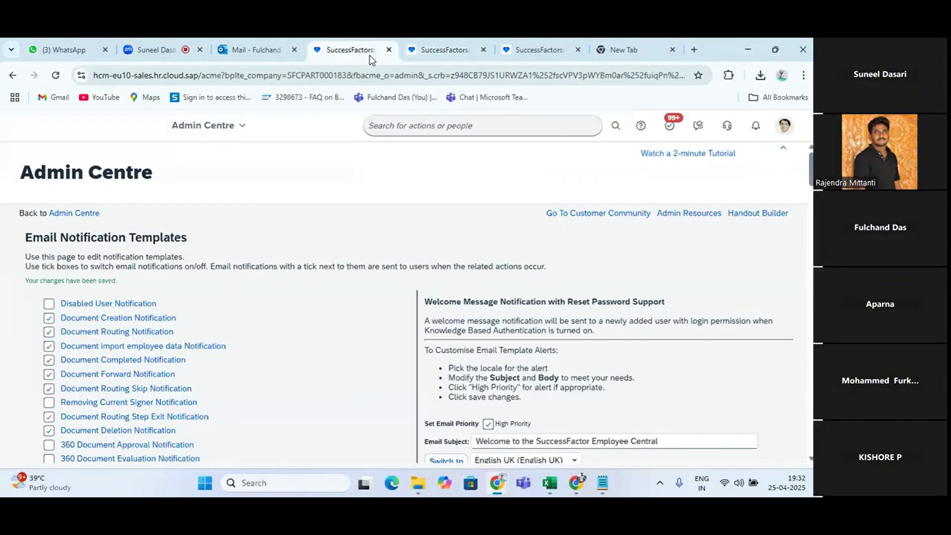
{"action": "left_click", "coordinate": [204, 134]}
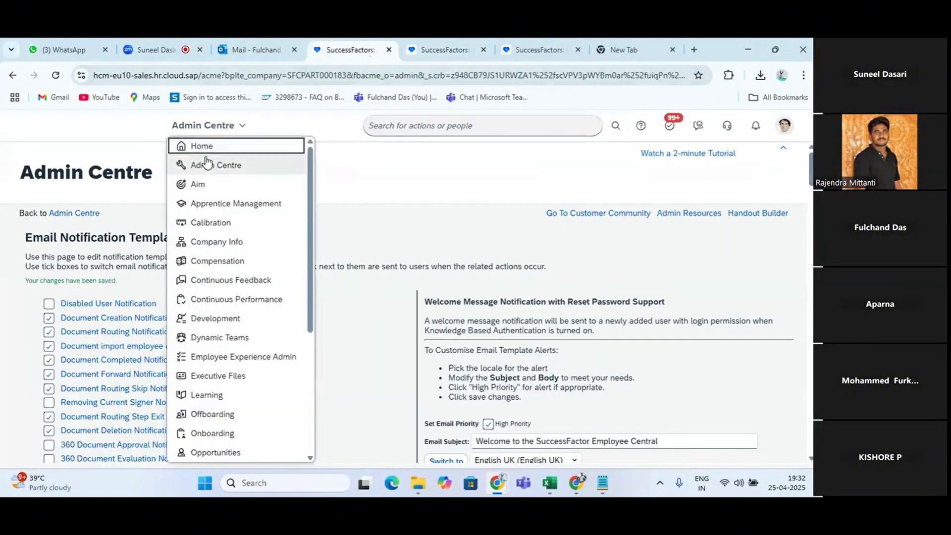
{"action": "left_click", "coordinate": [205, 145]}
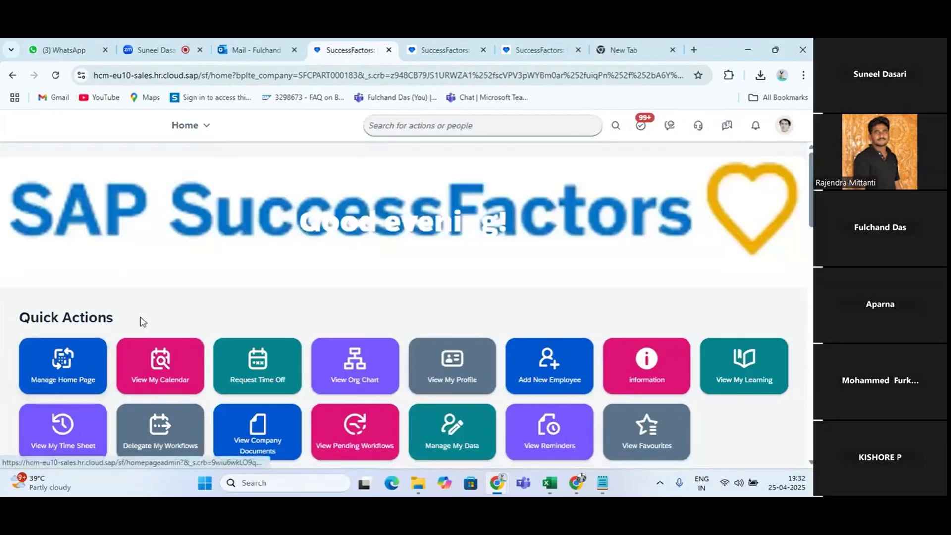
{"action": "scroll", "coordinate": [238, 397], "scroll_direction": "down", "scroll_amount": 6}
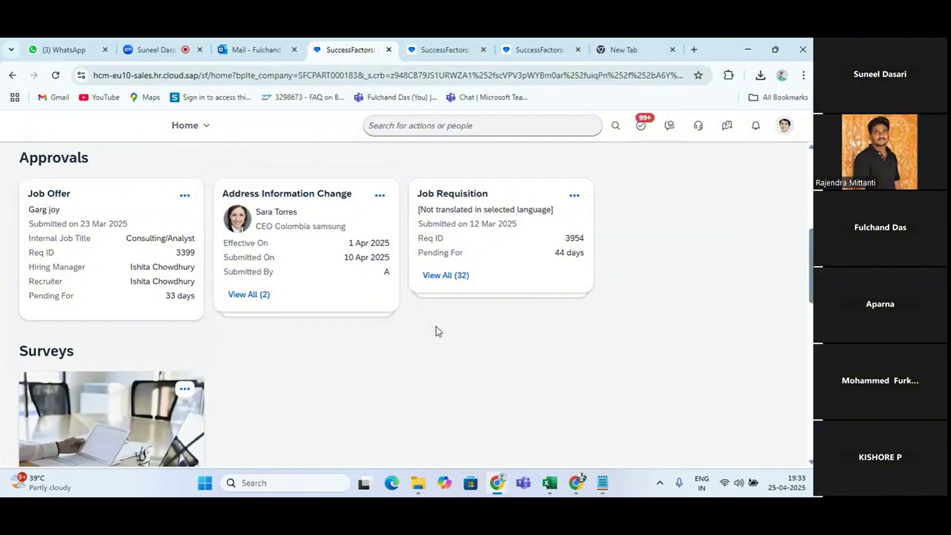
Return to the Excel notes and enter "V12" in D43 below SAP Fiori
{"action": "key", "text": "alt+Tab"}
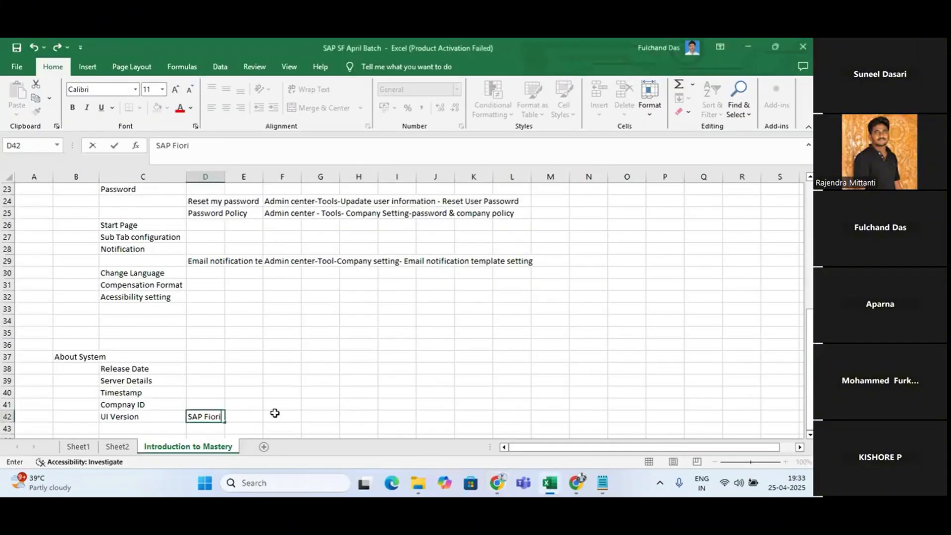
{"action": "scroll", "coordinate": [274, 414], "scroll_direction": "down", "scroll_amount": 2}
{"action": "left_click", "coordinate": [198, 372]}
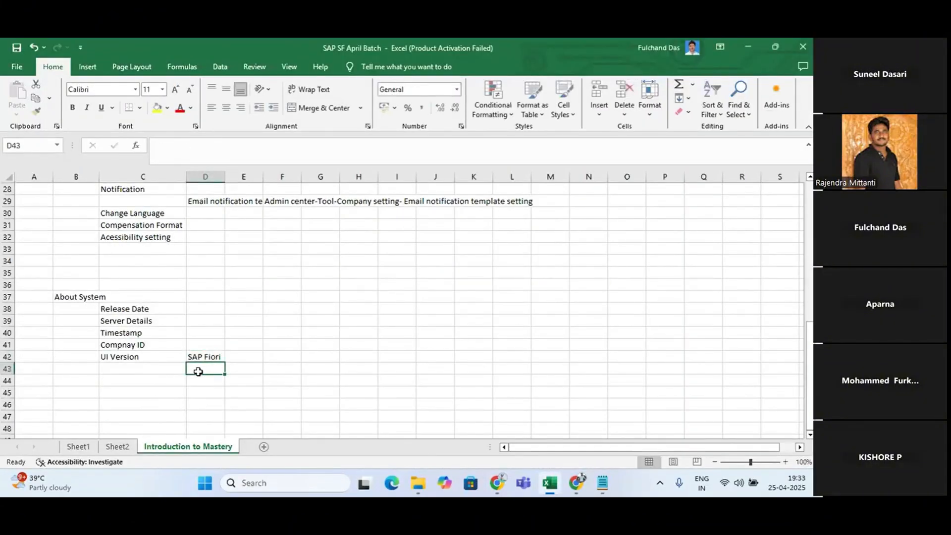
{"action": "type", "text": "V!@"}
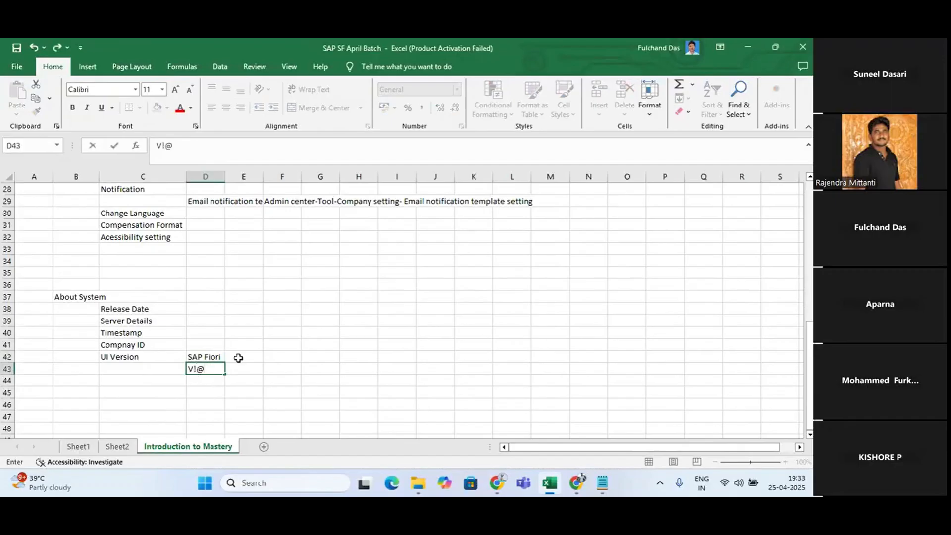
{"action": "key", "text": "BackSpace"}
{"action": "key", "text": "BackSpace"}
{"action": "type", "text": "12"}
Enter "Revolution" in E44 and move it up to E43 beside V12
{"action": "left_click", "coordinate": [241, 375]}
{"action": "type", "text": "Rev"}
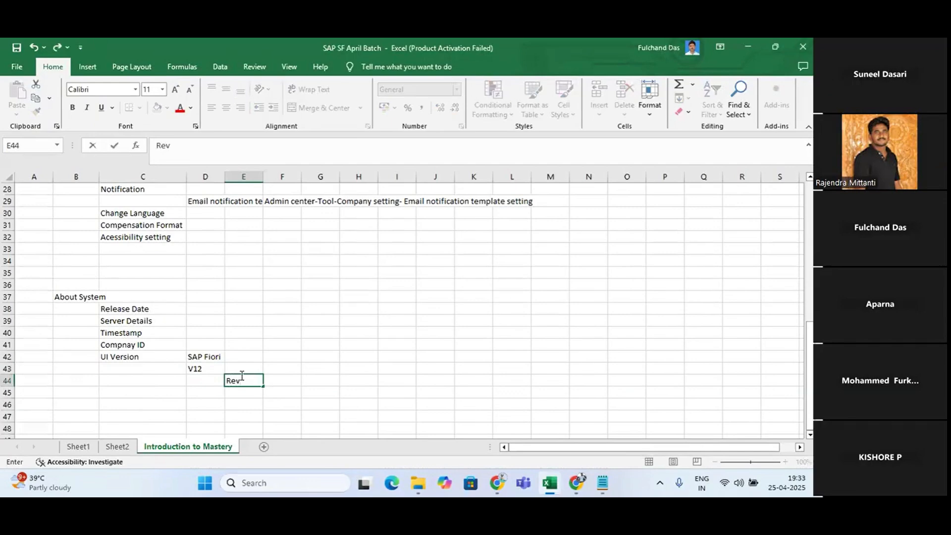
{"action": "type", "text": "olution"}
{"action": "key", "text": "Return"}
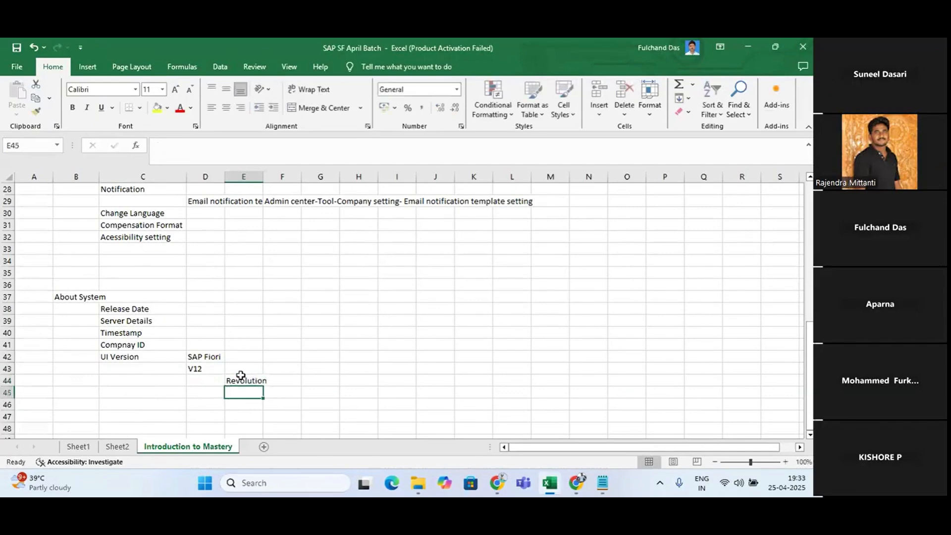
{"action": "left_click", "coordinate": [242, 378]}
{"action": "key", "text": "ctrl+c"}
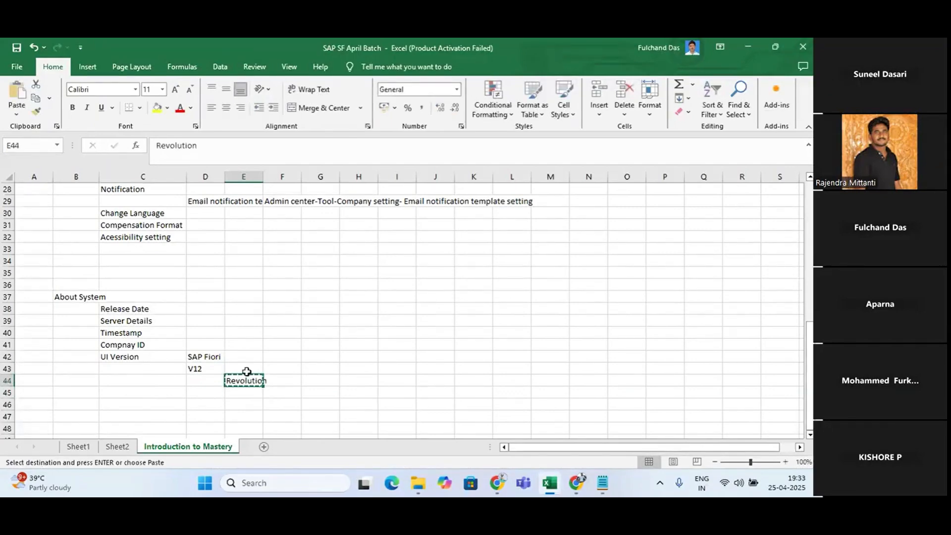
{"action": "left_click_drag", "start_coordinate": [246, 371], "coordinate": [246, 366]}
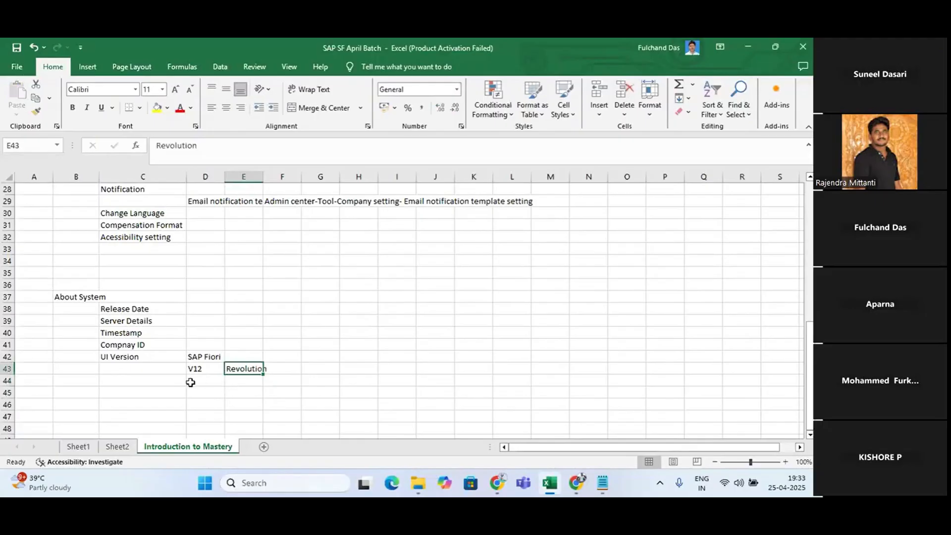
Enter "V11" in D44 below V12, with "Ultra" beside it in E44
{"action": "left_click", "coordinate": [190, 382]}
{"action": "type", "text": "V!!"}
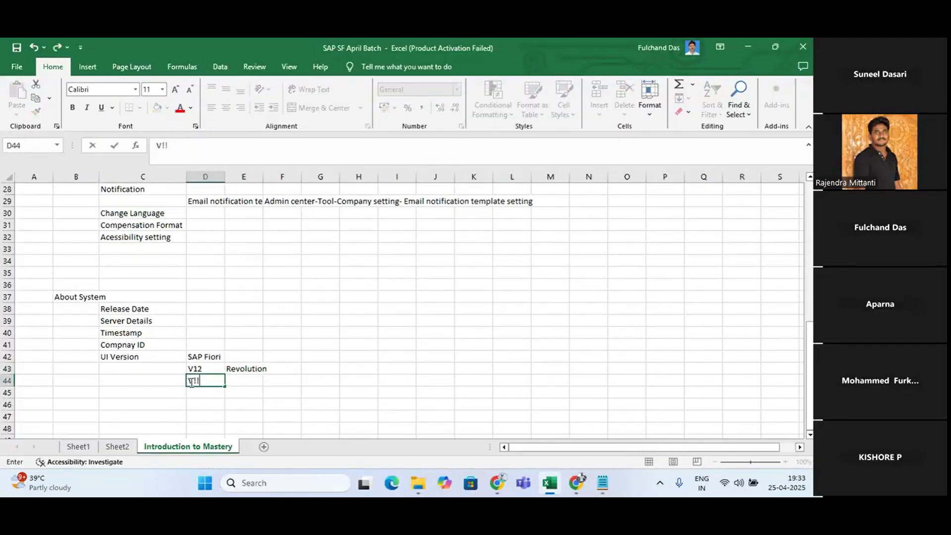
{"action": "type", "text": "11"}
{"action": "key", "text": "Tab"}
{"action": "type", "text": "UI"}
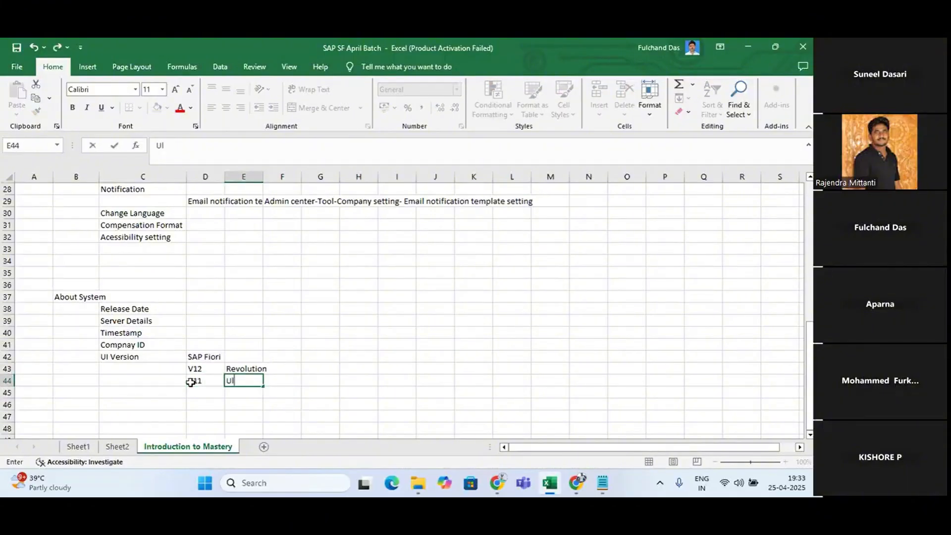
{"action": "type", "text": "tra"}
{"action": "key", "text": "Return"}
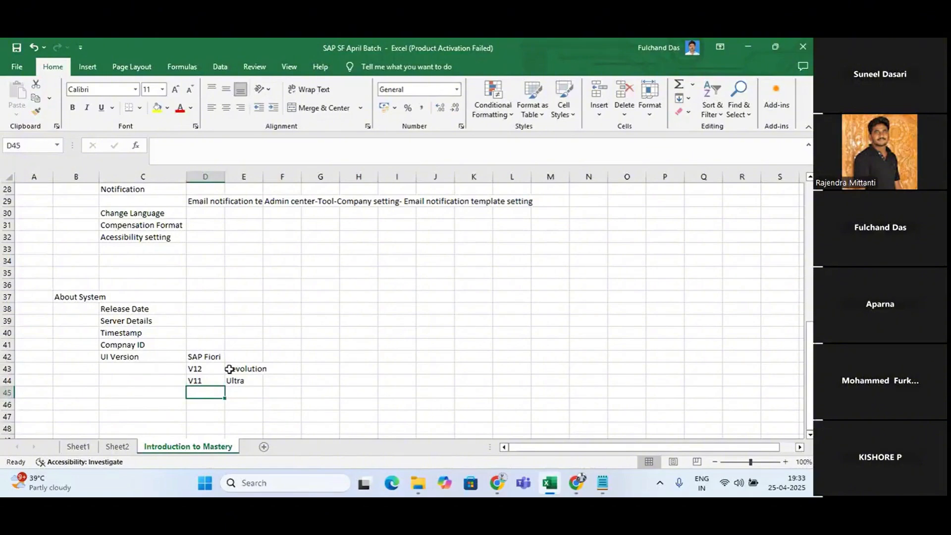
Switch to Chrome and check the Edition line in the About SuccessFactors details on the Admin Centre page
{"action": "key", "text": "alt+Tab"}
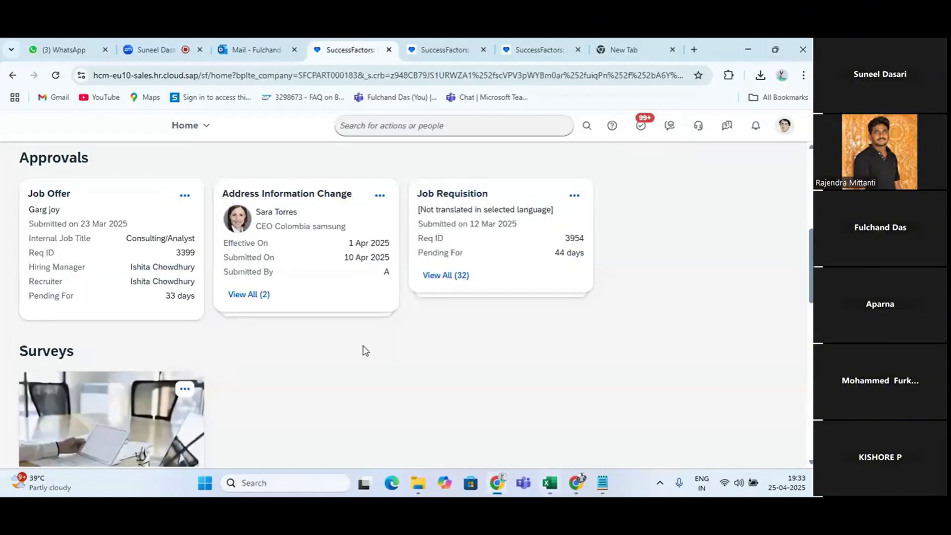
{"action": "key", "text": "alt+Tab"}
{"action": "key", "text": "alt+Tab"}
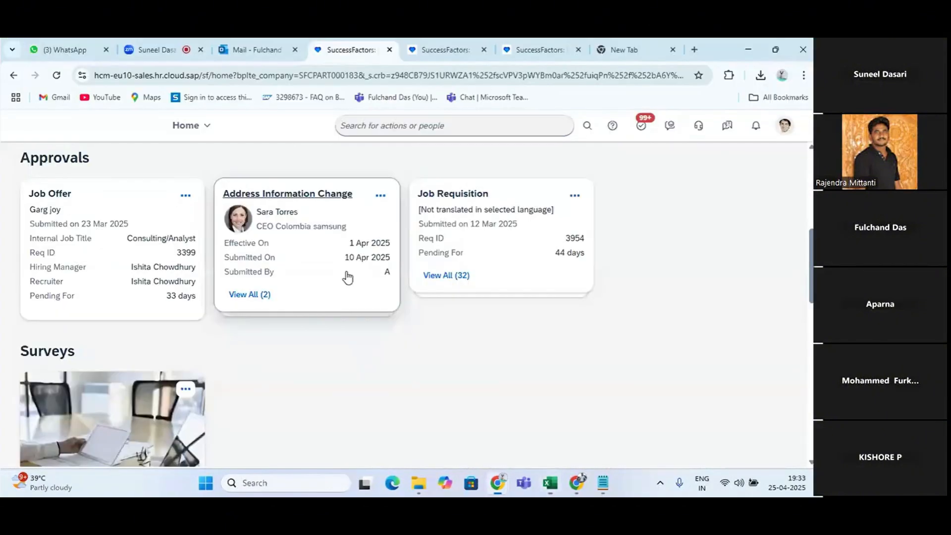
{"action": "left_click", "coordinate": [546, 45]}
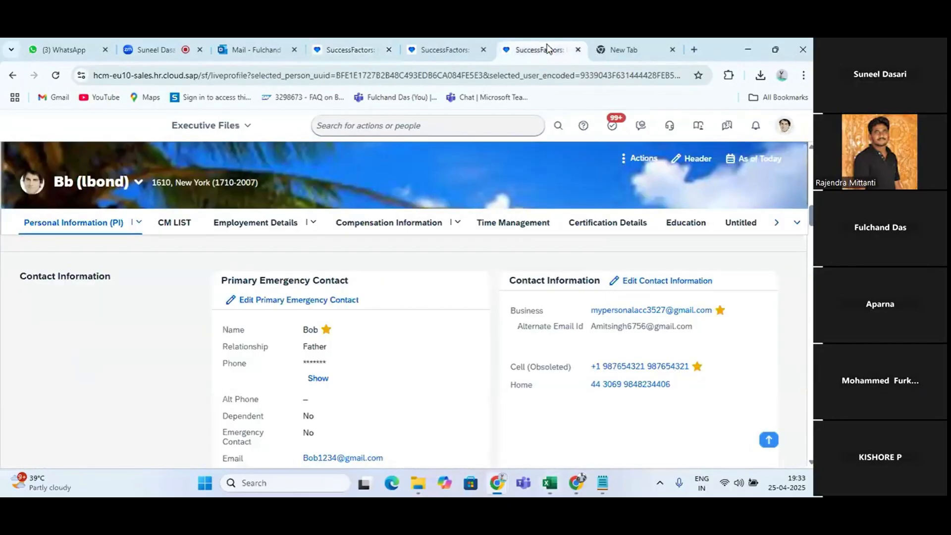
{"action": "left_click", "coordinate": [445, 44]}
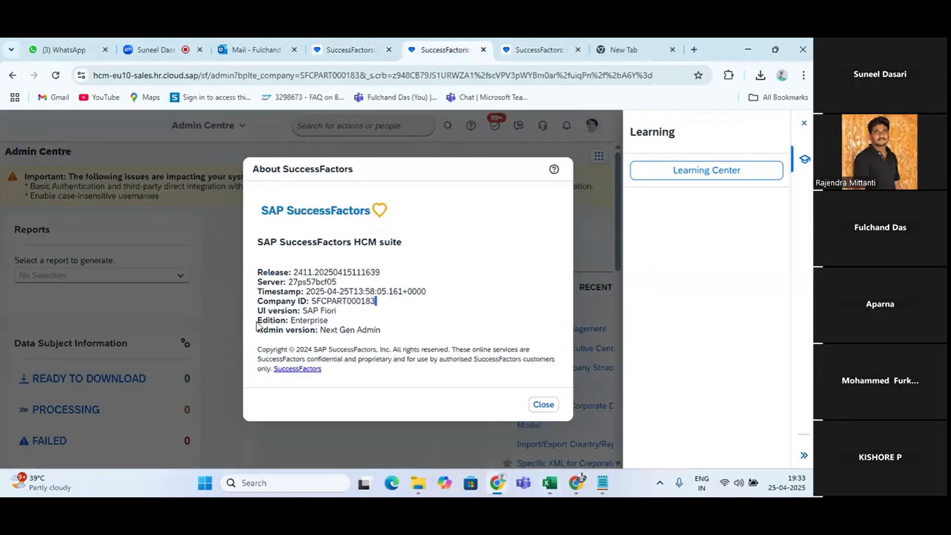
{"action": "left_click_drag", "start_coordinate": [258, 320], "coordinate": [286, 327]}
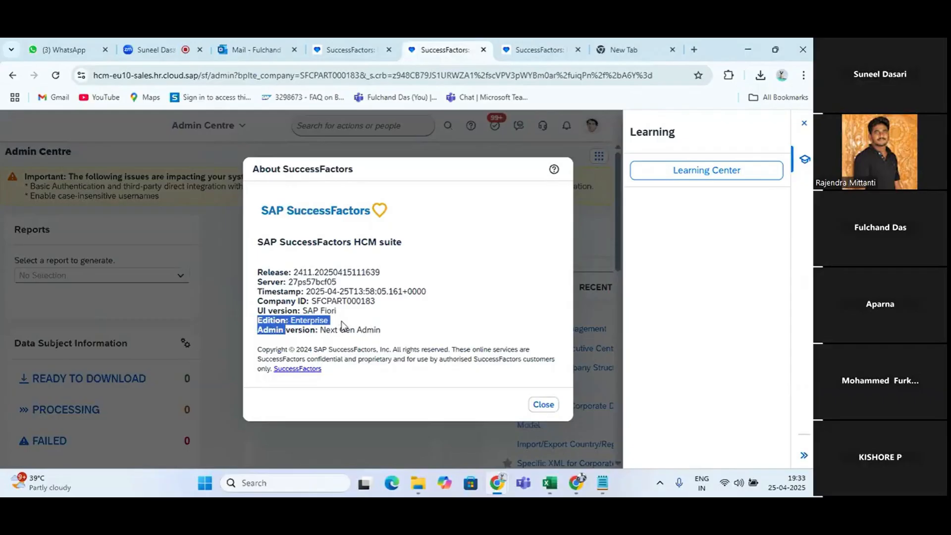
Return to the Excel notes and enter "Edition" in C45 with "Enterprise" beside it in D45
{"action": "key", "text": "alt+Tab"}
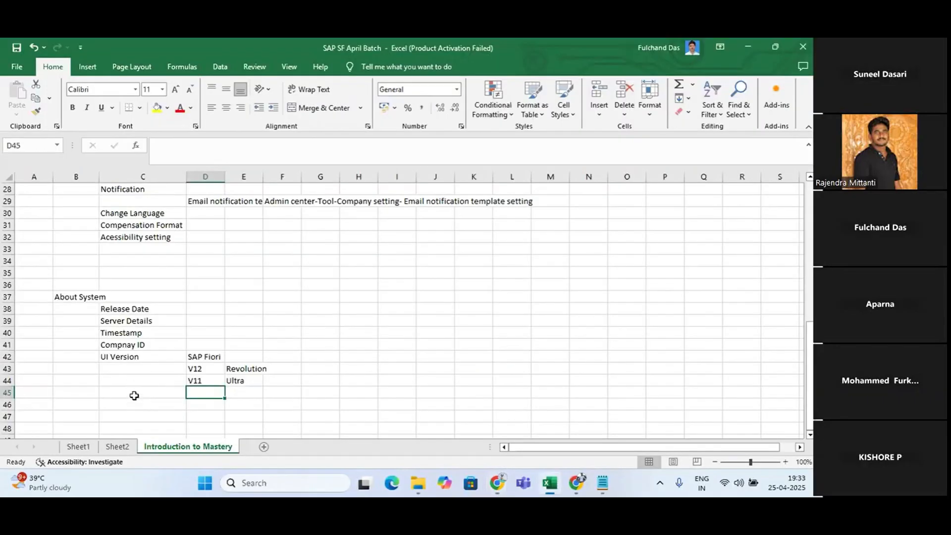
{"action": "left_click", "coordinate": [134, 394]}
{"action": "type", "text": "Edition"}
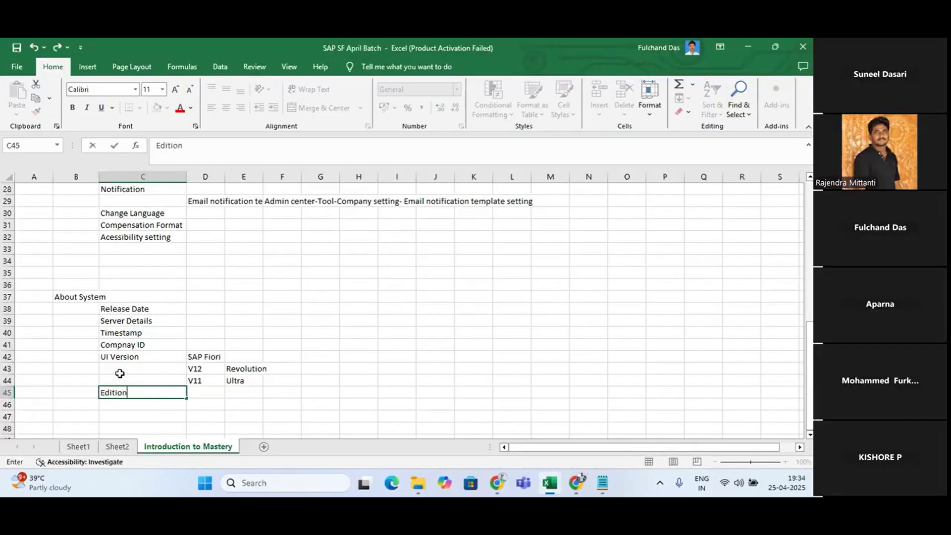
{"action": "key", "text": "Return"}
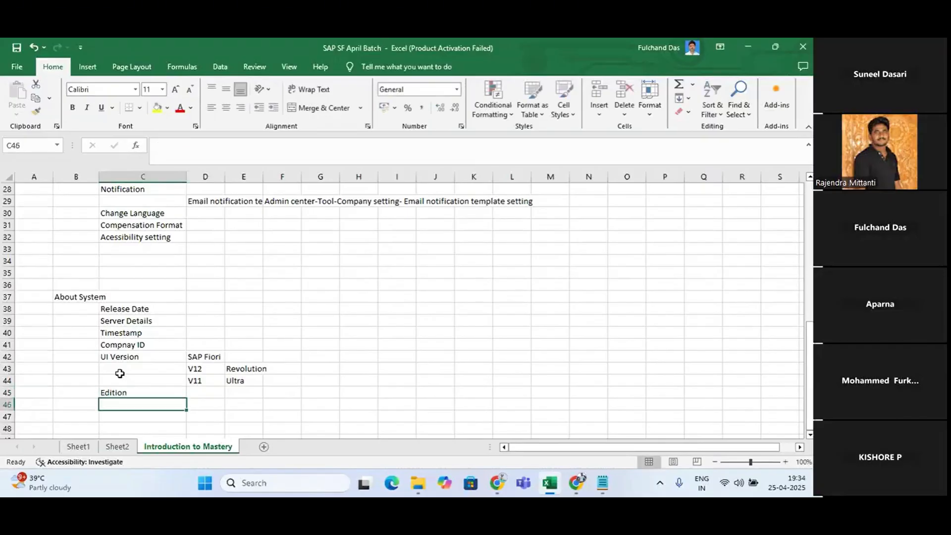
{"action": "left_click", "coordinate": [214, 394]}
{"action": "type", "text": "E"}
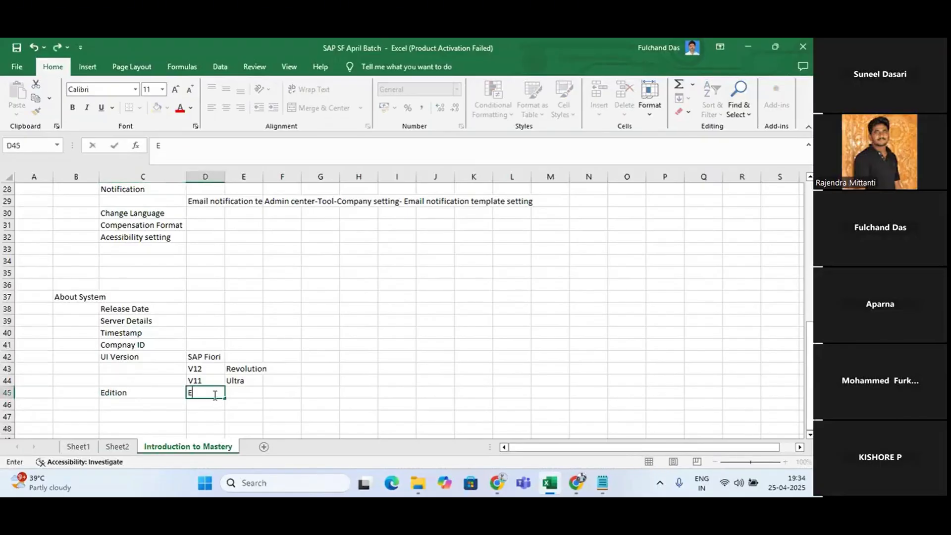
{"action": "type", "text": "nterprise"}
{"action": "key", "text": "Return"}
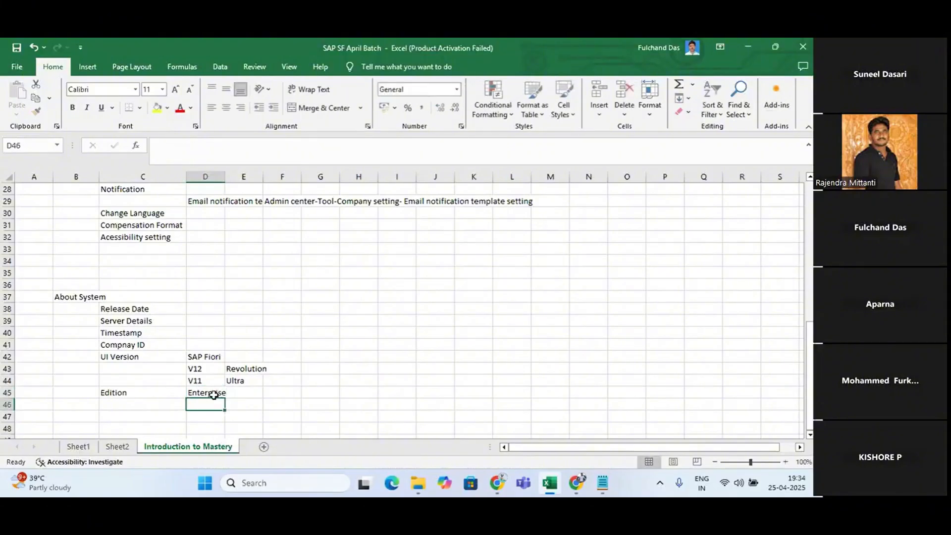
List the edition types "Private" in D46 and "Public" in D47 below Enterprise
{"action": "type", "text": "Pri"}
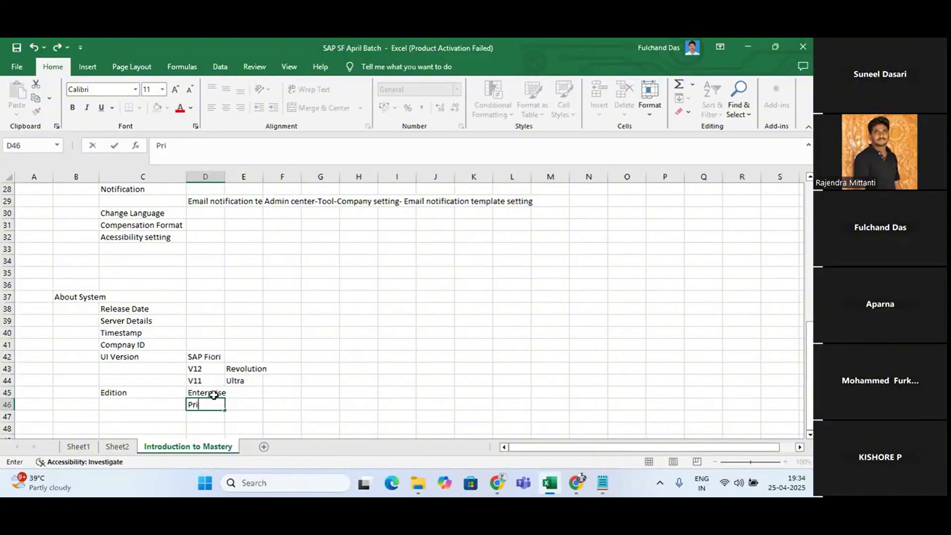
{"action": "type", "text": "vate"}
{"action": "key", "text": "Return"}
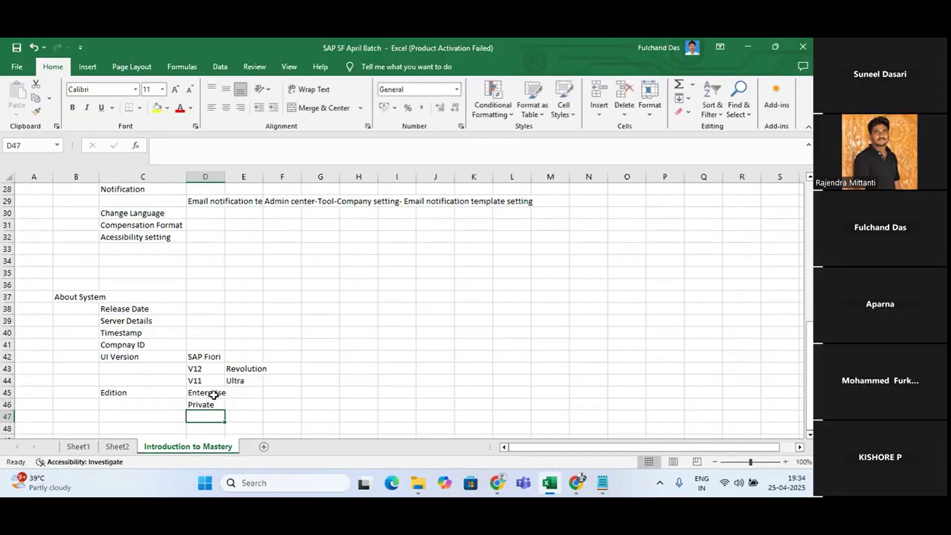
{"action": "type", "text": "Publi"}
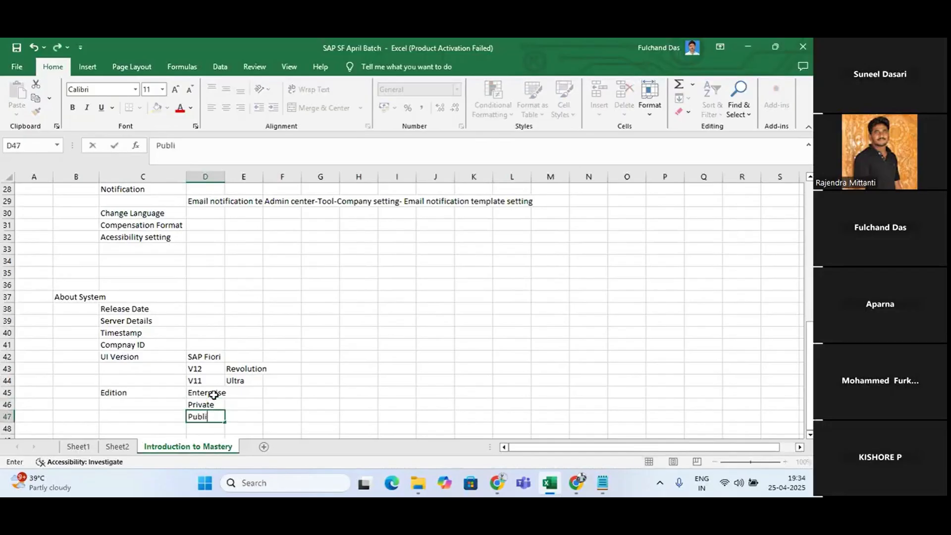
{"action": "type", "text": "c"}
{"action": "key", "text": "Return"}
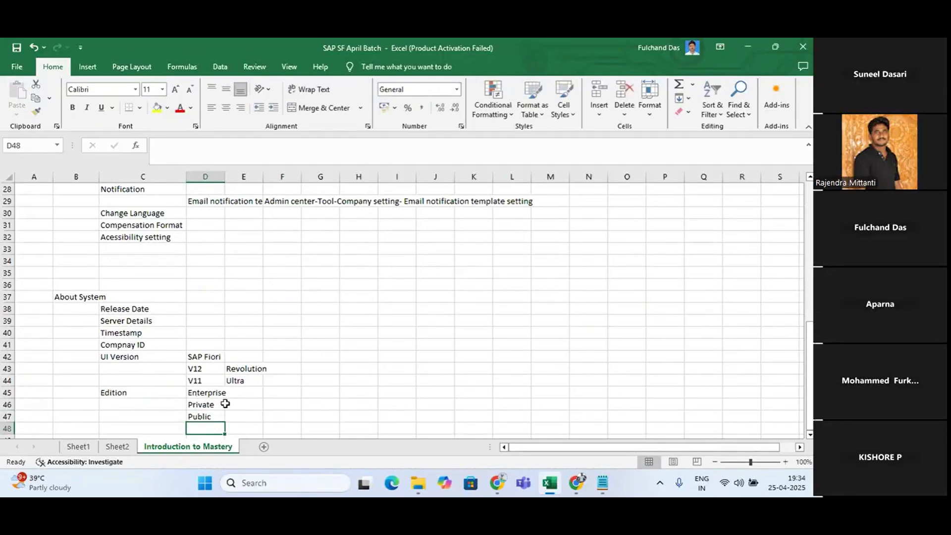
{"action": "left_click", "coordinate": [202, 419]}
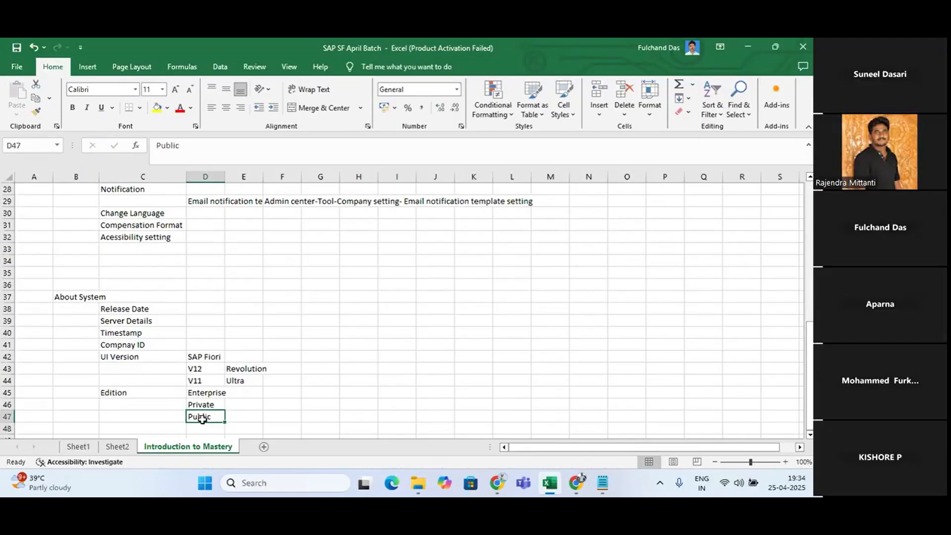
Enter the example company "TCS" in K39, in the empty area beside the About System notes
{"action": "left_click", "coordinate": [466, 317]}
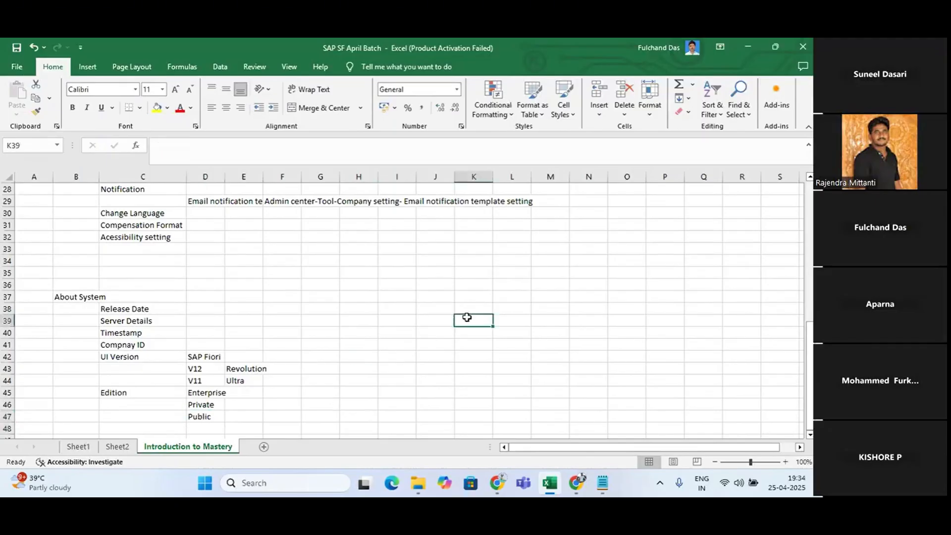
{"action": "type", "text": "C"}
{"action": "key", "text": "BackSpace"}
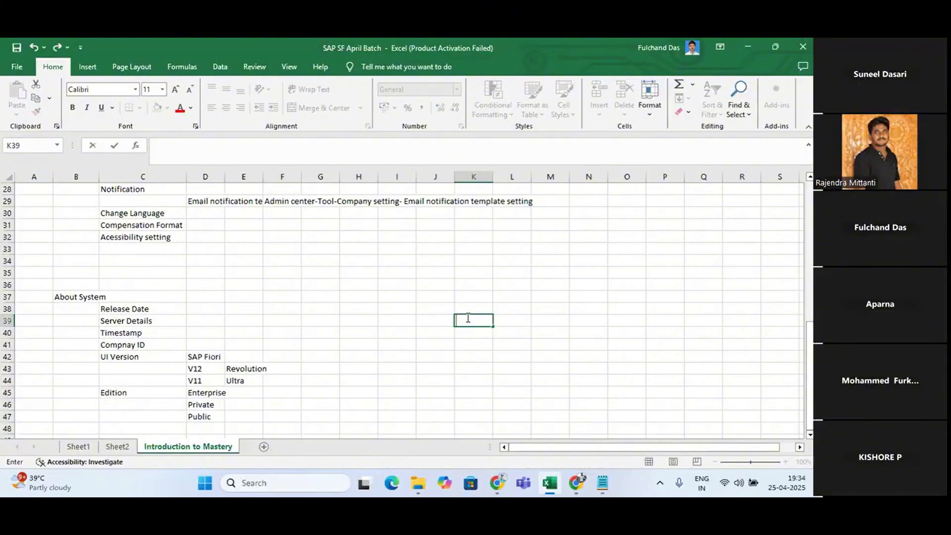
{"action": "type", "text": "TCS"}
{"action": "key", "text": "Return"}
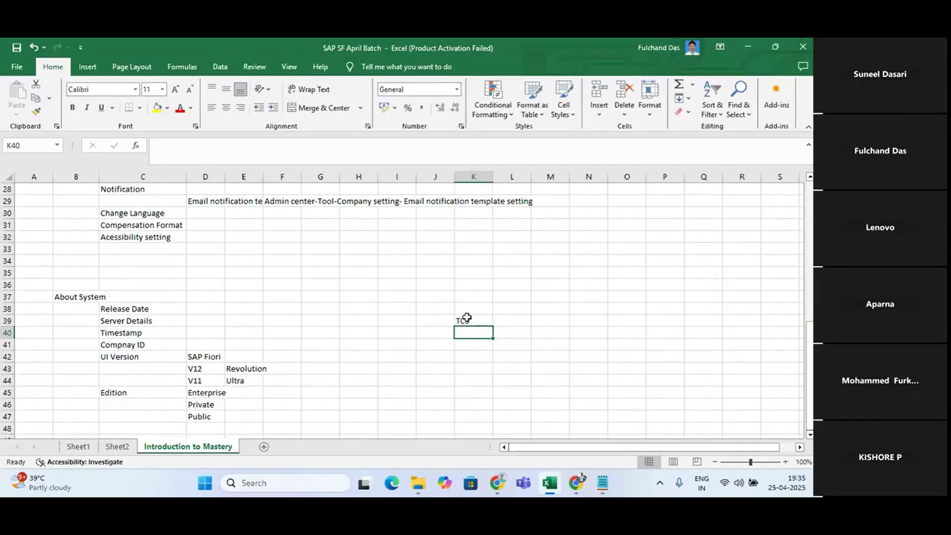
Switch to Chrome, view the approvals on the SuccessFactors Home page, and return to the Excel notes
{"action": "key", "text": "alt+Tab"}
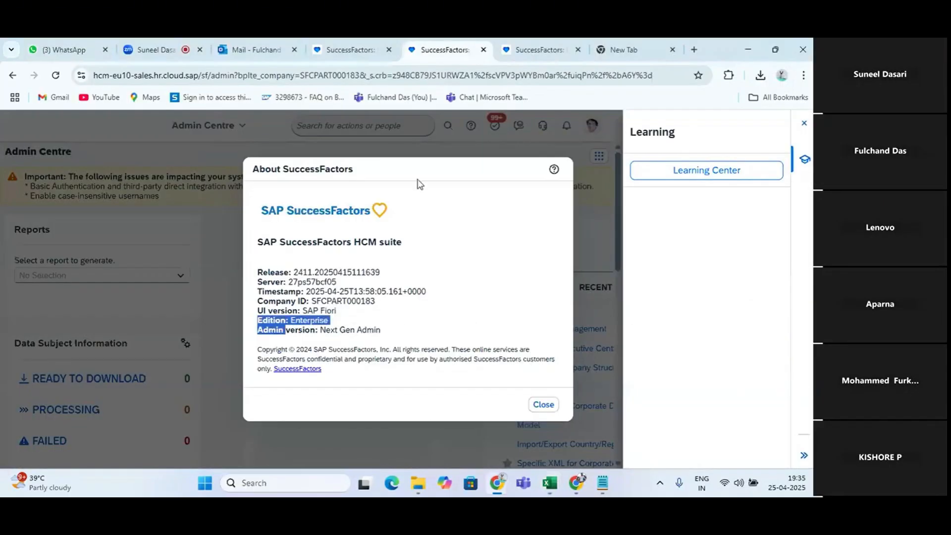
{"action": "left_click", "coordinate": [359, 50]}
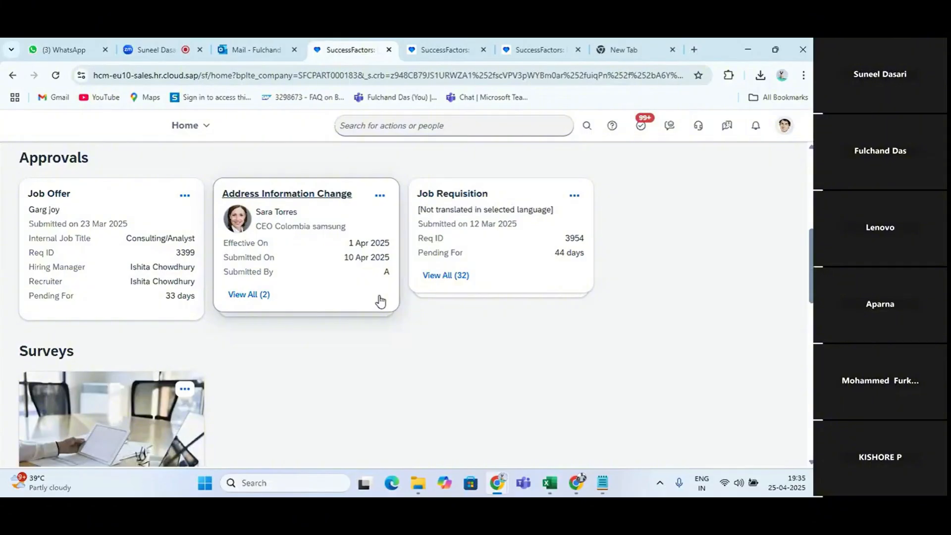
{"action": "key", "text": "alt+Tab"}
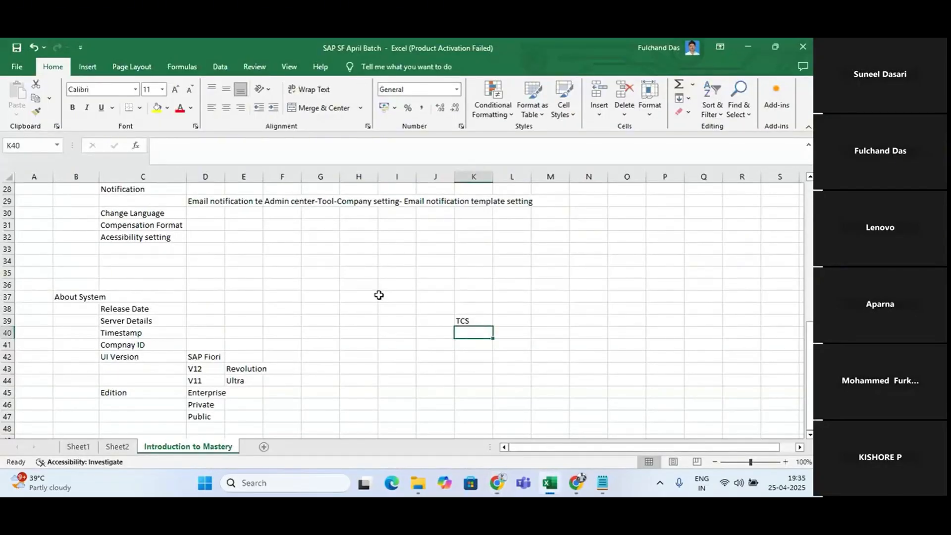
Enter "Infosys" in L39 beside TCS and select the range K38:L40 around both company names
{"action": "scroll", "coordinate": [379, 296], "scroll_direction": "down", "scroll_amount": 1}
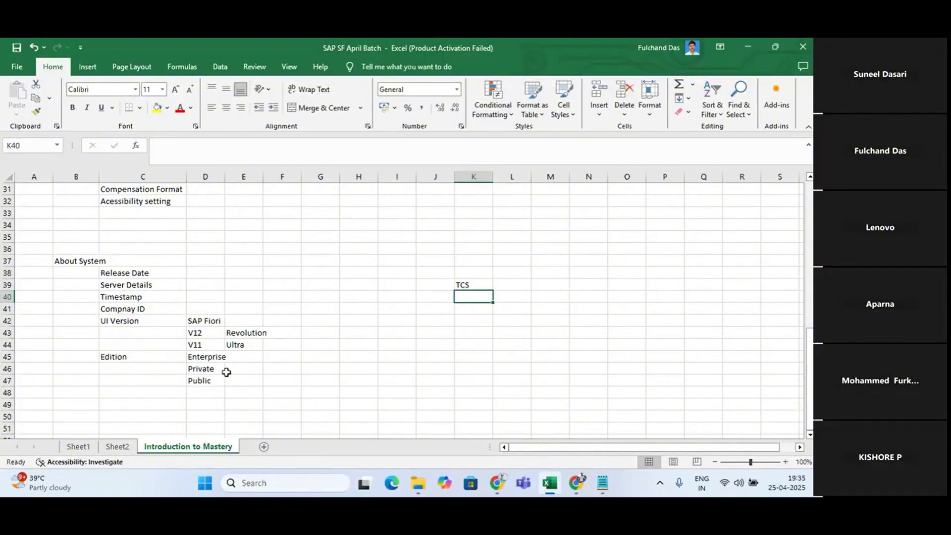
{"action": "left_click_drag", "start_coordinate": [493, 293], "coordinate": [506, 287]}
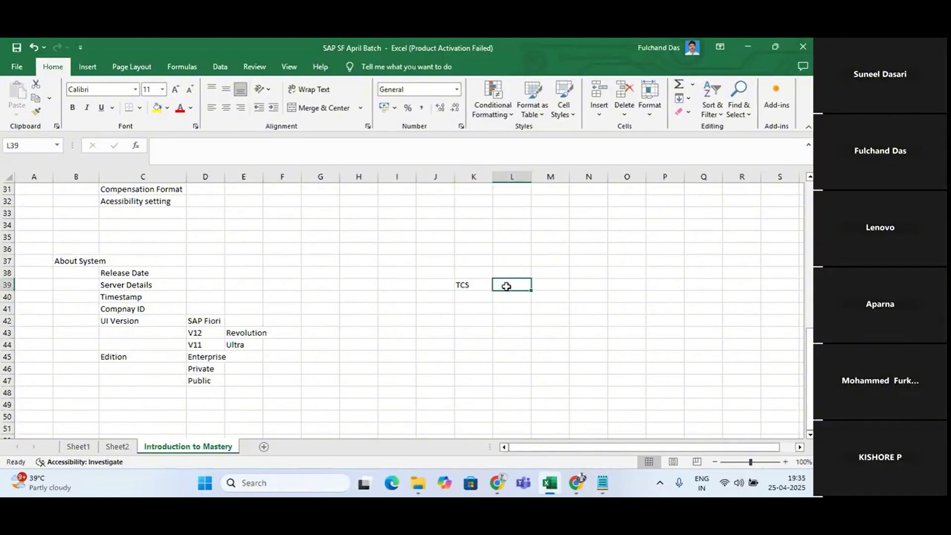
{"action": "type", "text": "Info"}
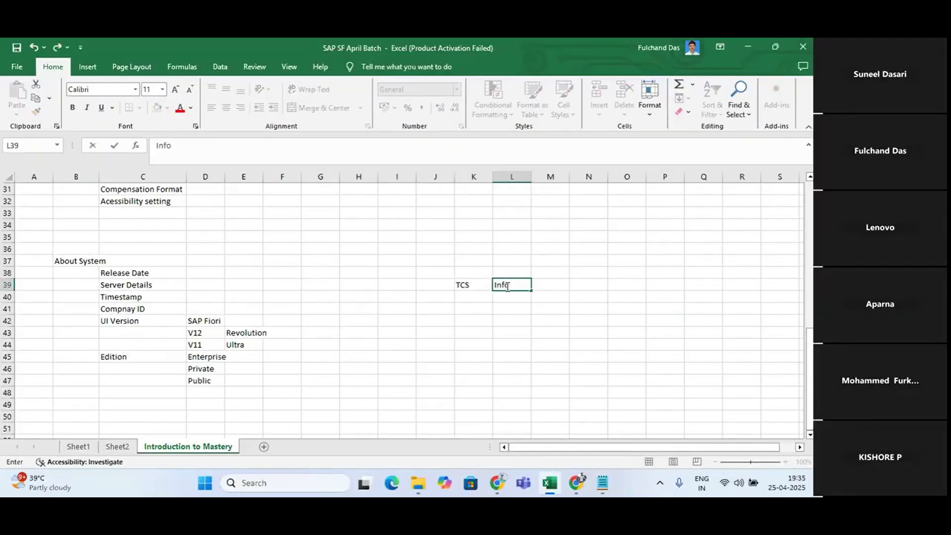
{"action": "type", "text": "sis"}
{"action": "key", "text": "Return"}
{"action": "left_click", "coordinate": [506, 286]}
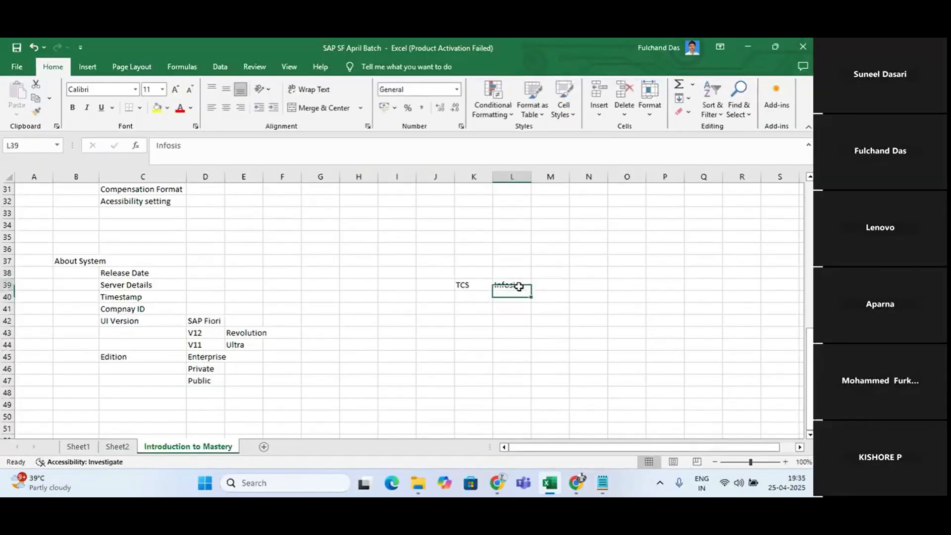
{"action": "left_click", "coordinate": [245, 143]}
{"action": "key", "text": "BackSpace"}
{"action": "key", "text": "BackSpace"}
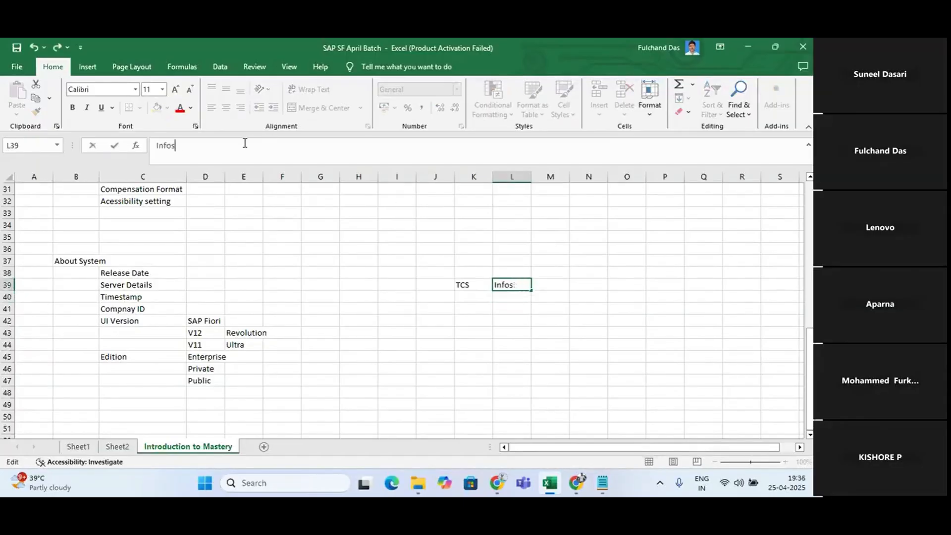
{"action": "type", "text": "ys"}
{"action": "key", "text": "Return"}
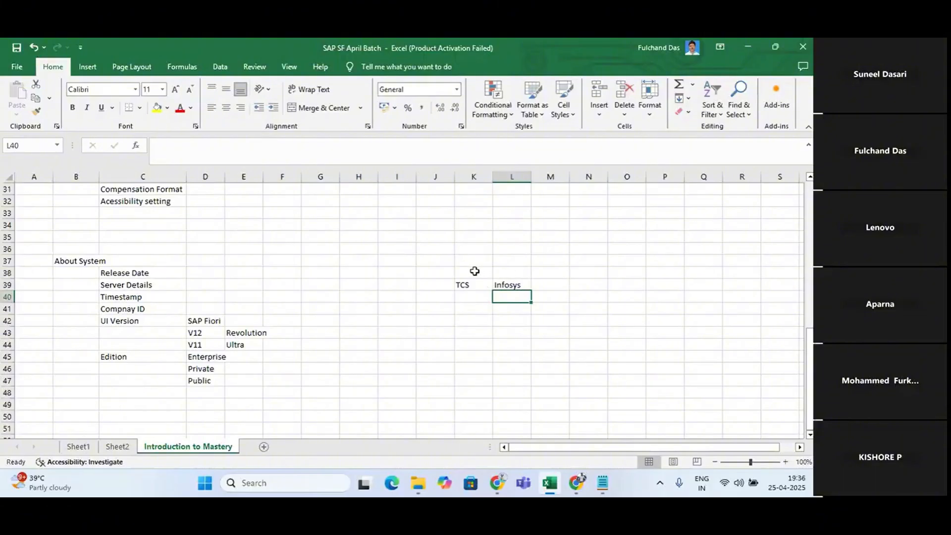
{"action": "left_click_drag", "start_coordinate": [476, 272], "coordinate": [520, 303]}
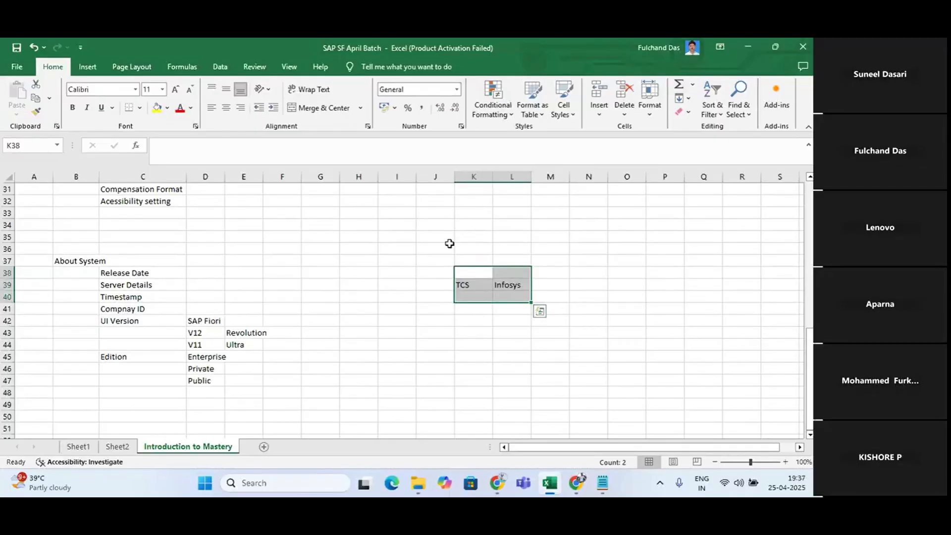
Switch to Chrome and highlight the admin version in the About SuccessFactors window on the Admin Centre page
{"action": "key", "text": "alt+Tab"}
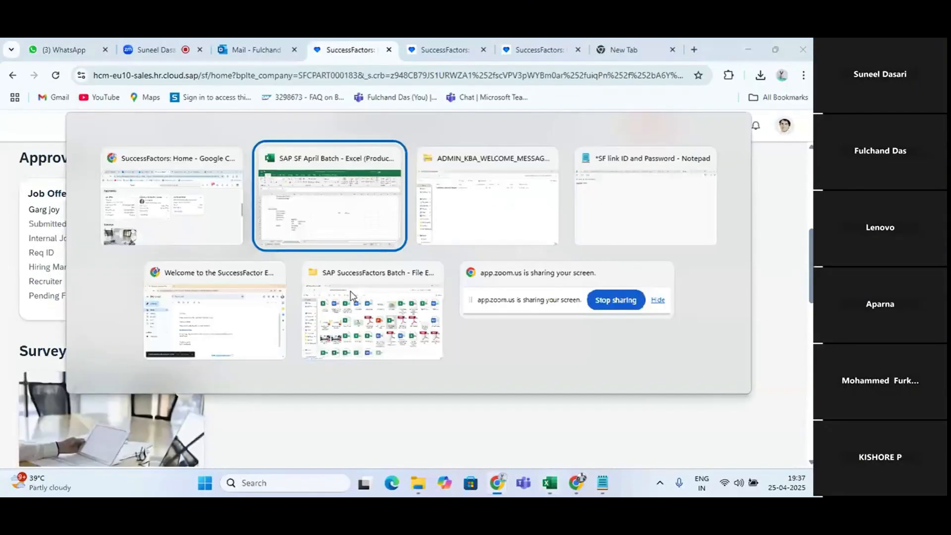
{"action": "key", "text": "alt+Tab"}
{"action": "key", "text": "alt+Tab"}
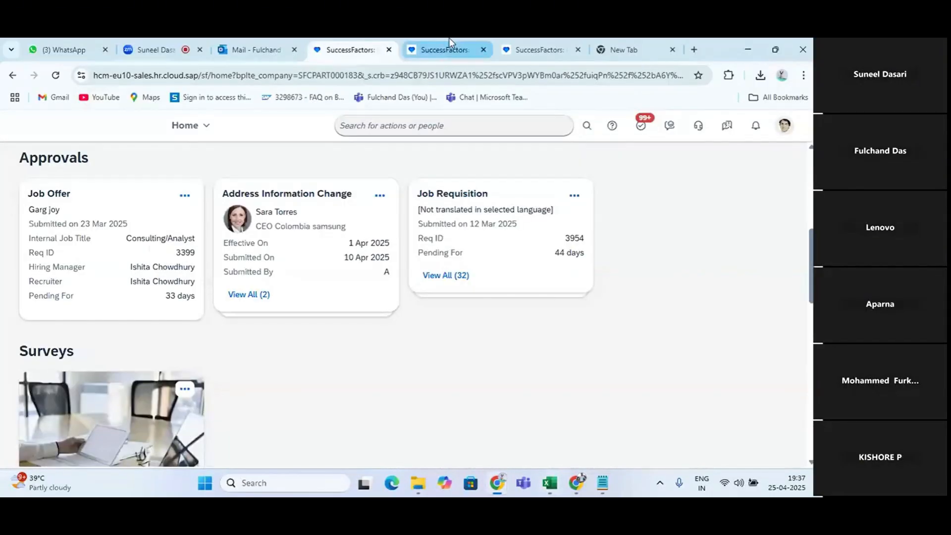
{"action": "left_click", "coordinate": [449, 39]}
{"action": "left_click", "coordinate": [372, 333]}
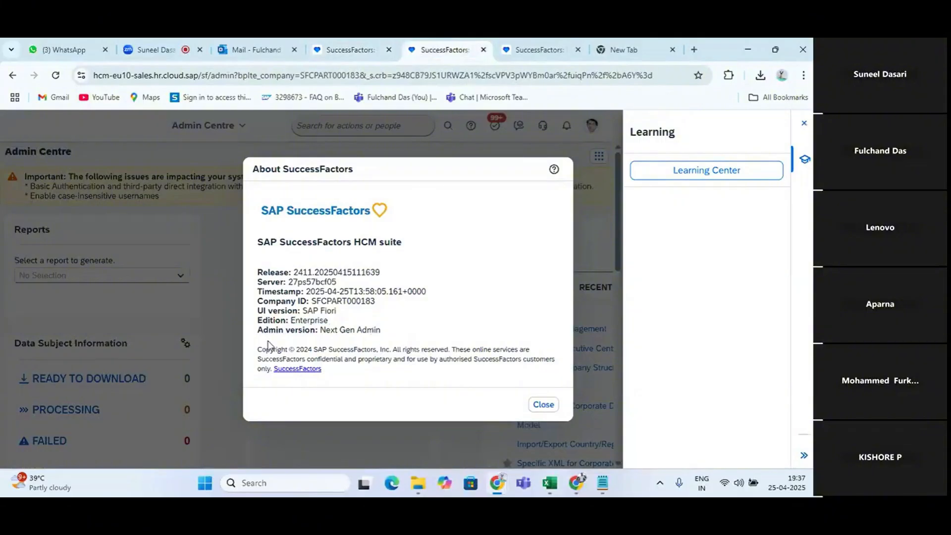
{"action": "left_click_drag", "start_coordinate": [325, 329], "coordinate": [383, 339]}
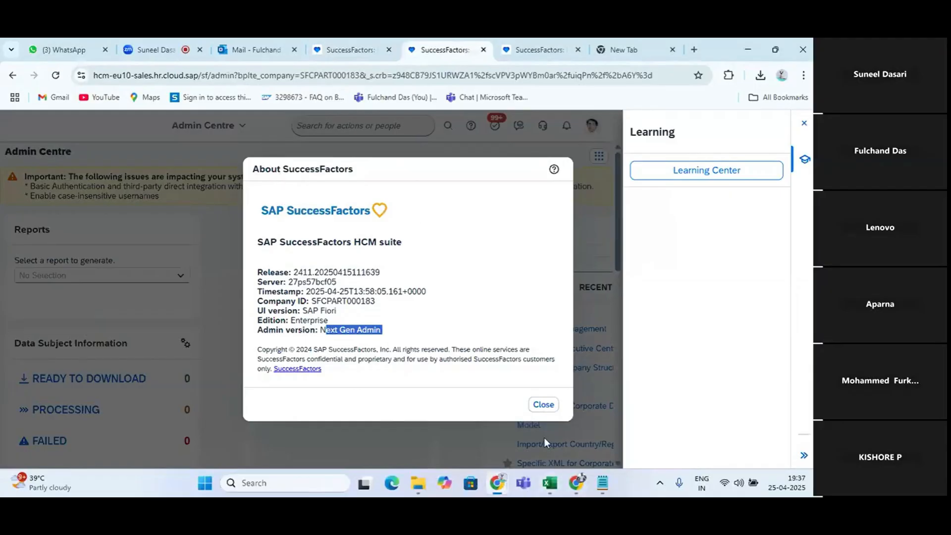
Close the About SuccessFactors window and the Learning panel, and view the account menu options
{"action": "left_click", "coordinate": [544, 405]}
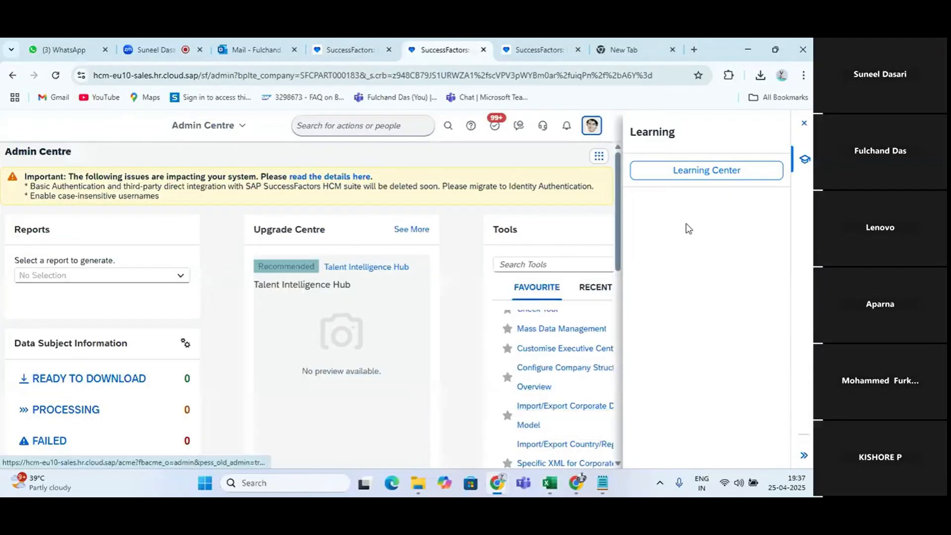
{"action": "left_click", "coordinate": [809, 127]}
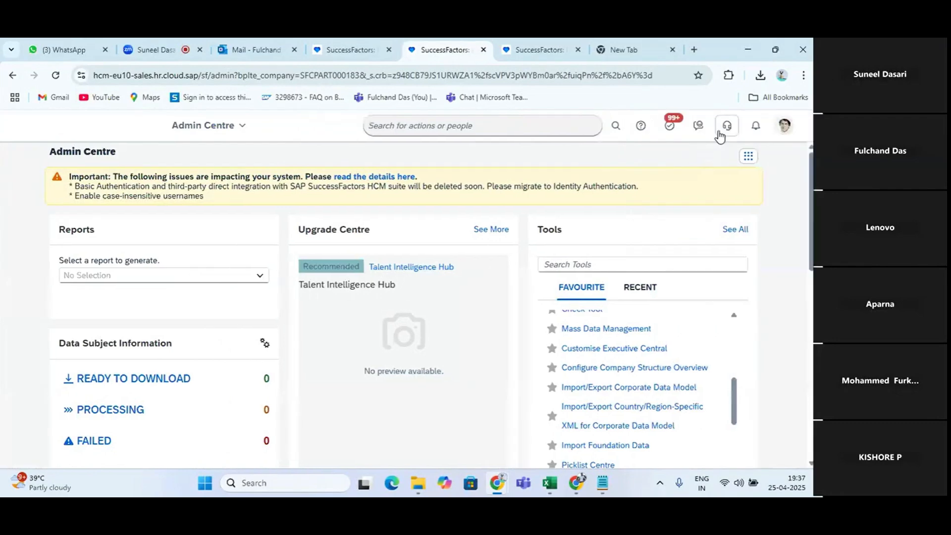
{"action": "left_click", "coordinate": [784, 126]}
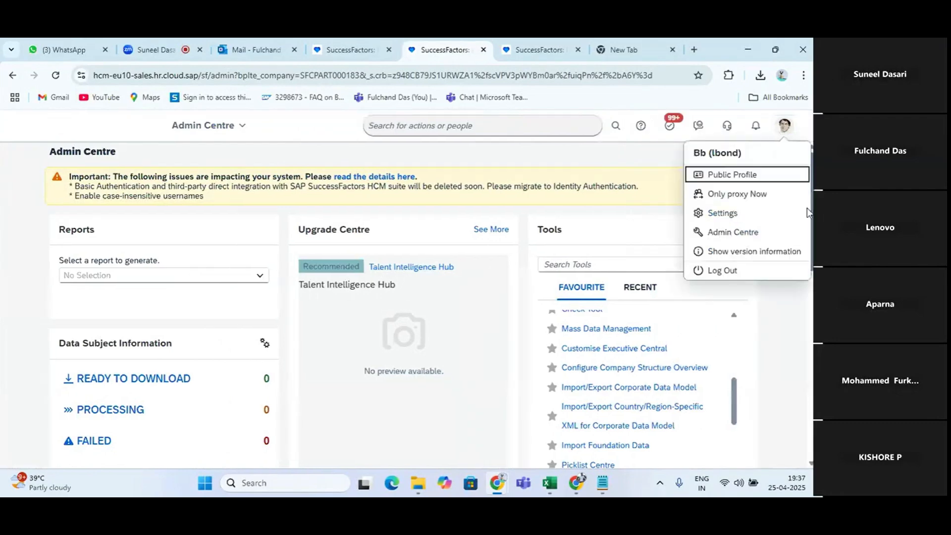
{"action": "left_click", "coordinate": [788, 296]}
Return to the Excel notes and clear the example company names by emptying the range J37:M43
{"action": "key", "text": "alt+Tab"}
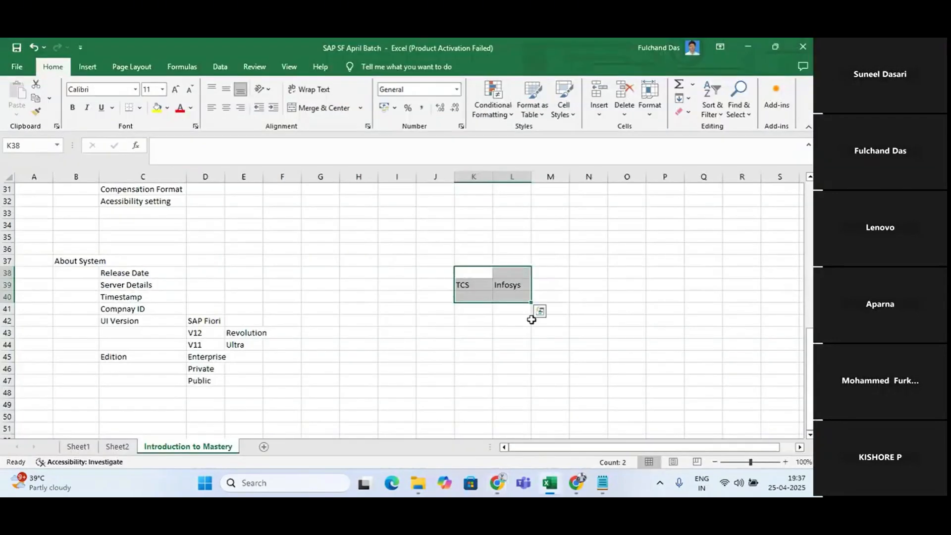
{"action": "left_click_drag", "start_coordinate": [435, 260], "coordinate": [534, 328]}
{"action": "key", "text": "Delete"}
{"action": "scroll", "coordinate": [341, 297], "scroll_direction": "up", "scroll_amount": 9}
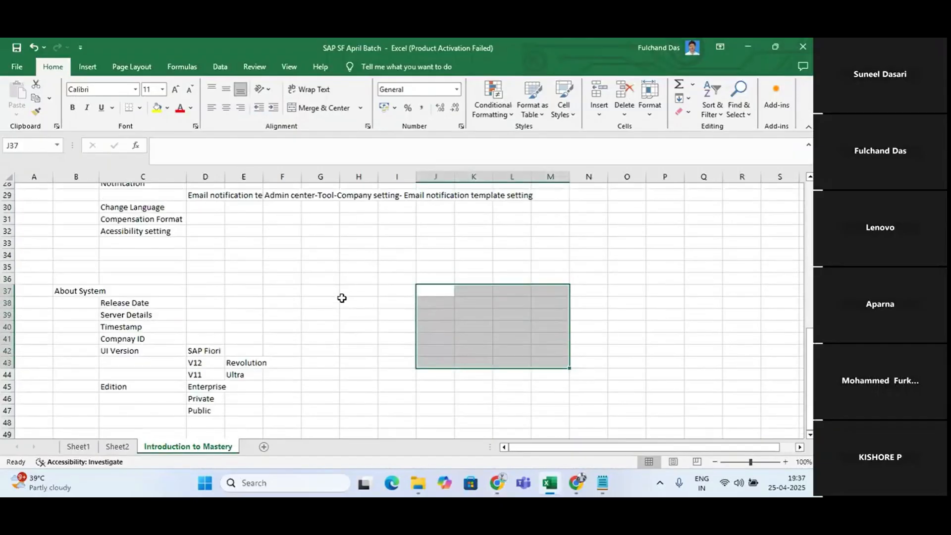
Add the topic heading "Proxy" in B50, below the About System notes
{"action": "scroll", "coordinate": [342, 298], "scroll_direction": "down", "scroll_amount": 3}
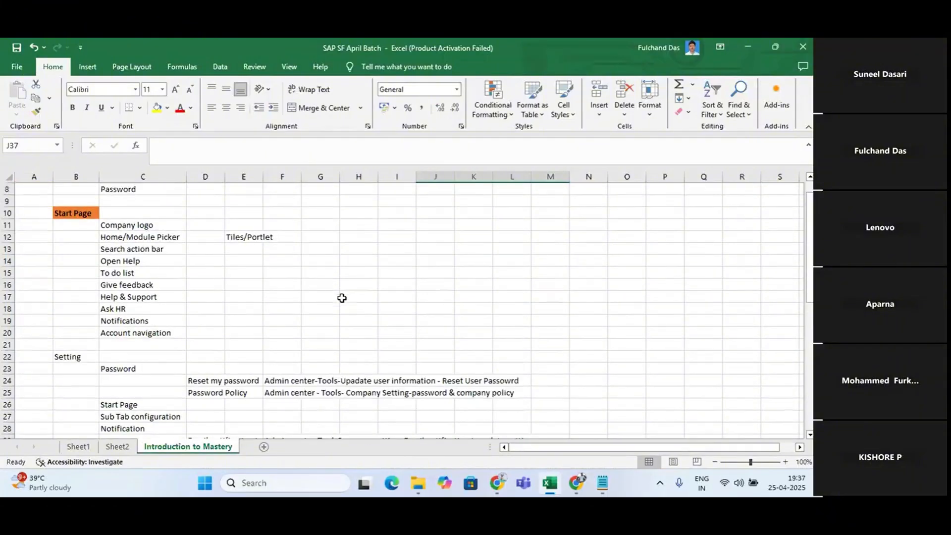
{"action": "scroll", "coordinate": [341, 298], "scroll_direction": "down", "scroll_amount": 7}
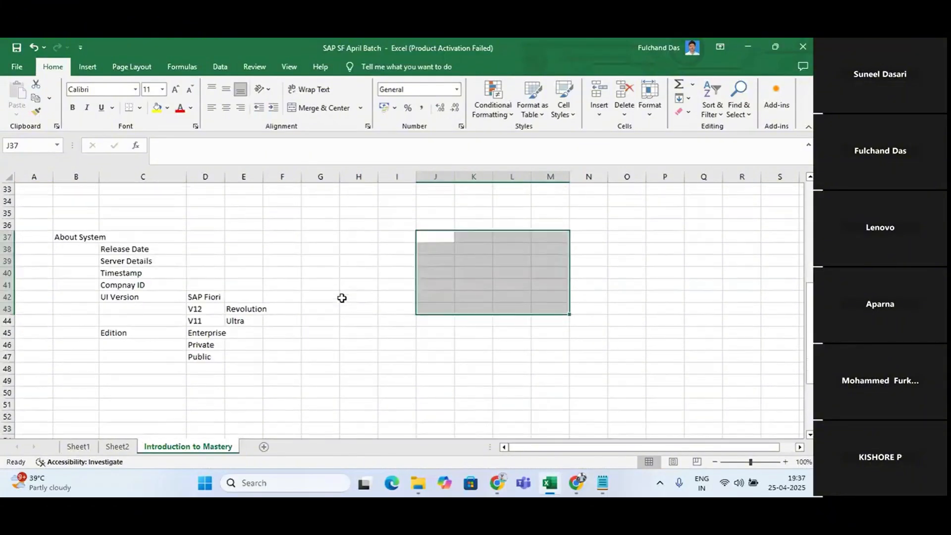
{"action": "left_click", "coordinate": [81, 395]}
{"action": "type", "text": "P"}
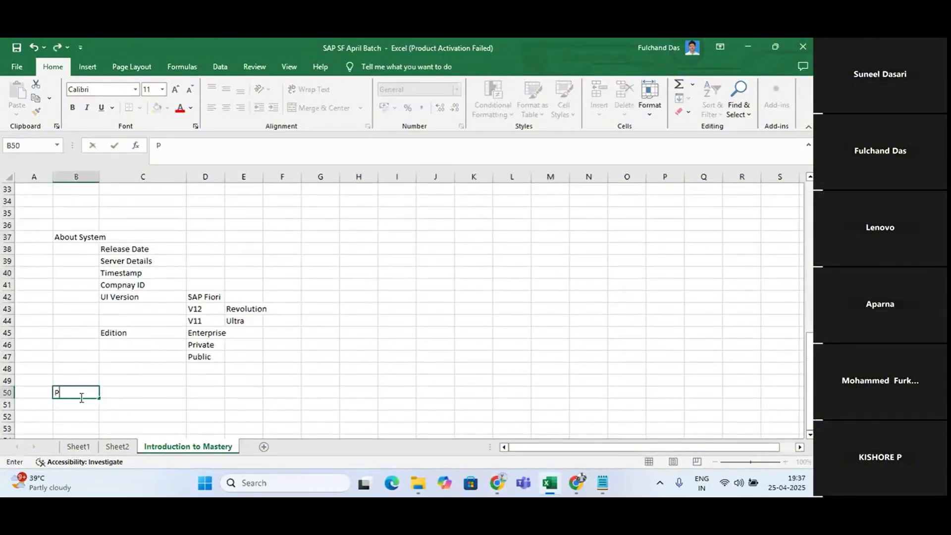
{"action": "type", "text": "roxy"}
{"action": "key", "text": "Return"}
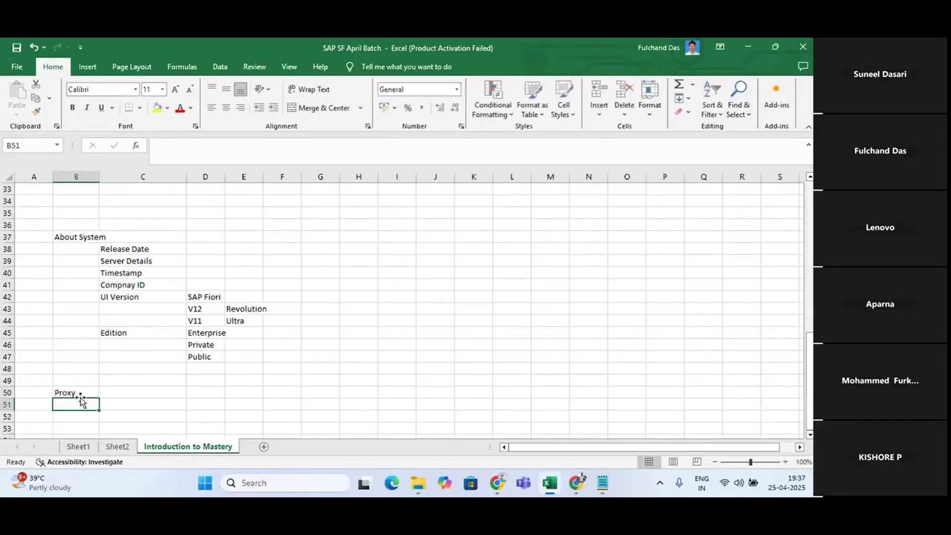
Enter the description "its allow you to act on behalf of other" in C50 beside the Proxy heading
{"action": "left_click", "coordinate": [132, 390]}
{"action": "type", "text": "it"}
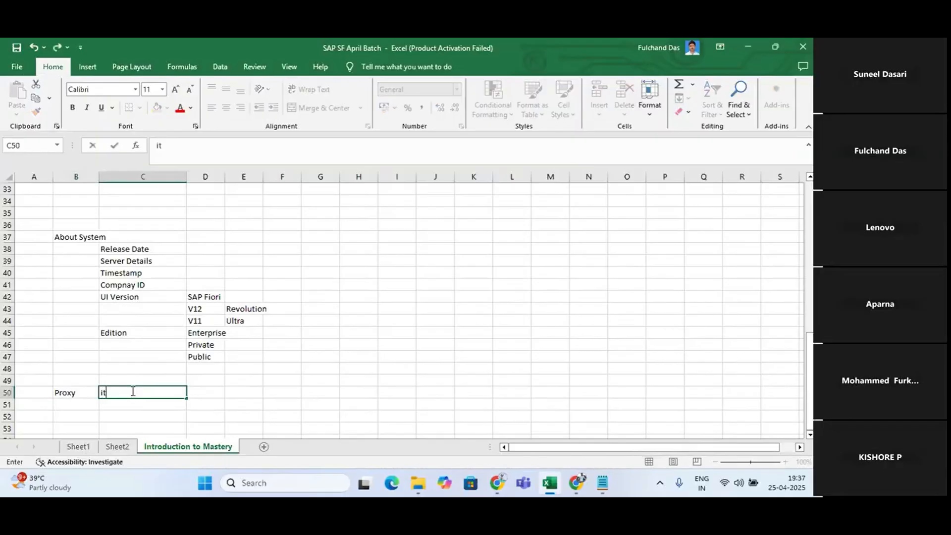
{"action": "type", "text": "s allow you to "}
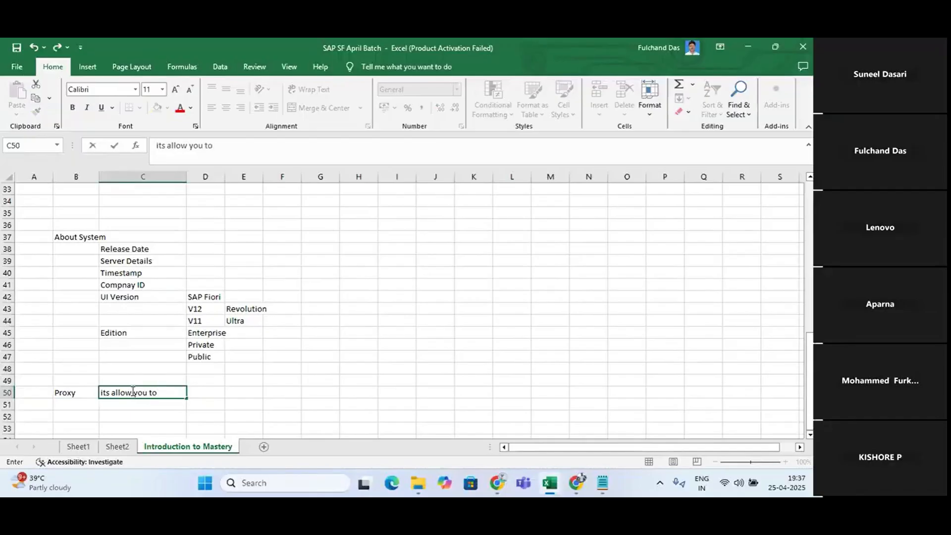
{"action": "type", "text": "act on behalf "}
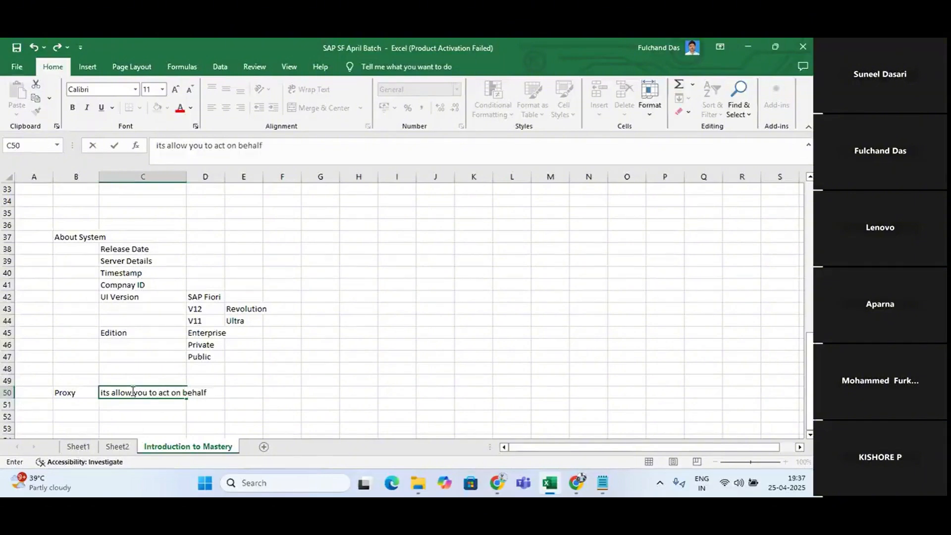
{"action": "type", "text": "of other"}
{"action": "left_click", "coordinate": [320, 397]}
Enter the example users "ABD" in H50 and "EFG" in J50 on the Proxy row
{"action": "left_click", "coordinate": [372, 388]}
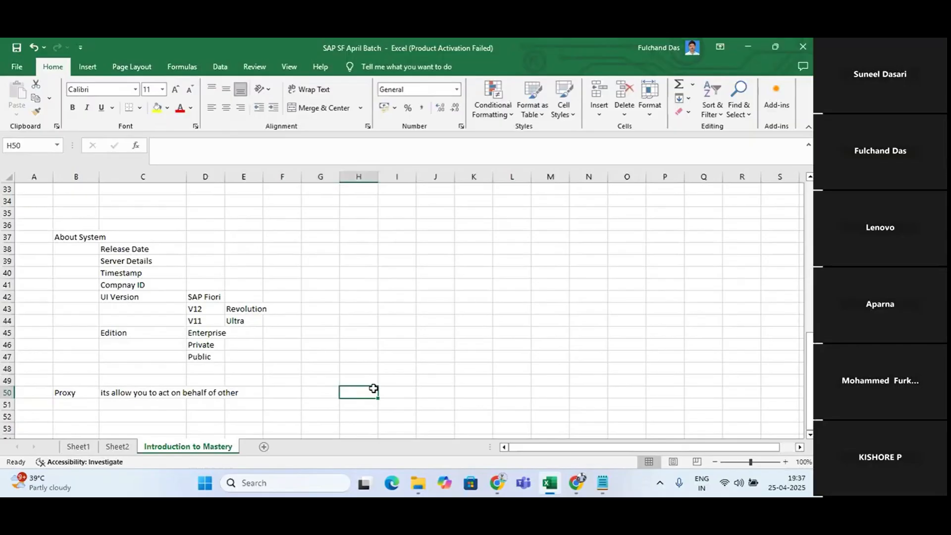
{"action": "type", "text": "ABD"}
{"action": "key", "text": "Return"}
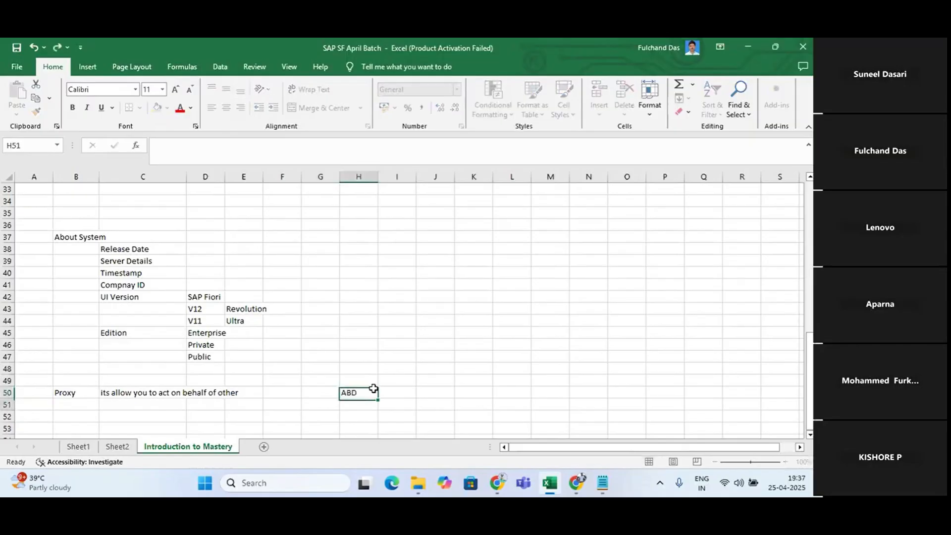
{"action": "left_click", "coordinate": [432, 390]}
{"action": "type", "text": "E"}
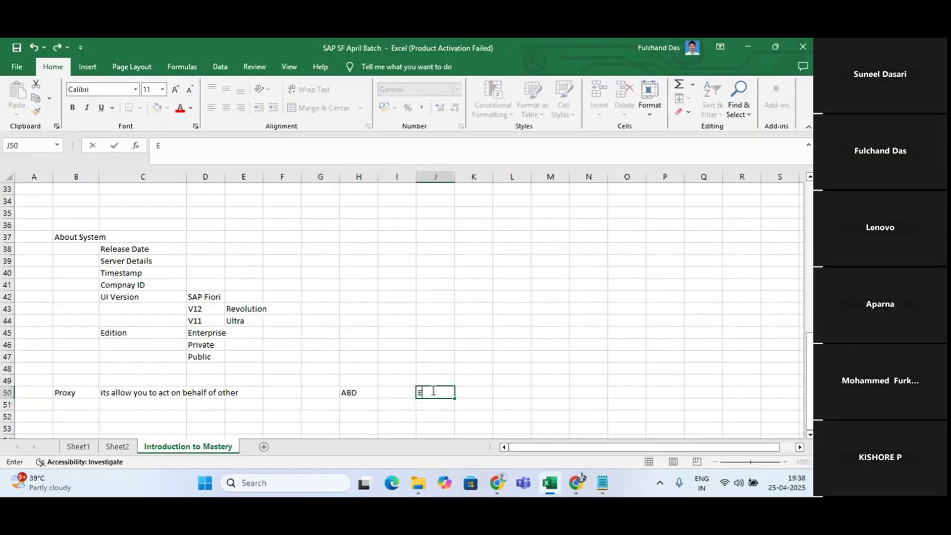
{"action": "type", "text": "FG"}
{"action": "key", "text": "Return"}
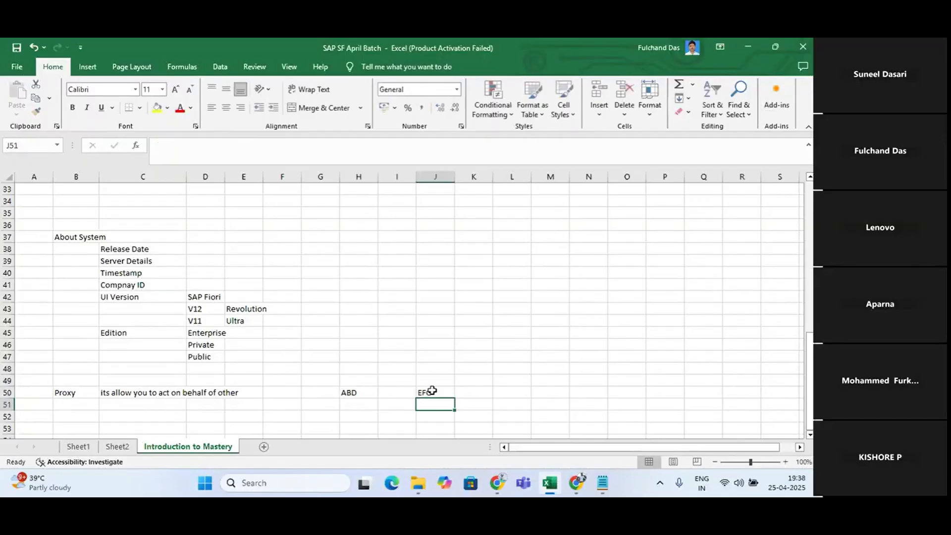
Enter the modules "EC" in H51 under ABD and "PMGM" in J51 under EFG
{"action": "left_click", "coordinate": [366, 404]}
{"action": "type", "text": "EC"}
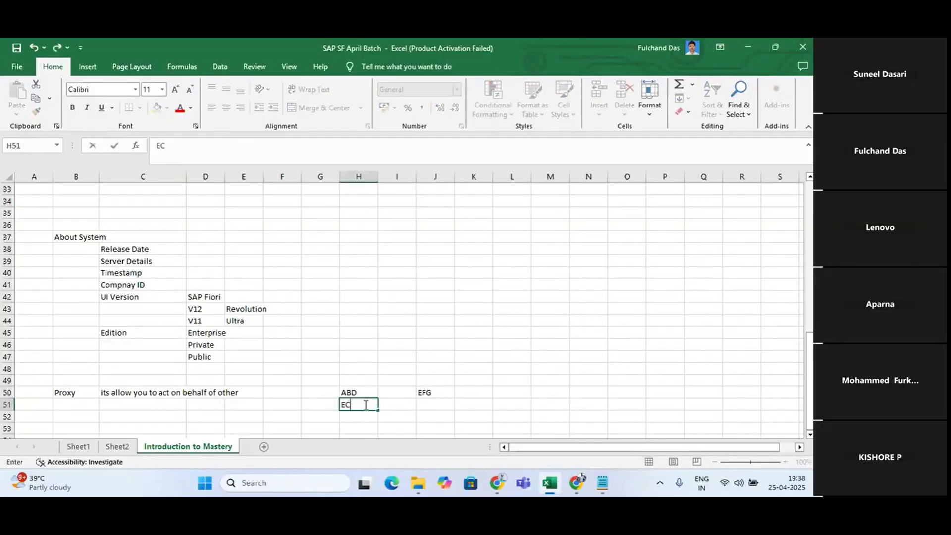
{"action": "left_click", "coordinate": [427, 404]}
{"action": "type", "text": "P"}
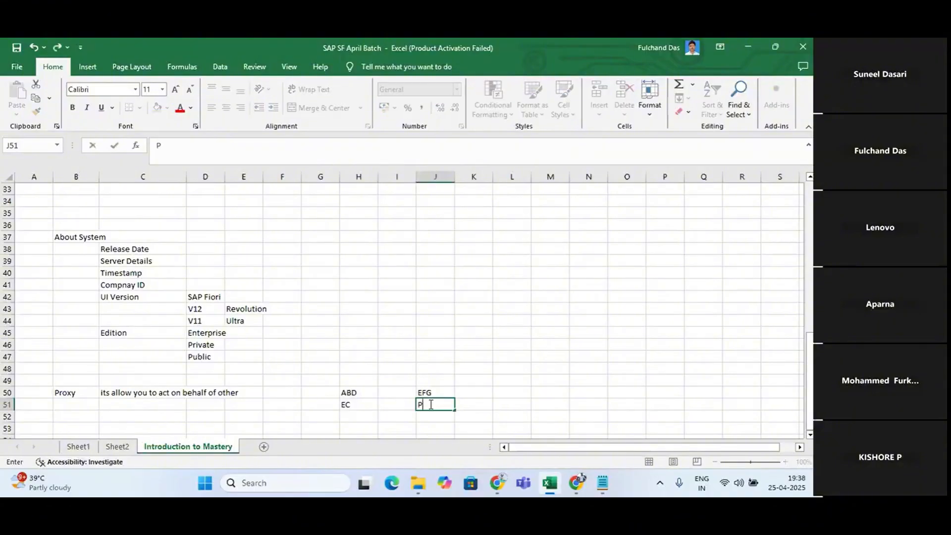
{"action": "type", "text": "MGM"}
{"action": "left_click", "coordinate": [507, 391]}
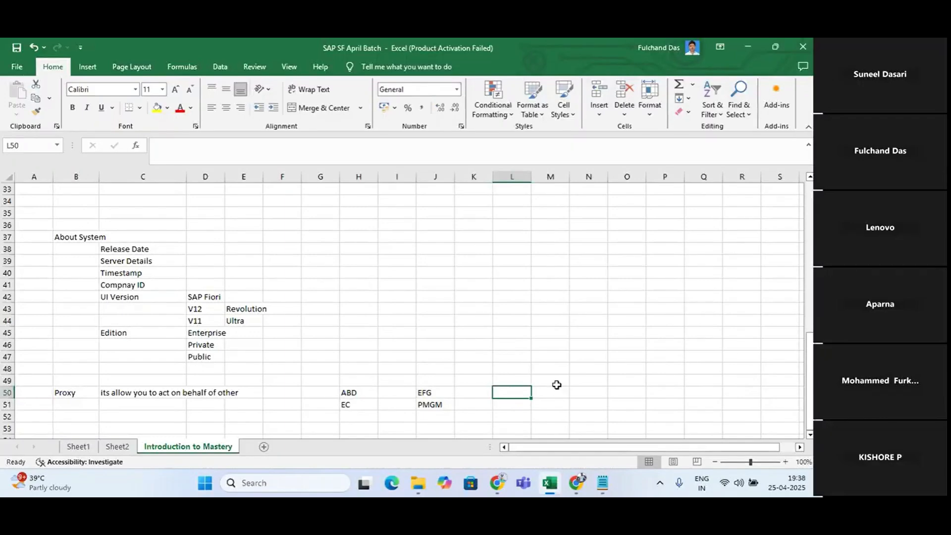
Enter "1,2,3" in H52 under EC and "4,5,6" in J52 under PMGM, and highlight the EFG entries
{"action": "left_click", "coordinate": [350, 414]}
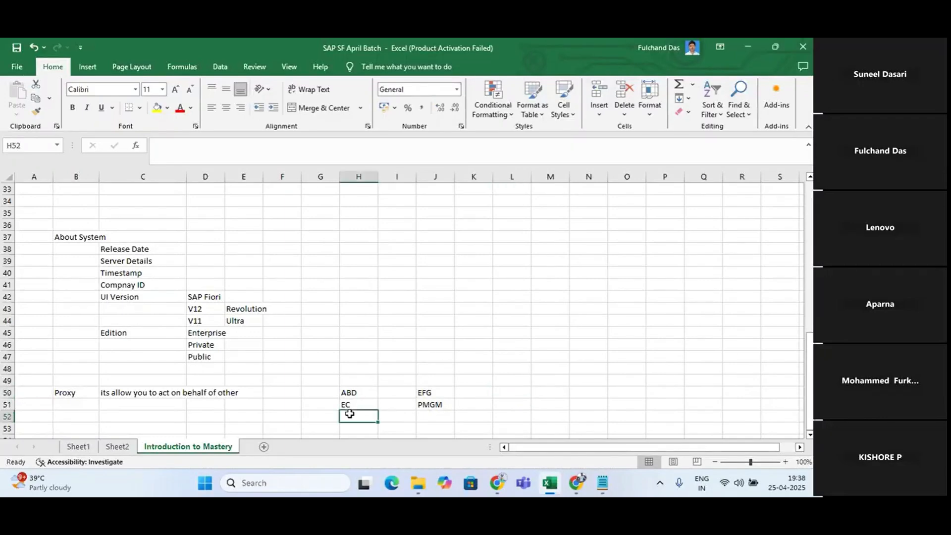
{"action": "type", "text": "1,2,3"}
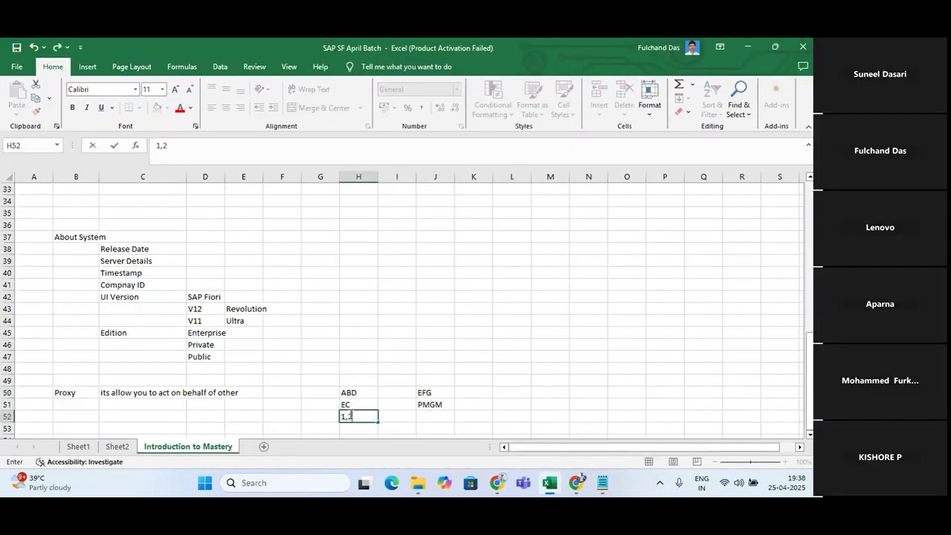
{"action": "left_click", "coordinate": [439, 413]}
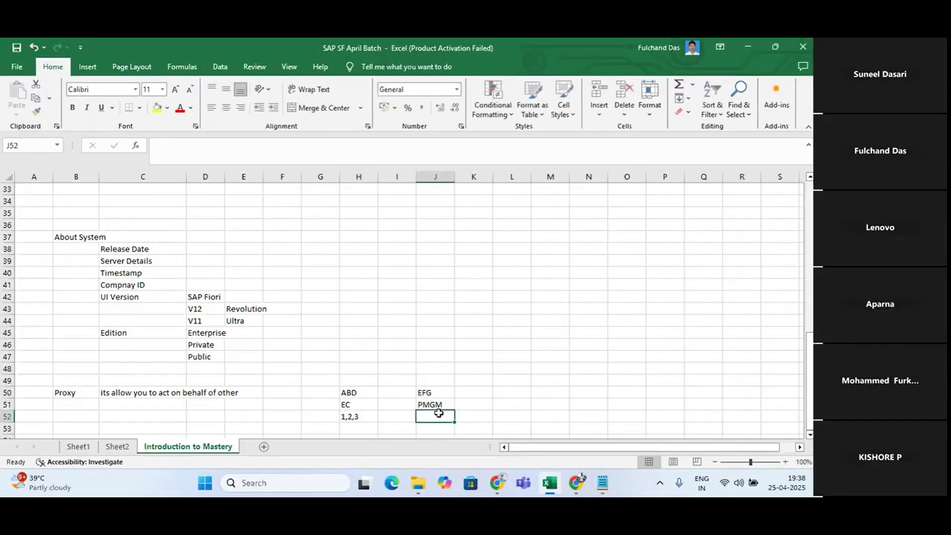
{"action": "type", "text": "4"}
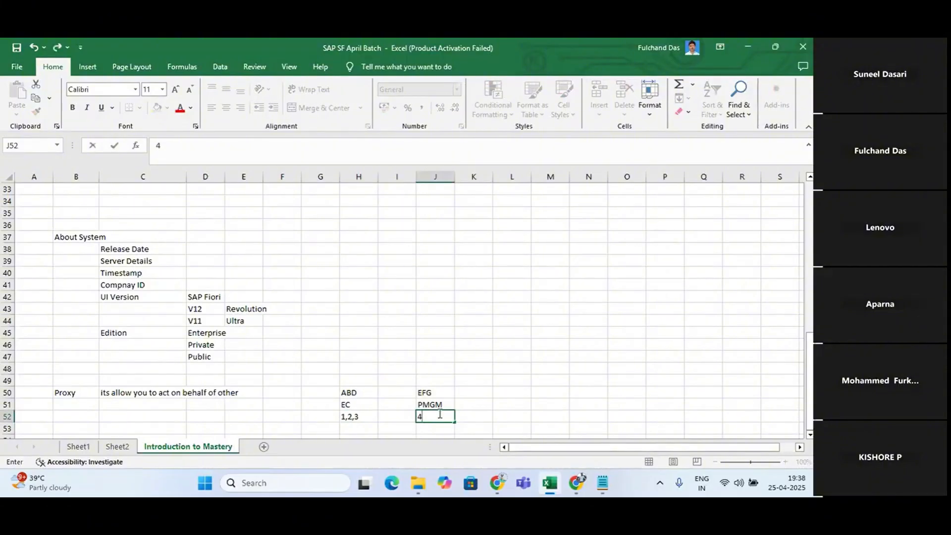
{"action": "type", "text": ",5,6"}
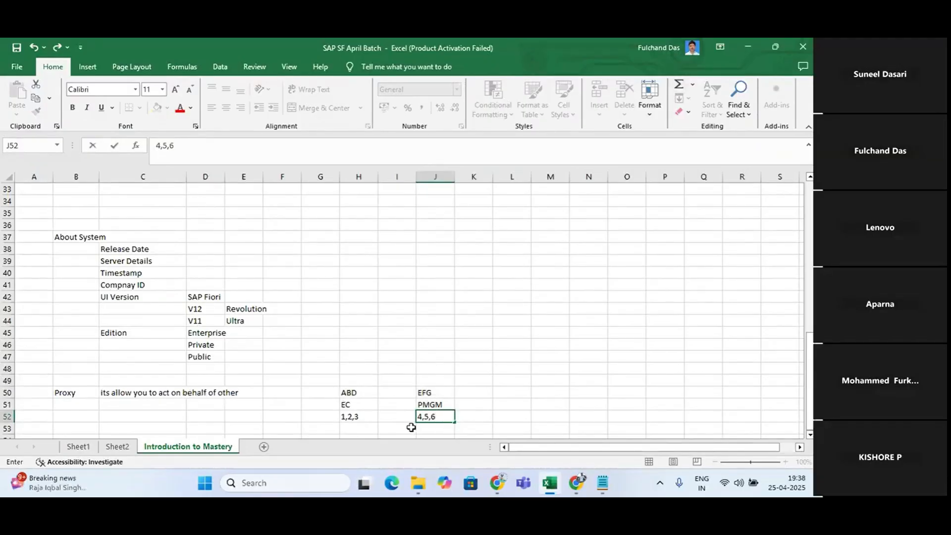
{"action": "left_click_drag", "start_coordinate": [407, 388], "coordinate": [459, 424]}
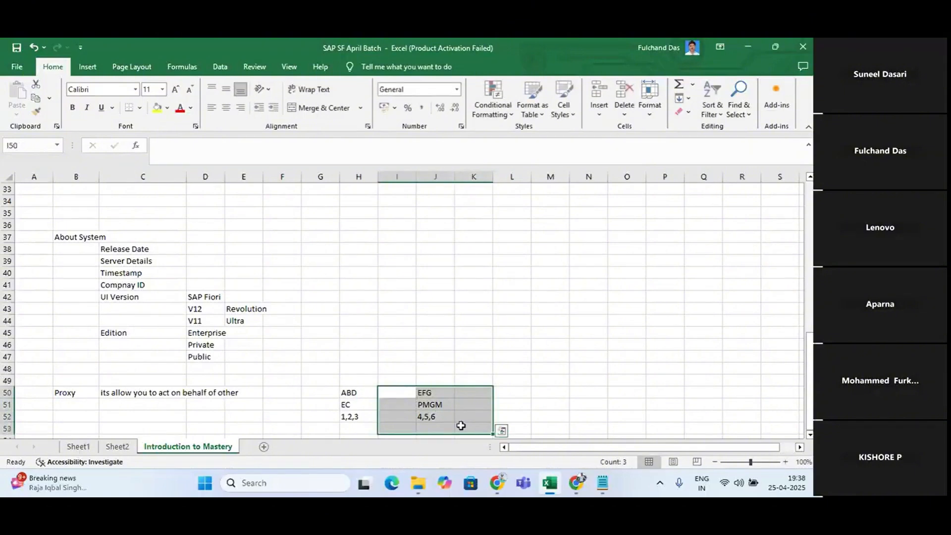
{"action": "left_click", "coordinate": [567, 404]}
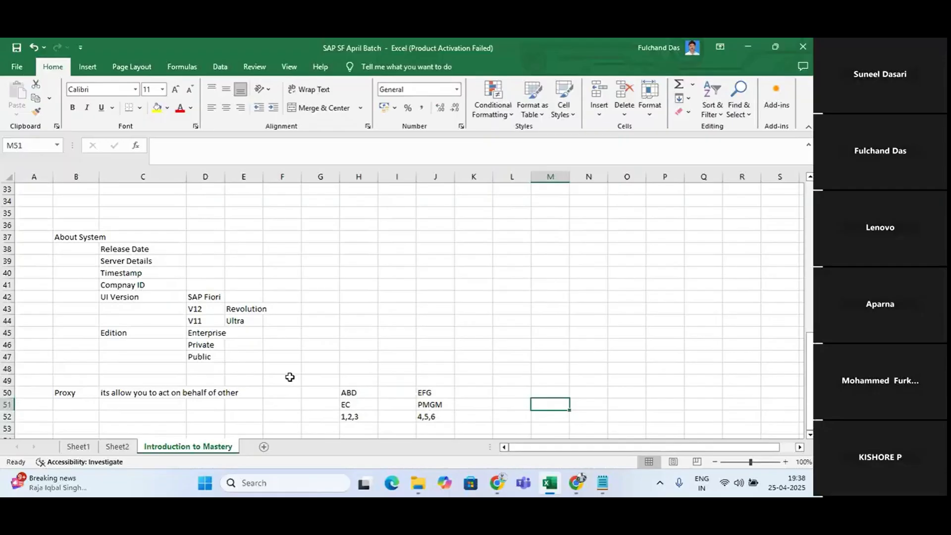
Enter the example period "1 April to 10 April" in H54 below the ABD entries
{"action": "scroll", "coordinate": [289, 377], "scroll_direction": "down", "scroll_amount": 3}
{"action": "left_click", "coordinate": [212, 397]}
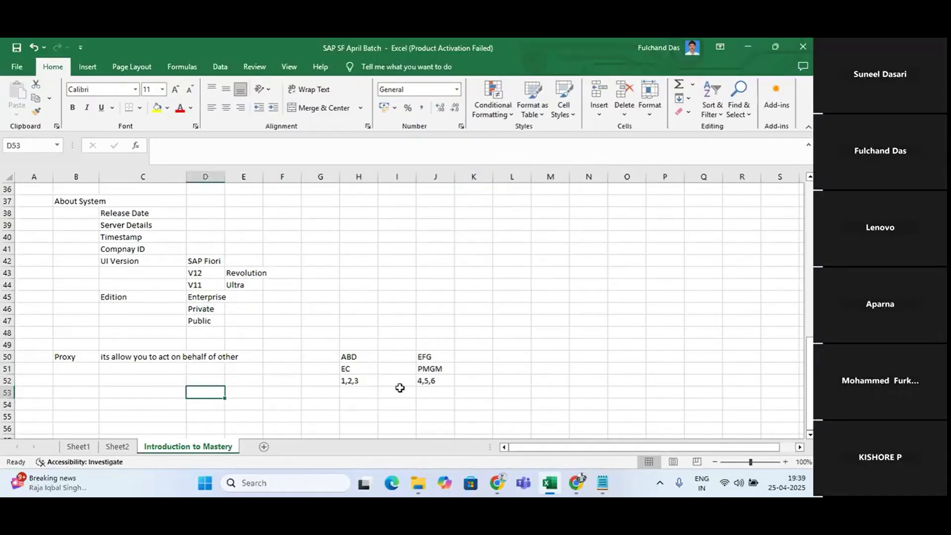
{"action": "left_click", "coordinate": [358, 402]}
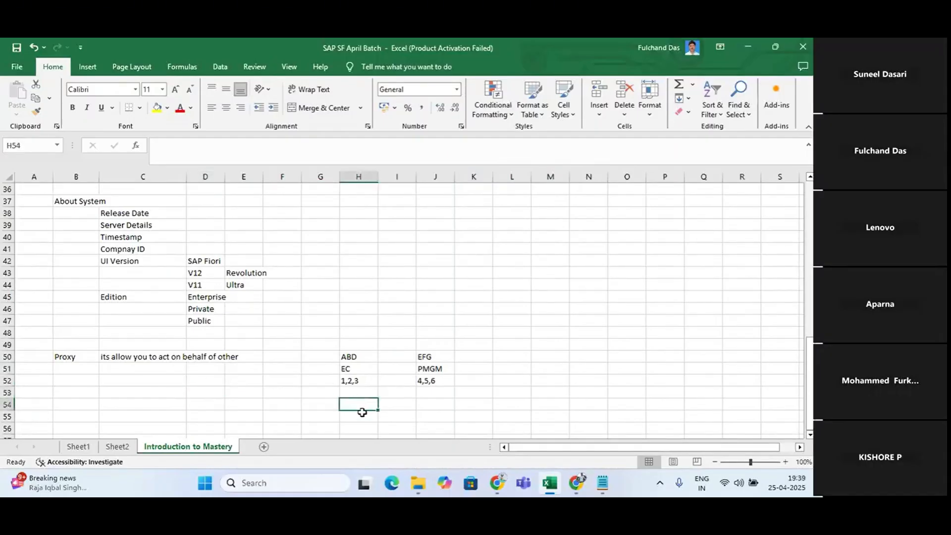
{"action": "type", "text": "1 Ap"}
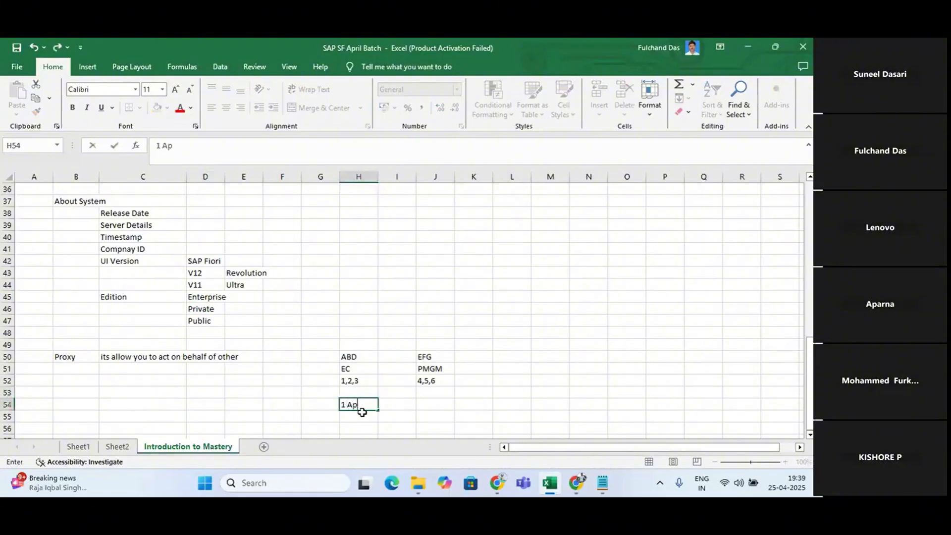
{"action": "type", "text": "ril to 10 April"}
Enter the note "manager on 5th" in H55 below the example period
{"action": "left_click", "coordinate": [359, 418]}
{"action": "type", "text": "math"}
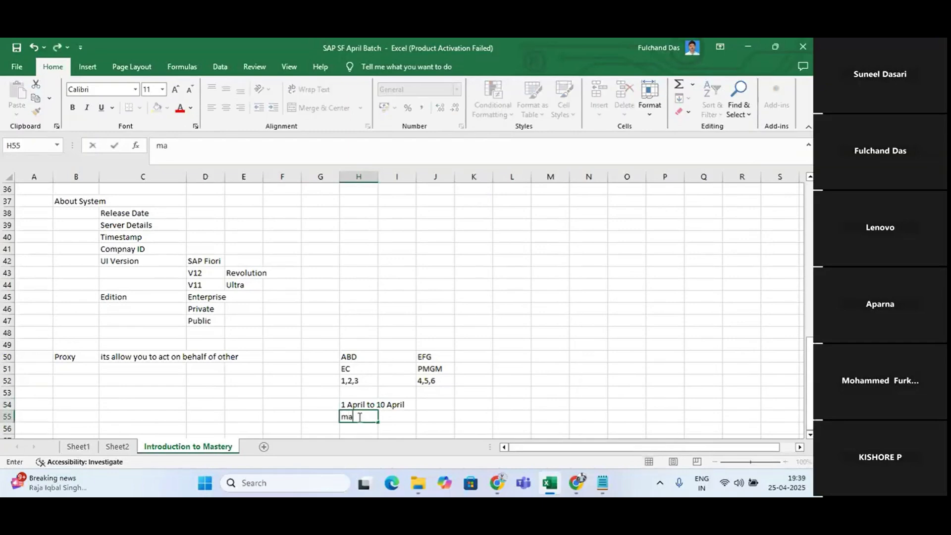
{"action": "key", "text": "BackSpace"}
{"action": "key", "text": "BackSpace"}
{"action": "type", "text": "nager"}
{"action": "type", "text": "on 5th"}
{"action": "key", "text": "Return"}
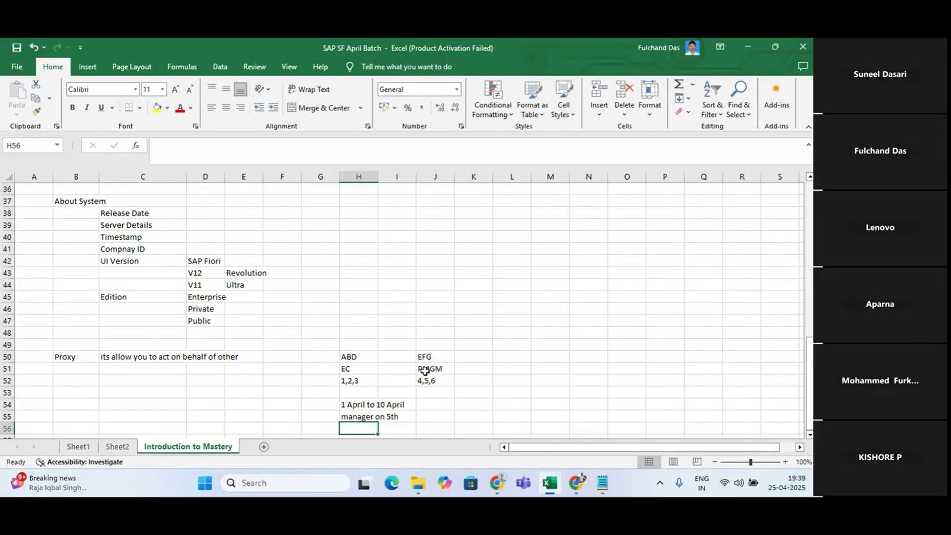
{"action": "left_click_drag", "start_coordinate": [414, 349], "coordinate": [456, 391]}
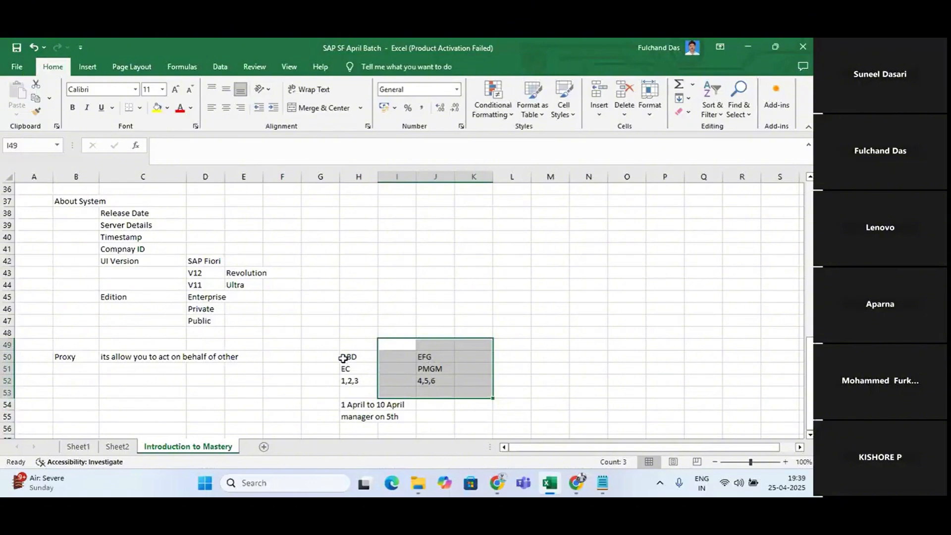
{"action": "left_click", "coordinate": [342, 358]}
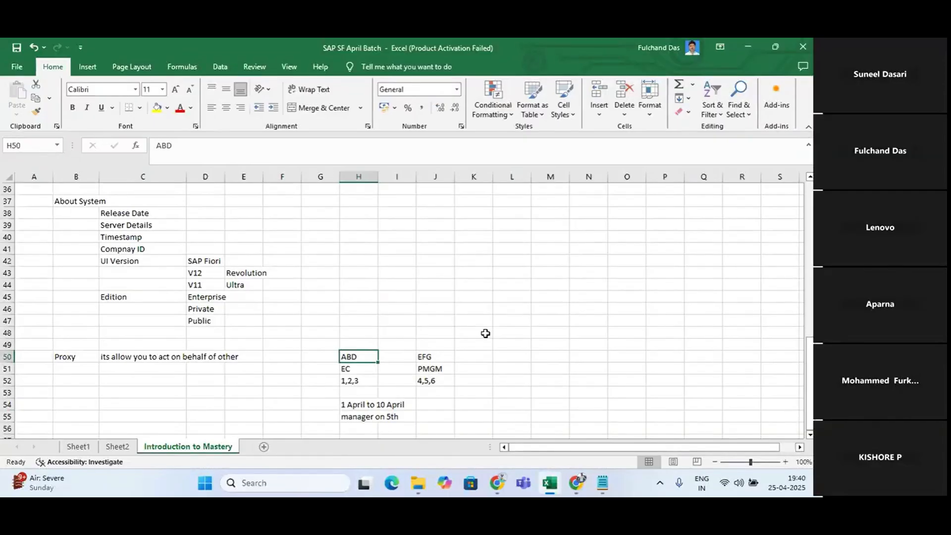
Enter the example heading "SAP HCM" in J45 and "ABC" in J47 above the proxy example
{"action": "left_click", "coordinate": [457, 298]}
{"action": "left_click", "coordinate": [437, 295]}
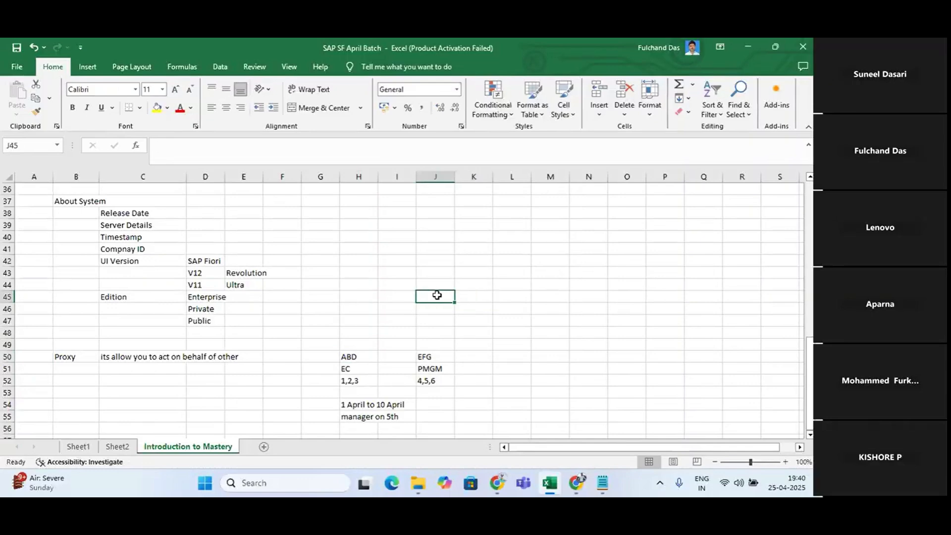
{"action": "type", "text": "SAP HCM"}
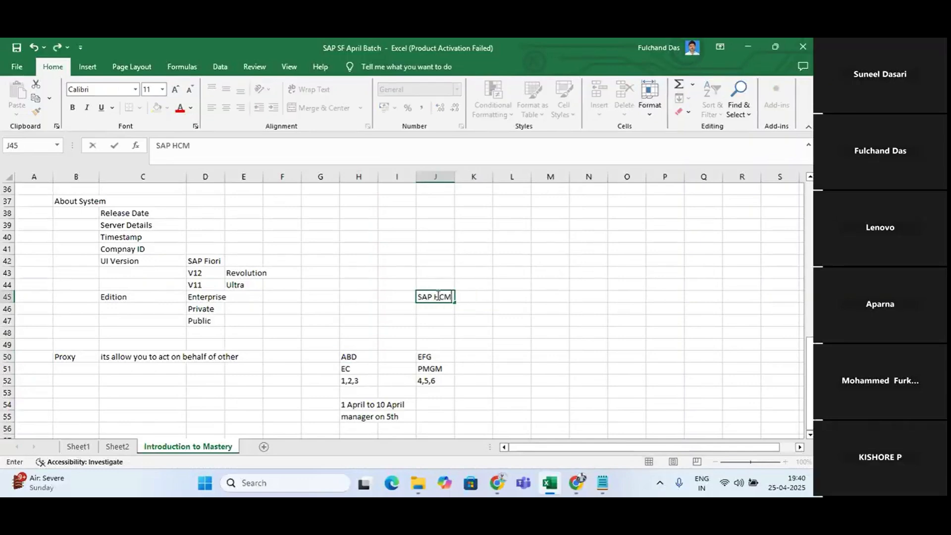
{"action": "left_click", "coordinate": [437, 319]}
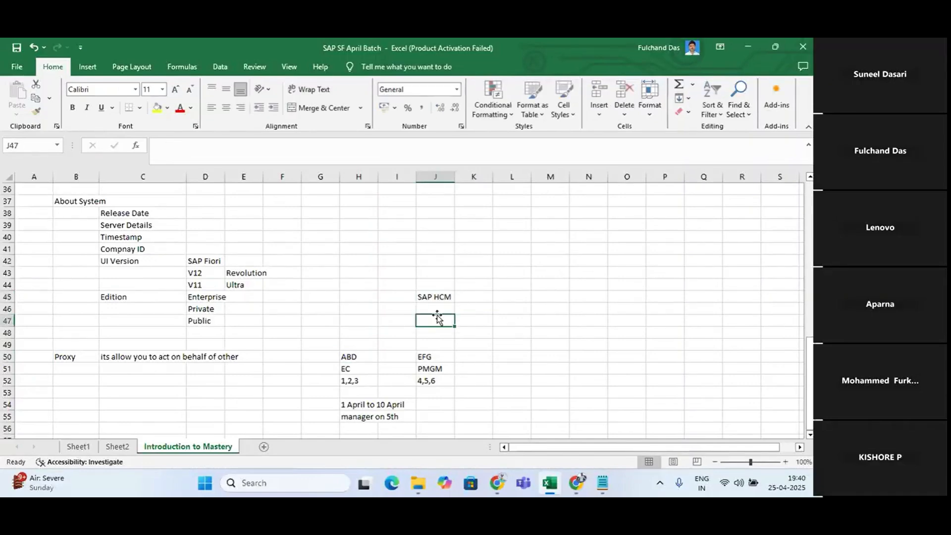
{"action": "type", "text": "ABC"}
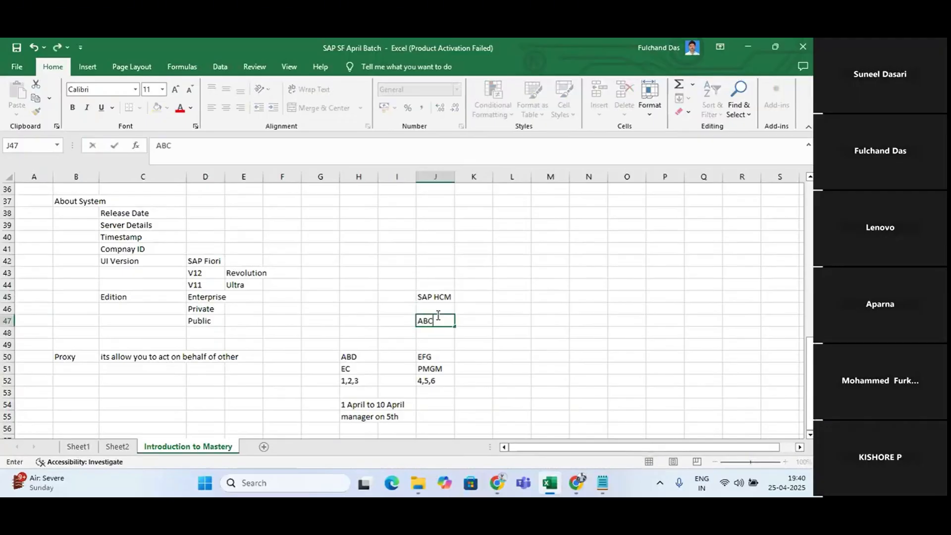
Enter "PMGM" in L47 beside ABC and "User ID and Passowr" below it in L48
{"action": "left_click", "coordinate": [512, 322]}
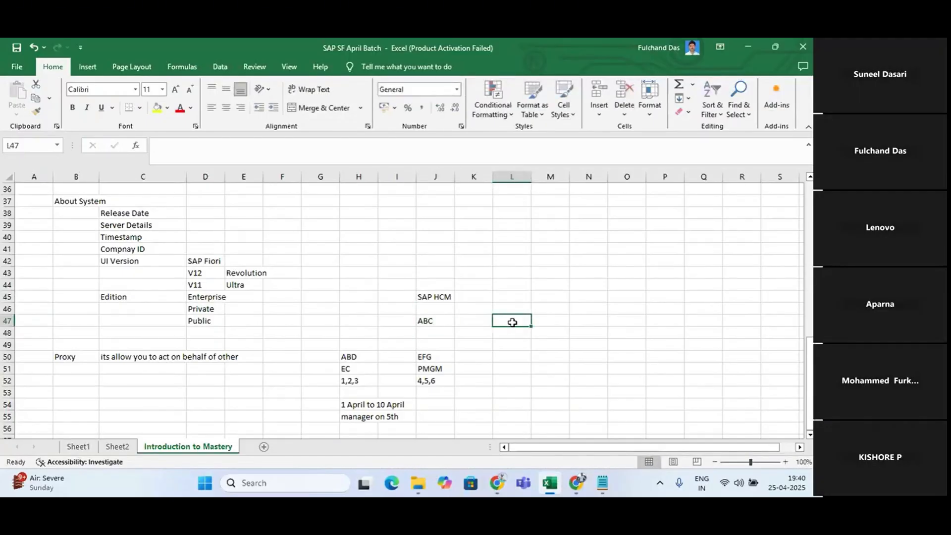
{"action": "type", "text": "PG"}
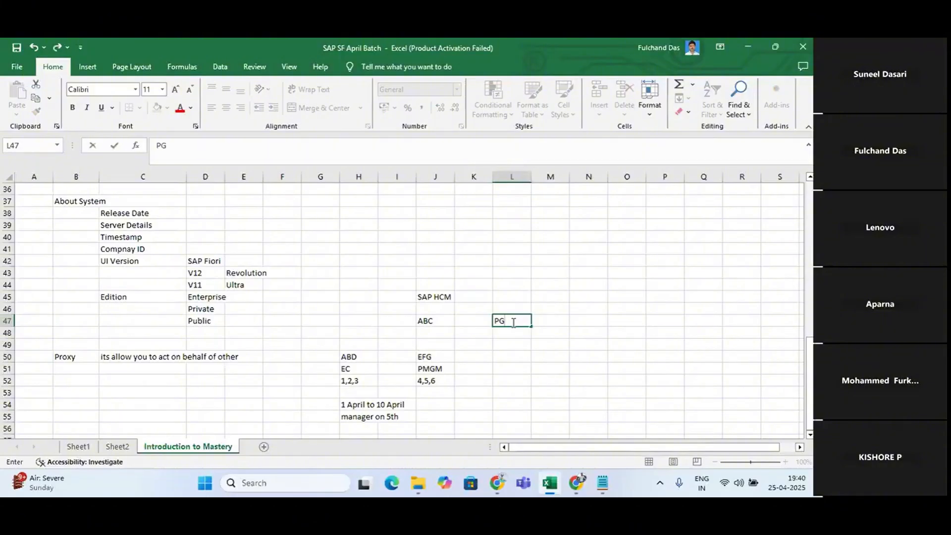
{"action": "key", "text": "BackSpace"}
{"action": "type", "text": "MGM"}
{"action": "key", "text": "Return"}
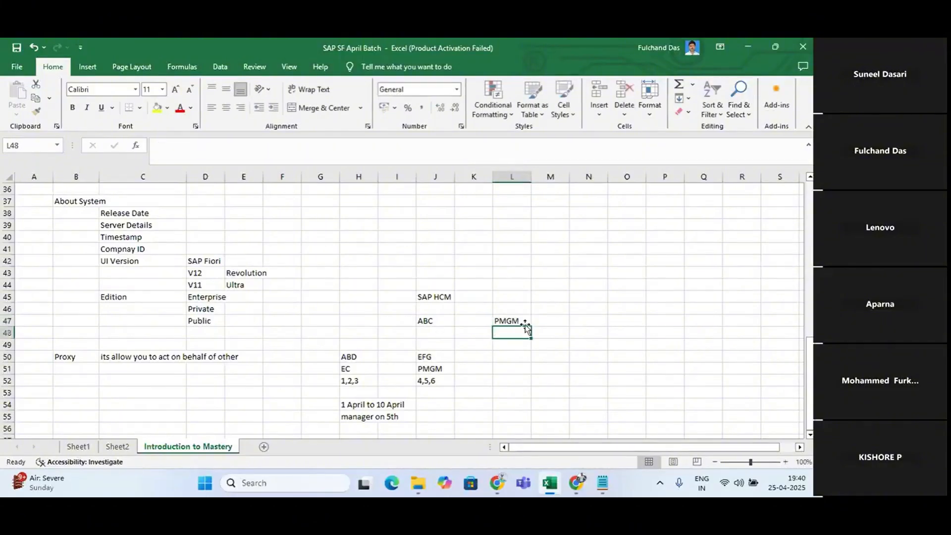
{"action": "type", "text": "User ID and Passowr"}
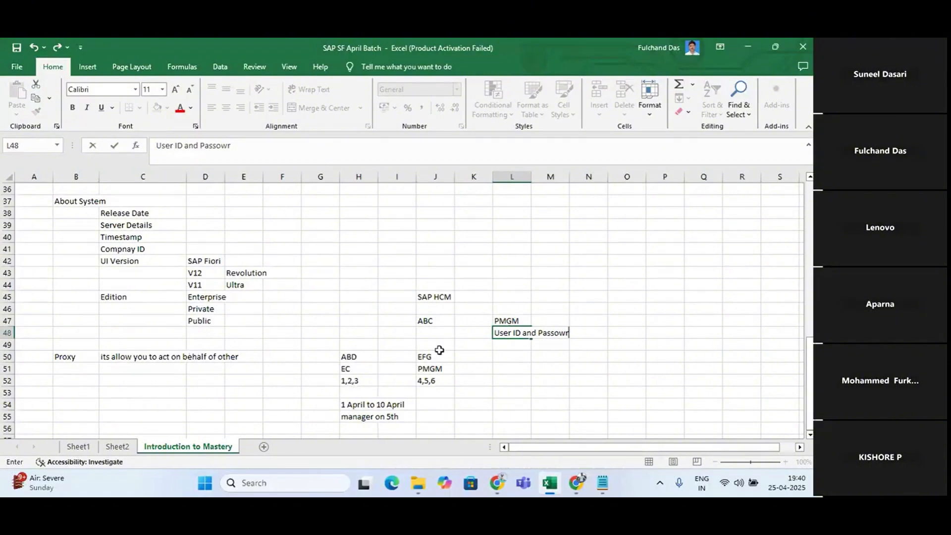
Clear the SAP HCM example in J44:M50 and re-enter "EFG" in J50 above PMGM
{"action": "left_click_drag", "start_coordinate": [421, 283], "coordinate": [557, 352]}
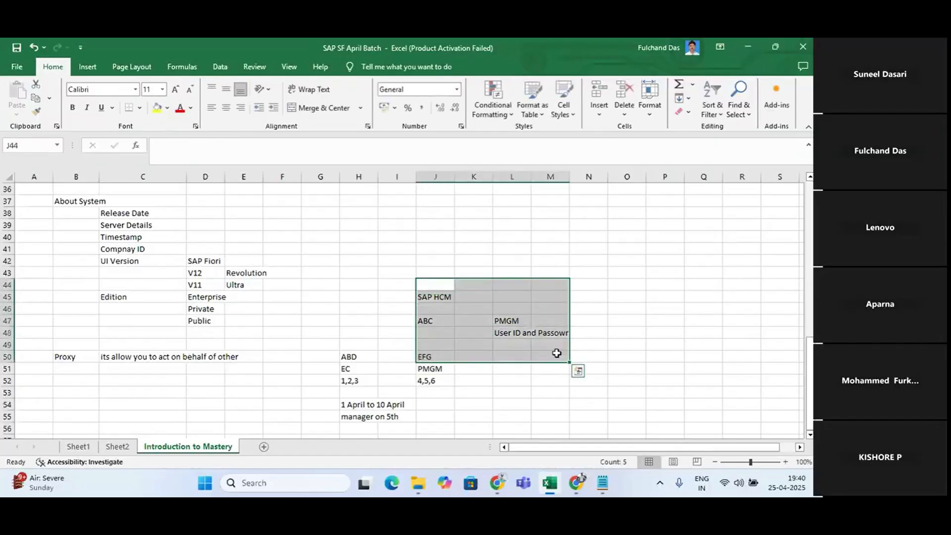
{"action": "key", "text": "Delete"}
{"action": "left_click", "coordinate": [617, 383]}
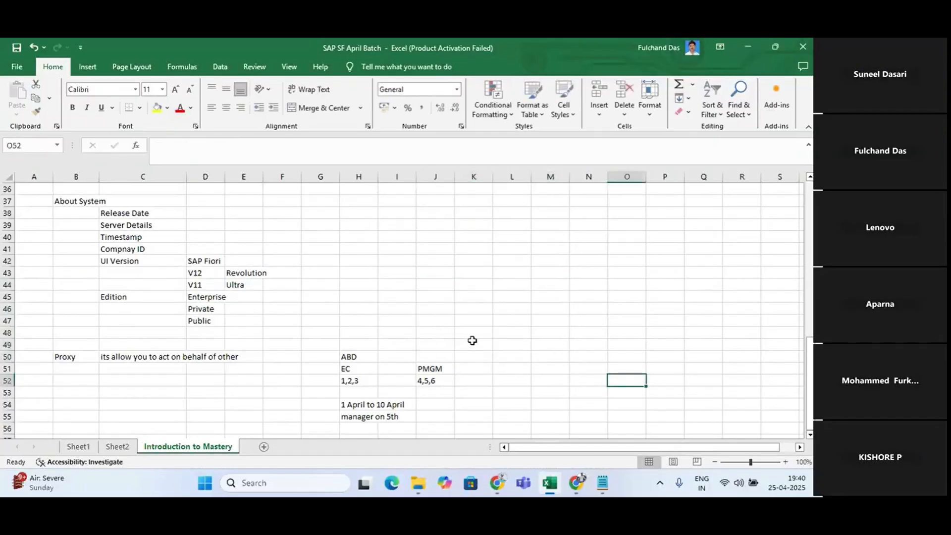
{"action": "left_click", "coordinate": [436, 357]}
{"action": "type", "text": "EF"}
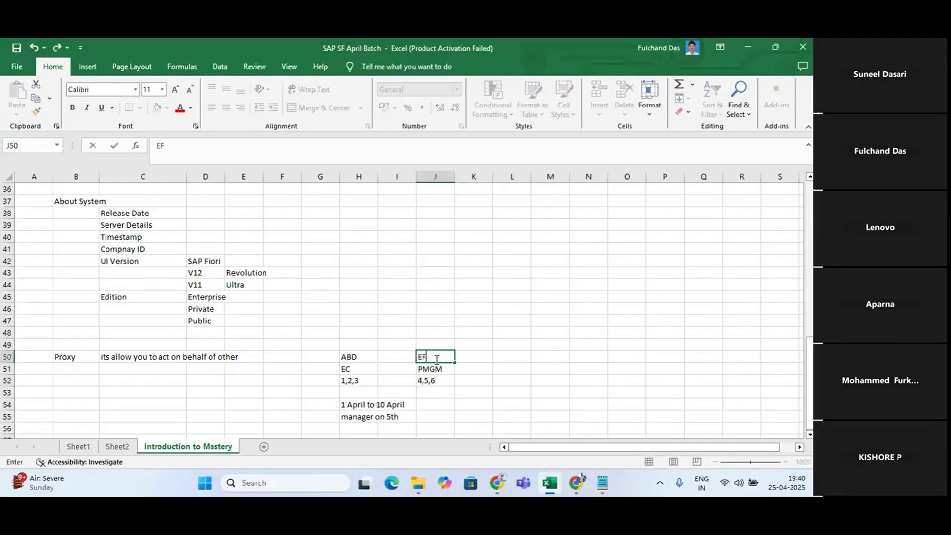
{"action": "type", "text": "G"}
{"action": "key", "text": "Return"}
Enter the subtopic "Proxy Management" in C53 below the Proxy description
{"action": "scroll", "coordinate": [312, 355], "scroll_direction": "down", "scroll_amount": 2}
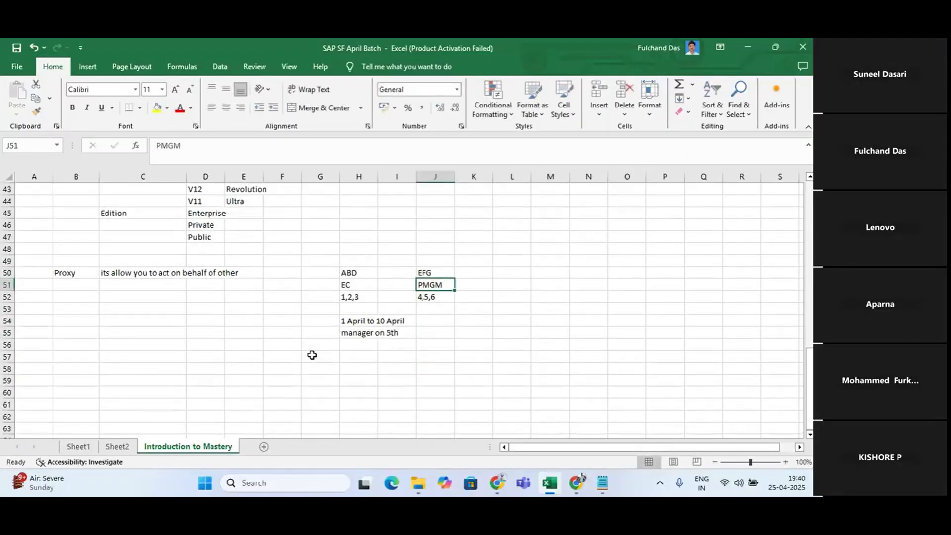
{"action": "left_click", "coordinate": [121, 309]}
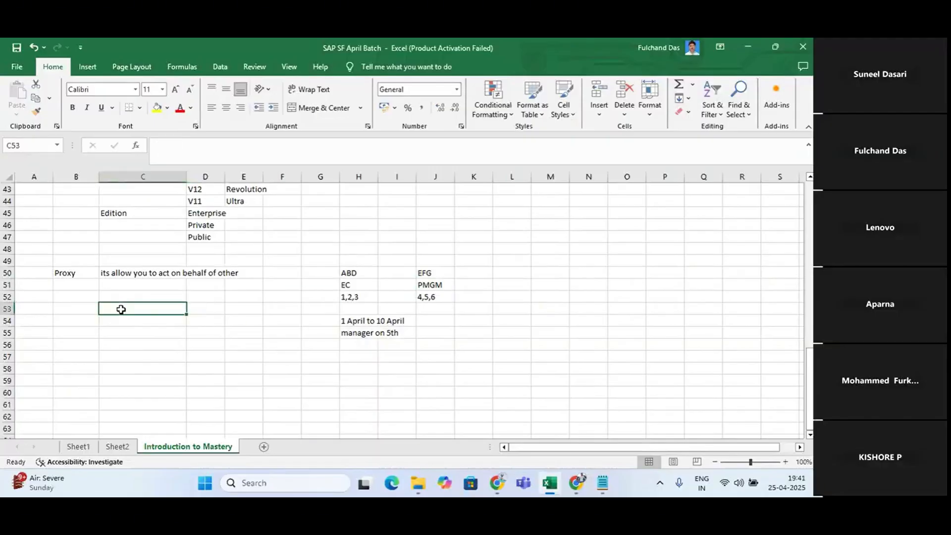
{"action": "type", "text": "Pro"}
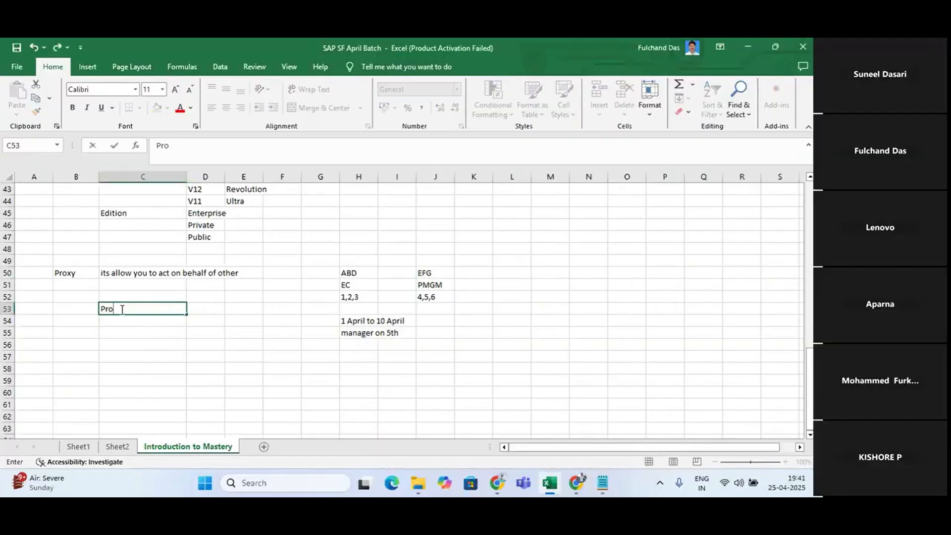
{"action": "type", "text": "xy Management"}
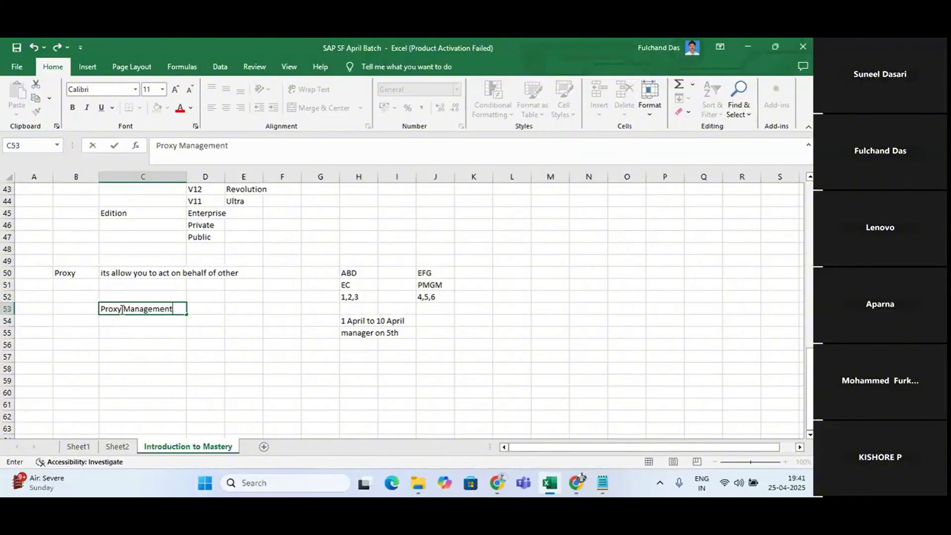
{"action": "key", "text": "Return"}
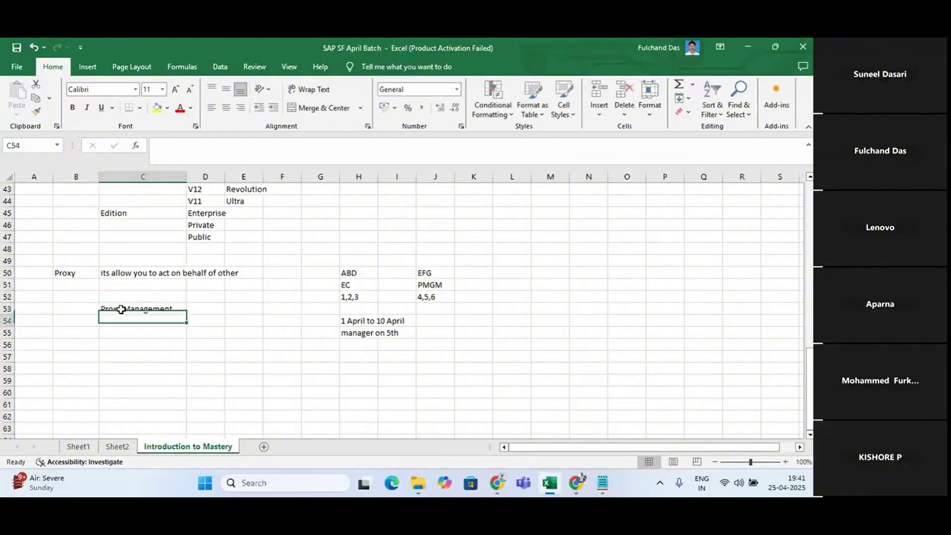
{"action": "left_click", "coordinate": [237, 323]}
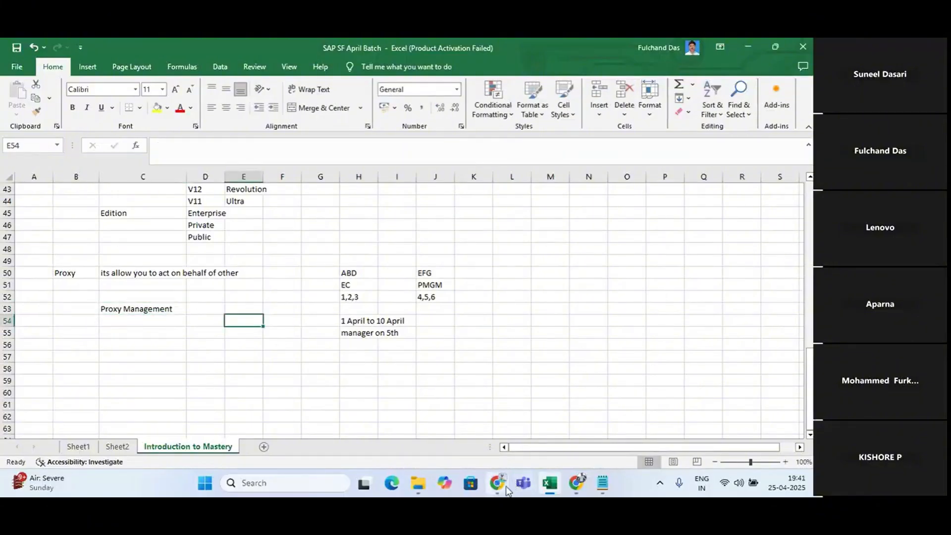
Switch to SuccessFactors in Chrome, show all Admin Centre tools and locate Only proxy Management under Update User Information
{"action": "mouse_move", "coordinate": [504, 486]}
{"action": "left_click", "coordinate": [479, 424]}
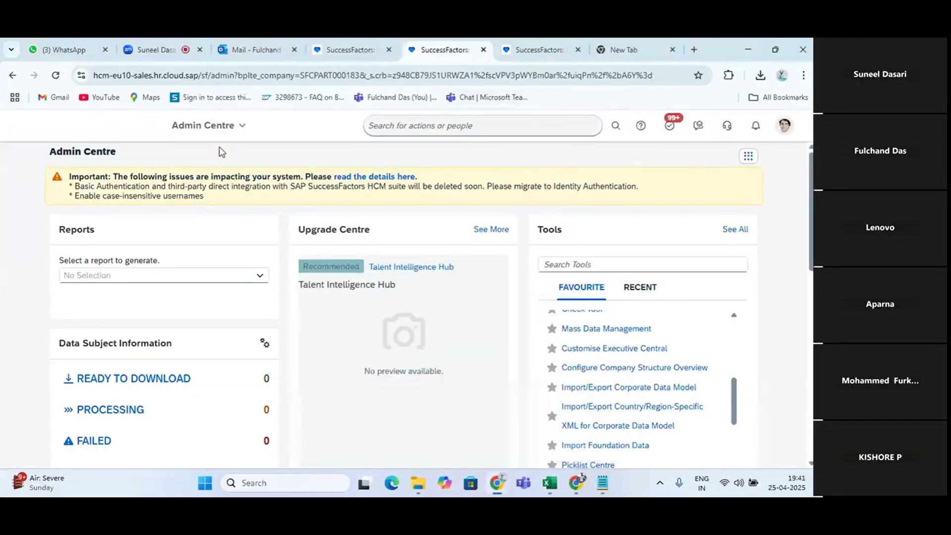
{"action": "left_click", "coordinate": [205, 128]}
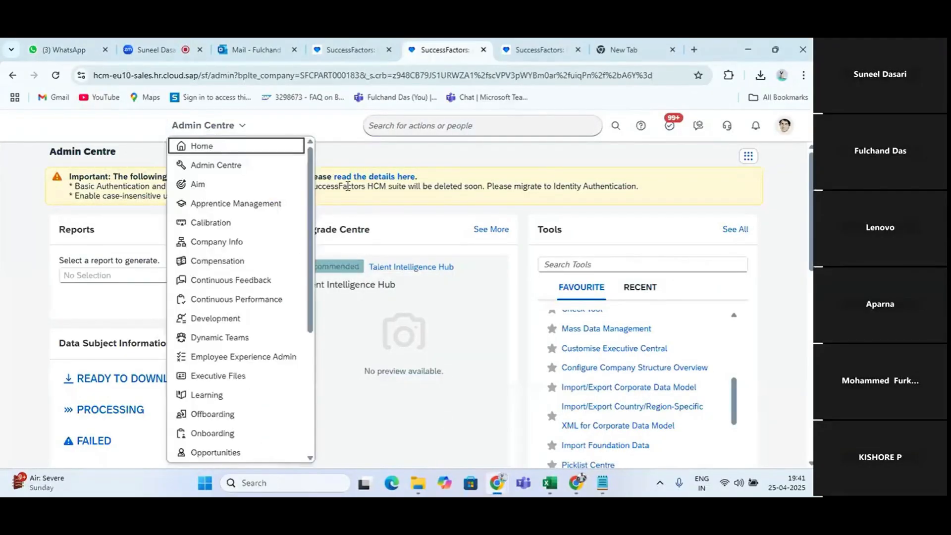
{"action": "left_click", "coordinate": [739, 230]}
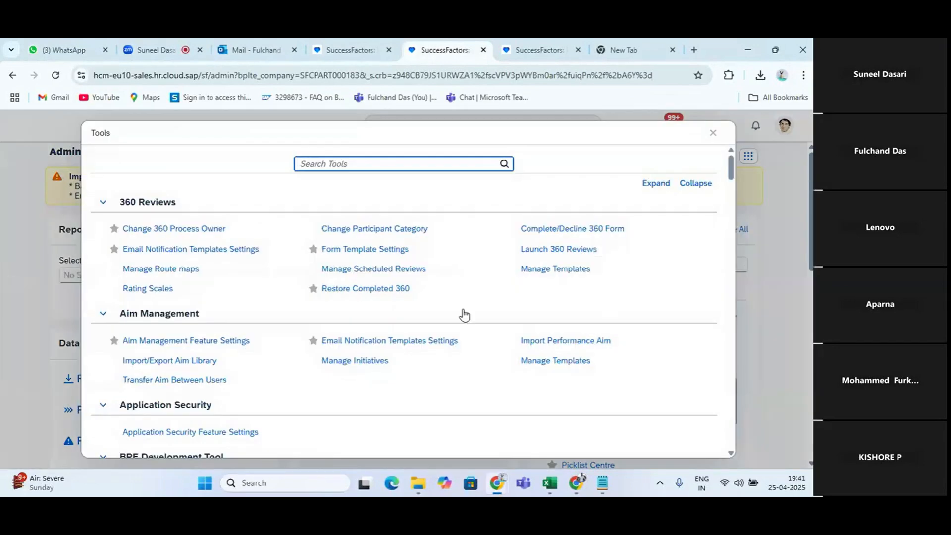
{"action": "scroll", "coordinate": [464, 313], "scroll_direction": "down", "scroll_amount": 9}
{"action": "scroll", "coordinate": [464, 313], "scroll_direction": "down", "scroll_amount": 15}
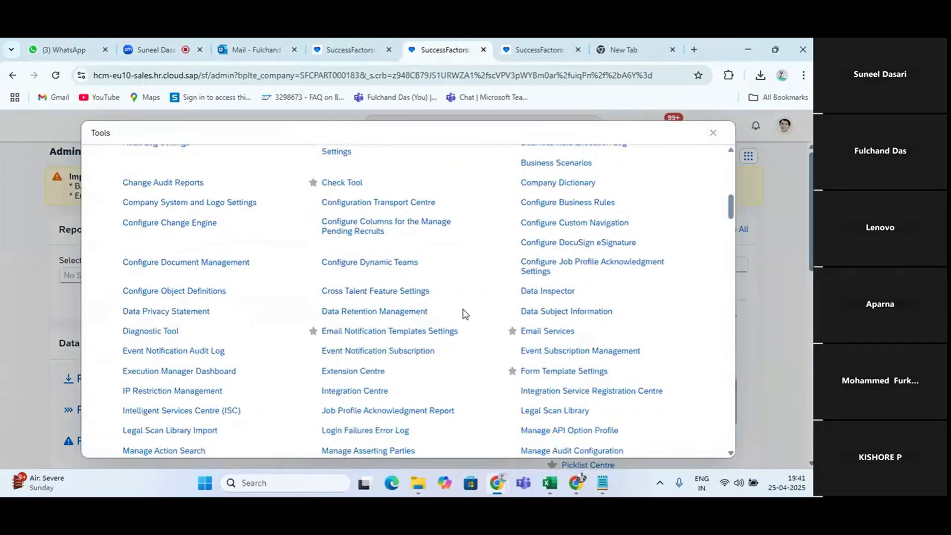
{"action": "scroll", "coordinate": [464, 314], "scroll_direction": "down", "scroll_amount": 12}
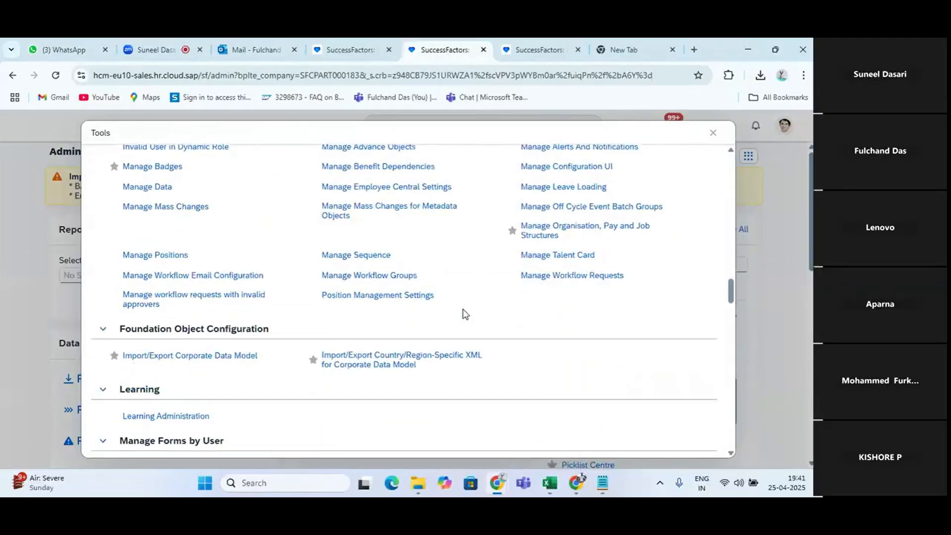
{"action": "scroll", "coordinate": [464, 313], "scroll_direction": "up", "scroll_amount": 11}
{"action": "scroll", "coordinate": [465, 314], "scroll_direction": "down", "scroll_amount": 15}
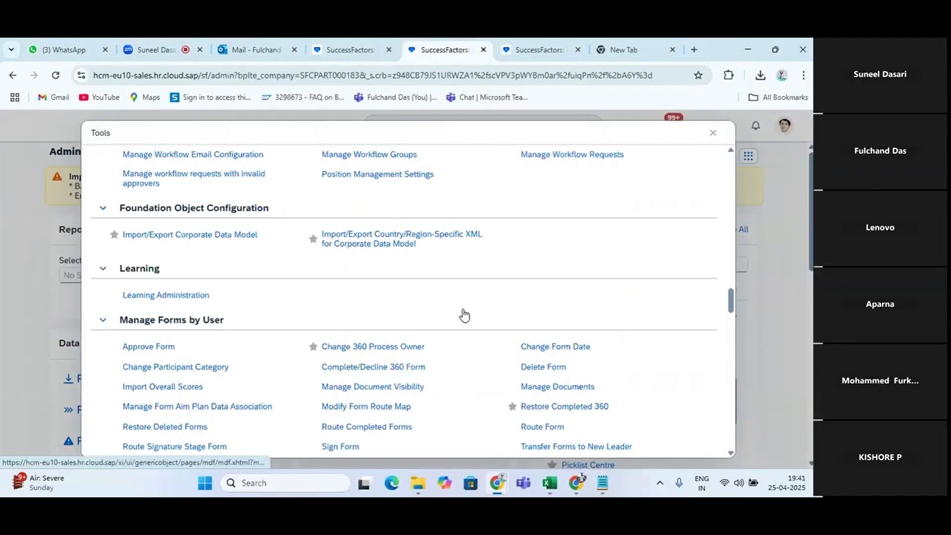
{"action": "scroll", "coordinate": [465, 314], "scroll_direction": "down", "scroll_amount": 12}
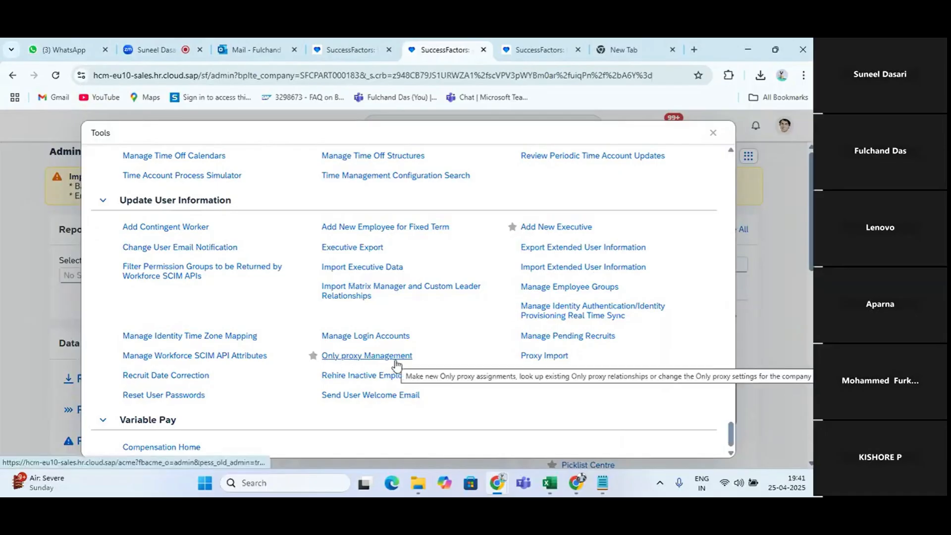
Switch to Excel and enter the path "Admin Center-Tools-Update User imformation-Only proxy management'" in D53 beside Proxy Management
{"action": "key", "text": "alt+Tab"}
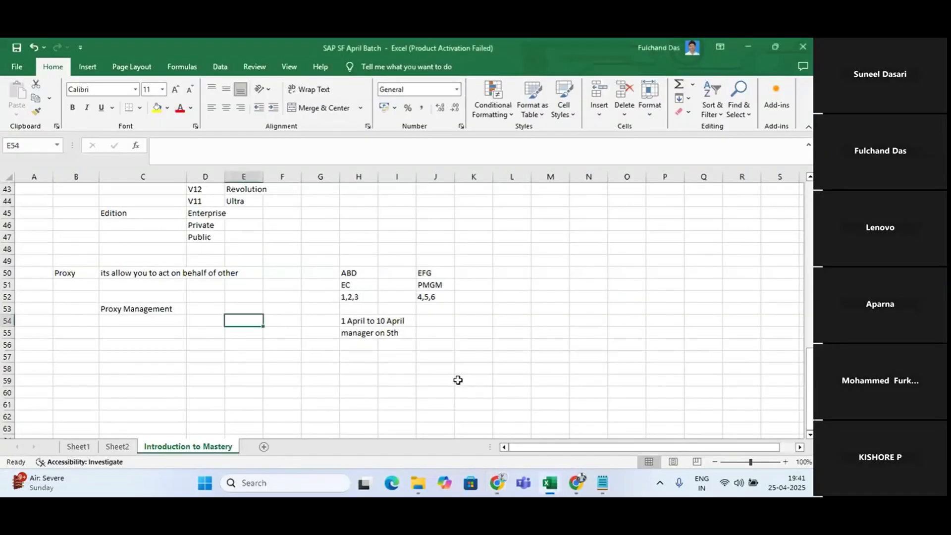
{"action": "left_click", "coordinate": [209, 309]}
{"action": "type", "text": "Admi"}
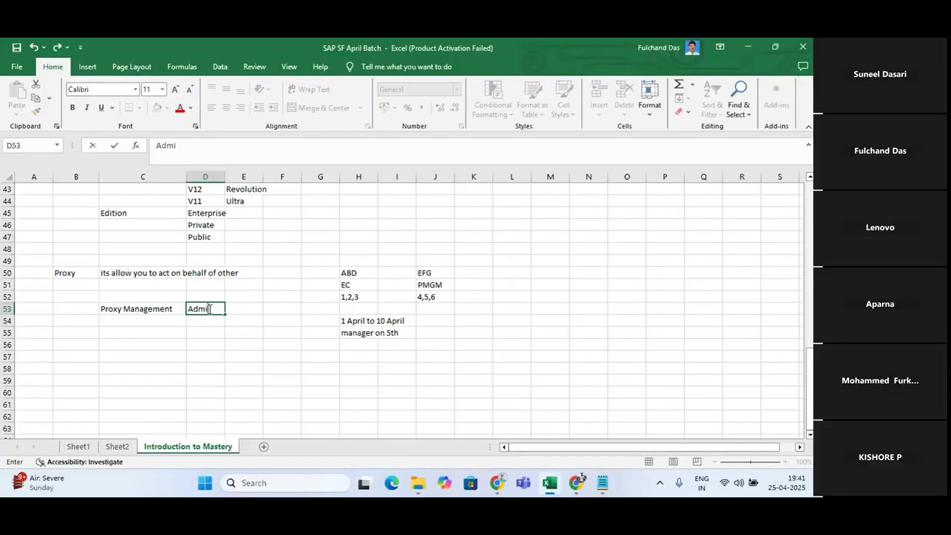
{"action": "type", "text": "n Center-Tools-U"}
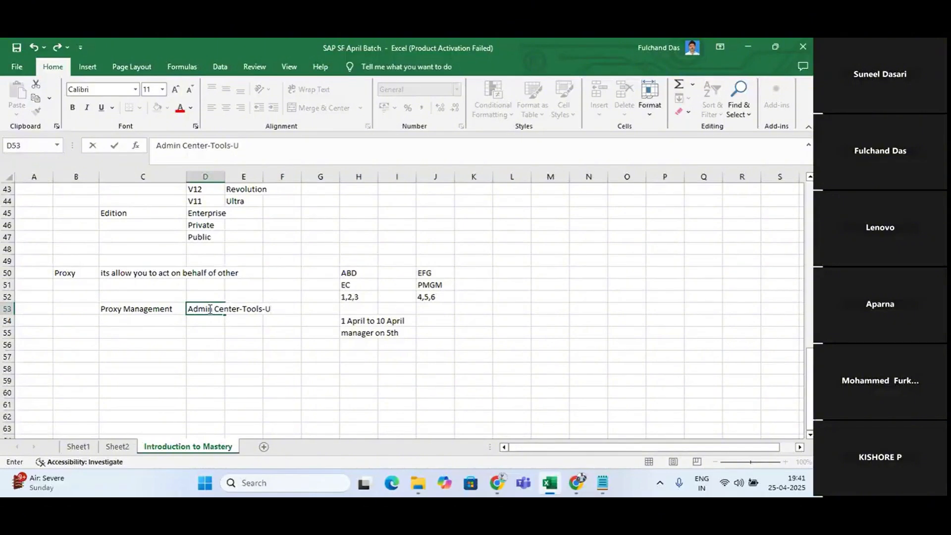
{"action": "type", "text": "date"}
{"action": "type", "text": " User imp"}
{"action": "type", "text": "for"}
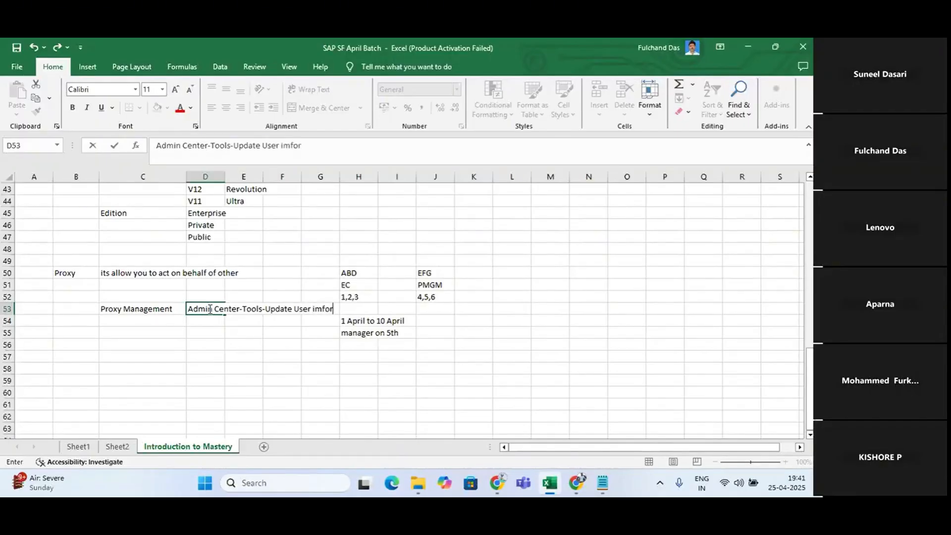
{"action": "type", "text": "mation-Only"}
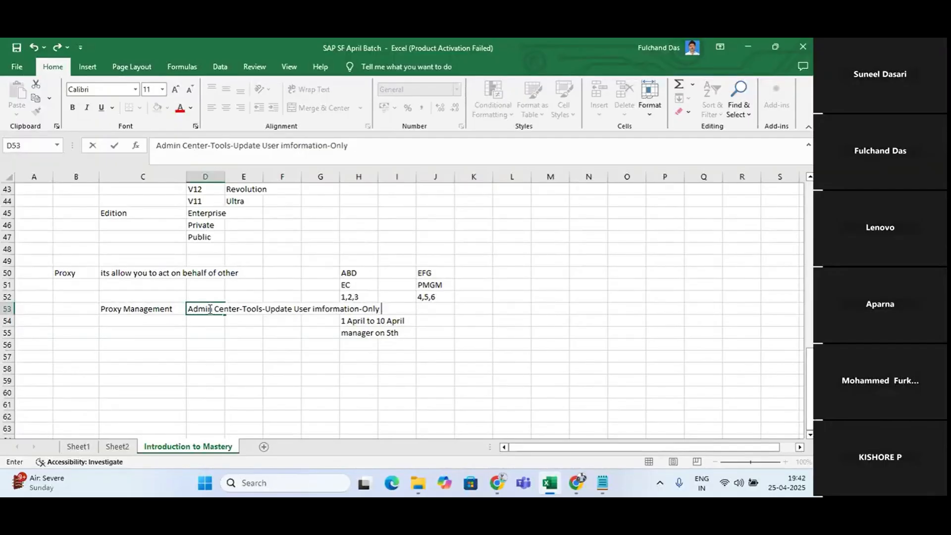
{"action": "type", "text": " proxy management'"}
{"action": "key", "text": "Return"}
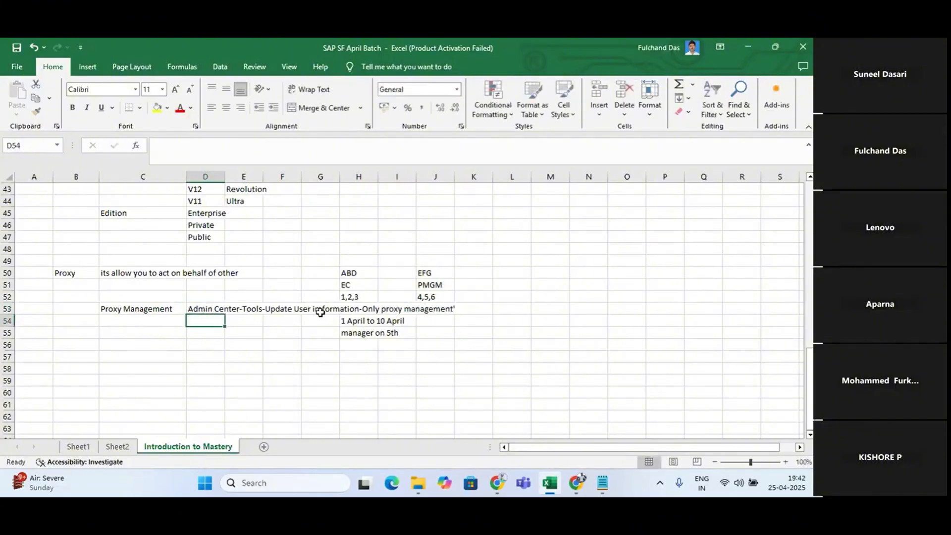
Move the ABD and EFG example block from H50:K52 to M50
{"action": "left_click", "coordinate": [320, 311]}
{"action": "left_click_drag", "start_coordinate": [354, 276], "coordinate": [492, 298]}
{"action": "key", "text": "ctrl+c"}
{"action": "left_click", "coordinate": [541, 273]}
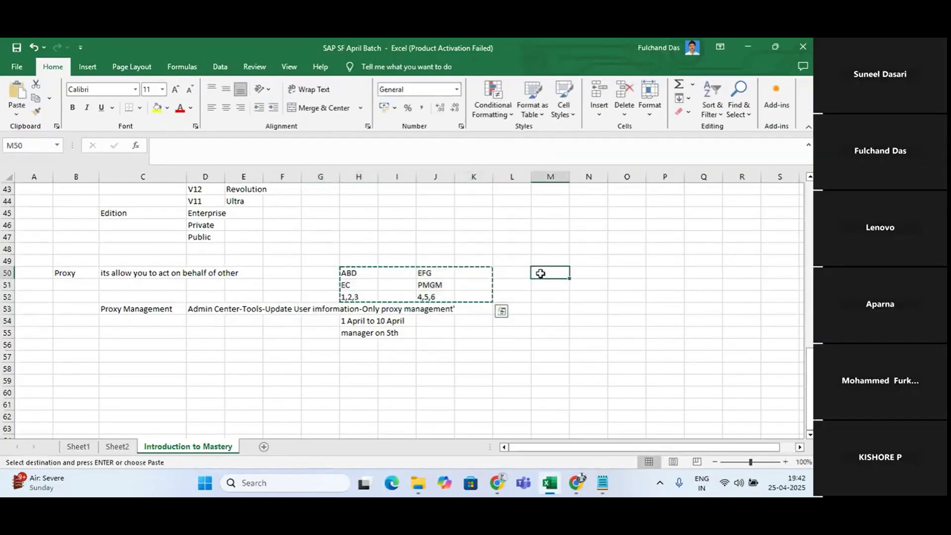
{"action": "key", "text": "Return"}
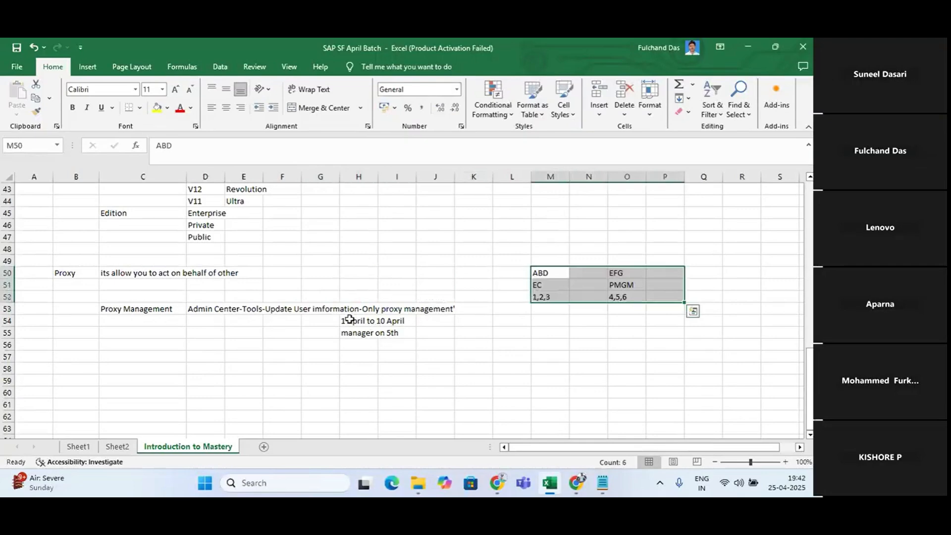
Move the "1 April to 10 April" and "manager on 5th" notes from H54:I55 to M54
{"action": "left_click_drag", "start_coordinate": [350, 318], "coordinate": [402, 333]}
{"action": "key", "text": "ctrl+c"}
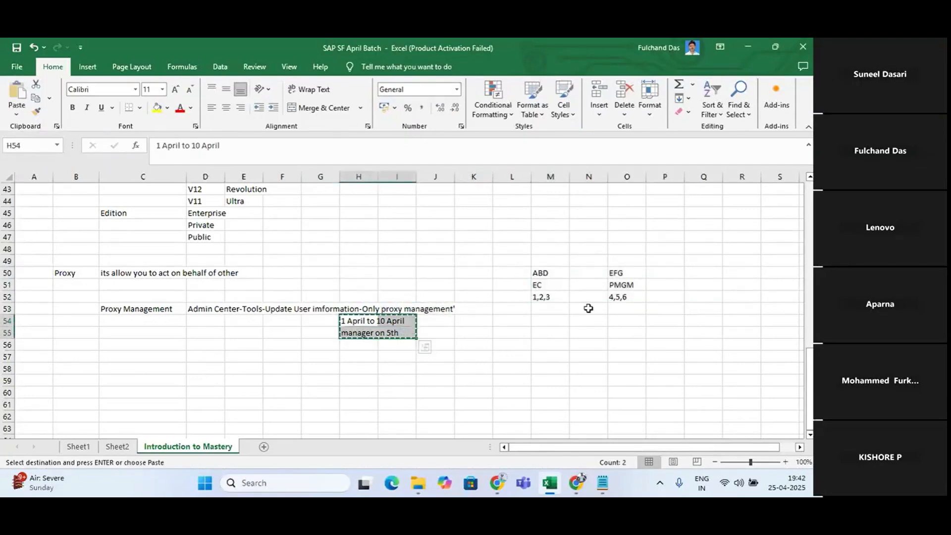
{"action": "left_click", "coordinate": [543, 323]}
{"action": "key", "text": "Return"}
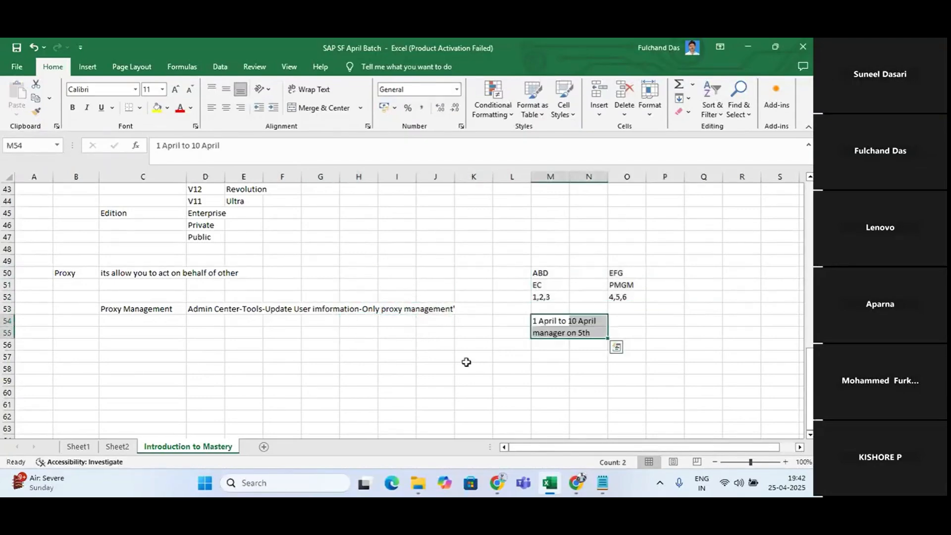
{"action": "left_click", "coordinate": [466, 360]}
Switch to SuccessFactors in Chrome and open Only proxy Management under Update User Information
{"action": "key", "text": "alt+Tab"}
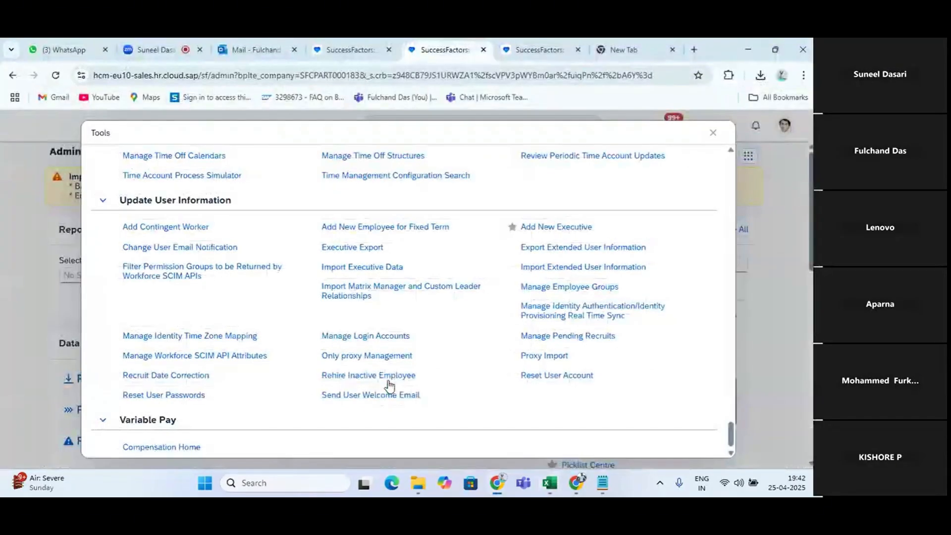
{"action": "left_click", "coordinate": [359, 358]}
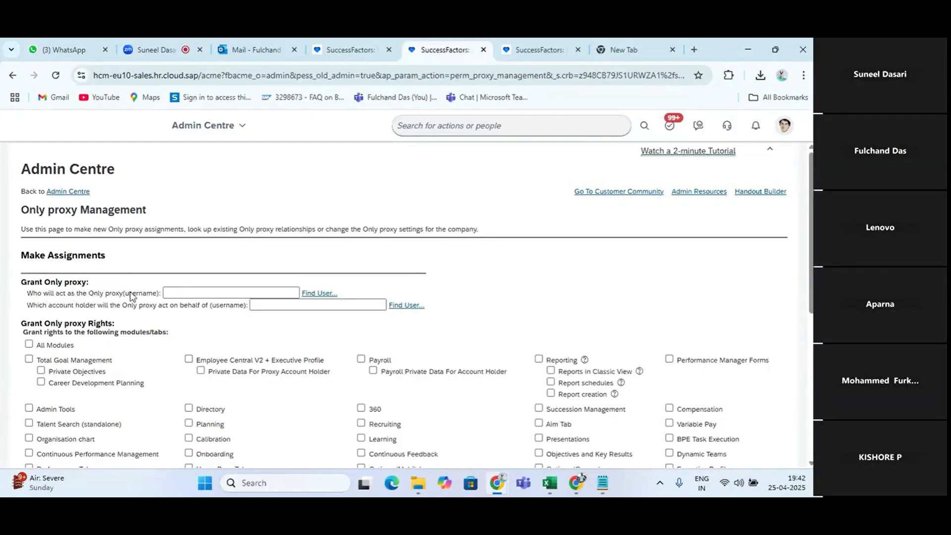
Compare the ABD and EFG example columns in Excel with the Grant Only proxy fields in SuccessFactors
{"action": "key", "text": "alt+Tab"}
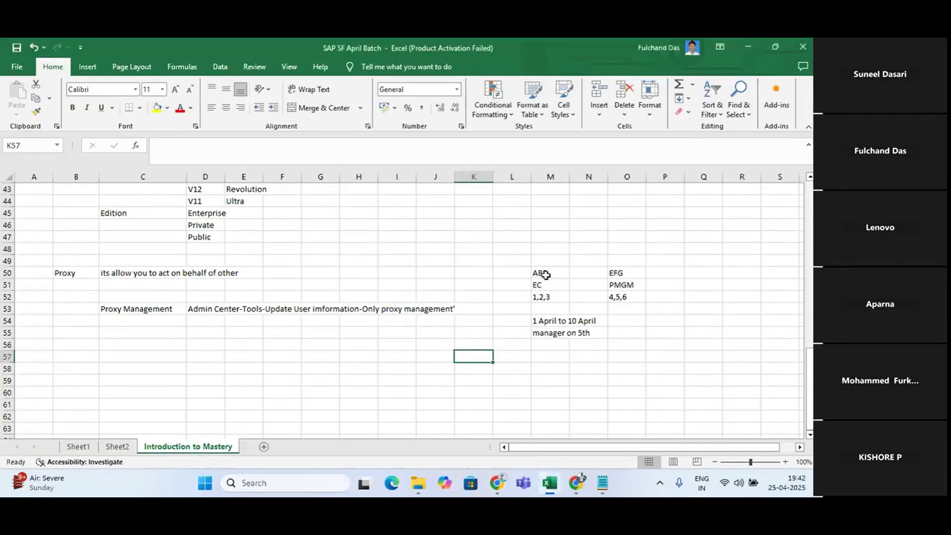
{"action": "left_click", "coordinate": [545, 273]}
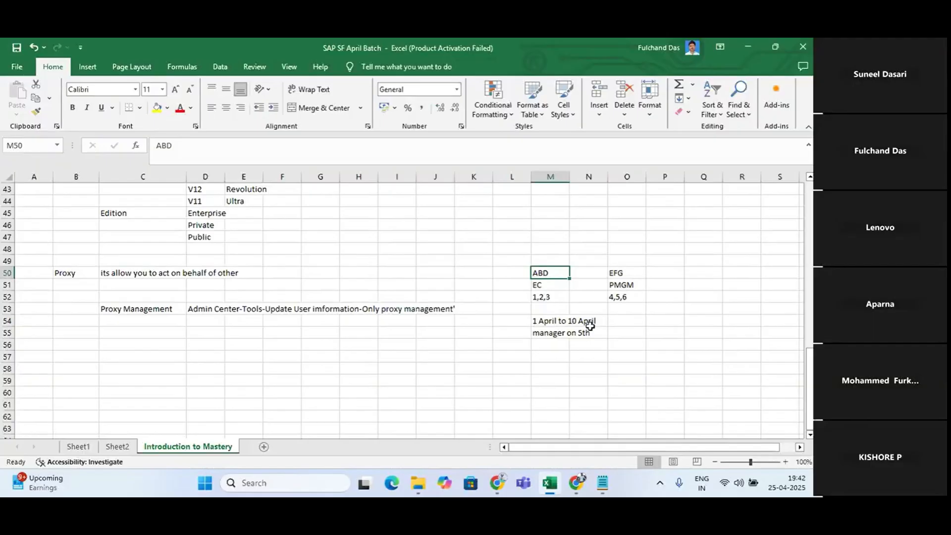
{"action": "left_click_drag", "start_coordinate": [534, 273], "coordinate": [545, 298]}
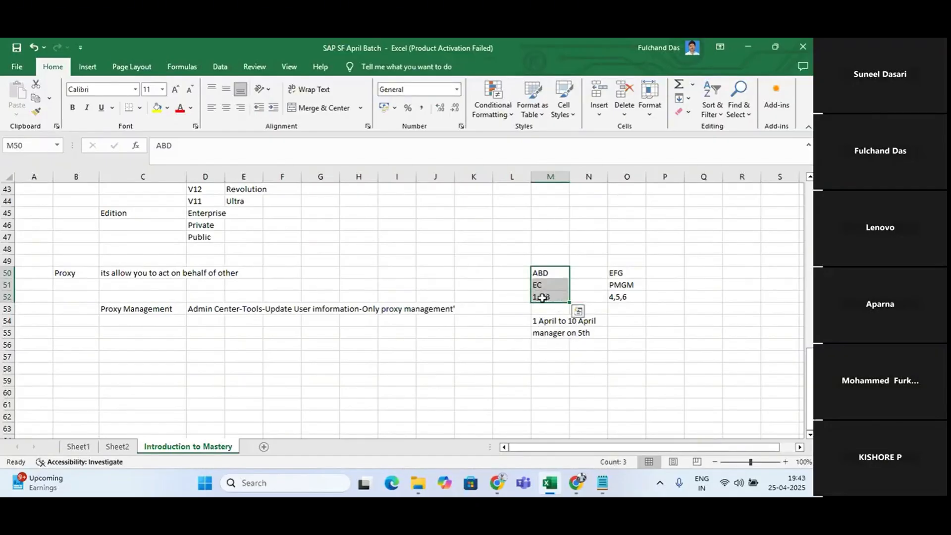
{"action": "left_click_drag", "start_coordinate": [605, 273], "coordinate": [639, 300]}
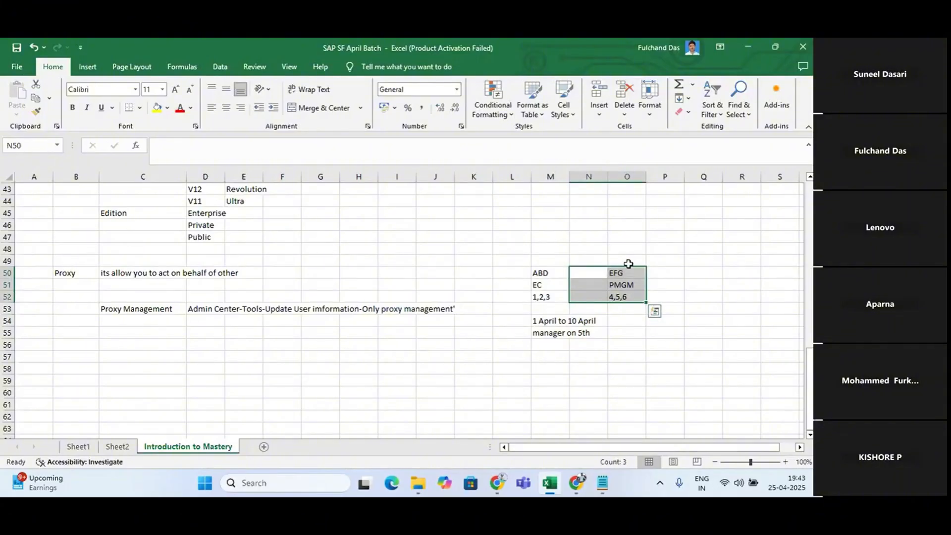
{"action": "key", "text": "alt+Tab"}
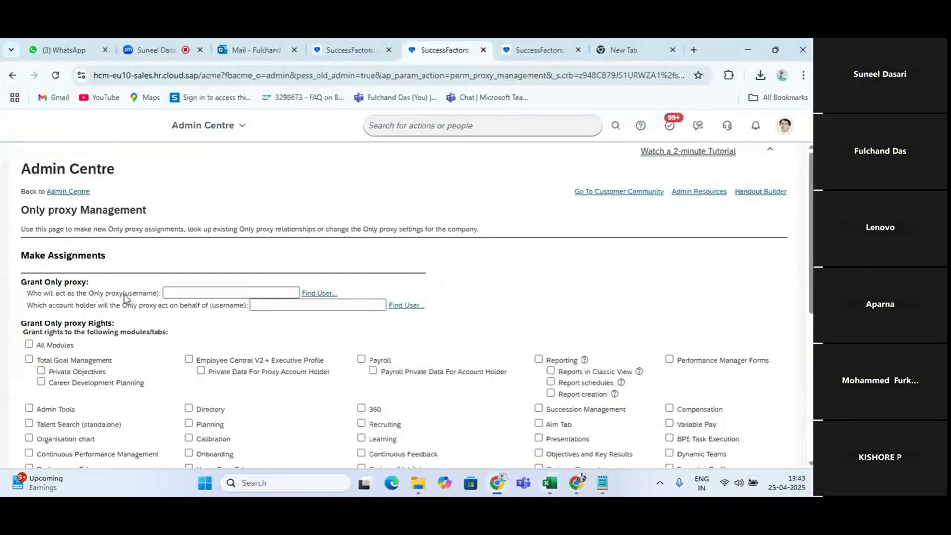
{"action": "key", "text": "alt+Tab"}
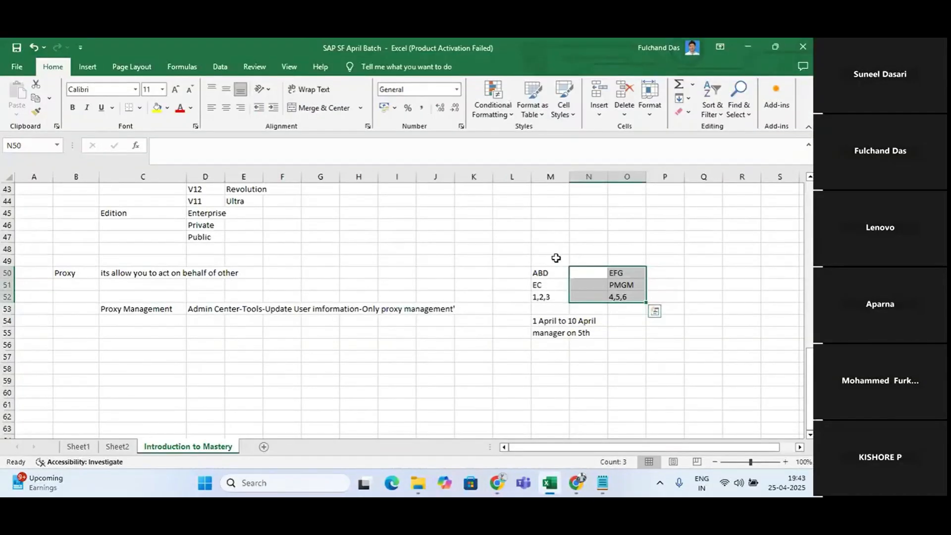
{"action": "key", "text": "alt+Tab"}
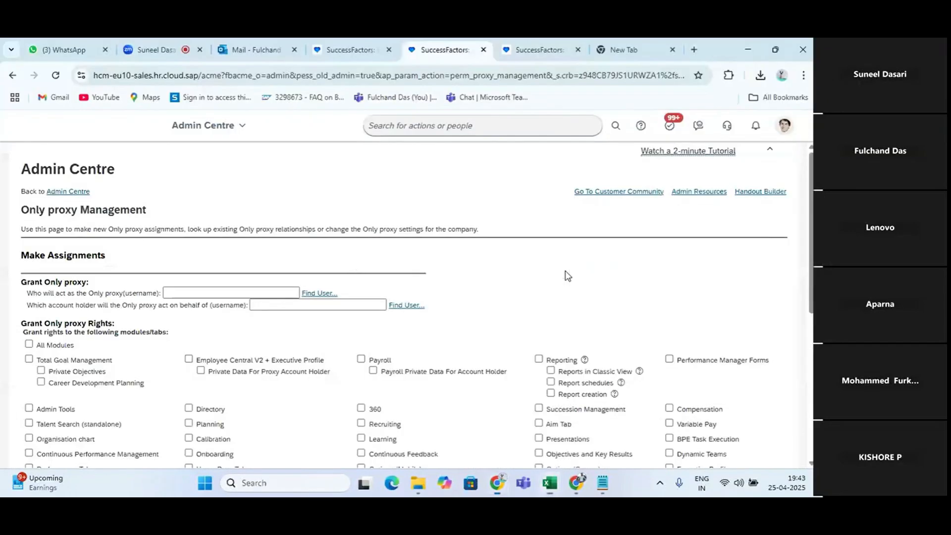
{"action": "key", "text": "alt+Tab"}
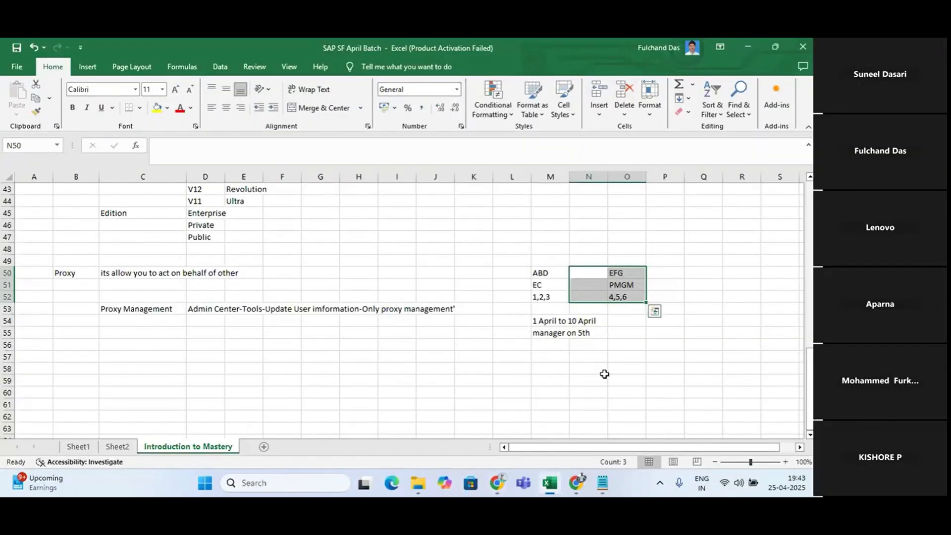
Check the signed-in profile in SuccessFactors, and enter "Lbond" in M49 above ABD in Excel
{"action": "key", "text": "alt+Tab"}
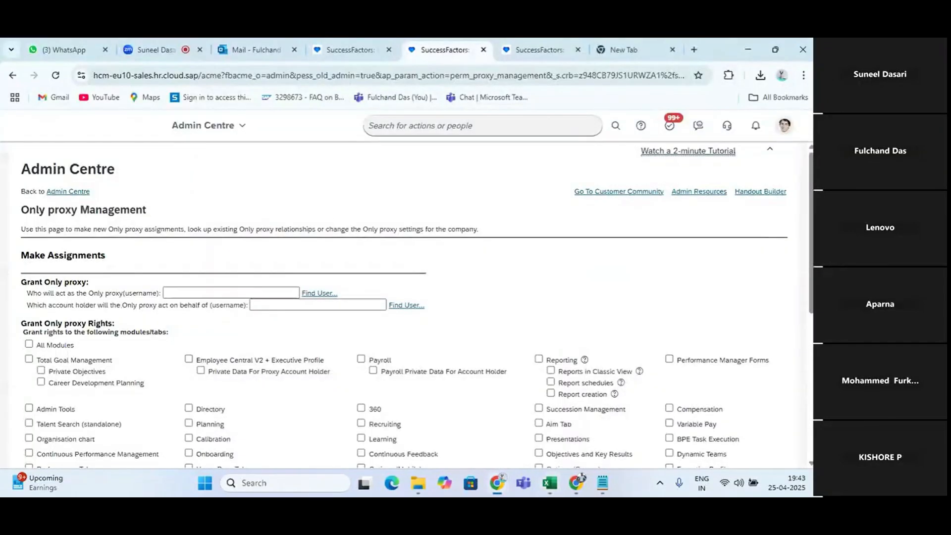
{"action": "left_click", "coordinate": [784, 126]}
{"action": "key", "text": "alt+Tab"}
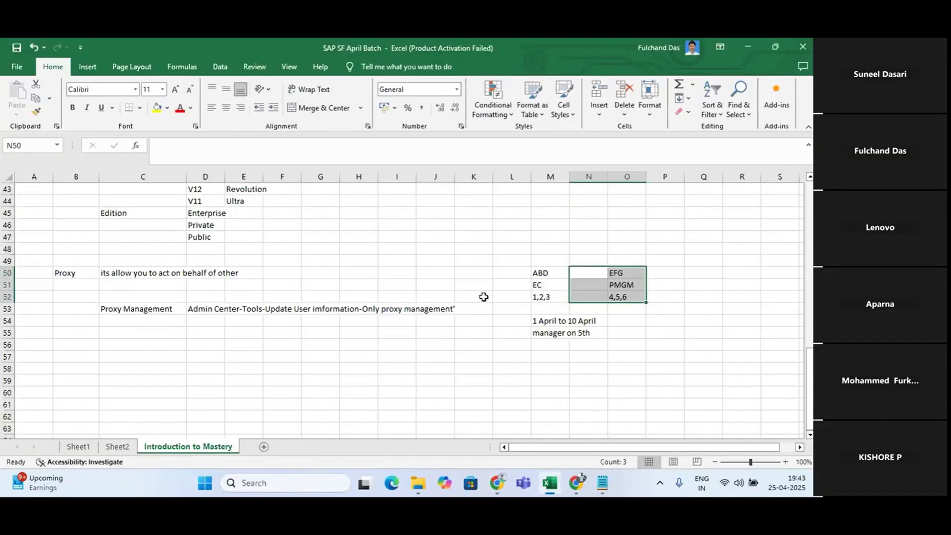
{"action": "left_click", "coordinate": [547, 263]}
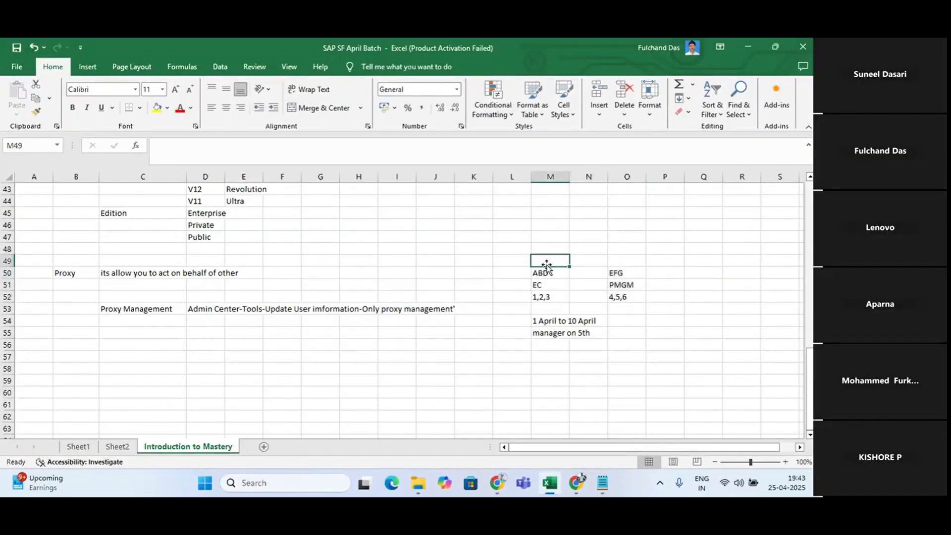
{"action": "type", "text": "Lbond"}
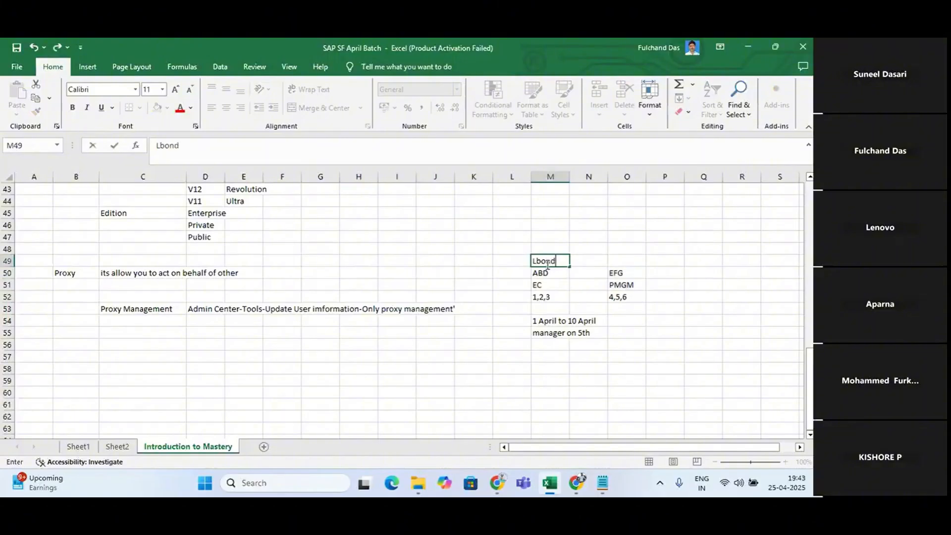
Search SuccessFactors people for "sfadmin", and enter "Sfadmin" in O49 above EFG in Excel
{"action": "left_click", "coordinate": [617, 262]}
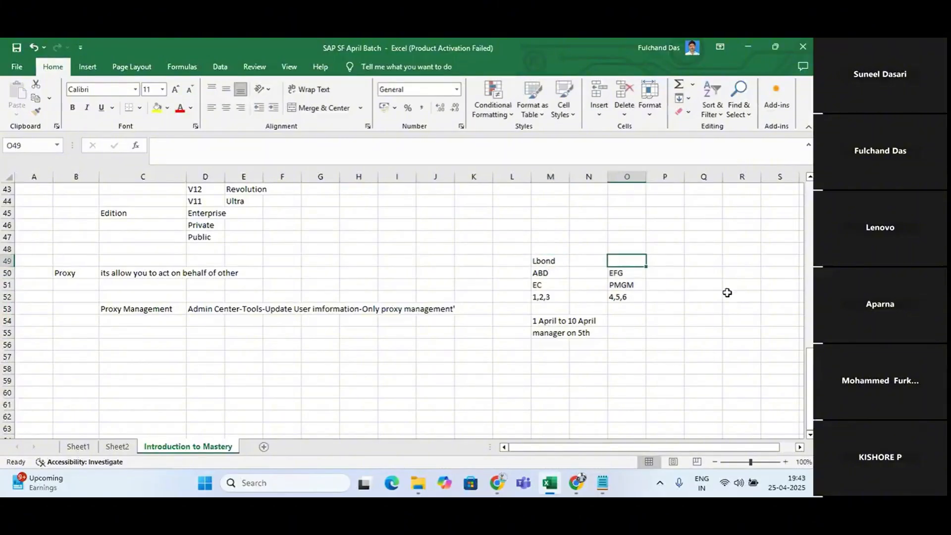
{"action": "key", "text": "alt+Tab"}
{"action": "left_click", "coordinate": [452, 128]}
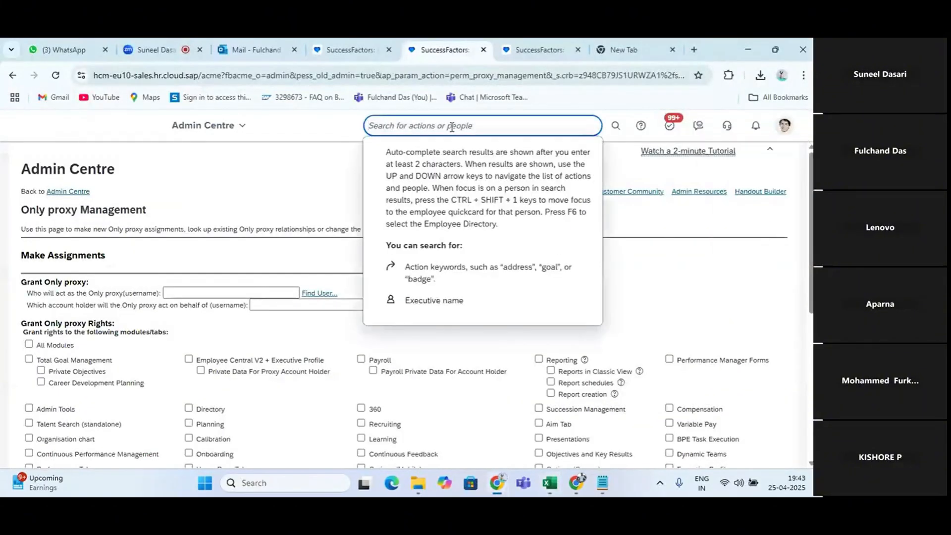
{"action": "type", "text": "sfadmin"}
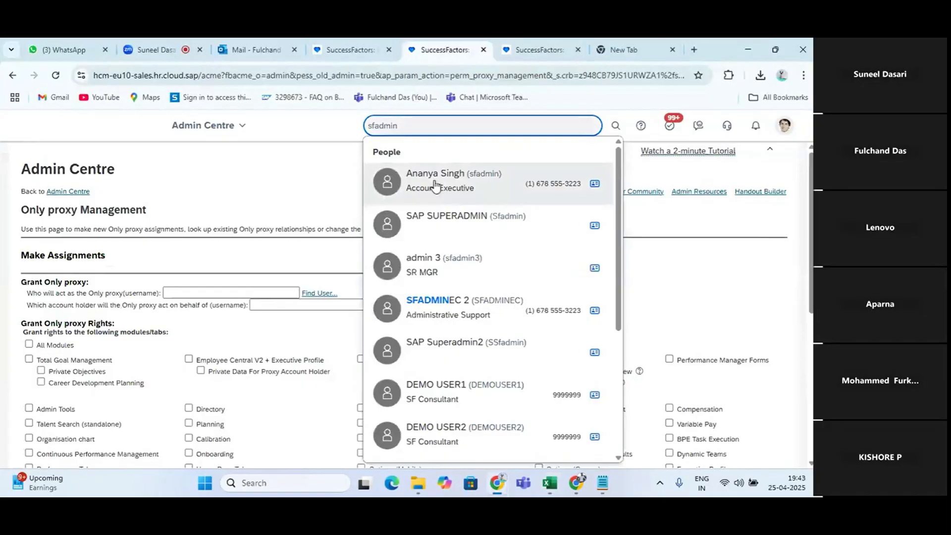
{"action": "key", "text": "alt+Tab"}
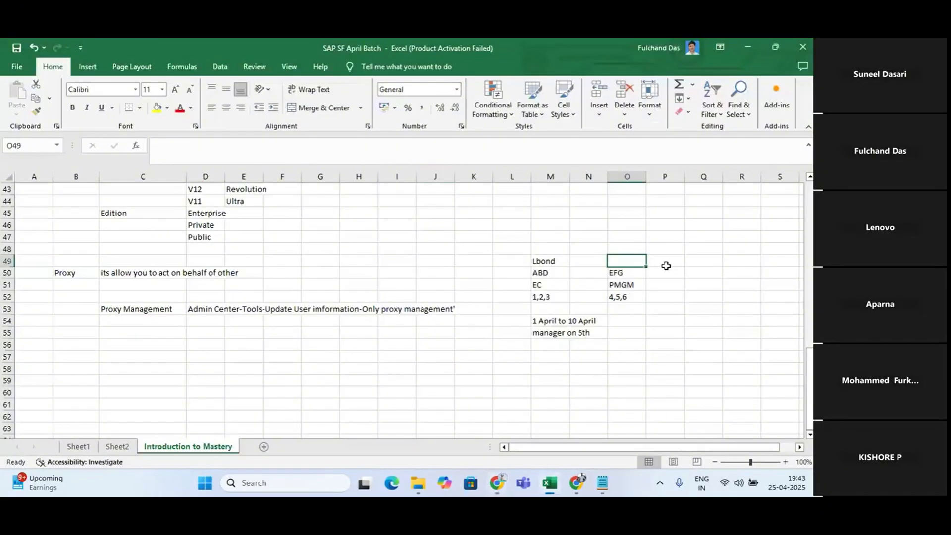
{"action": "type", "text": "Sfadmin"}
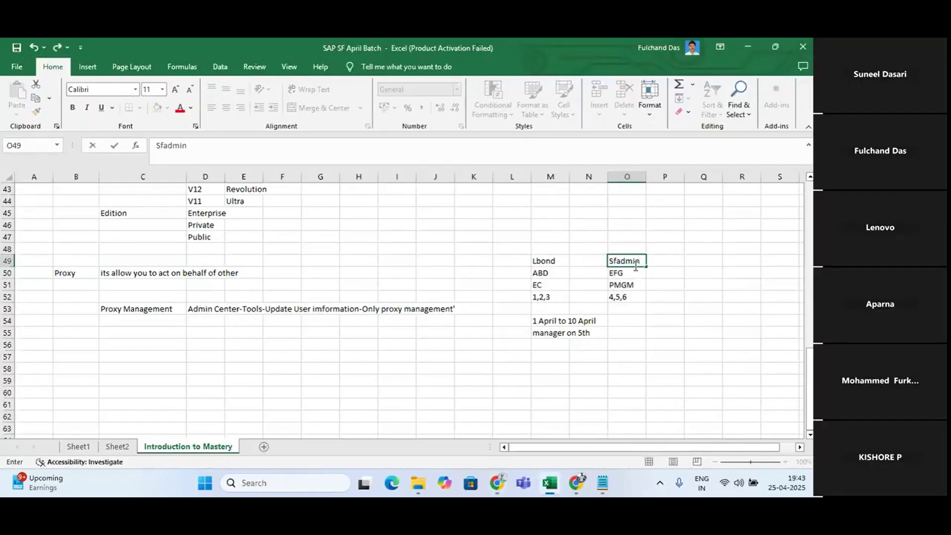
{"action": "key", "text": "Return"}
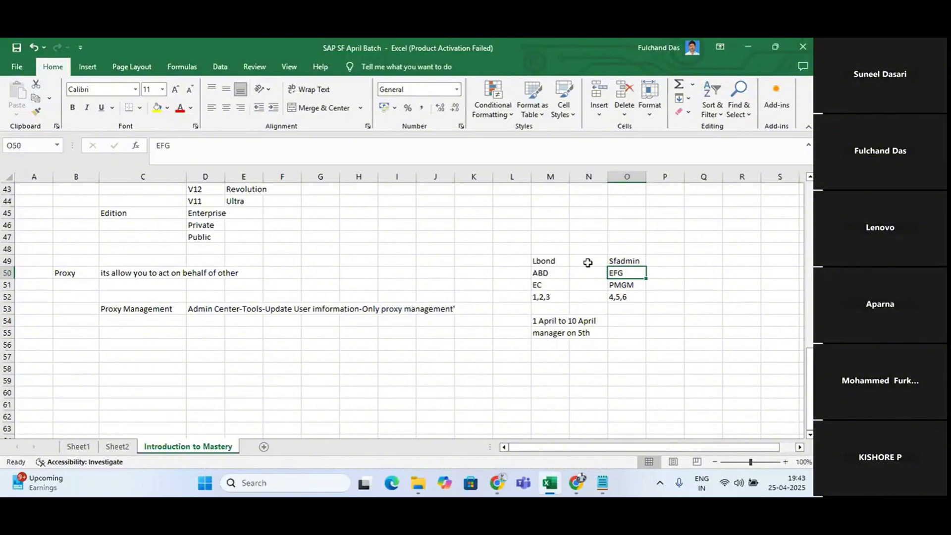
Review the Lbond and Sfadmin example columns, and enter "sfadmin" in SuccessFactors as the username acting as Only proxy
{"action": "left_click_drag", "start_coordinate": [544, 241], "coordinate": [560, 303]}
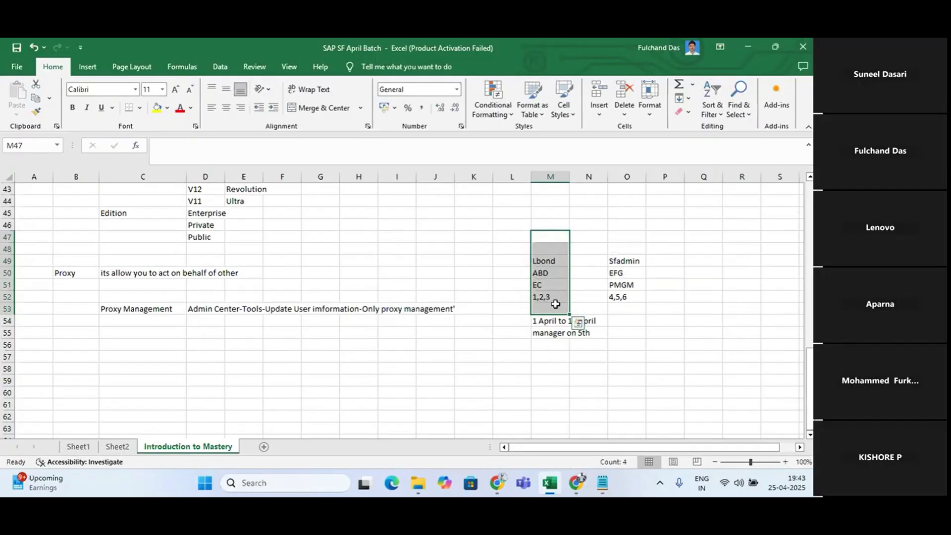
{"action": "left_click_drag", "start_coordinate": [615, 259], "coordinate": [654, 308]}
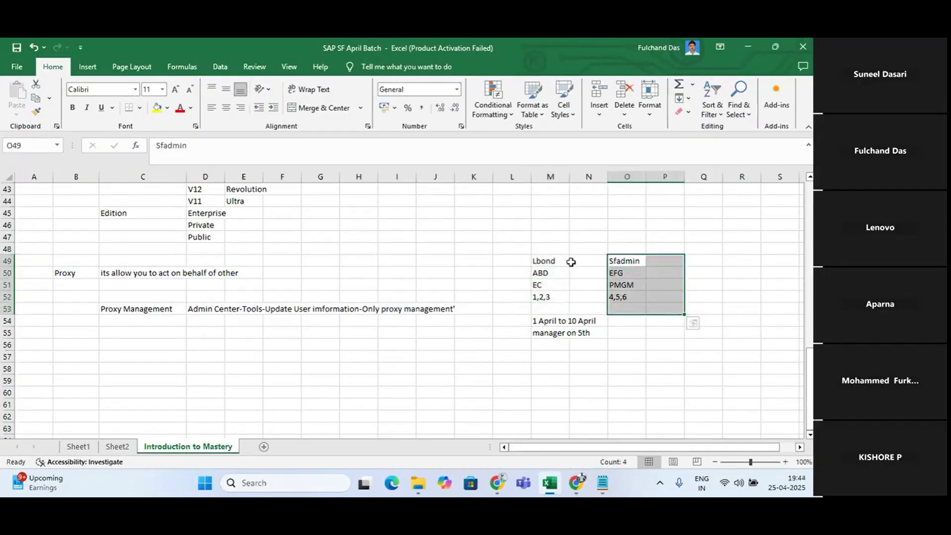
{"action": "key", "text": "alt+Tab"}
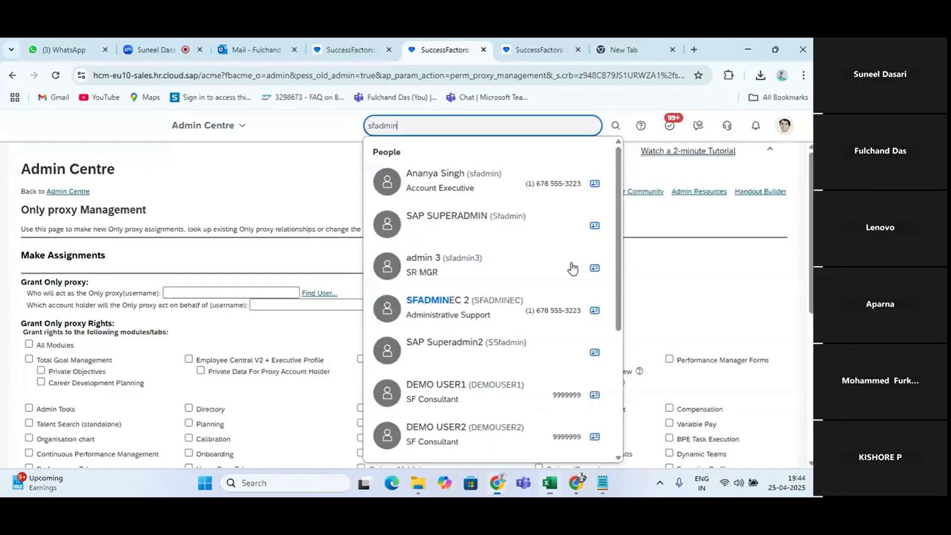
{"action": "left_click", "coordinate": [201, 292]}
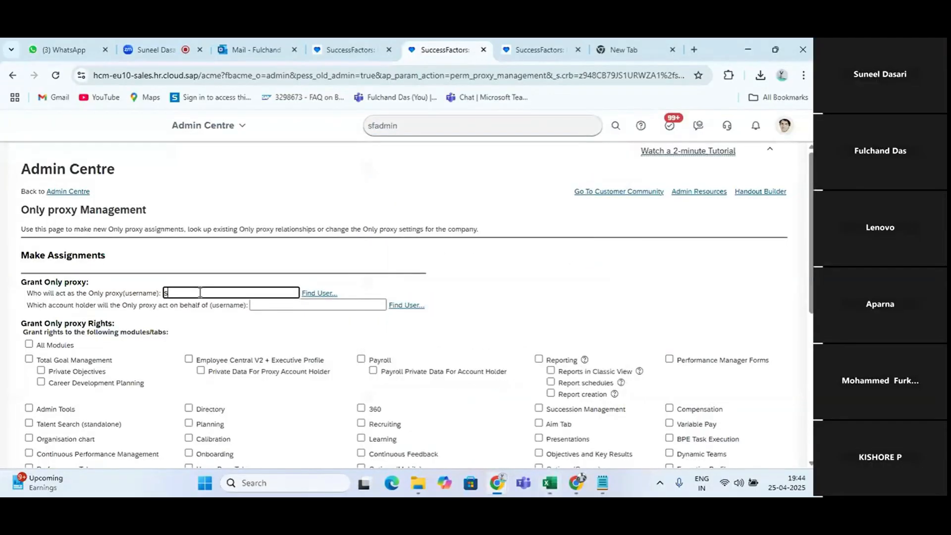
{"action": "type", "text": "sfadmin"}
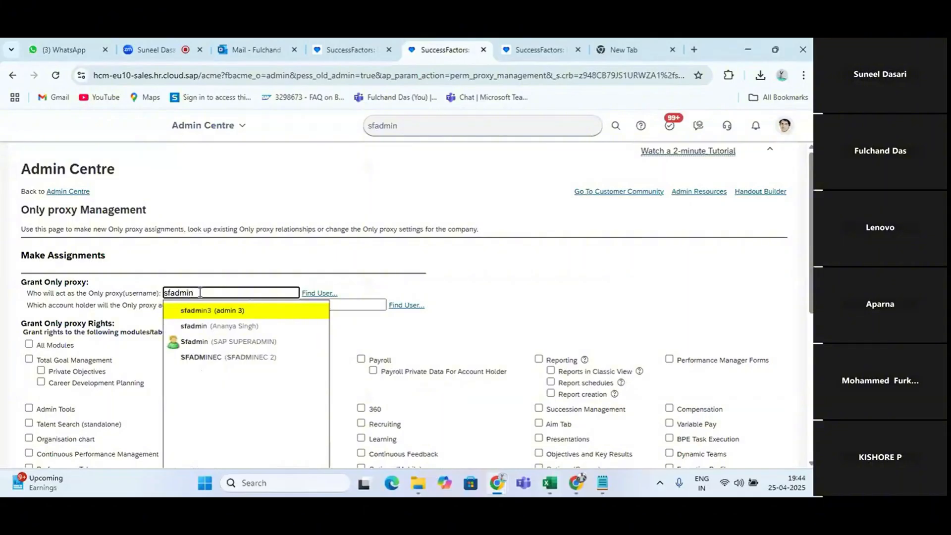
{"action": "left_click", "coordinate": [479, 322]}
{"action": "scroll", "coordinate": [480, 325], "scroll_direction": "down", "scroll_amount": 6}
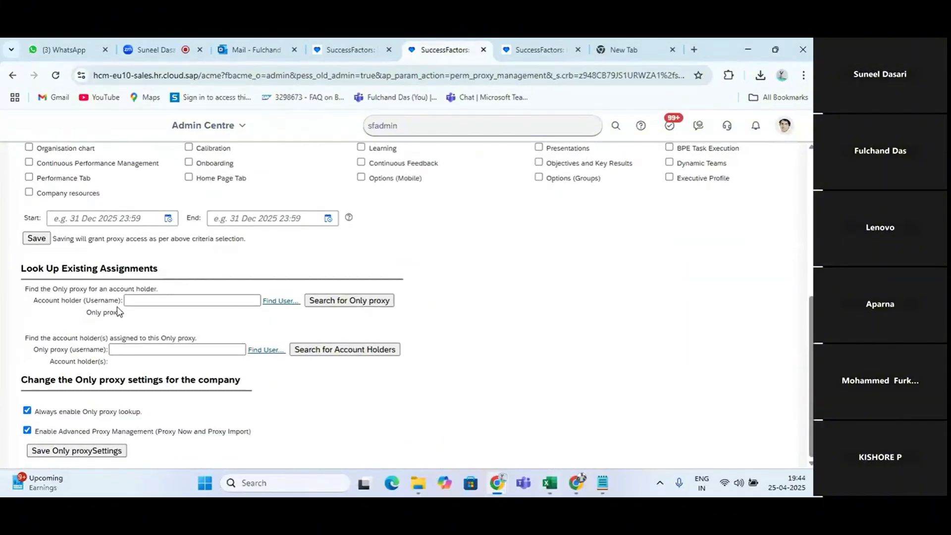
{"action": "left_click", "coordinate": [166, 302]}
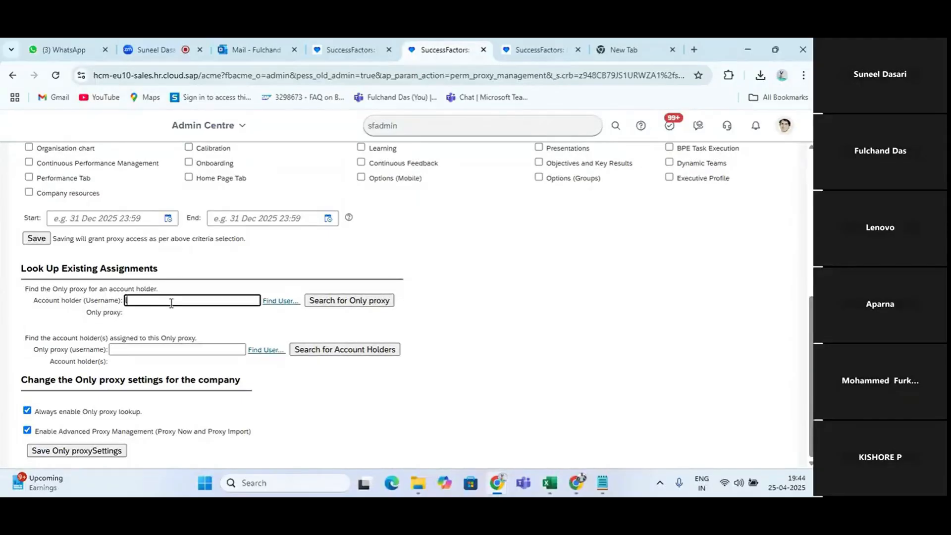
{"action": "type", "text": "lbion"}
{"action": "key", "text": "BackSpace"}
{"action": "key", "text": "BackSpace"}
{"action": "type", "text": "nd"}
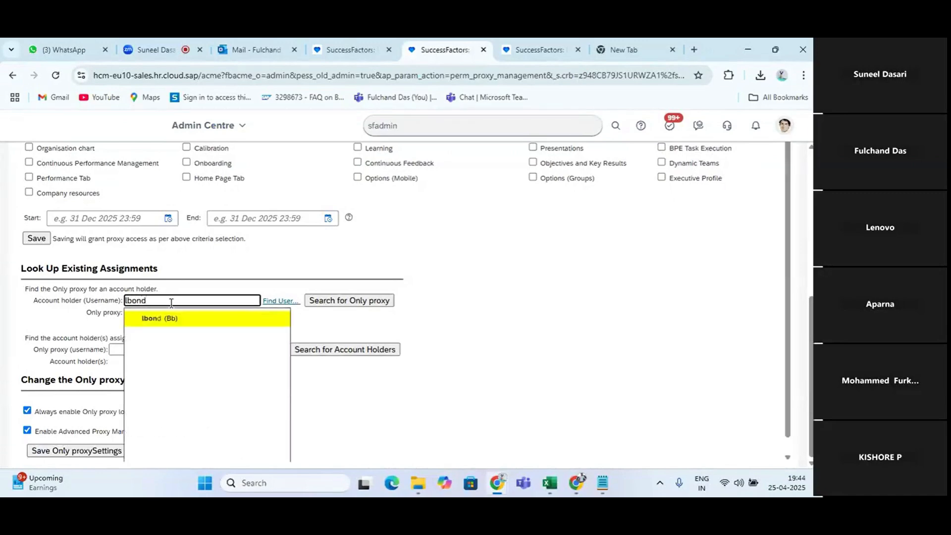
{"action": "left_click", "coordinate": [177, 320]}
{"action": "left_click", "coordinate": [357, 301]}
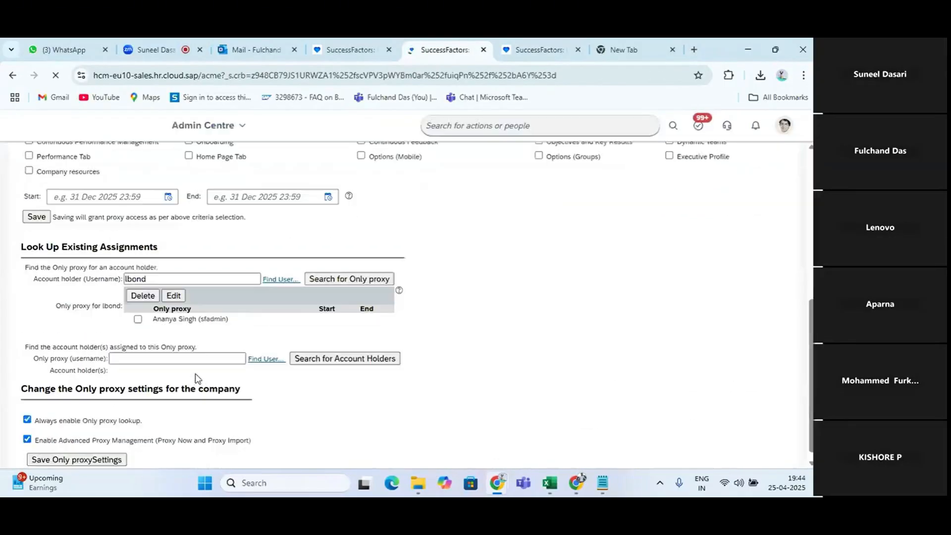
{"action": "left_click", "coordinate": [138, 310]}
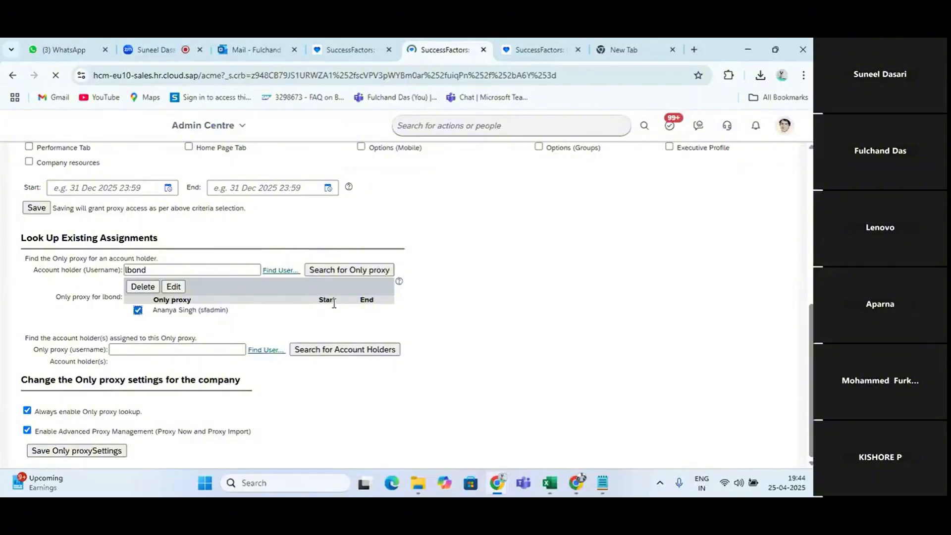
{"action": "left_click", "coordinate": [143, 287]}
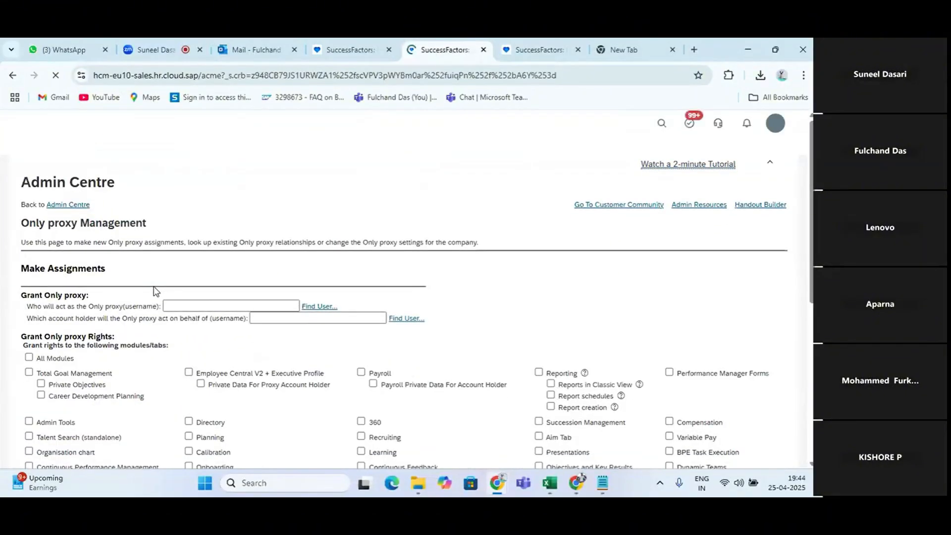
{"action": "scroll", "coordinate": [372, 336], "scroll_direction": "down", "scroll_amount": 6}
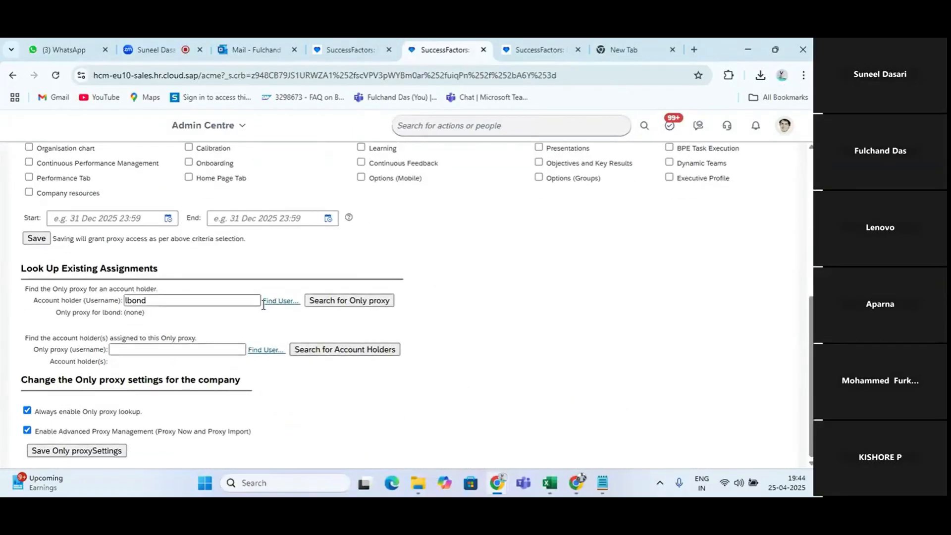
{"action": "left_click", "coordinate": [346, 307]}
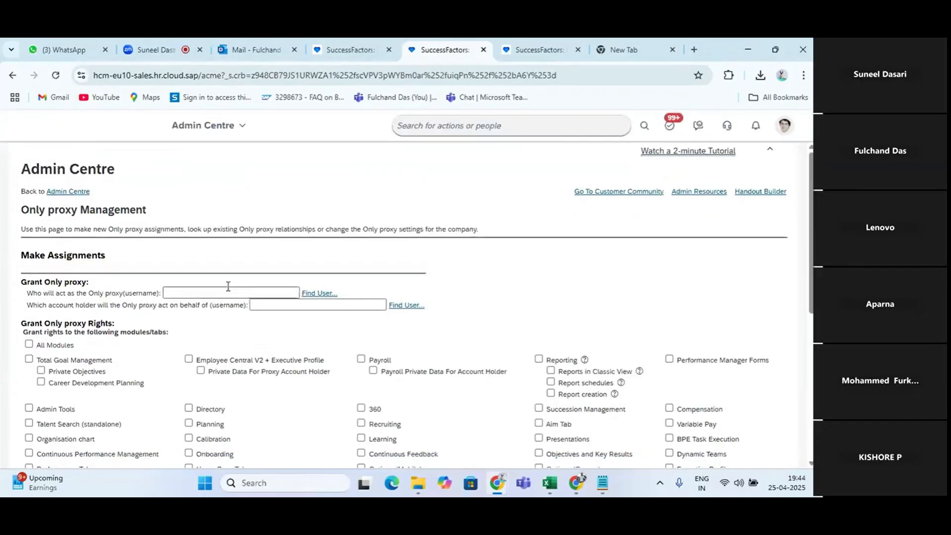
{"action": "left_click", "coordinate": [224, 294]}
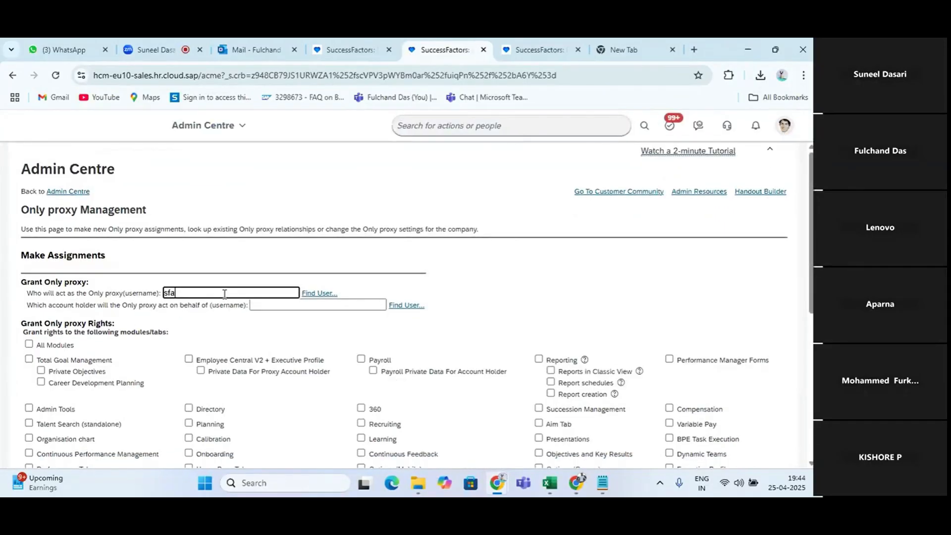
{"action": "type", "text": "sfadmin"}
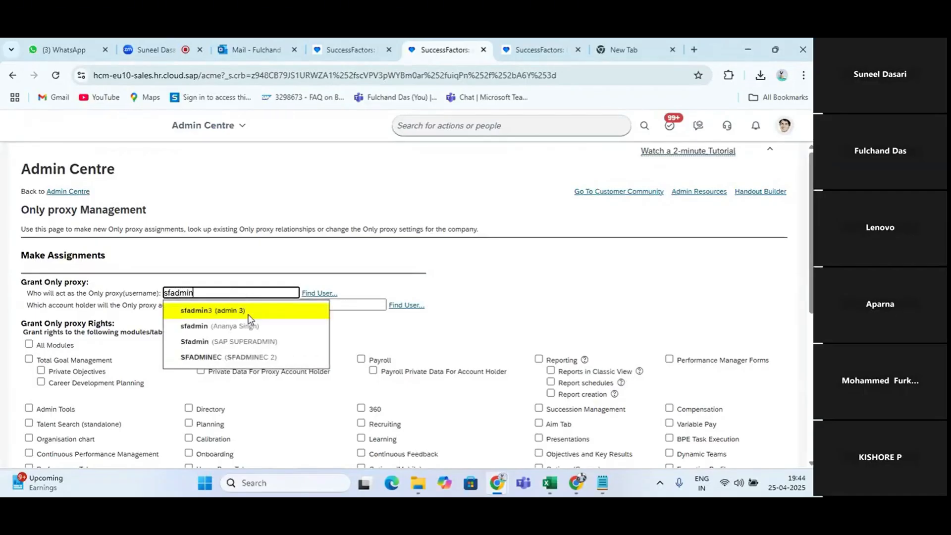
{"action": "left_click", "coordinate": [214, 330]}
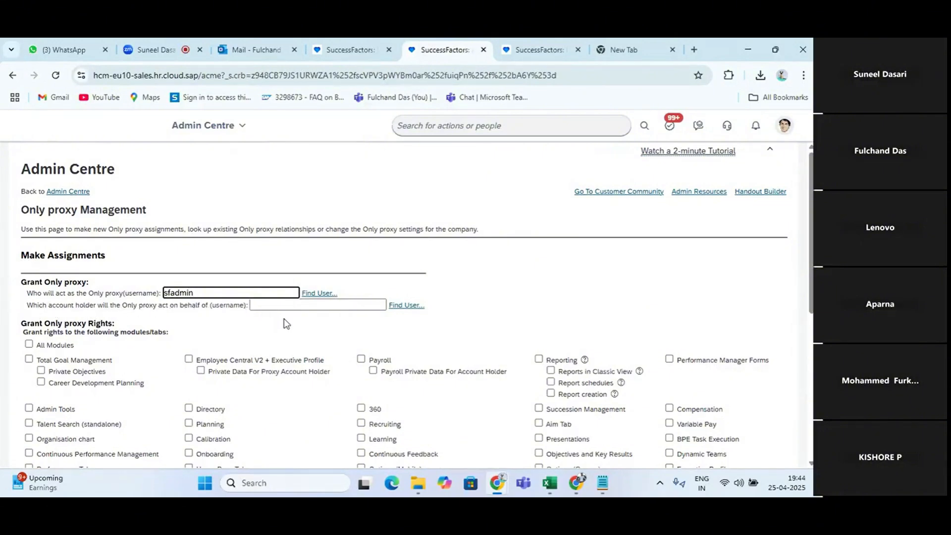
{"action": "key", "text": "alt+Tab"}
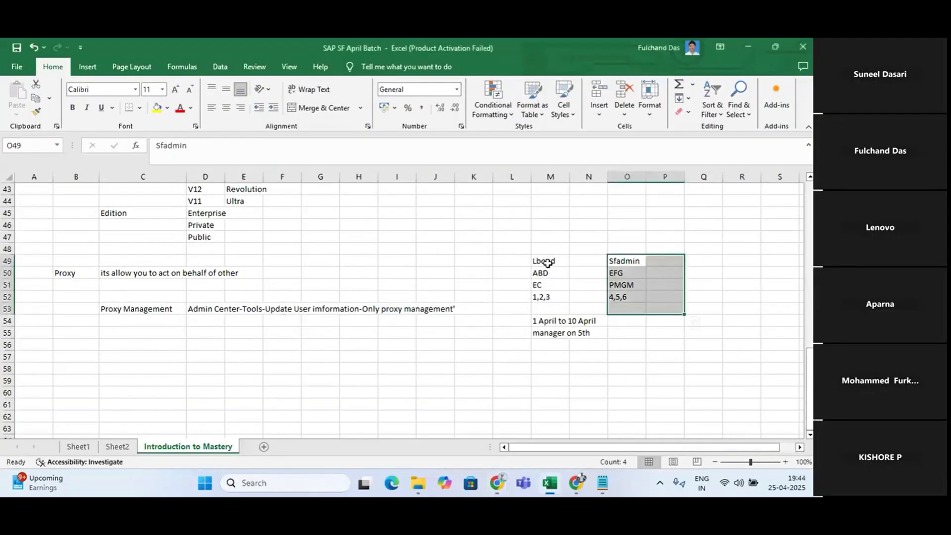
{"action": "key", "text": "alt+Tab"}
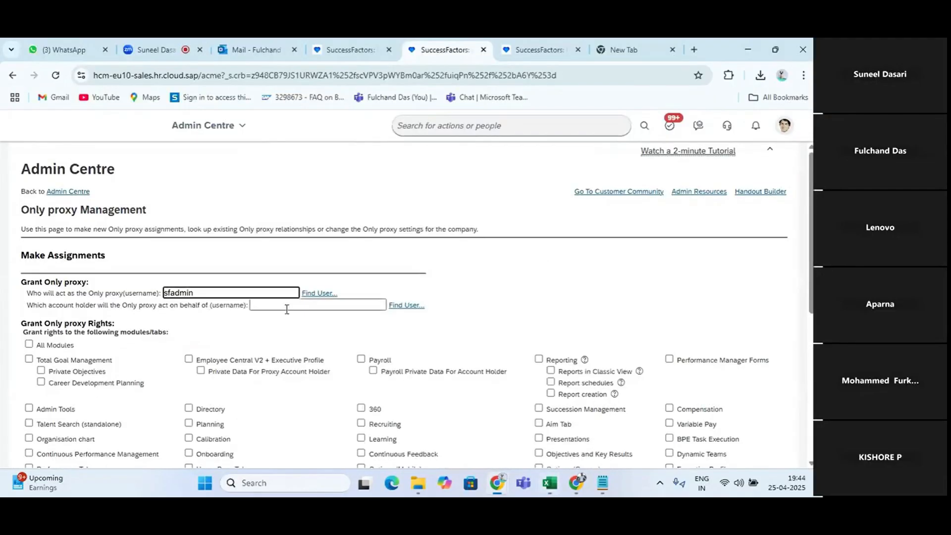
{"action": "left_click", "coordinate": [286, 306]}
{"action": "type", "text": "L"}
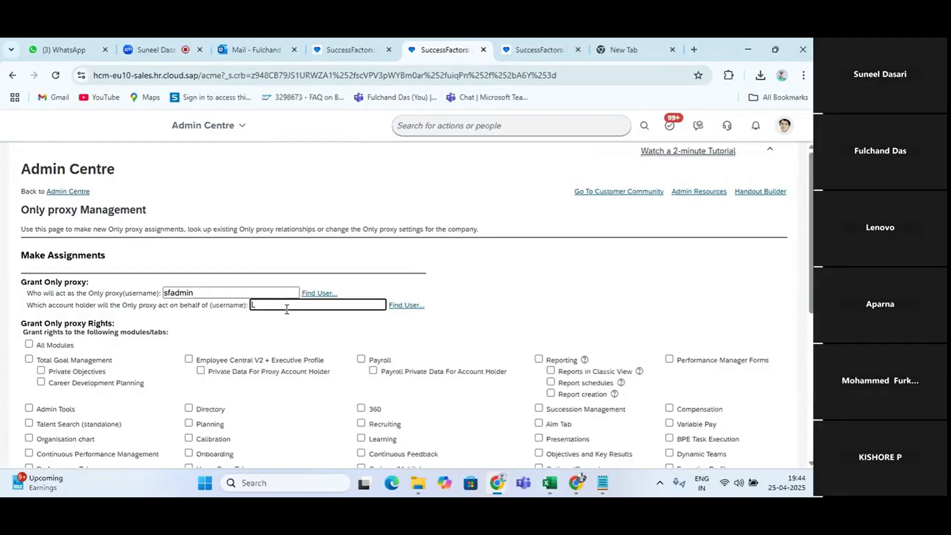
{"action": "type", "text": "bond"}
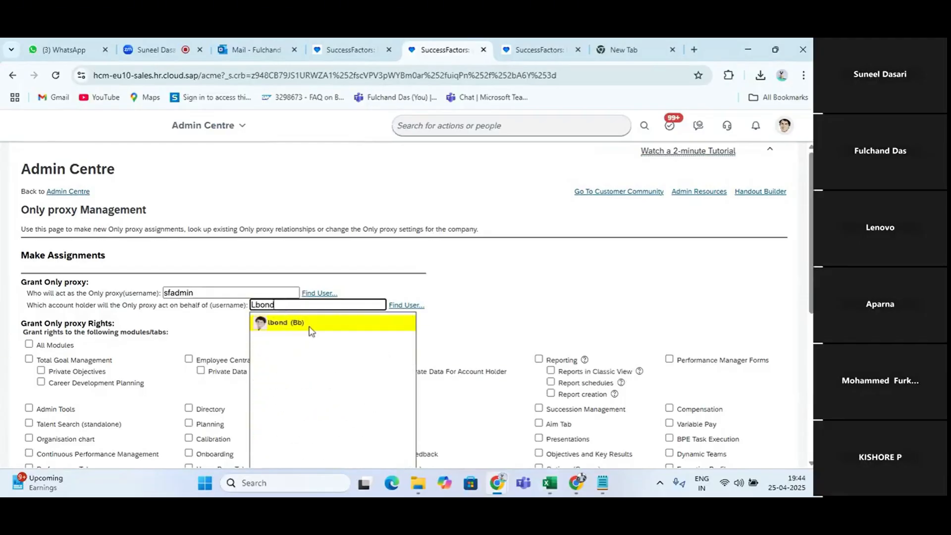
{"action": "left_click", "coordinate": [311, 330]}
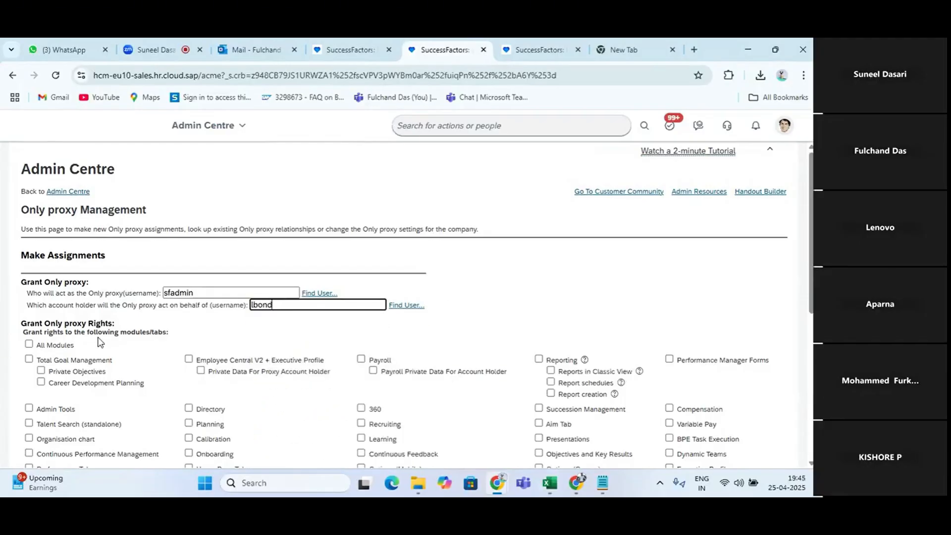
Grant proxy rights for Employee Central V2 + Executive Profile, including Private Data For Proxy Account Holder, without the All Modules option
{"action": "scroll", "coordinate": [97, 341], "scroll_direction": "down", "scroll_amount": 1}
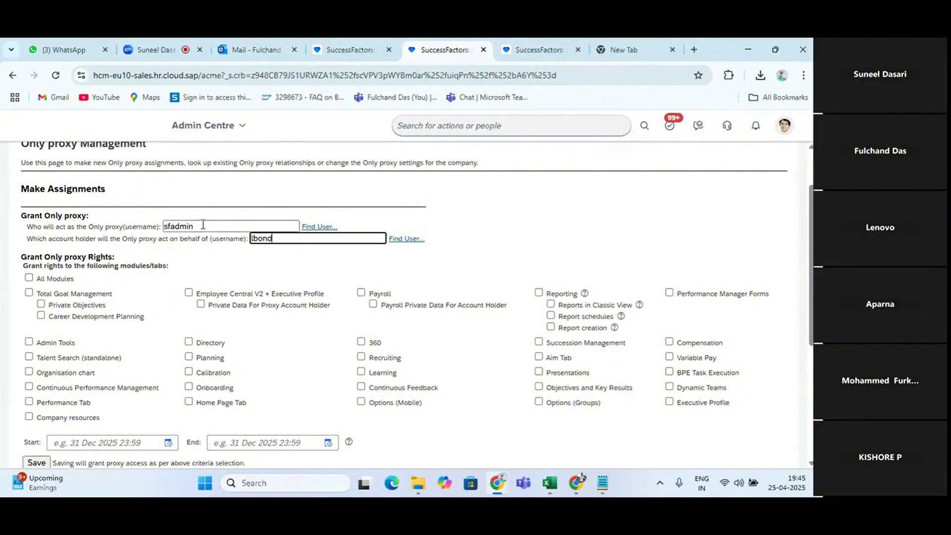
{"action": "left_click", "coordinate": [34, 279]}
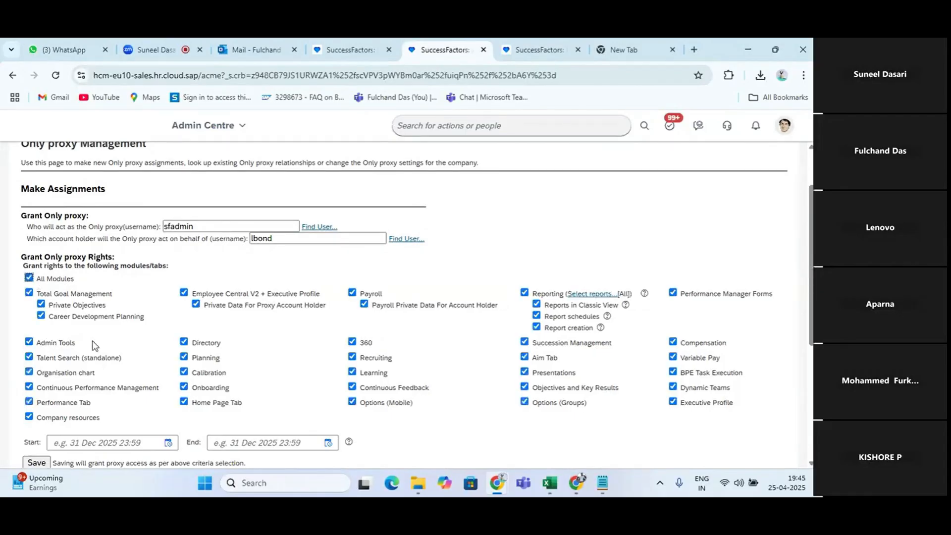
{"action": "left_click", "coordinate": [41, 281]}
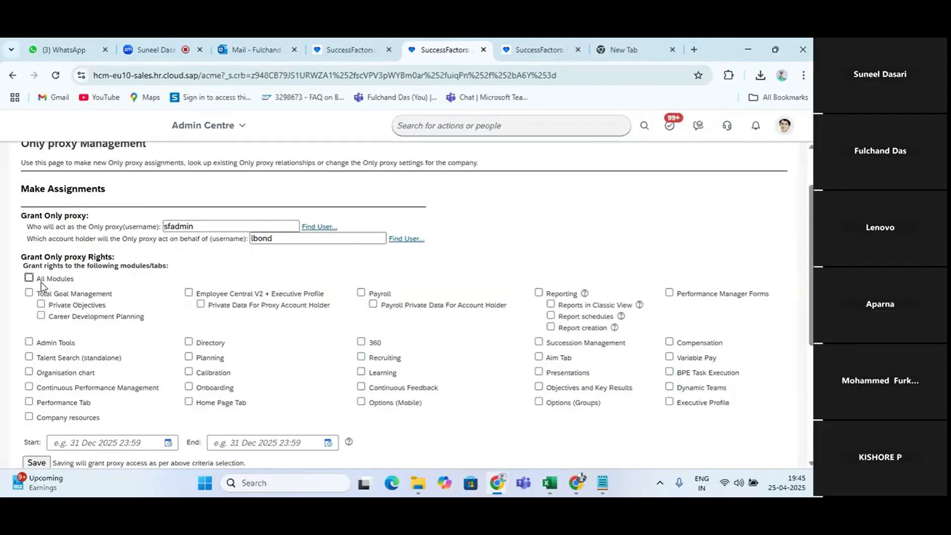
{"action": "left_click", "coordinate": [275, 238]}
{"action": "double_click", "coordinate": [276, 237]}
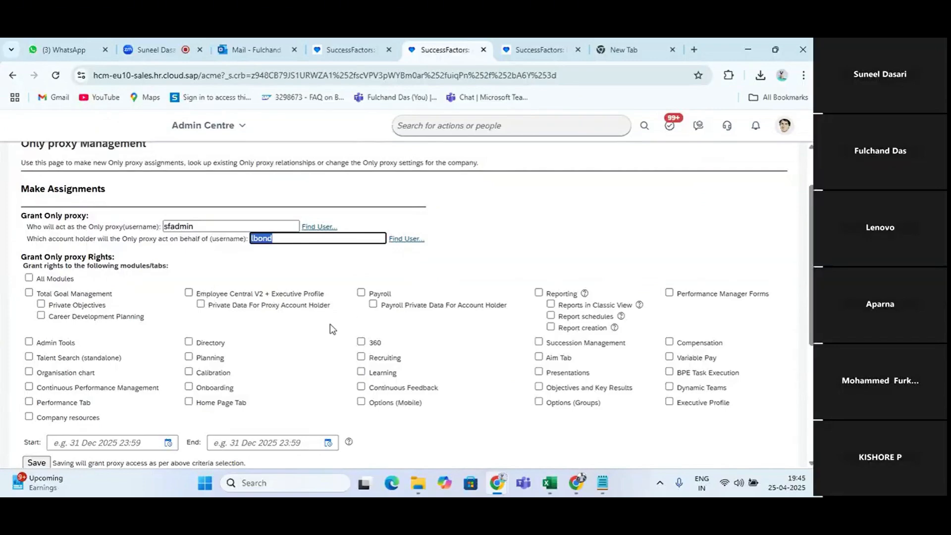
{"action": "double_click", "coordinate": [181, 226]}
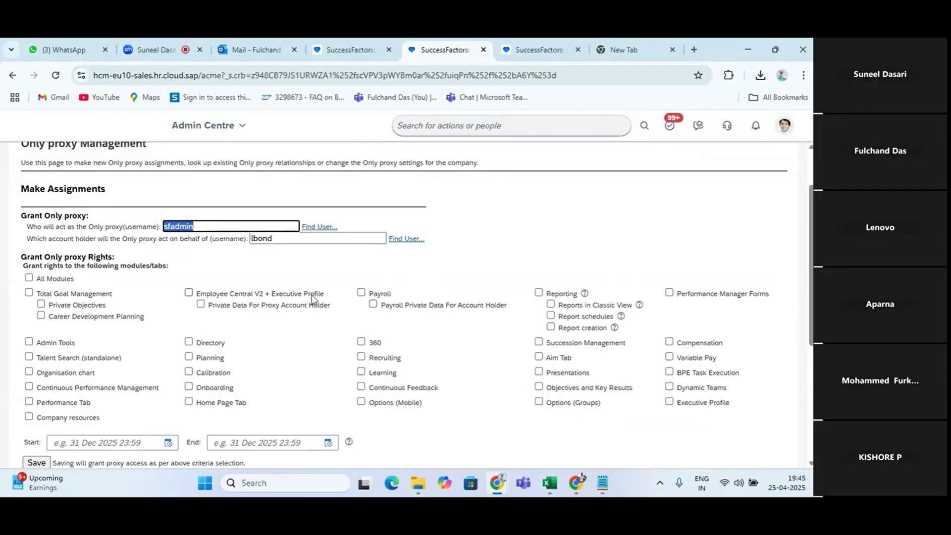
{"action": "left_click", "coordinate": [188, 292]}
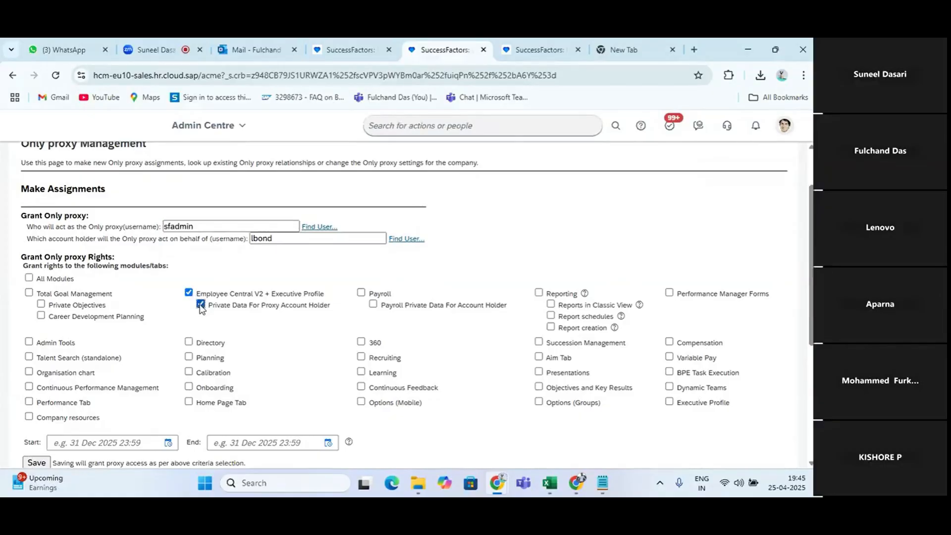
{"action": "scroll", "coordinate": [255, 350], "scroll_direction": "down", "scroll_amount": 2}
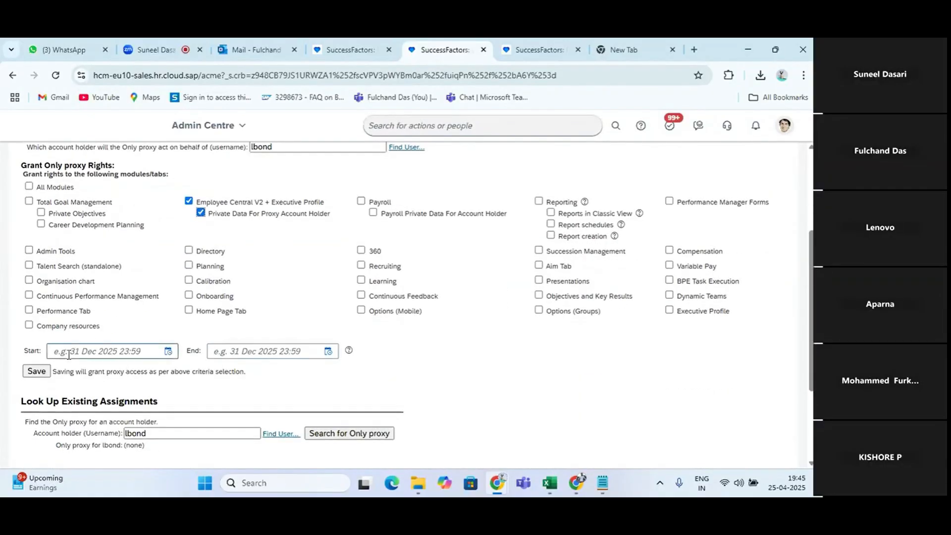
{"action": "left_click", "coordinate": [251, 355]}
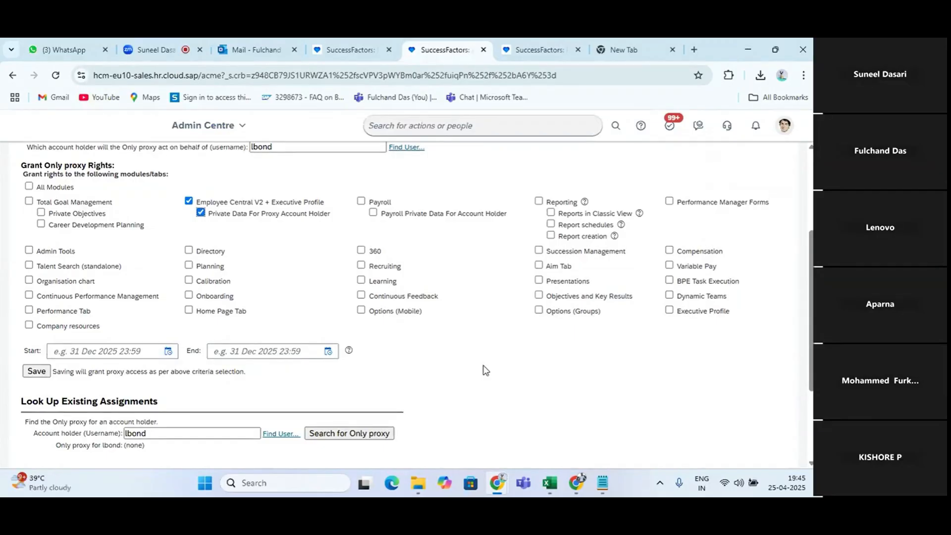
{"action": "key", "text": "alt+Tab"}
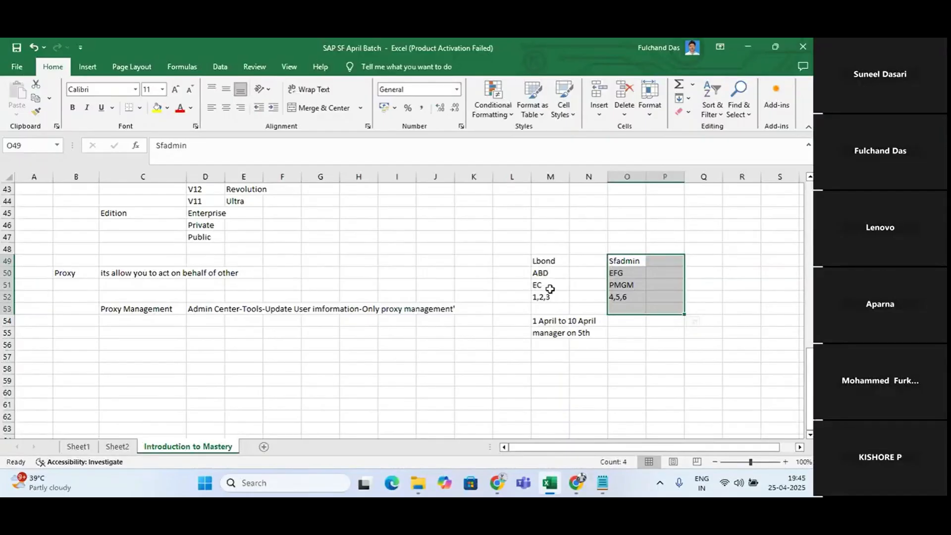
{"action": "key", "text": "alt+Tab"}
{"action": "left_click", "coordinate": [167, 352]}
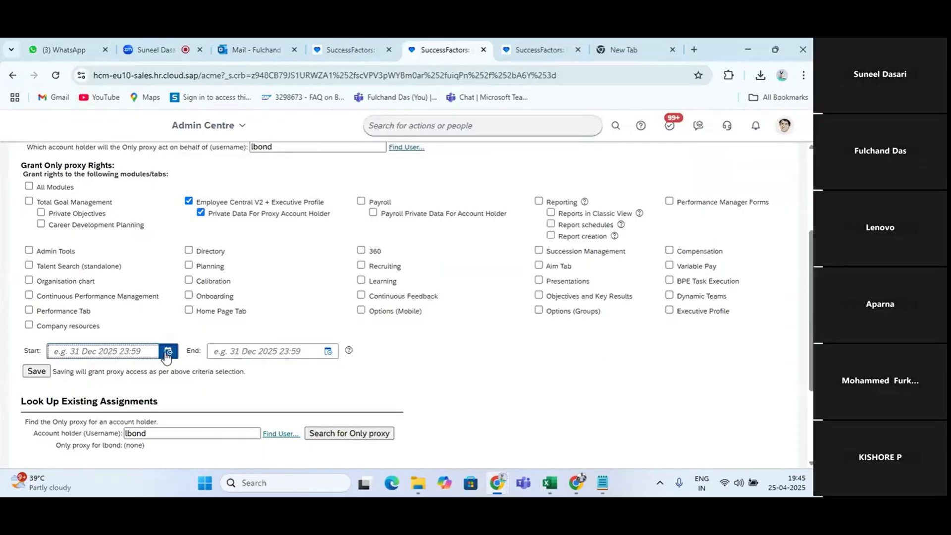
{"action": "left_click", "coordinate": [438, 185]}
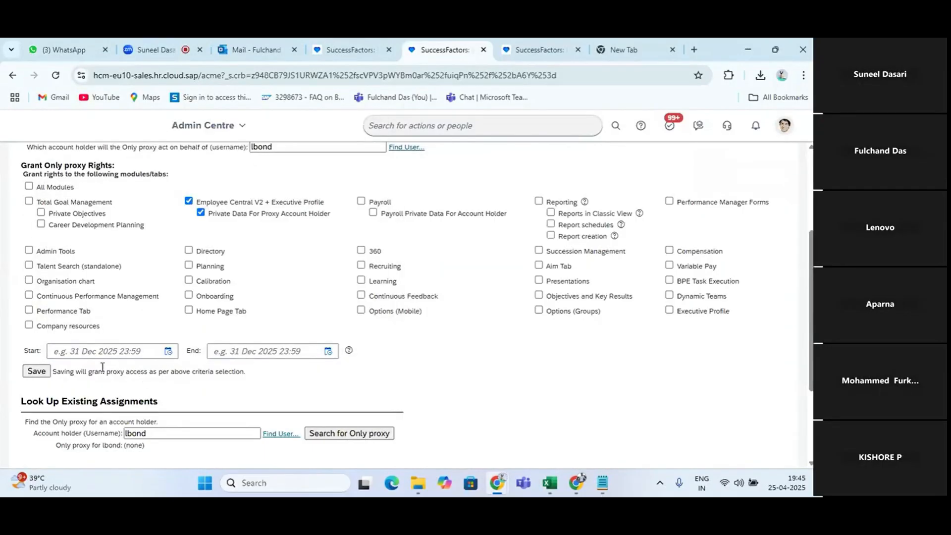
{"action": "left_click", "coordinate": [37, 372]}
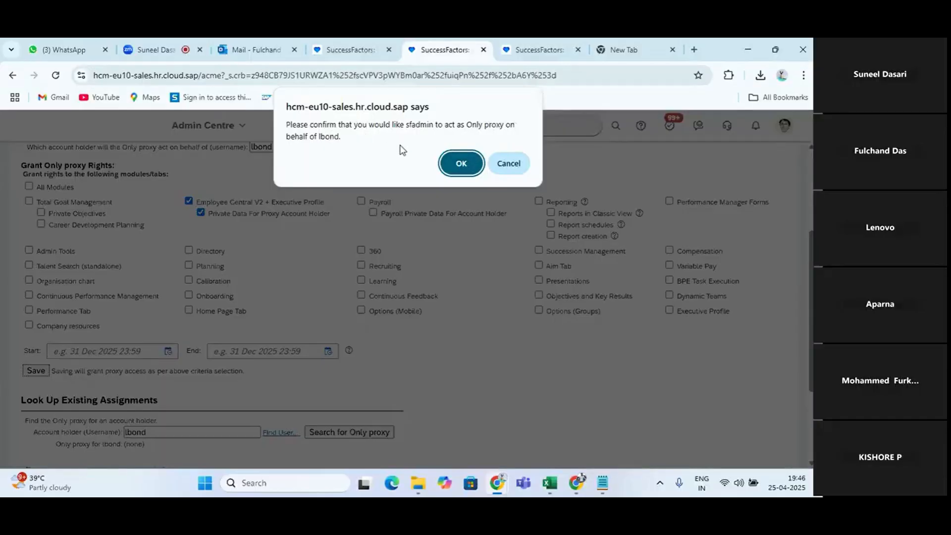
{"action": "left_click", "coordinate": [463, 163]}
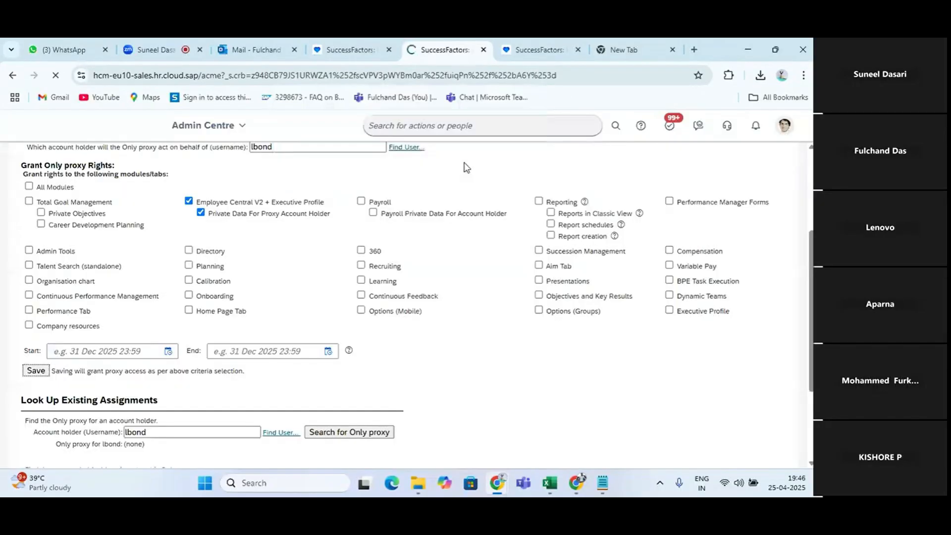
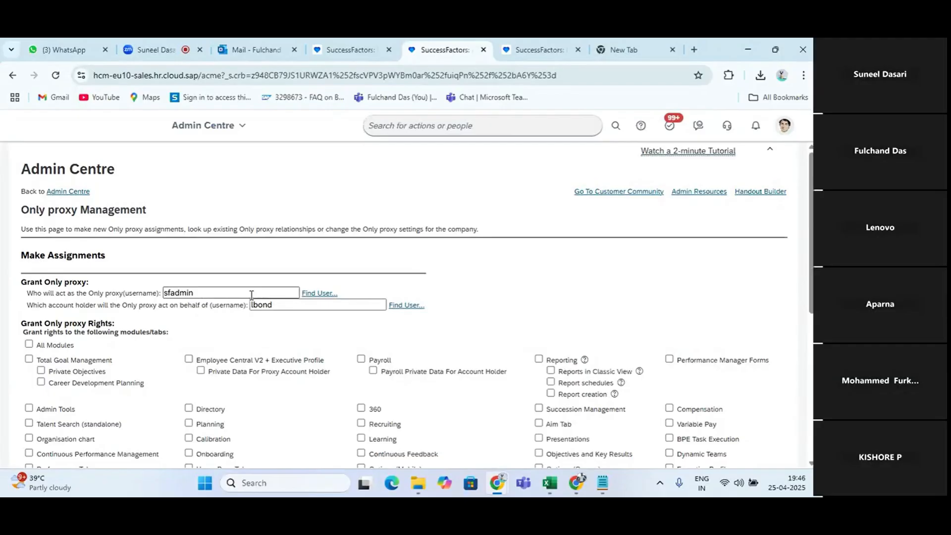
{"action": "scroll", "coordinate": [251, 295], "scroll_direction": "down", "scroll_amount": 5}
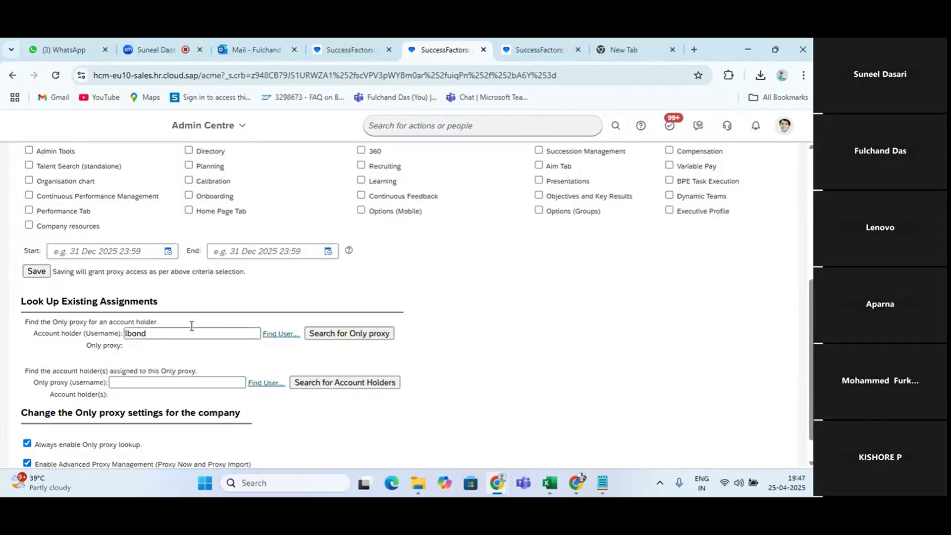
{"action": "left_click", "coordinate": [346, 333]}
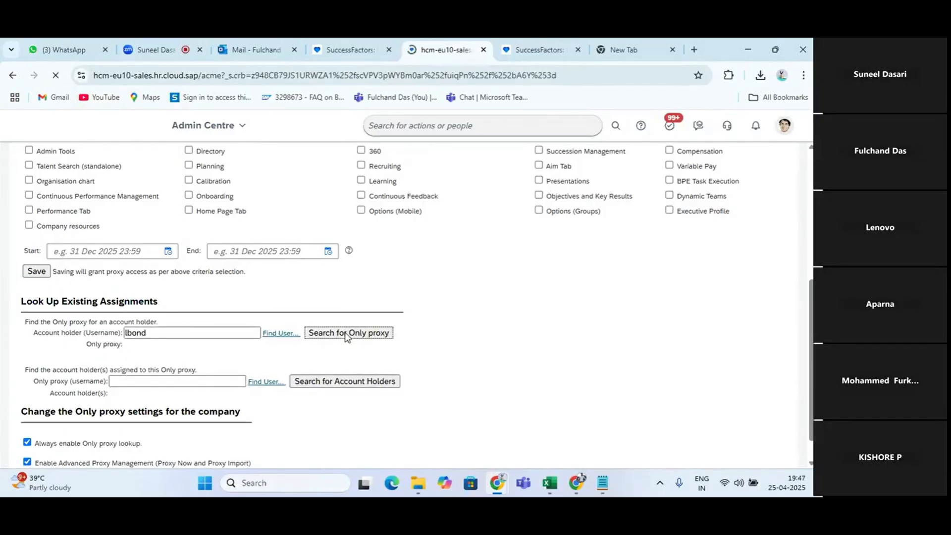
{"action": "scroll", "coordinate": [347, 337], "scroll_direction": "down", "scroll_amount": 3}
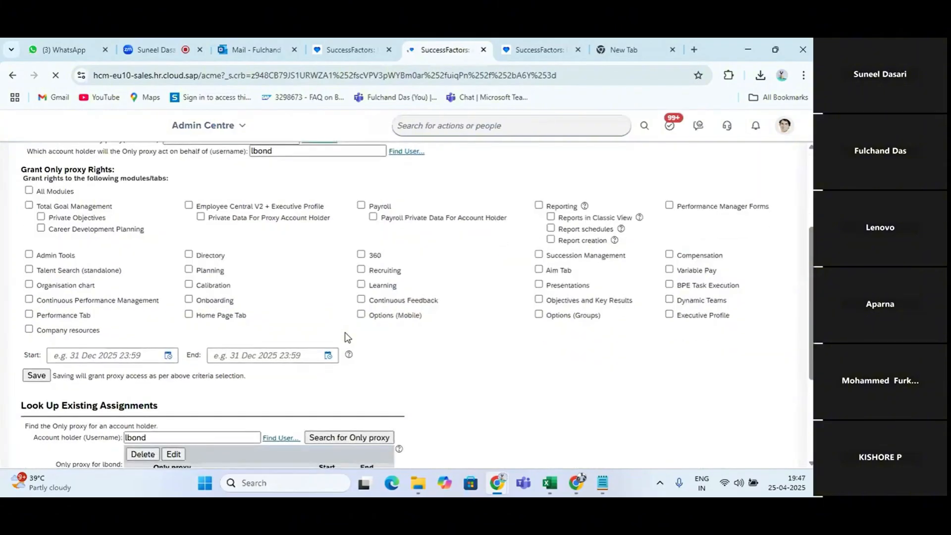
{"action": "scroll", "coordinate": [347, 337], "scroll_direction": "down", "scroll_amount": 2}
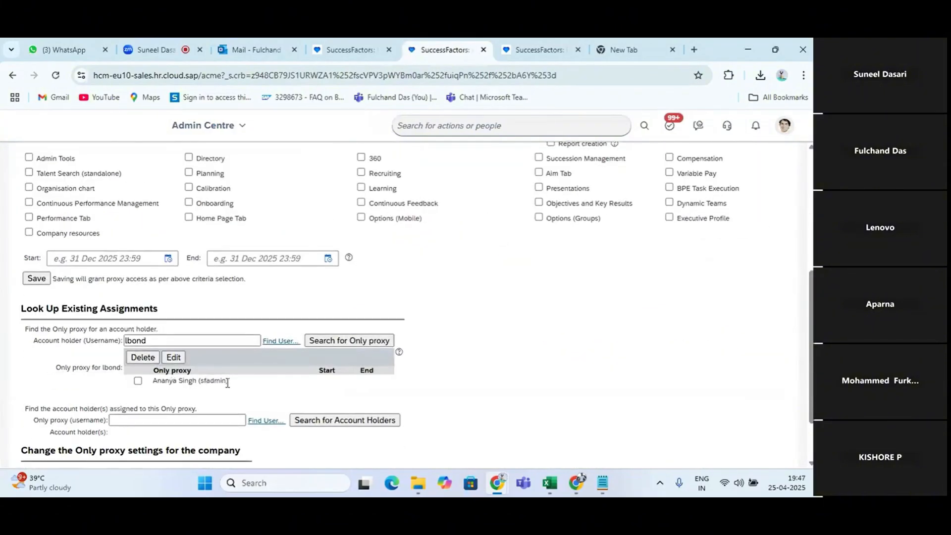
{"action": "scroll", "coordinate": [360, 365], "scroll_direction": "up", "scroll_amount": 5}
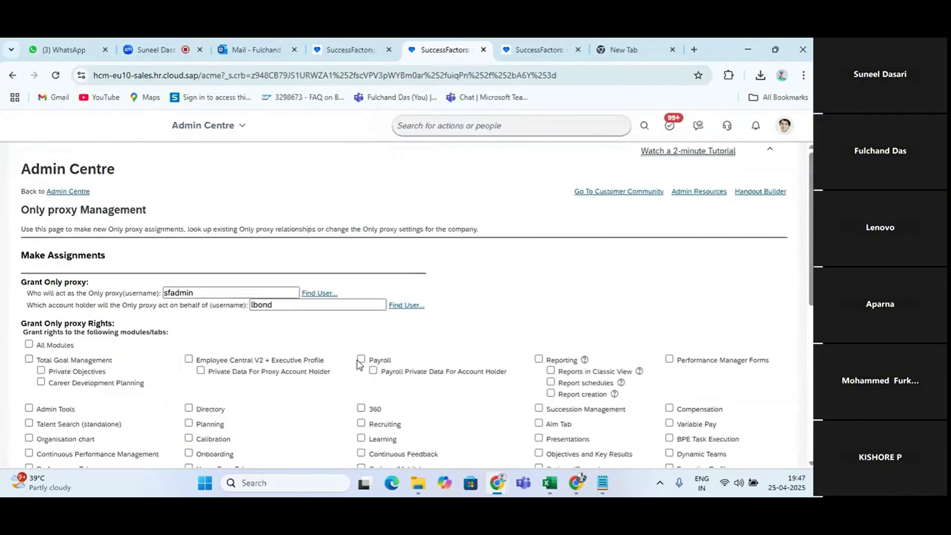
Search for an employee by first name and open the profile of the contingent worker with username AS
{"action": "left_click", "coordinate": [476, 127]}
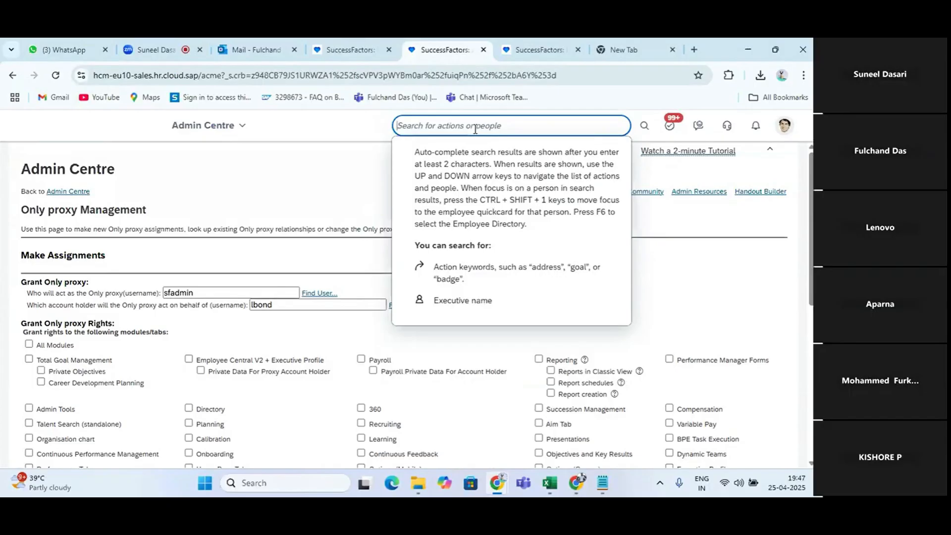
{"action": "type", "text": "abhi"}
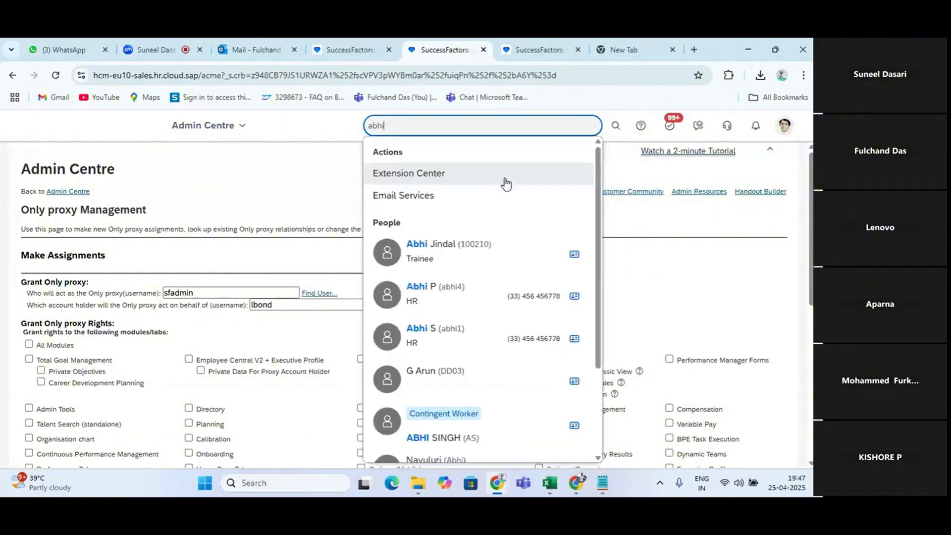
{"action": "scroll", "coordinate": [458, 270], "scroll_direction": "down", "scroll_amount": 2}
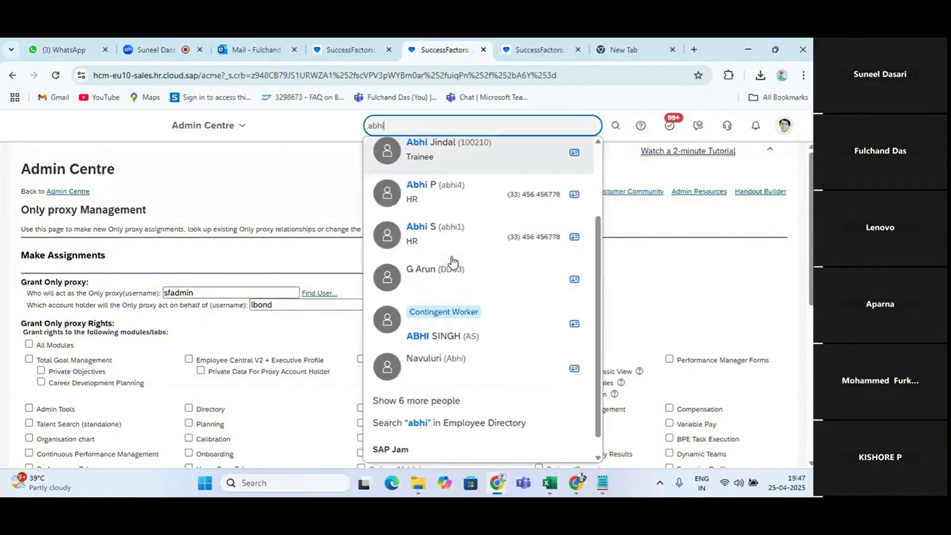
{"action": "left_click", "coordinate": [444, 339]}
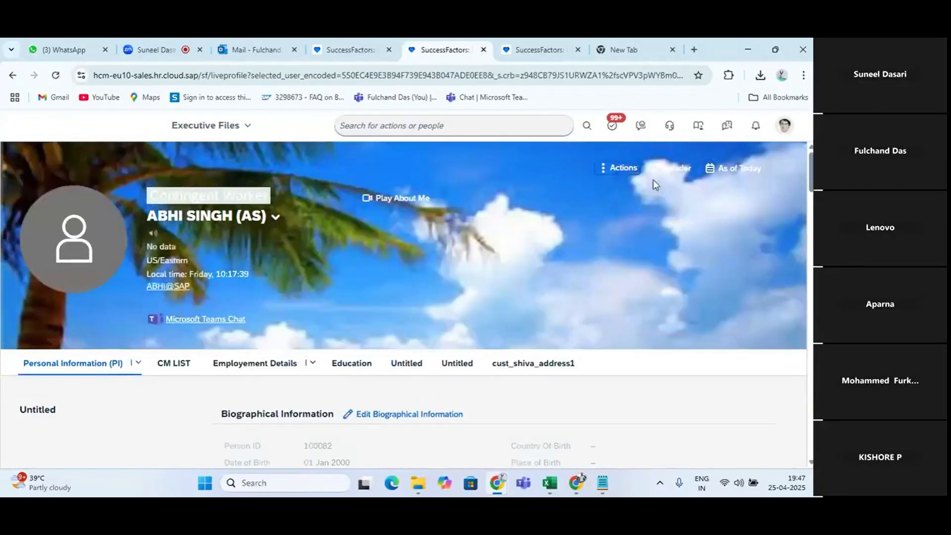
{"action": "left_click", "coordinate": [263, 217]}
{"action": "key", "text": "alt+Tab"}
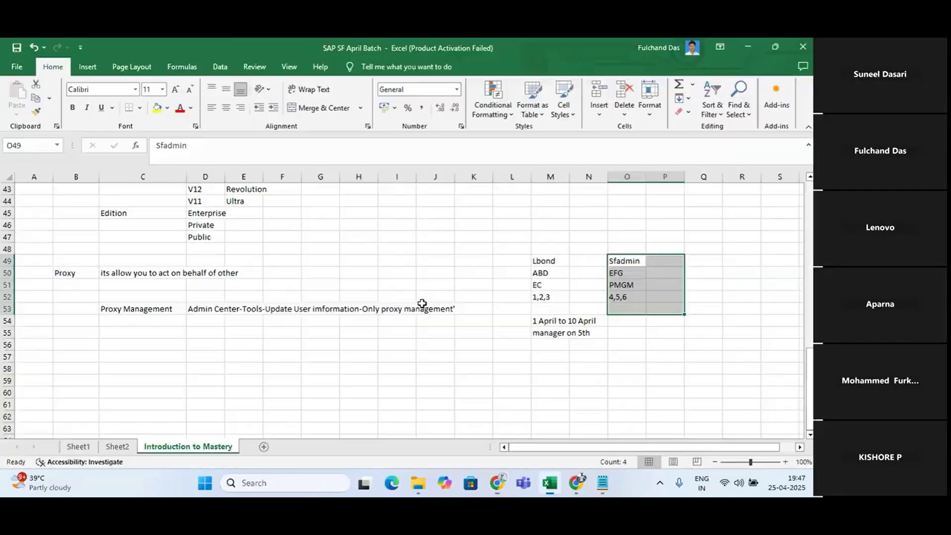
{"action": "key", "text": "alt+Tab"}
{"action": "left_click", "coordinate": [292, 269]}
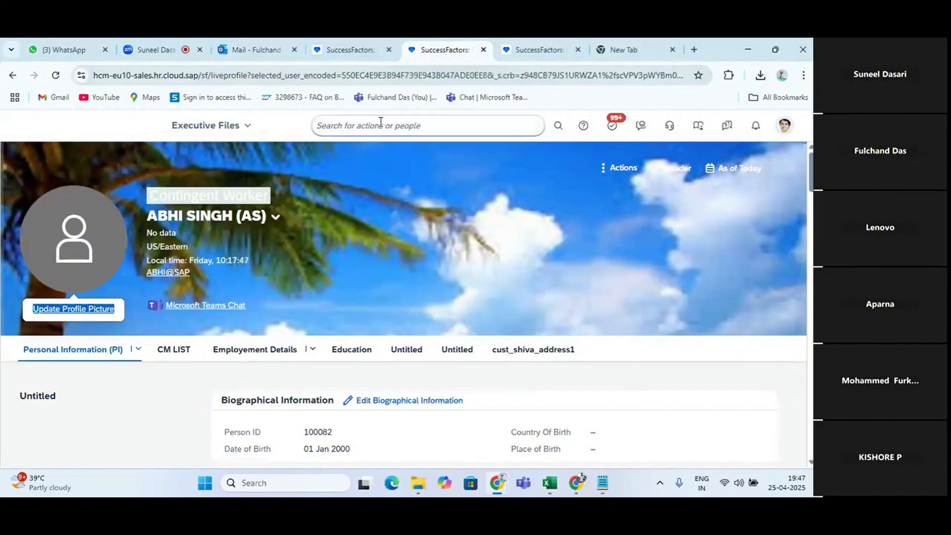
Return to Admin Centre and open the Only proxy Management tool by searching for "only proxy"
{"action": "left_click", "coordinate": [247, 126]}
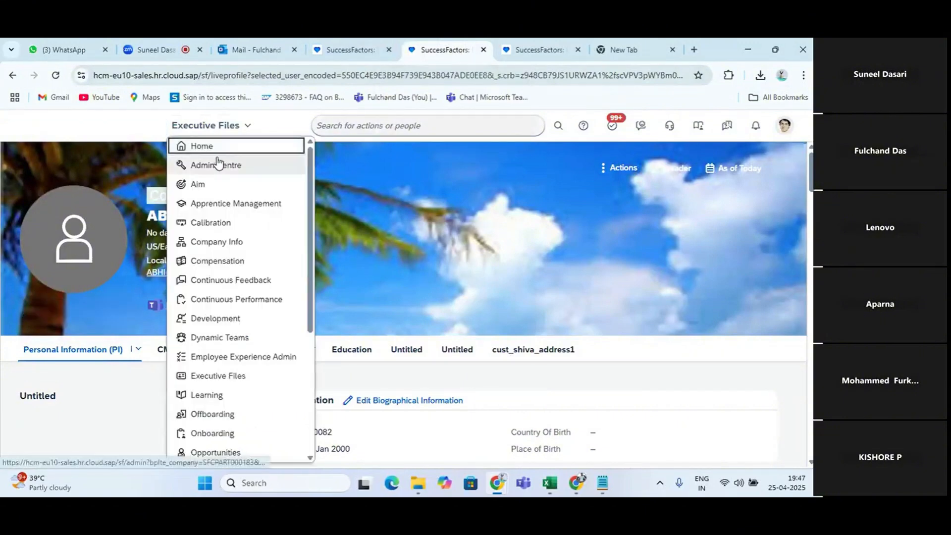
{"action": "left_click", "coordinate": [217, 164]}
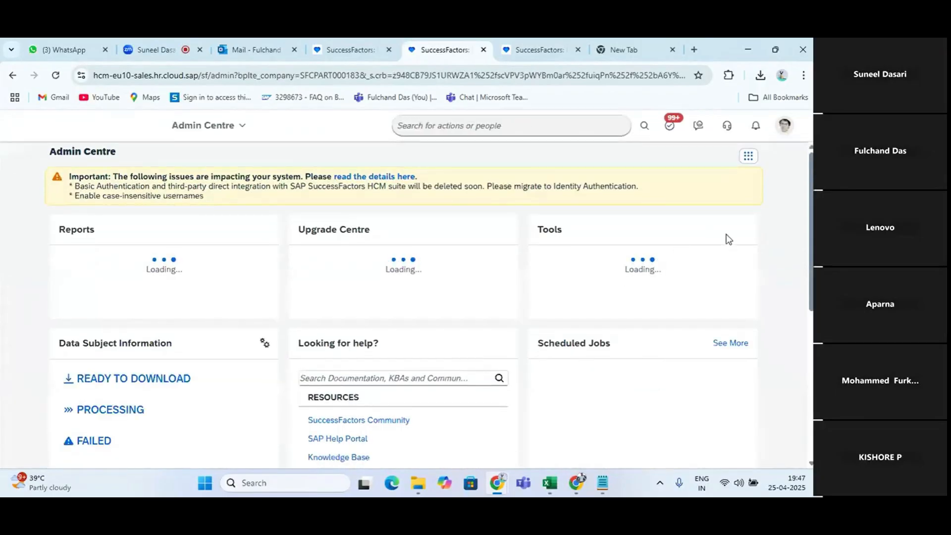
{"action": "left_click", "coordinate": [450, 125]}
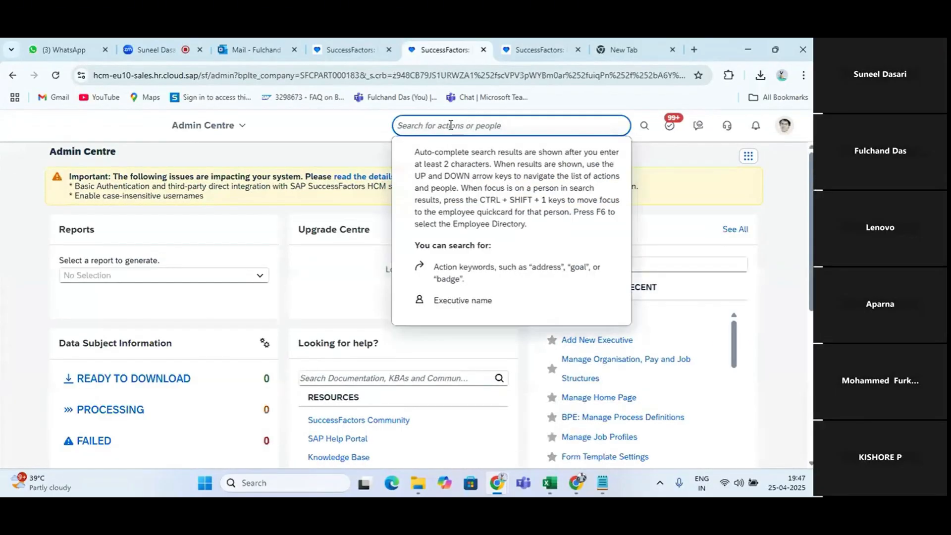
{"action": "type", "text": "only proxy"}
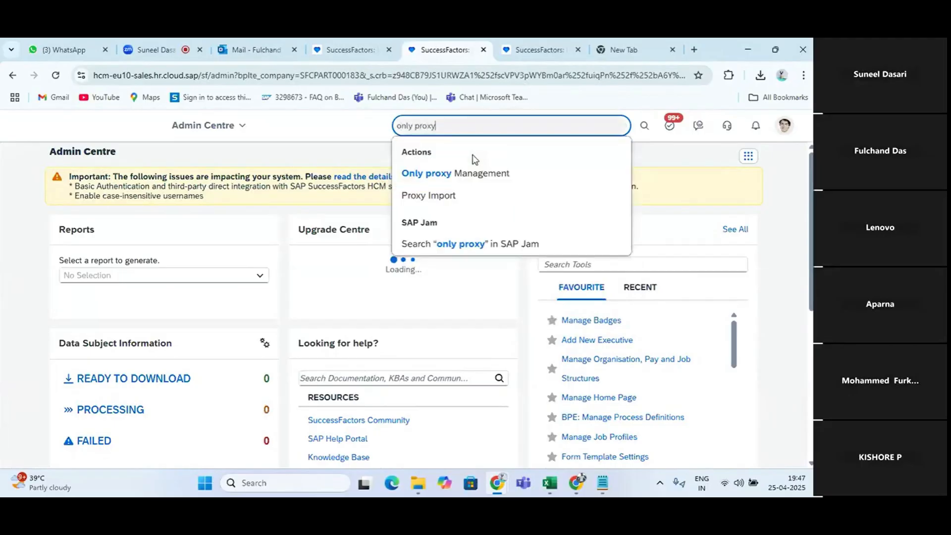
{"action": "left_click", "coordinate": [461, 171]}
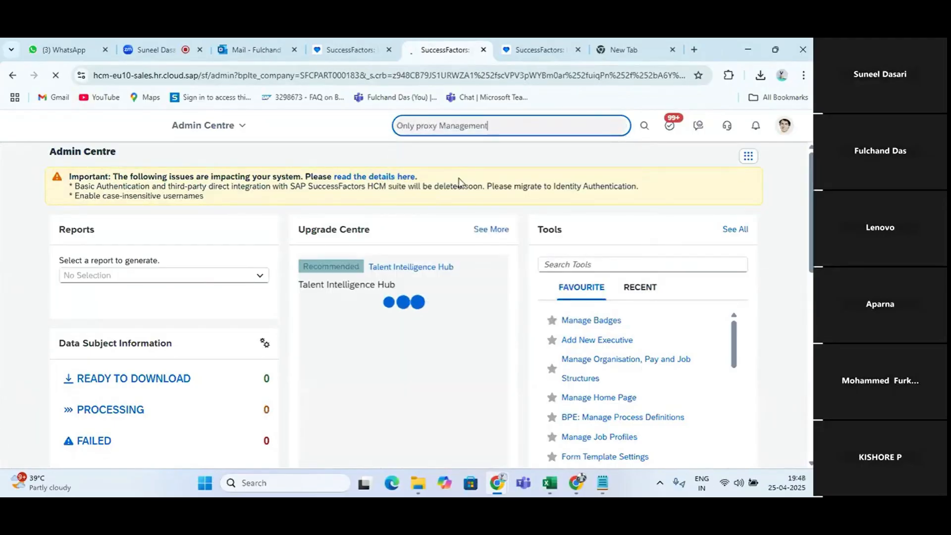
In the Excel notes, enter AS in Q49, Recruitment in Q50 and "5April To 10 April" in O54
{"action": "key", "text": "alt+Tab"}
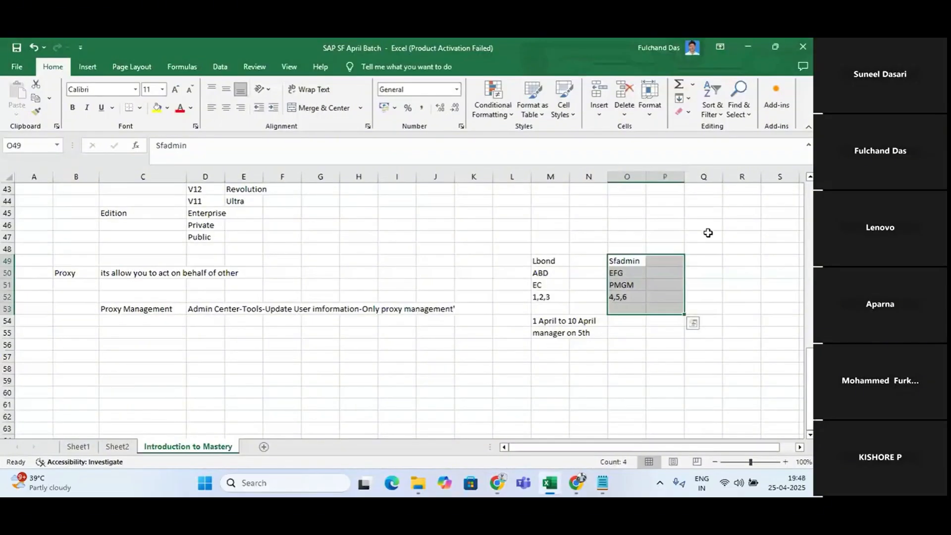
{"action": "left_click", "coordinate": [701, 258]}
{"action": "type", "text": "AS"}
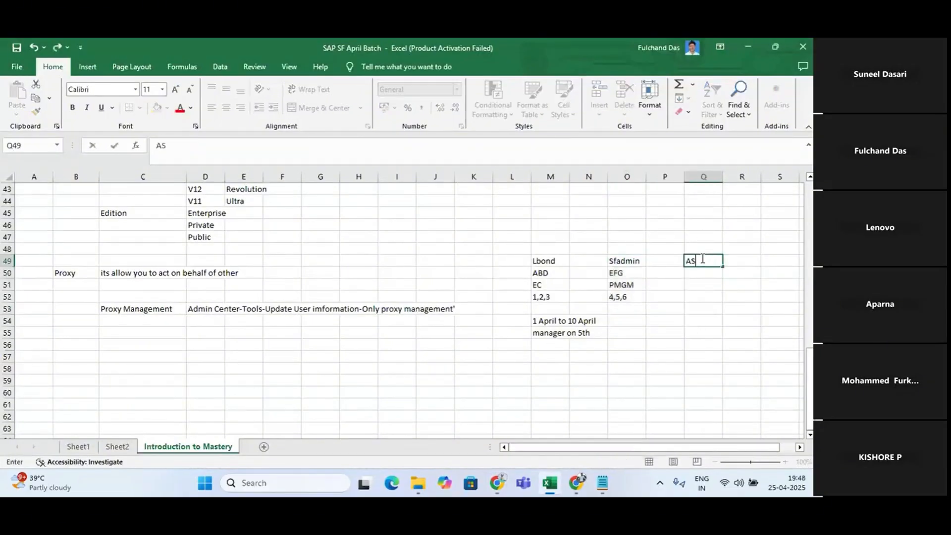
{"action": "left_click", "coordinate": [698, 273]}
{"action": "type", "text": "Recruitment"}
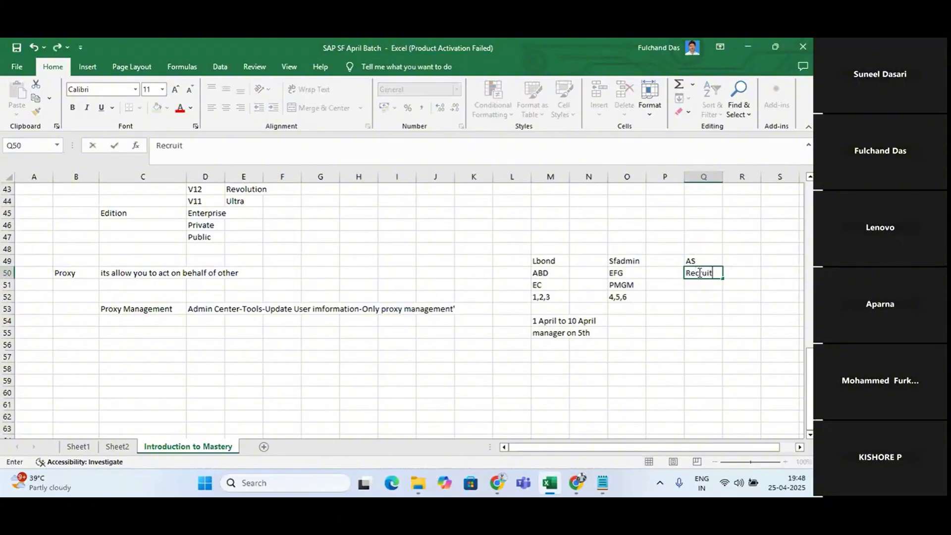
{"action": "left_click", "coordinate": [622, 322]}
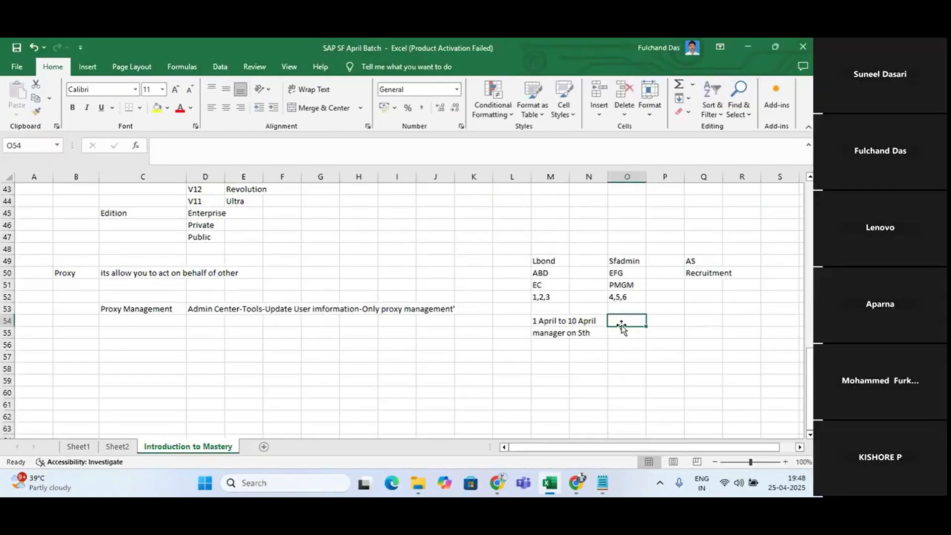
{"action": "type", "text": "%"}
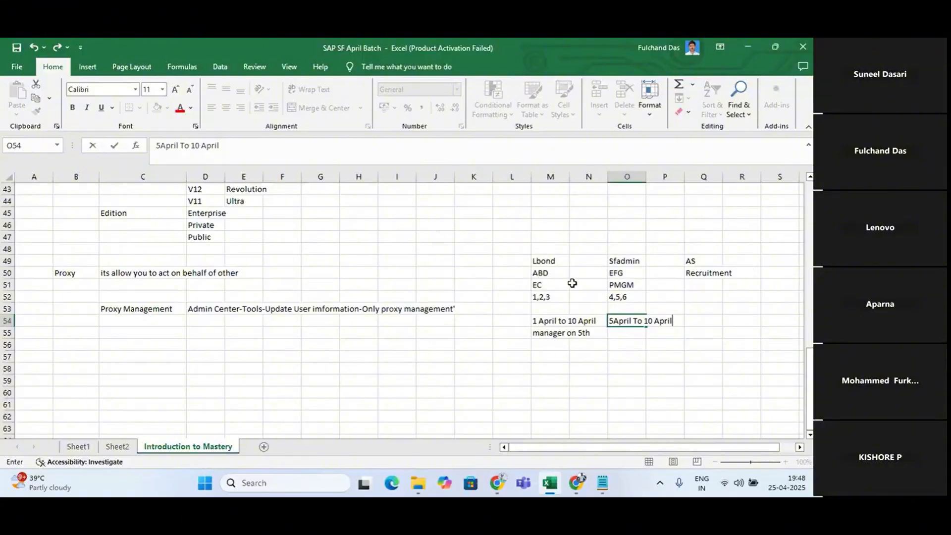
In Only proxy Management, set AS as proxy for lbond with Employee Central V2 + Executive Profile and Private Data For Proxy Account Holder rights
{"action": "key", "text": "alt+Tab"}
{"action": "left_click", "coordinate": [214, 291]}
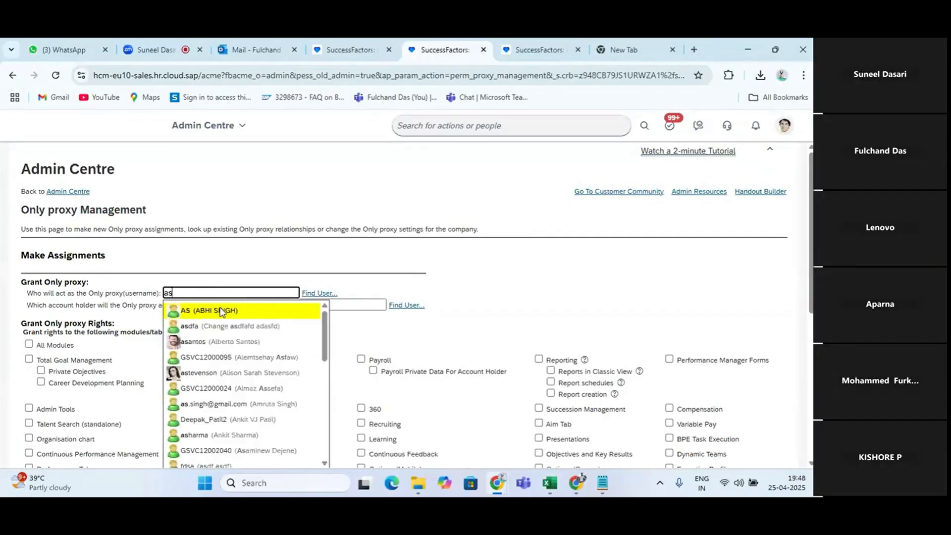
{"action": "left_click", "coordinate": [221, 310]}
{"action": "left_click", "coordinate": [299, 305]}
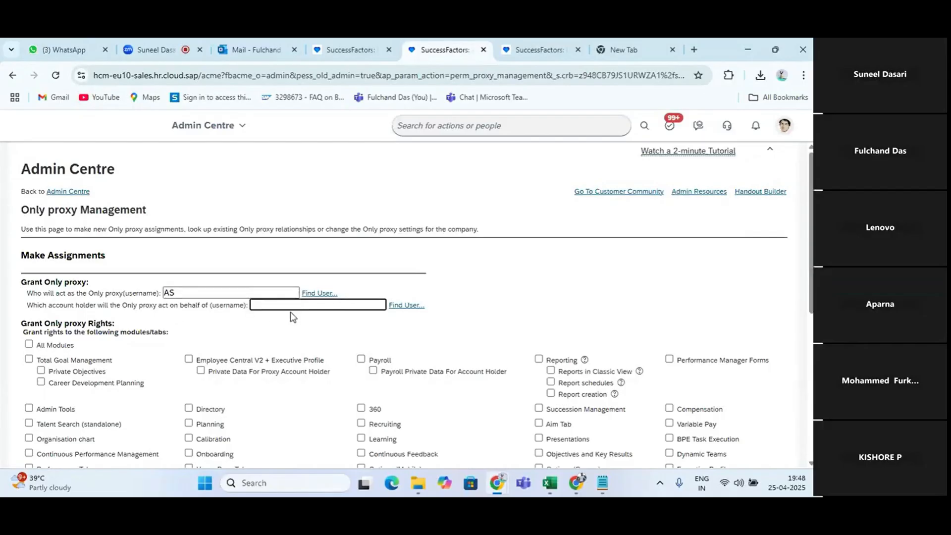
{"action": "type", "text": "Lbond"}
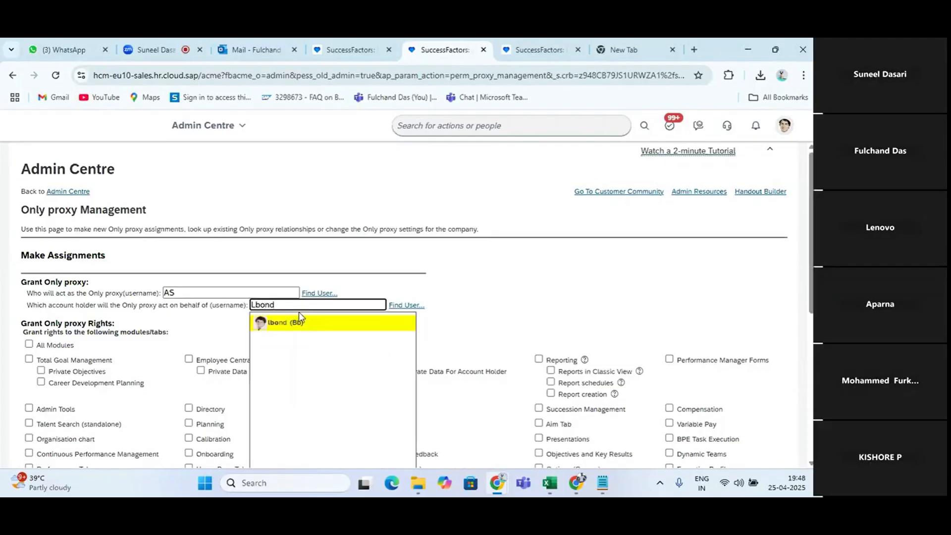
{"action": "left_click", "coordinate": [309, 321]}
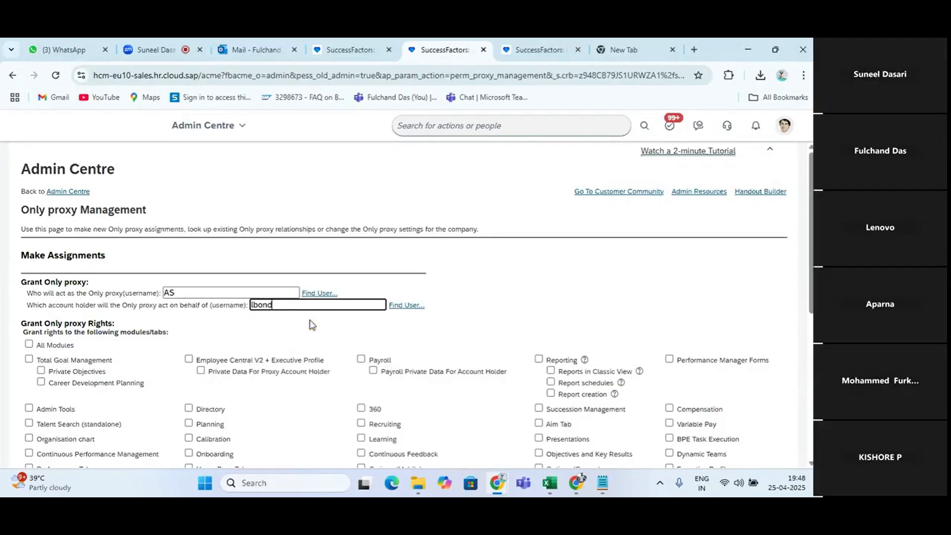
{"action": "left_click", "coordinate": [189, 359]}
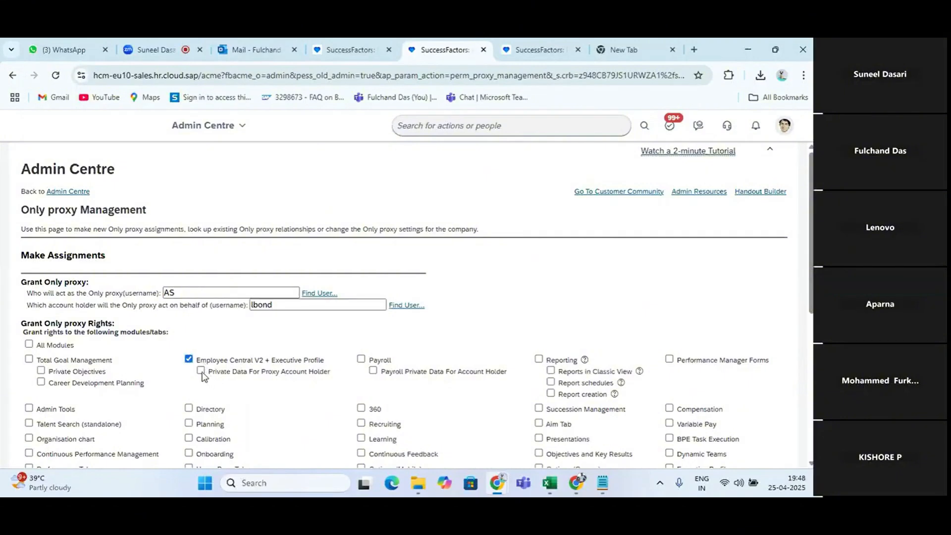
{"action": "left_click", "coordinate": [201, 371]}
Set the start of the Only proxy assignment to 5 Apr 2025 12:00
{"action": "scroll", "coordinate": [200, 370], "scroll_direction": "down", "scroll_amount": 3}
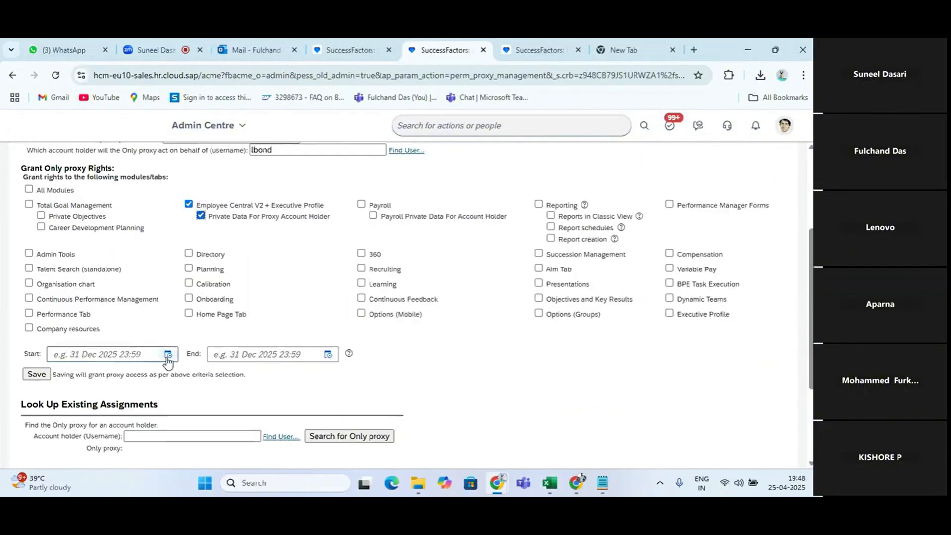
{"action": "left_click", "coordinate": [168, 355]}
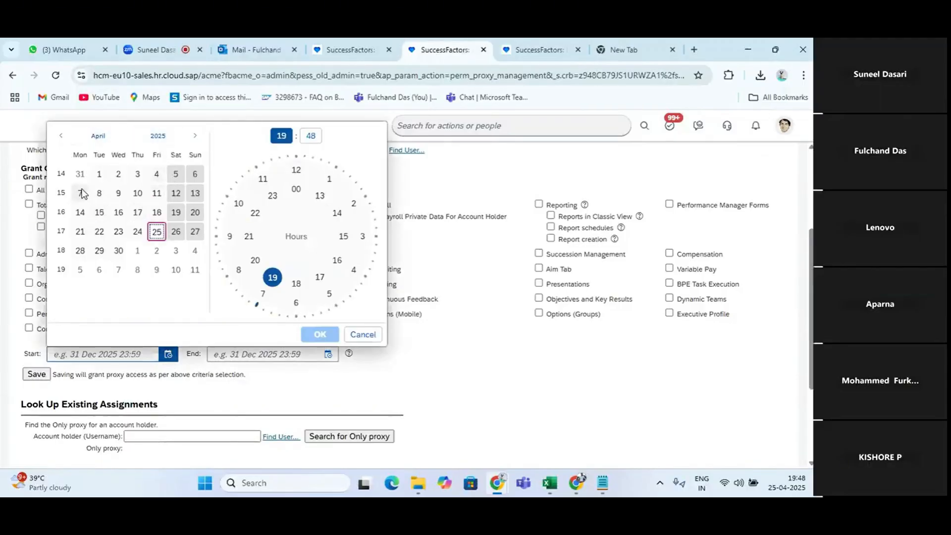
{"action": "left_click", "coordinate": [173, 177]}
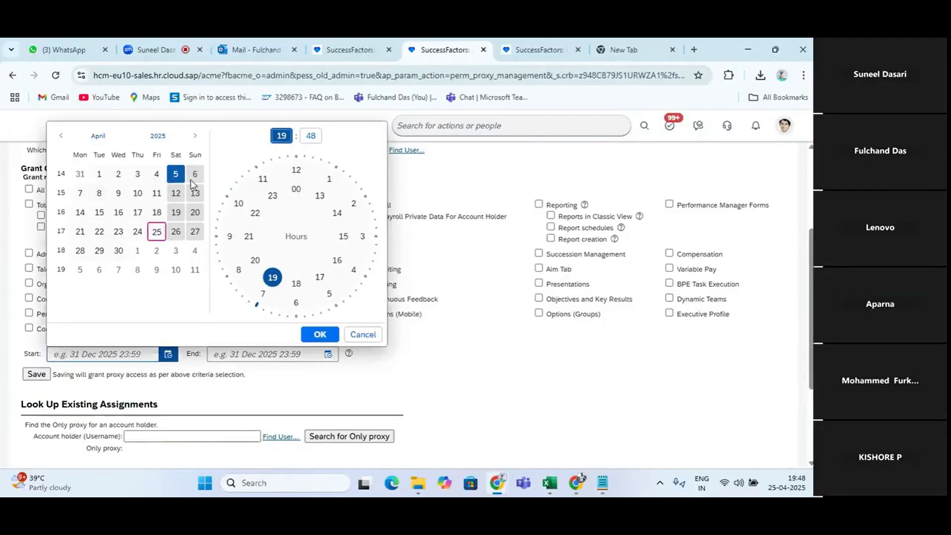
{"action": "left_click", "coordinate": [297, 174]}
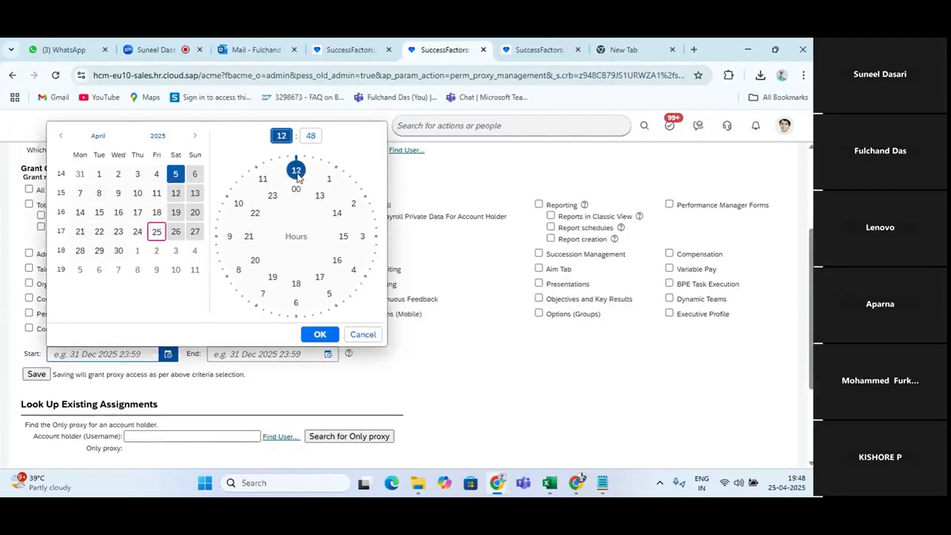
{"action": "left_click", "coordinate": [296, 171]}
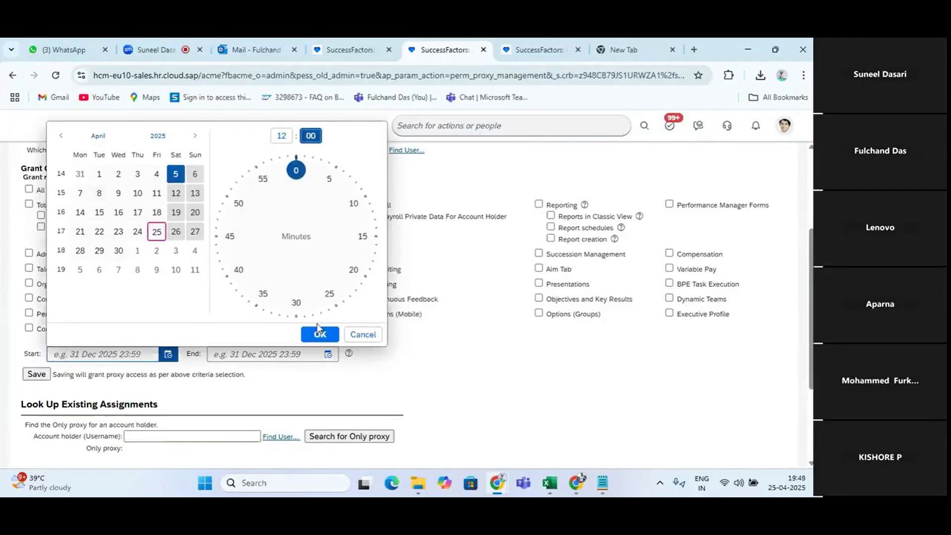
{"action": "left_click", "coordinate": [318, 332]}
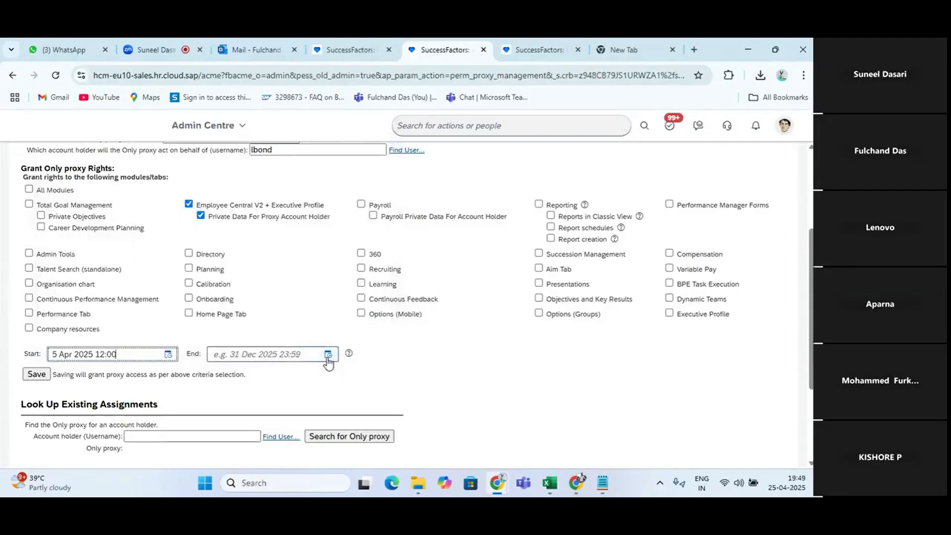
Try to set the end of the Only proxy assignment to 10 Apr 2025 12:01
{"action": "left_click", "coordinate": [328, 355]}
{"action": "left_click", "coordinate": [309, 197]}
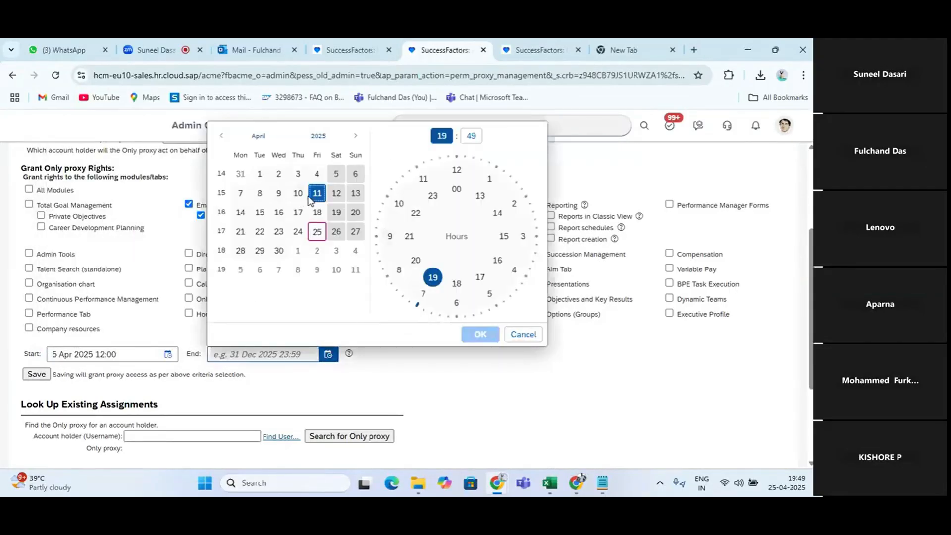
{"action": "left_click", "coordinate": [297, 193]}
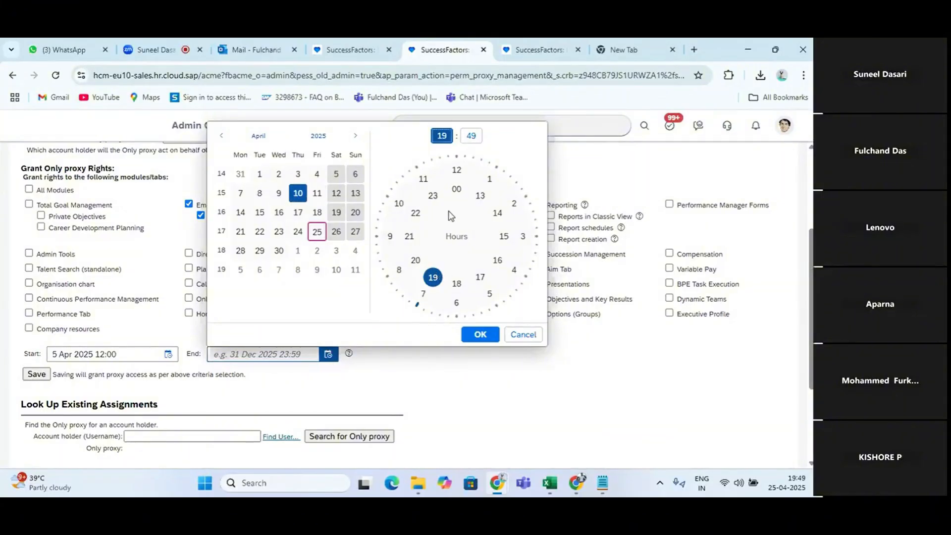
{"action": "left_click", "coordinate": [470, 190]}
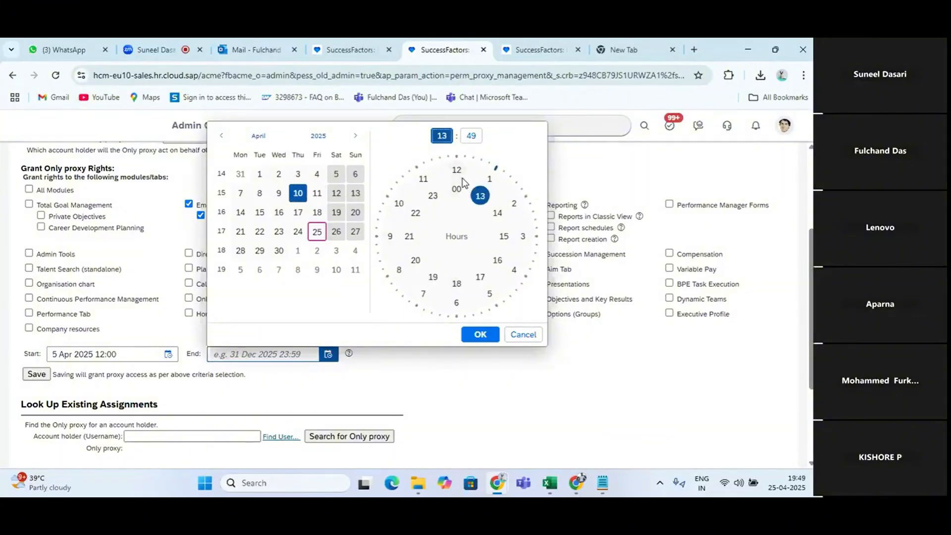
{"action": "left_click", "coordinate": [460, 172]}
{"action": "left_click", "coordinate": [463, 170]}
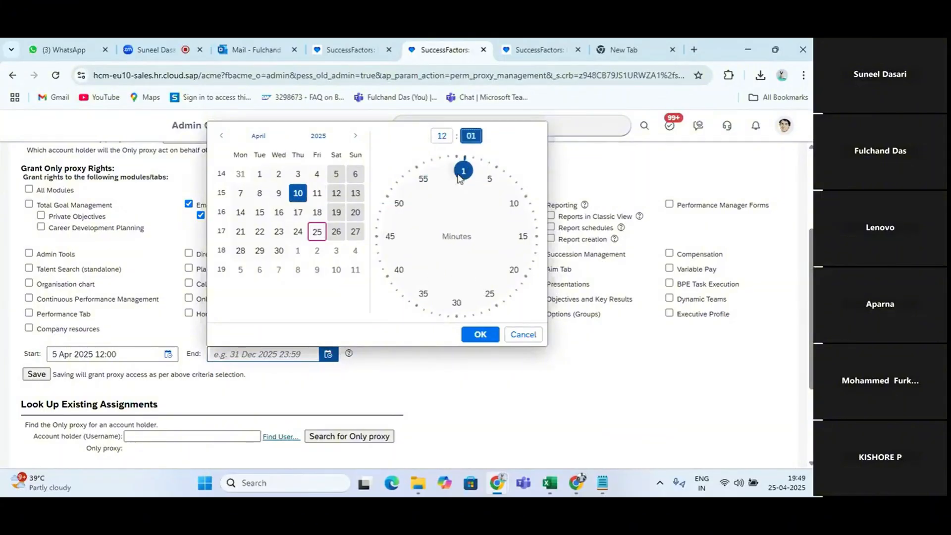
{"action": "left_click", "coordinate": [481, 335]}
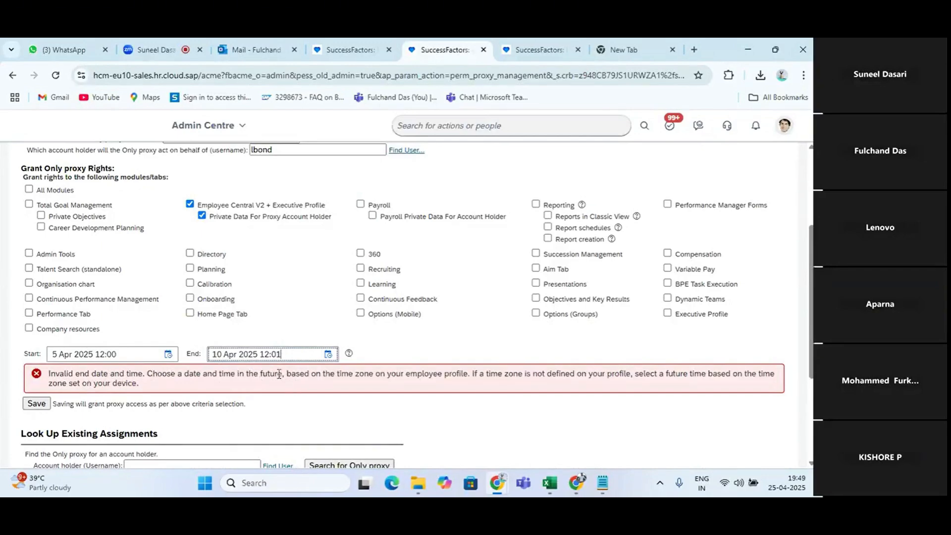
Change the start of the Only proxy assignment to 26 Apr 2025 12:59
{"action": "left_click", "coordinate": [175, 358]}
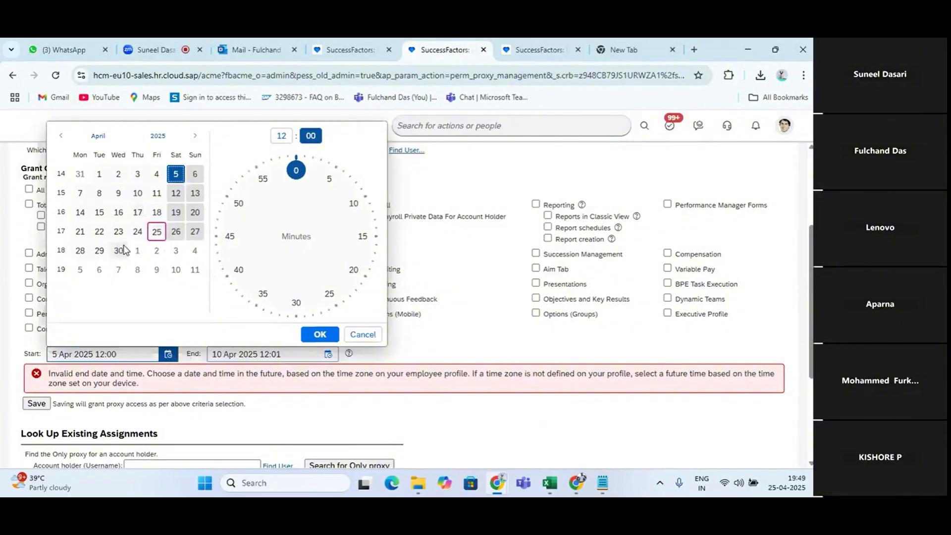
{"action": "left_click", "coordinate": [176, 236]}
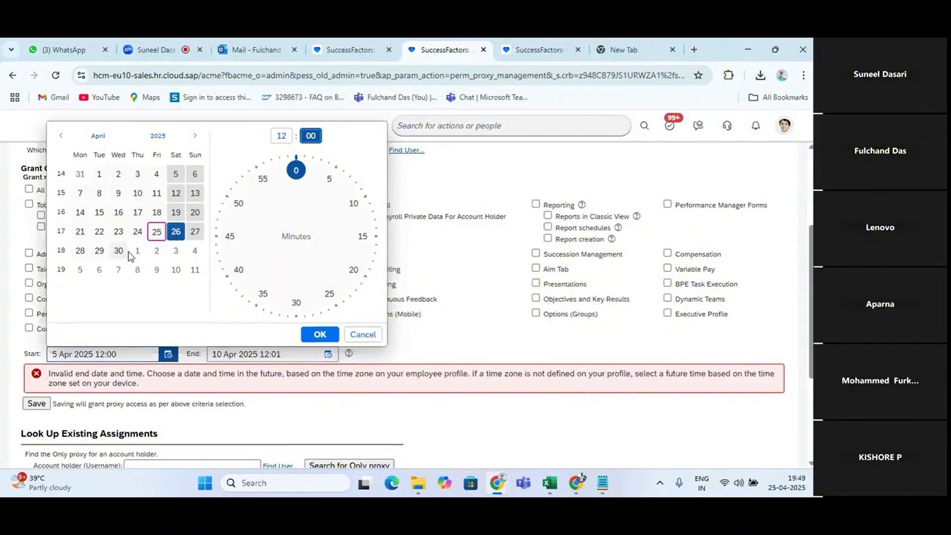
{"action": "left_click", "coordinate": [293, 170]}
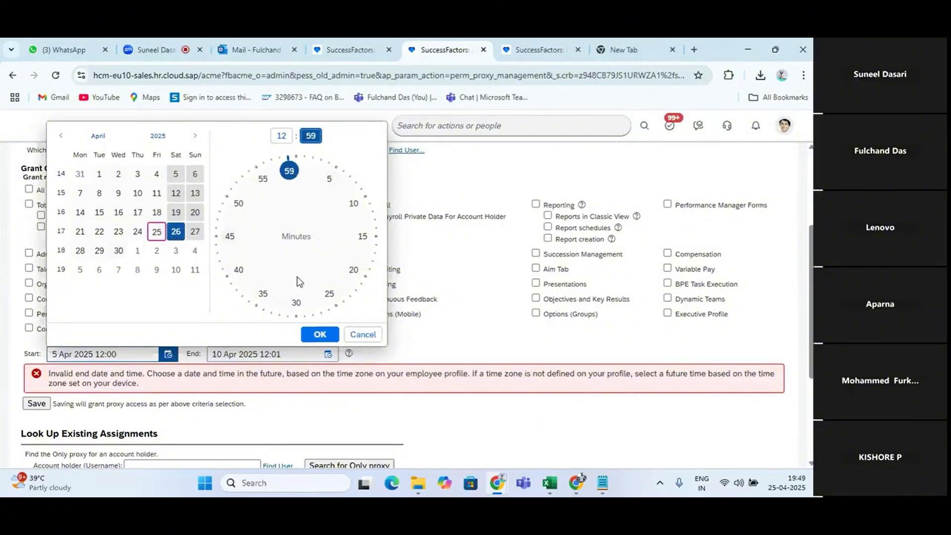
{"action": "left_click", "coordinate": [319, 334]}
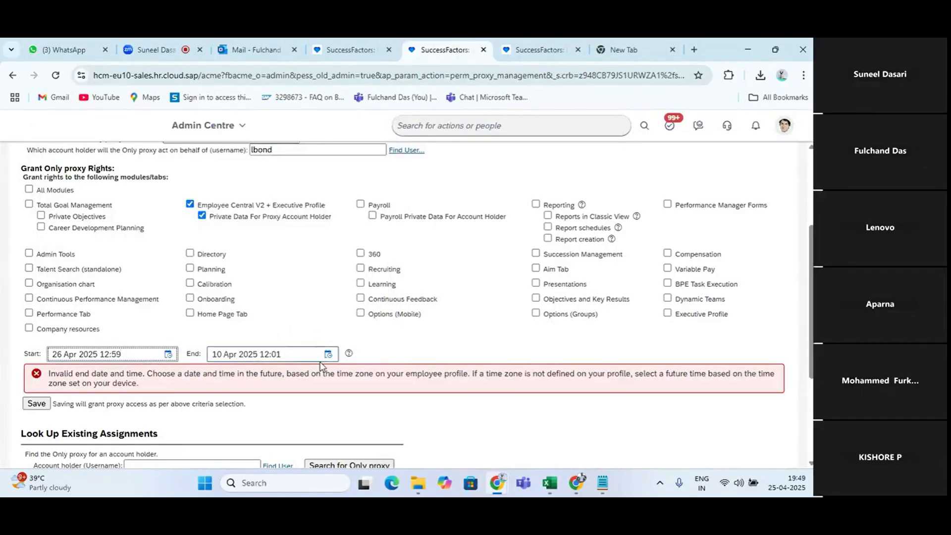
{"action": "left_click", "coordinate": [328, 354]}
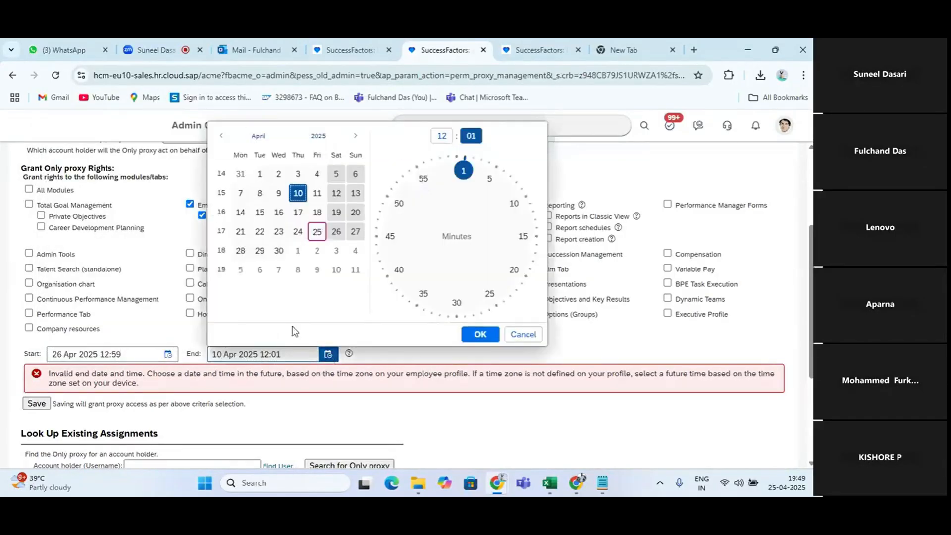
{"action": "left_click", "coordinate": [279, 250]}
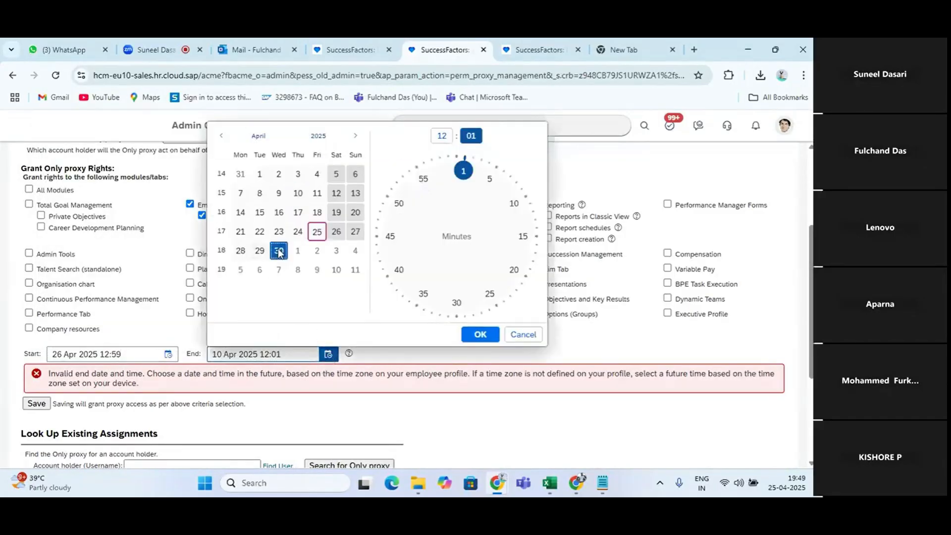
{"action": "left_click", "coordinate": [479, 334]}
{"action": "scroll", "coordinate": [296, 354], "scroll_direction": "down", "scroll_amount": 2}
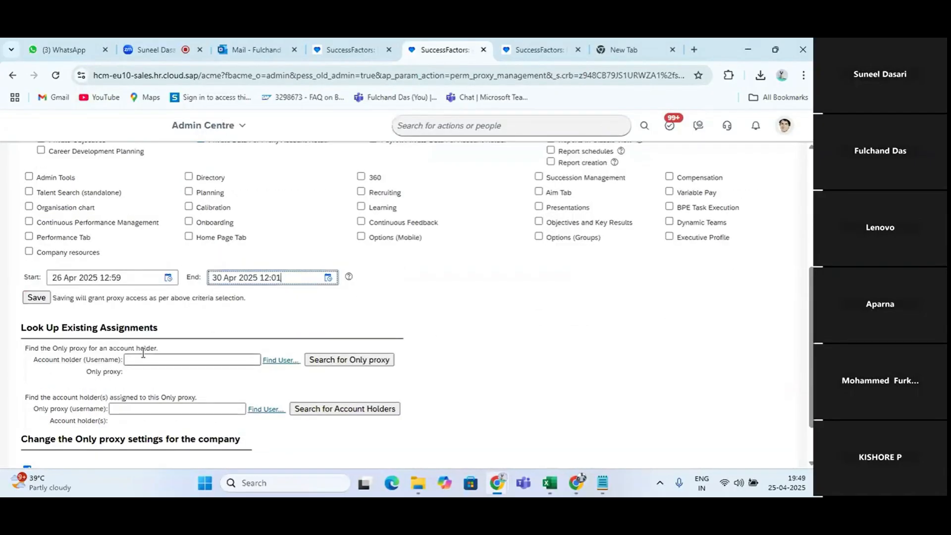
{"action": "left_click", "coordinate": [37, 298]}
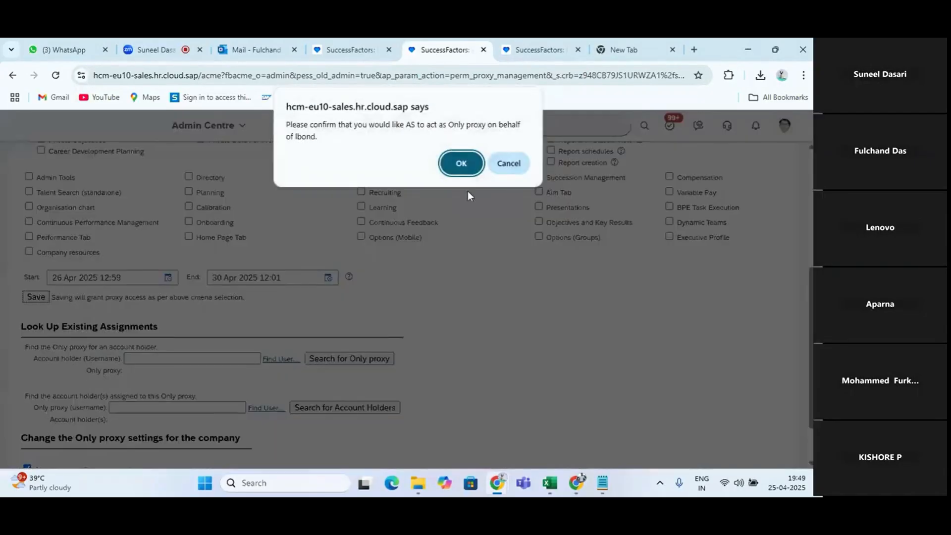
{"action": "left_click", "coordinate": [461, 163]}
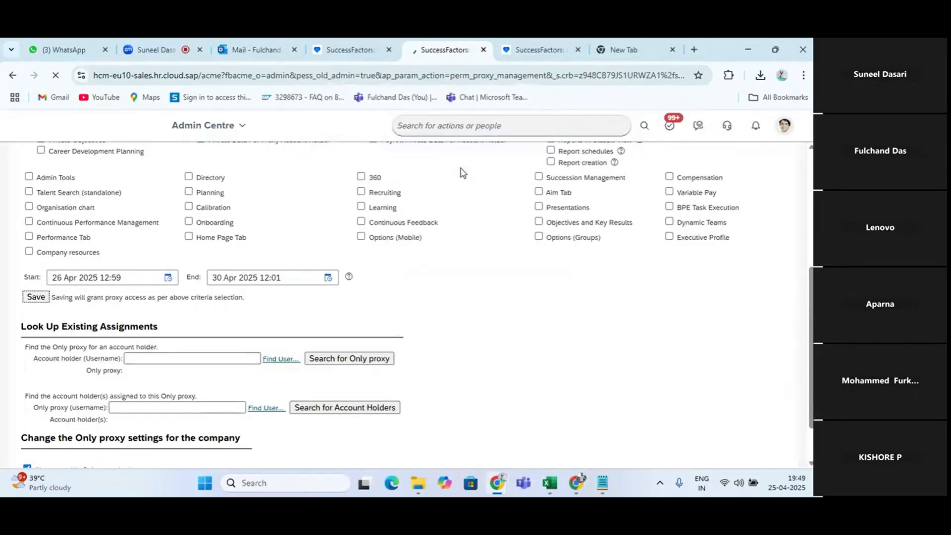
Switch to the Excel notes, select the AS cell Q49, and return to Only proxy Management in the browser
{"action": "key", "text": "alt+Tab"}
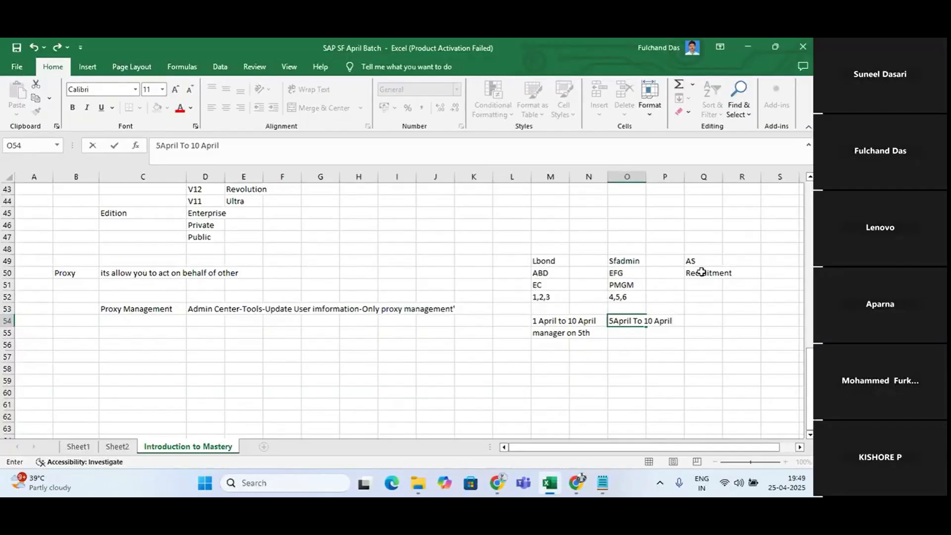
{"action": "left_click", "coordinate": [688, 258]}
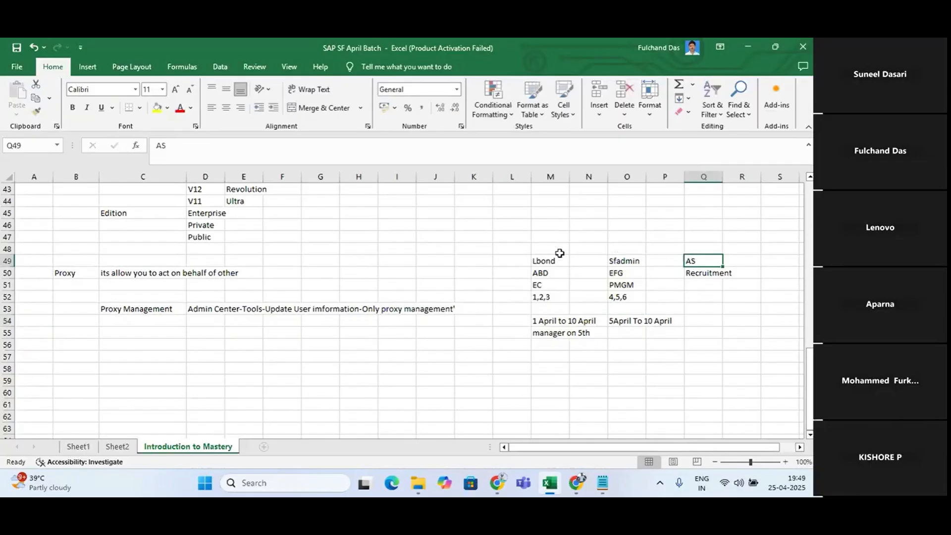
{"action": "key", "text": "alt+Tab"}
{"action": "scroll", "coordinate": [243, 276], "scroll_direction": "down", "scroll_amount": 3}
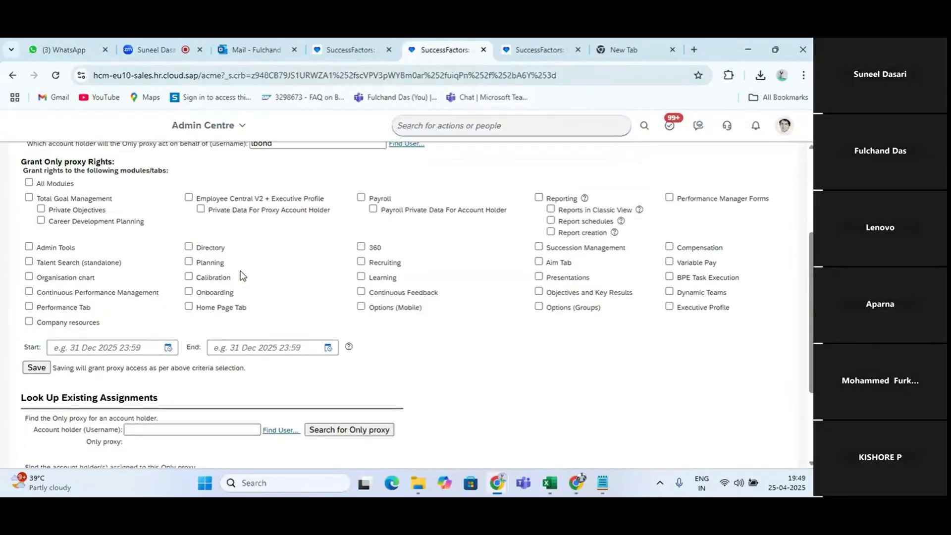
{"action": "scroll", "coordinate": [242, 275], "scroll_direction": "down", "scroll_amount": 2}
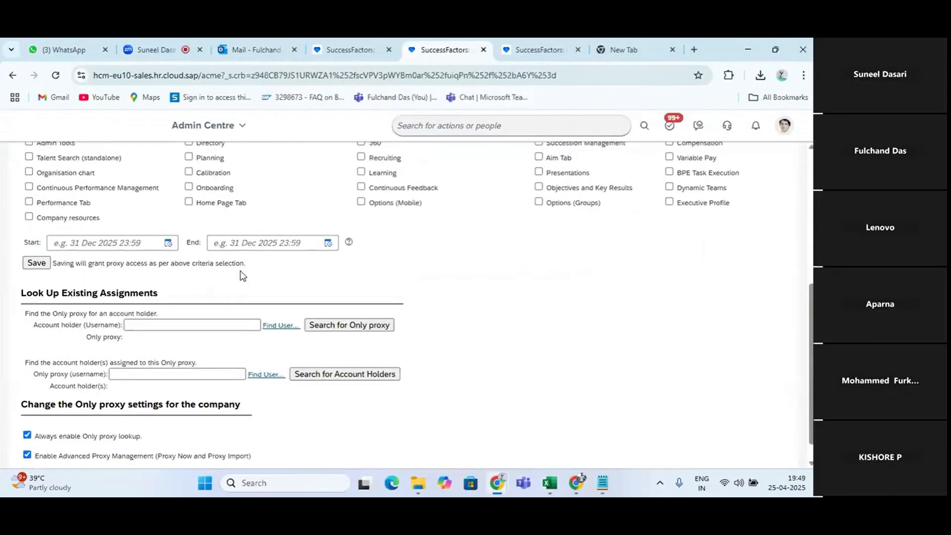
{"action": "left_click", "coordinate": [151, 322]}
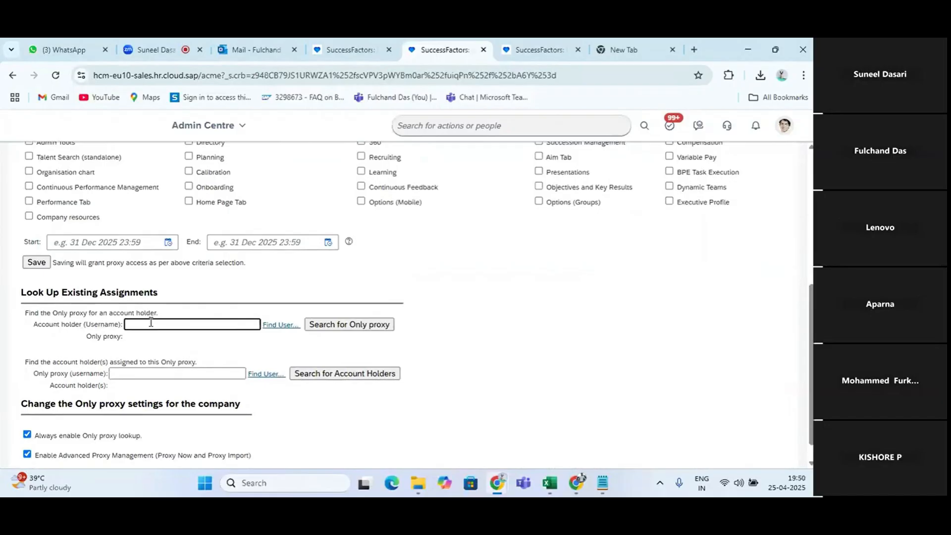
{"action": "type", "text": "lbond"}
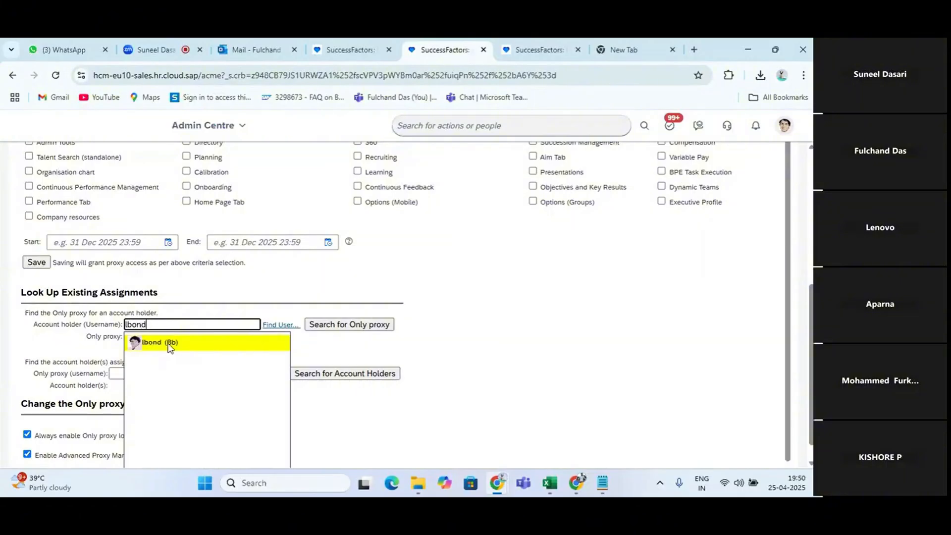
{"action": "left_click", "coordinate": [170, 342]}
{"action": "left_click", "coordinate": [367, 329]}
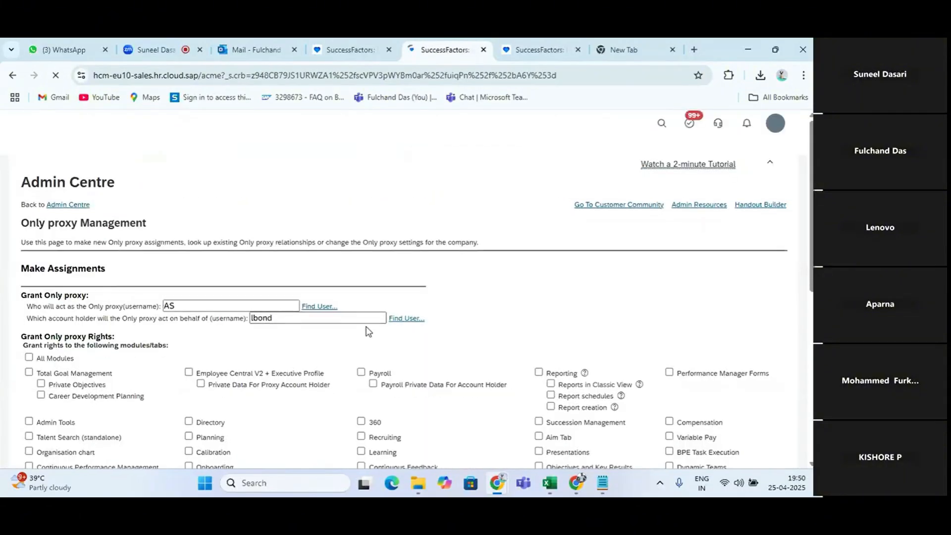
{"action": "scroll", "coordinate": [367, 331], "scroll_direction": "down", "scroll_amount": 4}
{"action": "scroll", "coordinate": [367, 331], "scroll_direction": "down", "scroll_amount": 1}
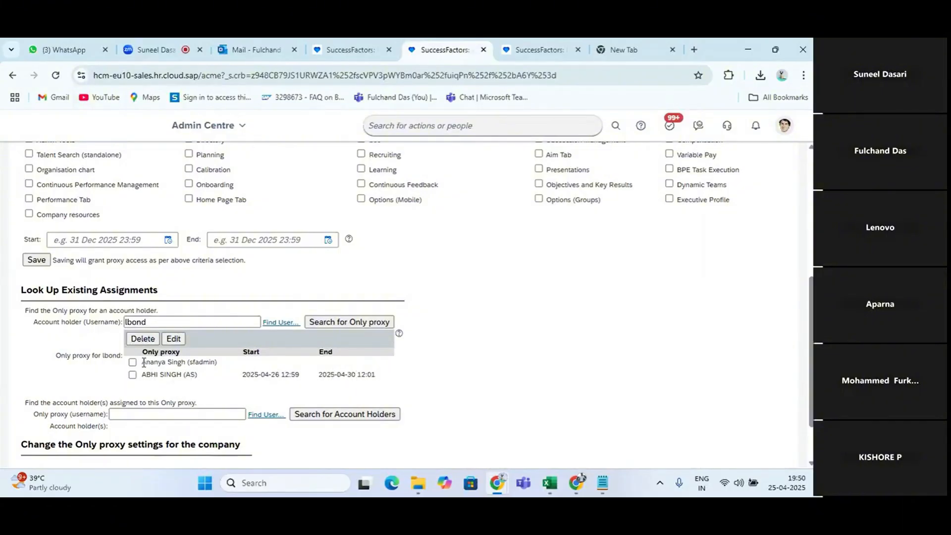
{"action": "left_click_drag", "start_coordinate": [143, 362], "coordinate": [191, 365]}
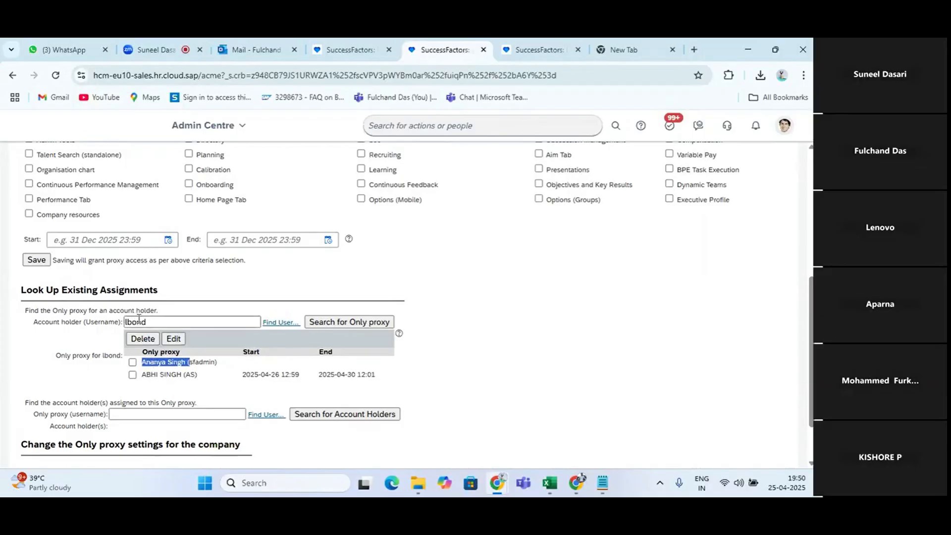
Look up the account holders assigned to the Only proxy AS and view the assignment dates
{"action": "left_click", "coordinate": [152, 414]}
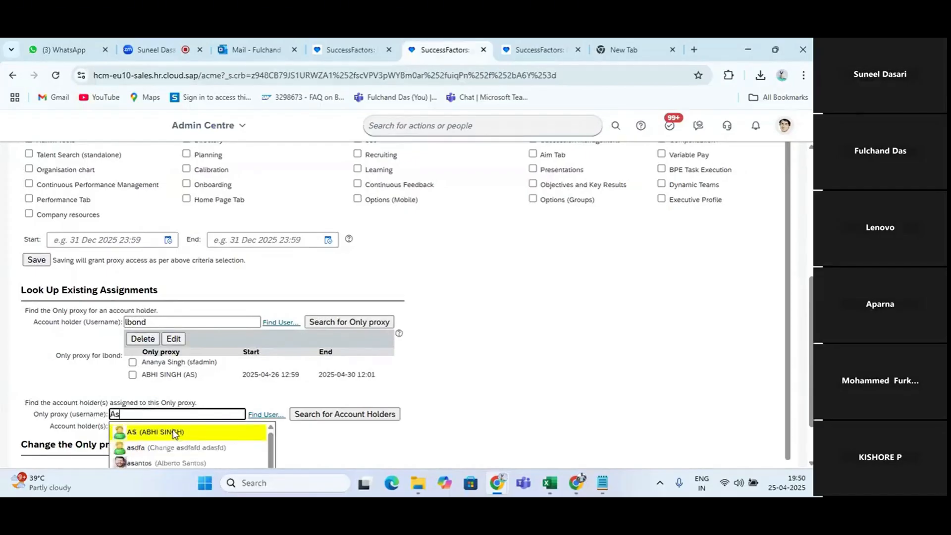
{"action": "left_click", "coordinate": [174, 432]}
{"action": "left_click", "coordinate": [323, 417]}
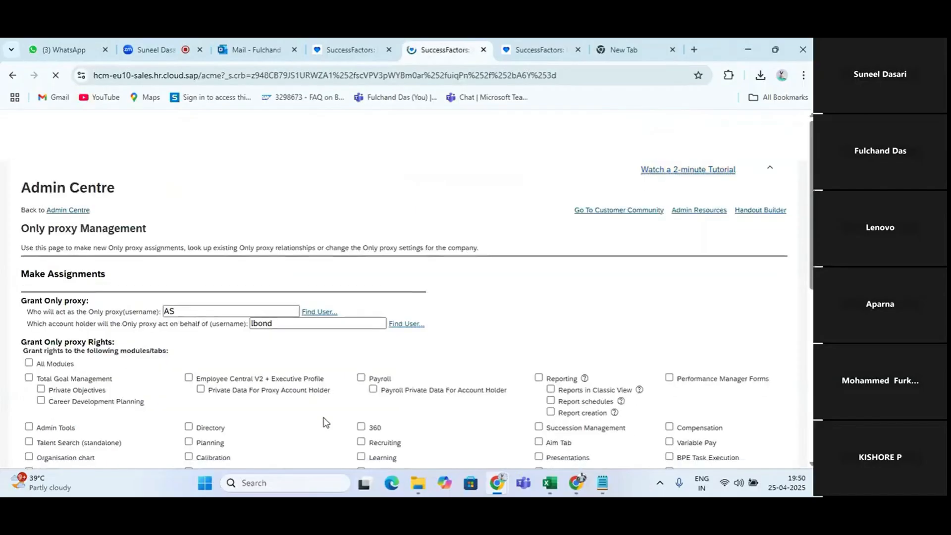
{"action": "scroll", "coordinate": [324, 418], "scroll_direction": "down", "scroll_amount": 2}
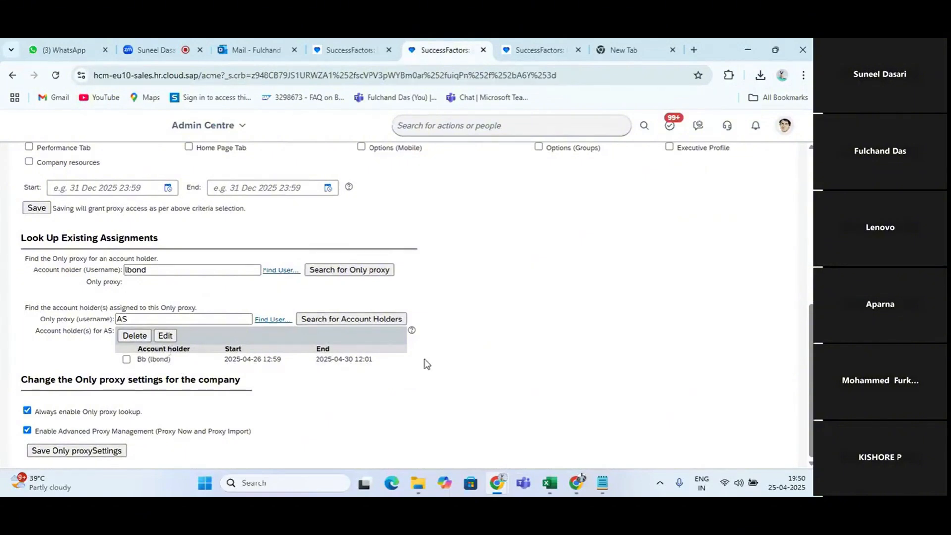
{"action": "key", "text": "alt+Tab"}
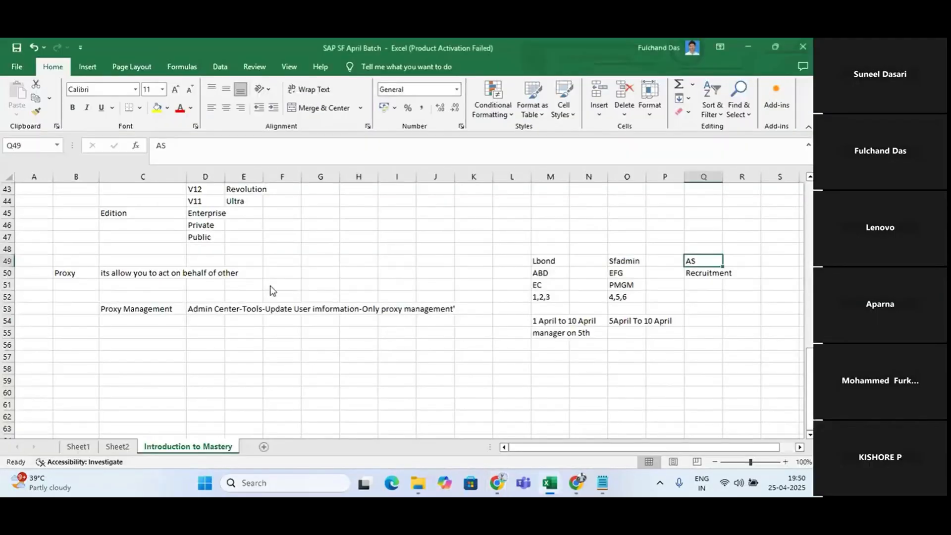
{"action": "key", "text": "alt+Tab"}
{"action": "scroll", "coordinate": [257, 325], "scroll_direction": "up", "scroll_amount": 1}
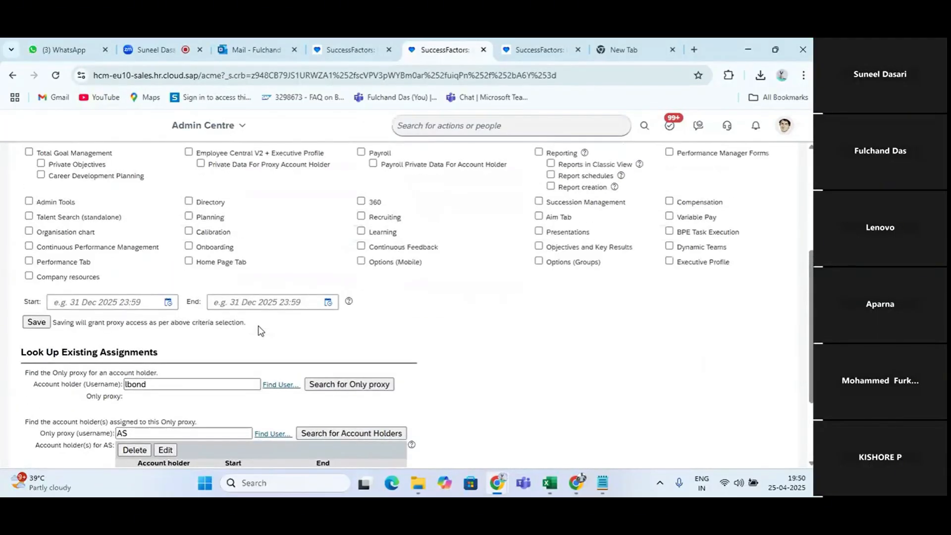
{"action": "key", "text": "alt+Tab"}
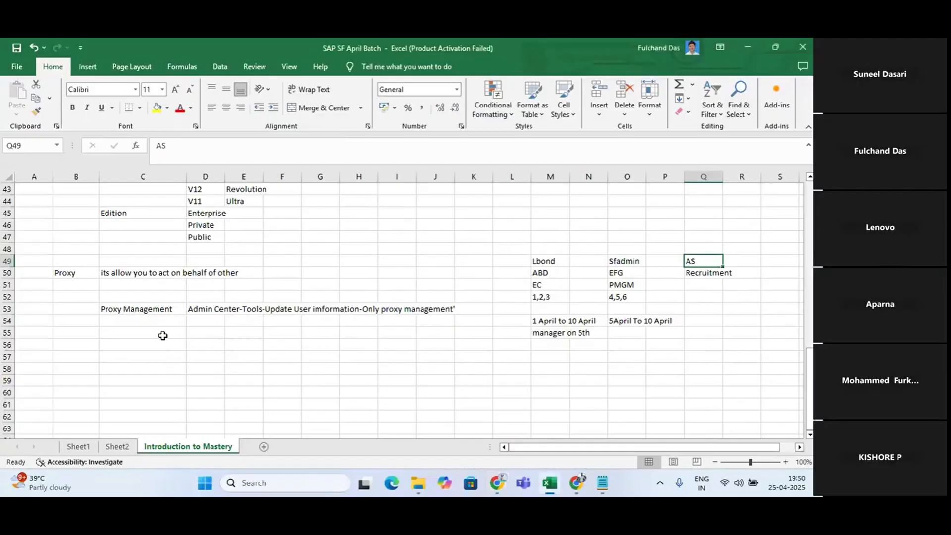
{"action": "left_click", "coordinate": [134, 331]}
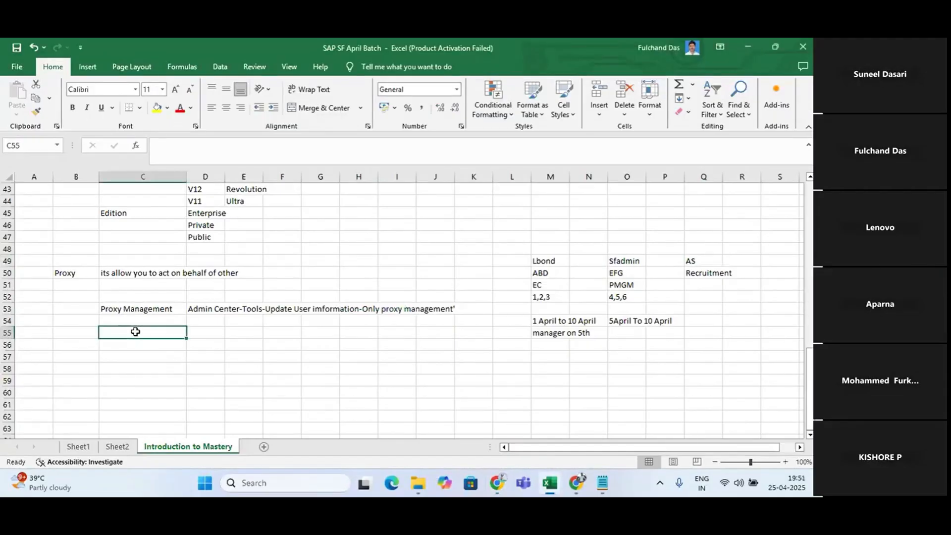
{"action": "type", "text": "P"}
{"action": "key", "text": "BackSpace"}
{"action": "key", "text": "alt+Tab"}
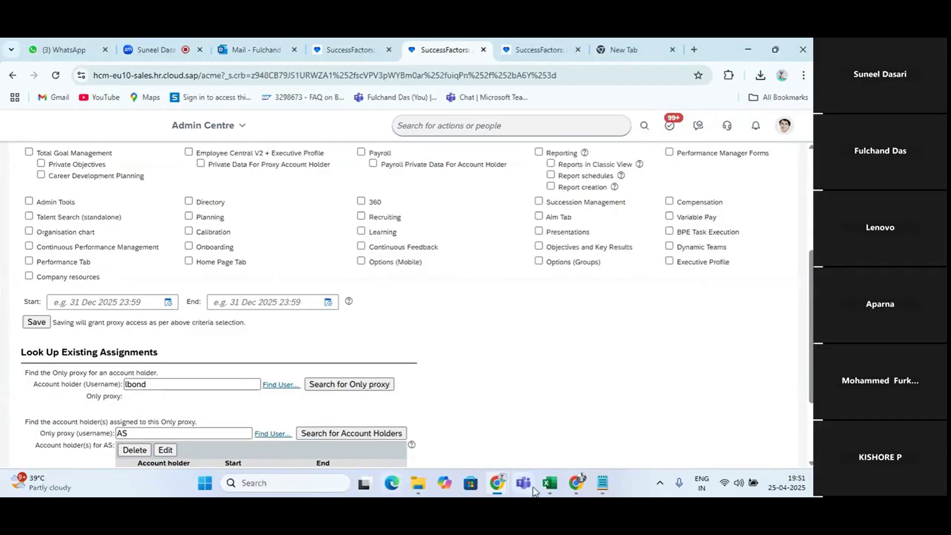
{"action": "left_click", "coordinate": [549, 484]}
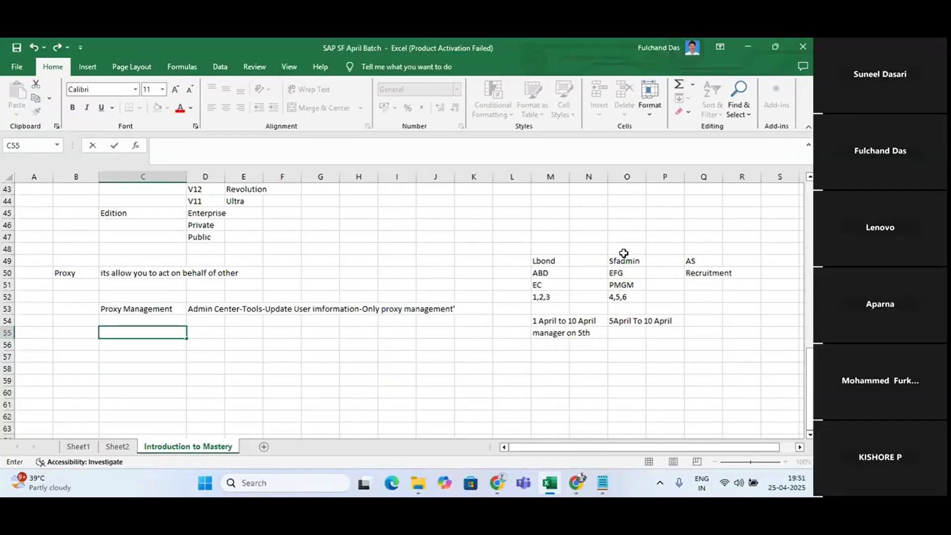
{"action": "key", "text": "alt+Tab"}
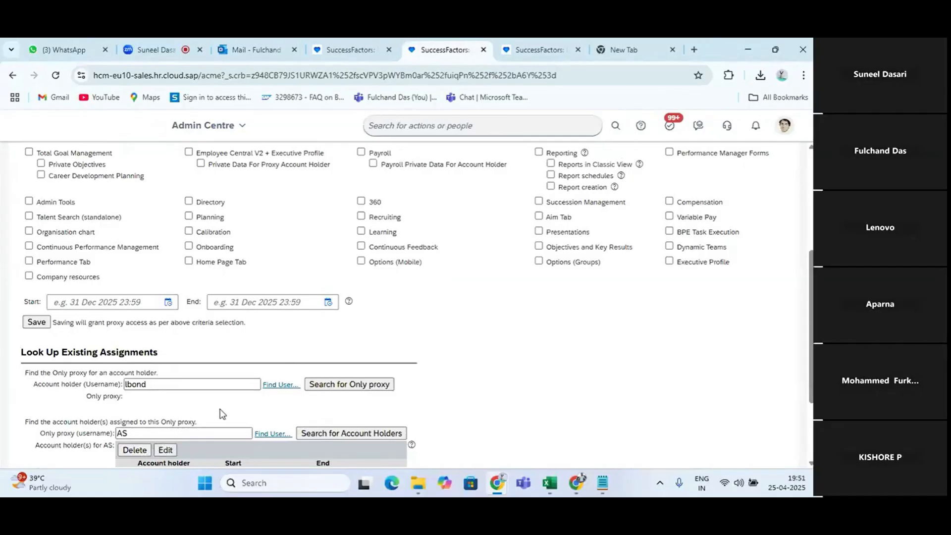
{"action": "scroll", "coordinate": [218, 414], "scroll_direction": "down", "scroll_amount": 1}
{"action": "left_click", "coordinate": [185, 327]}
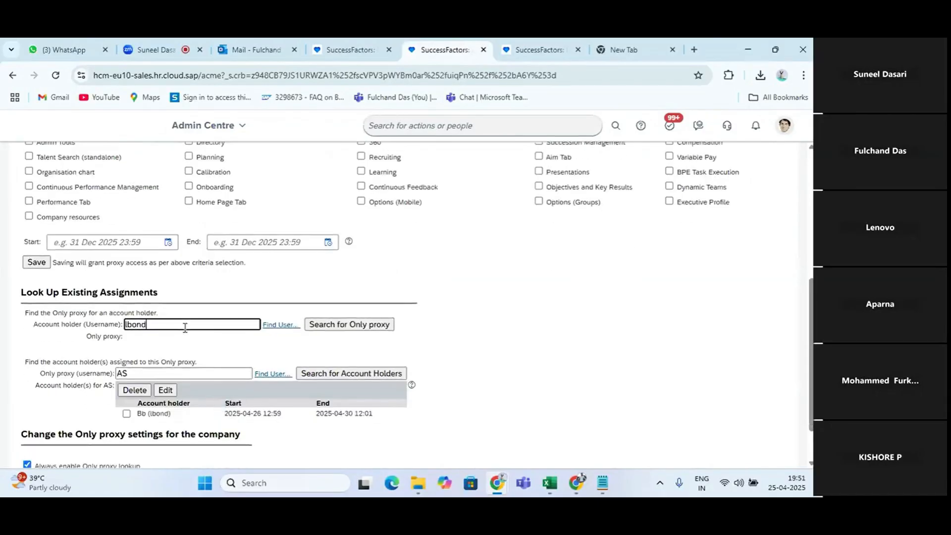
{"action": "left_click", "coordinate": [357, 322]}
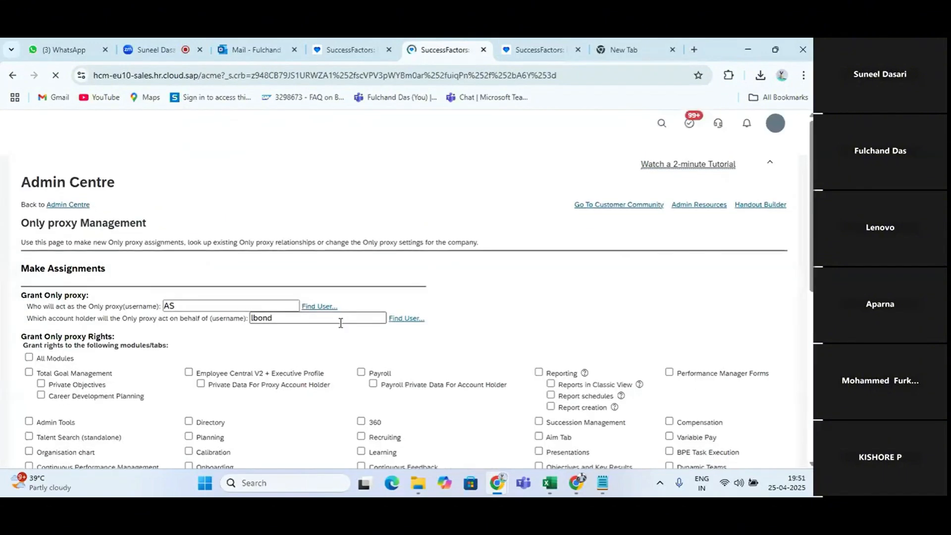
{"action": "scroll", "coordinate": [342, 328], "scroll_direction": "down", "scroll_amount": 6}
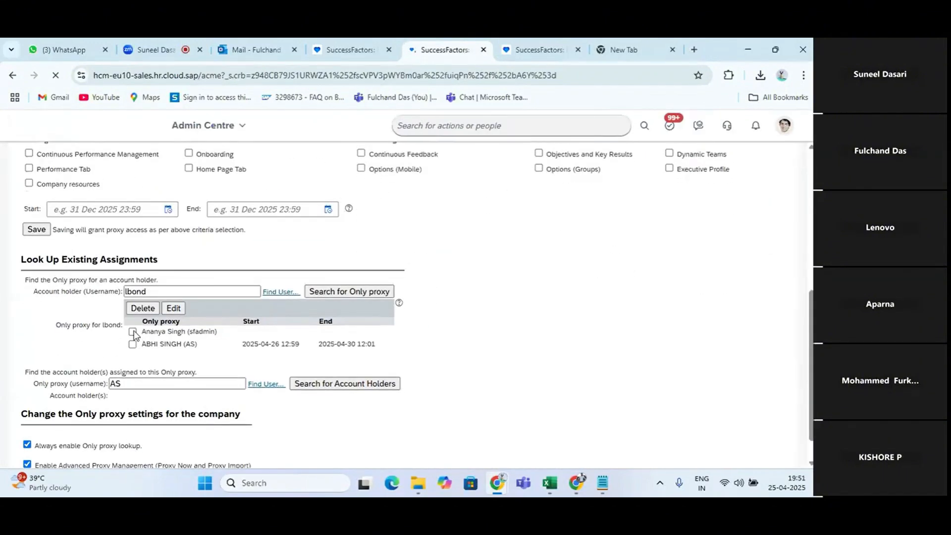
{"action": "left_click", "coordinate": [133, 343]}
{"action": "left_click", "coordinate": [132, 331]}
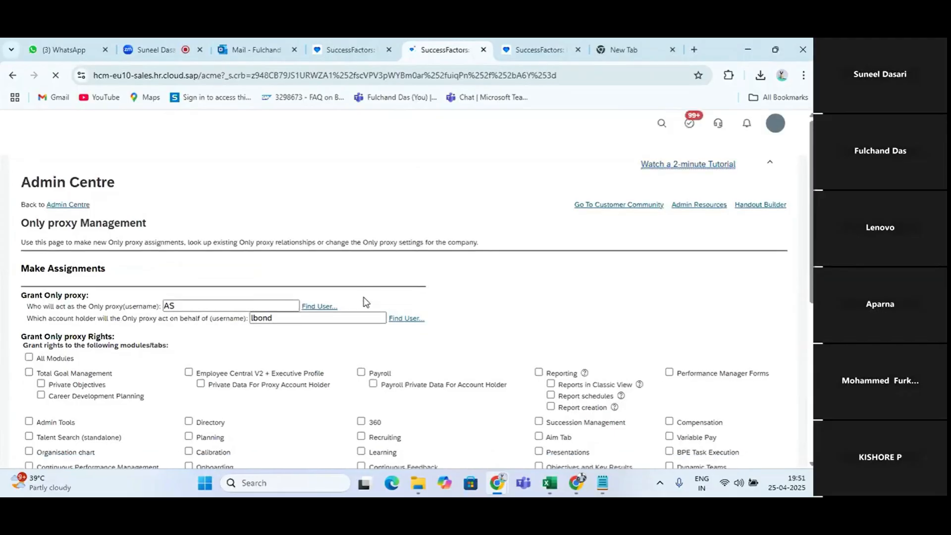
{"action": "scroll", "coordinate": [192, 284], "scroll_direction": "down", "scroll_amount": 3}
{"action": "scroll", "coordinate": [192, 289], "scroll_direction": "down", "scroll_amount": 2}
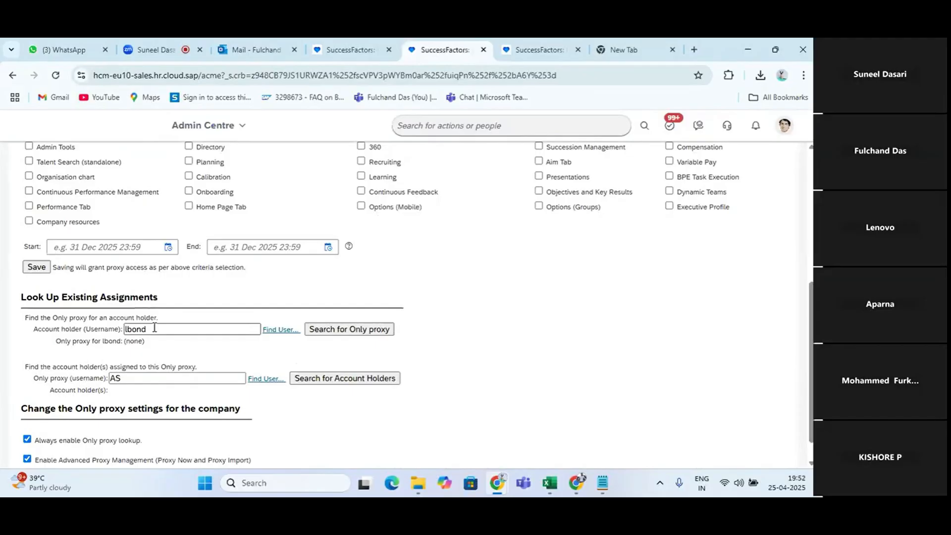
{"action": "scroll", "coordinate": [154, 328], "scroll_direction": "up", "scroll_amount": 5}
{"action": "left_click", "coordinate": [782, 133]}
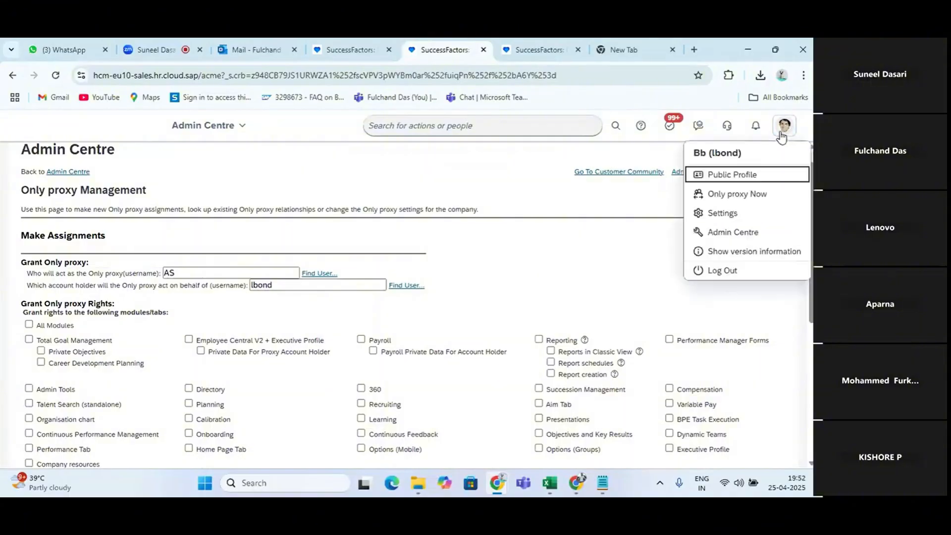
{"action": "left_click", "coordinate": [732, 194]}
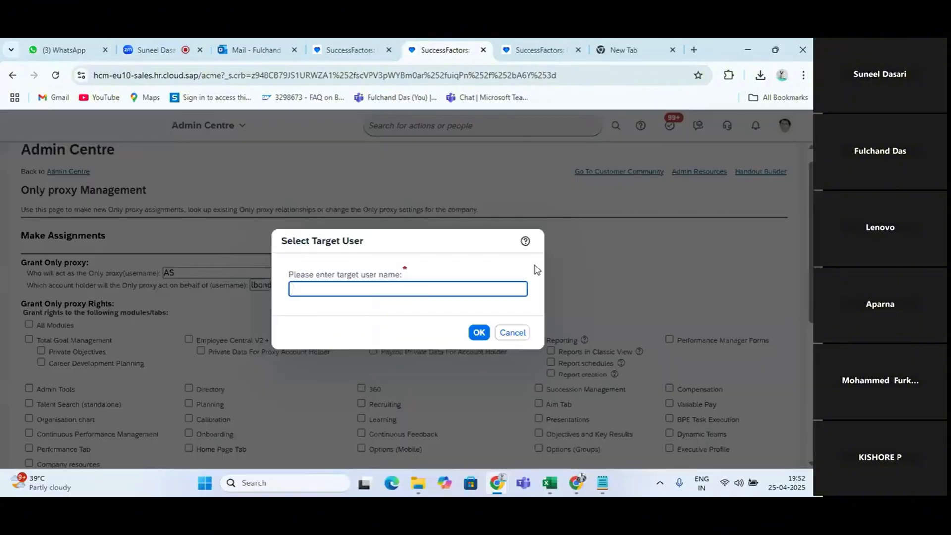
{"action": "left_click", "coordinate": [513, 333]}
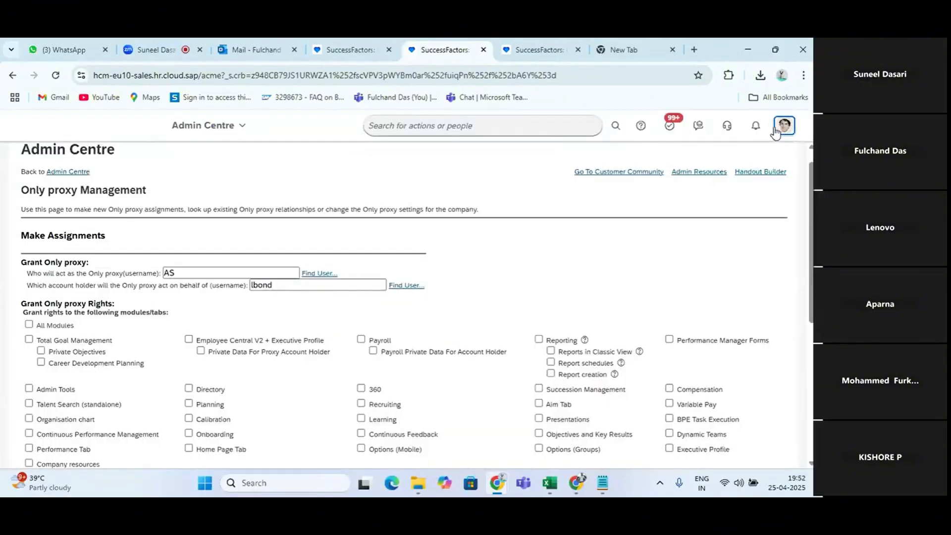
Open the account's Settings and view the Only proxy options
{"action": "left_click", "coordinate": [784, 126]}
{"action": "left_click", "coordinate": [784, 126]}
{"action": "left_click", "coordinate": [784, 126]}
{"action": "left_click", "coordinate": [729, 214]}
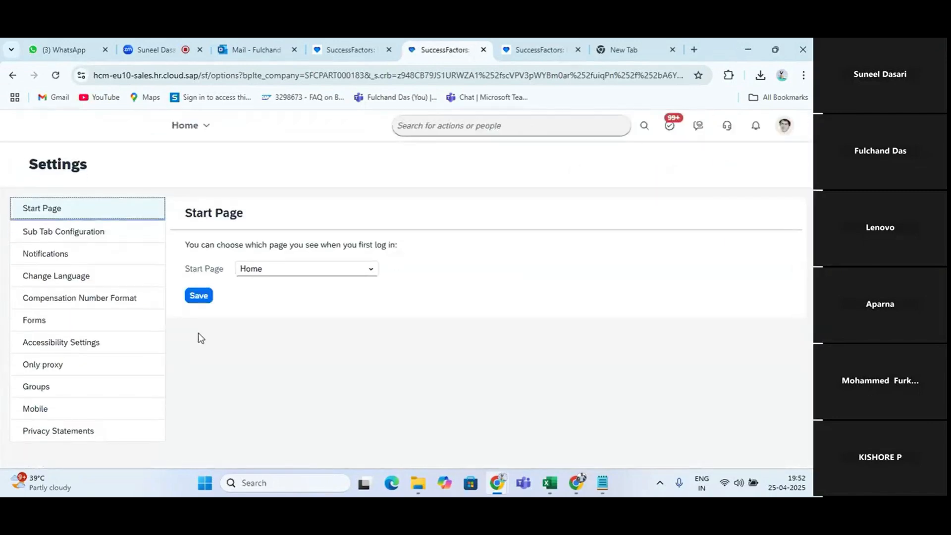
{"action": "left_click", "coordinate": [48, 365]}
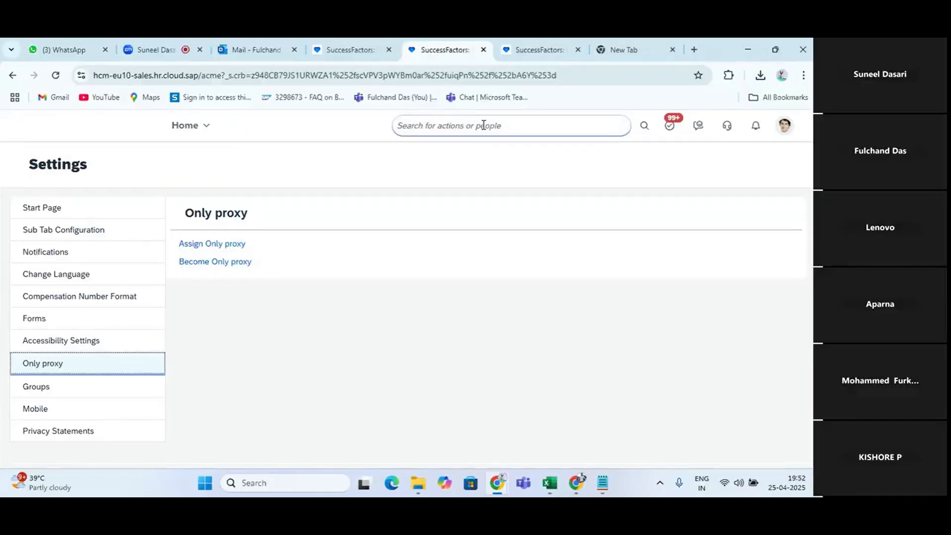
Search for "only proxy", open Only proxy Management, and glance at the Excel notes while it loads
{"action": "left_click", "coordinate": [522, 125]}
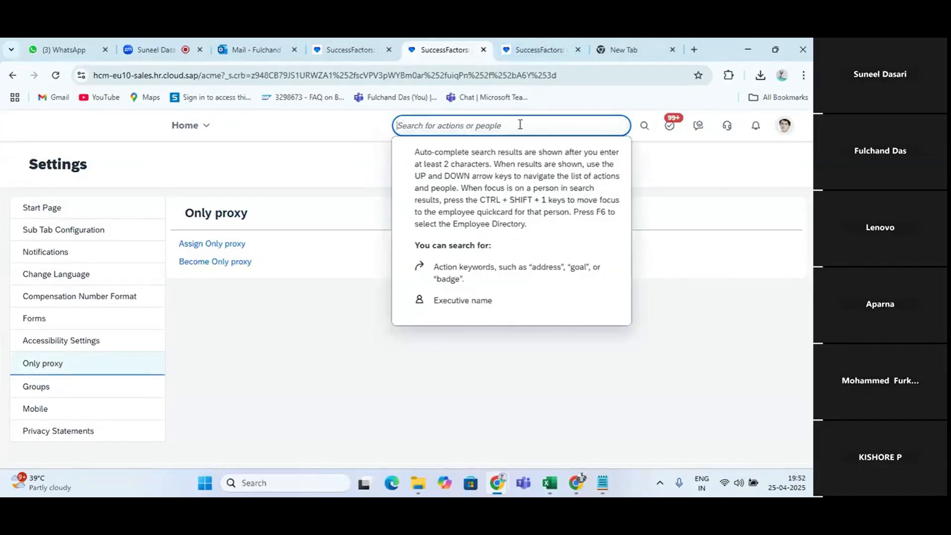
{"action": "type", "text": "only"}
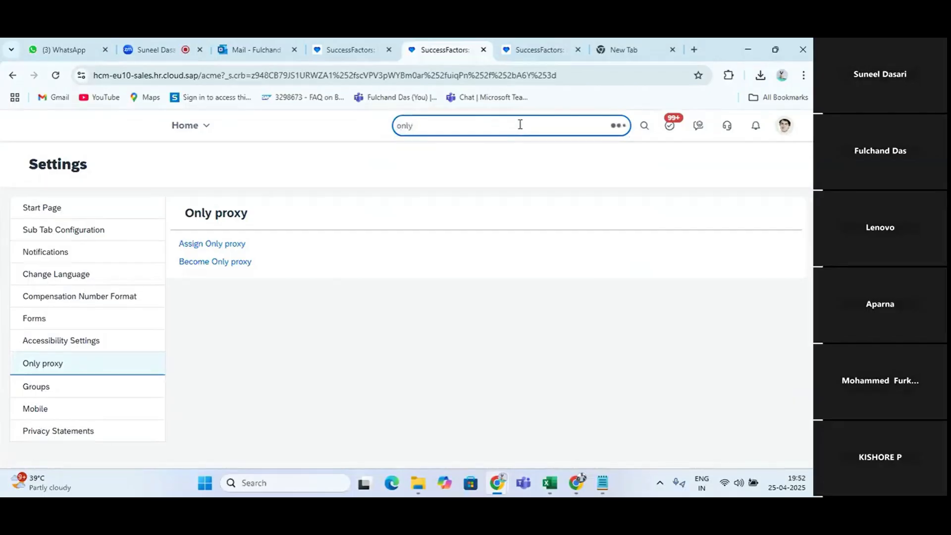
{"action": "type", "text": " proxy"}
{"action": "left_click", "coordinate": [465, 176]}
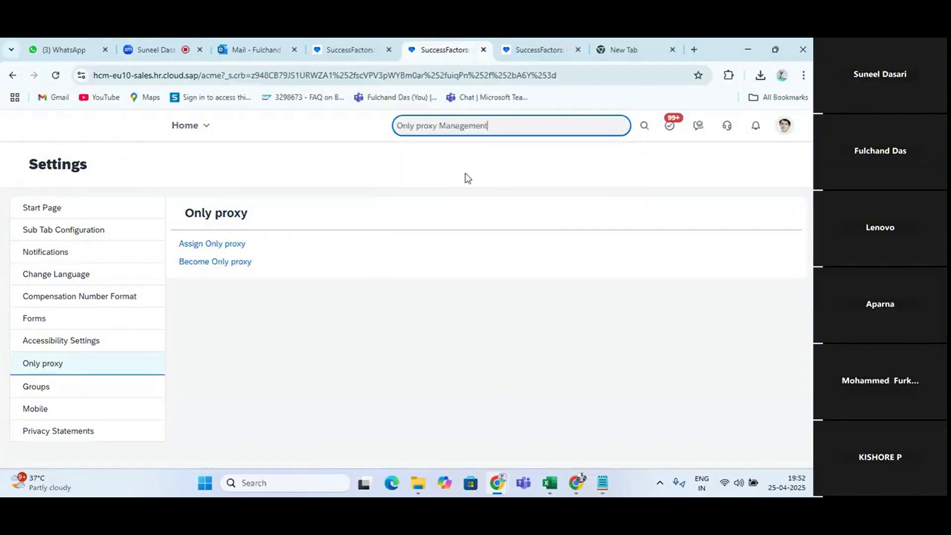
{"action": "key", "text": "alt+Tab"}
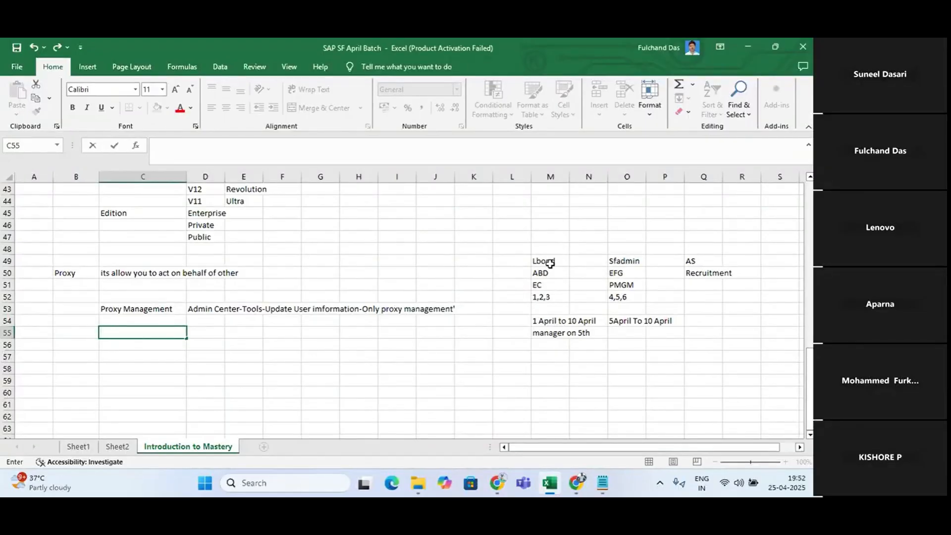
{"action": "key", "text": "alt+Tab"}
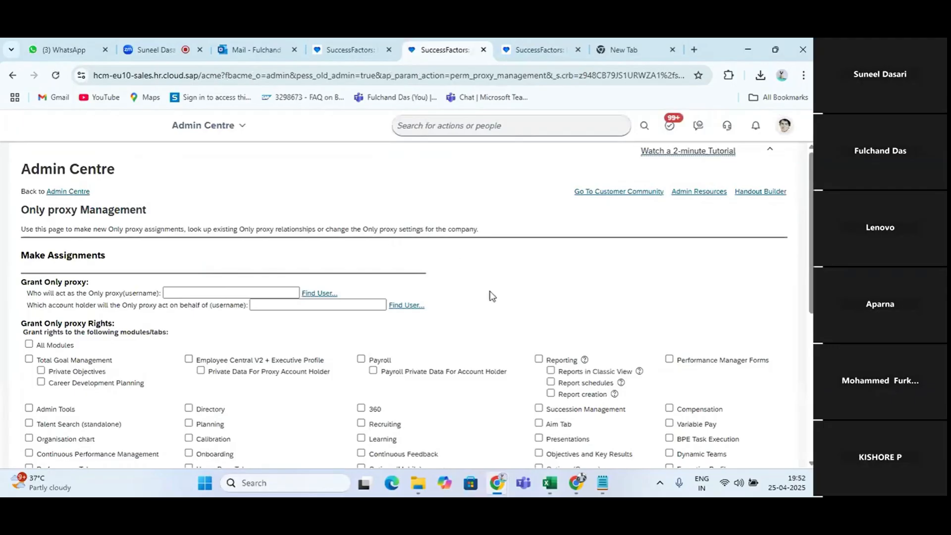
Look up the existing Only proxy assignments for account holder sfadmin
{"action": "scroll", "coordinate": [491, 293], "scroll_direction": "down", "scroll_amount": 5}
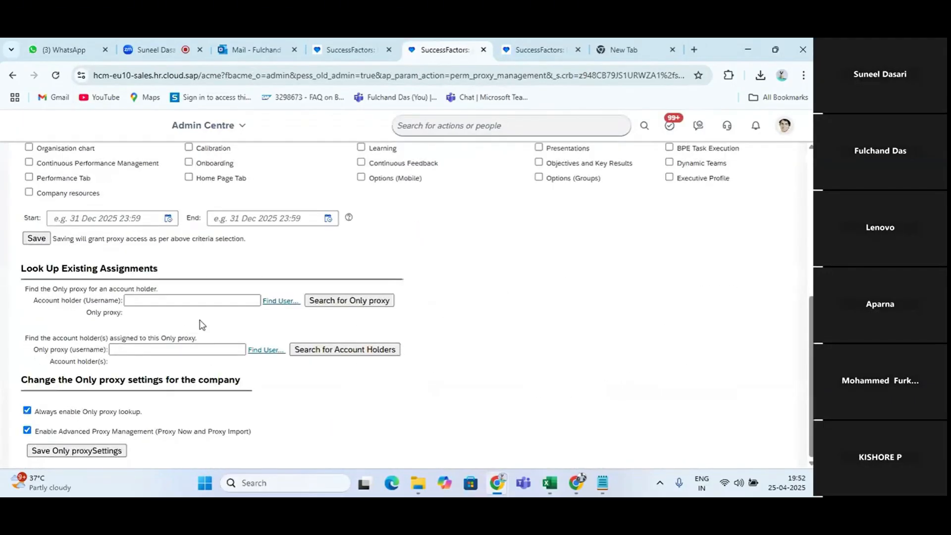
{"action": "left_click", "coordinate": [178, 299]}
{"action": "type", "text": "sfadmi"}
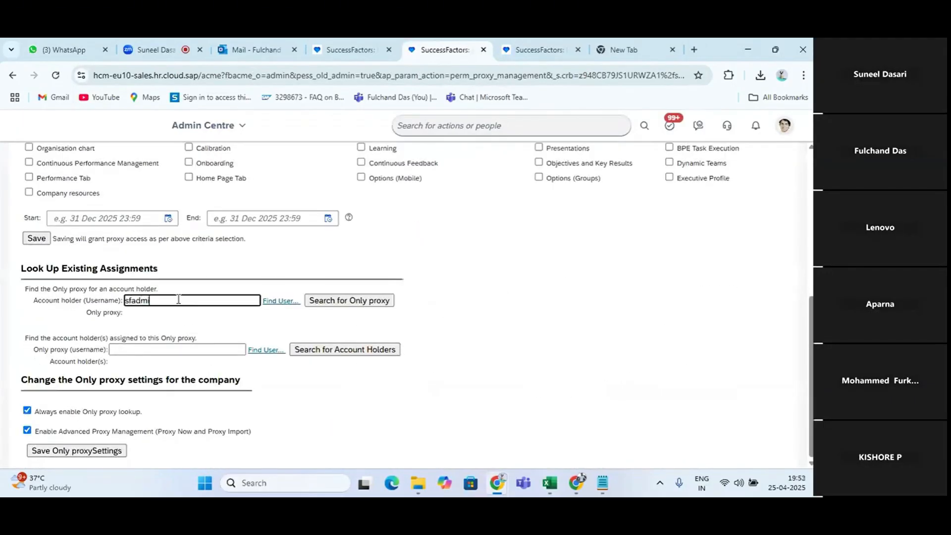
{"action": "type", "text": "n"}
{"action": "left_click", "coordinate": [199, 333]}
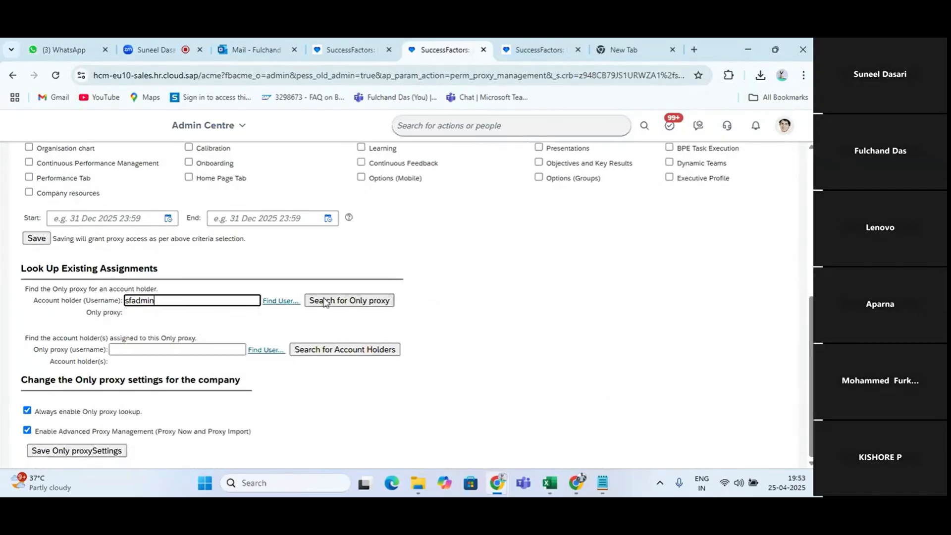
{"action": "left_click", "coordinate": [327, 302]}
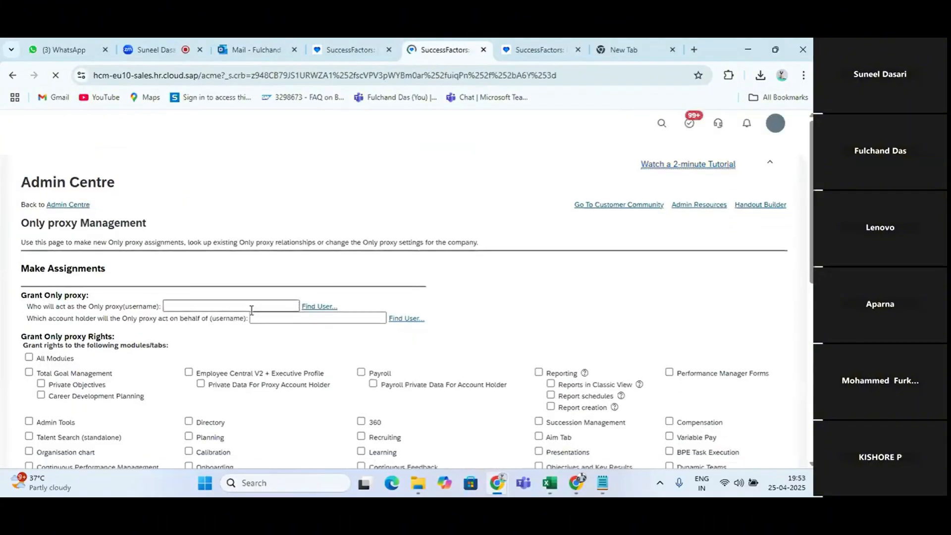
{"action": "scroll", "coordinate": [252, 311], "scroll_direction": "down", "scroll_amount": 4}
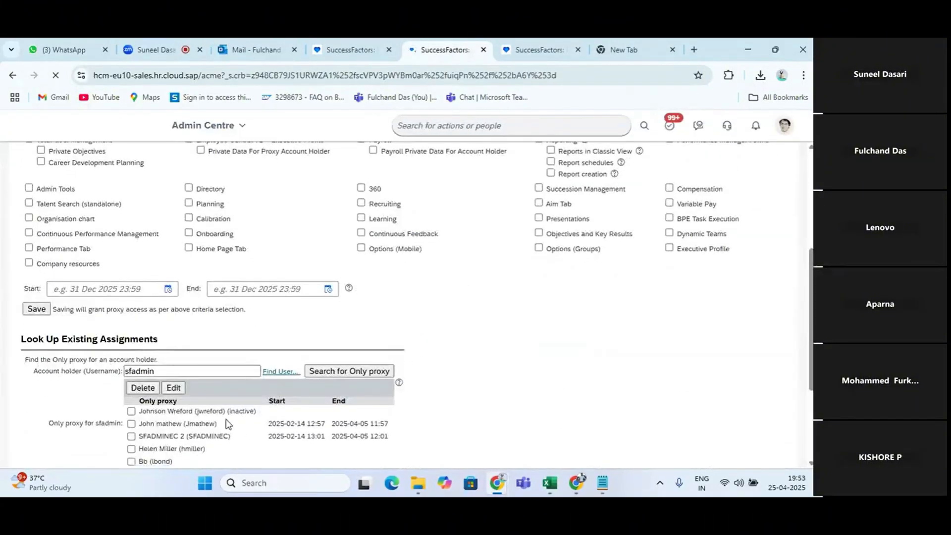
{"action": "scroll", "coordinate": [229, 424], "scroll_direction": "down", "scroll_amount": 1}
{"action": "scroll", "coordinate": [228, 424], "scroll_direction": "down", "scroll_amount": 1}
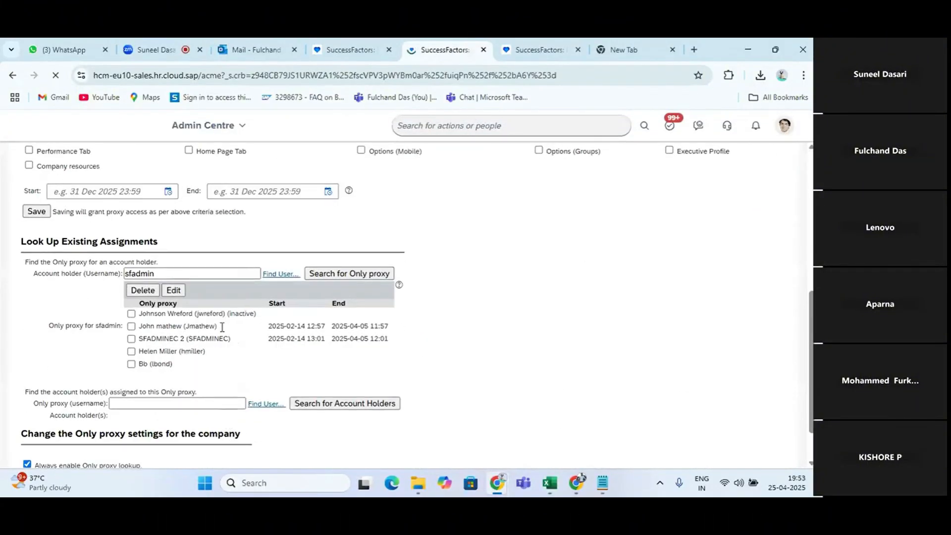
{"action": "left_click", "coordinate": [131, 363]}
{"action": "left_click", "coordinate": [143, 292]}
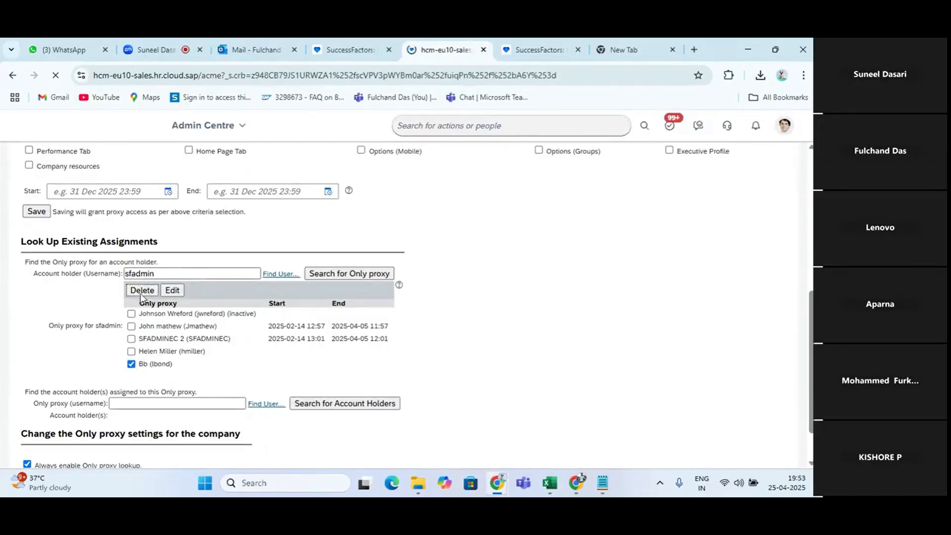
{"action": "scroll", "coordinate": [266, 307], "scroll_direction": "down", "scroll_amount": 6}
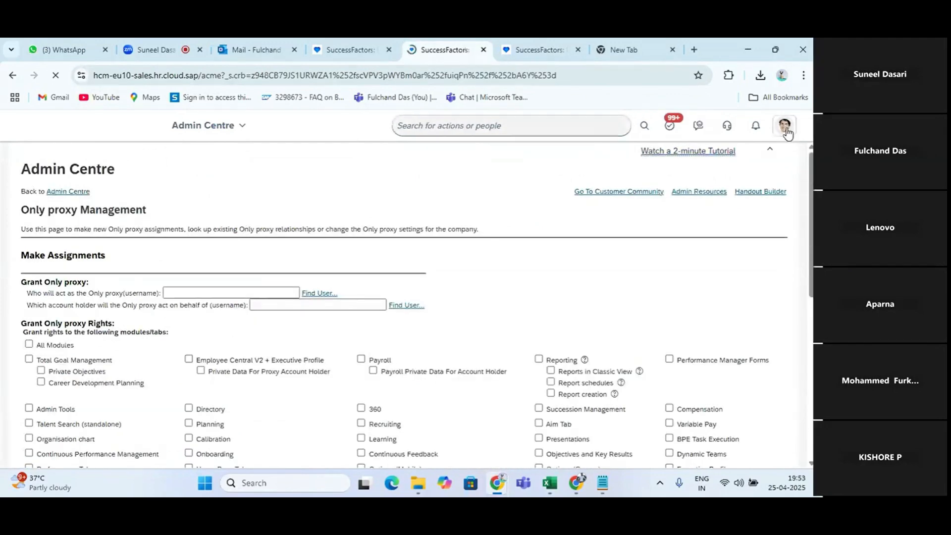
Reopen the account's Settings and check which Only proxy options are offered
{"action": "left_click", "coordinate": [786, 130]}
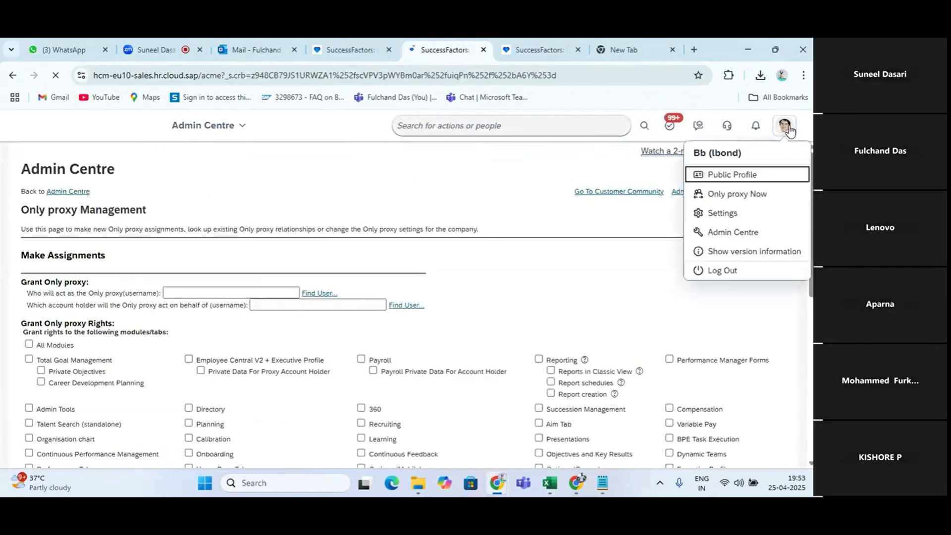
{"action": "left_click", "coordinate": [713, 216]}
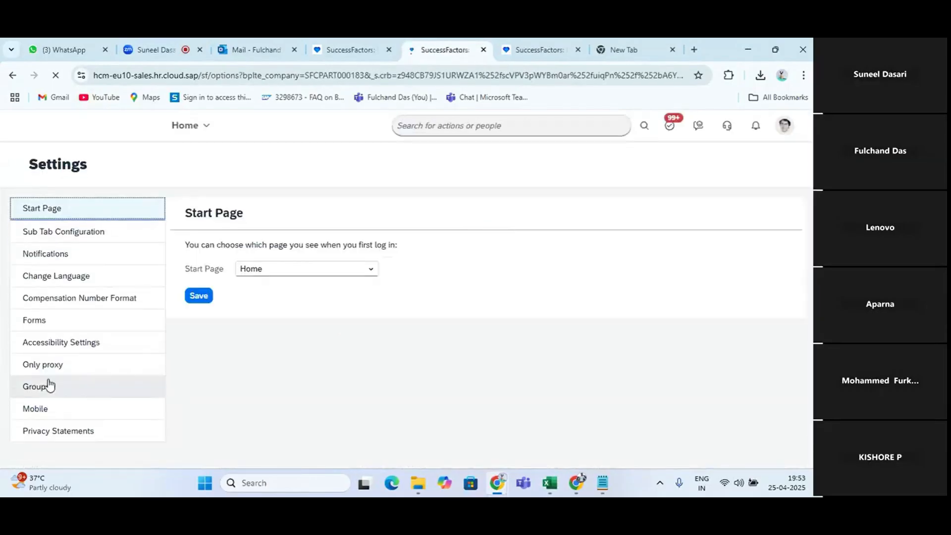
{"action": "left_click", "coordinate": [51, 366]}
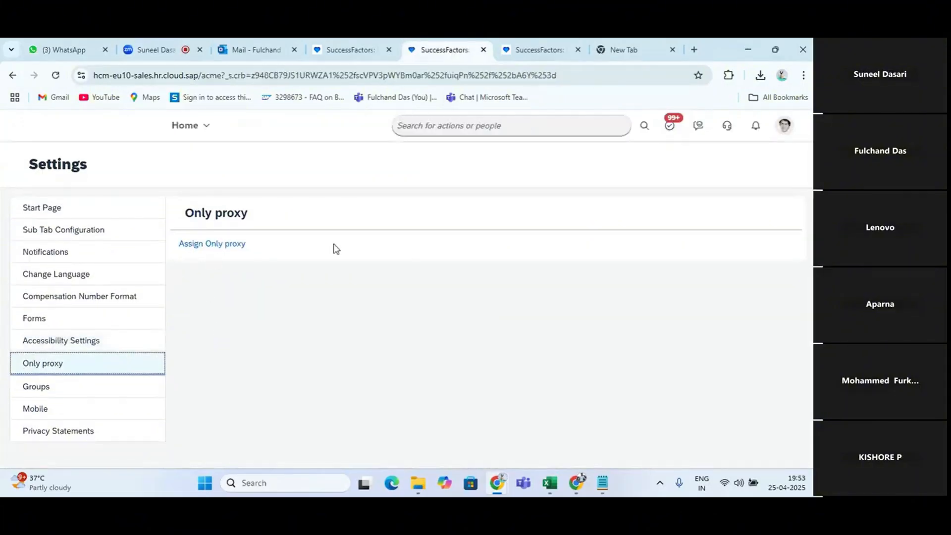
Switch to the Excel notes and enter "Assign proxy option" in cell M47 above Lbond
{"action": "left_click", "coordinate": [497, 483]}
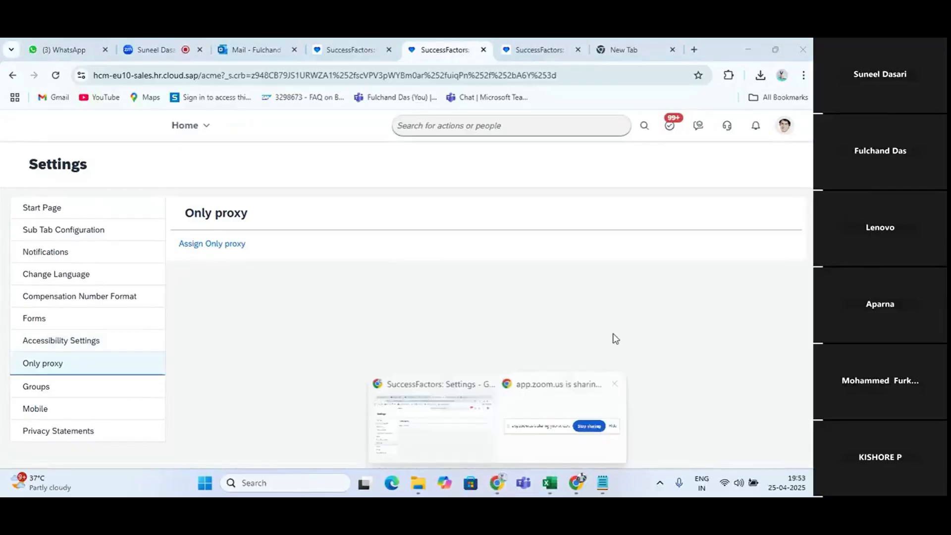
{"action": "left_click", "coordinate": [549, 483]}
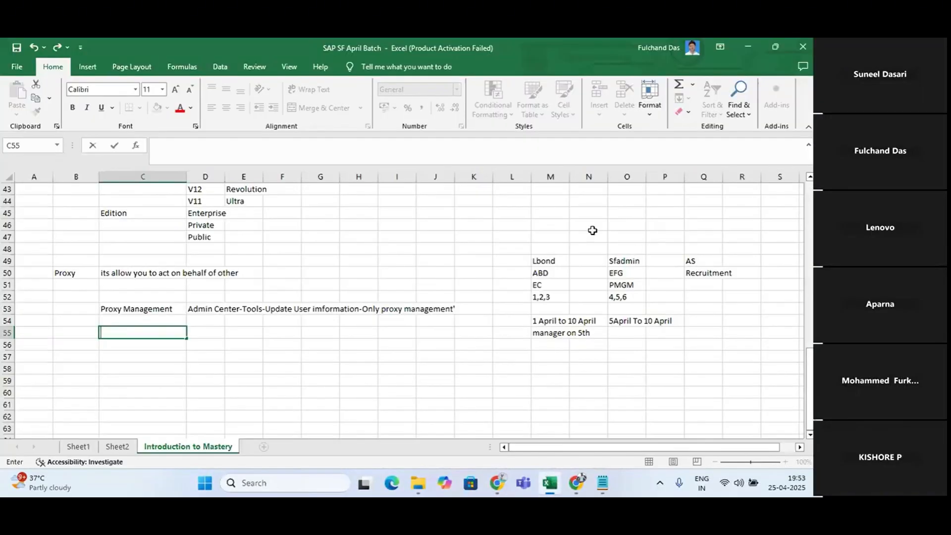
{"action": "left_click", "coordinate": [549, 235]}
{"action": "type", "text": "Ass"}
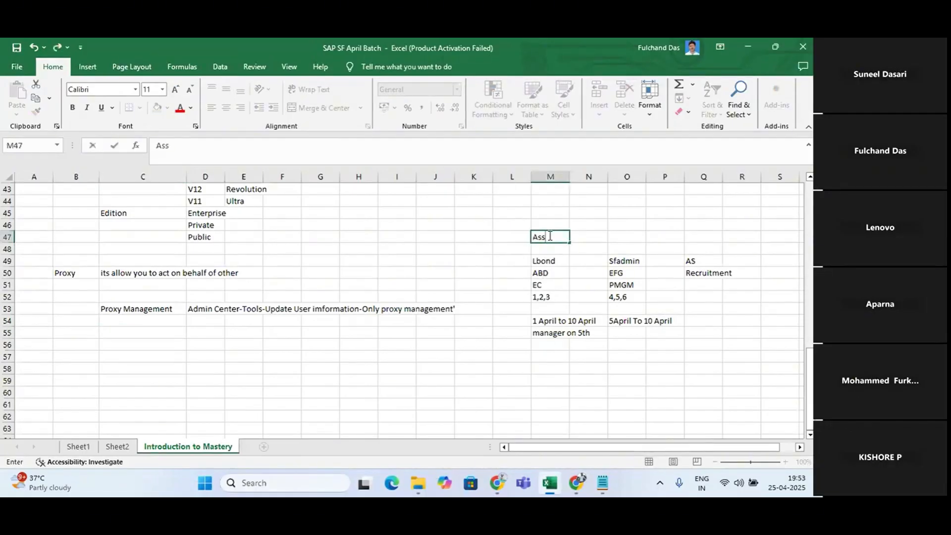
{"action": "type", "text": "ign p["}
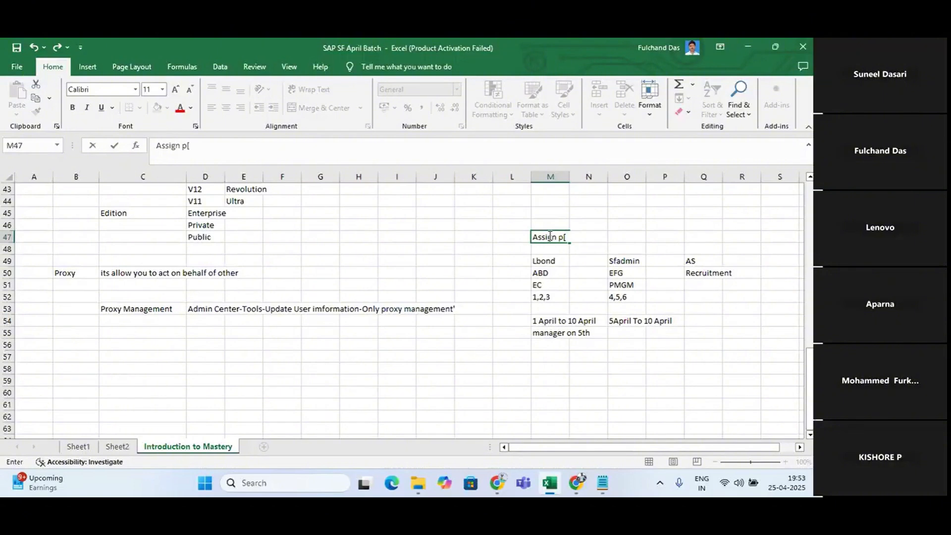
{"action": "key", "text": "BackSpace"}
{"action": "type", "text": "roxy option"}
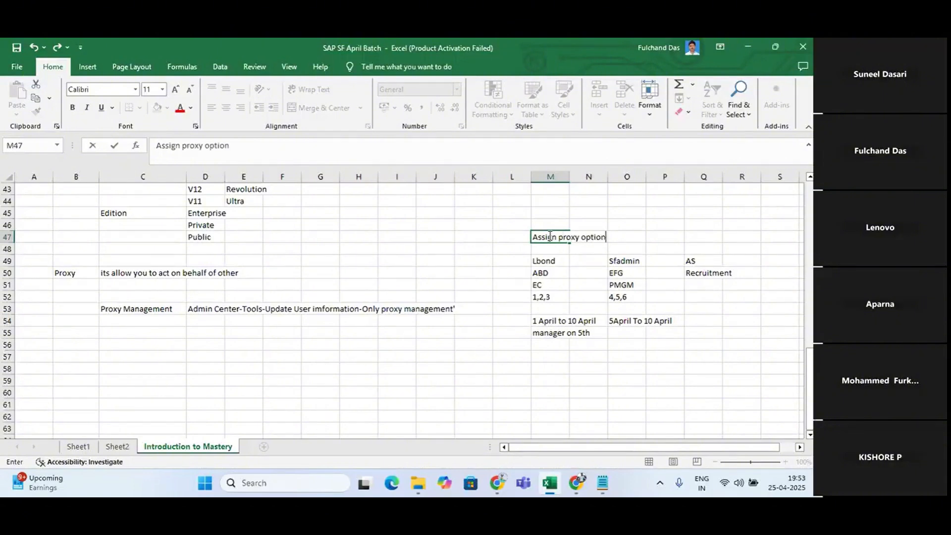
{"action": "key", "text": "Return"}
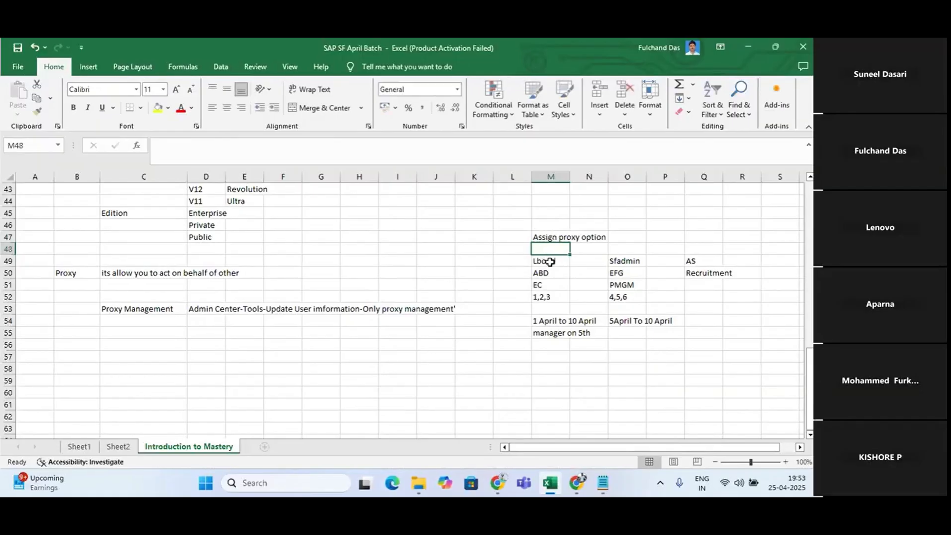
Enter "Assign Proxy option" in cell O47 of the Excel notes, above Sfadmin
{"action": "left_click", "coordinate": [549, 262]}
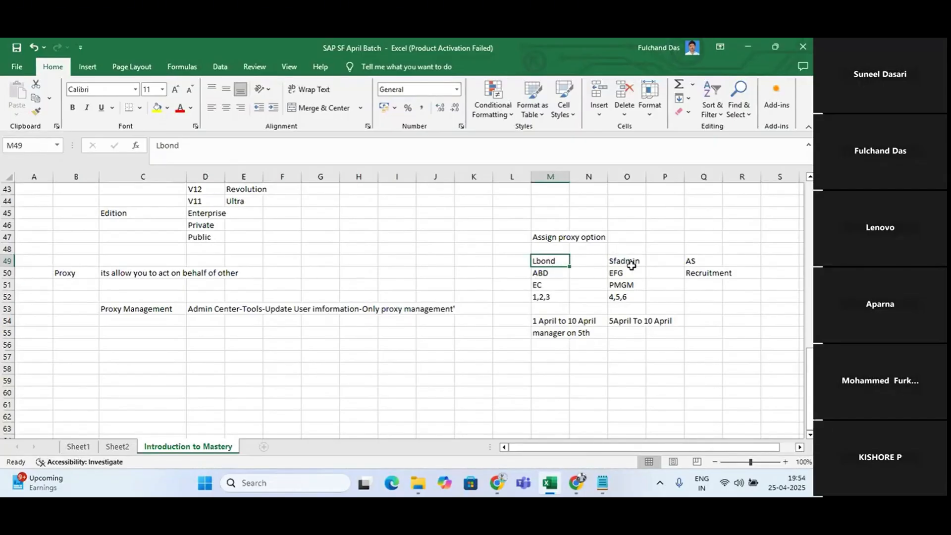
{"action": "key", "text": "alt+Tab"}
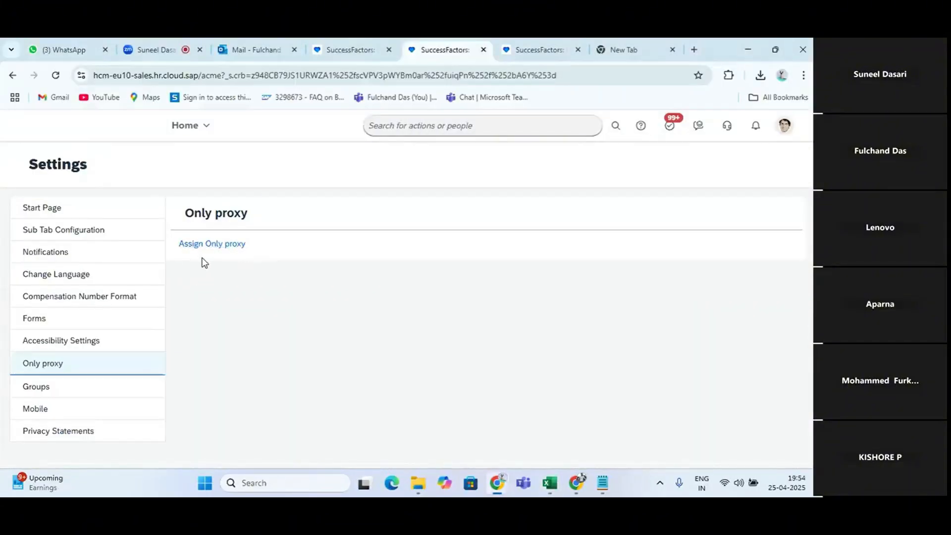
{"action": "key", "text": "alt+Tab"}
{"action": "left_click", "coordinate": [632, 239]}
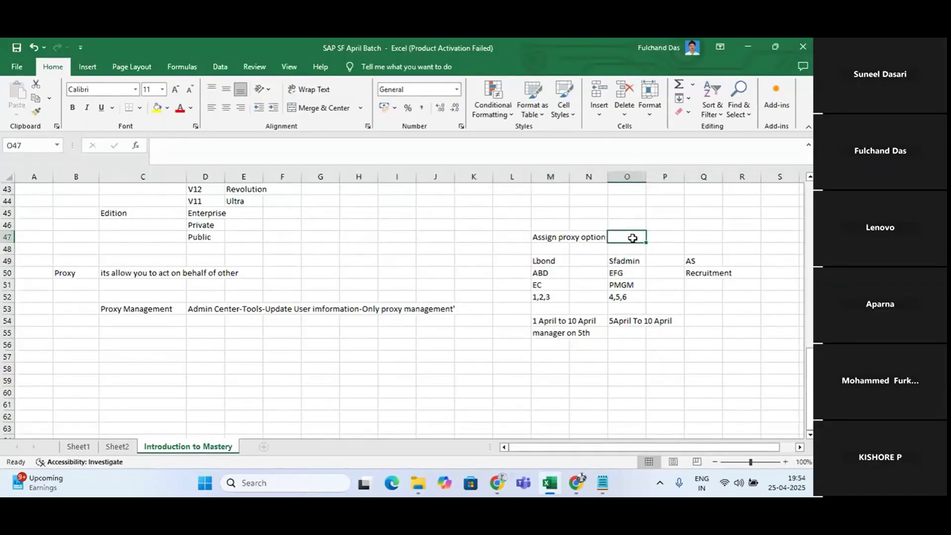
{"action": "type", "text": "S"}
{"action": "type", "text": "Assi"}
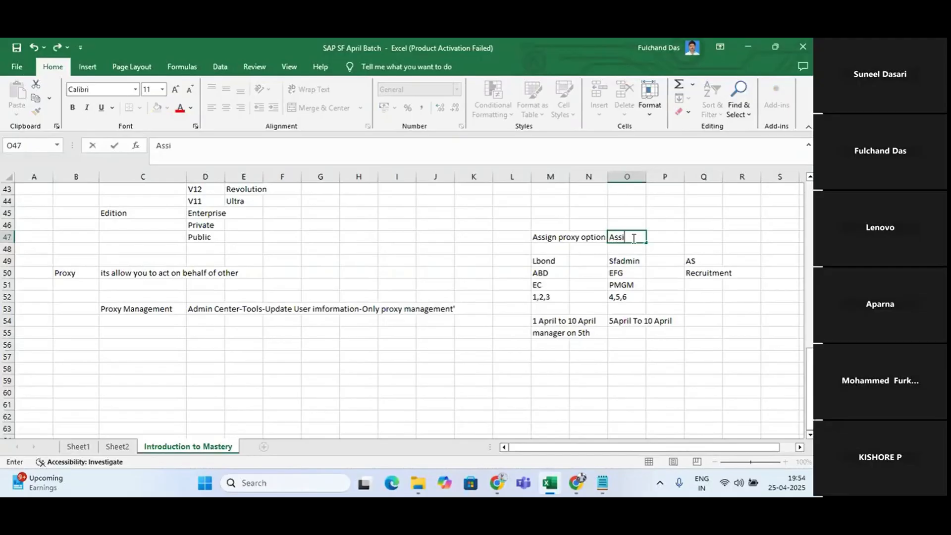
{"action": "type", "text": "gn Proxy option"}
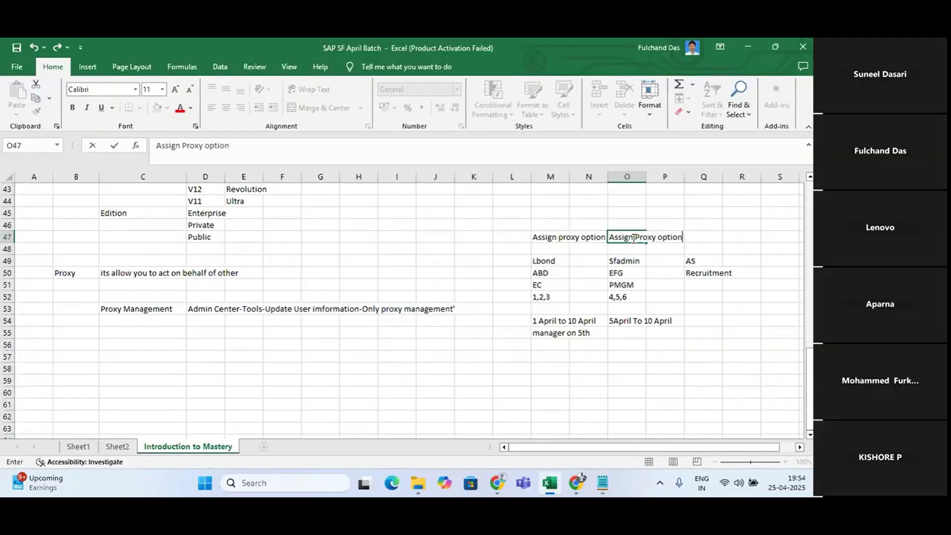
Add "Become Proxy option" in cell O48, directly above Sfadmin
{"action": "left_click", "coordinate": [634, 250]}
{"action": "type", "text": "B"}
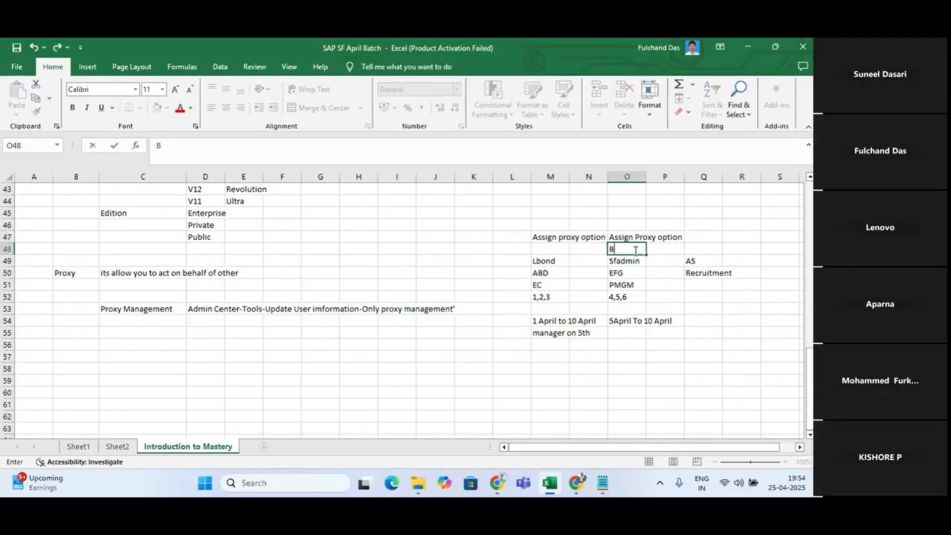
{"action": "type", "text": "ecome Proxy po"}
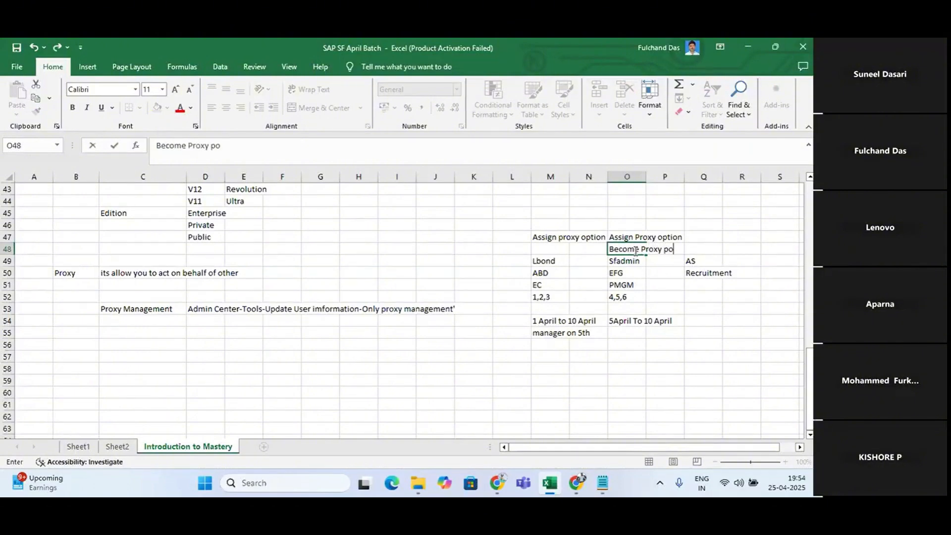
{"action": "key", "text": "BackSpace"}
{"action": "key", "text": "BackSpace"}
{"action": "type", "text": "option"}
{"action": "key", "text": "Return"}
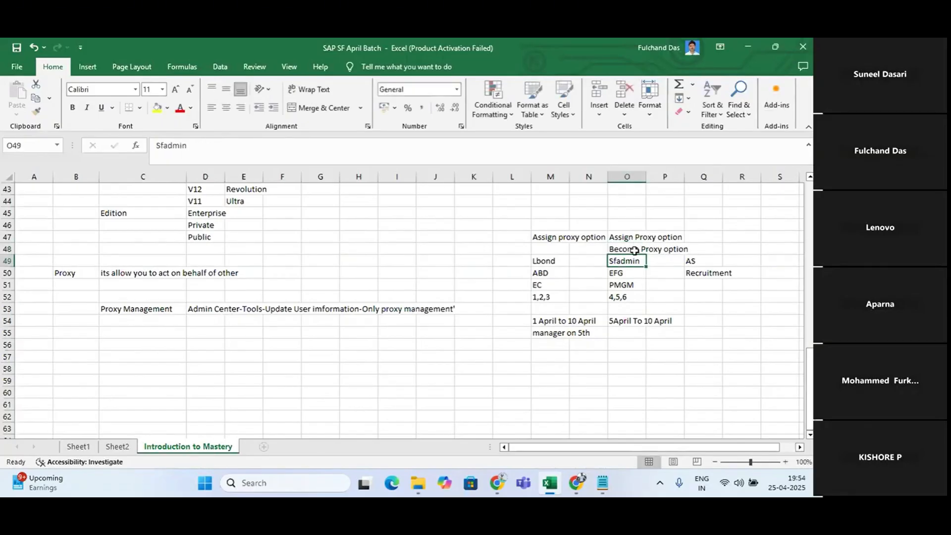
{"action": "left_click", "coordinate": [701, 234]}
{"action": "type", "text": "1"}
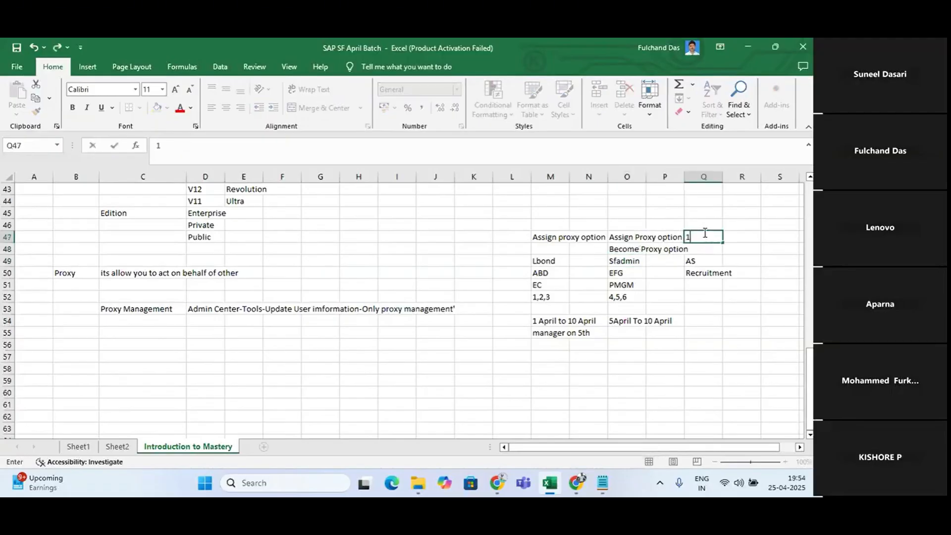
{"action": "key", "text": "Return"}
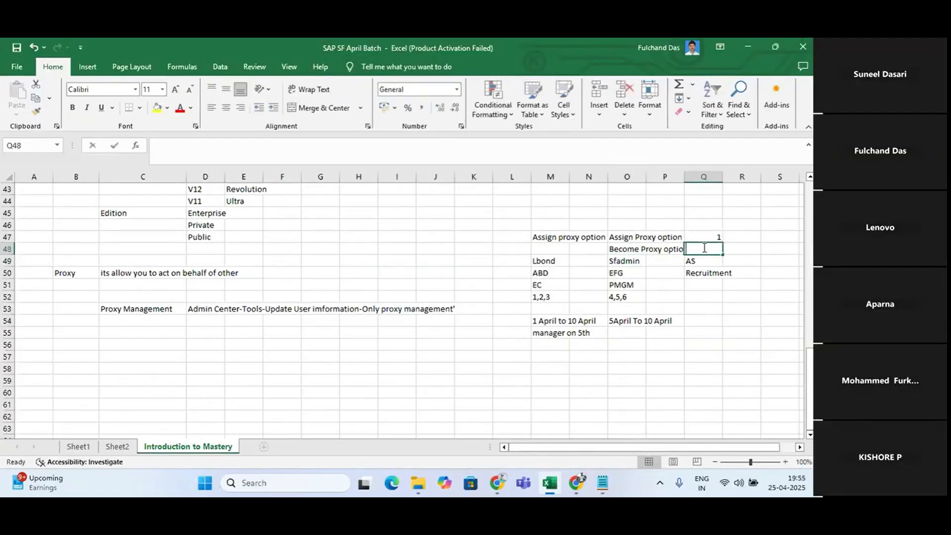
{"action": "type", "text": "2"}
{"action": "left_click", "coordinate": [526, 238]}
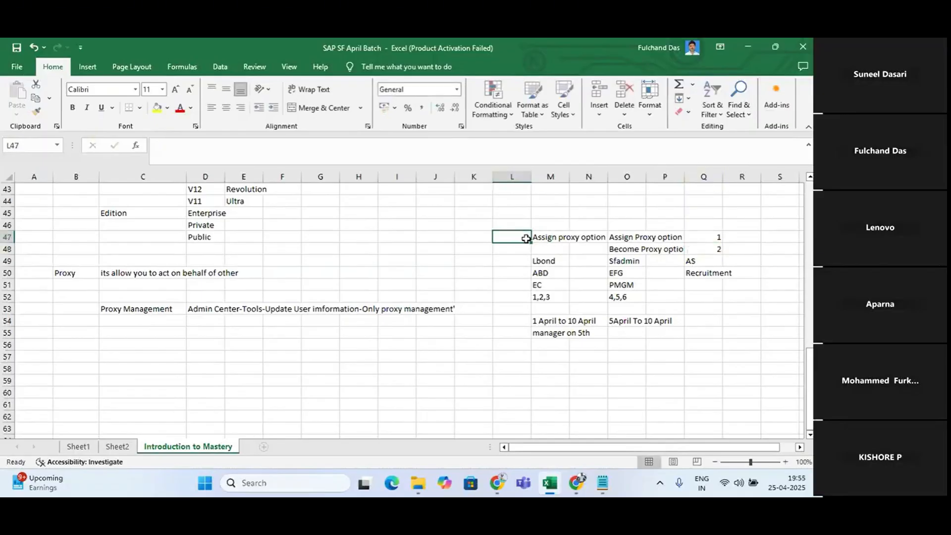
{"action": "type", "text": "1"}
{"action": "key", "text": "Return"}
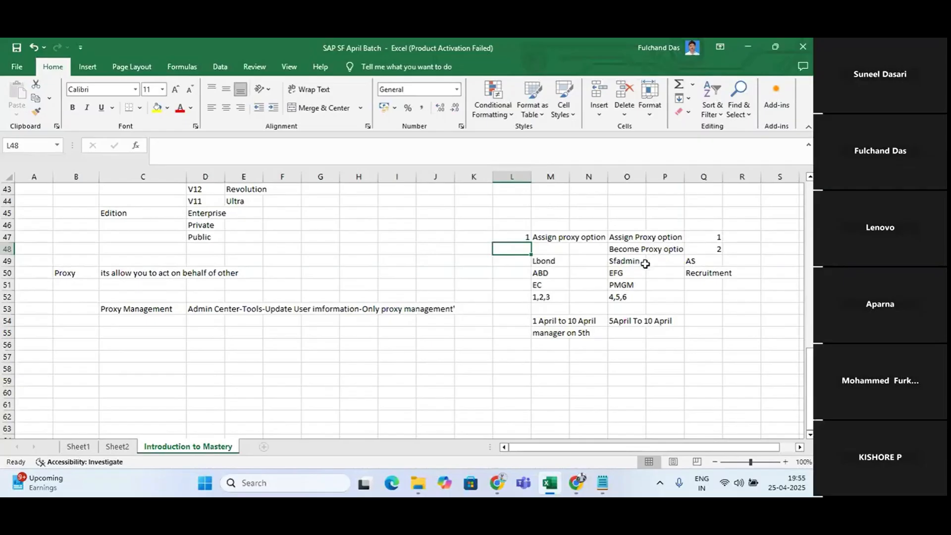
Switch to SuccessFactors in the browser, search for "only pro" and open Only proxy Management
{"action": "key", "text": "alt+Tab"}
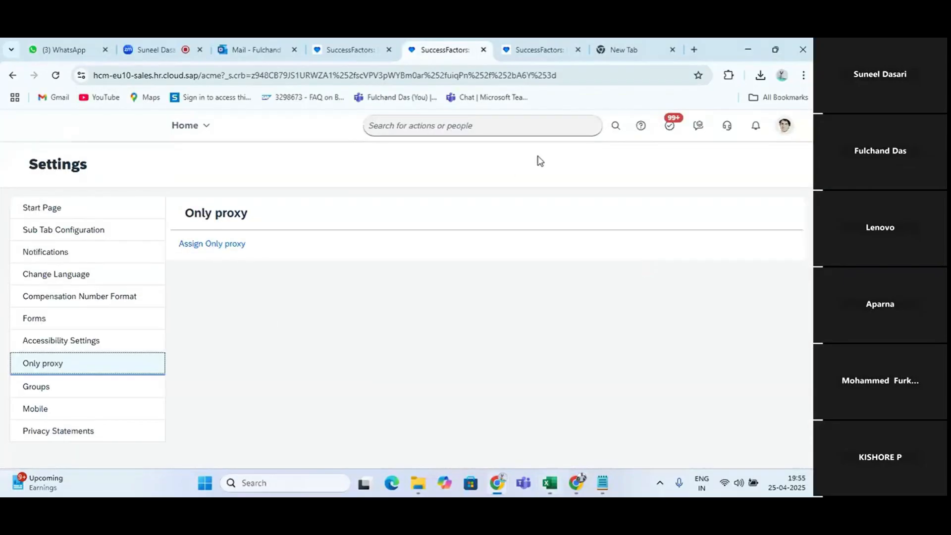
{"action": "left_click", "coordinate": [476, 117]}
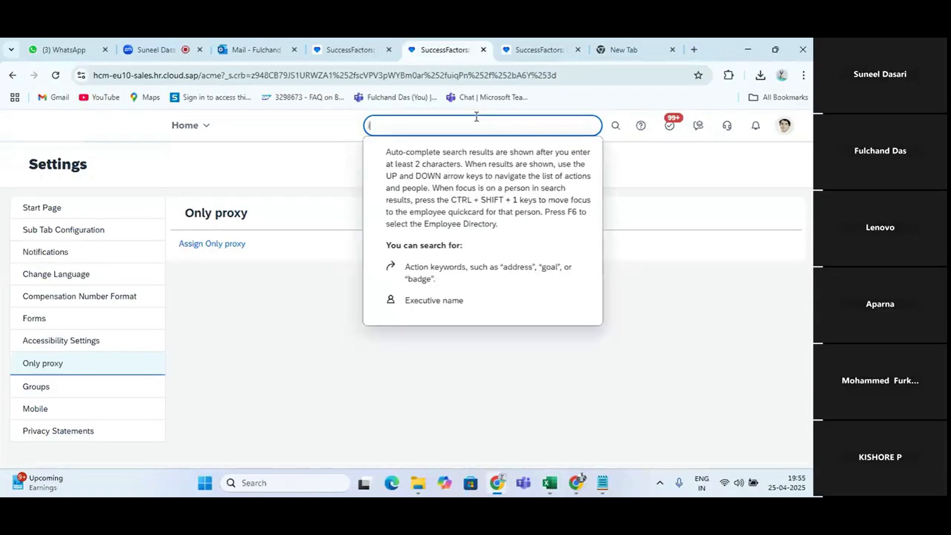
{"action": "type", "text": "po"}
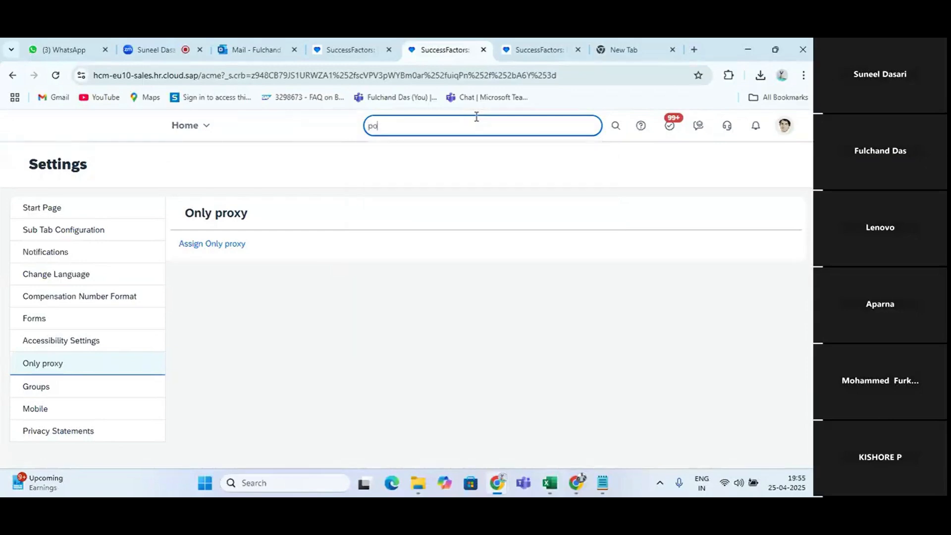
{"action": "key", "text": "BackSpace"}
{"action": "key", "text": "BackSpace"}
{"action": "key", "text": "BackSpace"}
{"action": "key", "text": "BackSpace"}
{"action": "key", "text": "BackSpace"}
{"action": "type", "text": "only pro"}
{"action": "left_click", "coordinate": [412, 180]}
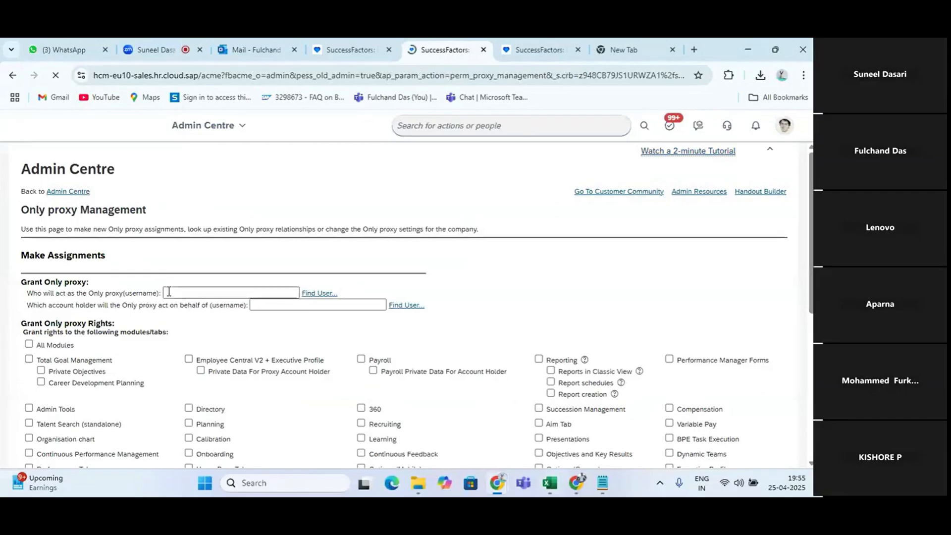
{"action": "left_click", "coordinate": [197, 295]}
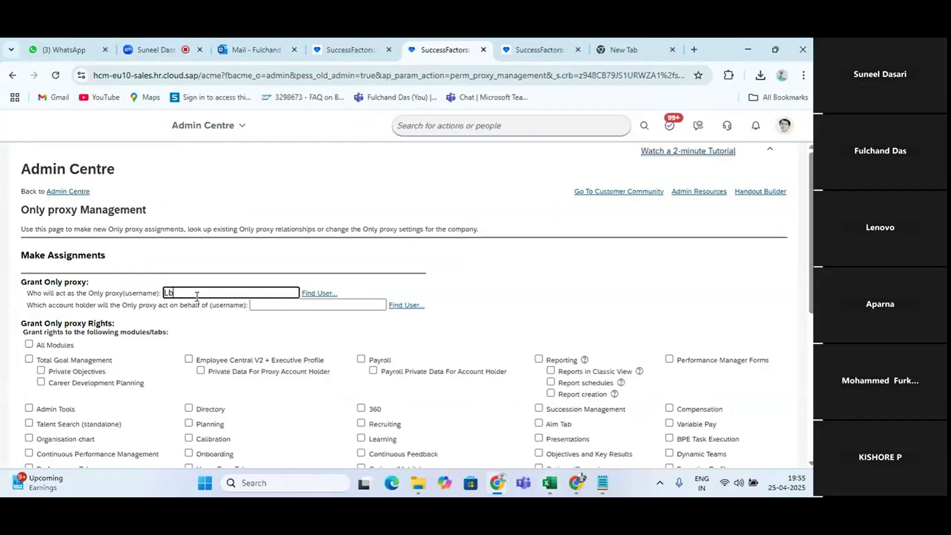
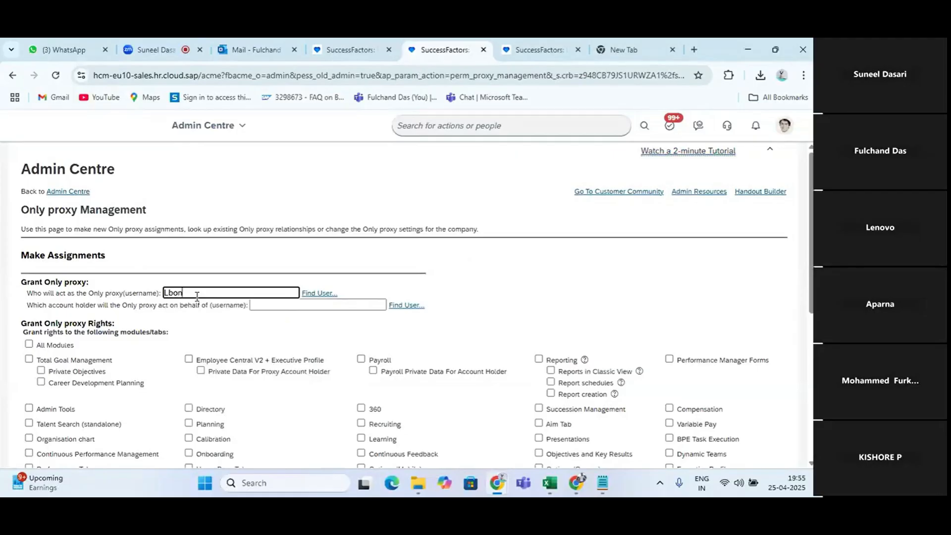
{"action": "left_click", "coordinate": [214, 314]}
Set sfadmin as the account holder on whose behalf the Only proxy will act
{"action": "left_click", "coordinate": [311, 305]}
{"action": "type", "text": "SFa"}
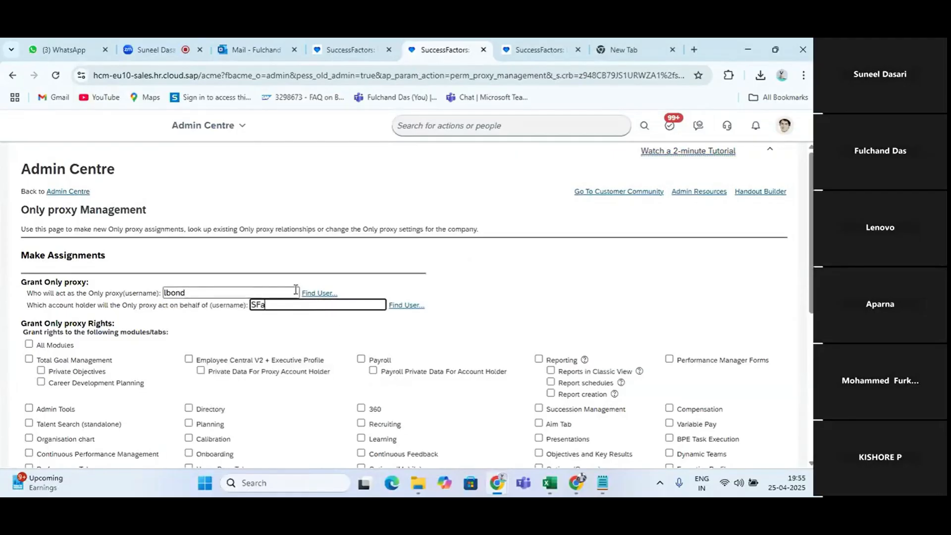
{"action": "type", "text": "dmin"}
{"action": "left_click", "coordinate": [296, 290]}
{"action": "key", "text": "alt+Tab"}
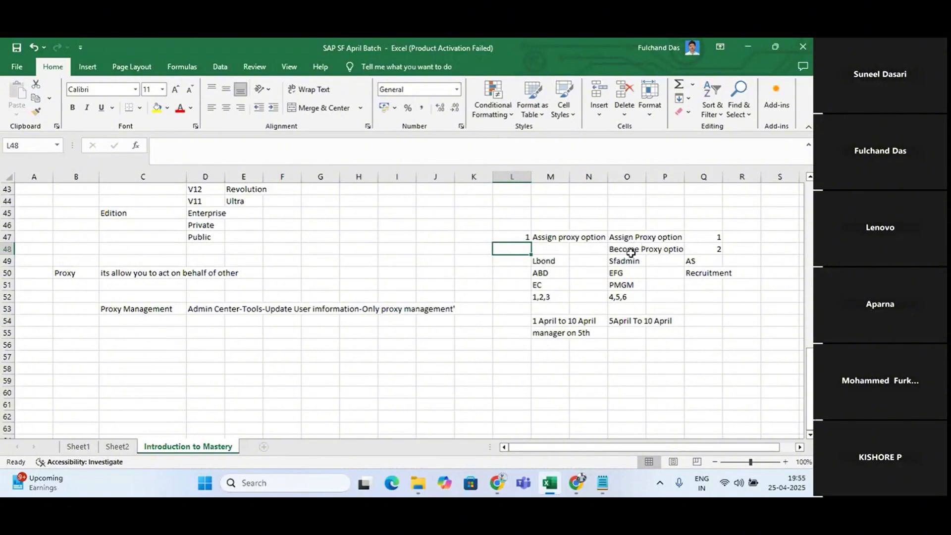
{"action": "key", "text": "alt+Tab"}
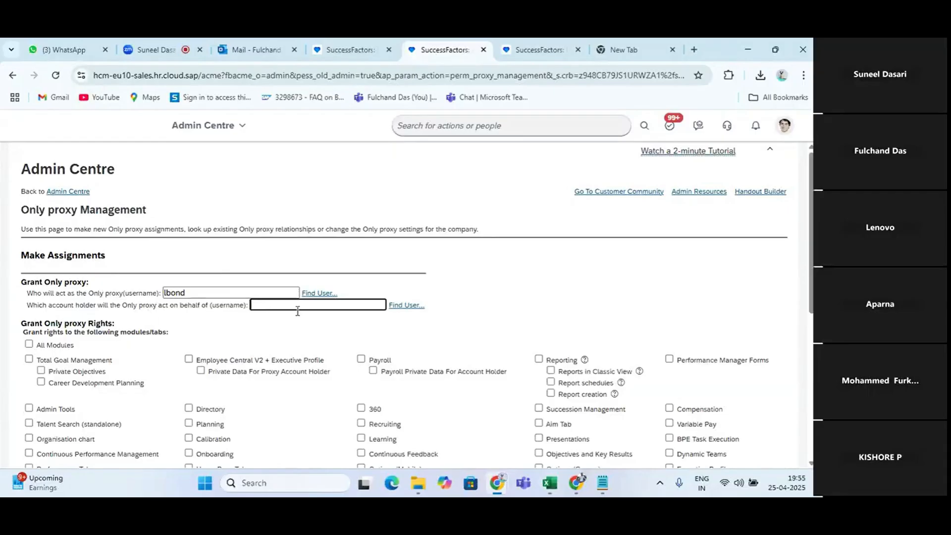
{"action": "type", "text": "dmin"}
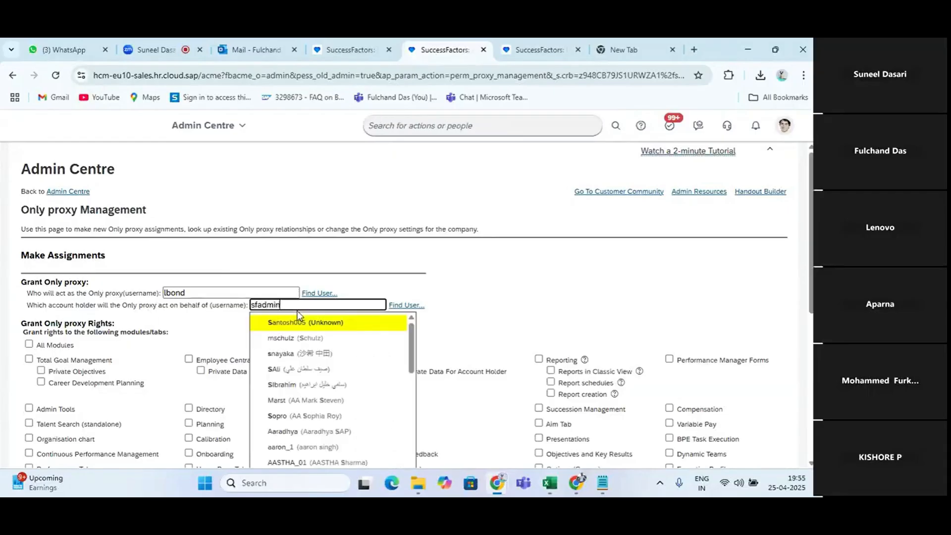
{"action": "left_click", "coordinate": [304, 338]}
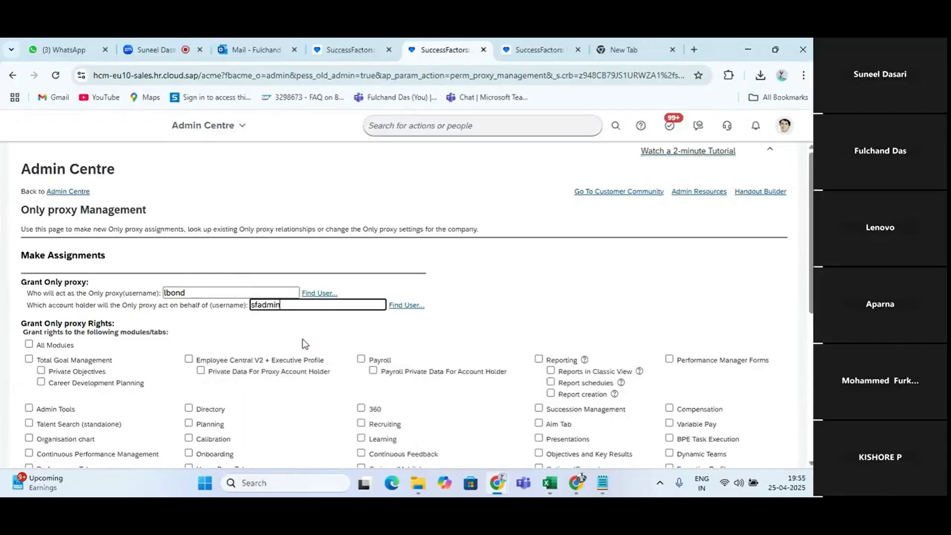
Try to save the Only proxy assignment without granting any module rights
{"action": "scroll", "coordinate": [305, 343], "scroll_direction": "down", "scroll_amount": 5}
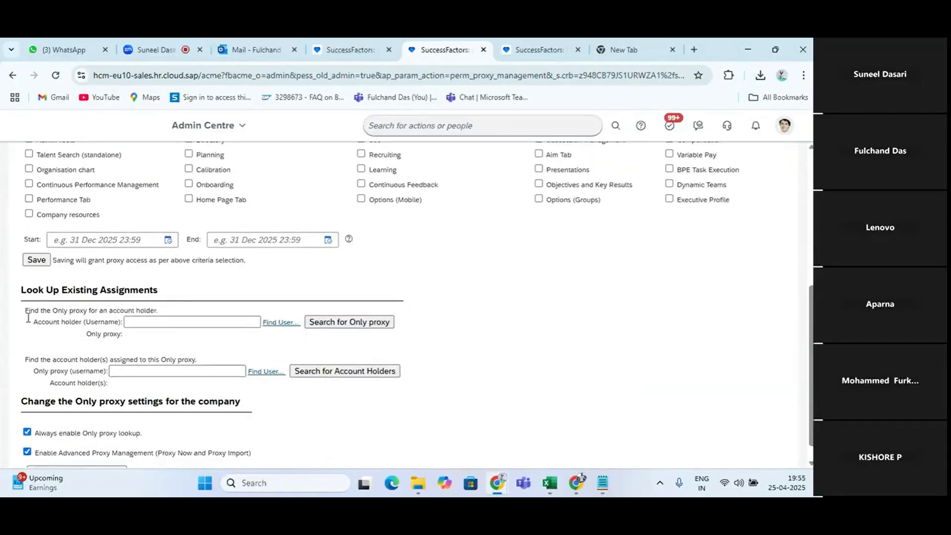
{"action": "left_click", "coordinate": [36, 260]}
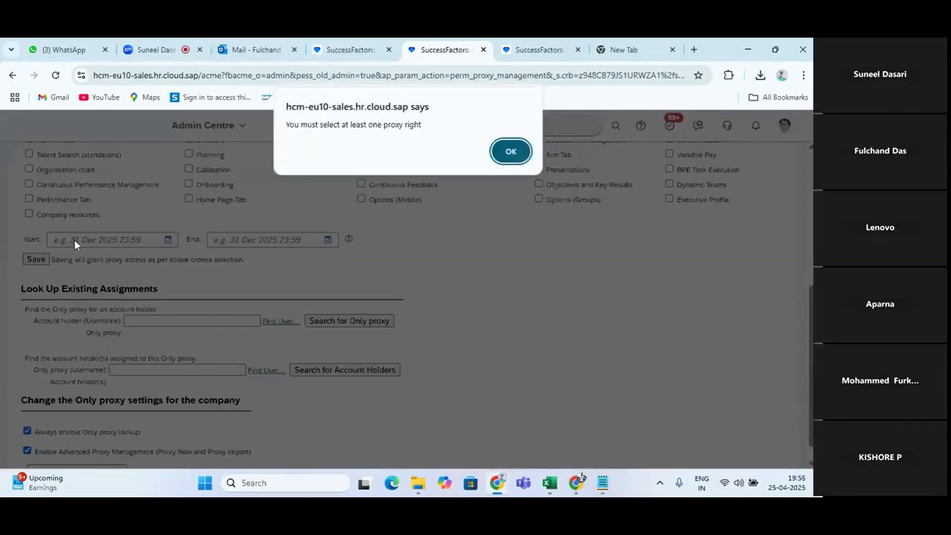
{"action": "left_click", "coordinate": [518, 156]}
{"action": "scroll", "coordinate": [119, 280], "scroll_direction": "up", "scroll_amount": 3}
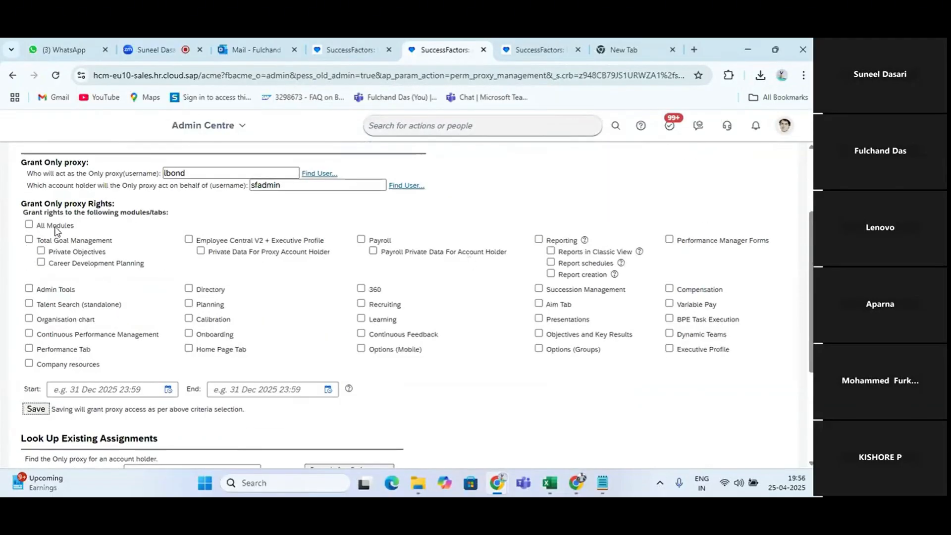
{"action": "left_click", "coordinate": [29, 225]}
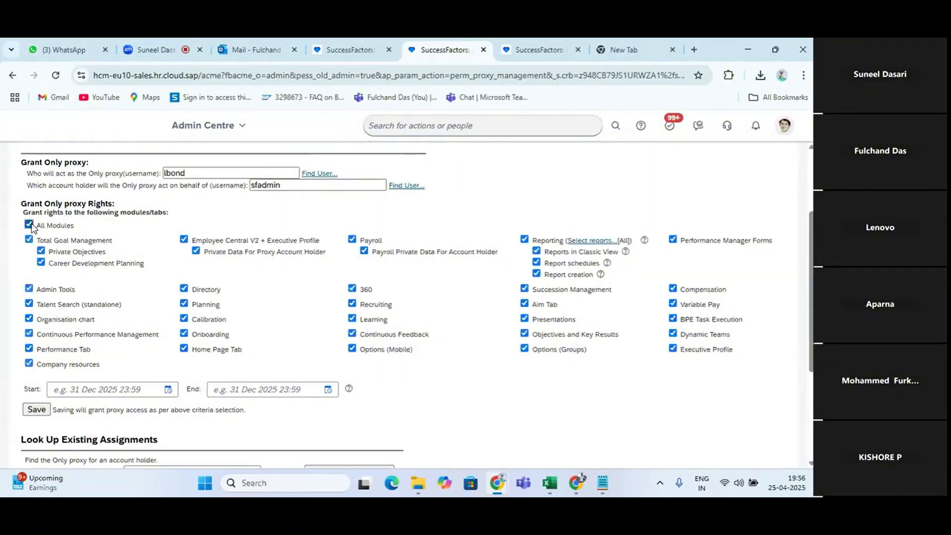
{"action": "scroll", "coordinate": [226, 320], "scroll_direction": "down", "scroll_amount": 1}
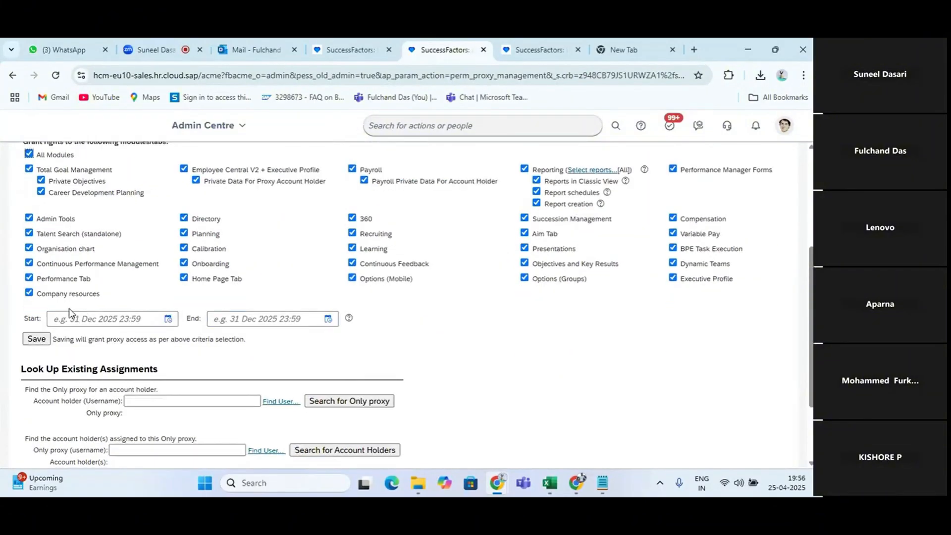
{"action": "left_click", "coordinate": [36, 339]}
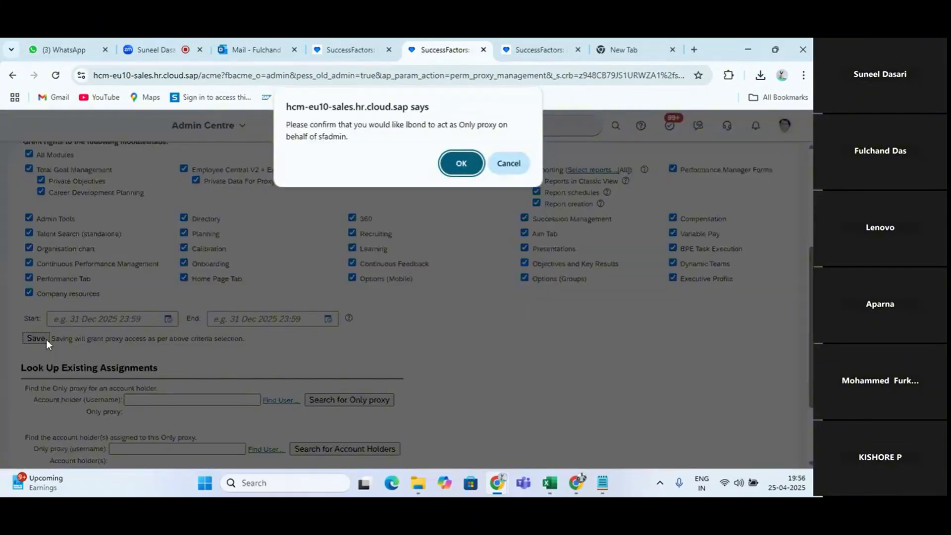
{"action": "left_click", "coordinate": [461, 164]}
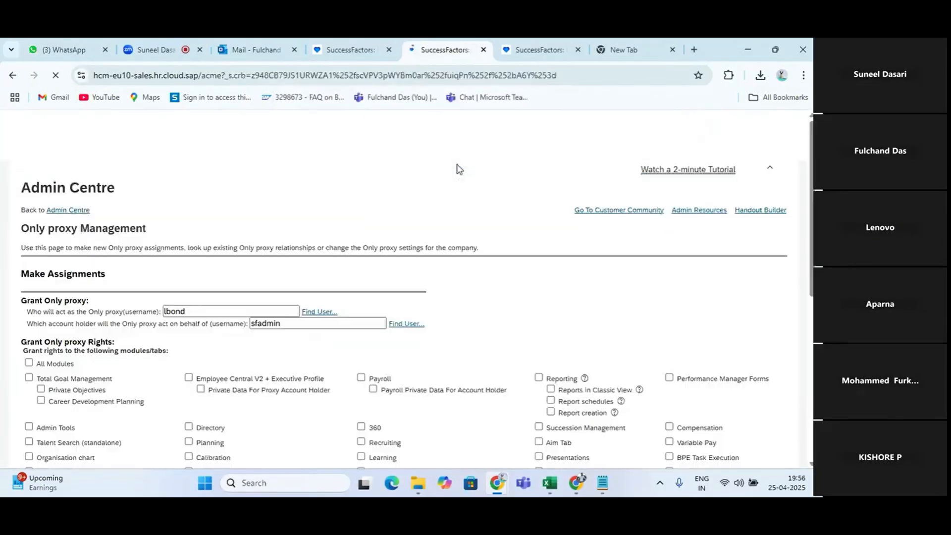
Search the existing assignments for the Only proxies of account holder sfadmin
{"action": "scroll", "coordinate": [155, 343], "scroll_direction": "down", "scroll_amount": 5}
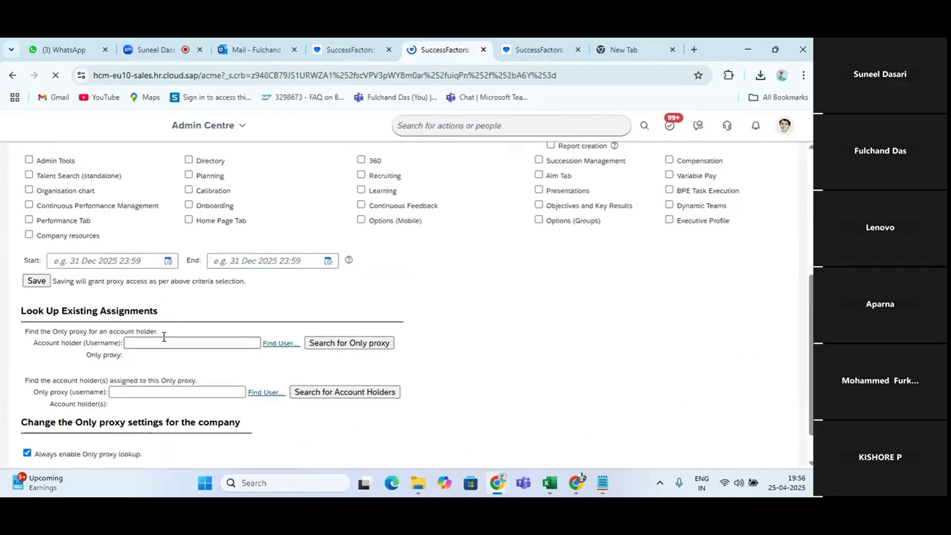
{"action": "left_click", "coordinate": [155, 343]}
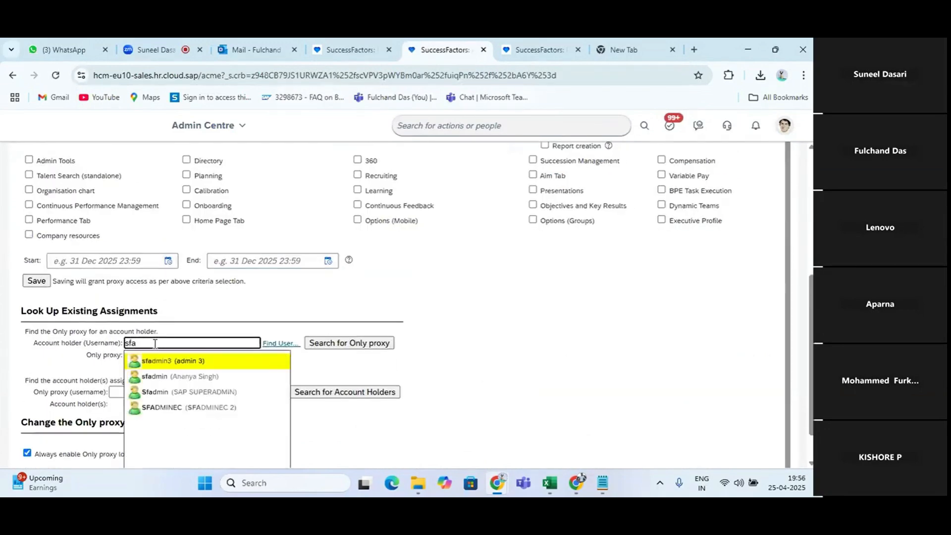
{"action": "type", "text": "sfadmin"}
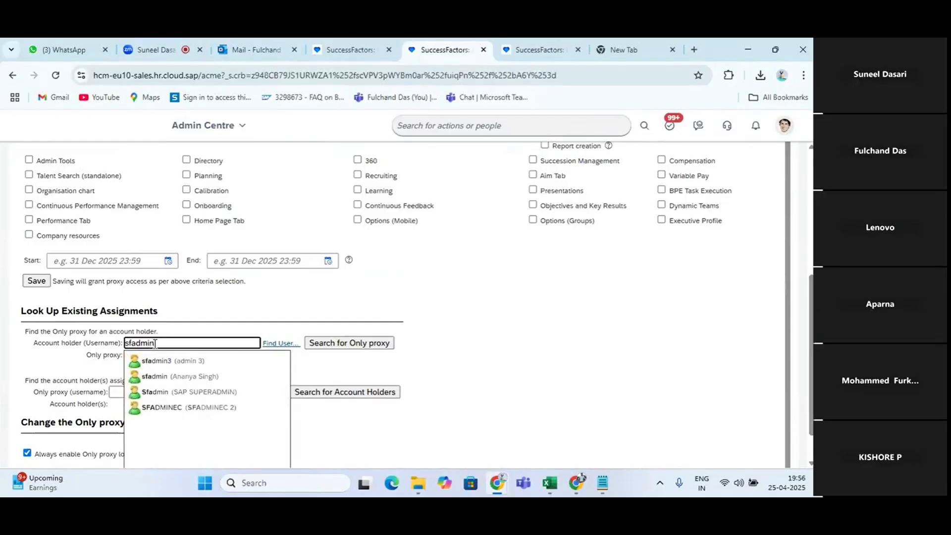
{"action": "left_click", "coordinate": [179, 377]}
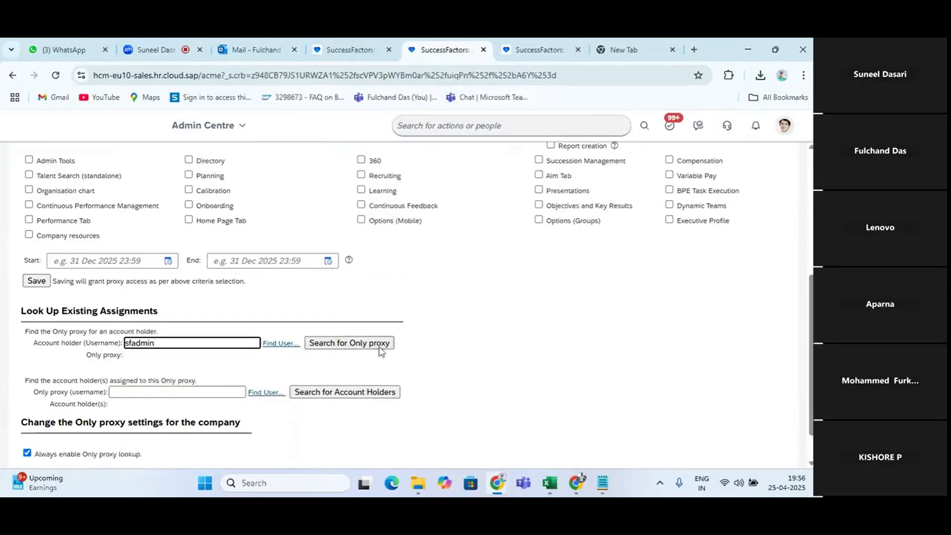
{"action": "left_click", "coordinate": [345, 346]}
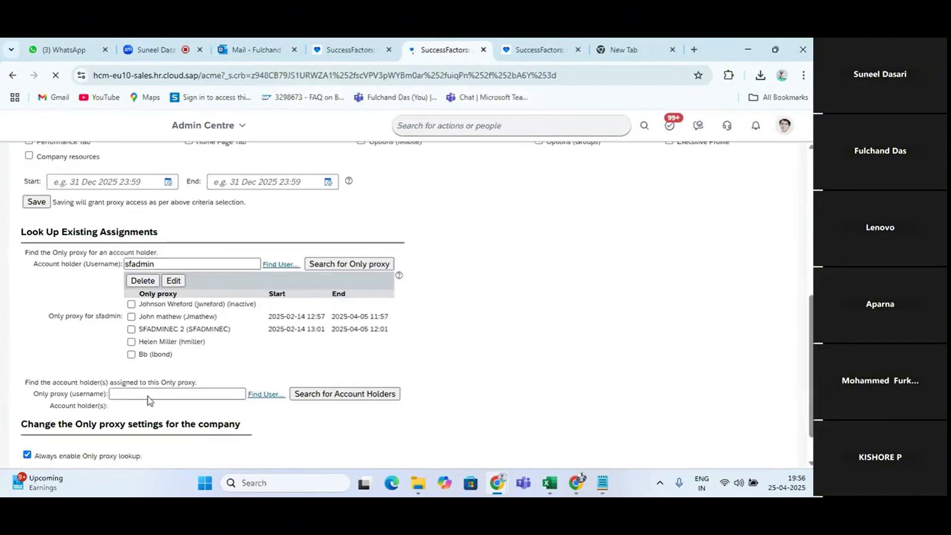
Open the account's personal settings and check which Only proxy options are offered
{"action": "left_click", "coordinate": [161, 263]}
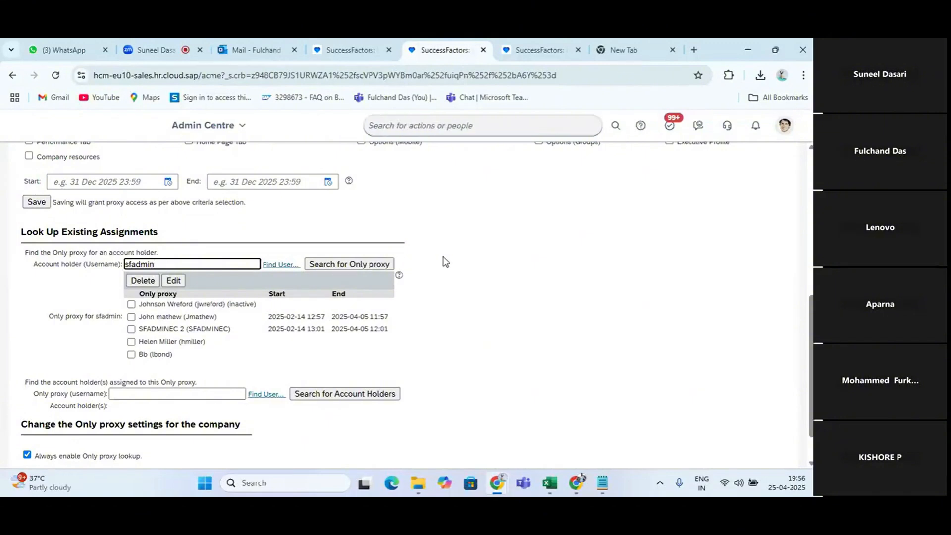
{"action": "key", "text": "alt+Tab"}
{"action": "key", "text": "alt+Tab"}
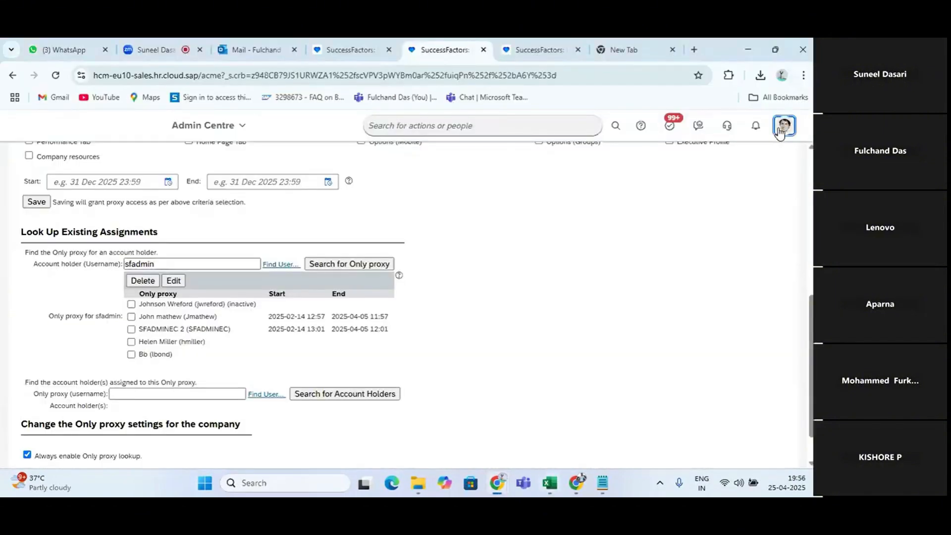
{"action": "left_click", "coordinate": [783, 125]}
{"action": "left_click", "coordinate": [723, 222]}
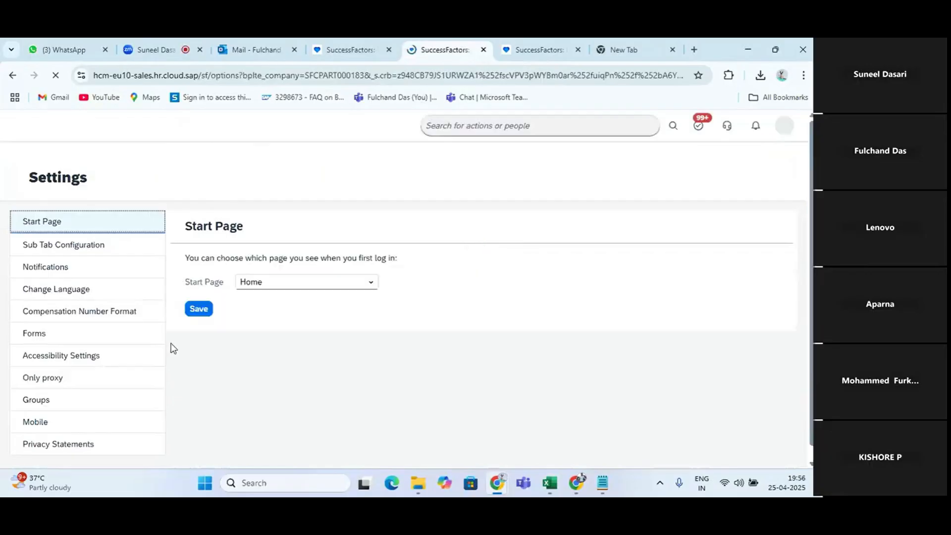
{"action": "left_click", "coordinate": [49, 372]}
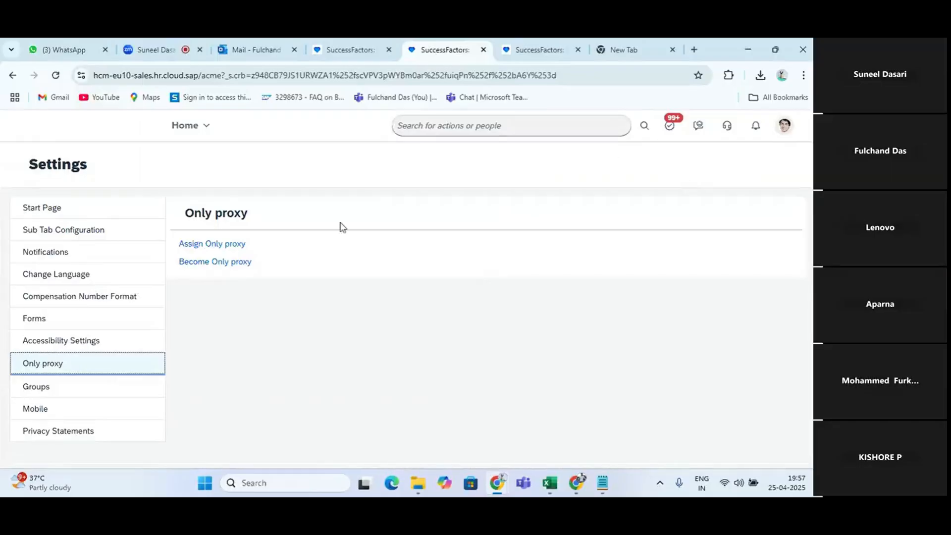
Find and open the Only proxy Management page using the search term "only"
{"action": "left_click", "coordinate": [470, 124]}
{"action": "type", "text": "only"}
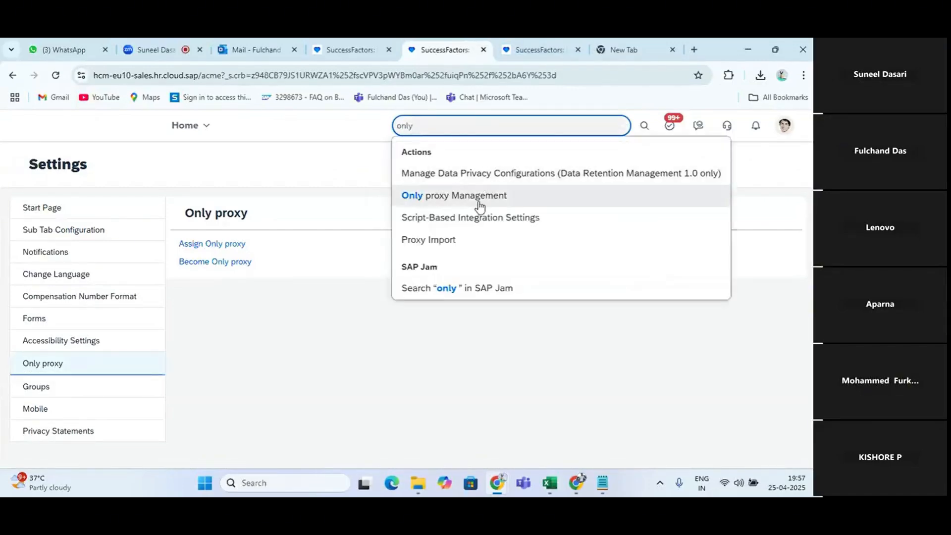
{"action": "left_click", "coordinate": [470, 207]}
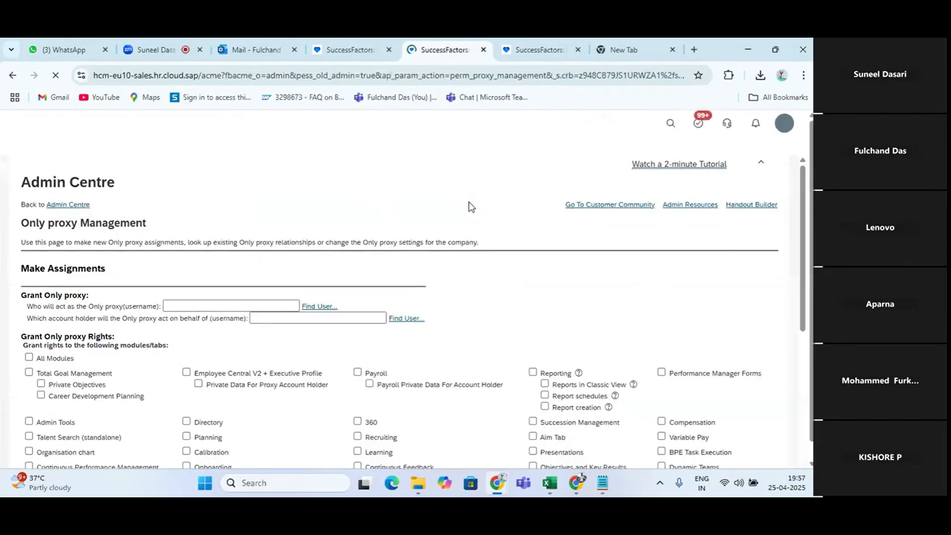
{"action": "scroll", "coordinate": [264, 390], "scroll_direction": "down", "scroll_amount": 6}
{"action": "left_click", "coordinate": [168, 300]}
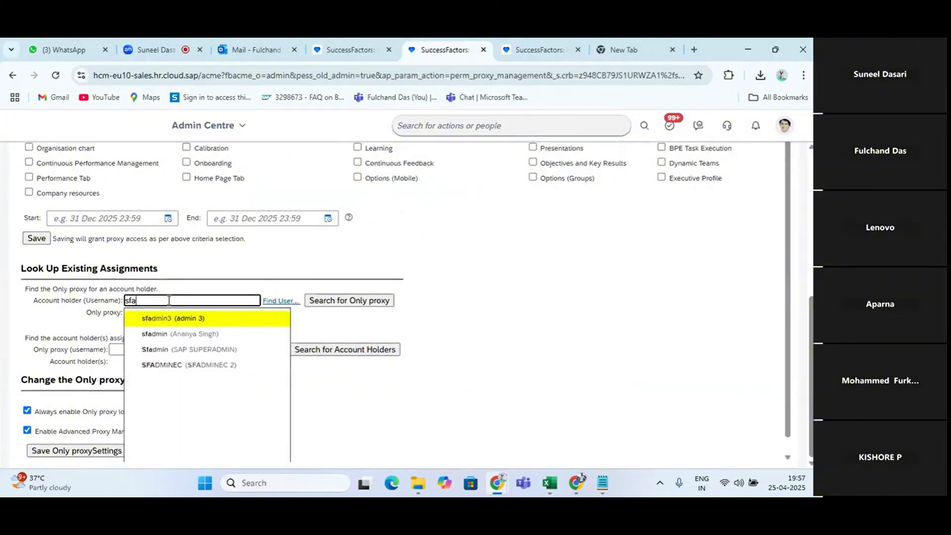
{"action": "type", "text": "sfa"}
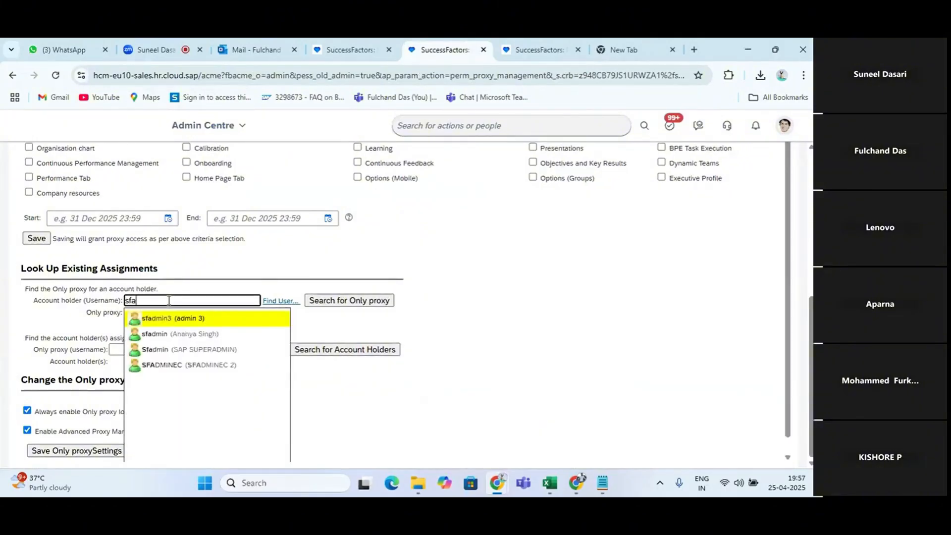
{"action": "type", "text": "dmin"}
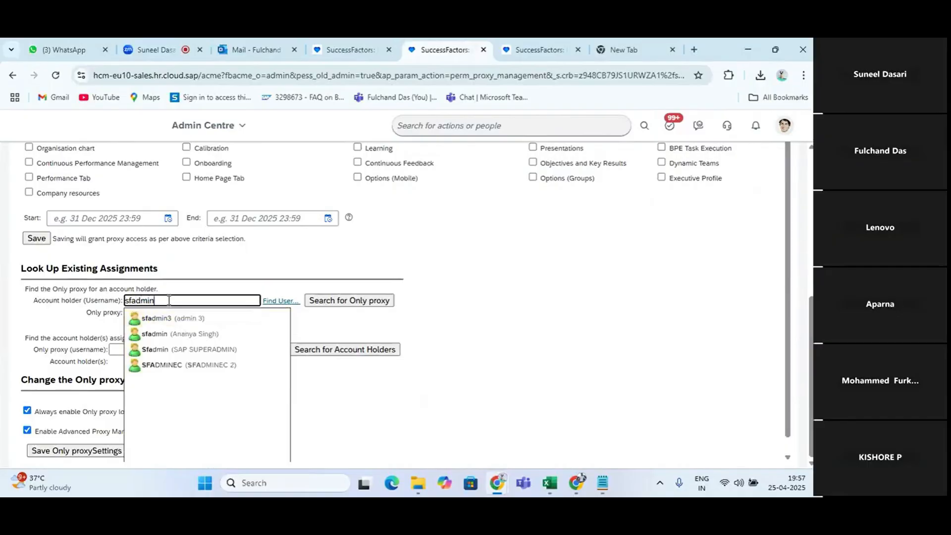
{"action": "left_click", "coordinate": [206, 334]}
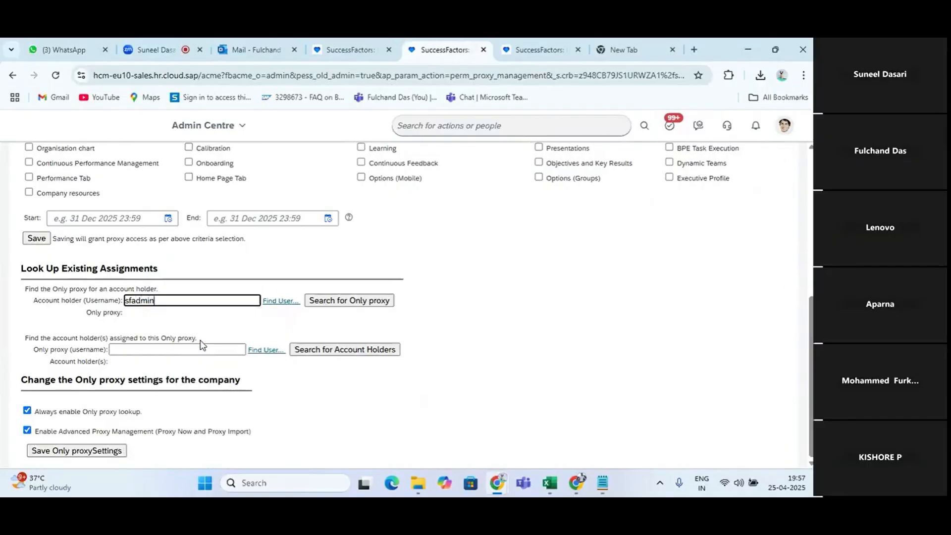
{"action": "left_click", "coordinate": [341, 303]}
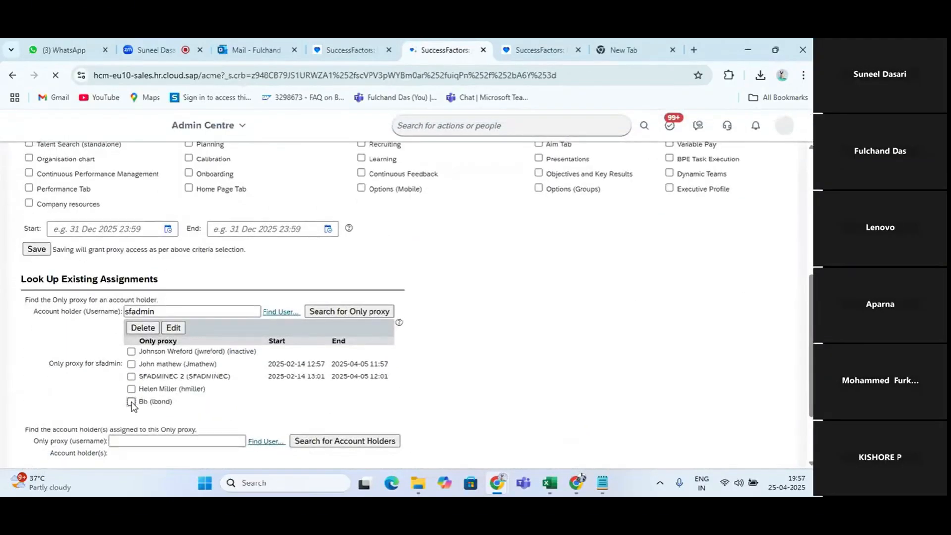
{"action": "left_click", "coordinate": [132, 401]}
{"action": "left_click", "coordinate": [142, 329]}
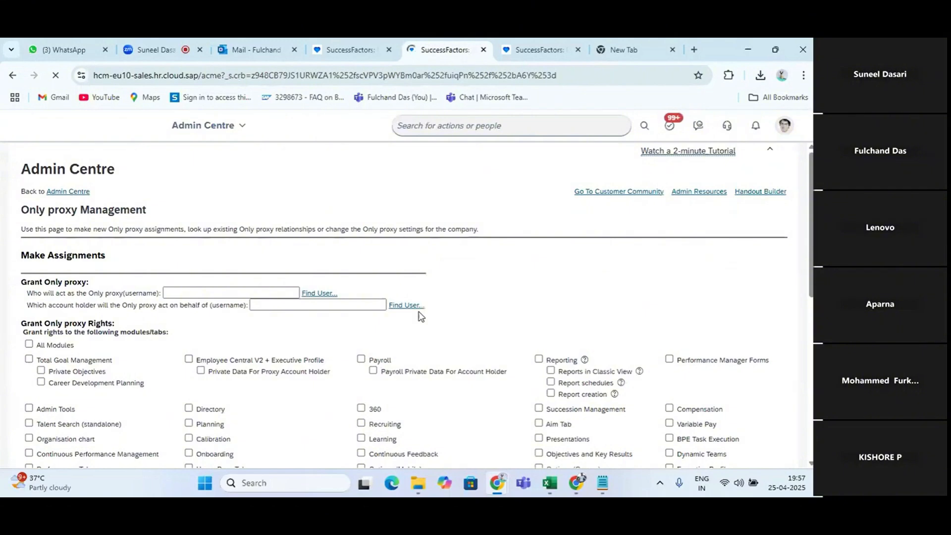
{"action": "left_click", "coordinate": [785, 126]}
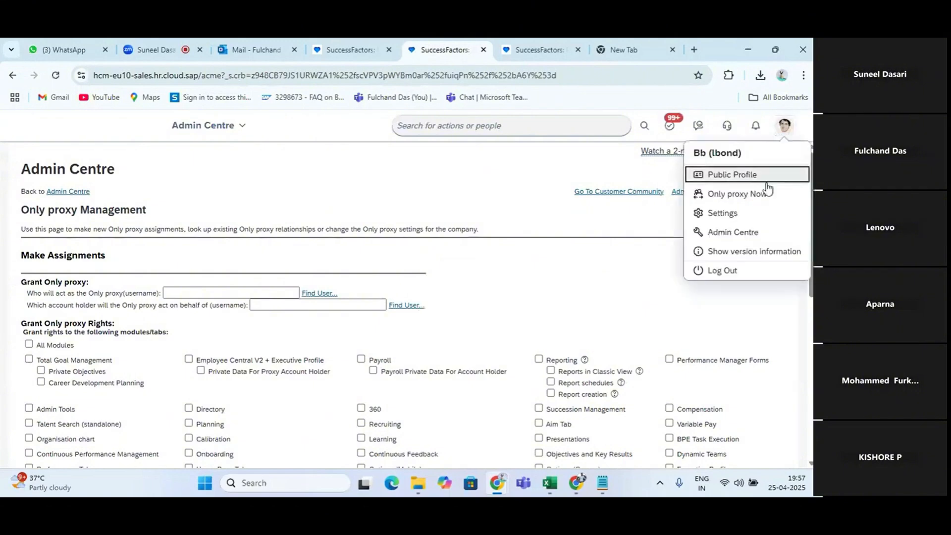
{"action": "left_click", "coordinate": [767, 192]}
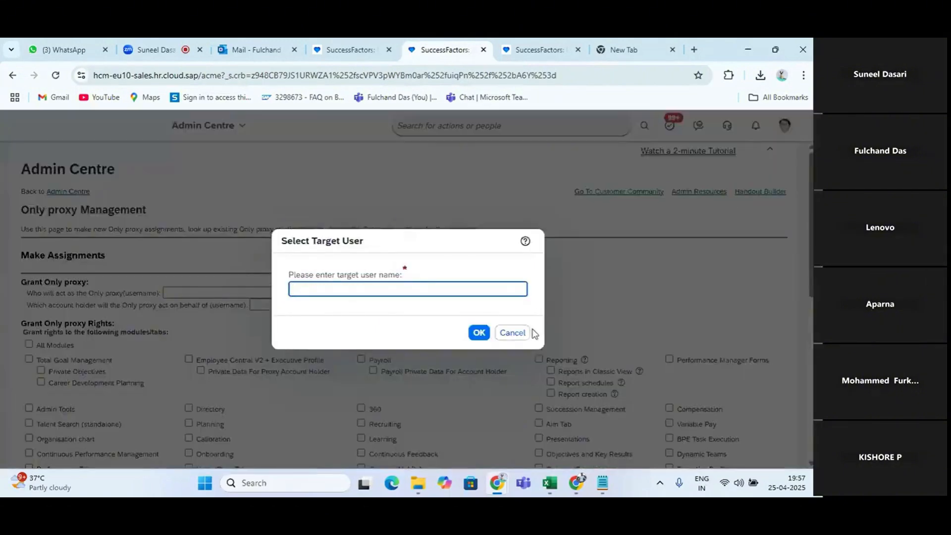
{"action": "left_click", "coordinate": [512, 333]}
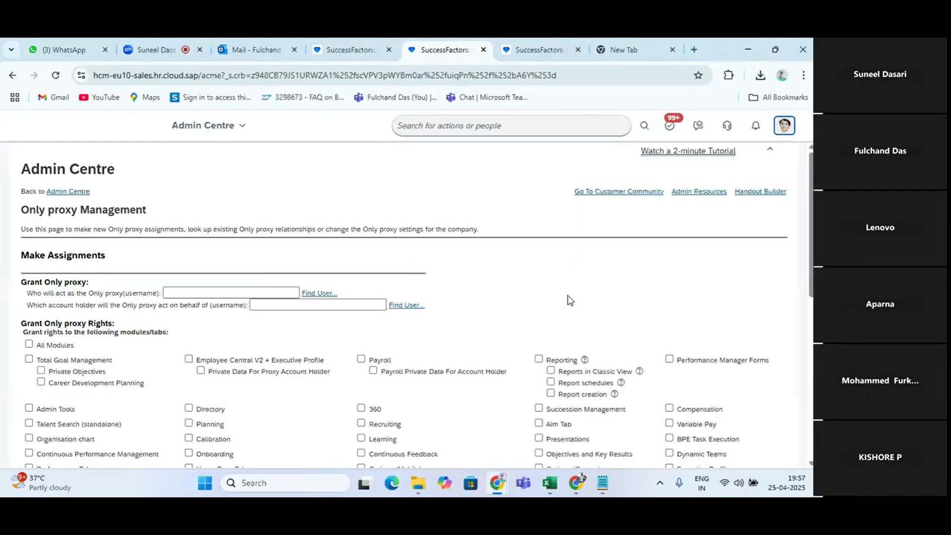
Go to the Only proxy section of the personal settings and open the Assign Only proxy form
{"action": "left_click", "coordinate": [781, 131]}
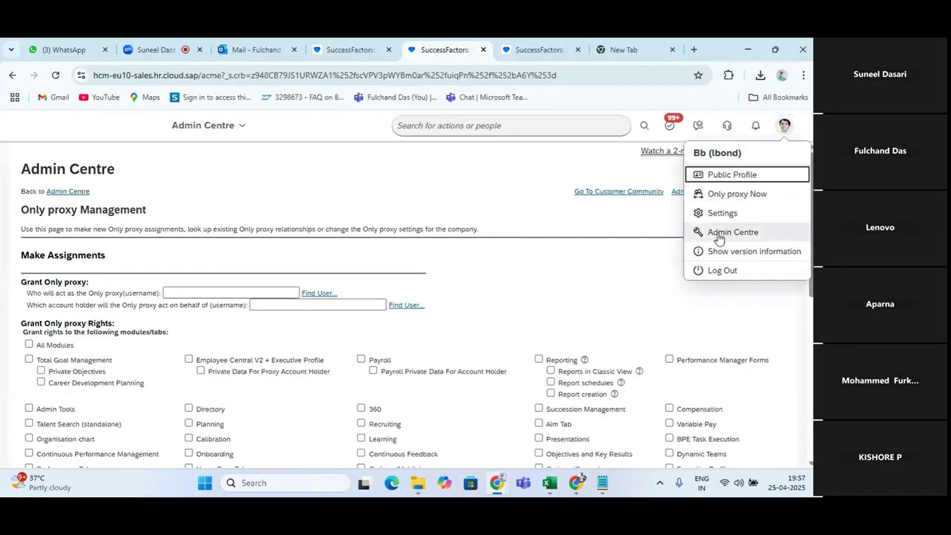
{"action": "left_click", "coordinate": [717, 213]}
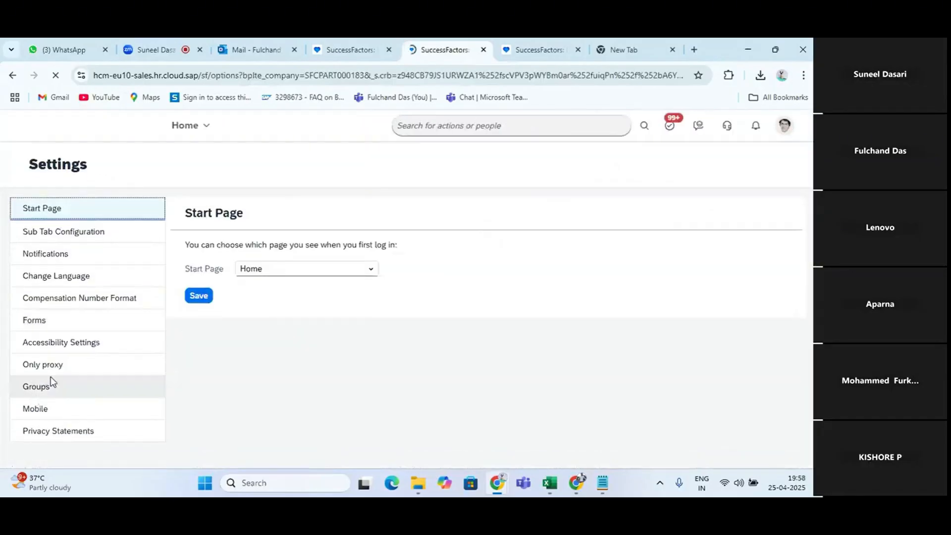
{"action": "left_click", "coordinate": [56, 373]}
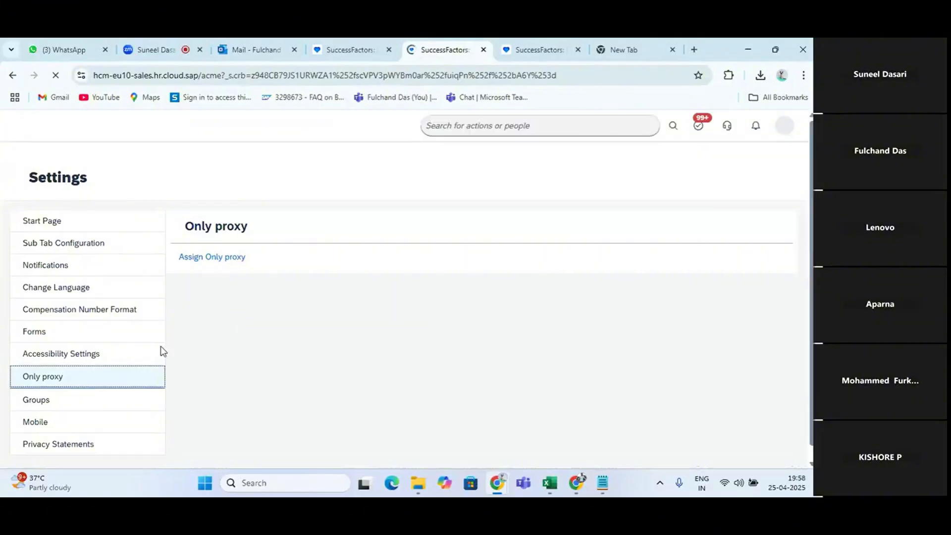
{"action": "left_click", "coordinate": [230, 247]}
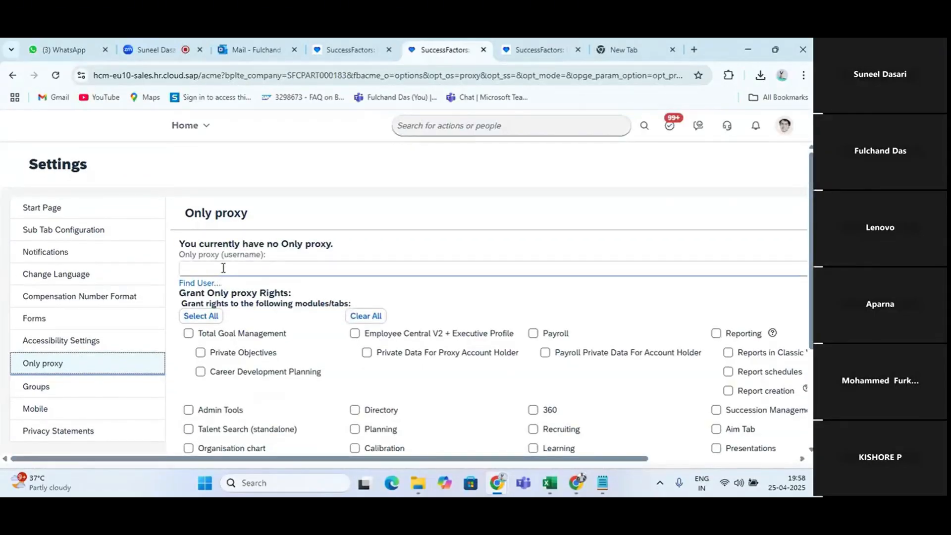
Enter sfadmin as the username of the Only proxy for the logged-in account
{"action": "left_click", "coordinate": [223, 268]}
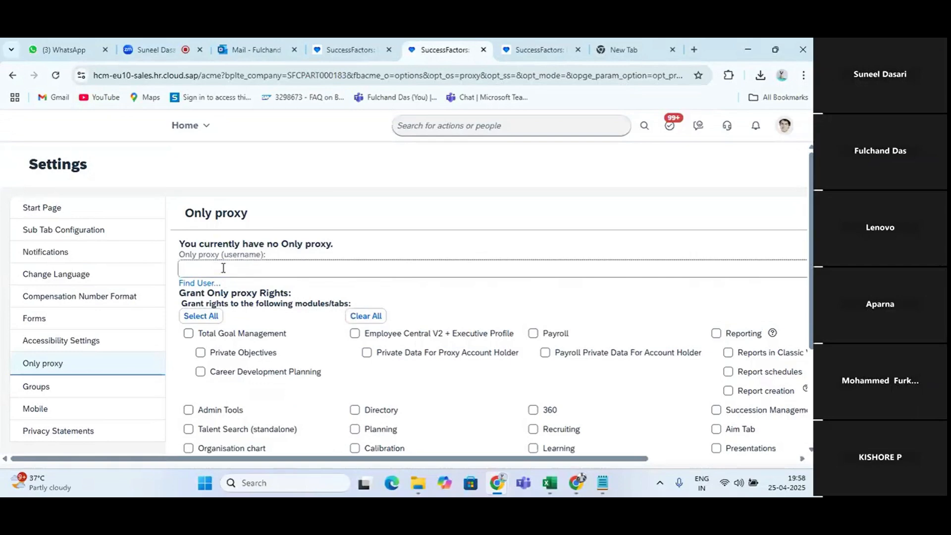
{"action": "type", "text": "sfadm"}
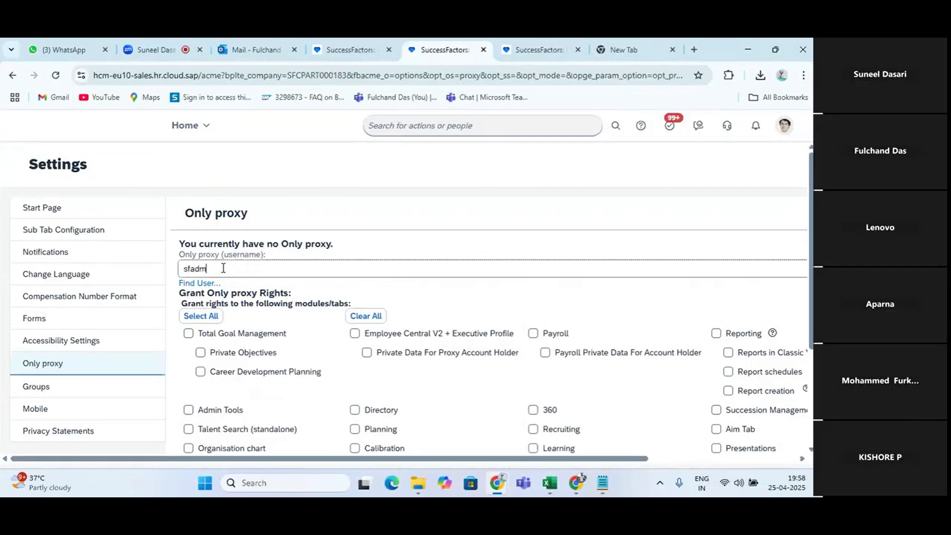
{"action": "type", "text": "in"}
{"action": "scroll", "coordinate": [255, 304], "scroll_direction": "right", "scroll_amount": 4}
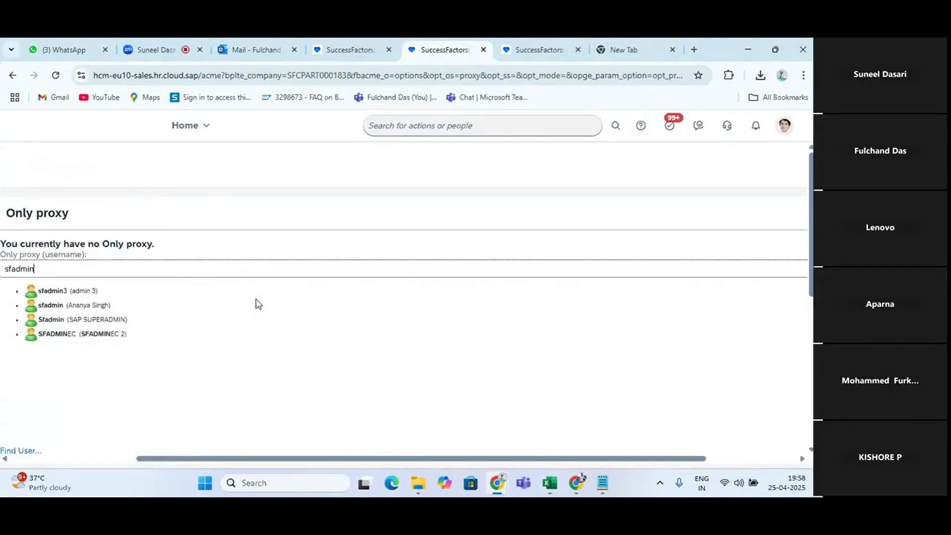
{"action": "left_click", "coordinate": [255, 303]}
{"action": "scroll", "coordinate": [147, 324], "scroll_direction": "down", "scroll_amount": 2}
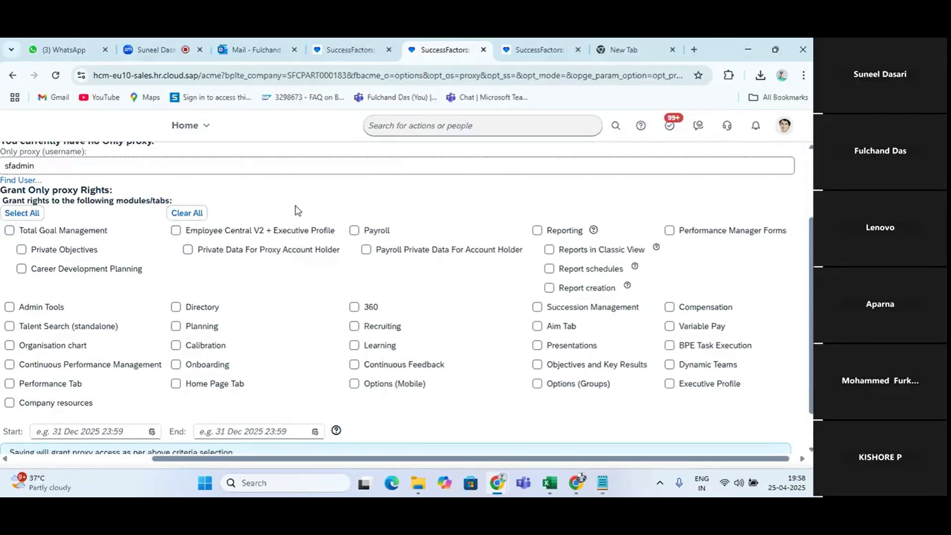
Grant rights to Employee Central V2 + Executive Profile and Payroll, including the private account holder data of both
{"action": "left_click", "coordinate": [176, 231]}
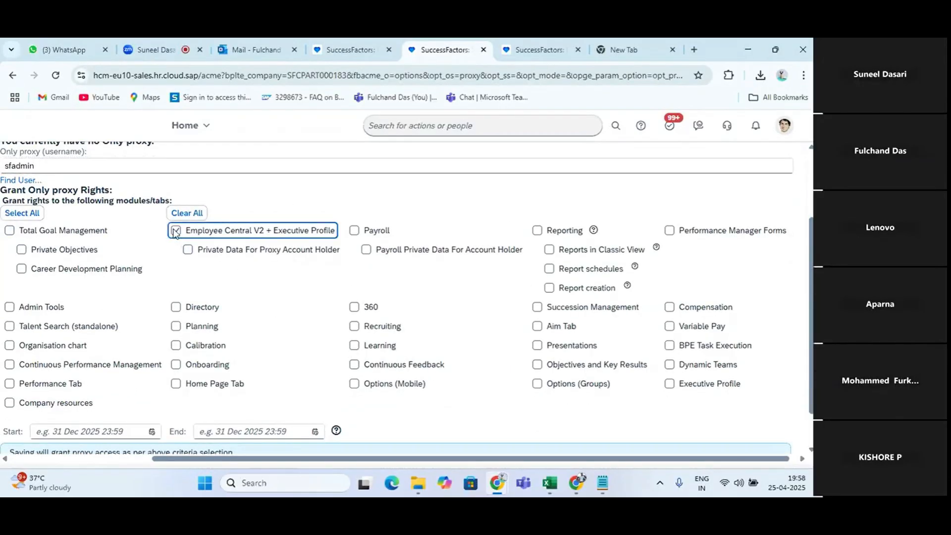
{"action": "left_click", "coordinate": [190, 252]}
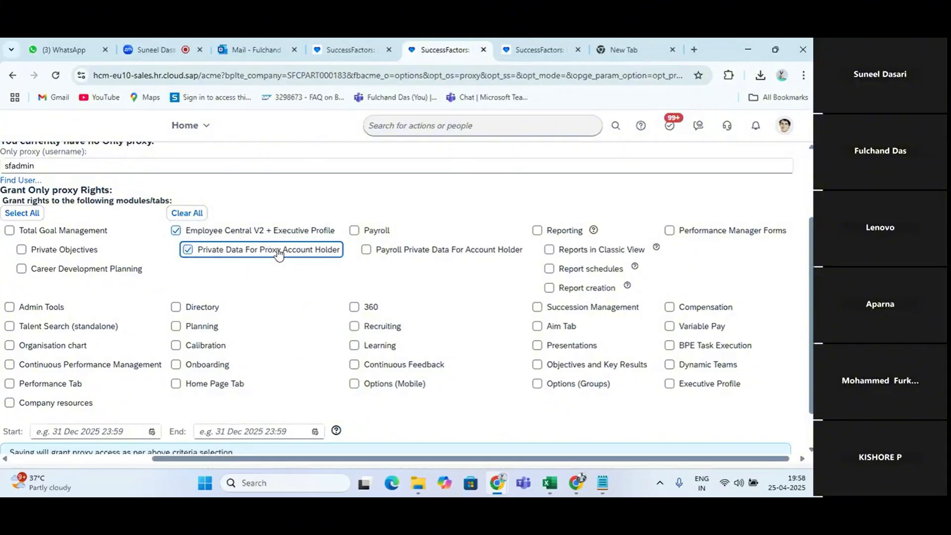
{"action": "left_click", "coordinate": [355, 231]}
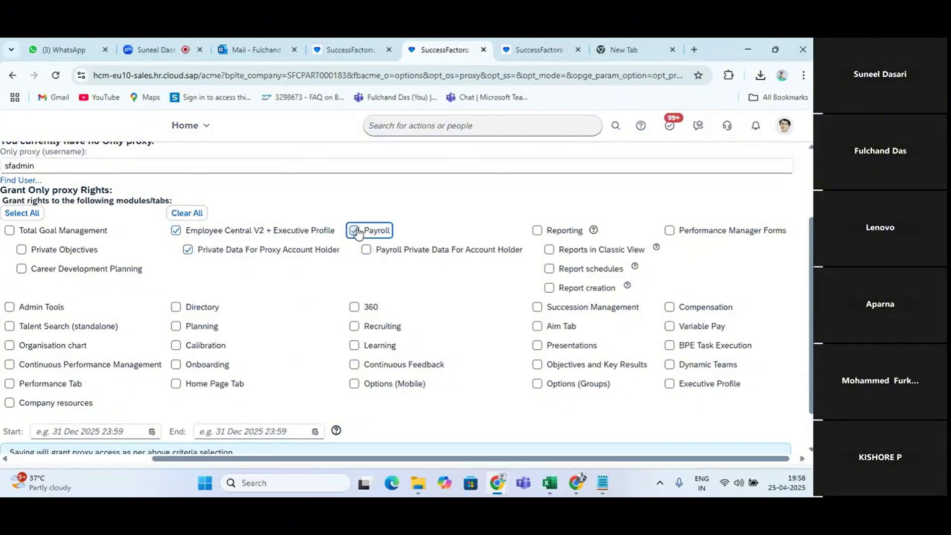
{"action": "left_click", "coordinate": [366, 249]}
Save the assignment and confirm sfadmin as the account's Only proxy
{"action": "scroll", "coordinate": [231, 333], "scroll_direction": "down", "scroll_amount": 1}
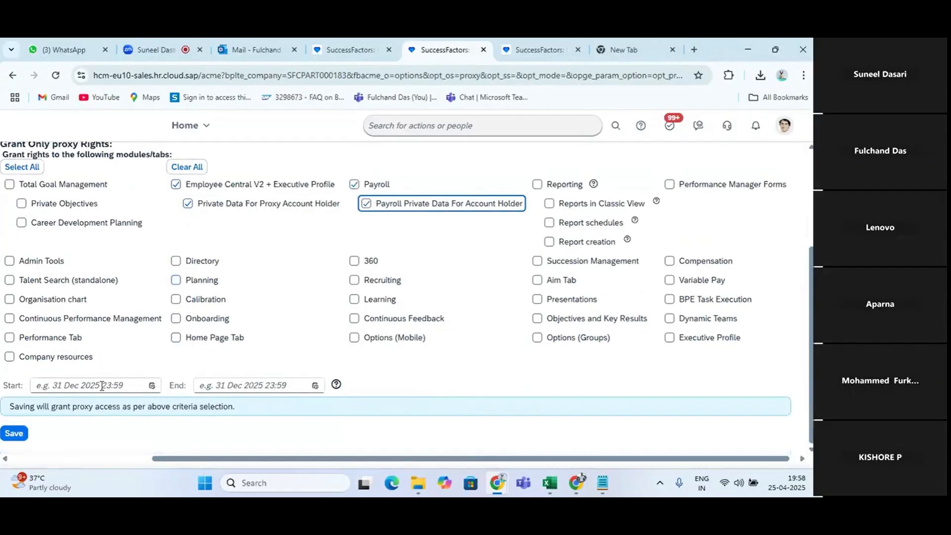
{"action": "left_click", "coordinate": [15, 434]}
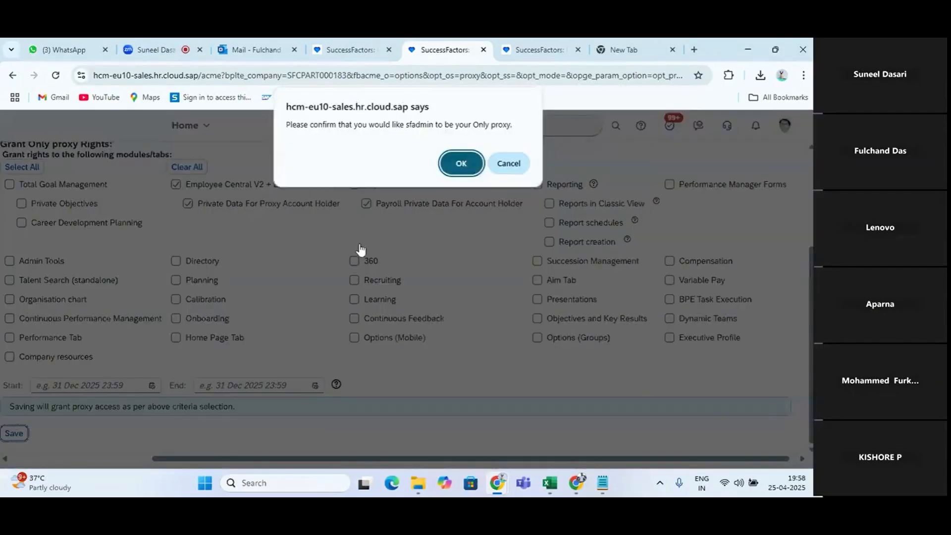
{"action": "left_click", "coordinate": [458, 161]}
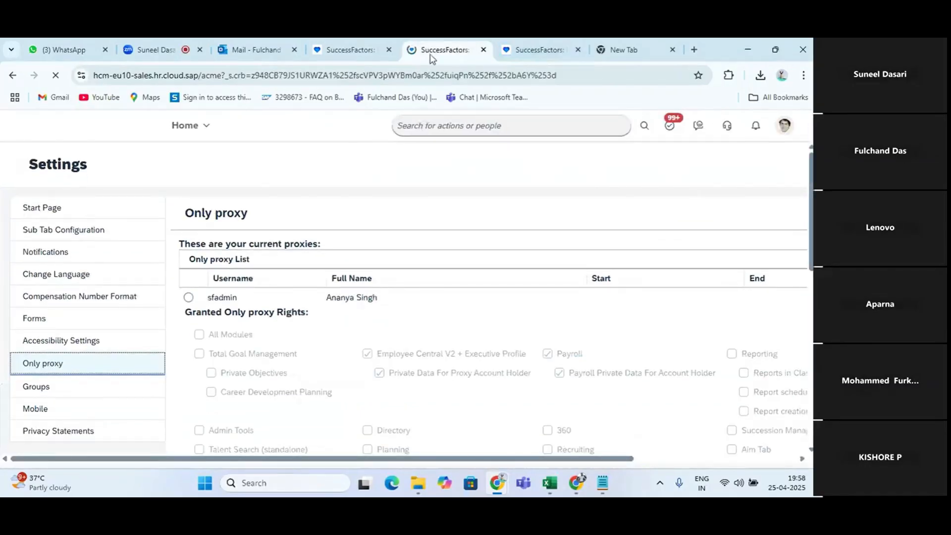
{"action": "left_click", "coordinate": [525, 49]}
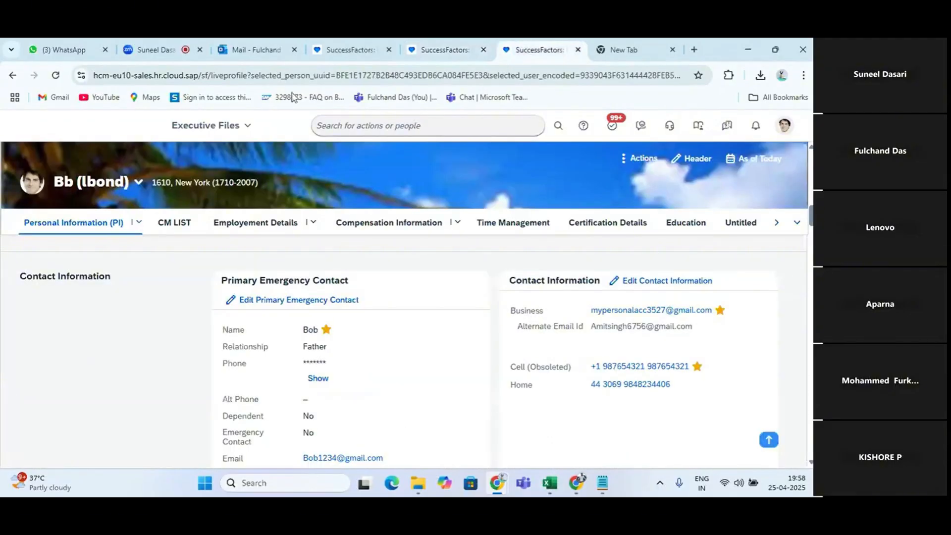
{"action": "left_click", "coordinate": [359, 127]}
{"action": "type", "text": "on"}
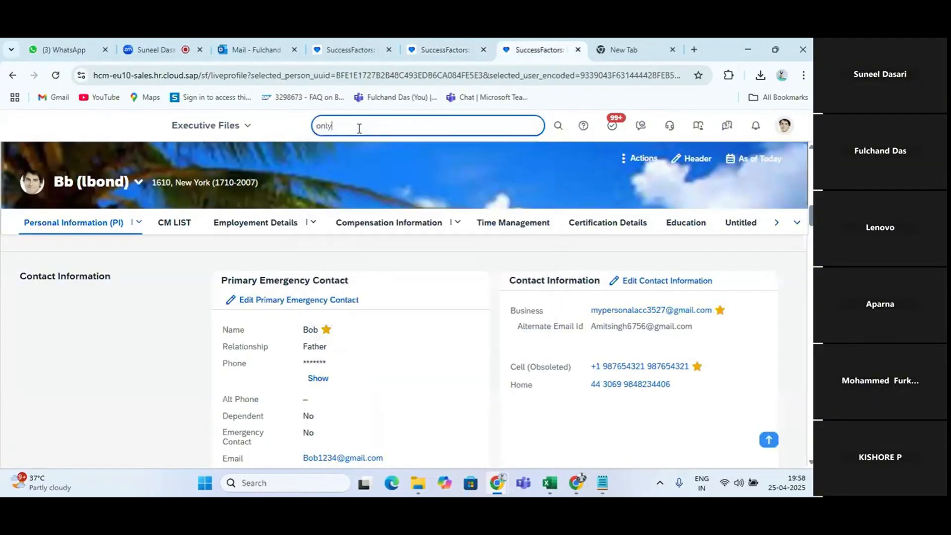
{"action": "type", "text": "ly"}
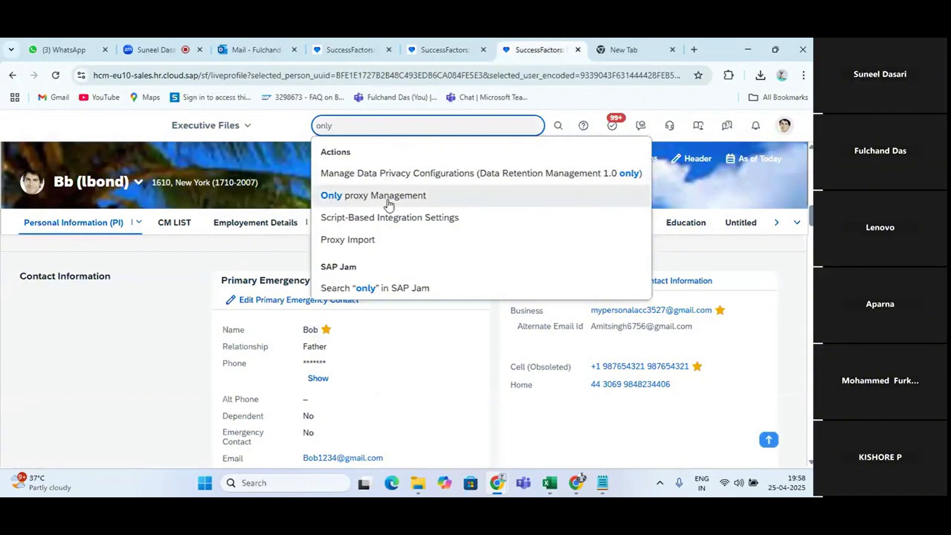
{"action": "left_click", "coordinate": [388, 203]}
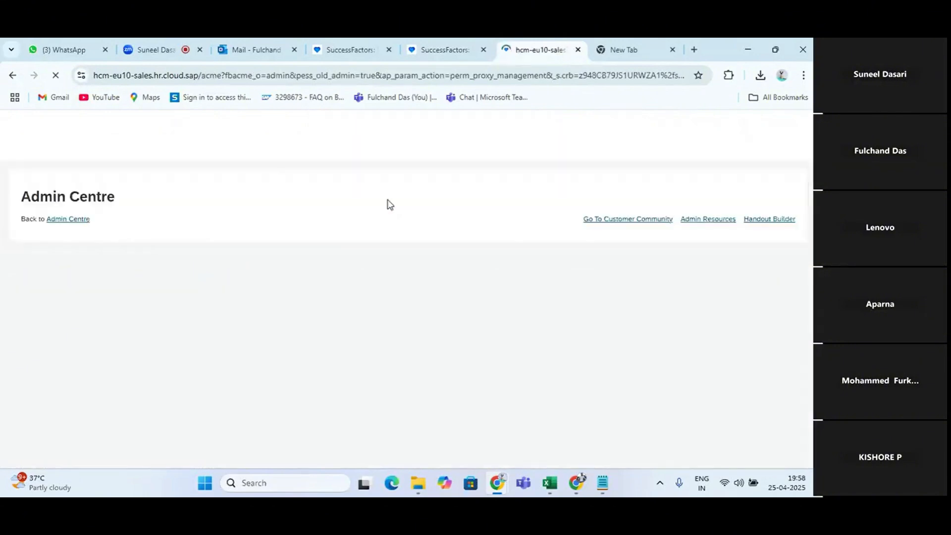
{"action": "scroll", "coordinate": [242, 322], "scroll_direction": "down", "scroll_amount": 6}
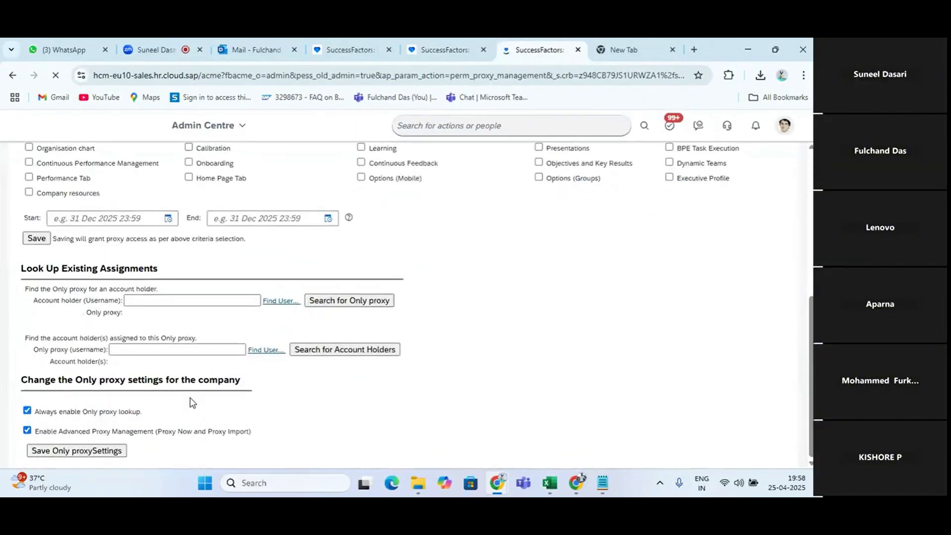
{"action": "left_click", "coordinate": [146, 300]}
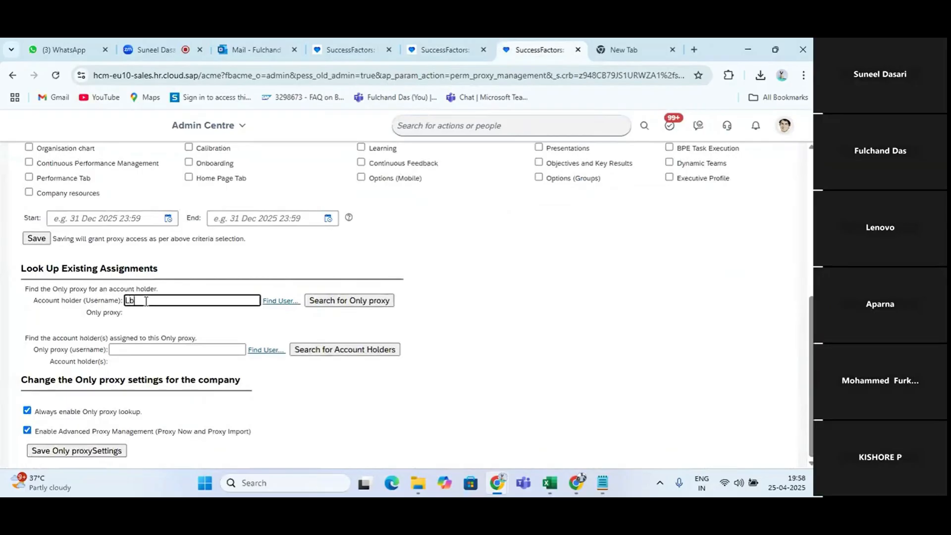
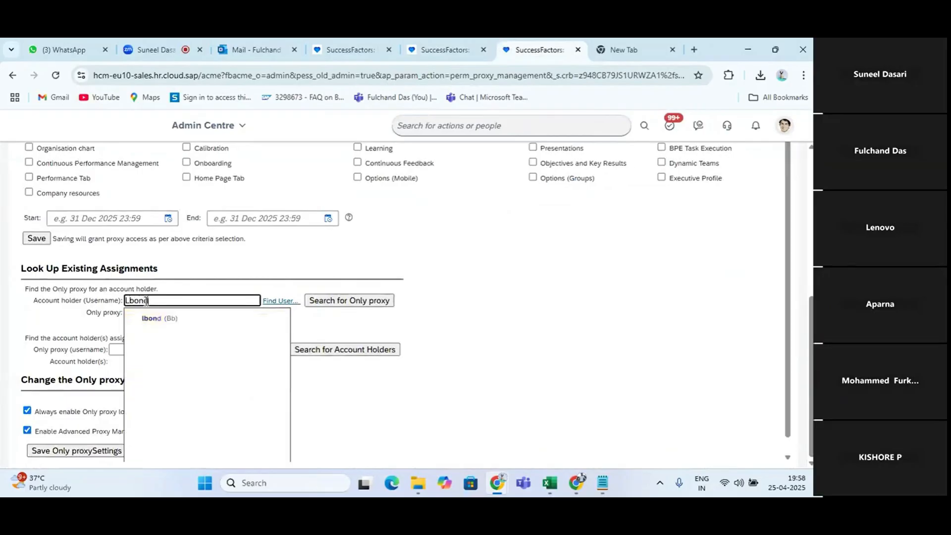
{"action": "left_click", "coordinate": [165, 321]}
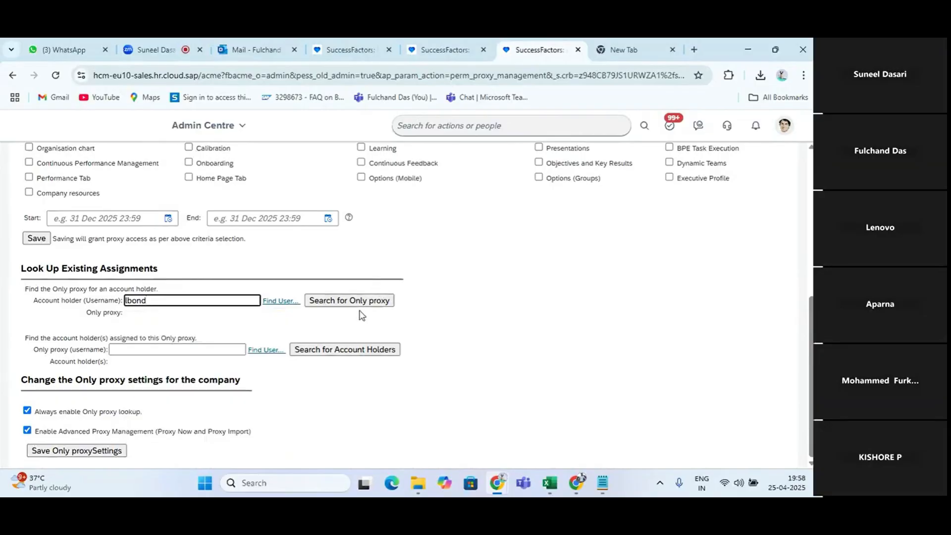
{"action": "left_click", "coordinate": [356, 302]}
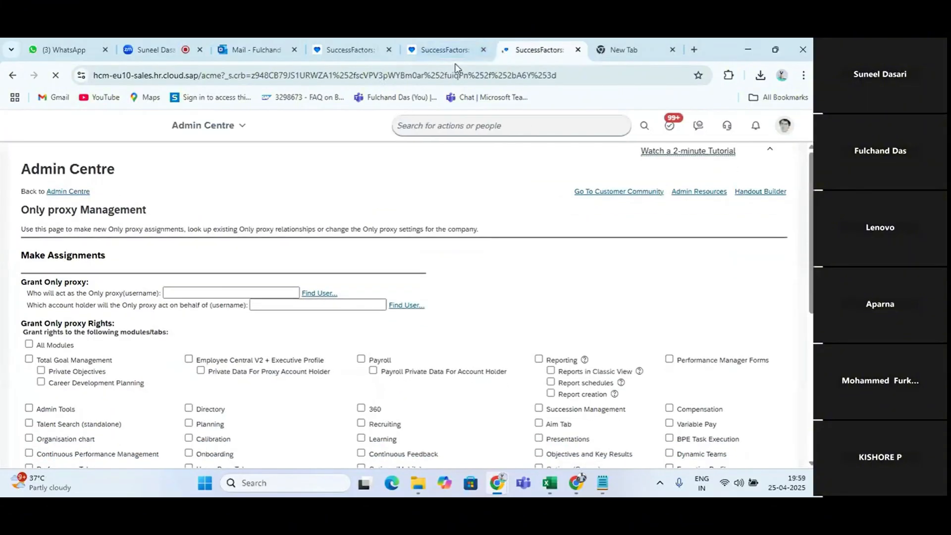
{"action": "left_click", "coordinate": [452, 50]}
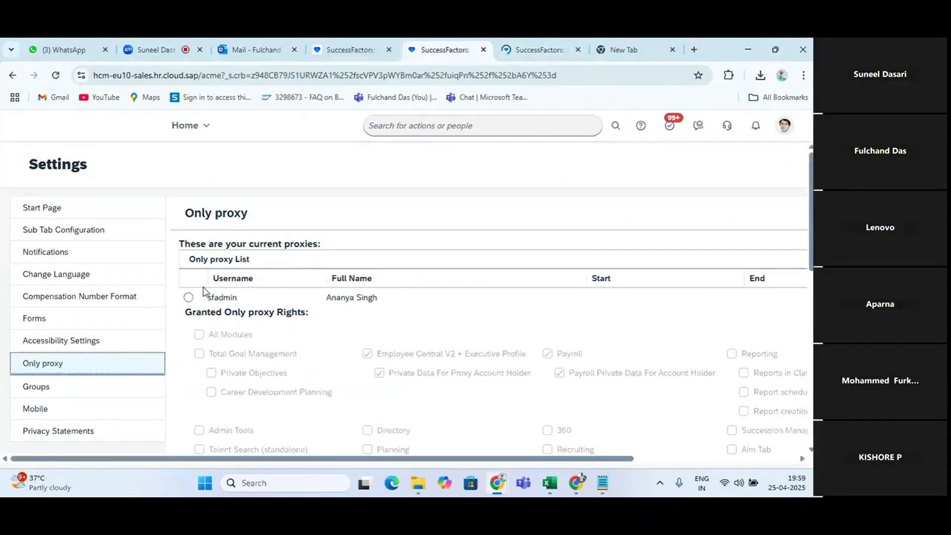
{"action": "left_click", "coordinate": [332, 264]}
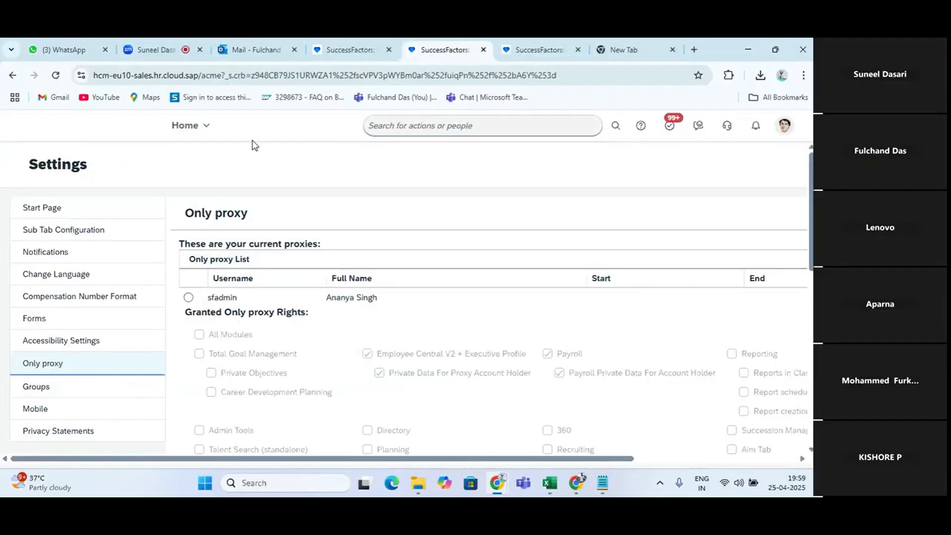
{"action": "left_click", "coordinate": [55, 74]}
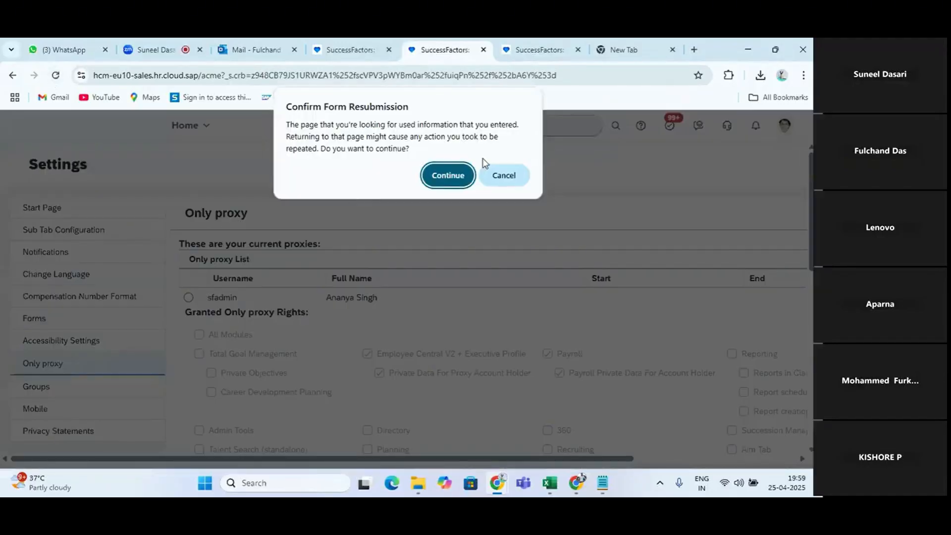
{"action": "left_click", "coordinate": [447, 175]}
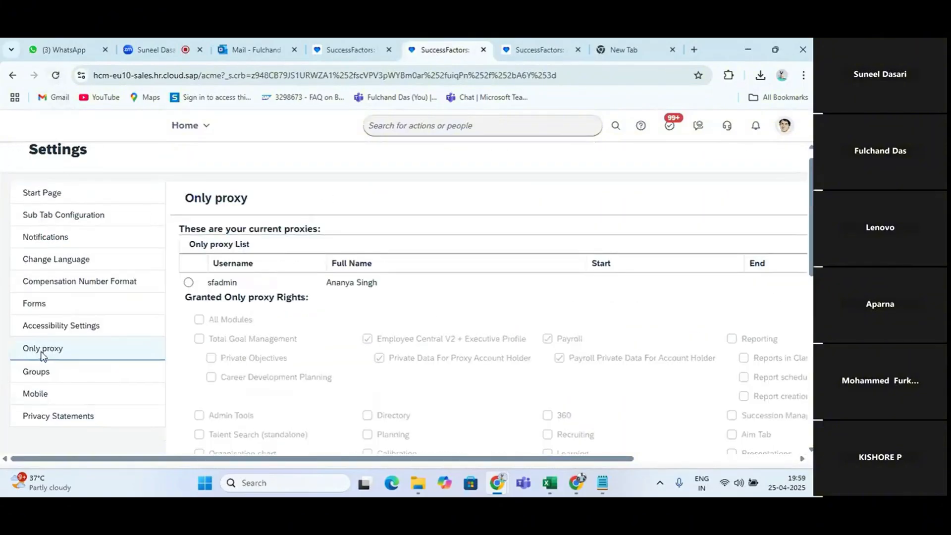
{"action": "left_click", "coordinate": [784, 125]}
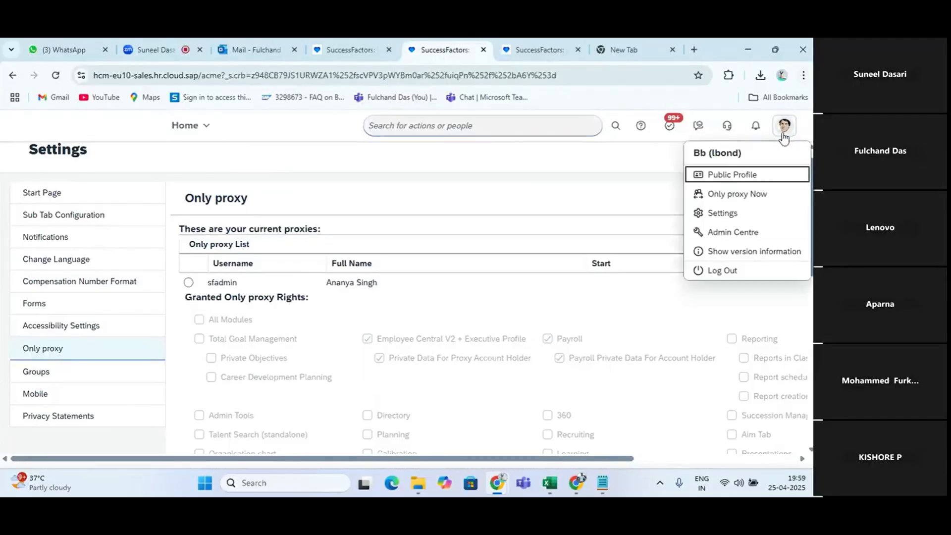
{"action": "left_click", "coordinate": [739, 218]}
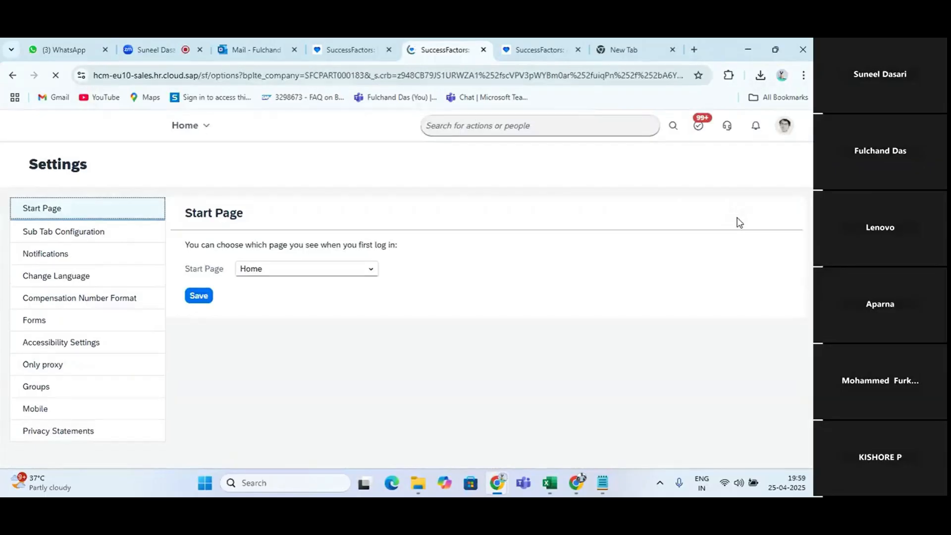
{"action": "left_click", "coordinate": [59, 374]}
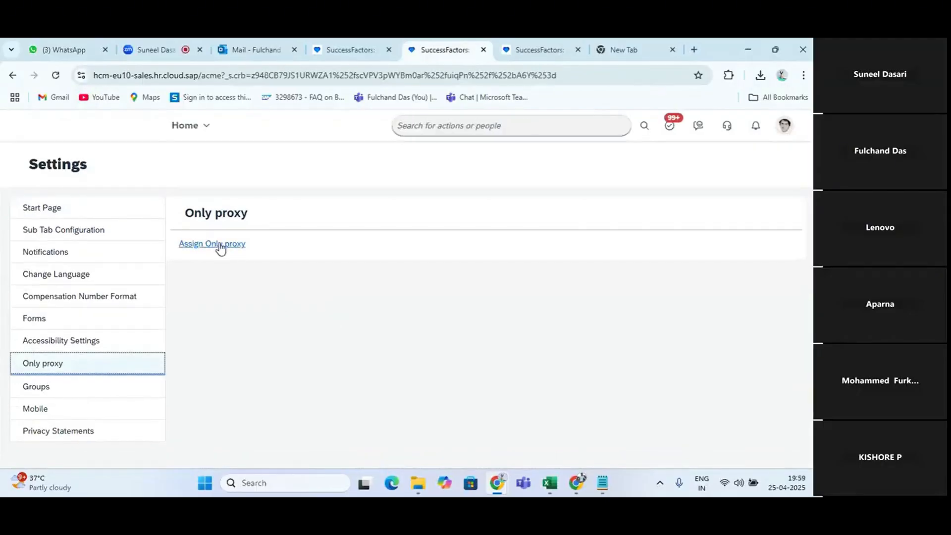
{"action": "left_click", "coordinate": [220, 249]}
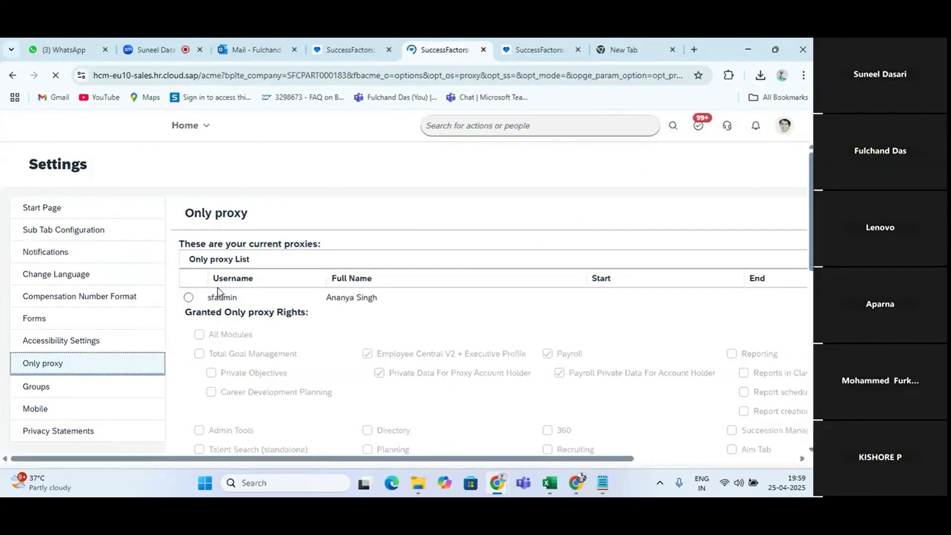
Select the sfadmin entry in the Only proxy list and review its granted module rights and the form for adding a proxy
{"action": "left_click", "coordinate": [188, 297]}
{"action": "scroll", "coordinate": [360, 338], "scroll_direction": "down", "scroll_amount": 4}
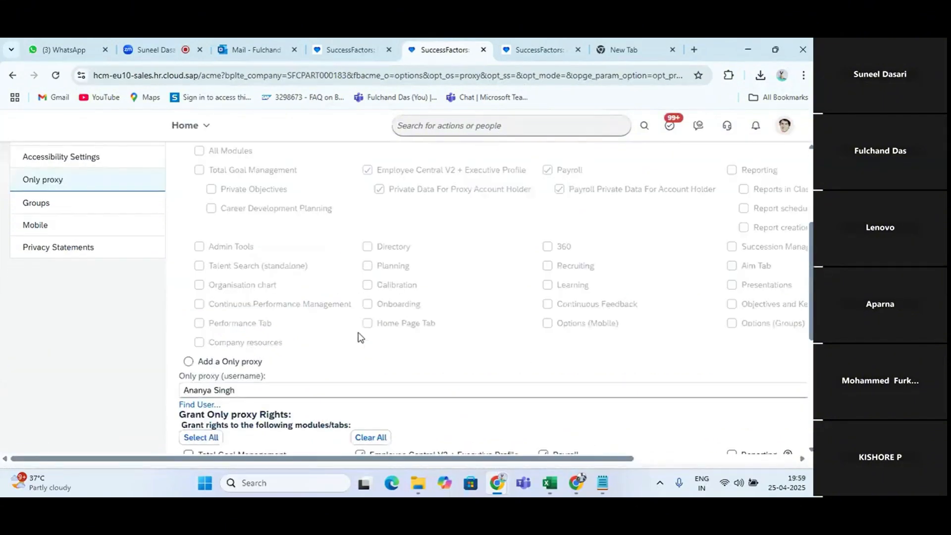
{"action": "scroll", "coordinate": [360, 338], "scroll_direction": "down", "scroll_amount": 4}
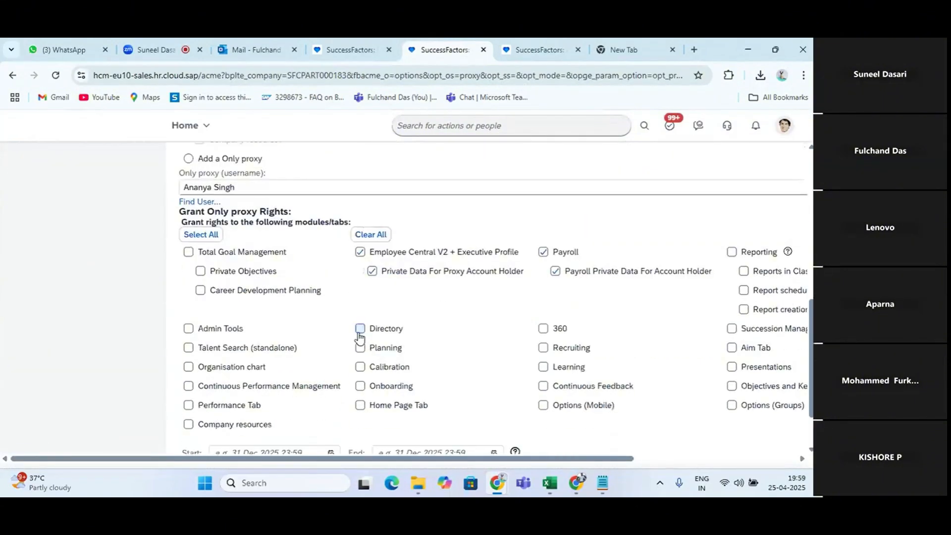
{"action": "scroll", "coordinate": [360, 338], "scroll_direction": "down", "scroll_amount": 2}
{"action": "scroll", "coordinate": [360, 338], "scroll_direction": "up", "scroll_amount": 7}
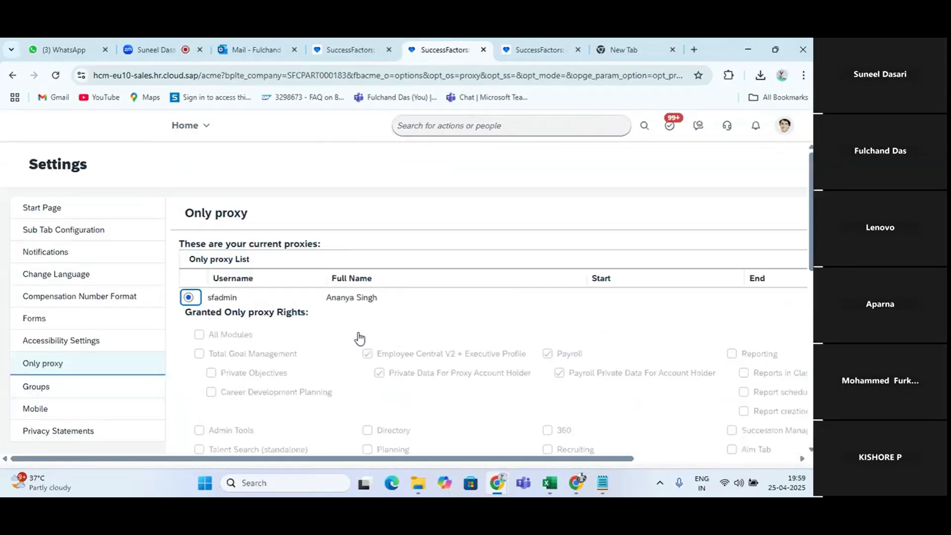
{"action": "scroll", "coordinate": [360, 338], "scroll_direction": "down", "scroll_amount": 2}
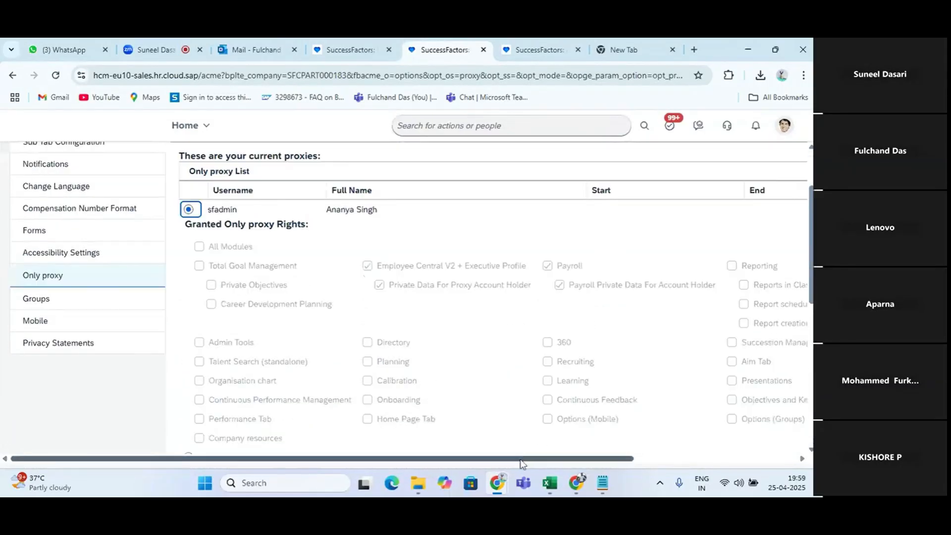
{"action": "scroll", "coordinate": [577, 448], "scroll_direction": "right", "scroll_amount": 3}
{"action": "scroll", "coordinate": [723, 435], "scroll_direction": "left", "scroll_amount": 3}
{"action": "left_click", "coordinate": [555, 42]}
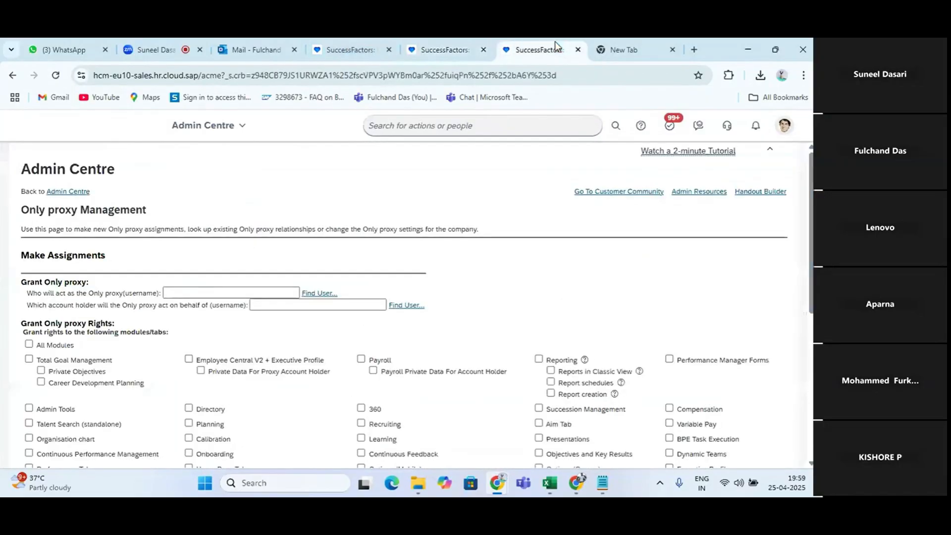
{"action": "scroll", "coordinate": [293, 351], "scroll_direction": "down", "scroll_amount": 4}
{"action": "left_click", "coordinate": [337, 377]}
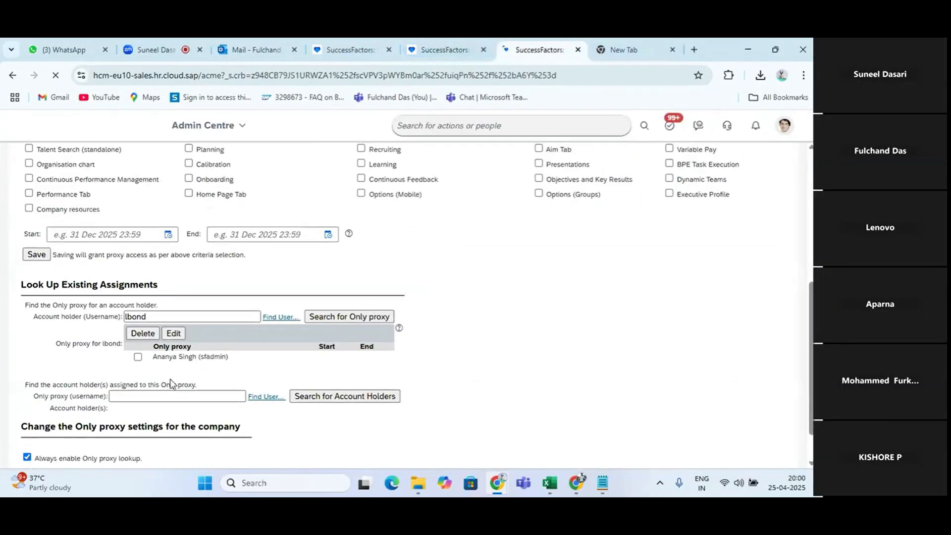
{"action": "left_click", "coordinate": [139, 357]}
{"action": "left_click", "coordinate": [147, 335]}
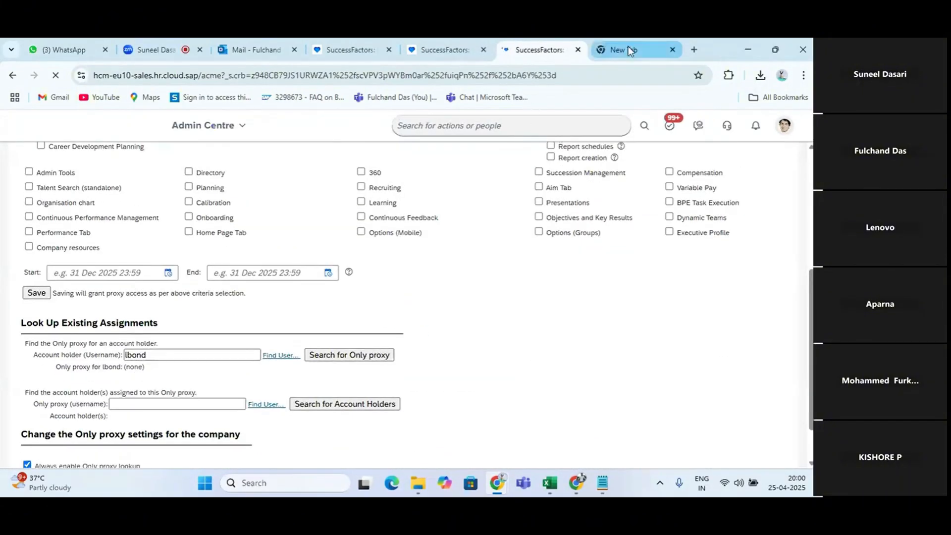
{"action": "left_click", "coordinate": [431, 50]}
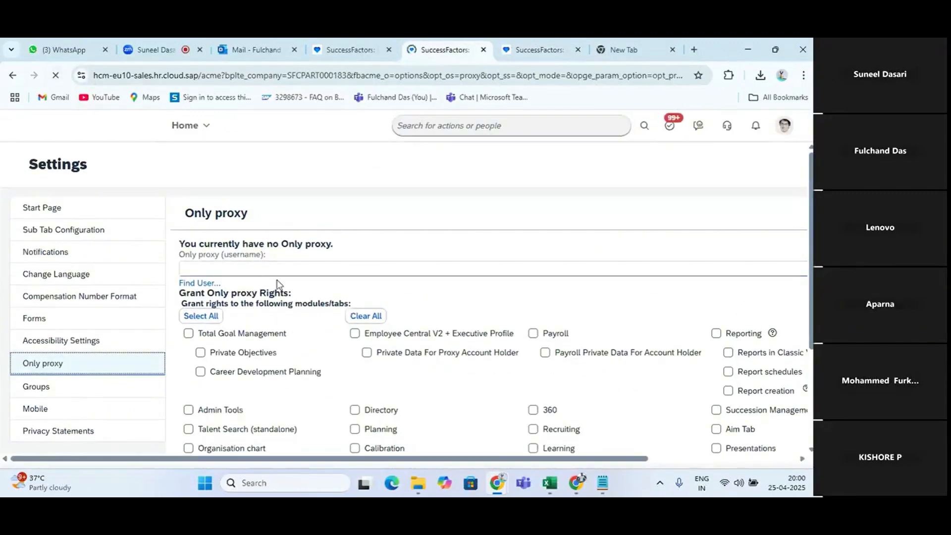
{"action": "left_click", "coordinate": [262, 266]}
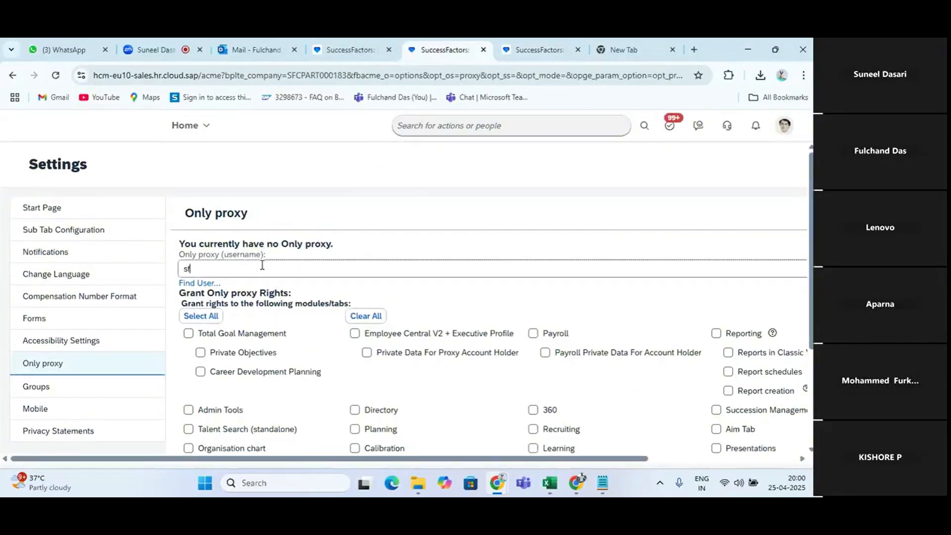
{"action": "type", "text": "sfadmin"}
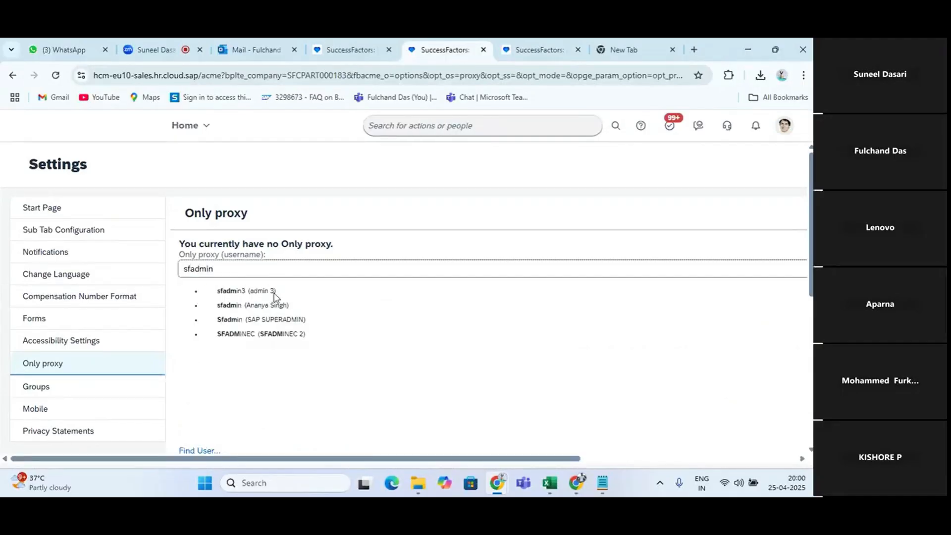
{"action": "scroll", "coordinate": [251, 313], "scroll_direction": "right", "scroll_amount": 3}
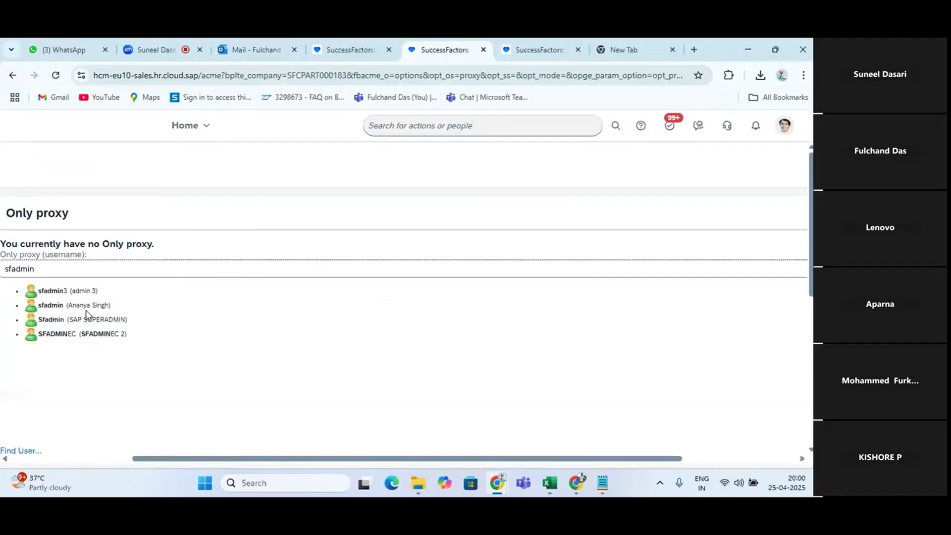
{"action": "left_click", "coordinate": [100, 306]}
Grant the proxy rights to all modules and tabs
{"action": "scroll", "coordinate": [267, 337], "scroll_direction": "down", "scroll_amount": 3}
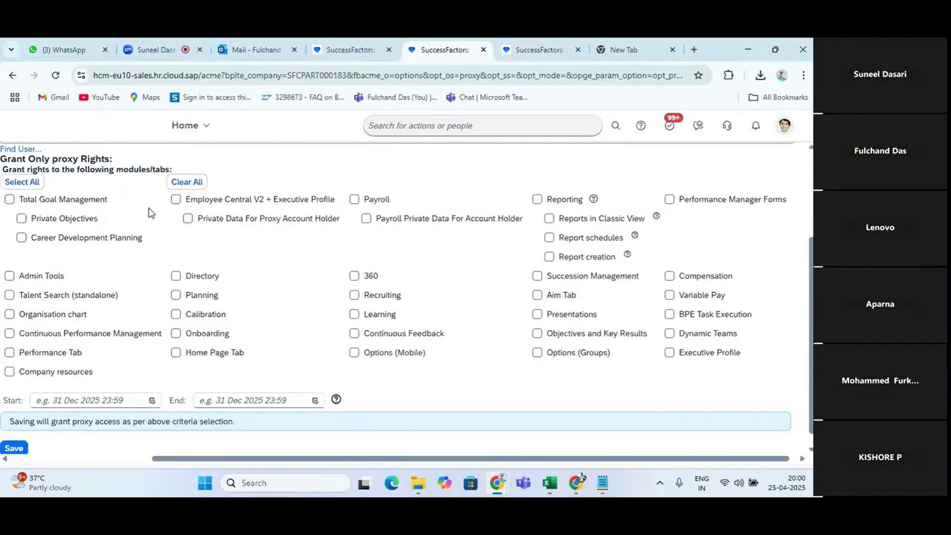
{"action": "scroll", "coordinate": [127, 248], "scroll_direction": "up", "scroll_amount": 1}
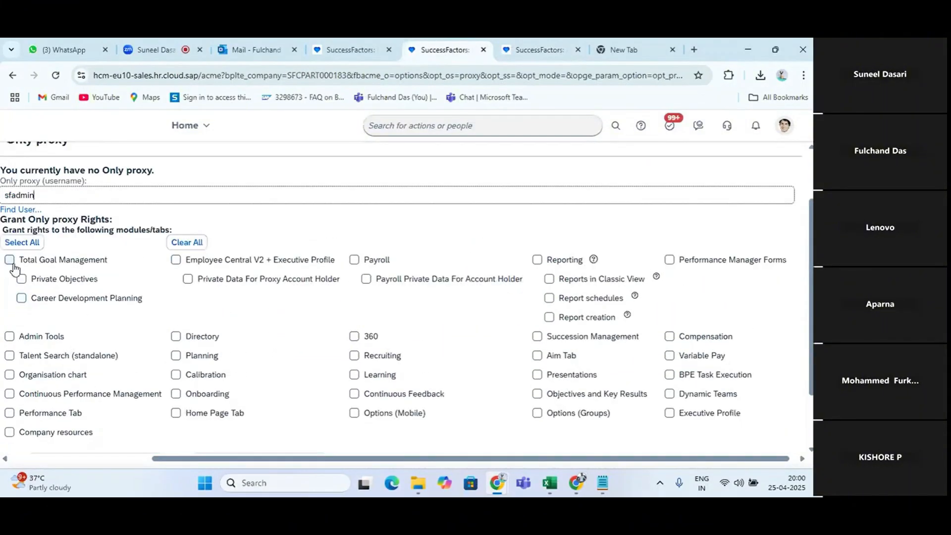
{"action": "left_click_drag", "start_coordinate": [28, 272], "coordinate": [59, 449]}
{"action": "left_click", "coordinate": [202, 458]}
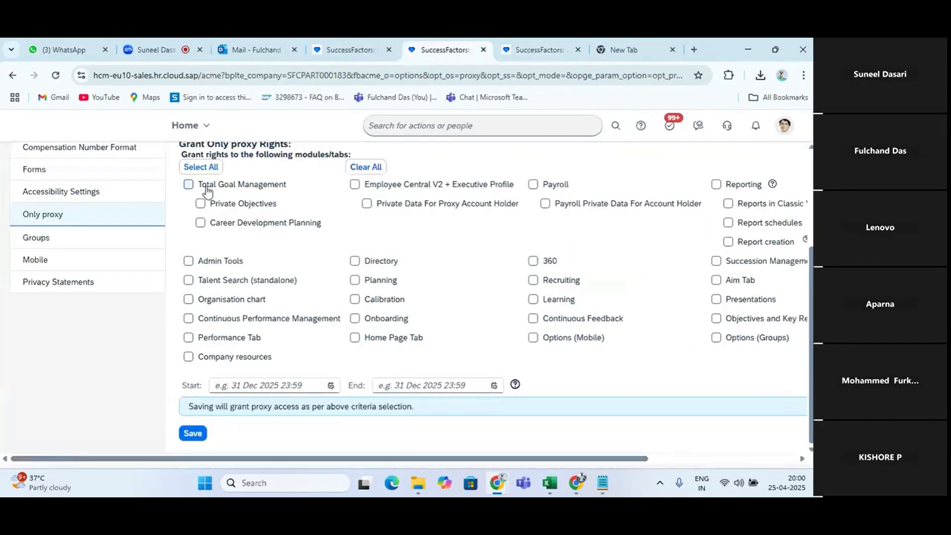
{"action": "scroll", "coordinate": [211, 195], "scroll_direction": "up", "scroll_amount": 1}
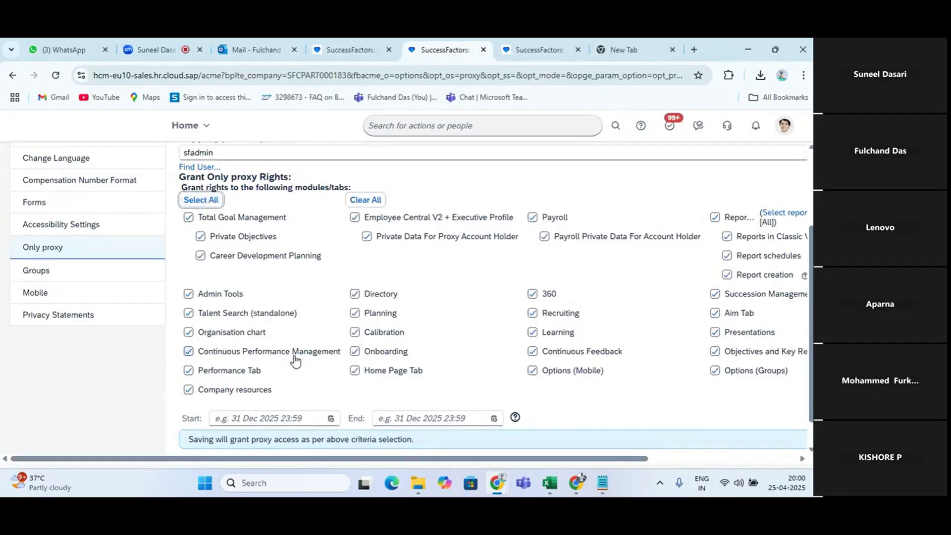
Set the start of the proxy access to 30 Apr 2025 12:00
{"action": "scroll", "coordinate": [293, 356], "scroll_direction": "down", "scroll_amount": 1}
{"action": "left_click", "coordinate": [331, 387]}
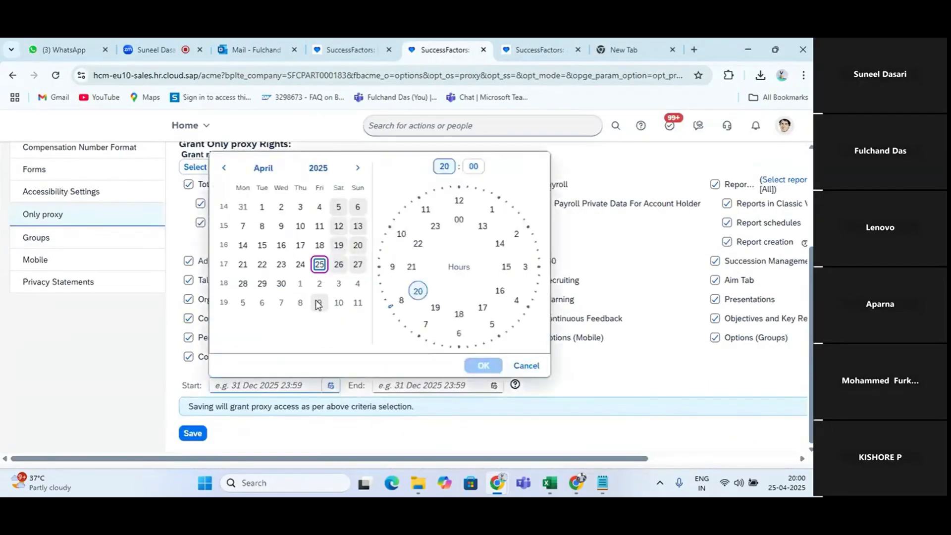
{"action": "left_click", "coordinate": [279, 286]}
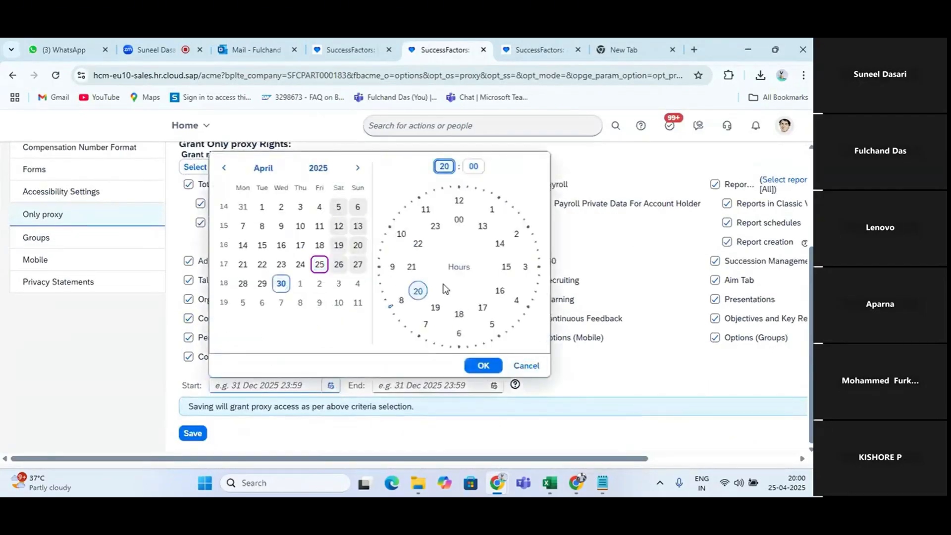
{"action": "type", "text": "15"}
{"action": "left_click", "coordinate": [458, 206]}
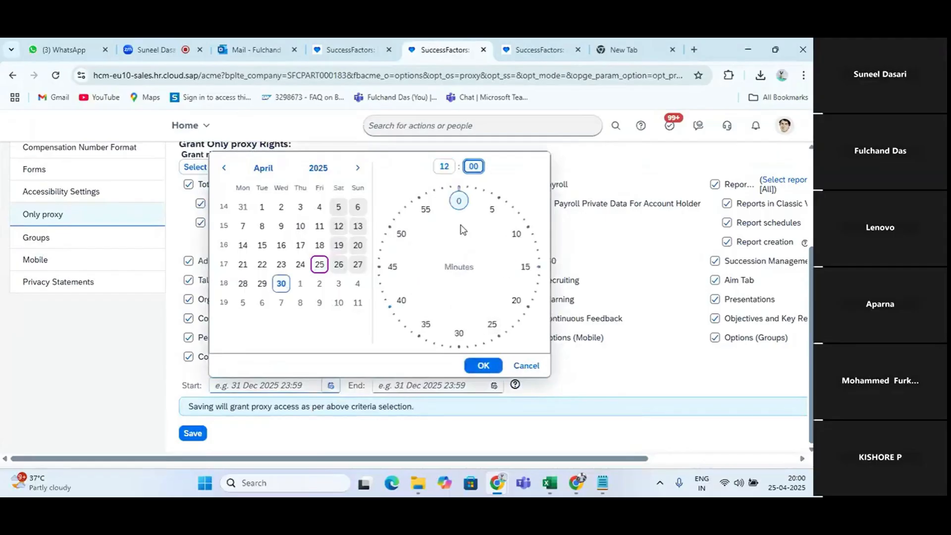
{"action": "left_click", "coordinate": [484, 366]}
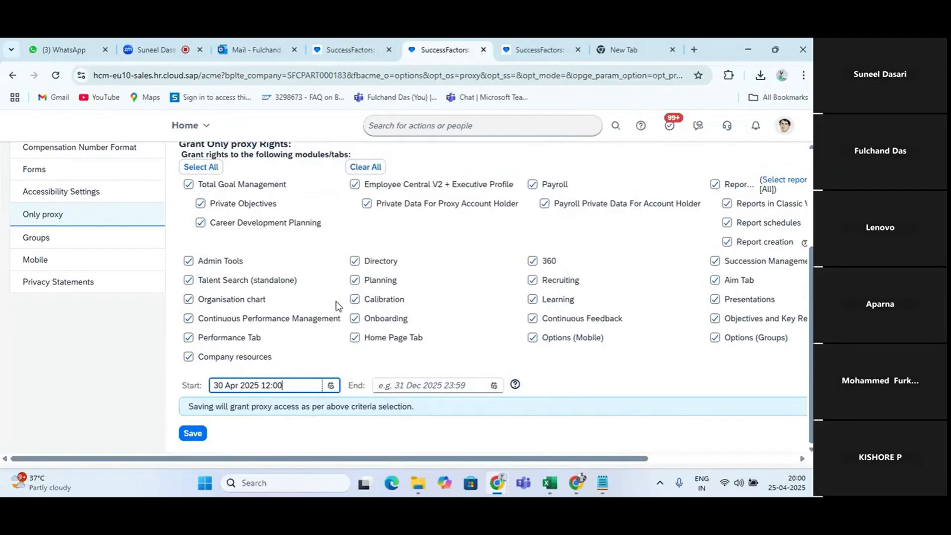
Set the end of the proxy access to 5 May 2025 20:00
{"action": "left_click", "coordinate": [496, 385]}
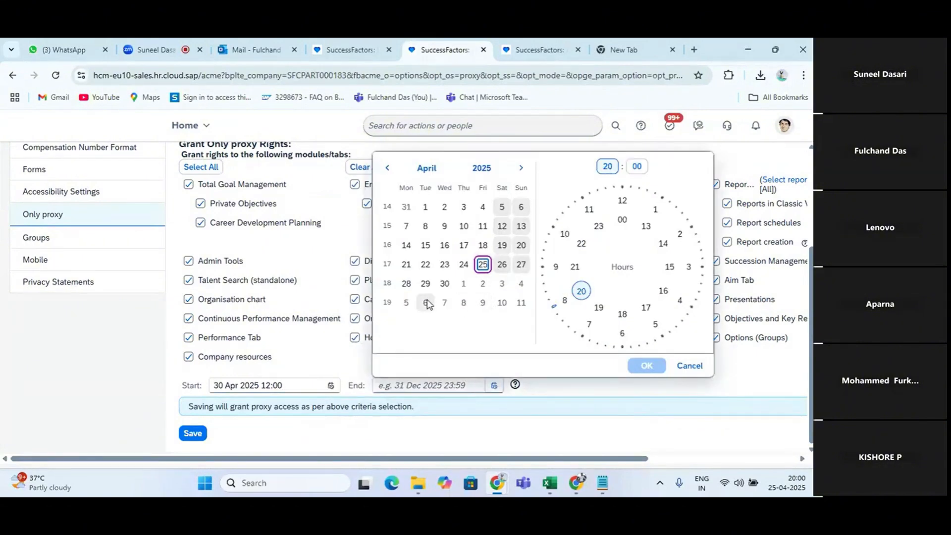
{"action": "left_click", "coordinate": [406, 303]}
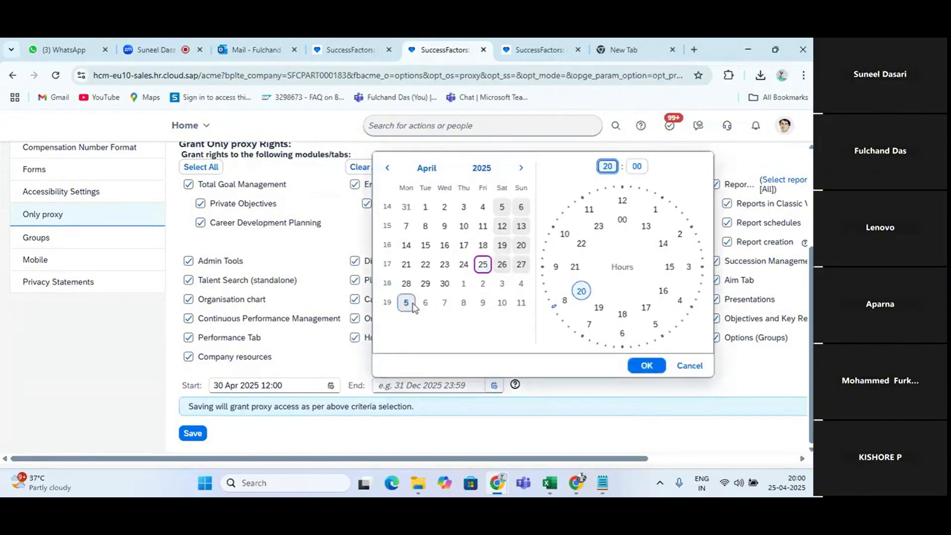
{"action": "left_click", "coordinate": [647, 365]}
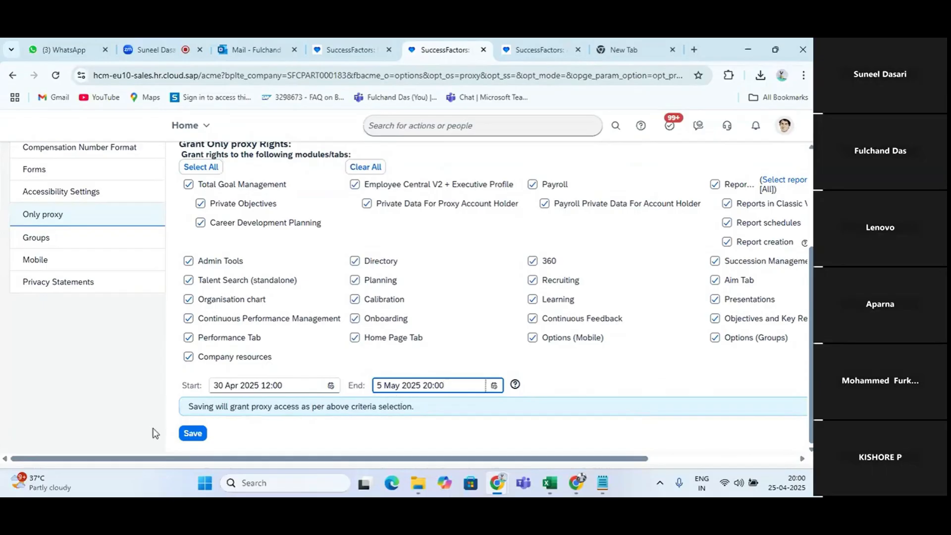
Save and confirm sfadmin as the Only proxy, and check the start and end dates in the proxy list
{"action": "left_click", "coordinate": [195, 434]}
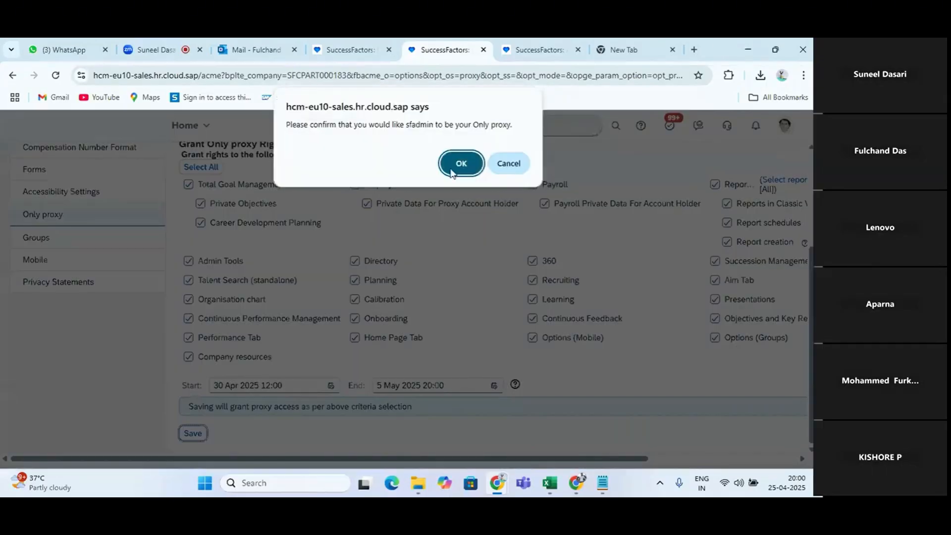
{"action": "left_click", "coordinate": [451, 170]}
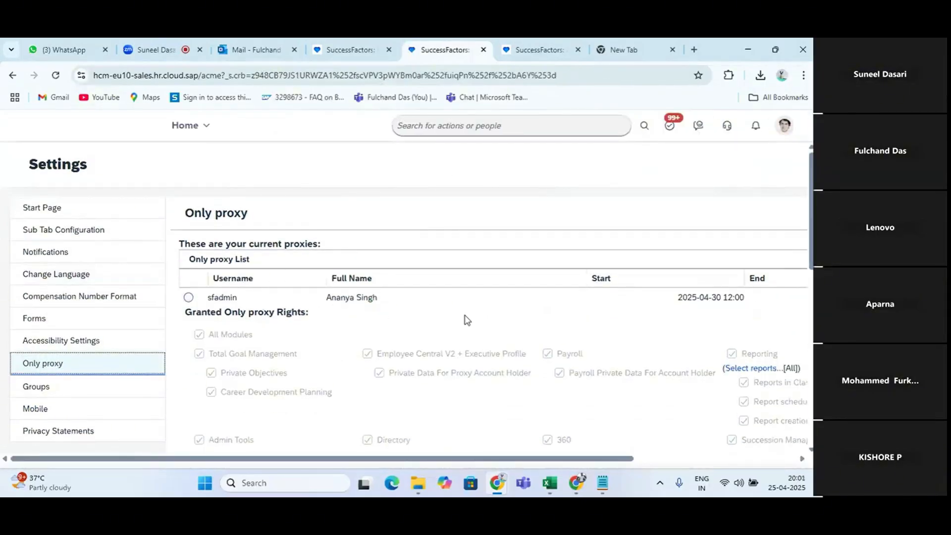
{"action": "left_click_drag", "start_coordinate": [488, 458], "coordinate": [651, 458]}
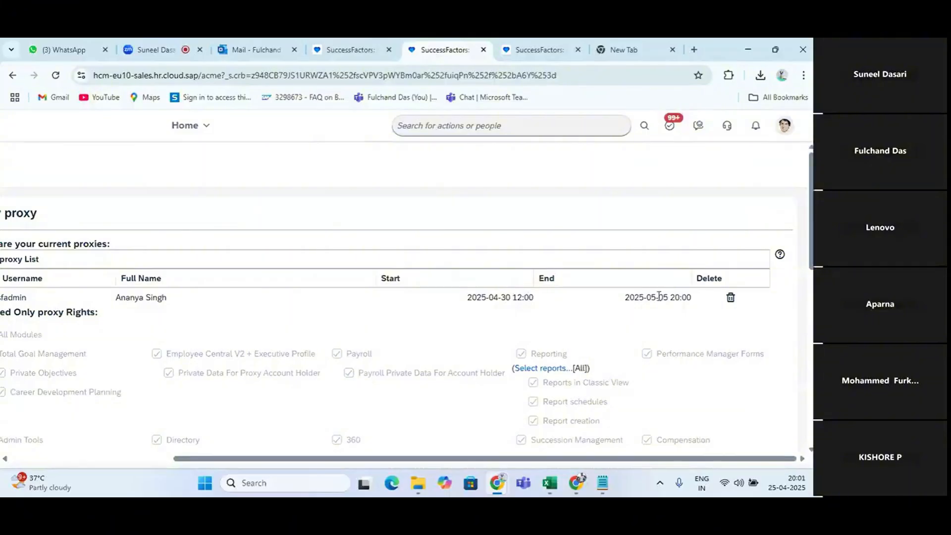
{"action": "left_click", "coordinate": [539, 49]}
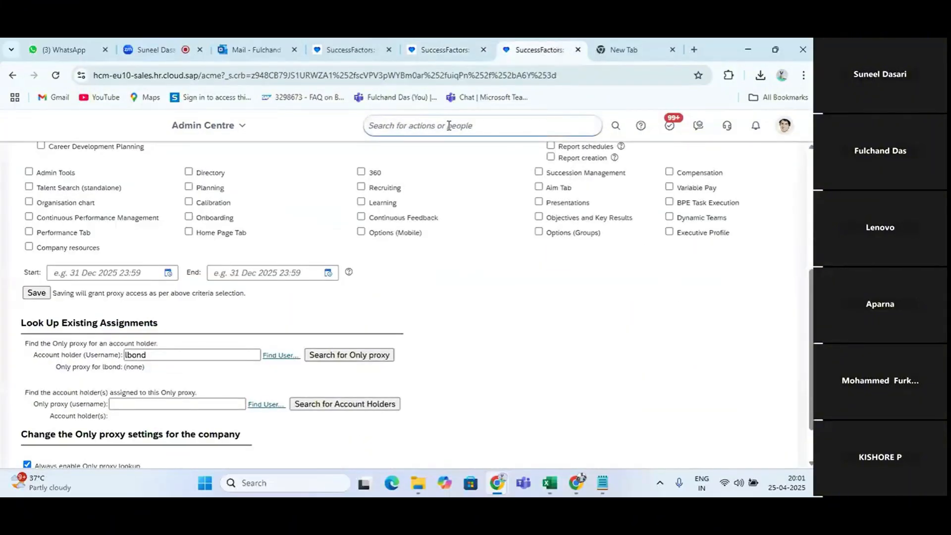
{"action": "left_click", "coordinate": [57, 79]}
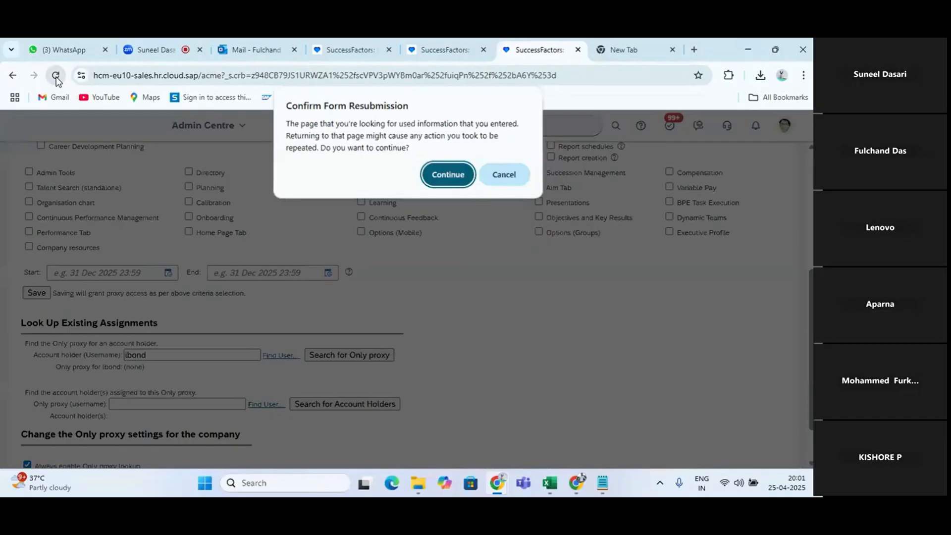
{"action": "left_click", "coordinate": [447, 176]}
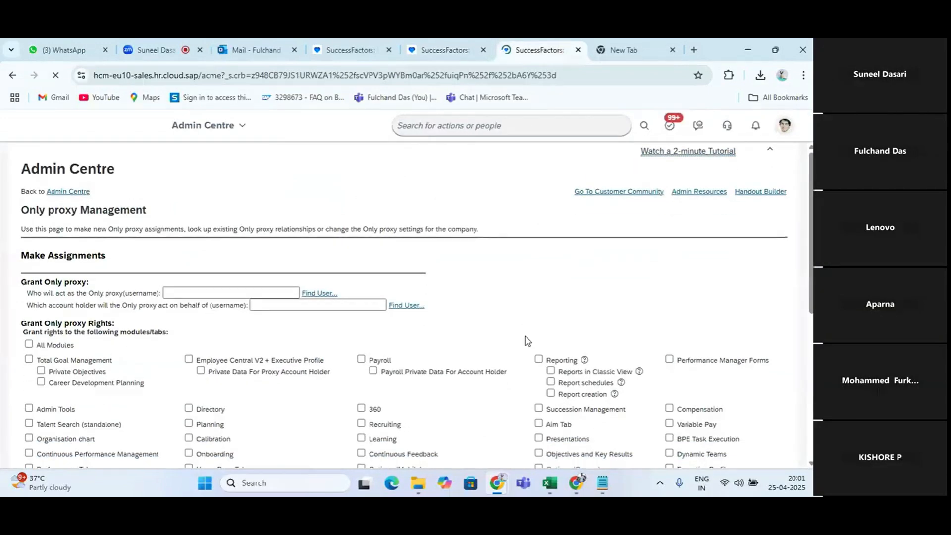
{"action": "scroll", "coordinate": [527, 340], "scroll_direction": "down", "scroll_amount": 6}
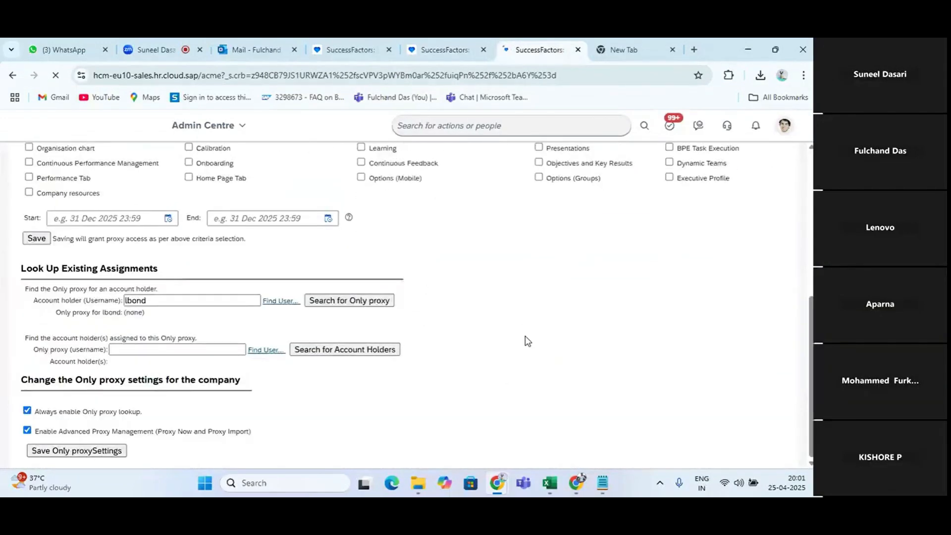
{"action": "left_click", "coordinate": [334, 303]}
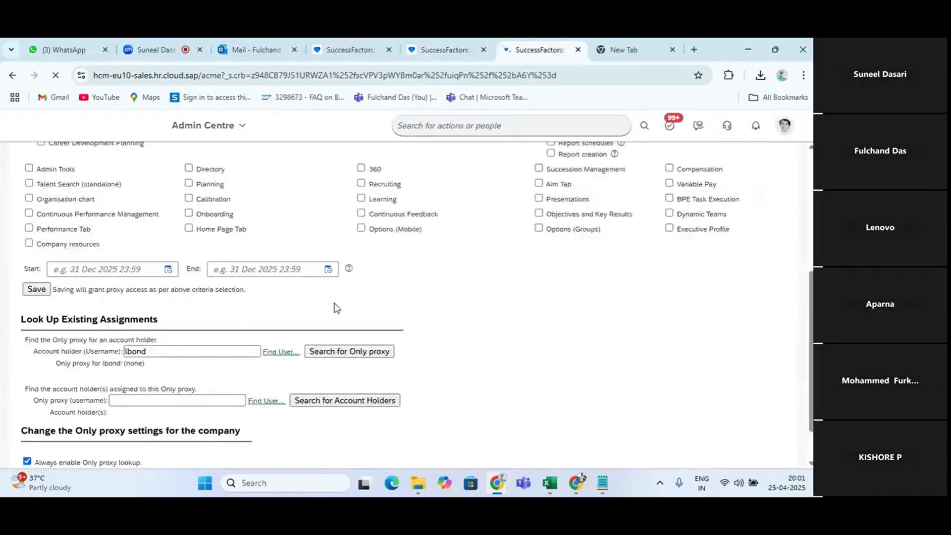
{"action": "left_click", "coordinate": [163, 317]}
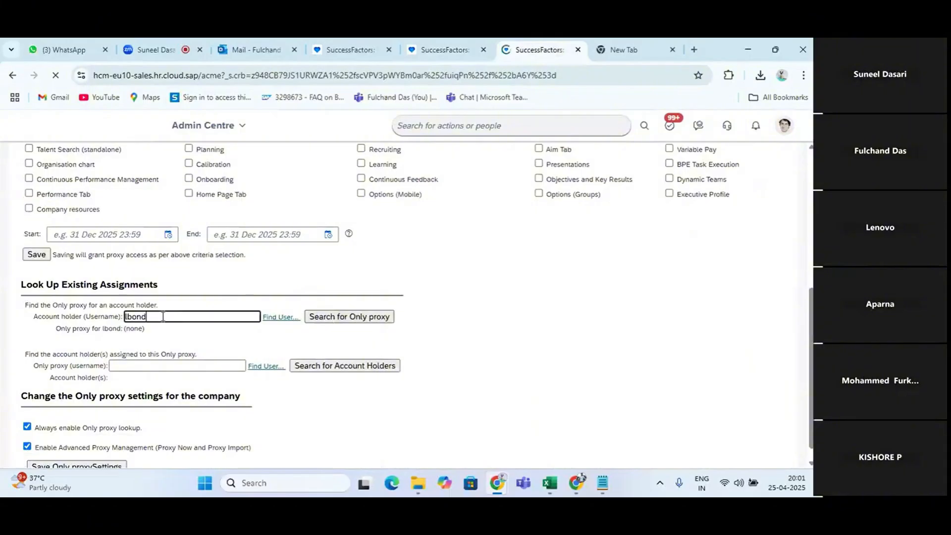
{"action": "type", "text": "d"}
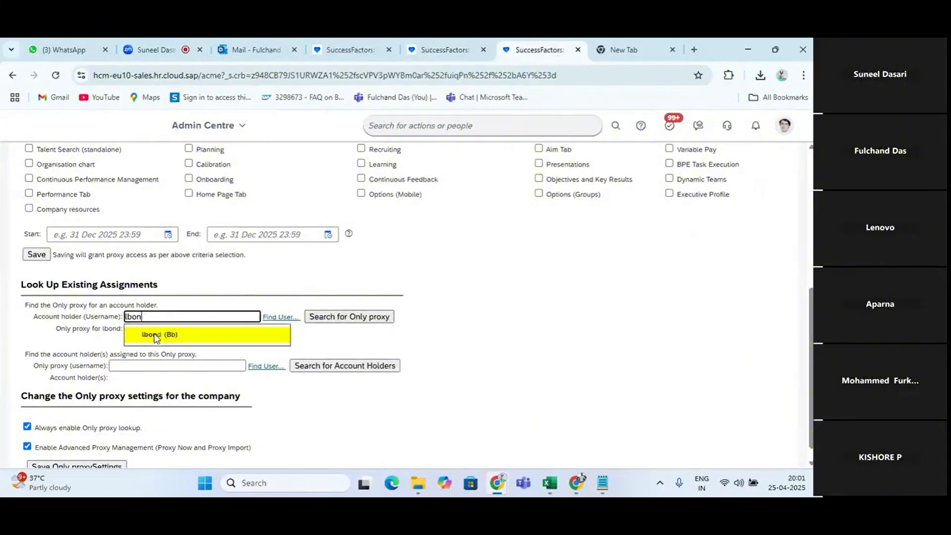
{"action": "left_click", "coordinate": [132, 331]}
{"action": "left_click", "coordinate": [346, 318]}
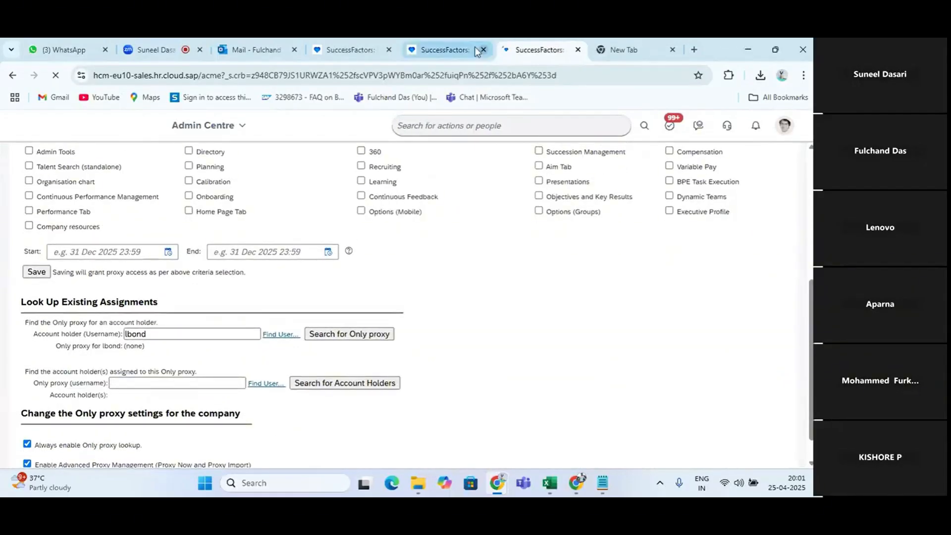
{"action": "left_click", "coordinate": [442, 39]}
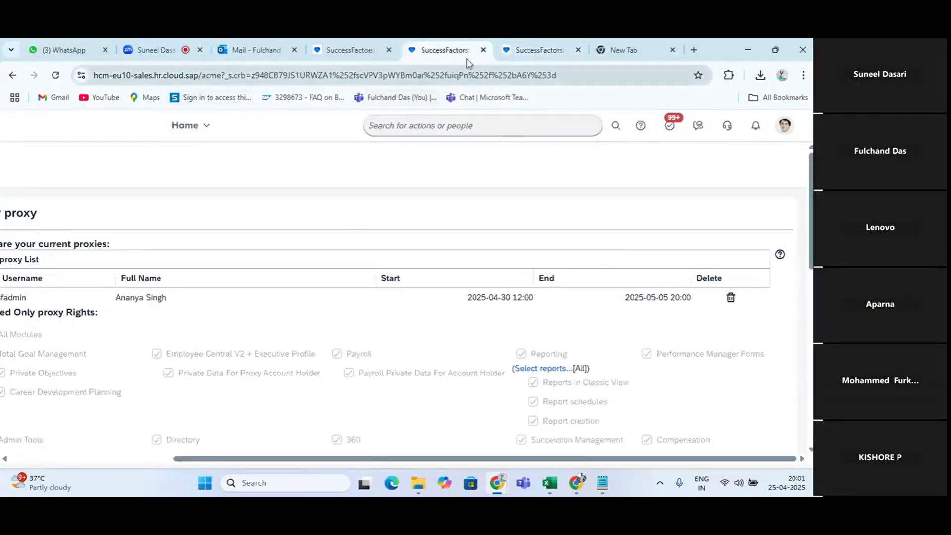
{"action": "left_click", "coordinate": [483, 50]}
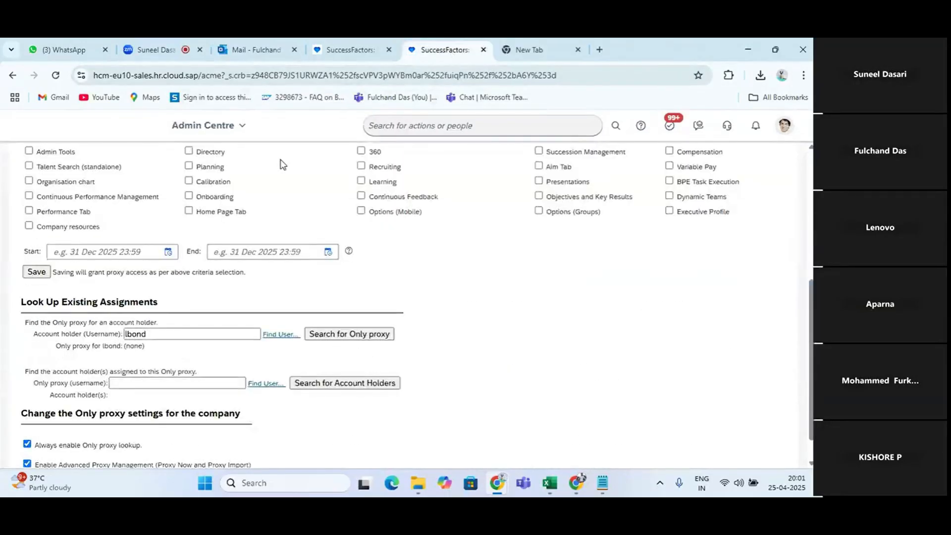
{"action": "scroll", "coordinate": [282, 165], "scroll_direction": "up", "scroll_amount": 5}
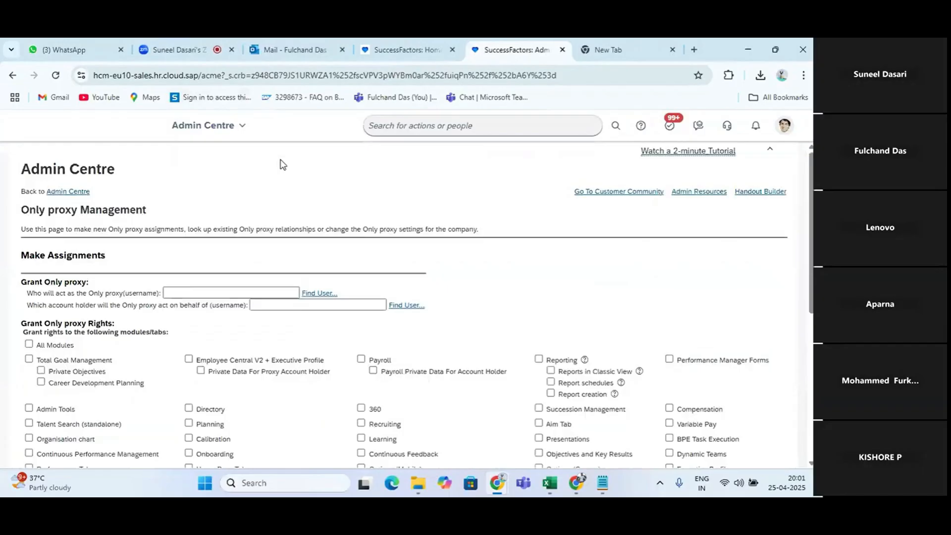
{"action": "left_click", "coordinate": [70, 192]}
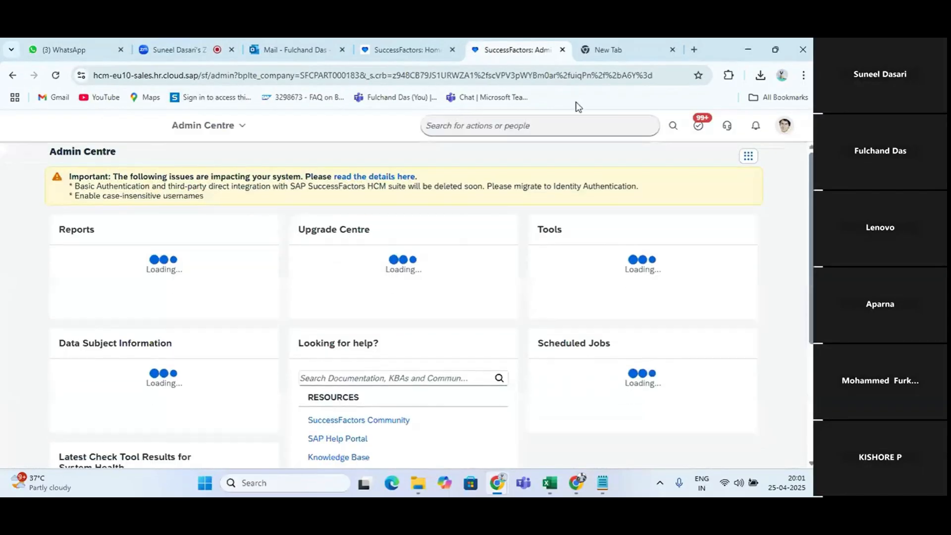
{"action": "left_click", "coordinate": [530, 121]}
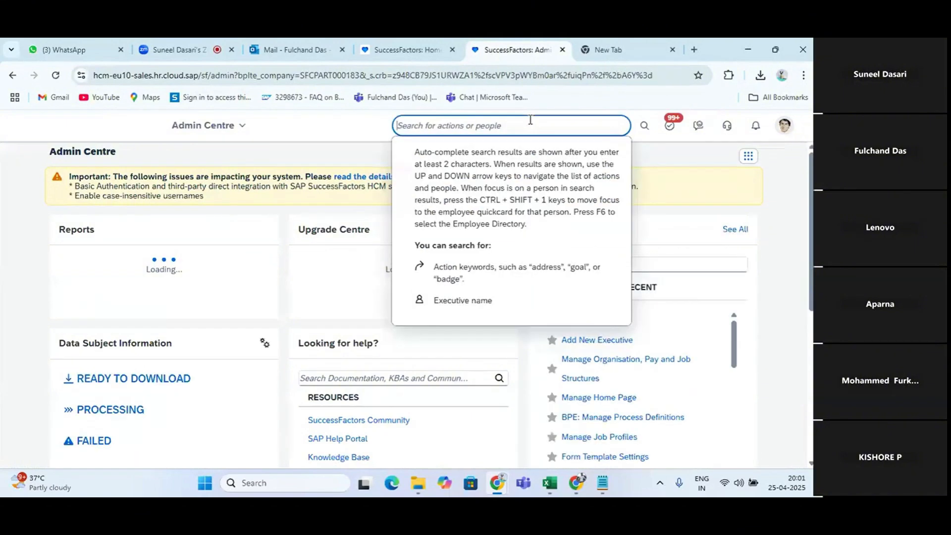
{"action": "type", "text": "only proxy"}
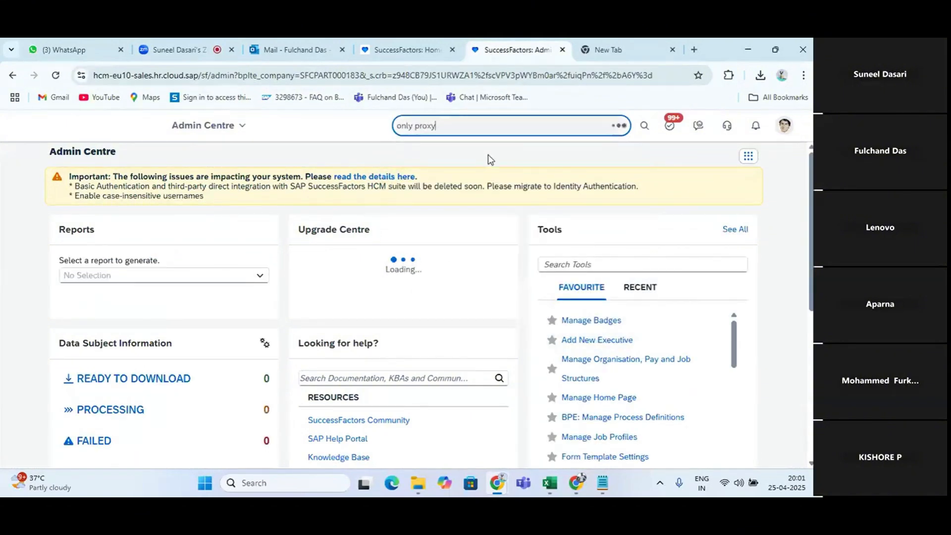
{"action": "left_click", "coordinate": [470, 179]}
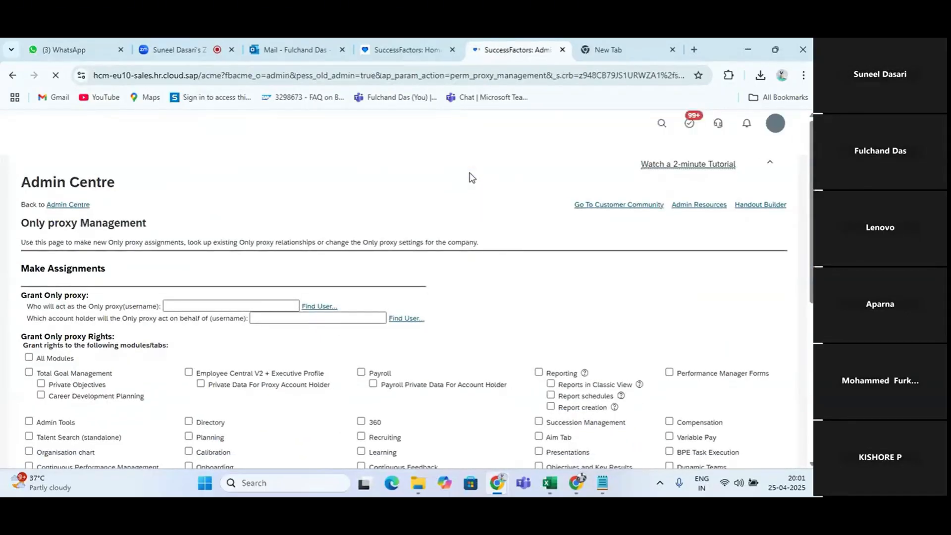
{"action": "scroll", "coordinate": [471, 178], "scroll_direction": "down", "scroll_amount": 5}
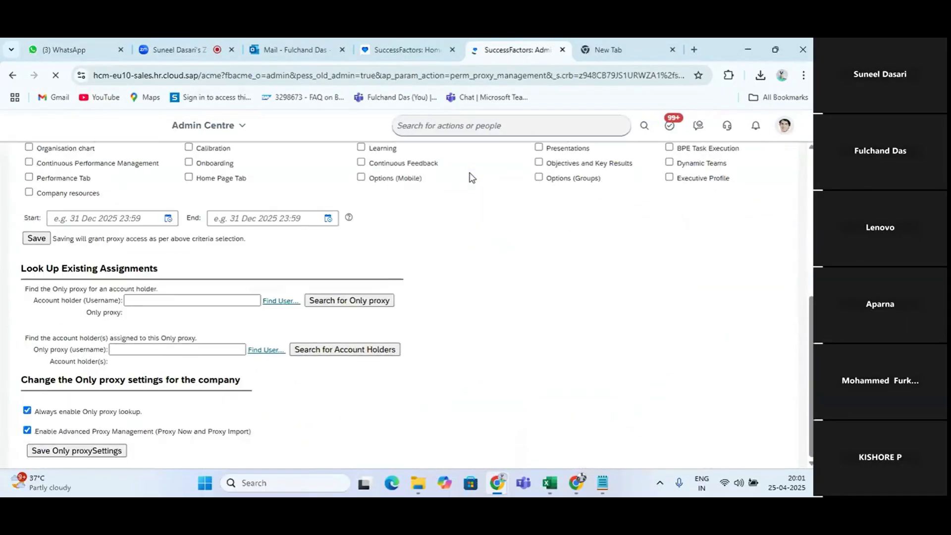
{"action": "left_click", "coordinate": [187, 300]}
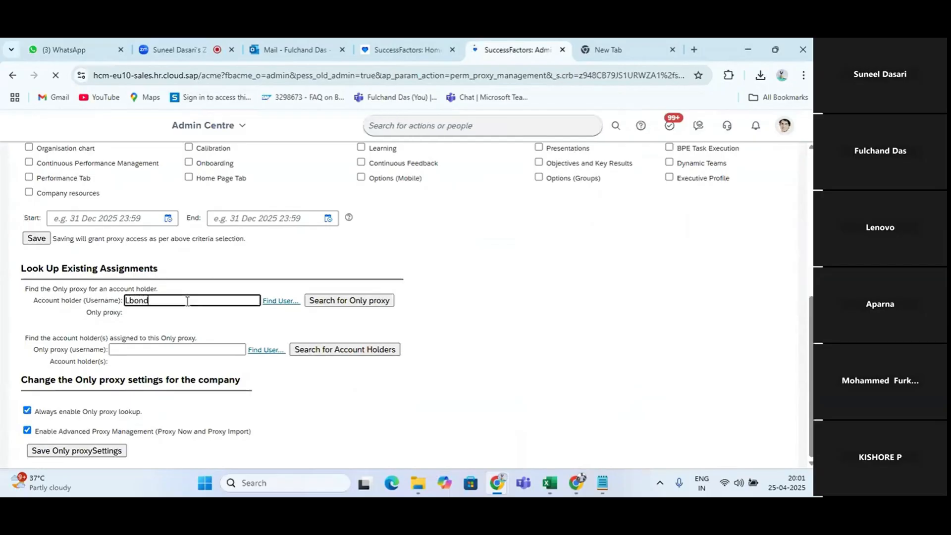
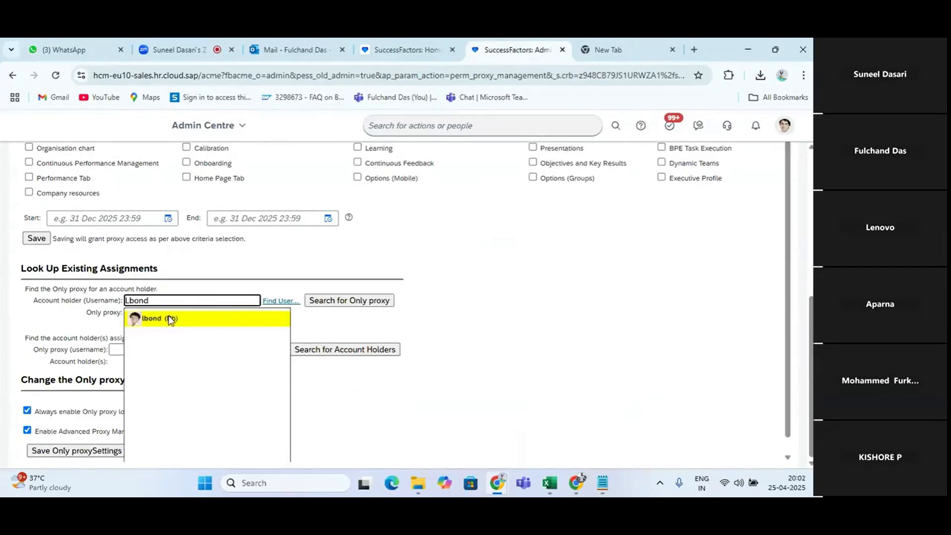
{"action": "left_click", "coordinate": [170, 319]}
{"action": "left_click", "coordinate": [333, 302]}
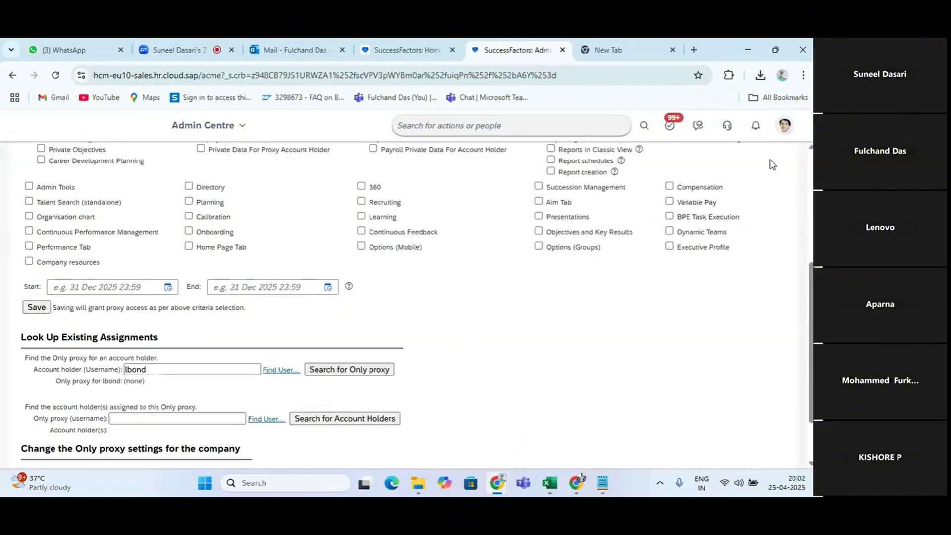
{"action": "left_click", "coordinate": [784, 125]}
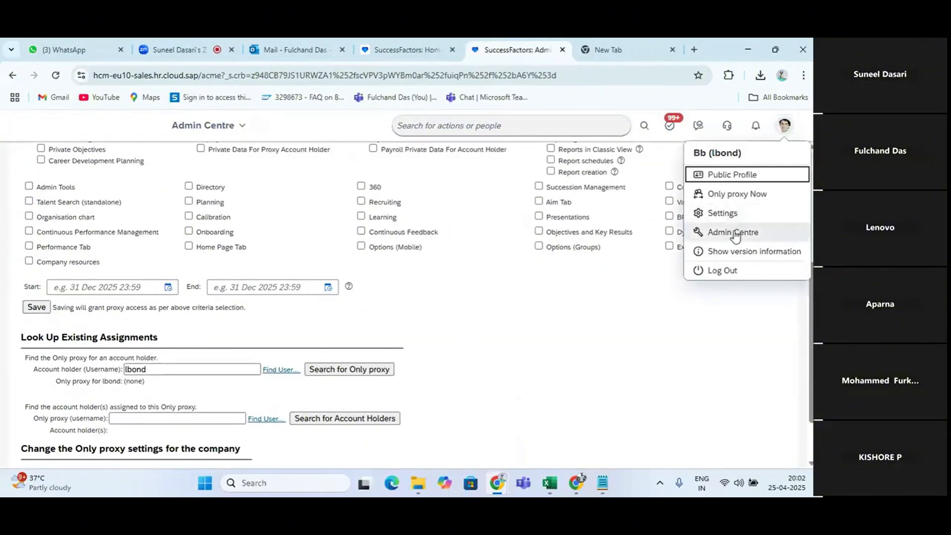
{"action": "left_click", "coordinate": [722, 213]}
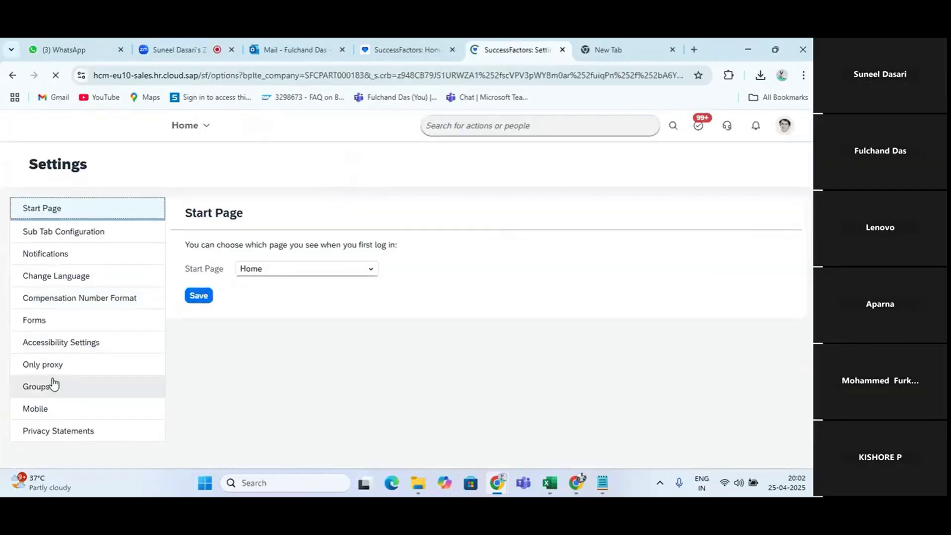
{"action": "left_click", "coordinate": [80, 365]}
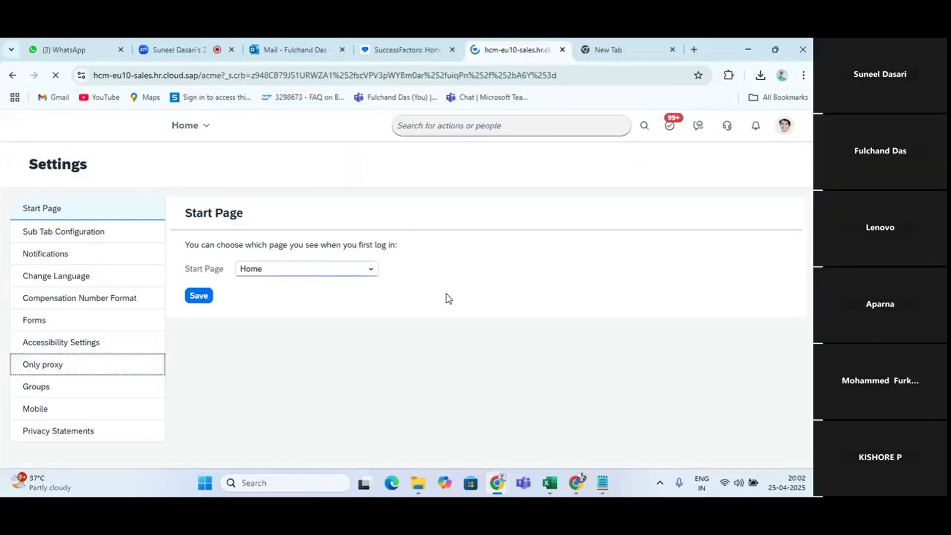
{"action": "left_click", "coordinate": [227, 249]}
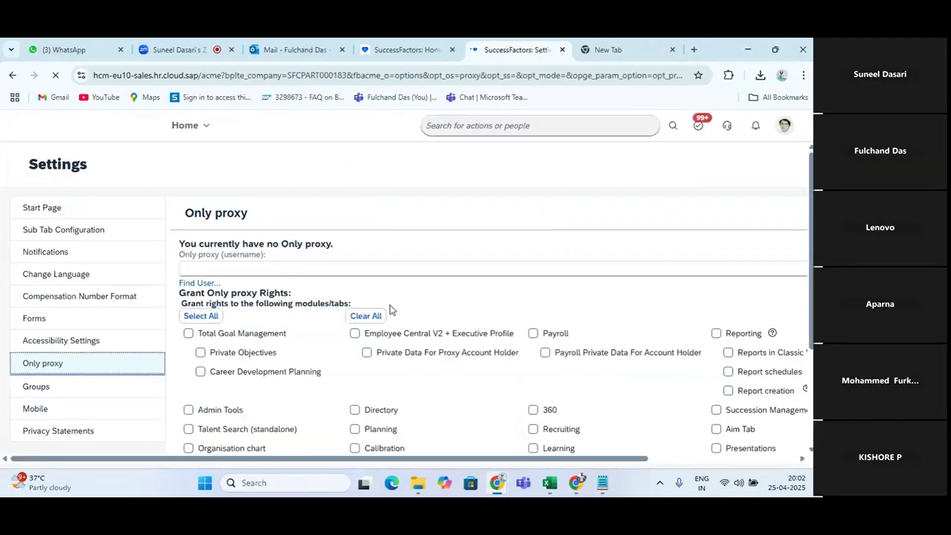
Choose sfadmin from the suggestions as the proxy username and grant it rights to all modules and tabs
{"action": "left_click", "coordinate": [267, 267]}
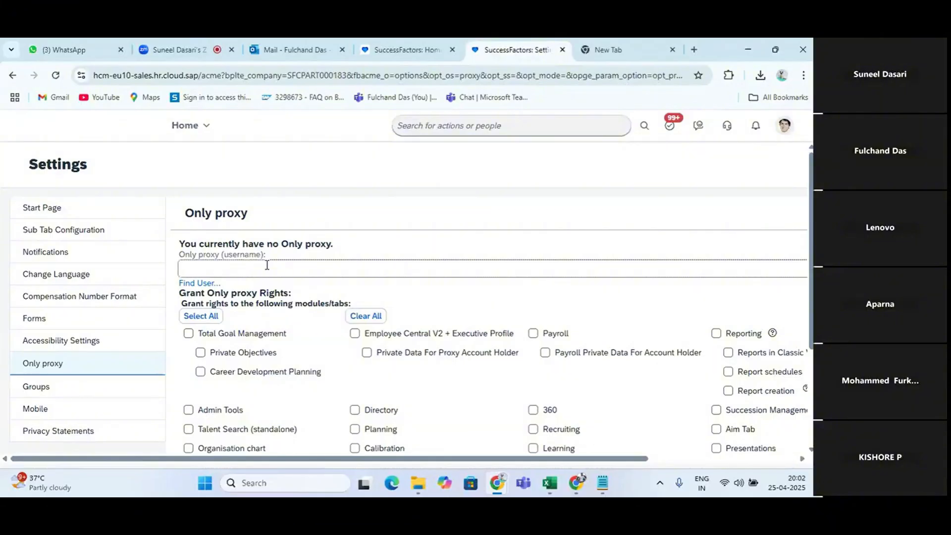
{"action": "type", "text": "Sfa"}
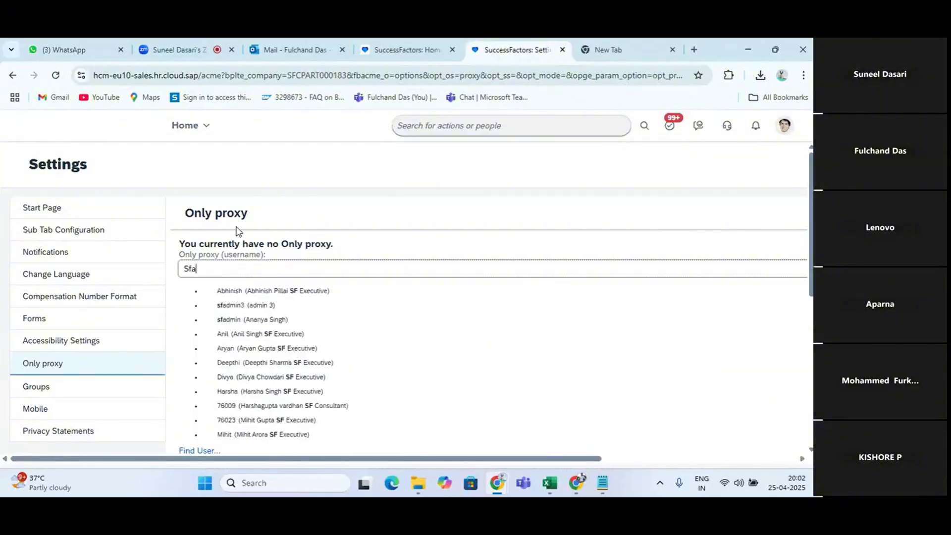
{"action": "key", "text": "BackSpace"}
{"action": "type", "text": "d"}
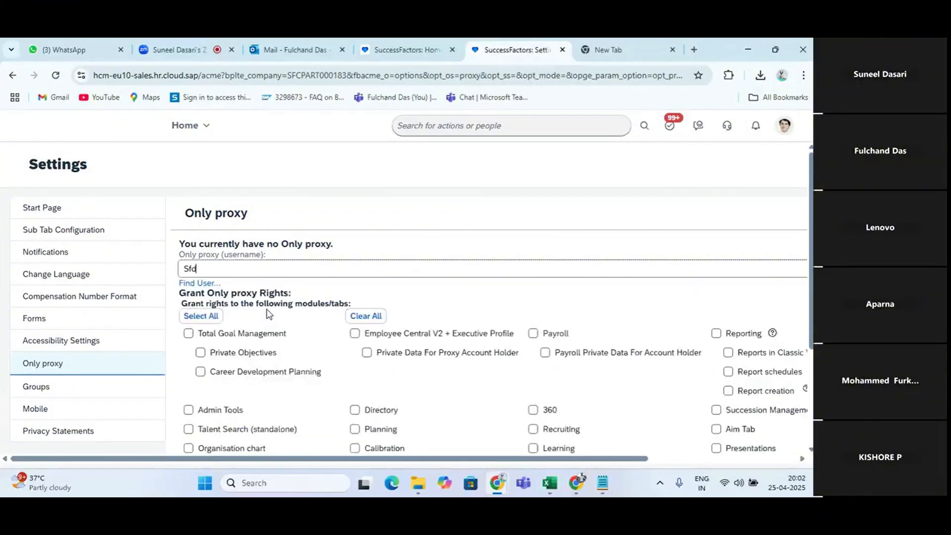
{"action": "type", "text": "admin"}
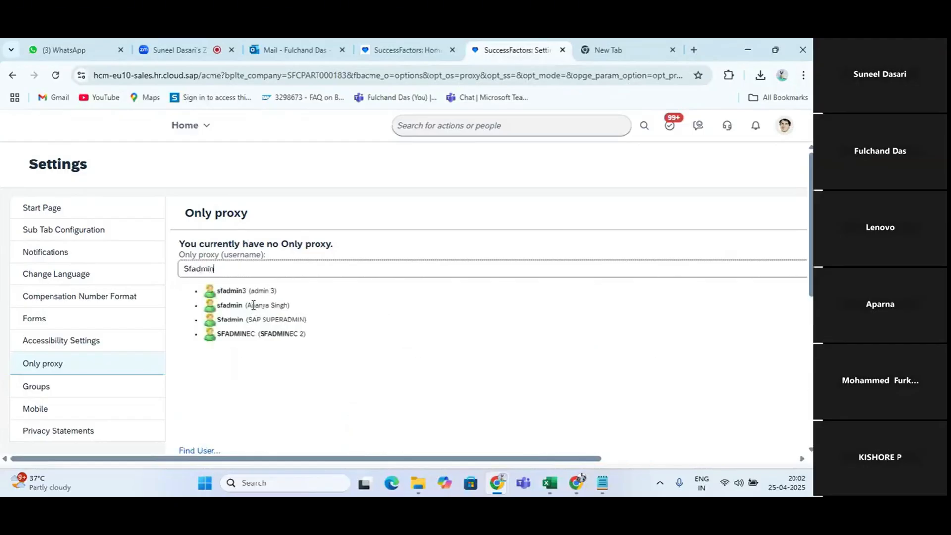
{"action": "left_click", "coordinate": [255, 306]}
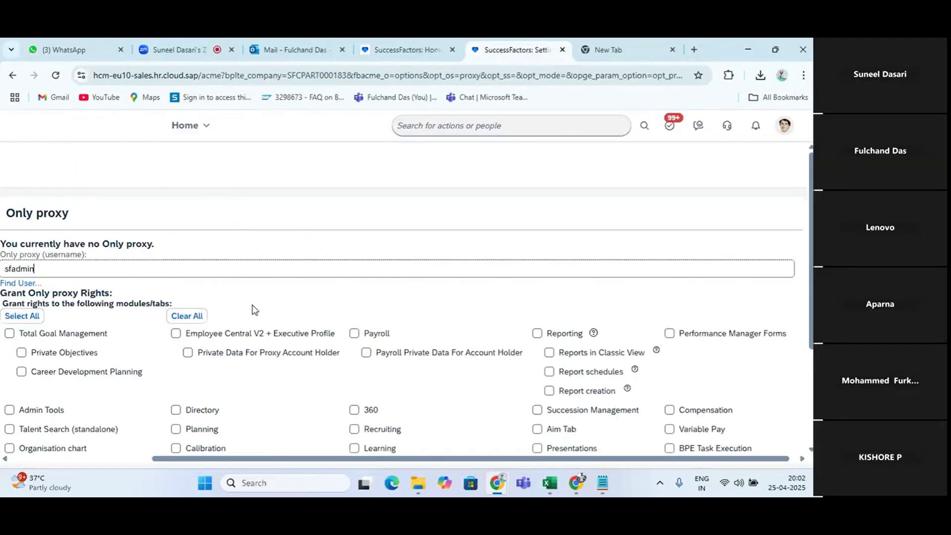
{"action": "left_click", "coordinate": [21, 316]}
{"action": "left_click_drag", "start_coordinate": [188, 458], "coordinate": [58, 458]}
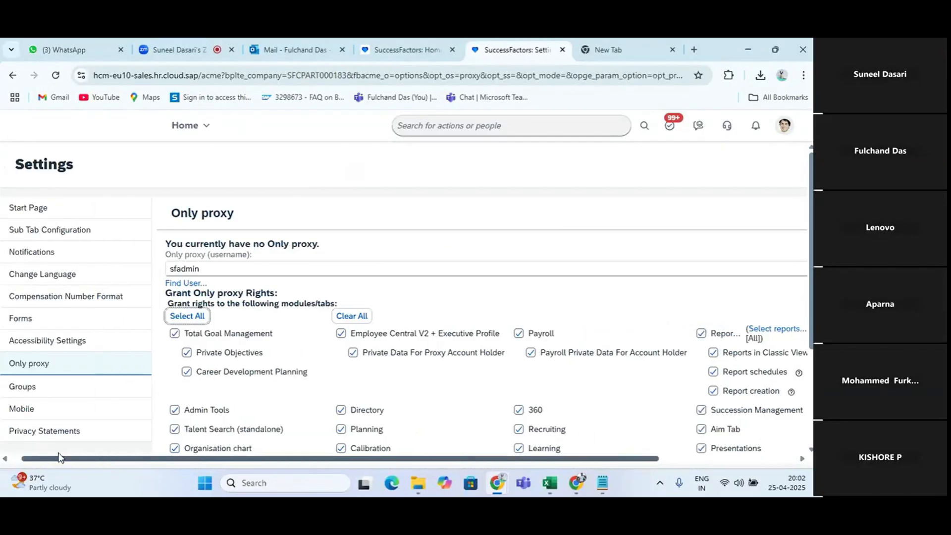
Set the start of the proxy access to 30 Apr 2025 20:02
{"action": "scroll", "coordinate": [244, 391], "scroll_direction": "down", "scroll_amount": 3}
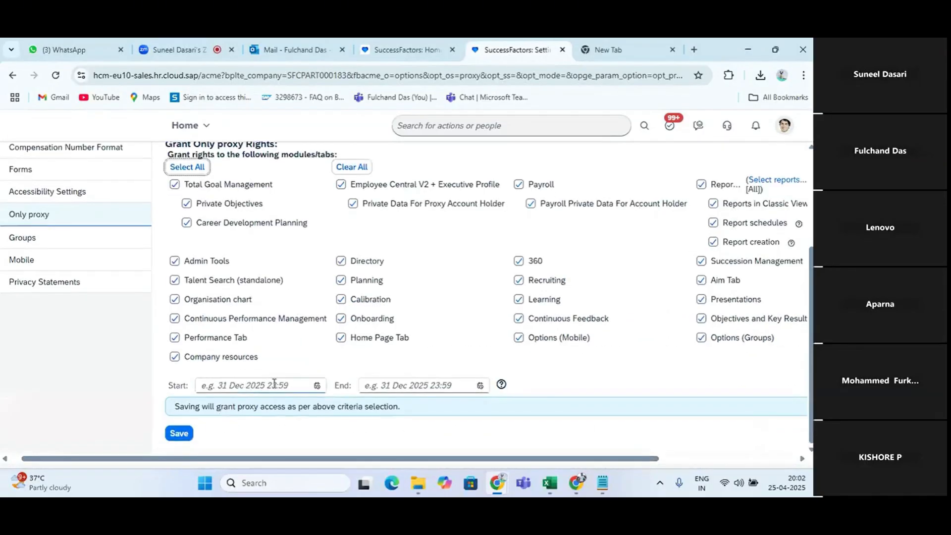
{"action": "left_click", "coordinate": [317, 385]}
{"action": "left_click", "coordinate": [272, 285]}
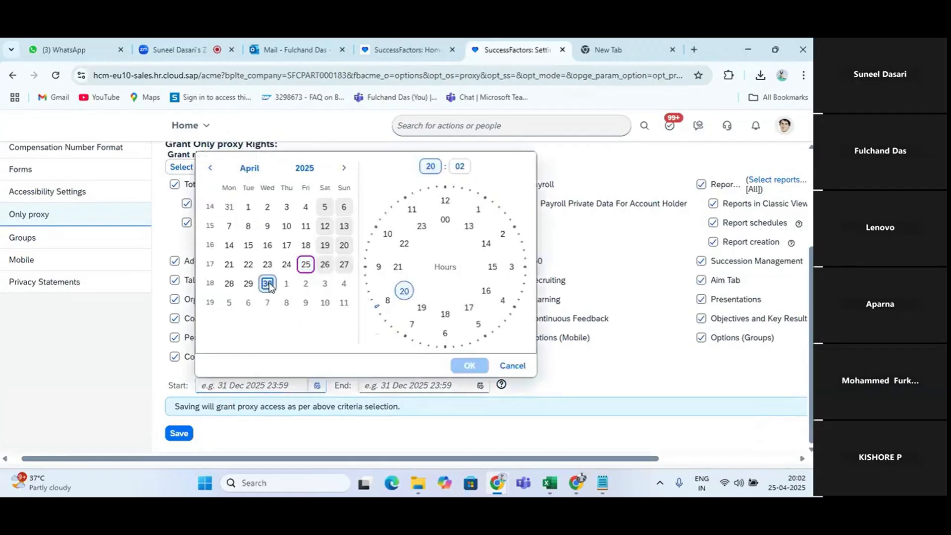
{"action": "left_click", "coordinate": [475, 367]}
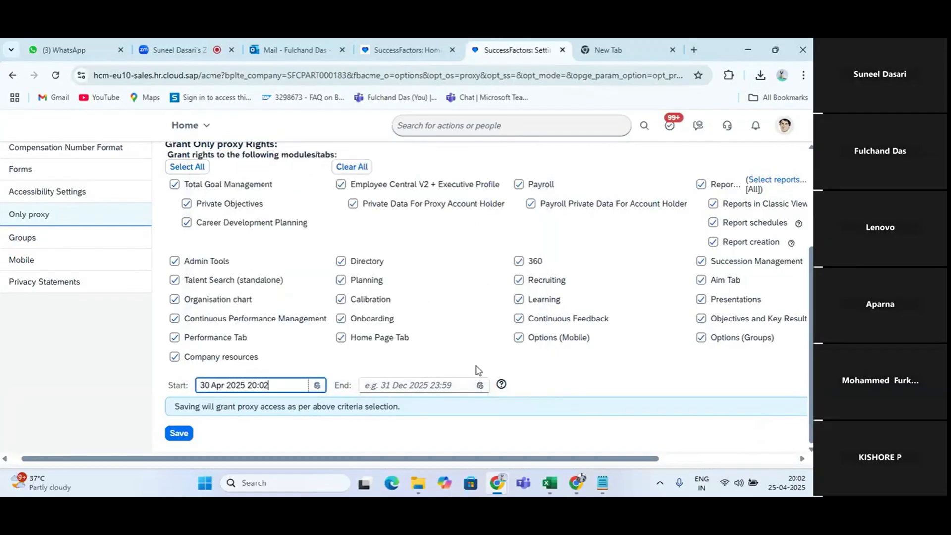
Set the end of the proxy access to 6 May 2025 20:02 and save sfadmin as the Only proxy
{"action": "left_click", "coordinate": [479, 386]}
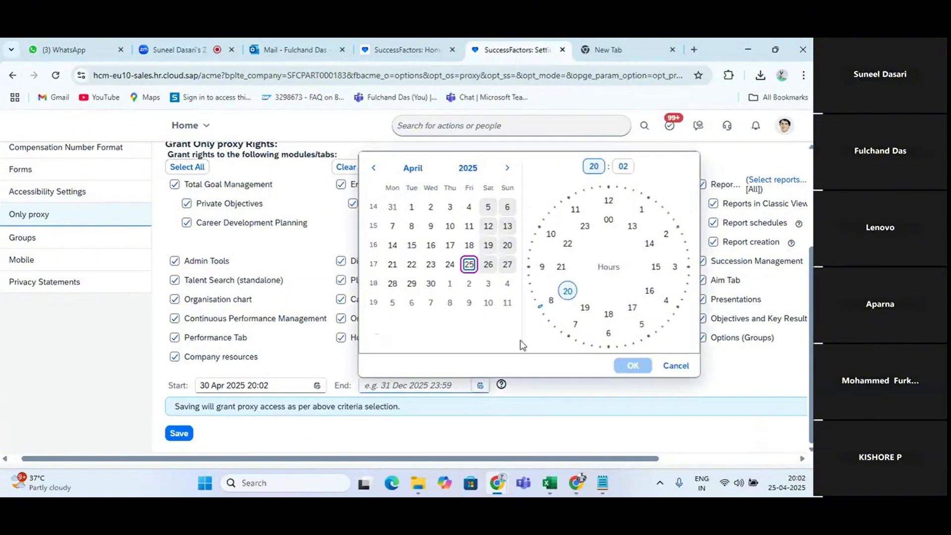
{"action": "left_click", "coordinate": [412, 302]}
{"action": "left_click", "coordinate": [633, 366]}
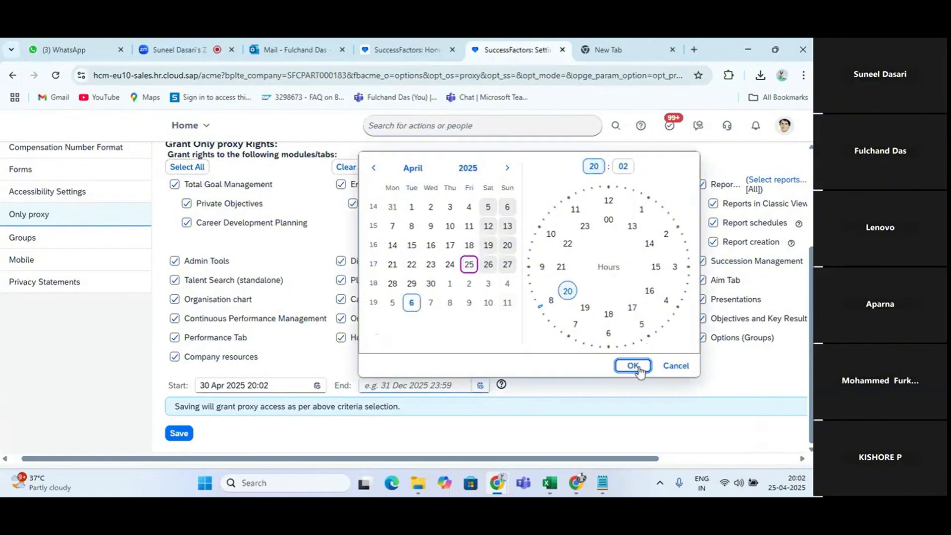
{"action": "left_click", "coordinate": [178, 434]}
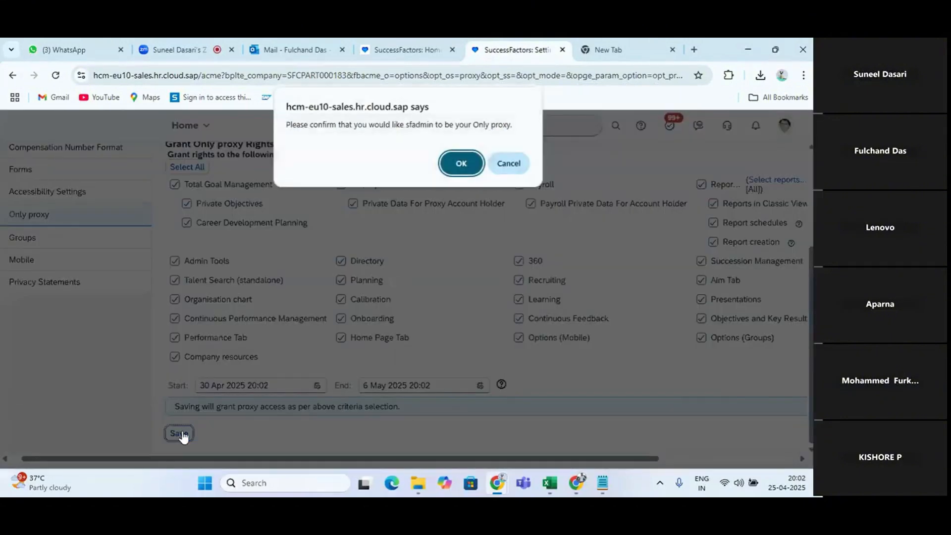
{"action": "left_click", "coordinate": [461, 165]}
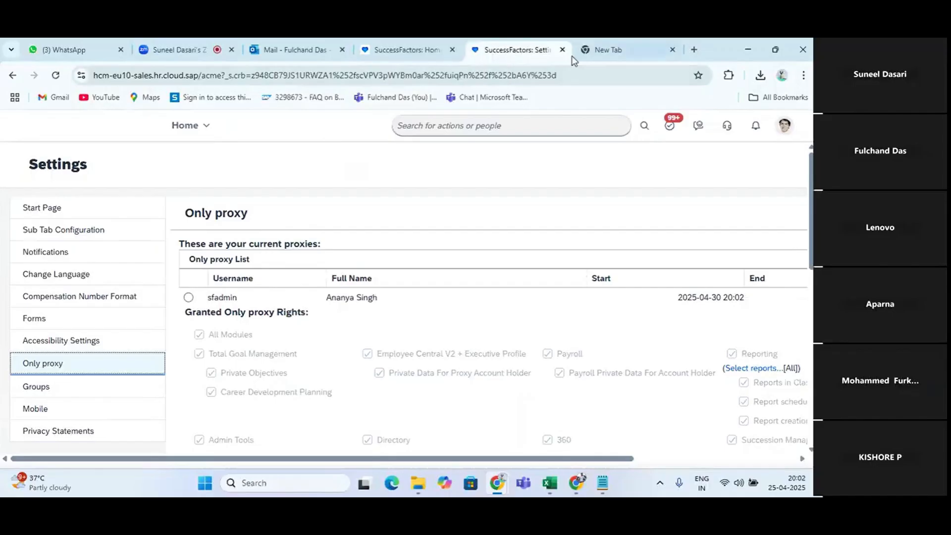
Close the Settings page and open Only proxy Management from a duplicate of the SuccessFactors home page
{"action": "left_click", "coordinate": [562, 50]}
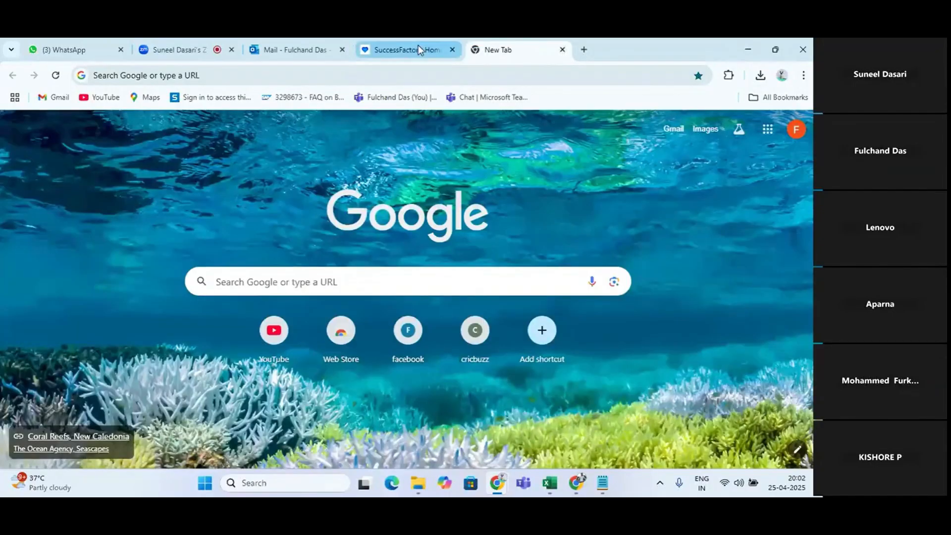
{"action": "left_click", "coordinate": [418, 45]}
{"action": "right_click", "coordinate": [418, 46]}
{"action": "left_click", "coordinate": [470, 156]}
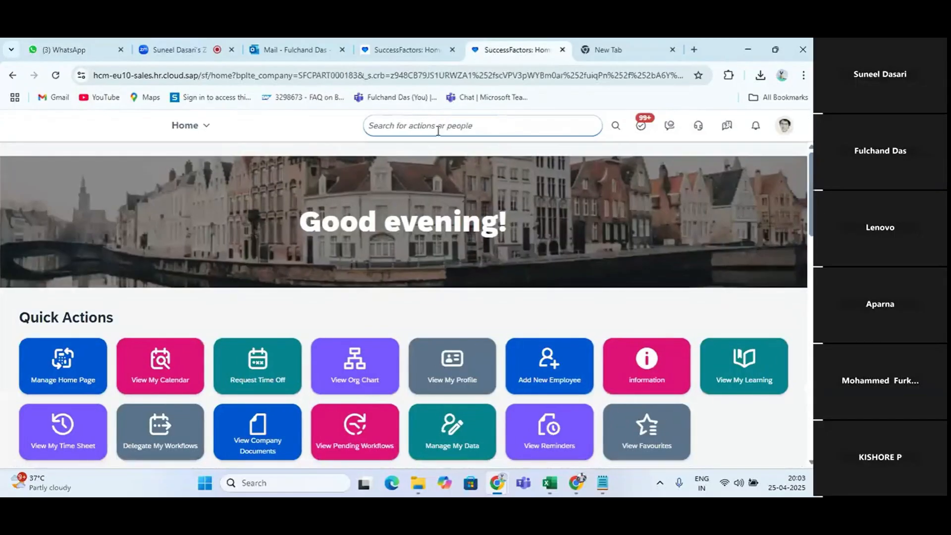
{"action": "left_click", "coordinate": [438, 127]}
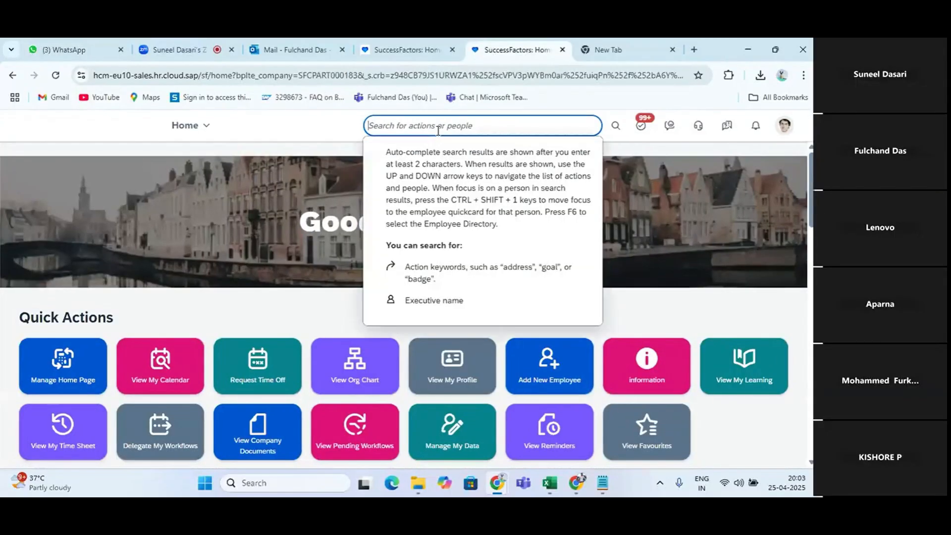
{"action": "type", "text": "only pro"}
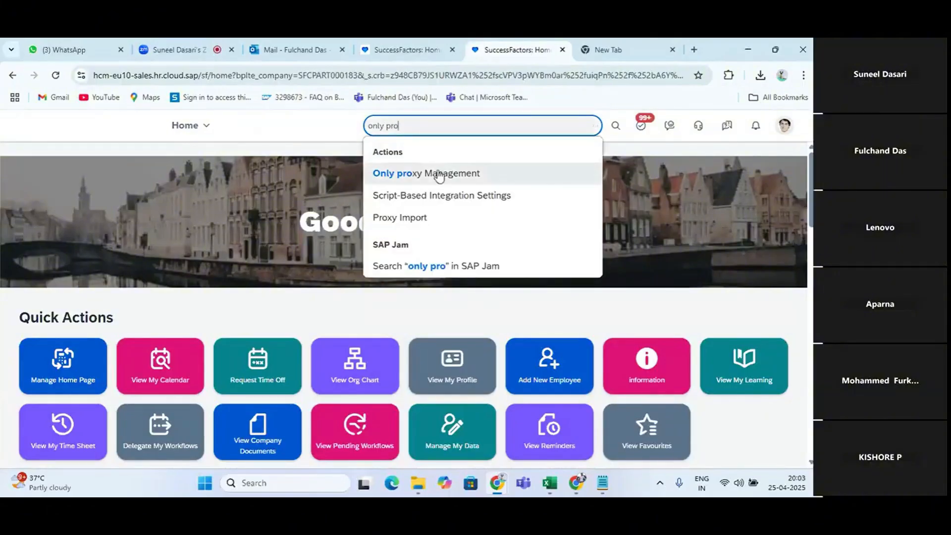
{"action": "left_click", "coordinate": [438, 171]}
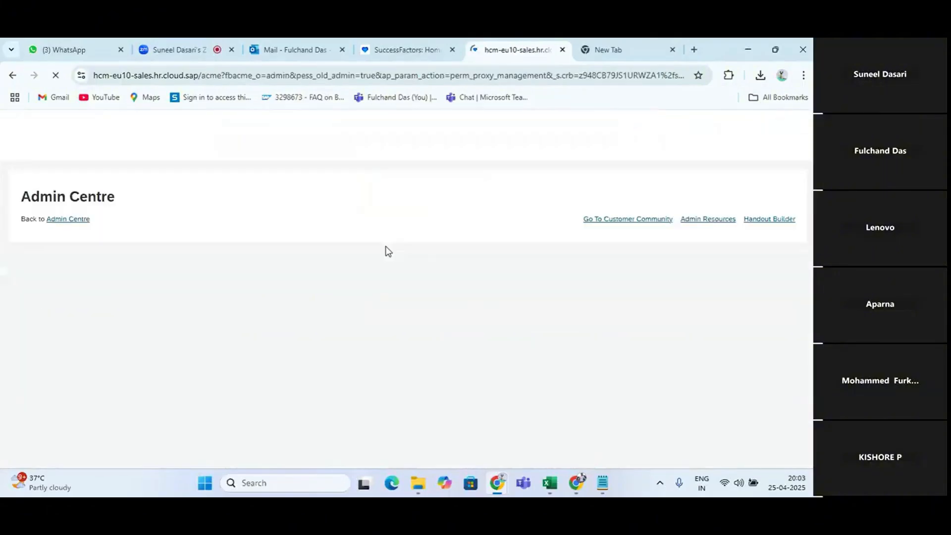
{"action": "scroll", "coordinate": [312, 322], "scroll_direction": "down", "scroll_amount": 6}
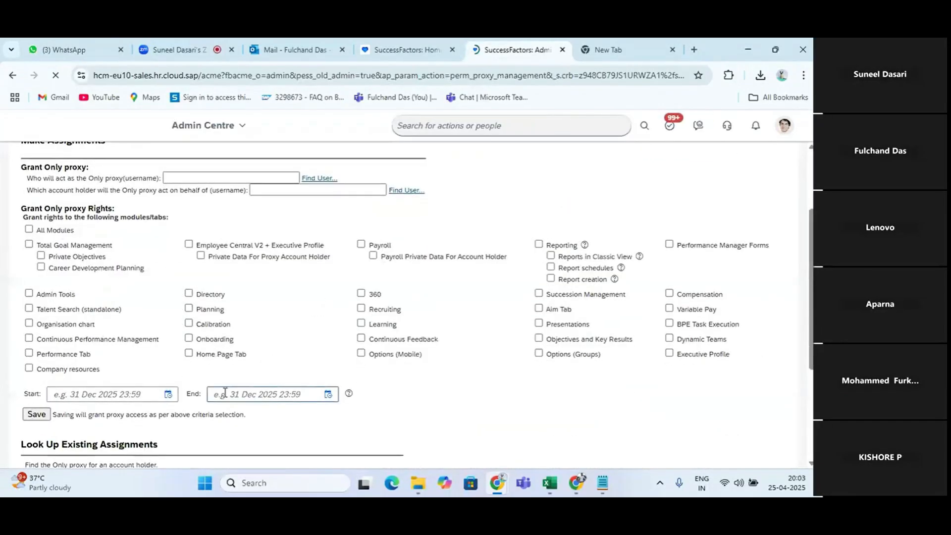
{"action": "left_click", "coordinate": [175, 301]}
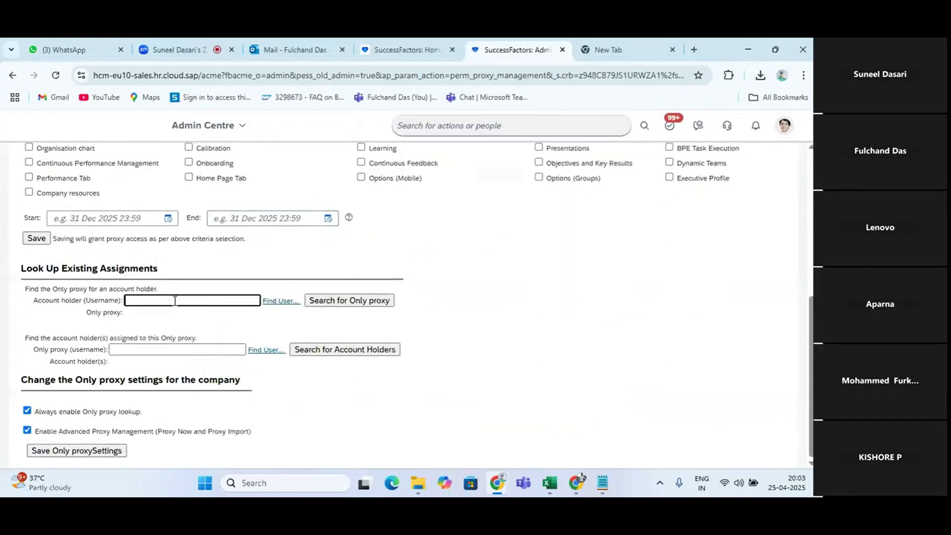
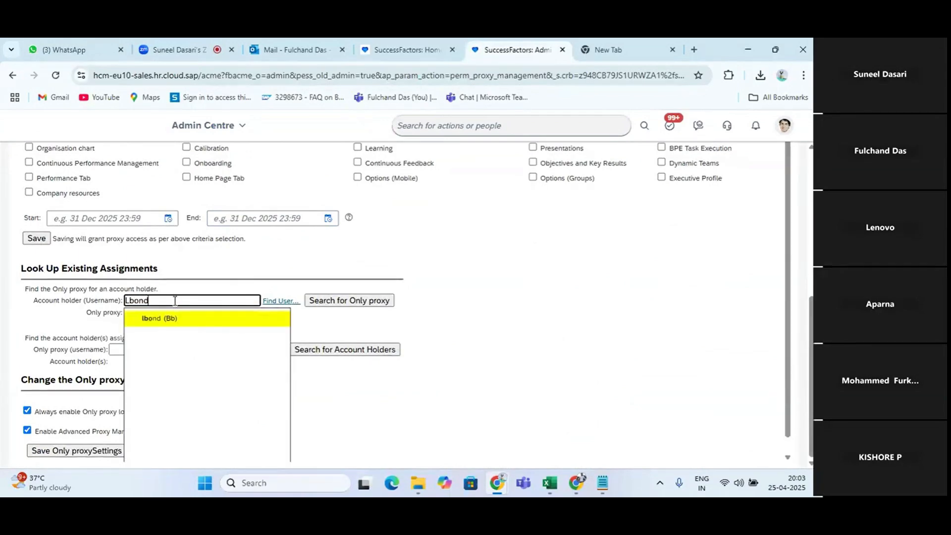
{"action": "left_click", "coordinate": [168, 320]}
{"action": "left_click", "coordinate": [363, 301]}
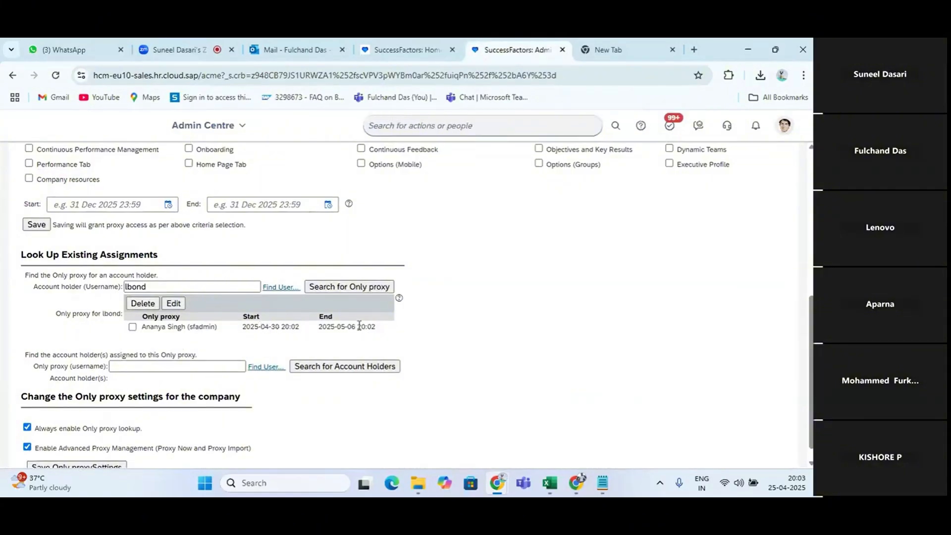
Switch to the Excel notes and enter "Only Proxy" in cell C55 with "Assign proxy" beside it in D55
{"action": "left_click", "coordinate": [550, 483]}
{"action": "left_click", "coordinate": [141, 334]}
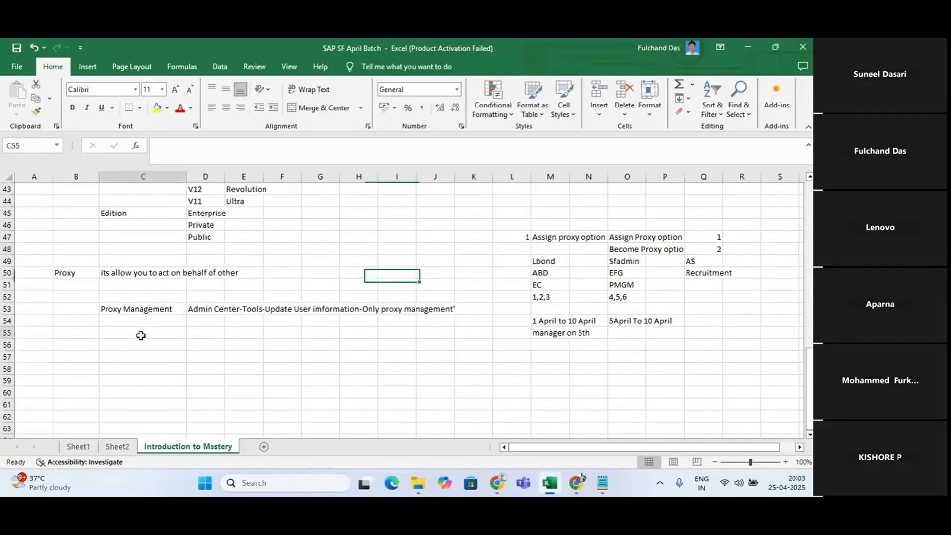
{"action": "type", "text": "Only"}
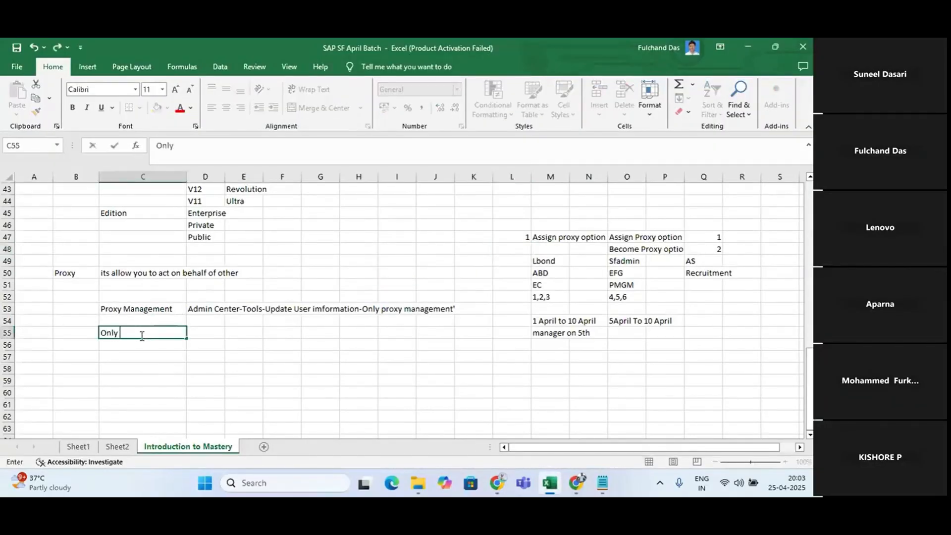
{"action": "type", "text": " Proxy"}
{"action": "left_click", "coordinate": [205, 332]}
{"action": "type", "text": "Assign pro"}
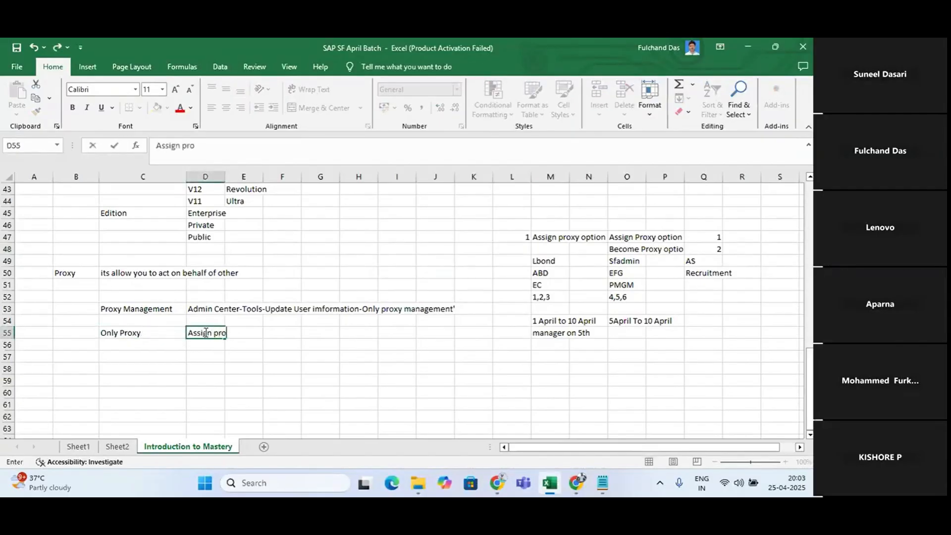
{"action": "type", "text": "xy"}
{"action": "key", "text": "Return"}
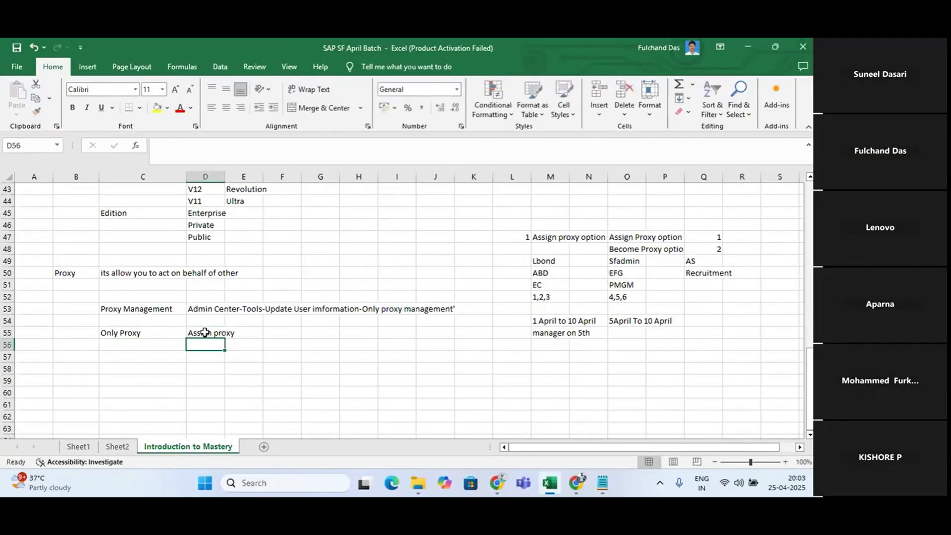
Add "Become Proxy" in cell D56 beneath the Assign proxy entry
{"action": "type", "text": "Become"}
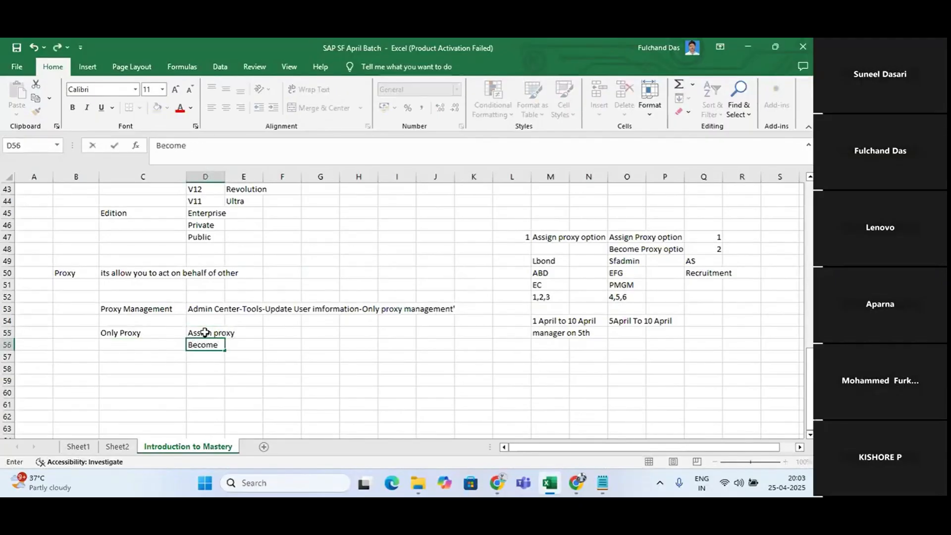
{"action": "type", "text": " Proxy"}
{"action": "key", "text": "Return"}
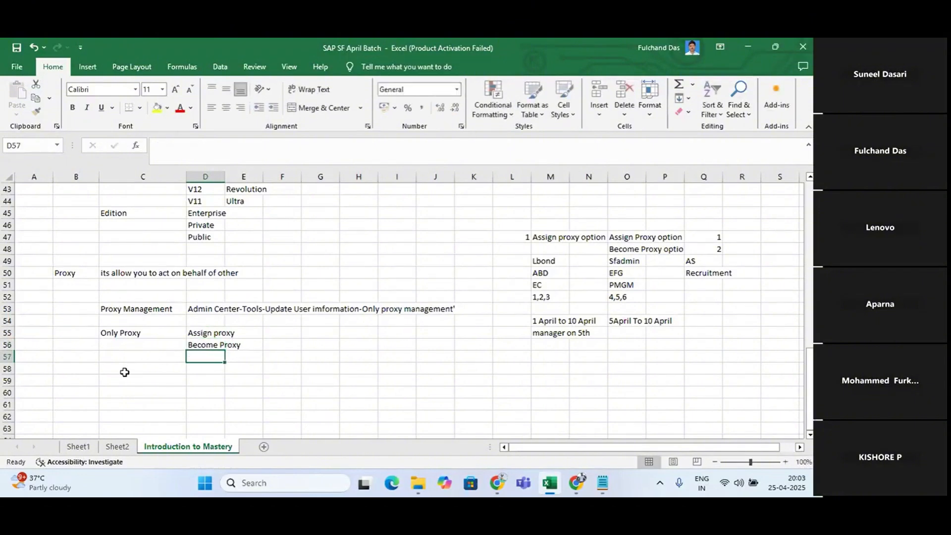
Enter "CSV file" in cell C58 of the proxy notes
{"action": "left_click", "coordinate": [129, 369]}
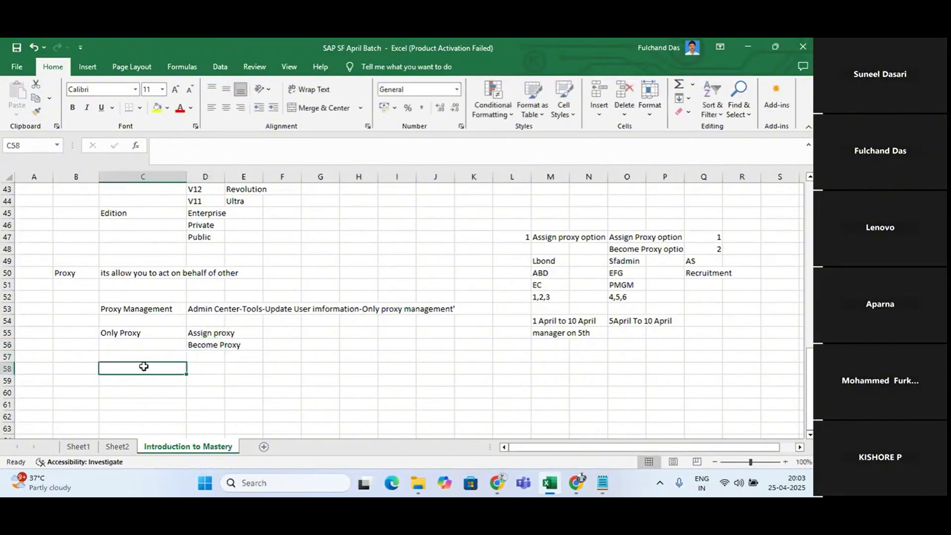
{"action": "type", "text": "V"}
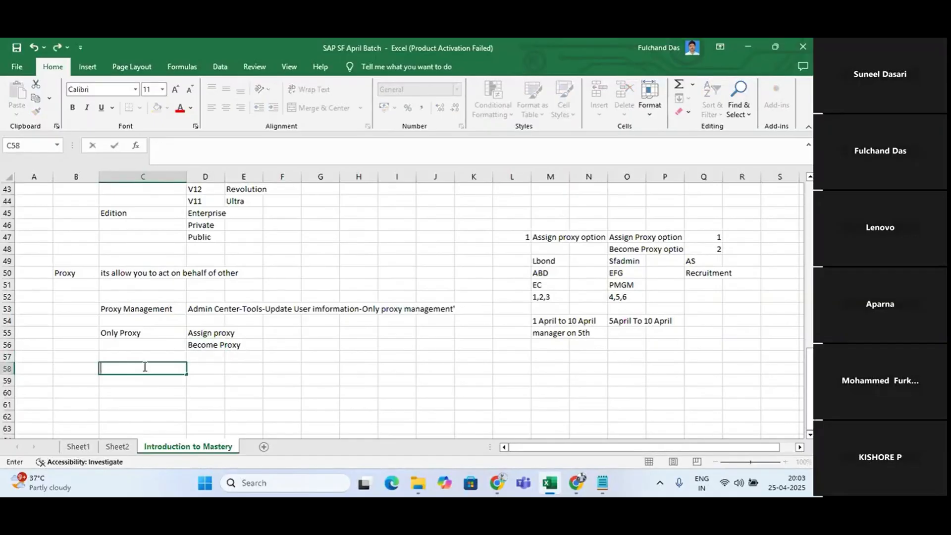
{"action": "type", "text": "CVS"}
{"action": "key", "text": "Return"}
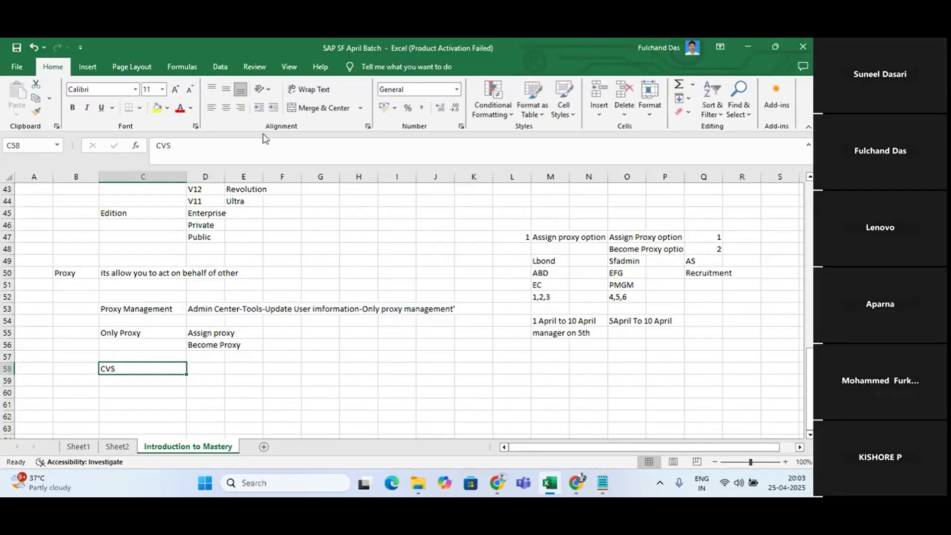
{"action": "left_click", "coordinate": [214, 148]}
{"action": "key", "text": "BackSpace"}
{"action": "key", "text": "BackSpace"}
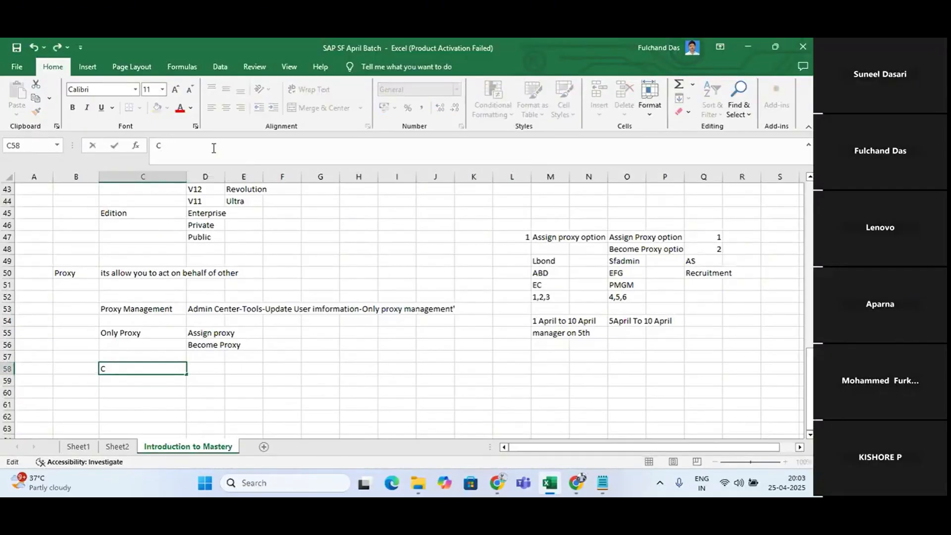
{"action": "type", "text": "SV file"}
{"action": "key", "text": "Return"}
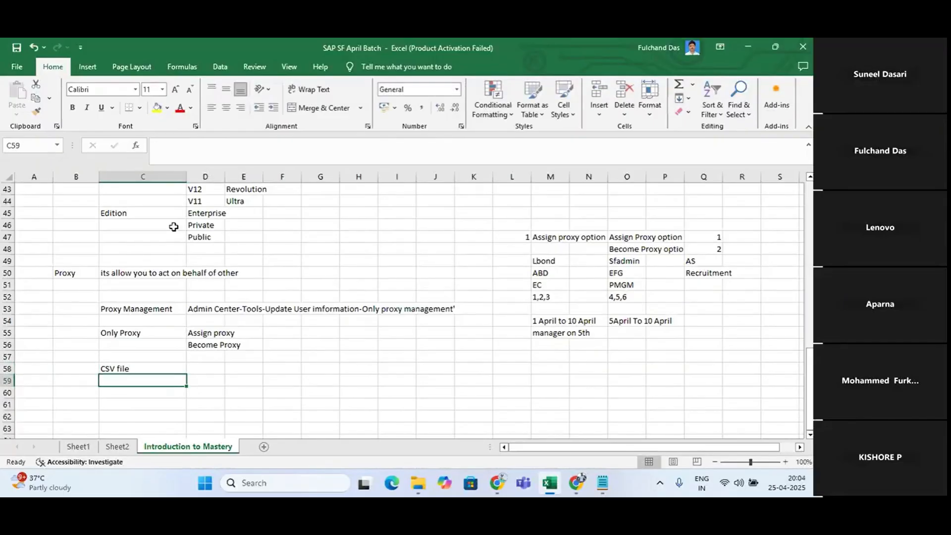
Enter "Proxy import" in cell C60 and select the range C57:C61 around the two new notes
{"action": "left_click", "coordinate": [129, 395]}
{"action": "type", "text": "P"}
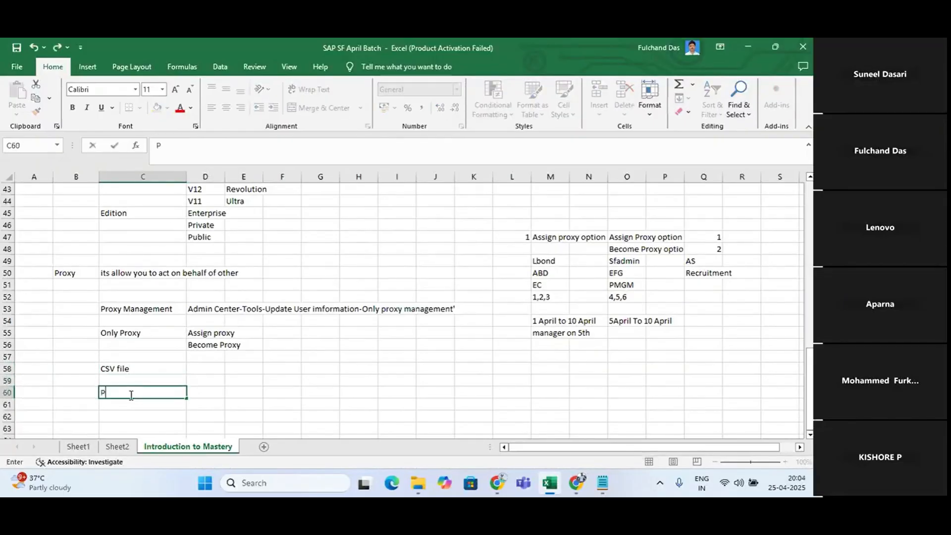
{"action": "type", "text": "roxy import"}
{"action": "key", "text": "Up"}
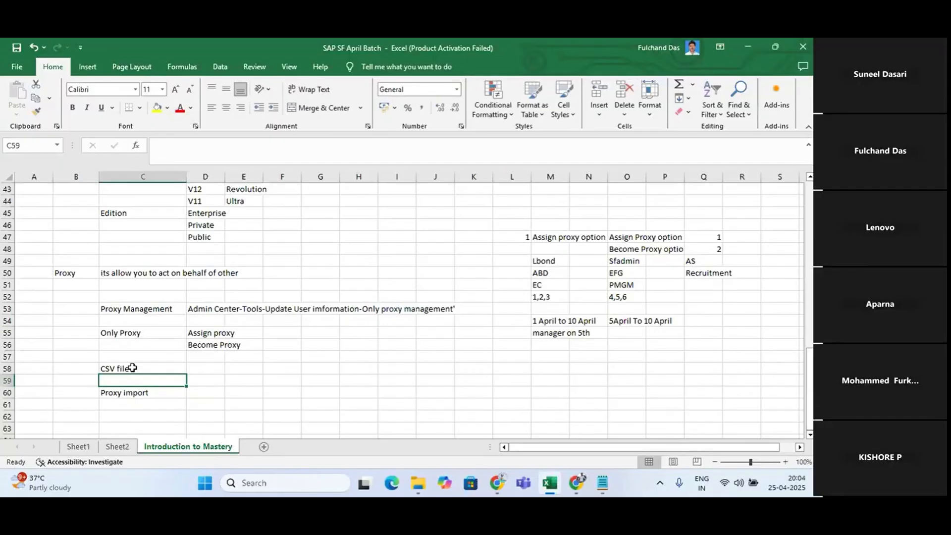
{"action": "left_click_drag", "start_coordinate": [132, 357], "coordinate": [170, 398]}
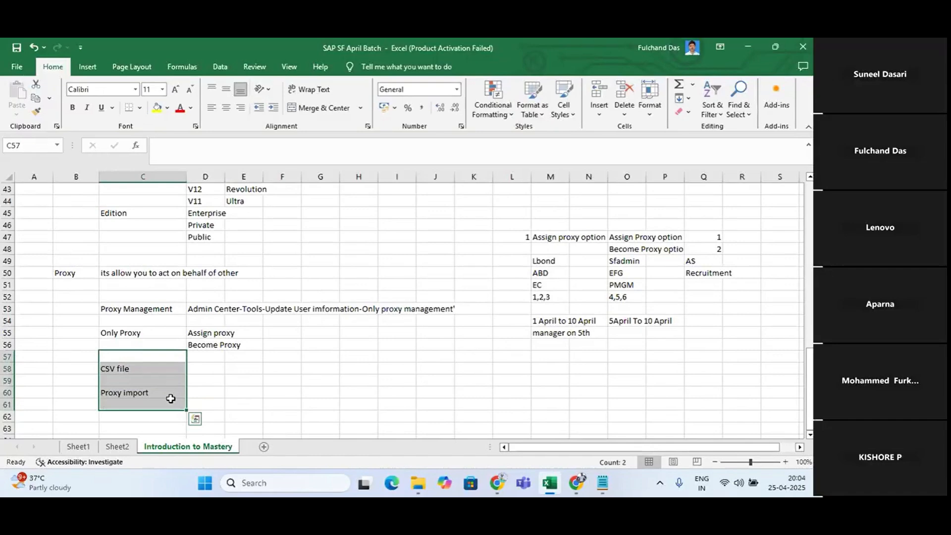